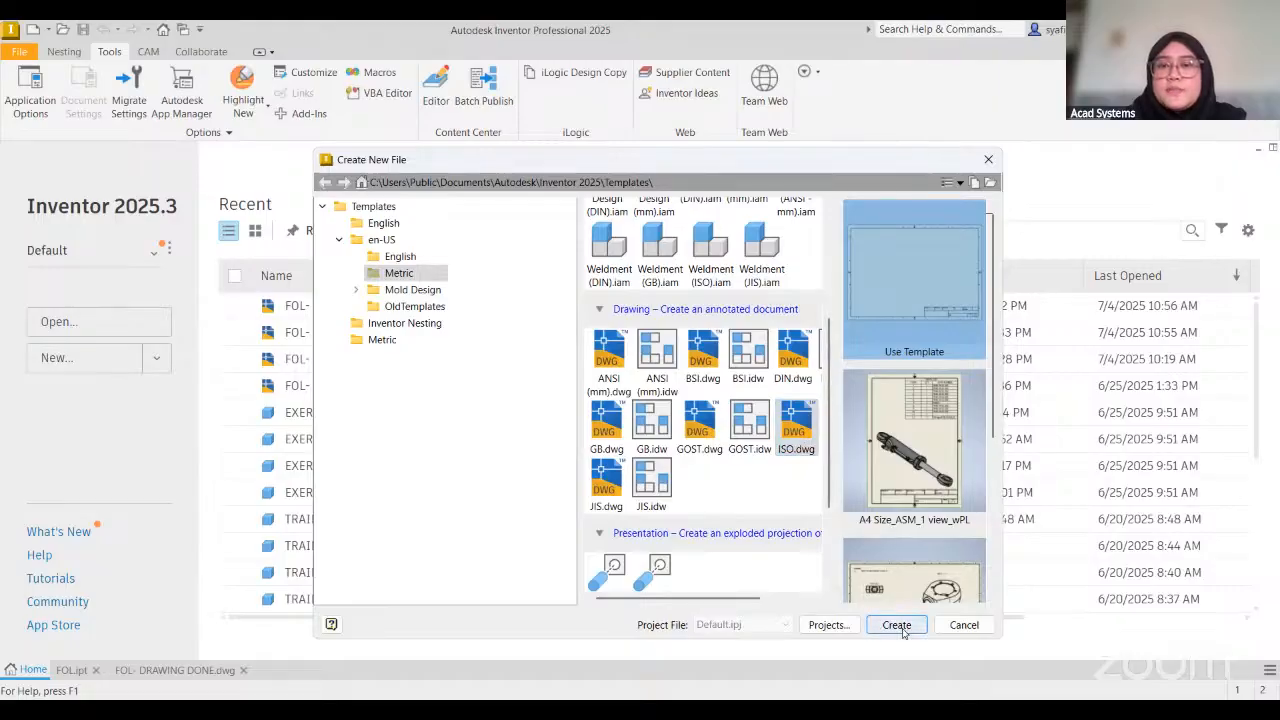
Create a new drawing from the metric ISO.dwg template and expand the ISO title block under Sheet:1
left_click(897, 625)
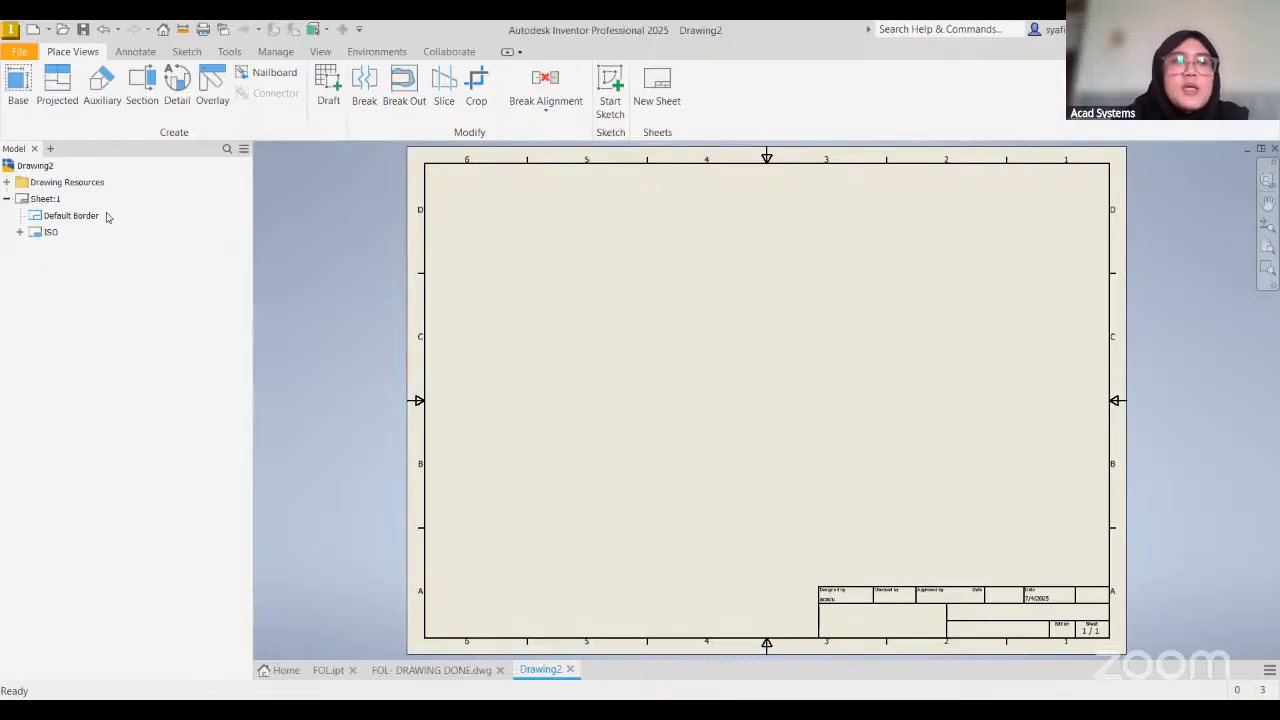
left_click(19, 232)
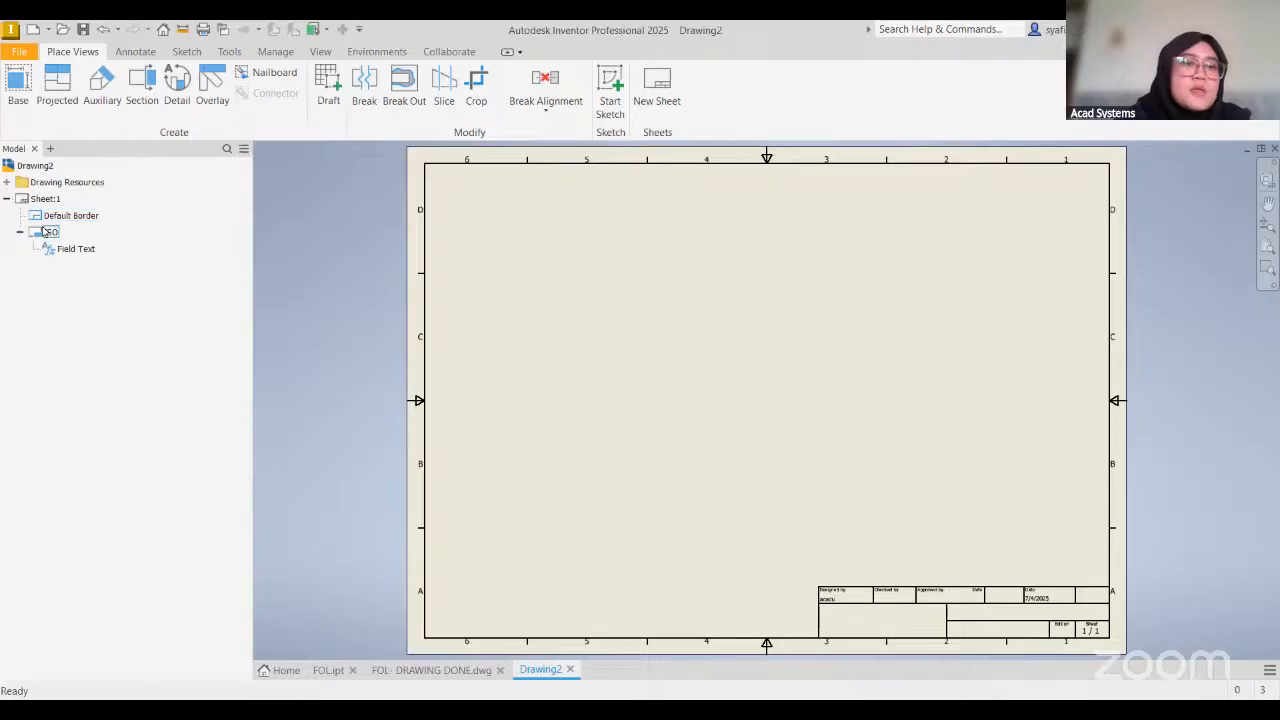
Open the sheet's edit settings and review the available sheet sizes, keeping A3
right_click(42, 199)
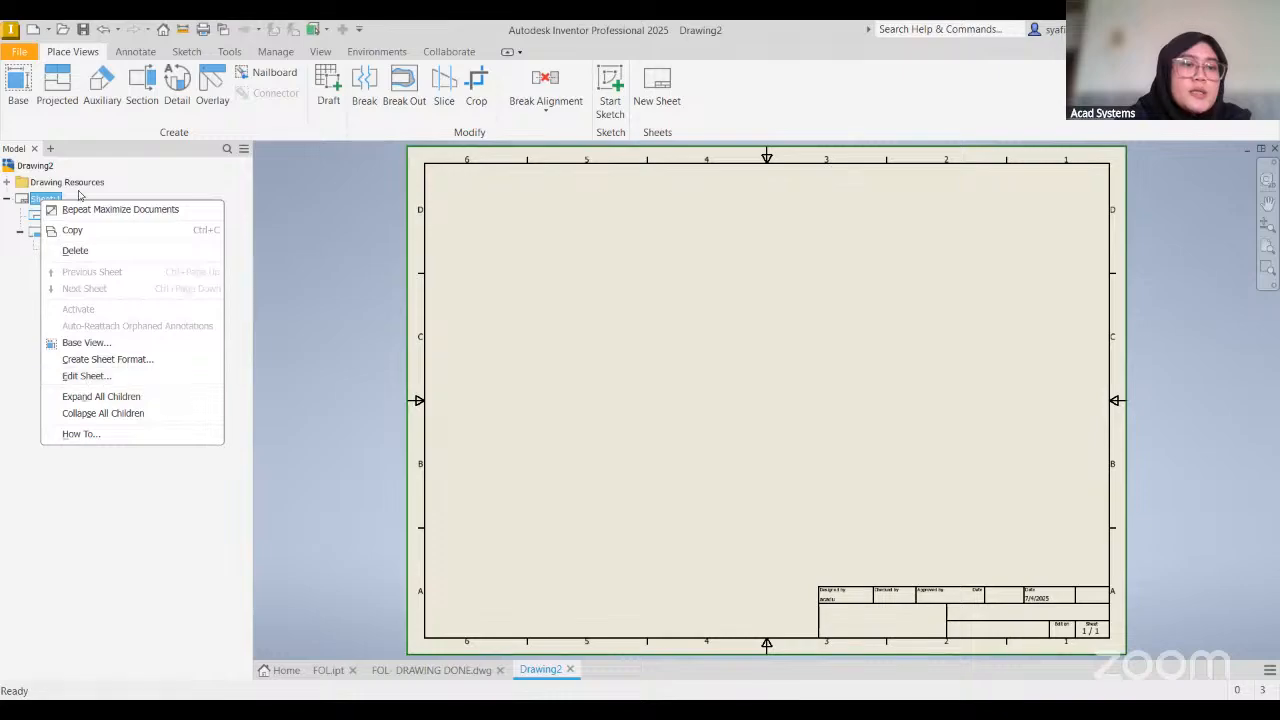
left_click(88, 375)
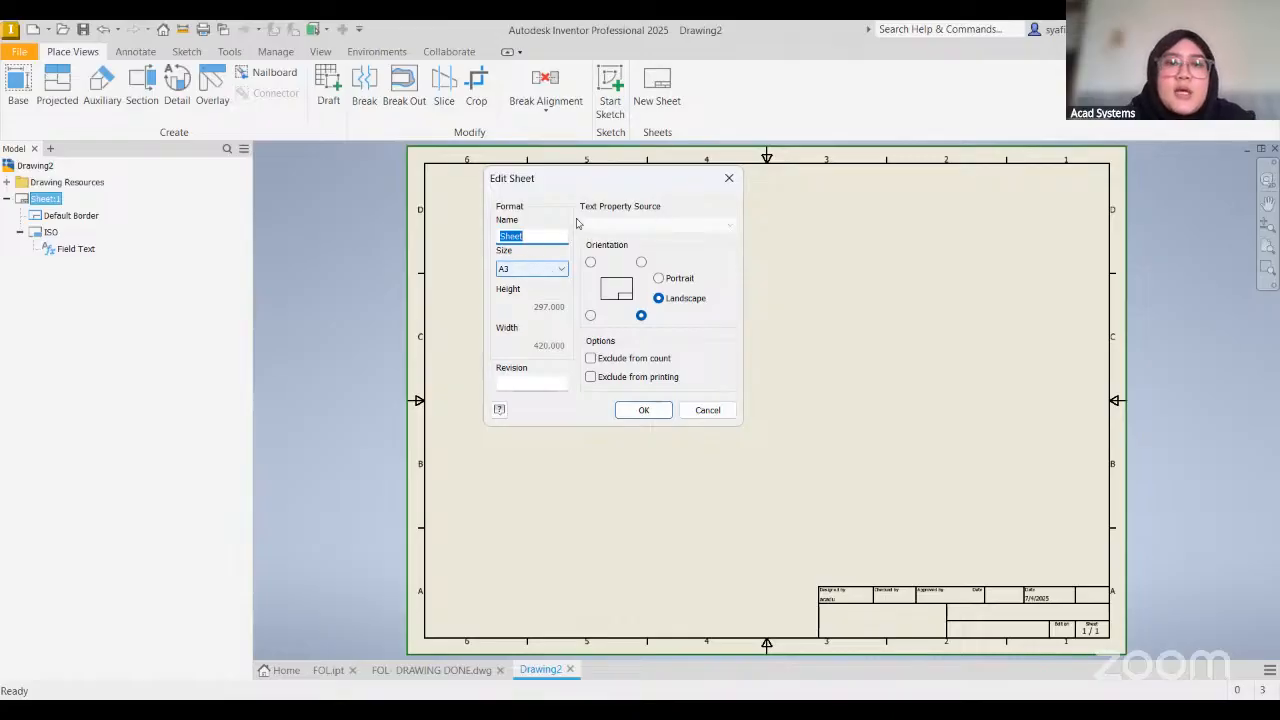
left_click(521, 269)
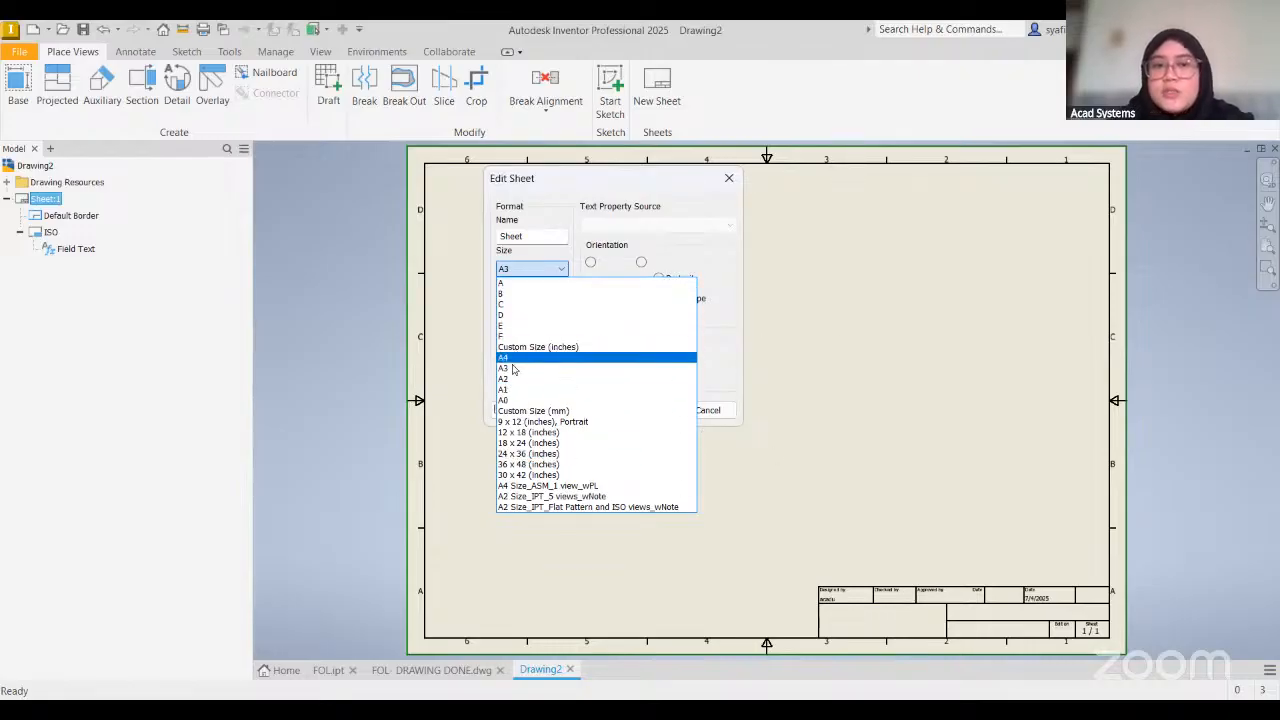
left_click(433, 325)
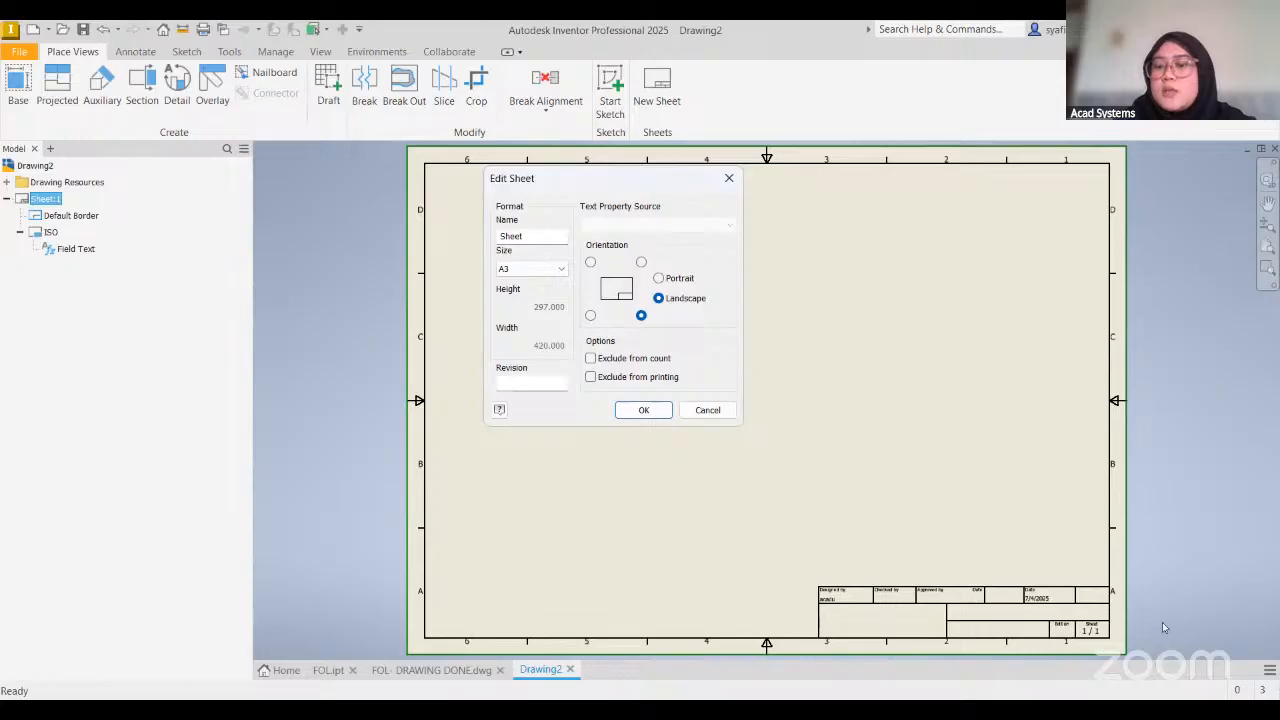
Try the title block orientation in each sheet corner, return it to the lower-right corner, and accept the landscape sheet settings
left_click(591, 263)
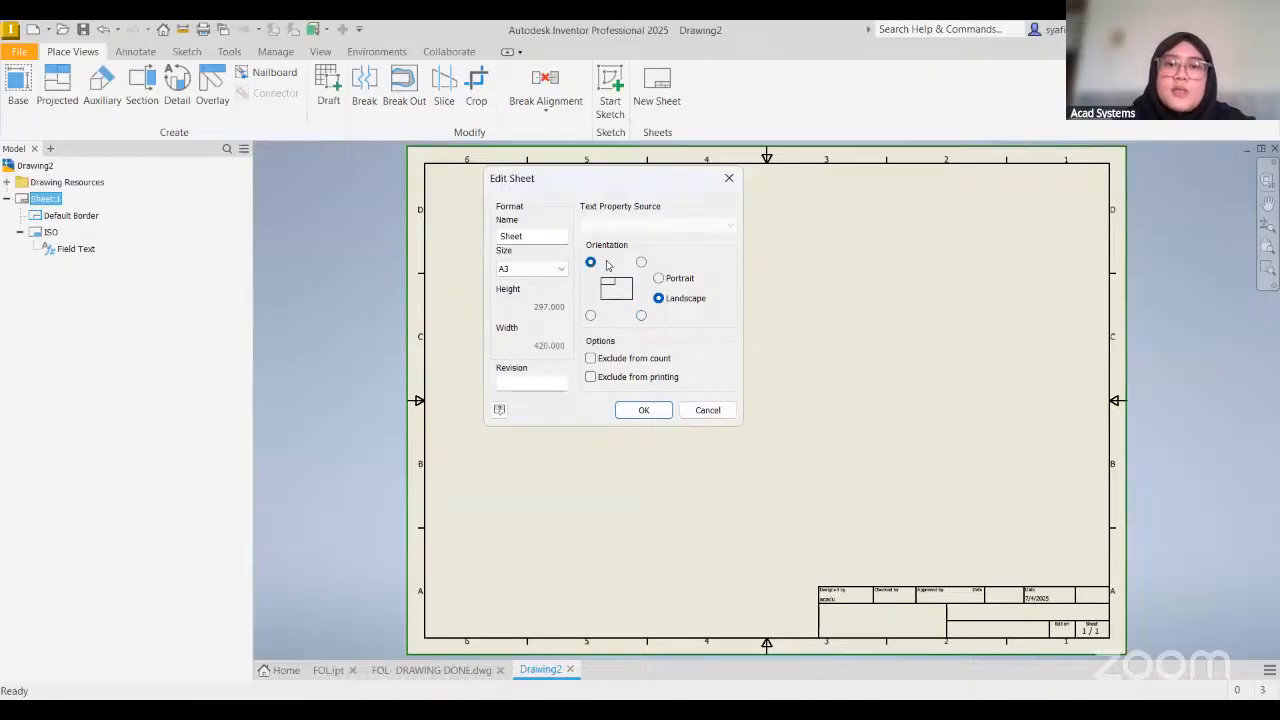
left_click(591, 316)
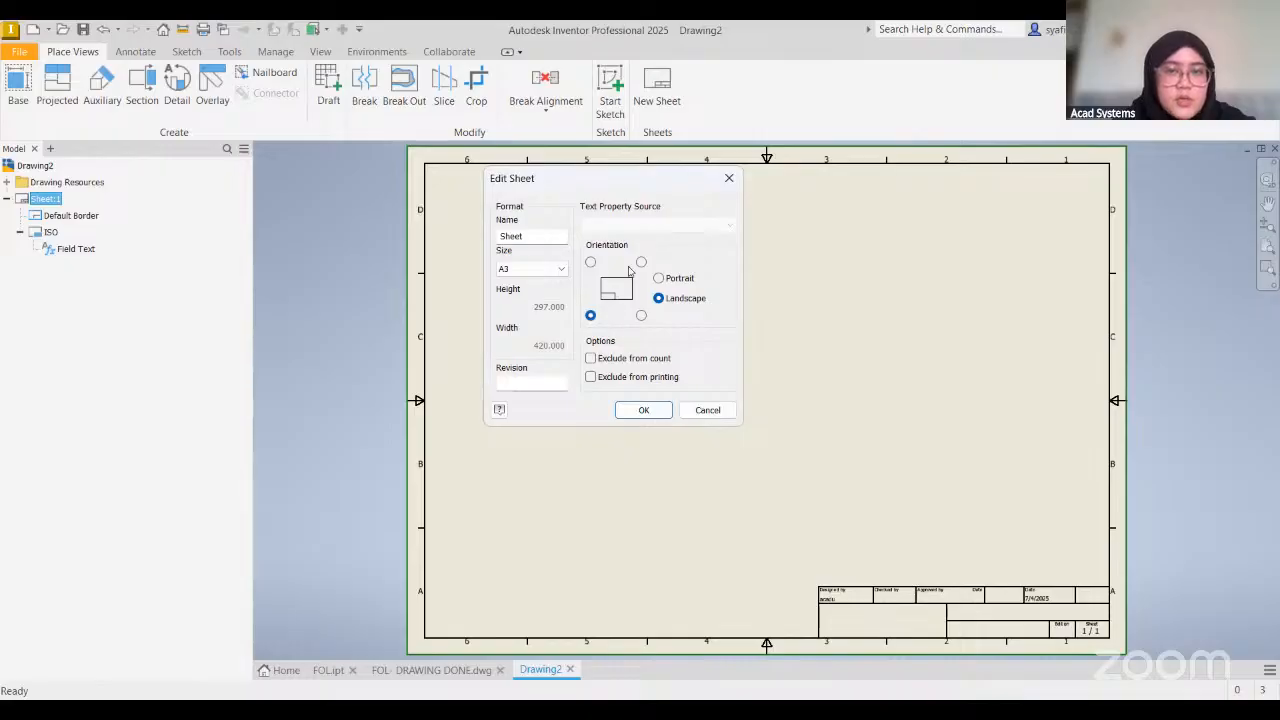
left_click(641, 316)
left_click(641, 262)
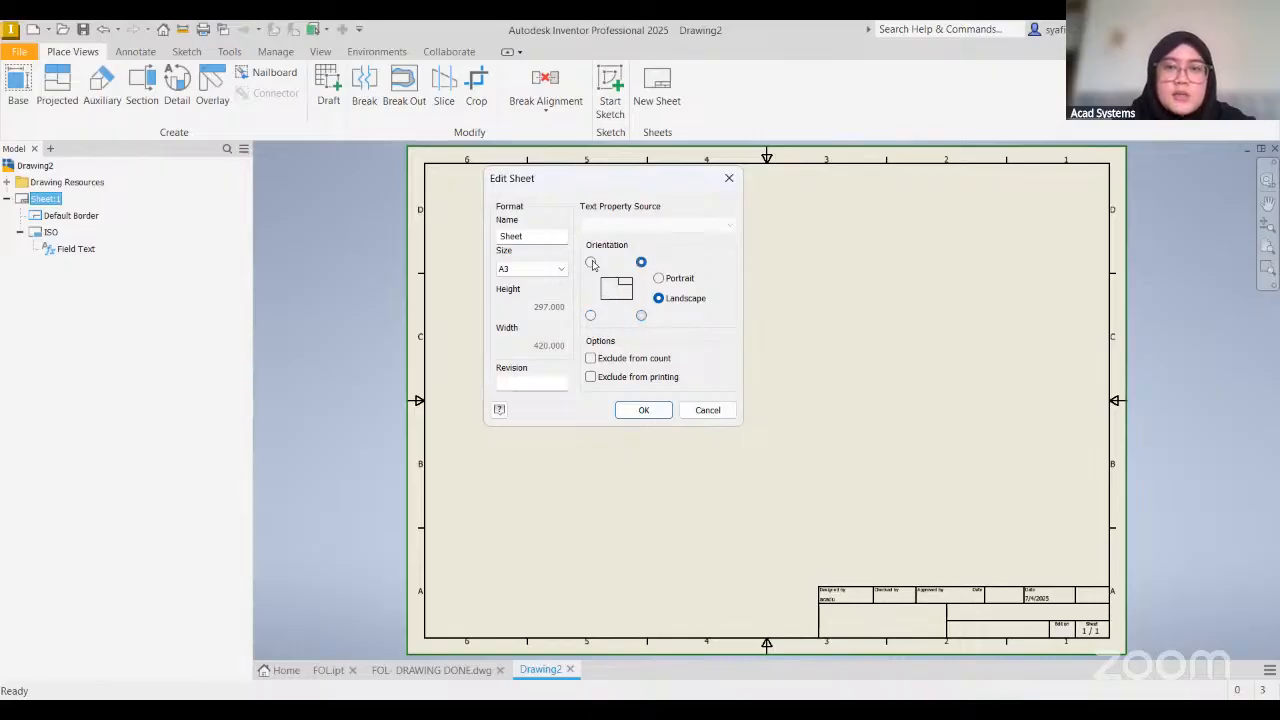
left_click(590, 262)
left_click(590, 316)
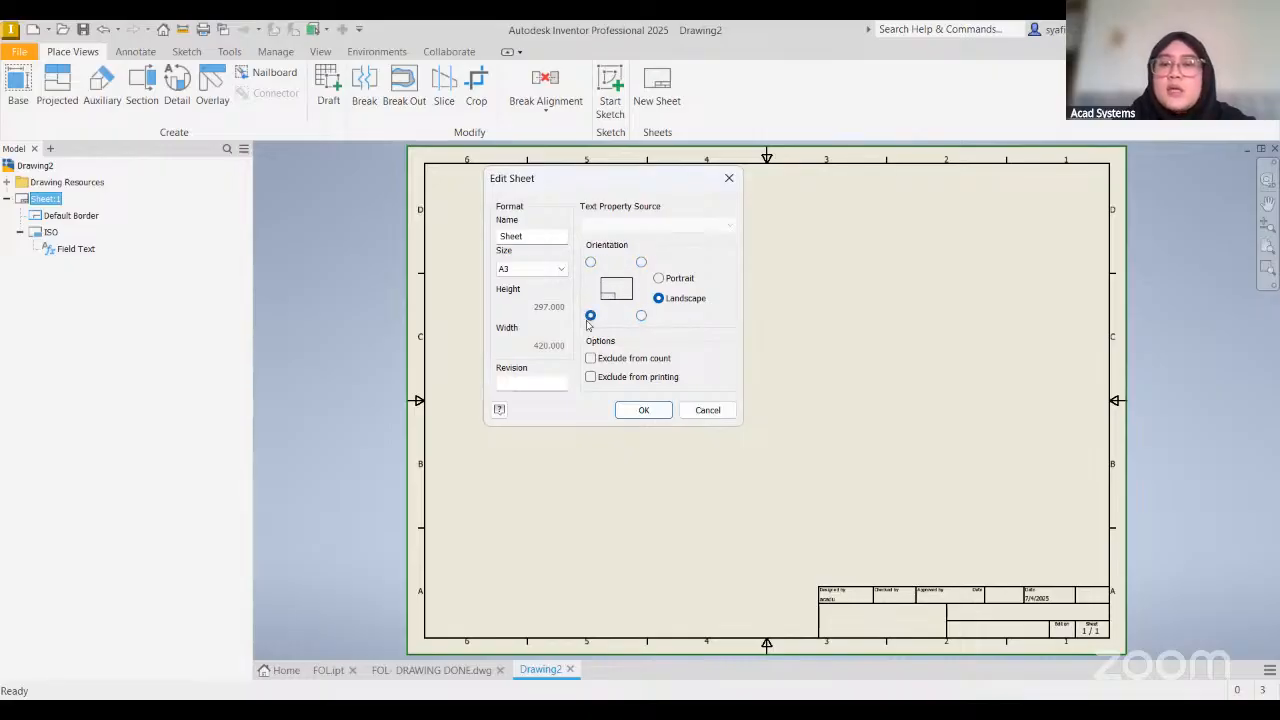
left_click(641, 316)
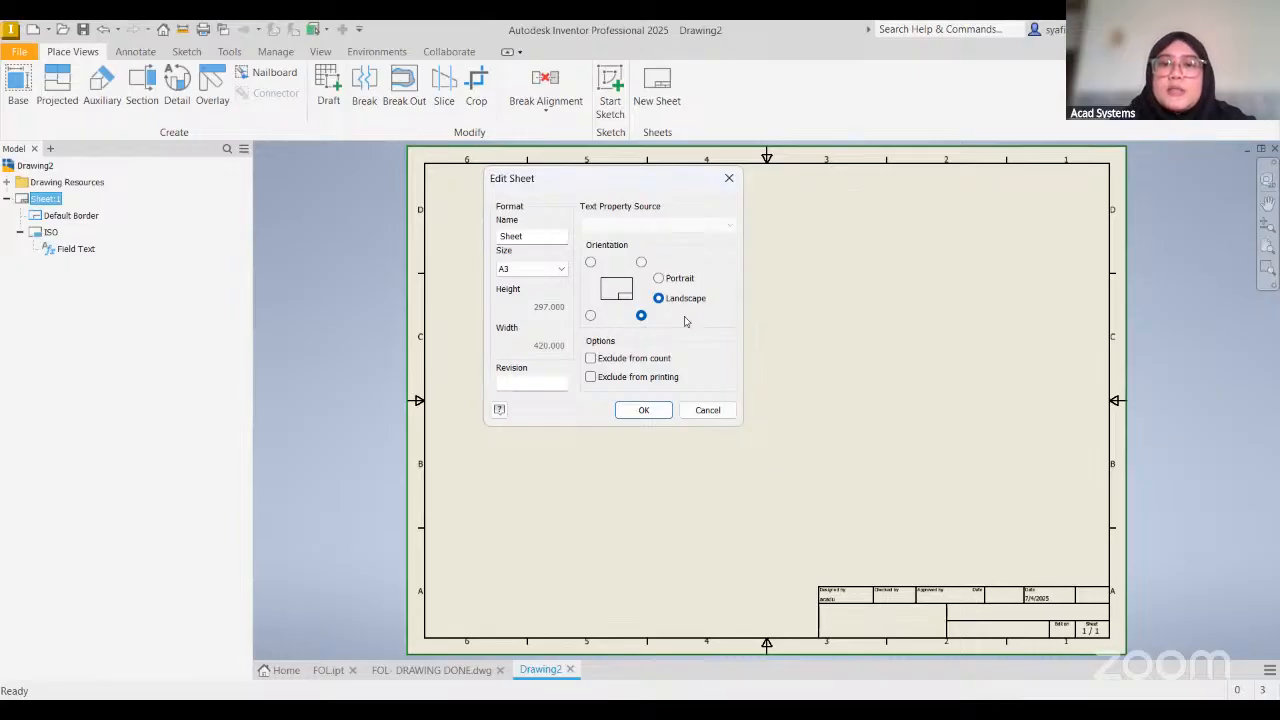
left_click(639, 412)
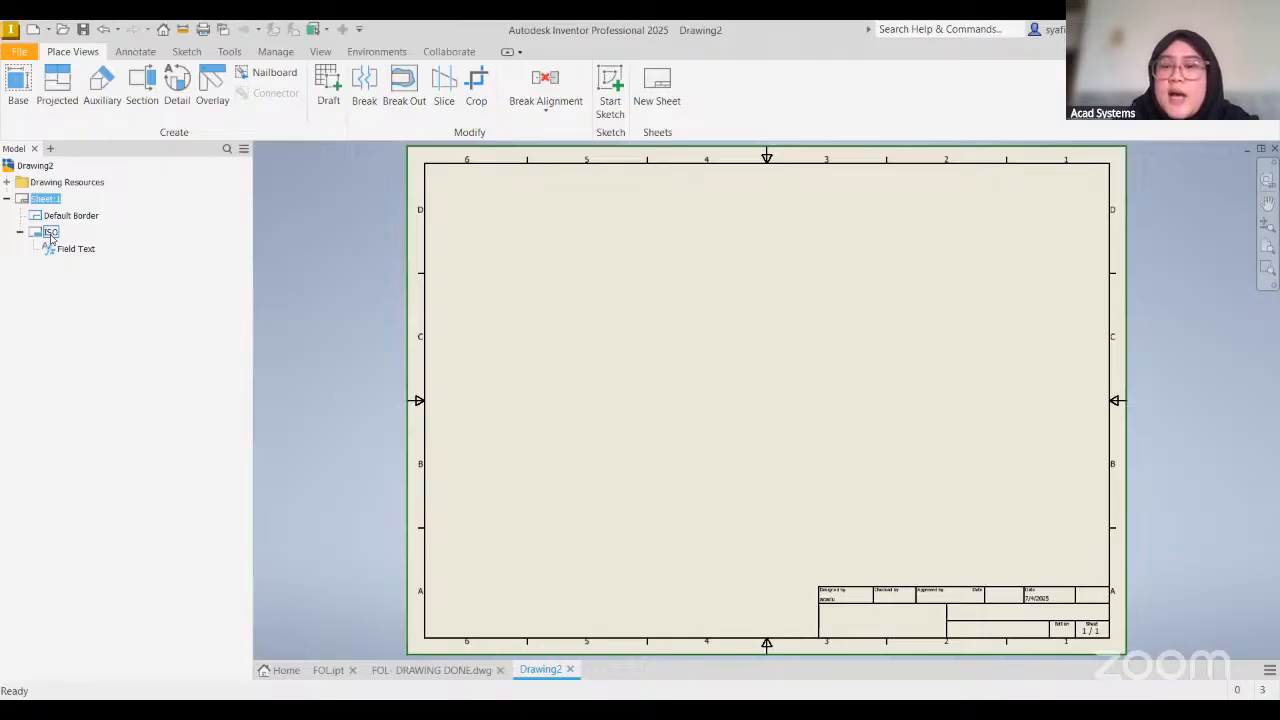
Delete the default border and the ISO title block from Sheet:1
left_click(20, 232)
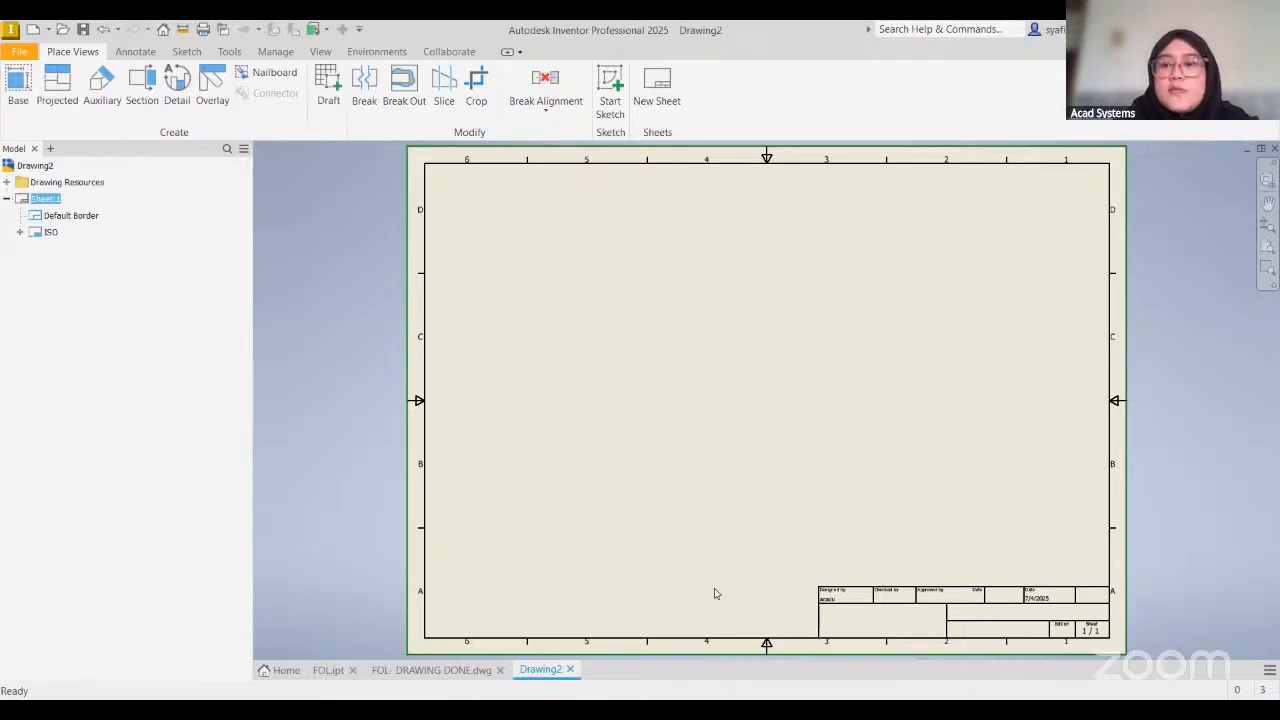
left_click(70, 217)
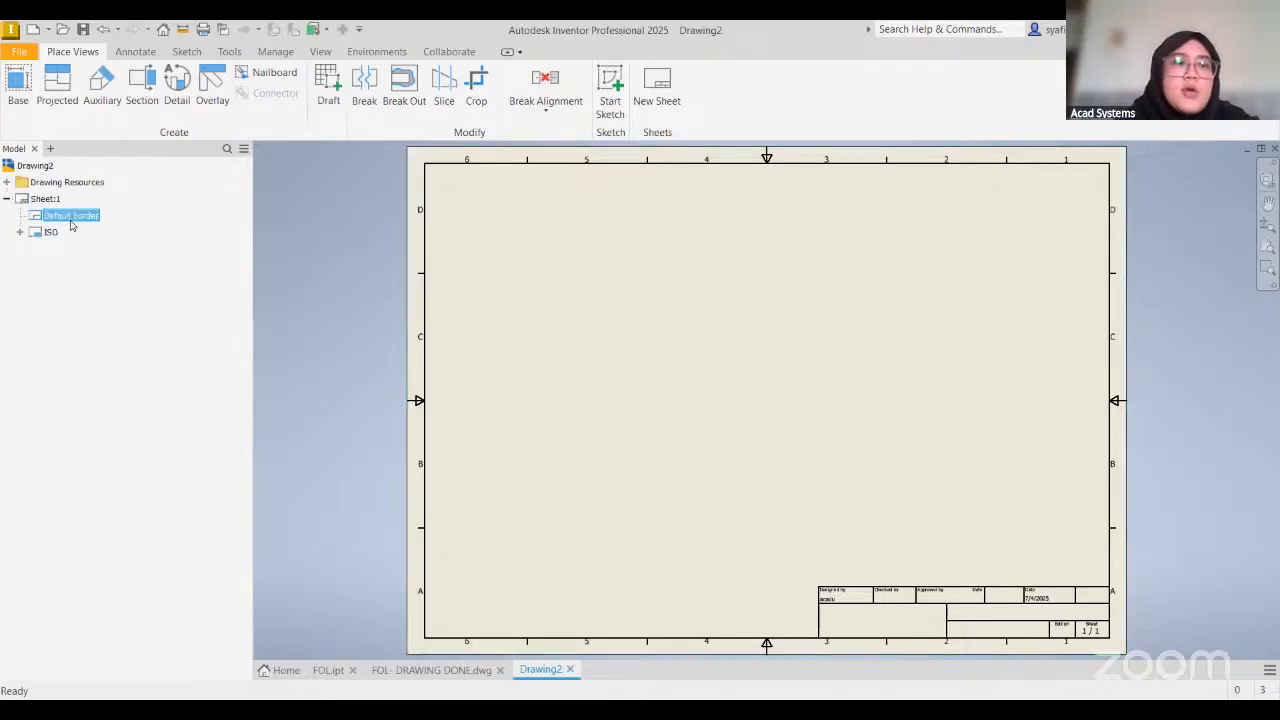
right_click(70, 224)
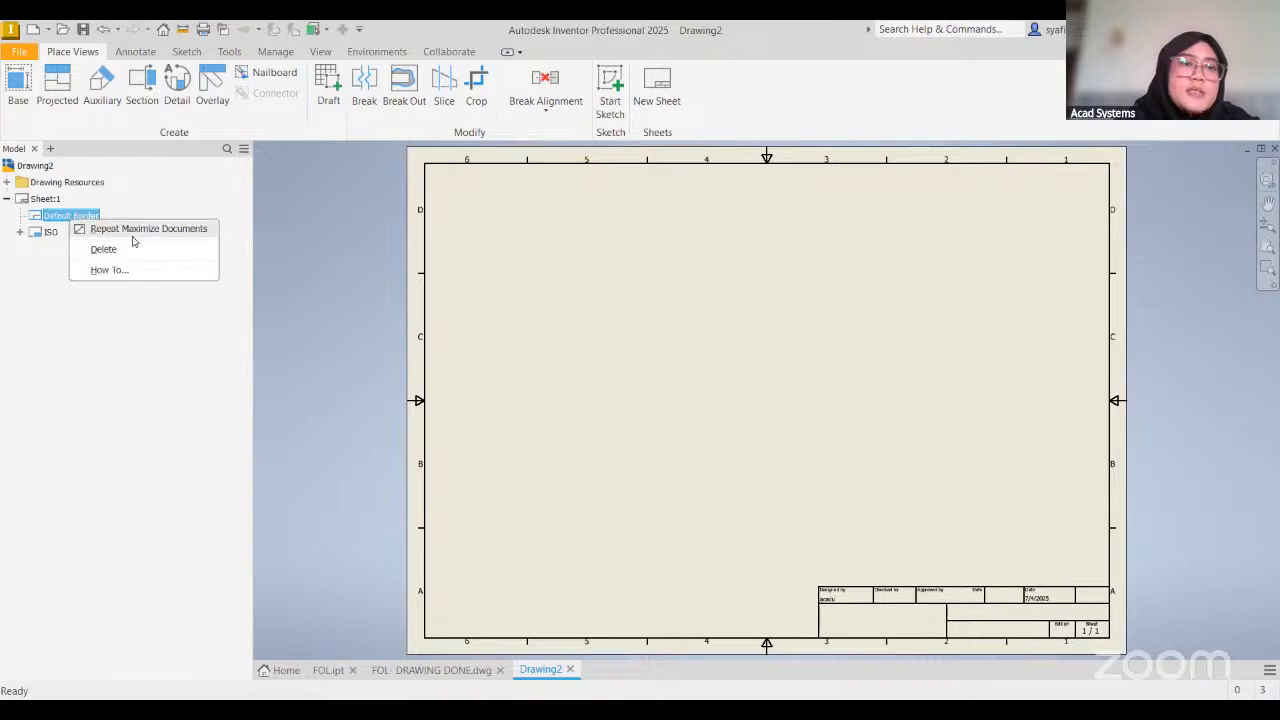
left_click(110, 250)
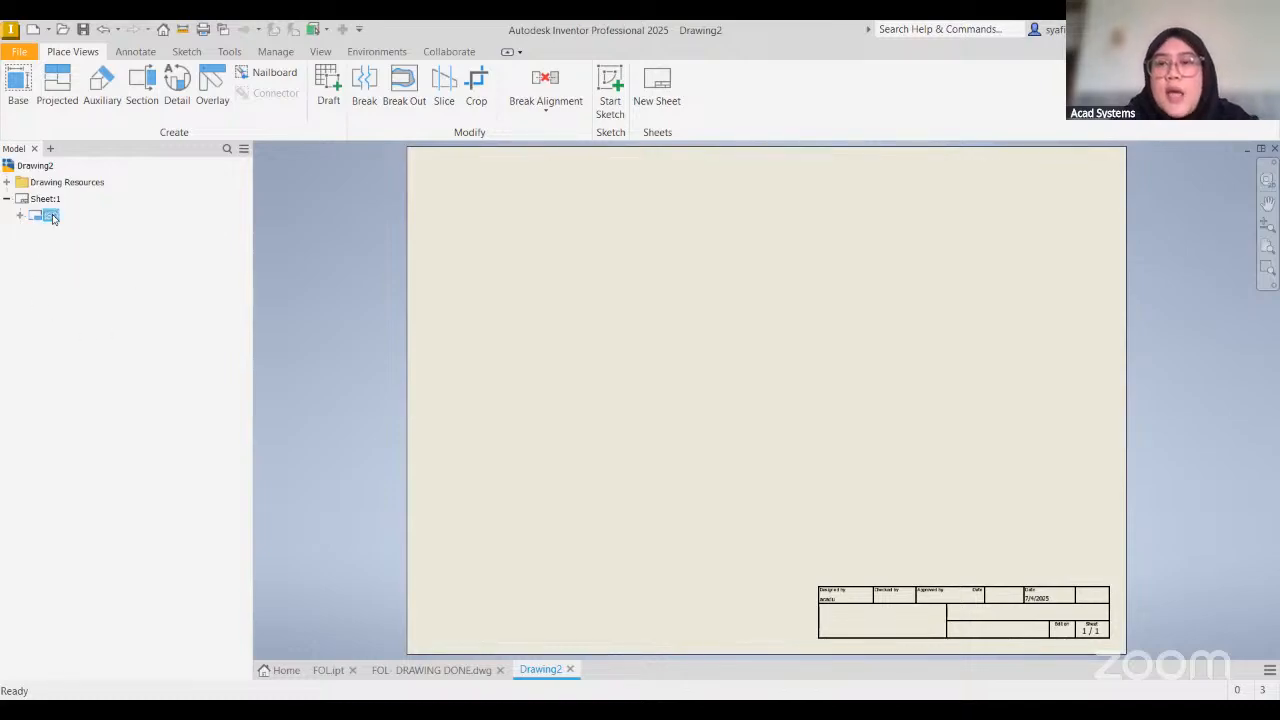
key("Delete")
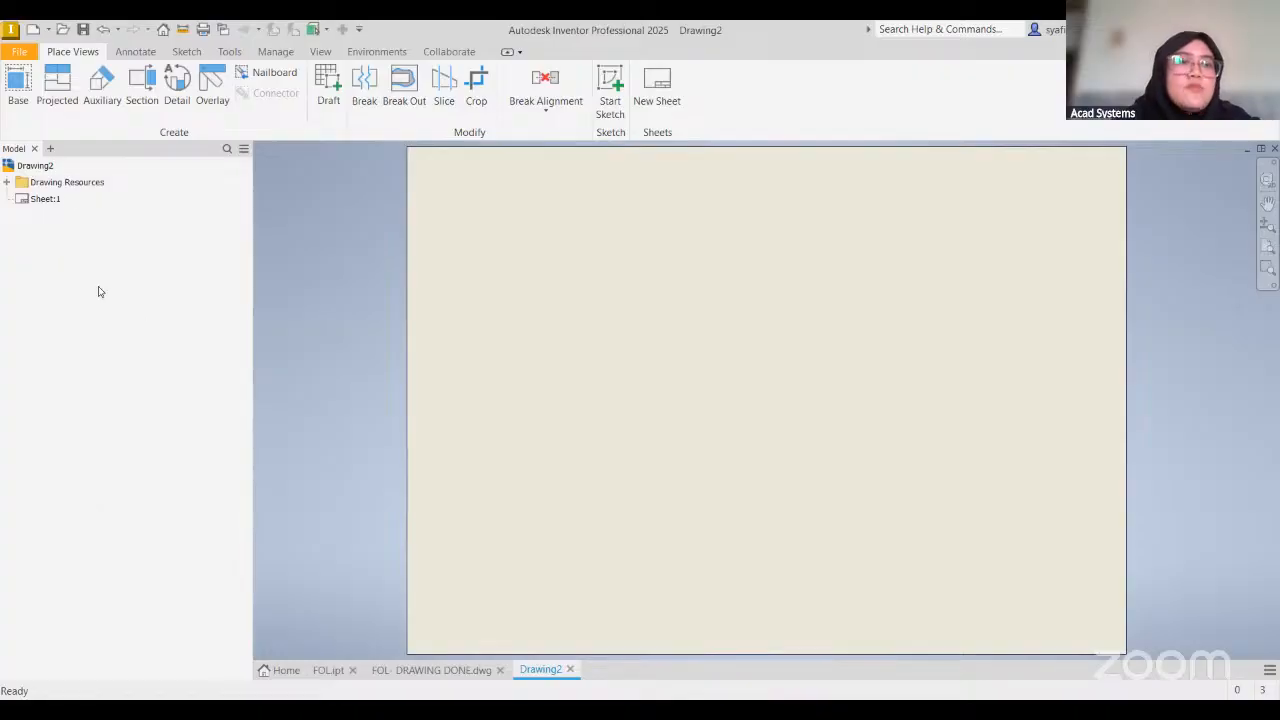
Expand the drawing's Drawing Resources folder
right_click(38, 199)
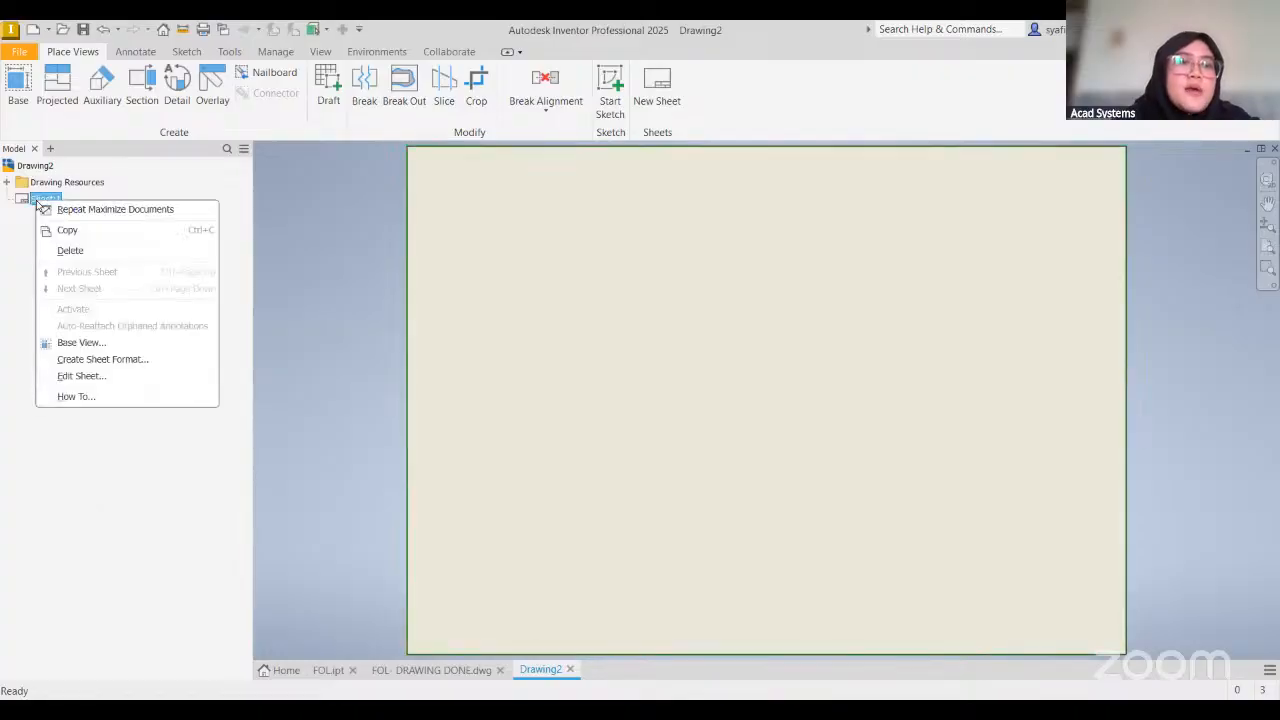
left_click(14, 256)
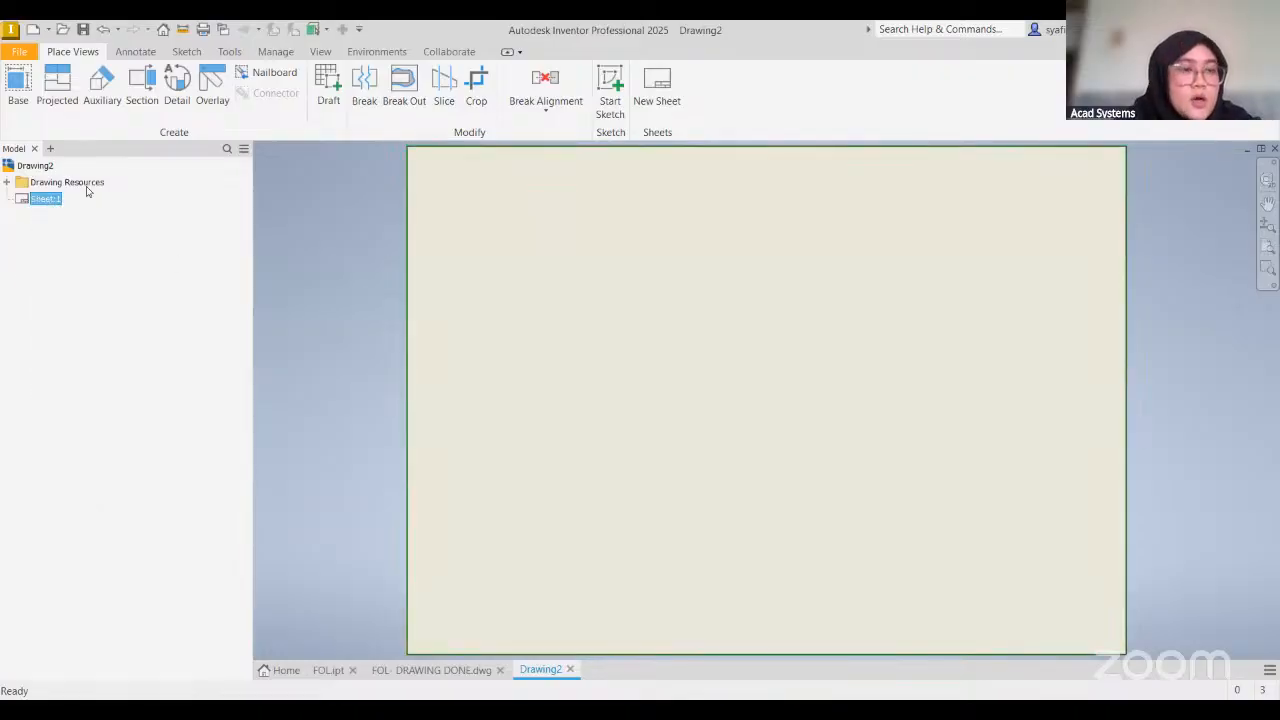
left_click(7, 183)
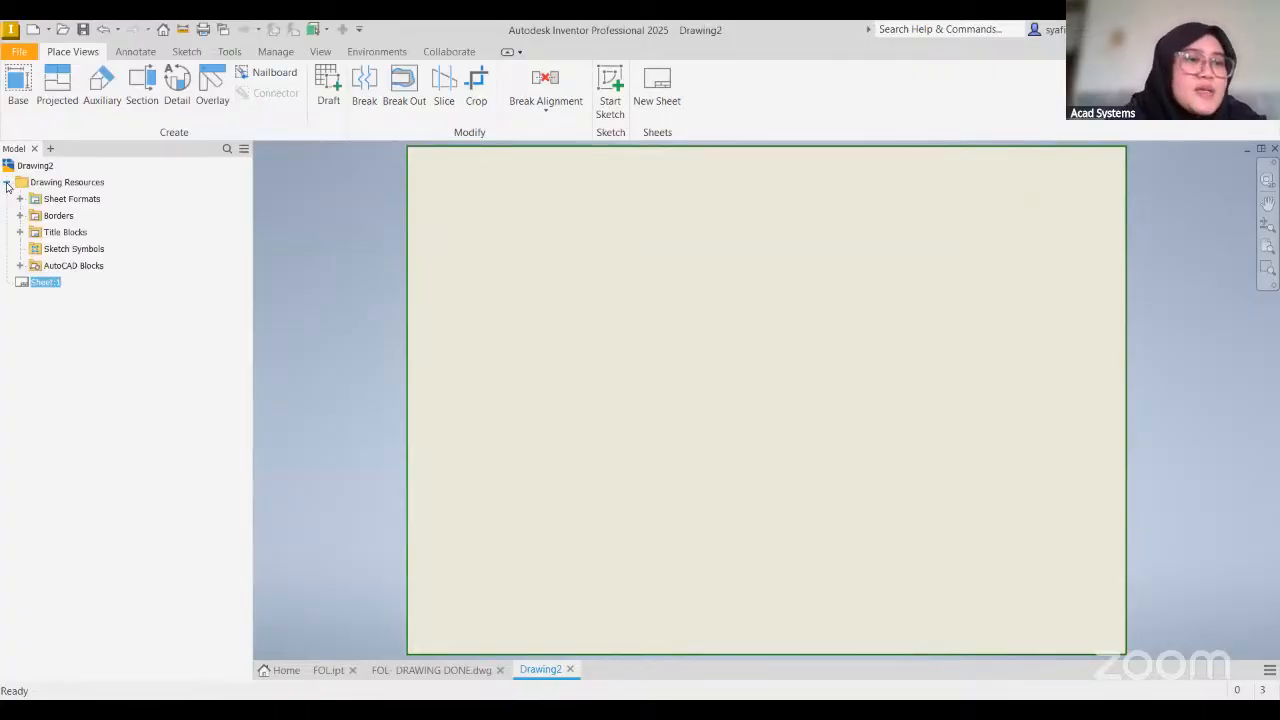
left_click(55, 217)
right_click(55, 219)
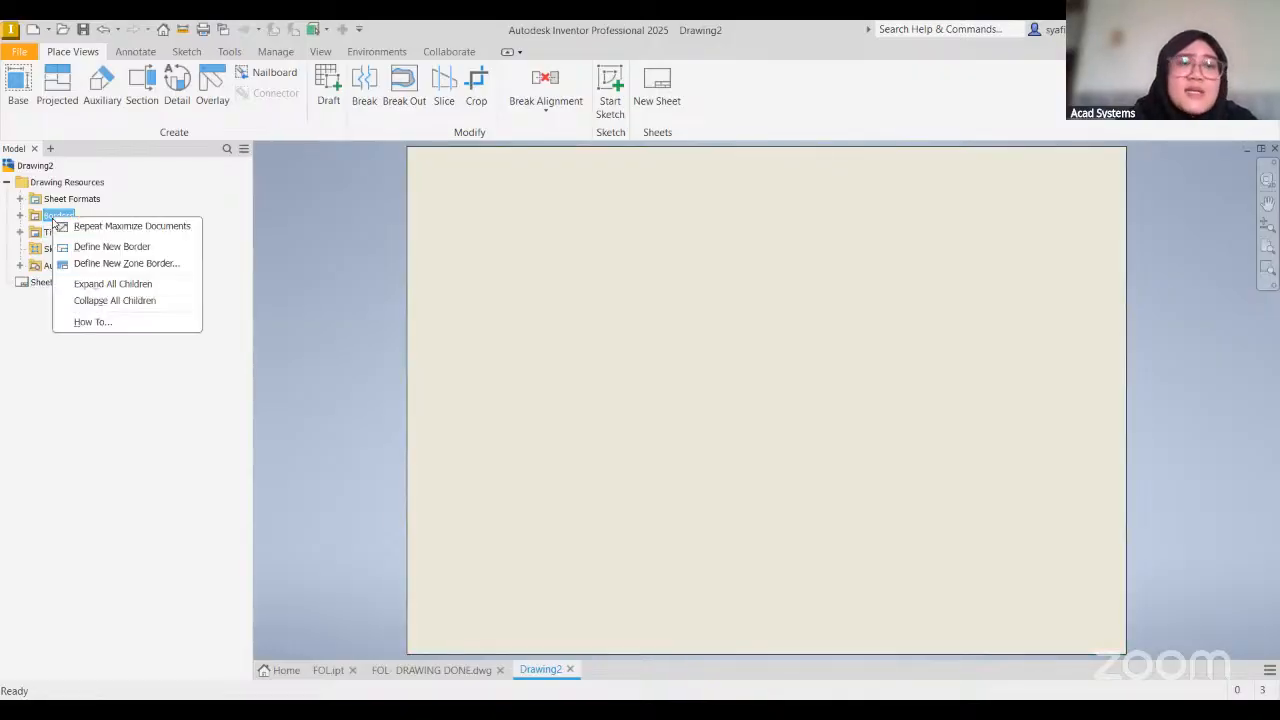
left_click(141, 252)
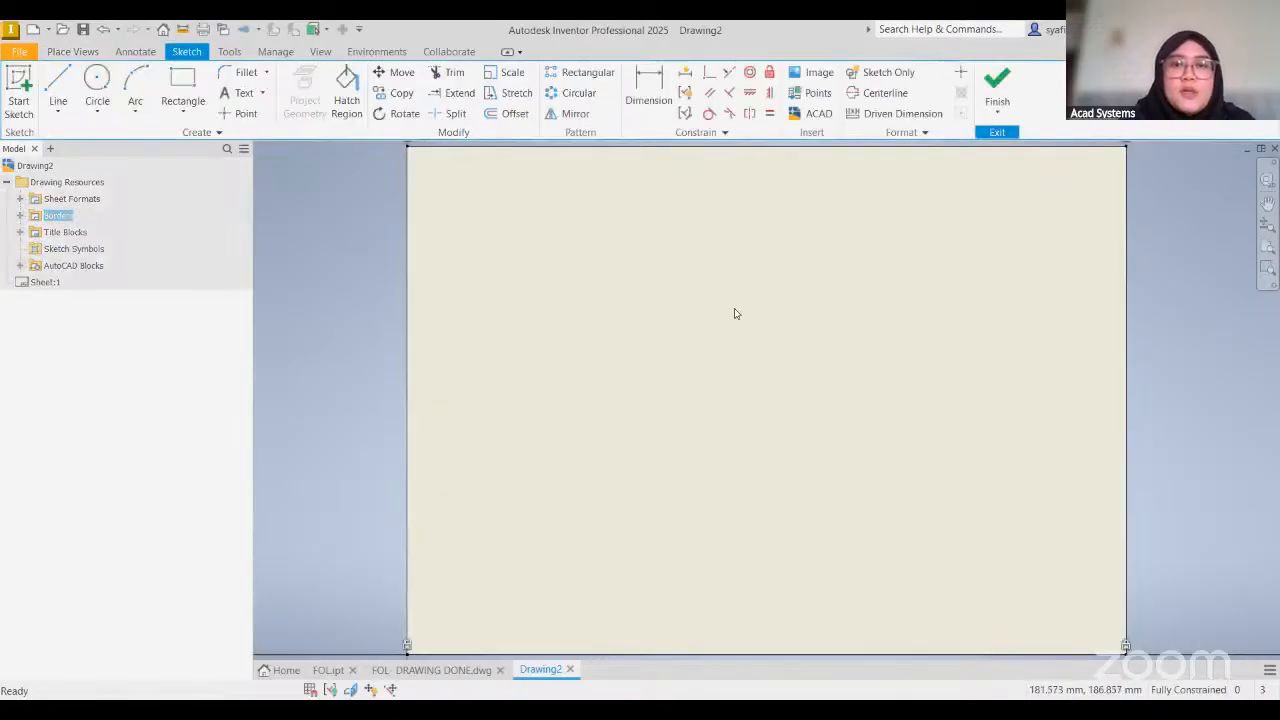
left_click(997, 108)
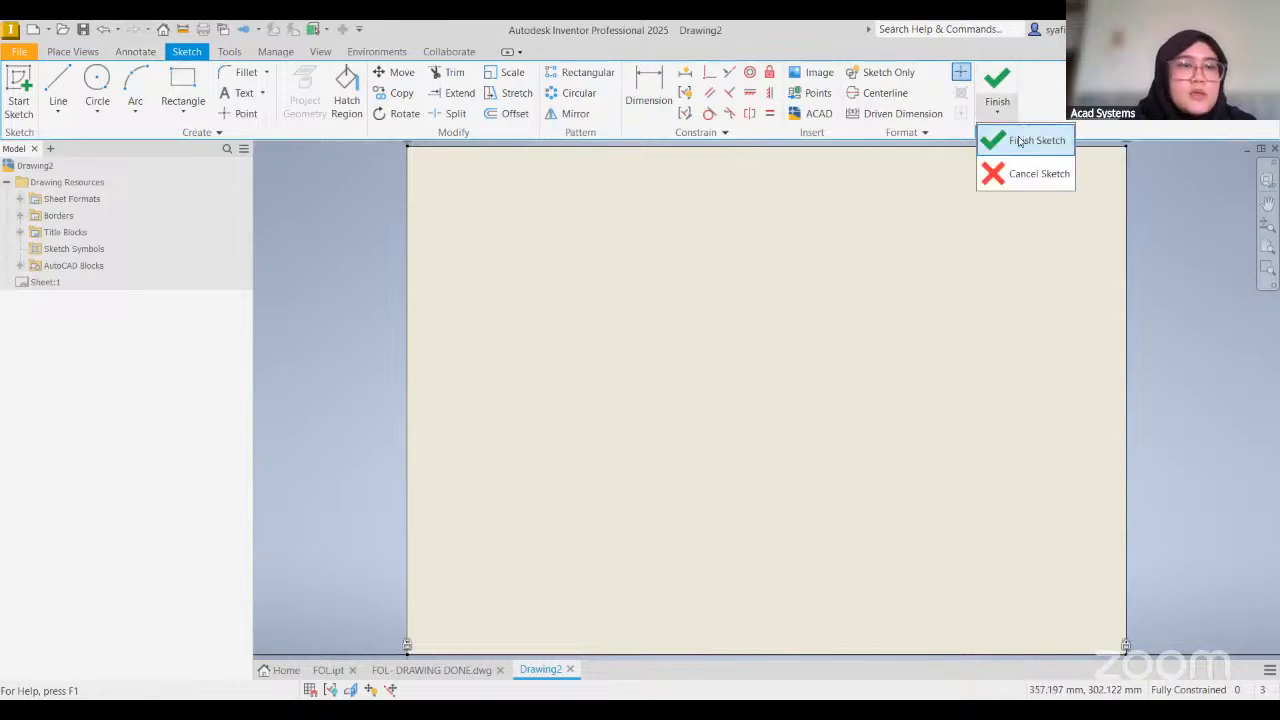
left_click(1020, 141)
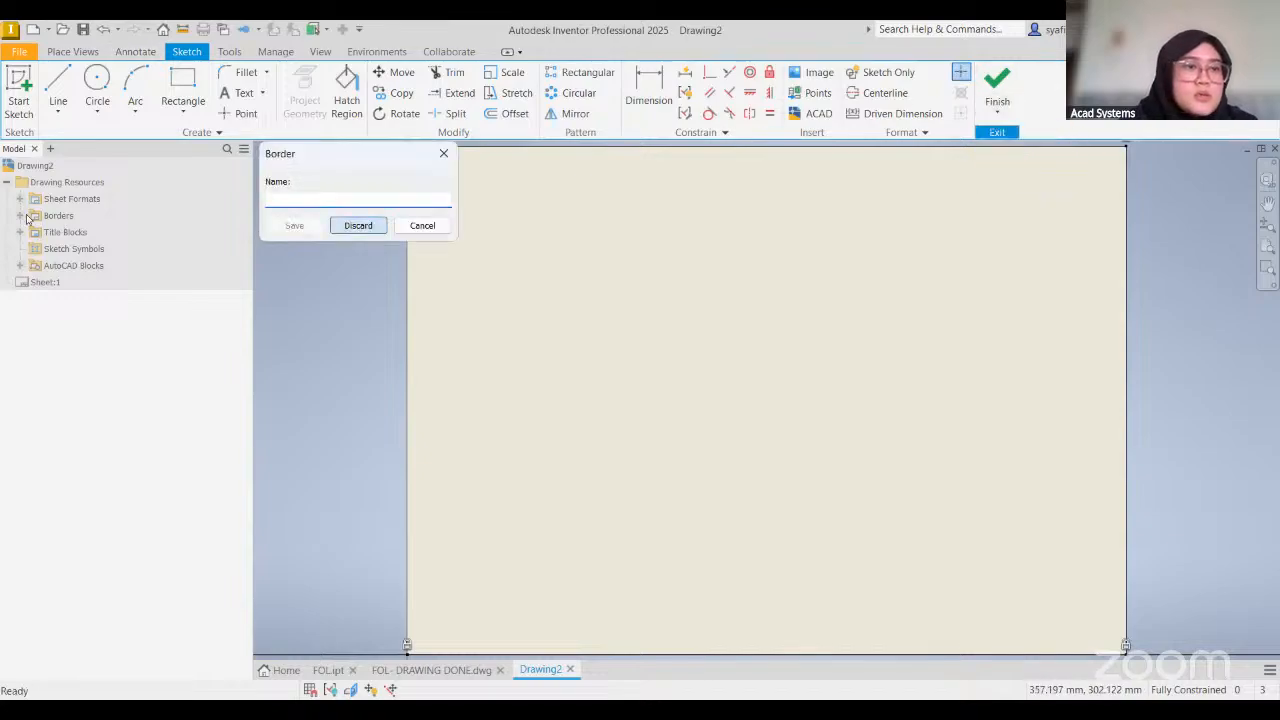
key("Return")
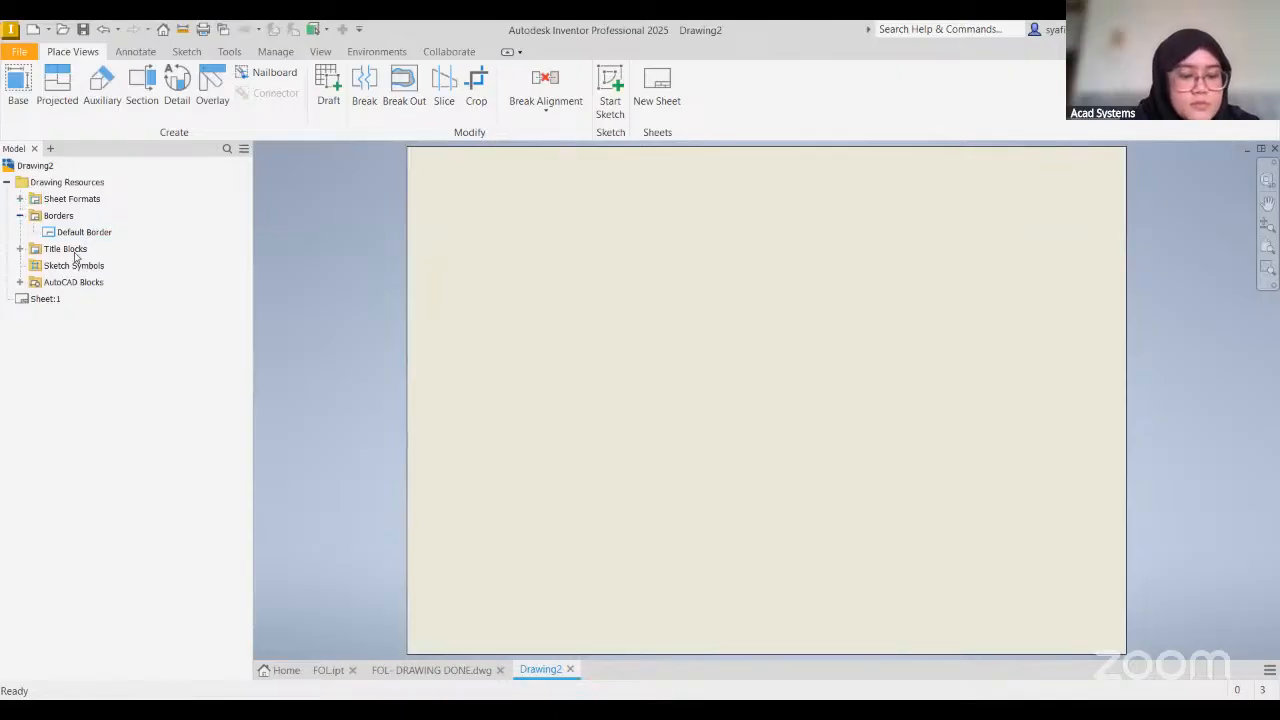
Insert the default border on the sheet with 8 numeric horizontal zones and 6 alphabetical vertical zones
right_click(50, 215)
key("Escape")
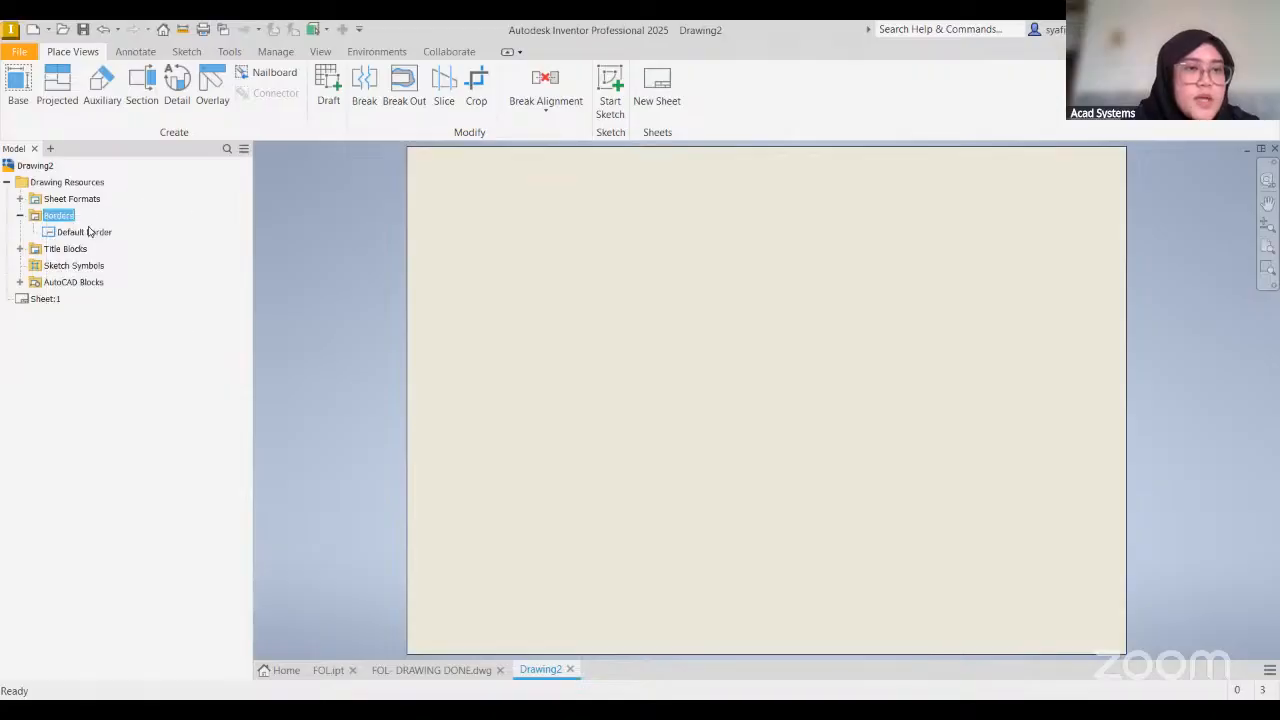
right_click(62, 215)
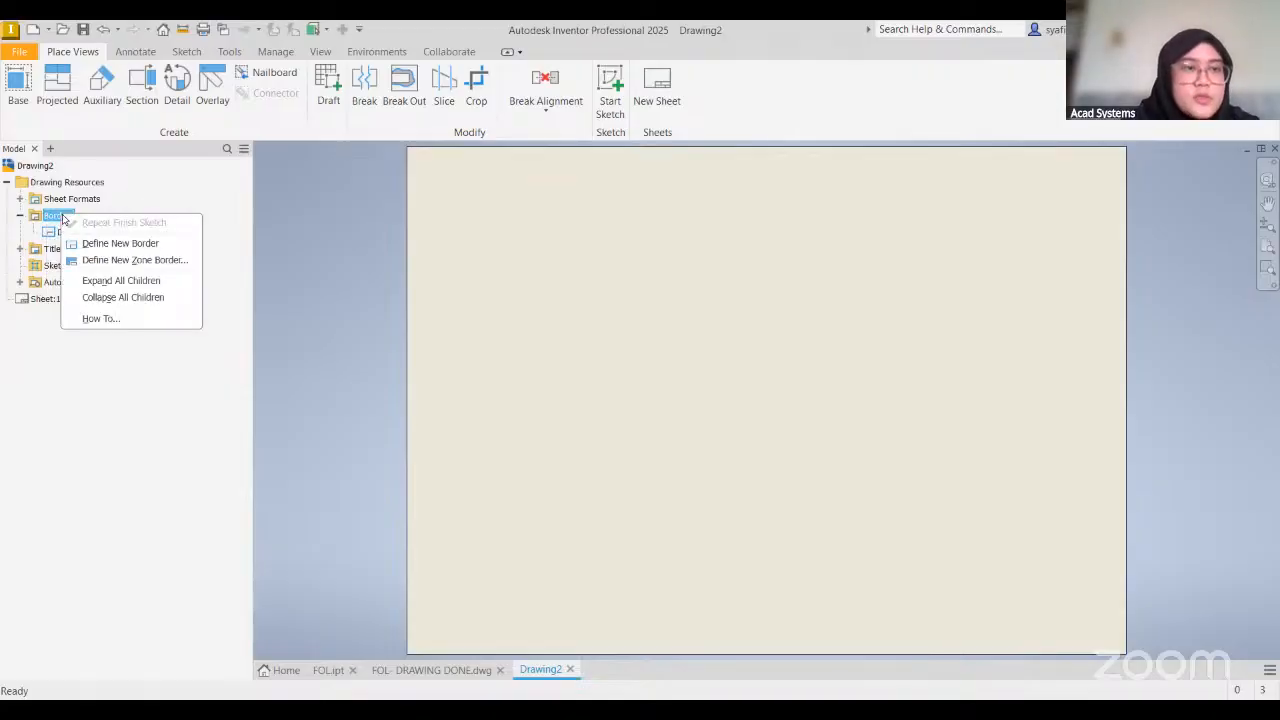
key("Escape")
right_click(78, 232)
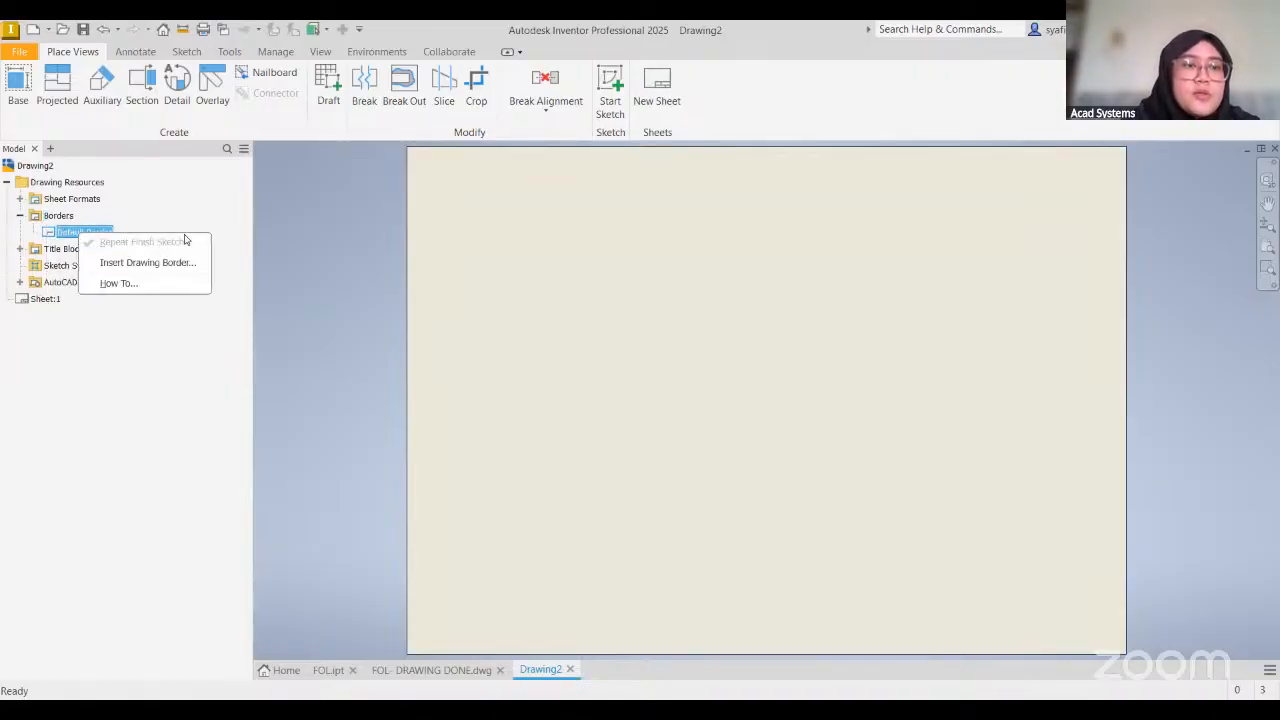
left_click(148, 262)
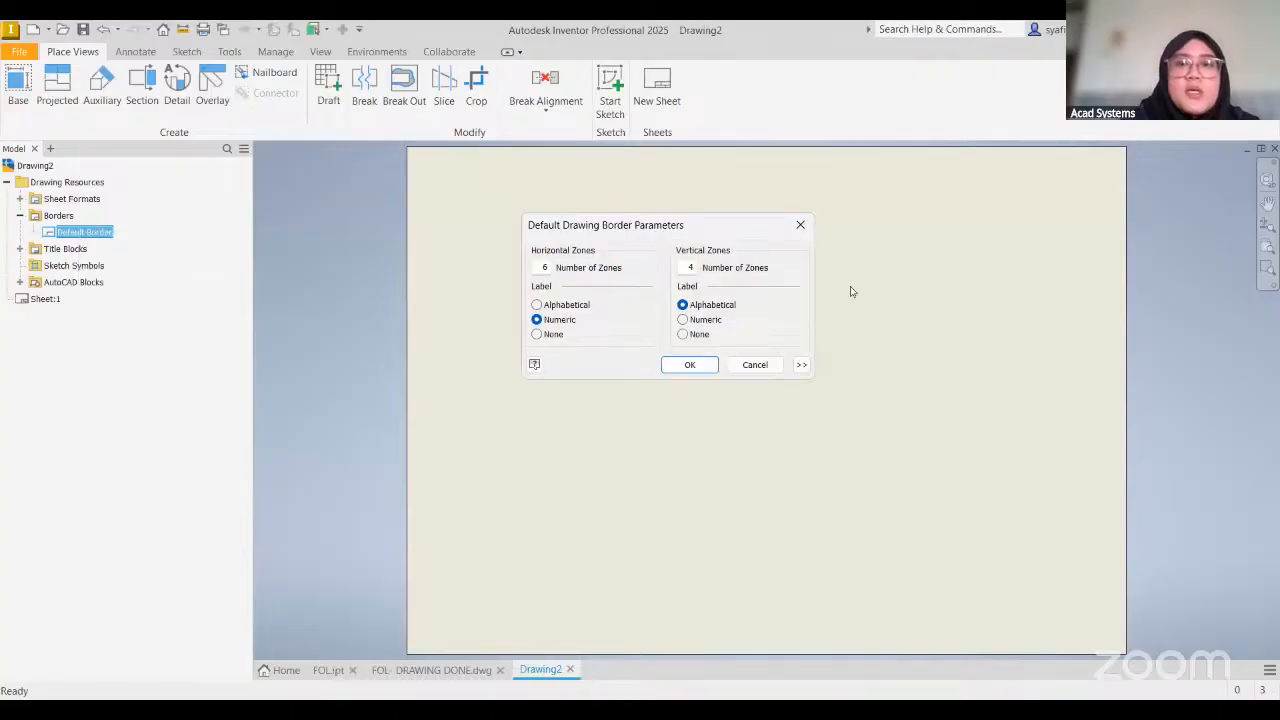
left_click_drag(645, 225, 726, 229)
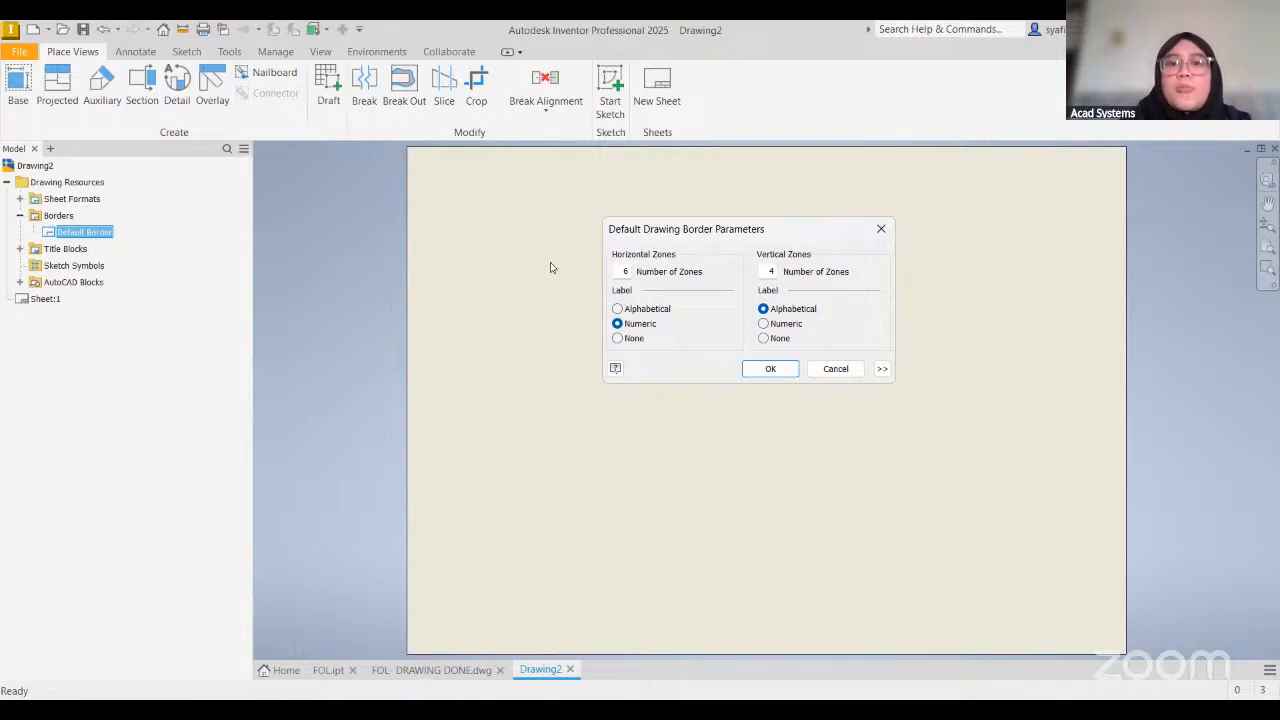
double_click(626, 271)
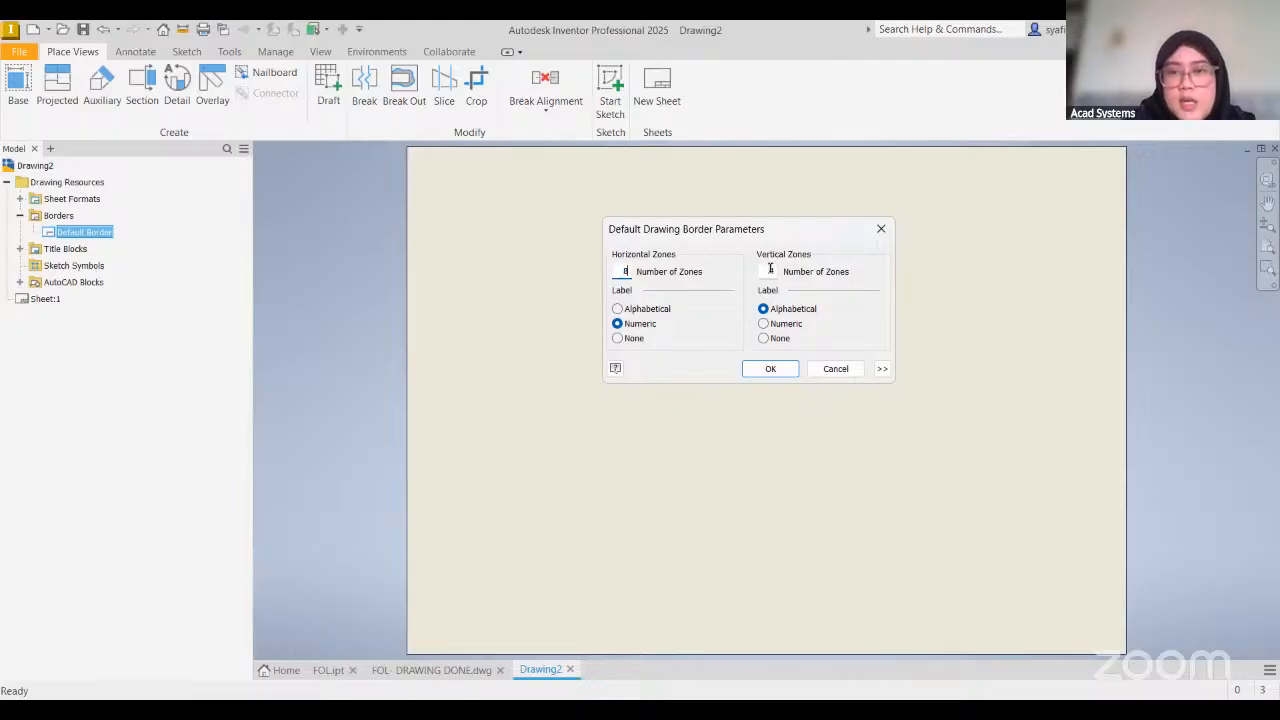
left_click_drag(767, 272, 800, 276)
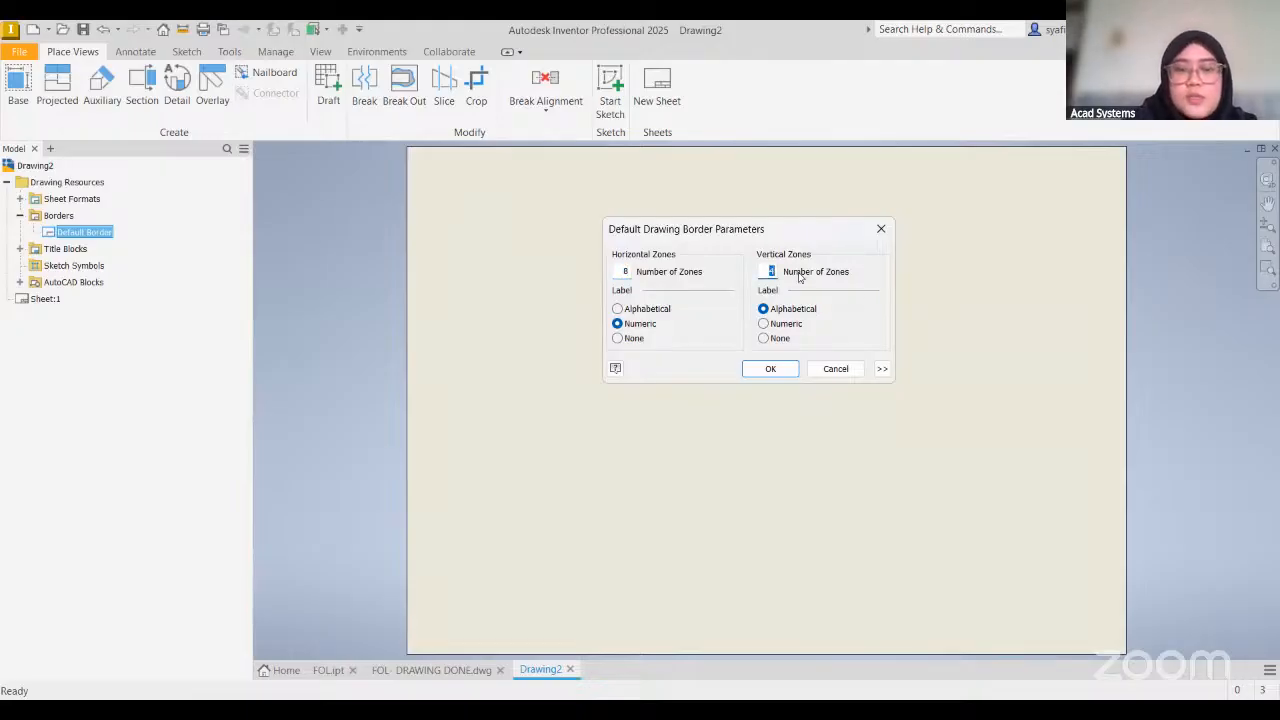
type("6")
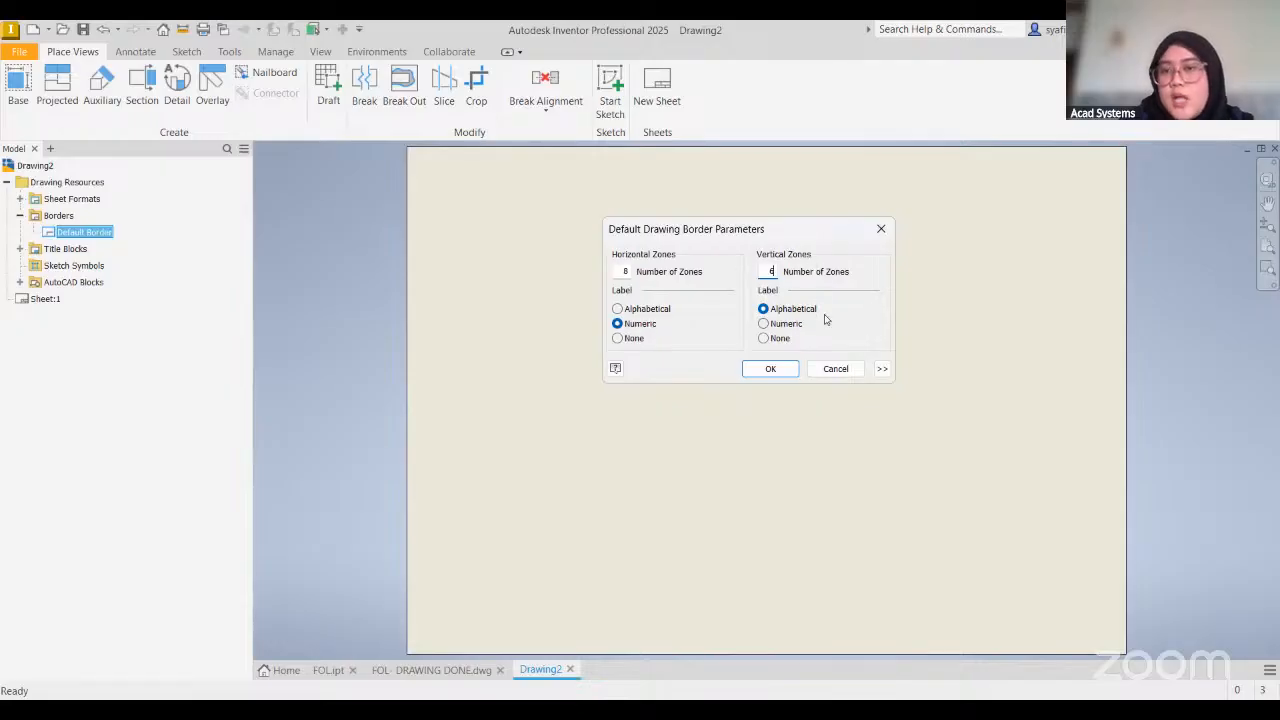
left_click(770, 370)
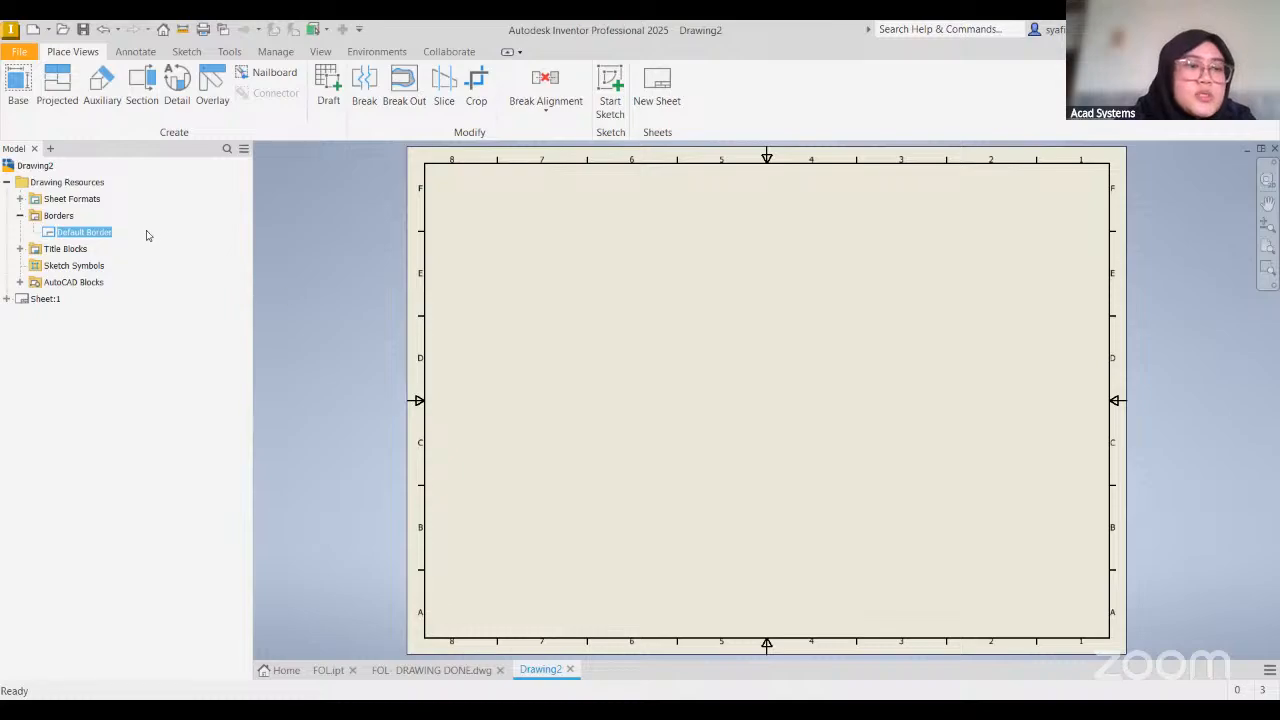
Expand the Title Blocks folder in Drawing Resources and review the commands available for the folder and its ISO title block
left_click(70, 249)
left_click(21, 250)
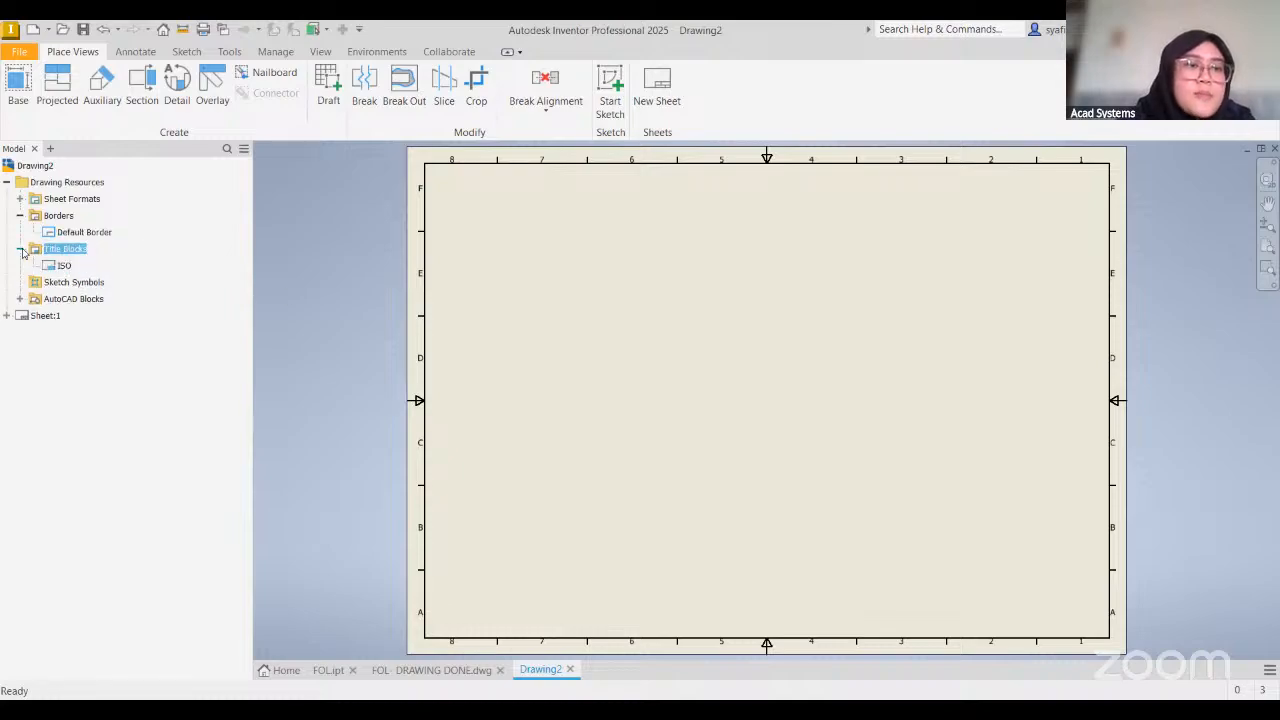
right_click(65, 266)
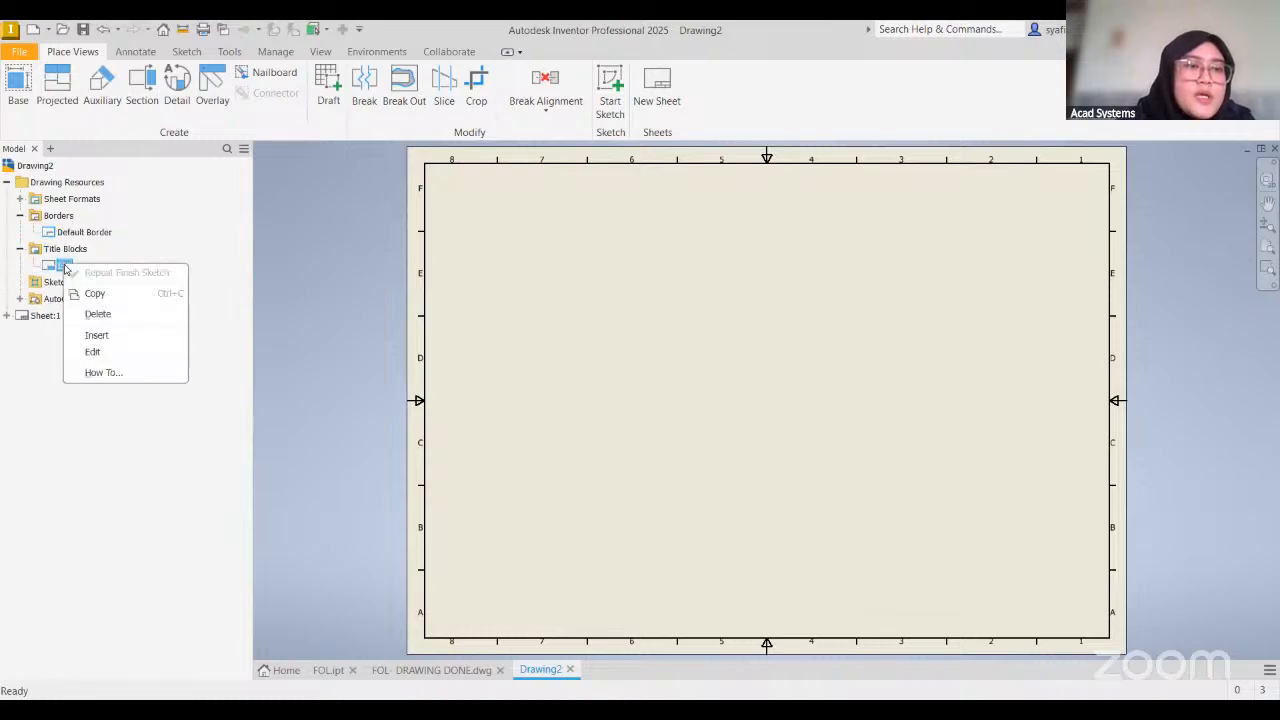
left_click(128, 257)
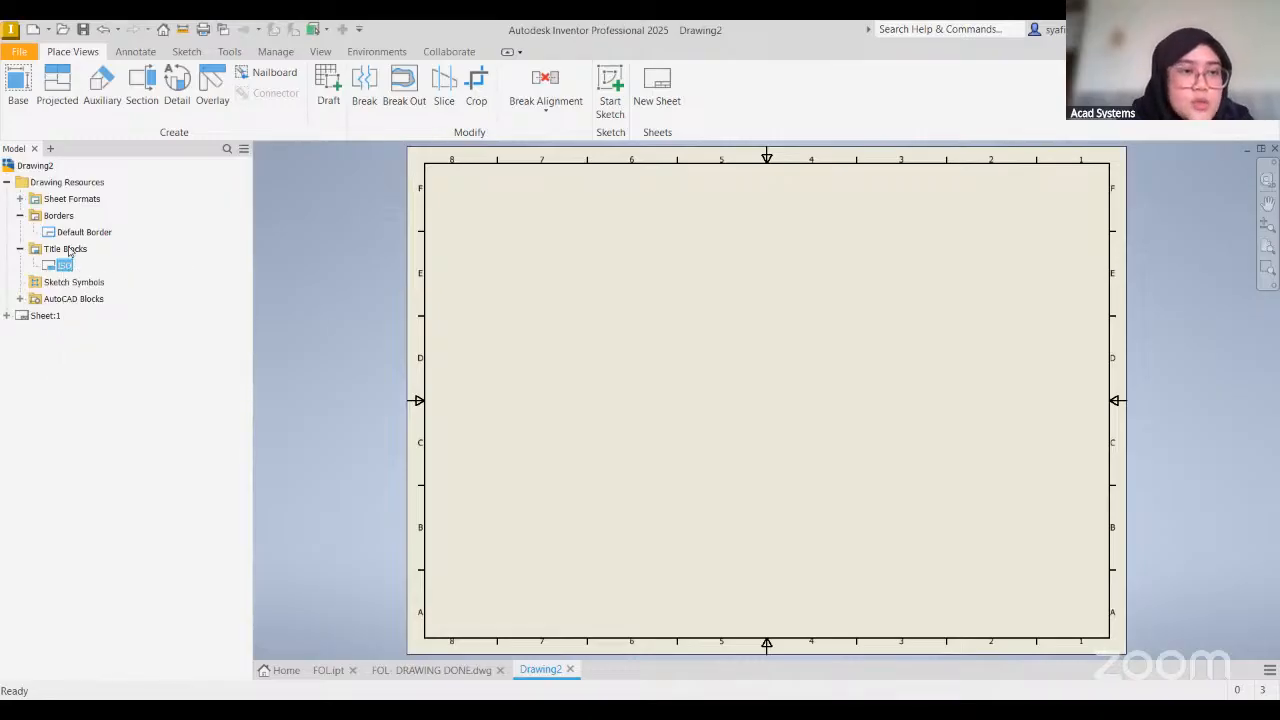
right_click(62, 249)
left_click(108, 260)
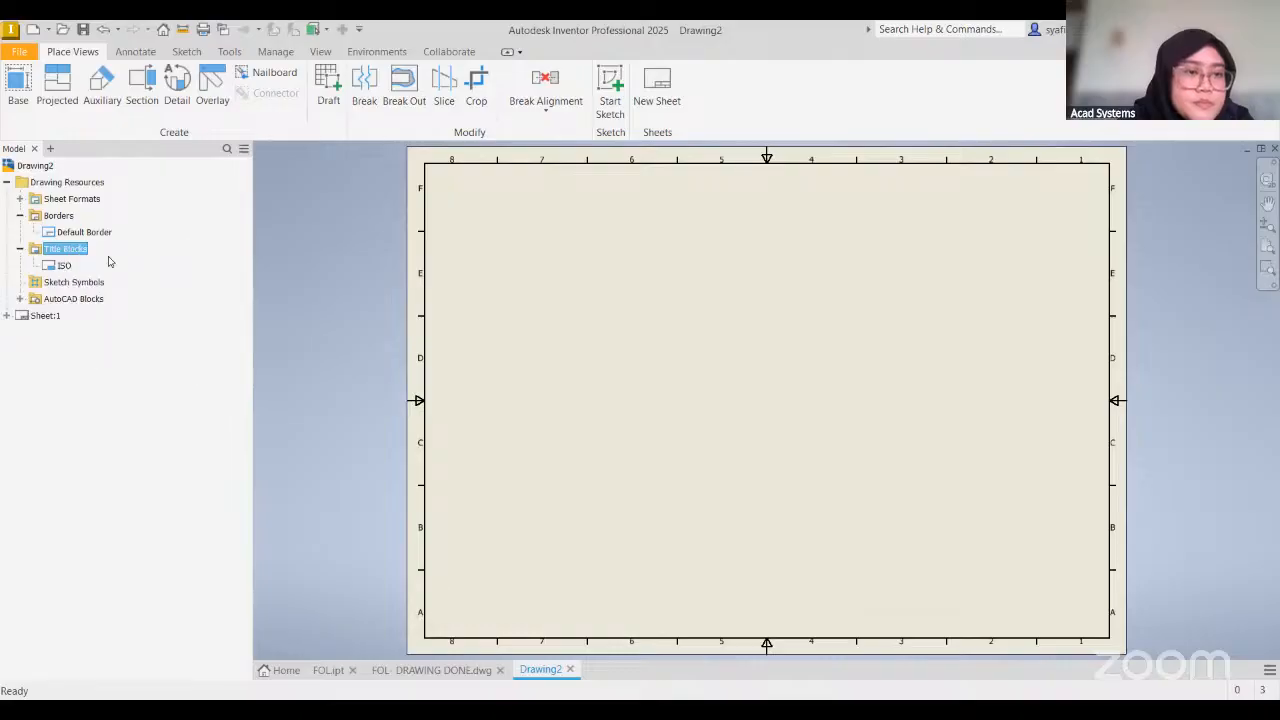
left_click(62, 265)
right_click(66, 264)
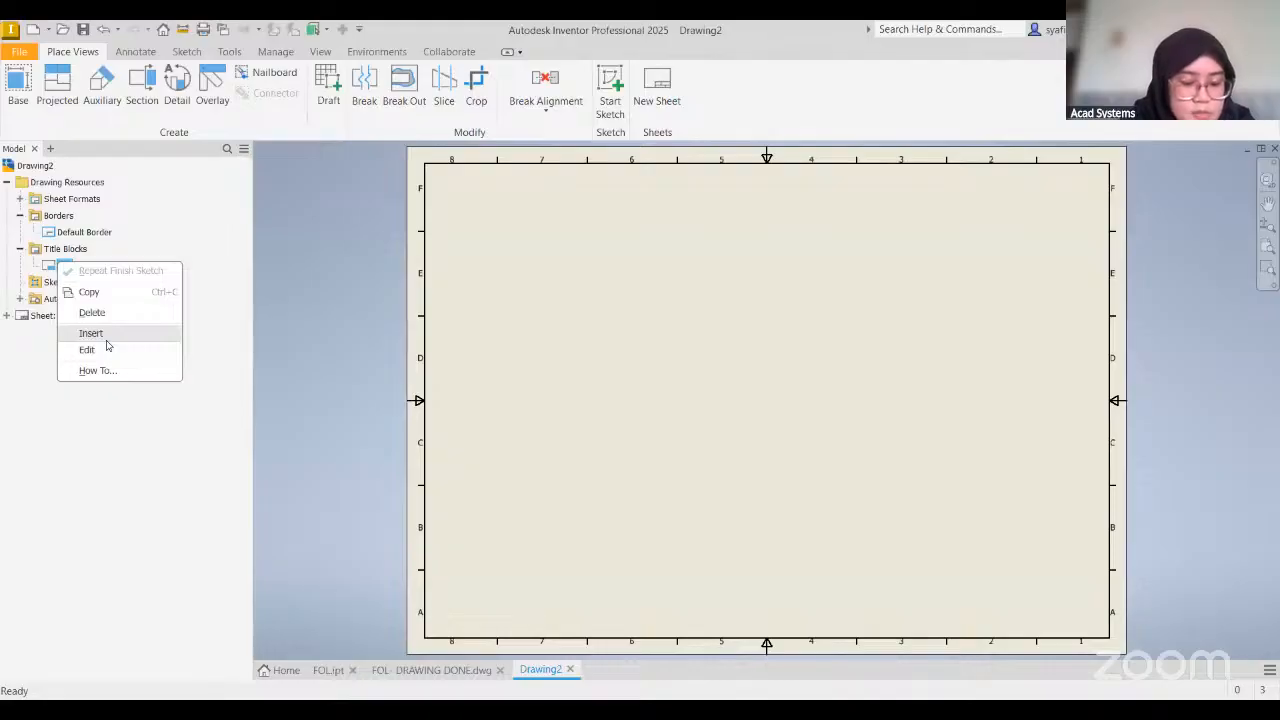
left_click(70, 252)
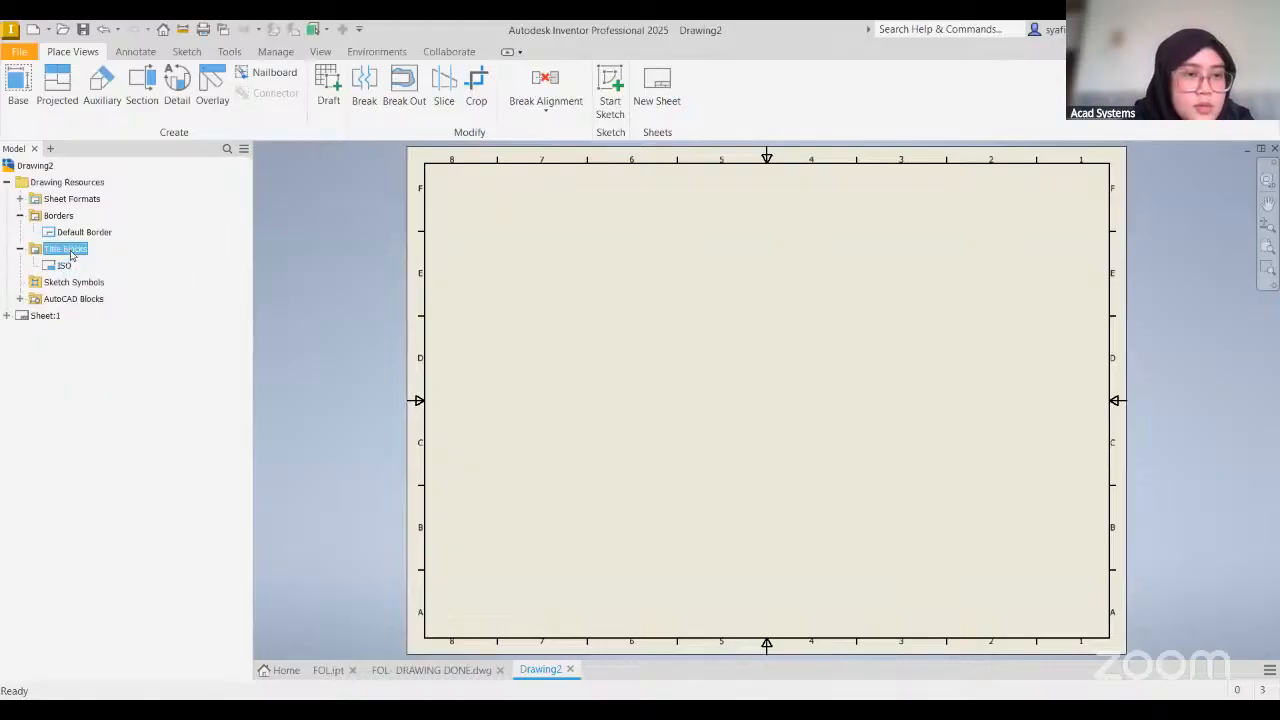
right_click(71, 254)
left_click(45, 262)
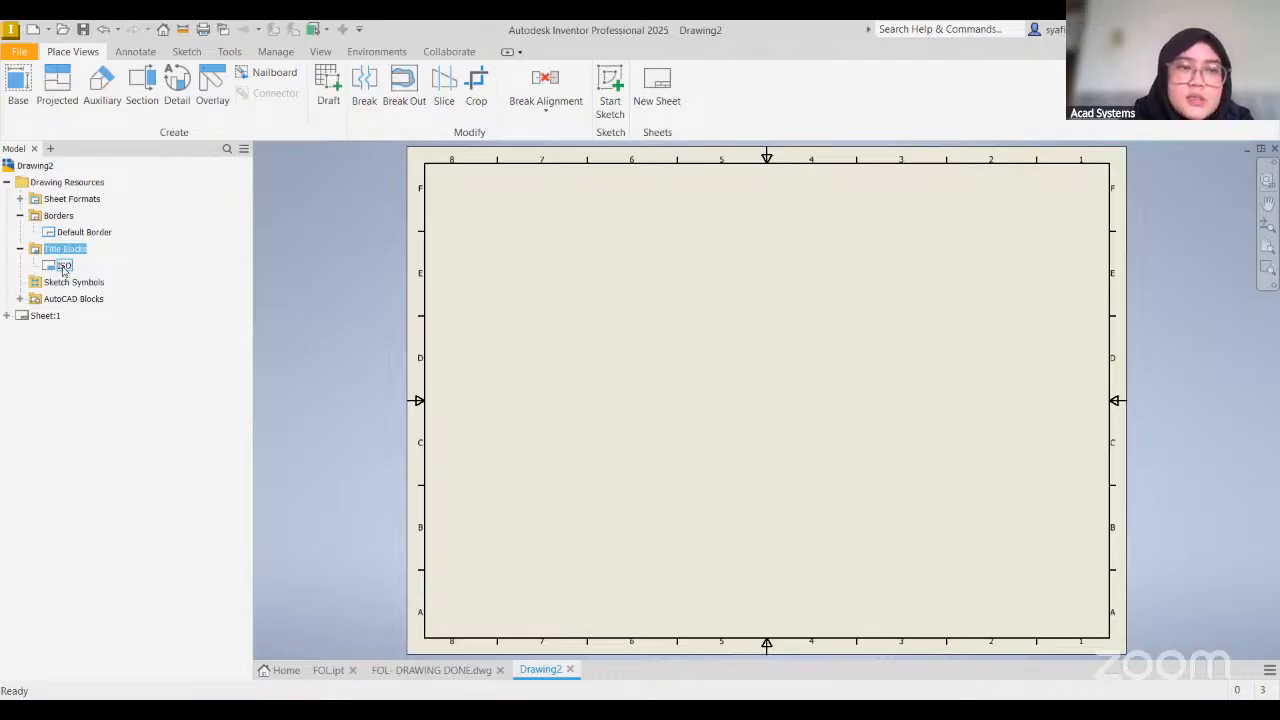
Define a new title block and sketch its outline as a rectangle 180 mm wide and 45 mm high
right_click(64, 251)
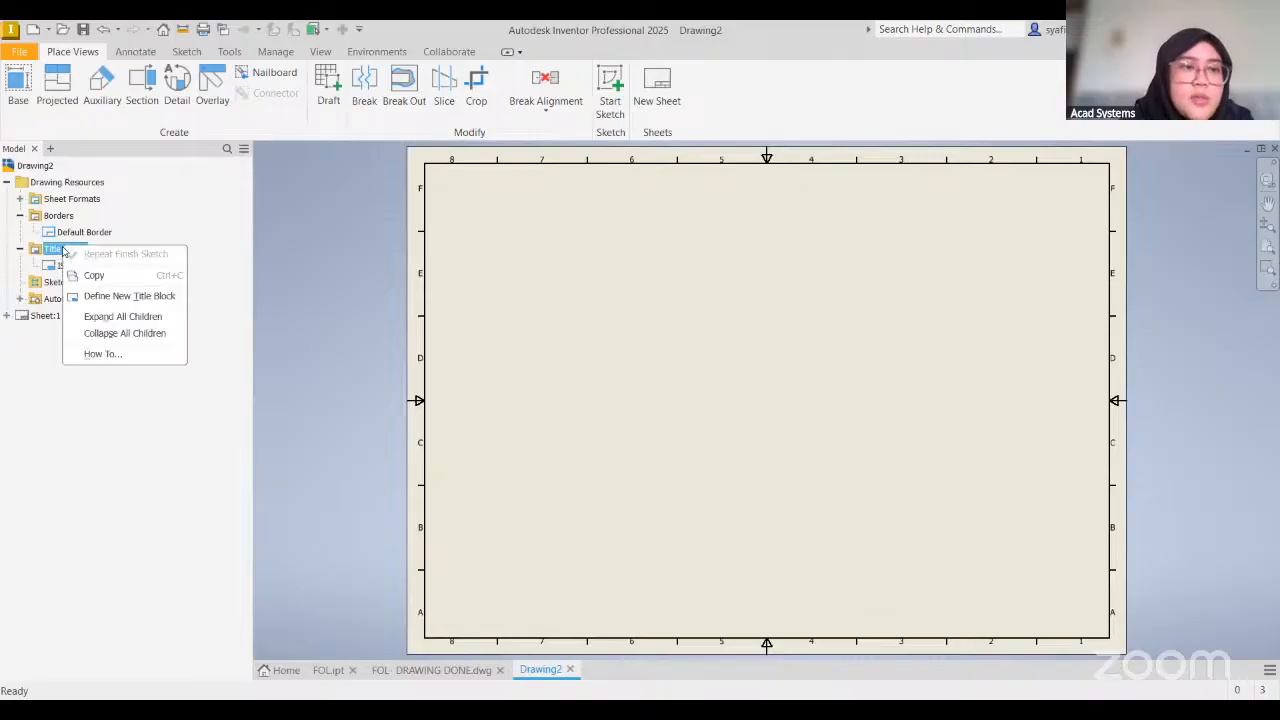
left_click(119, 297)
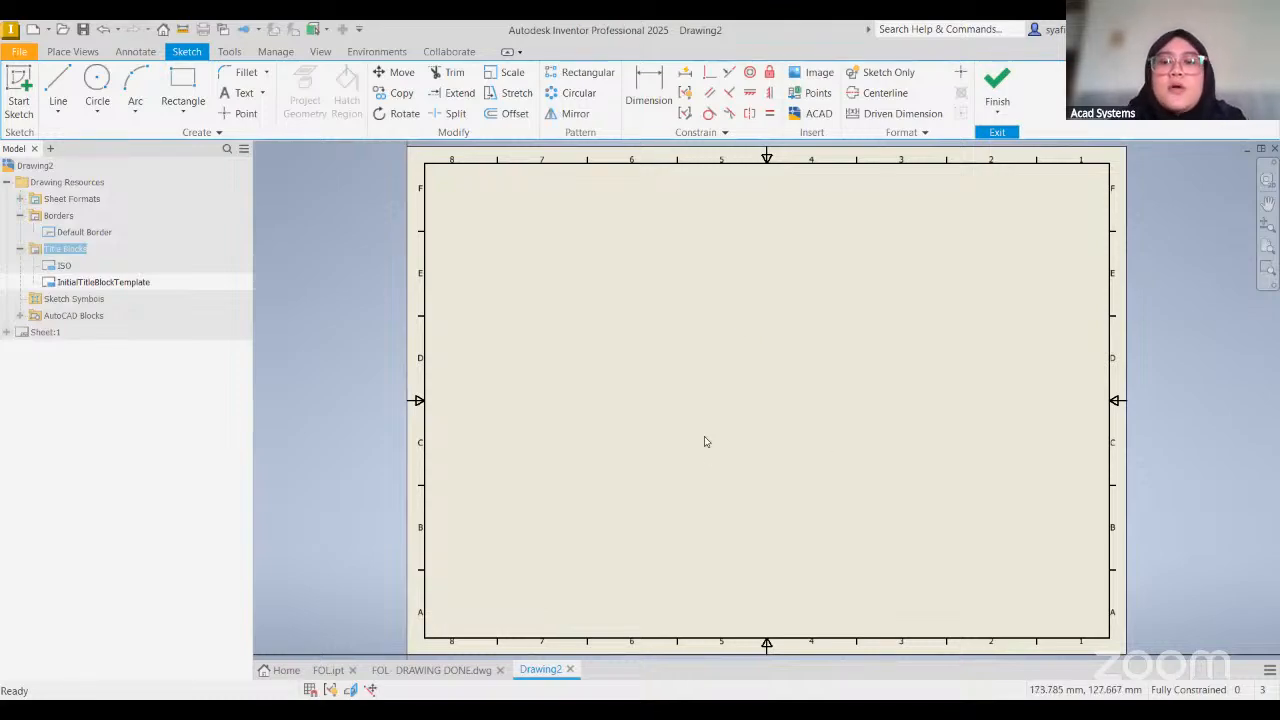
left_click(184, 93)
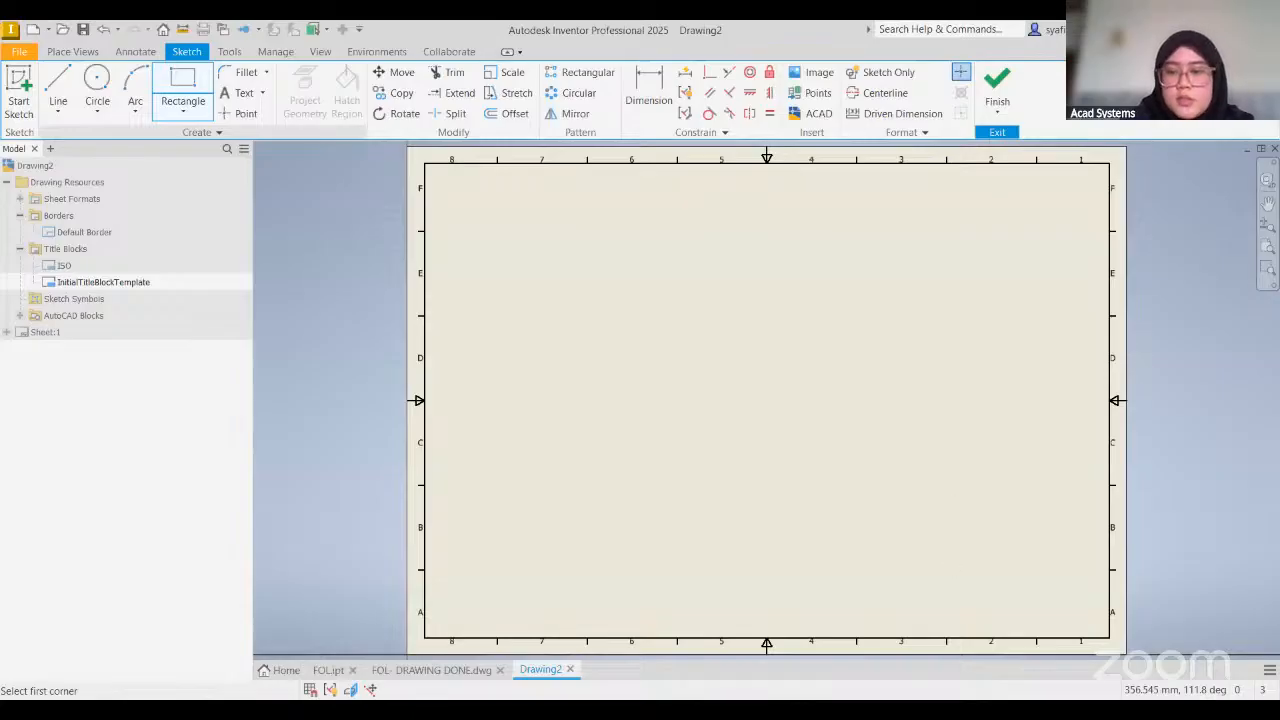
left_click(552, 320)
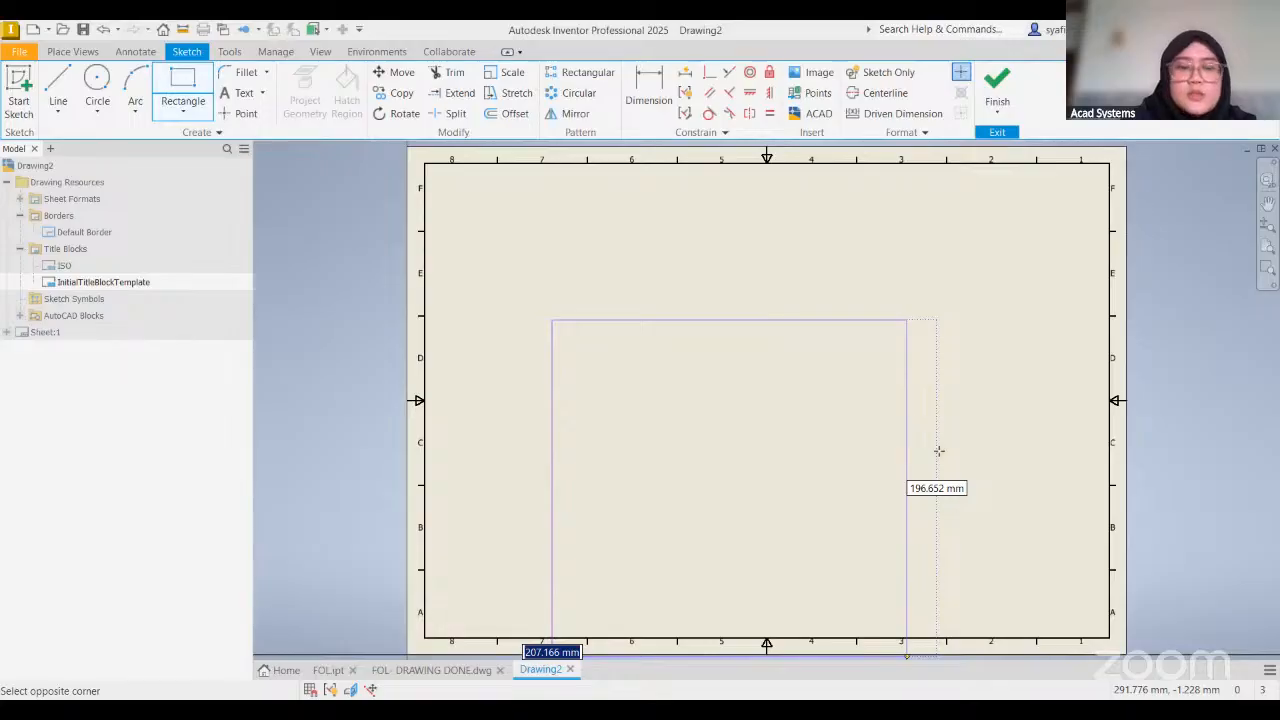
type("180")
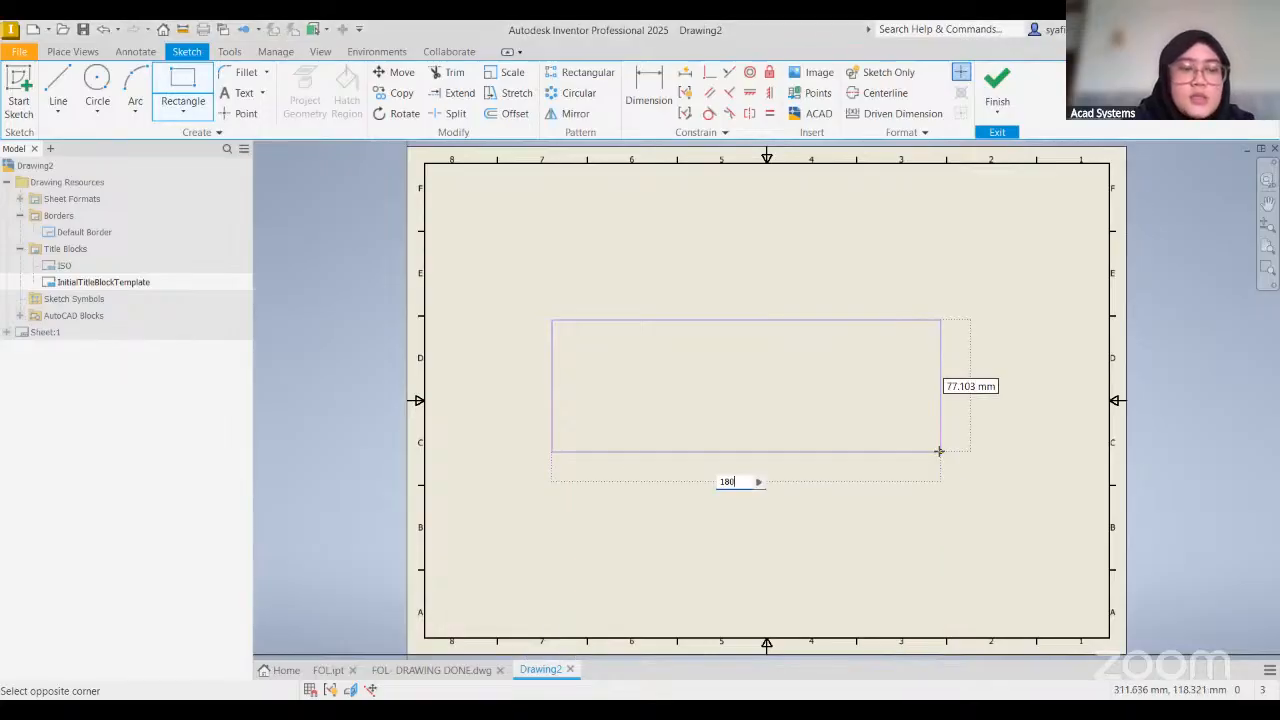
key("Tab")
type("45")
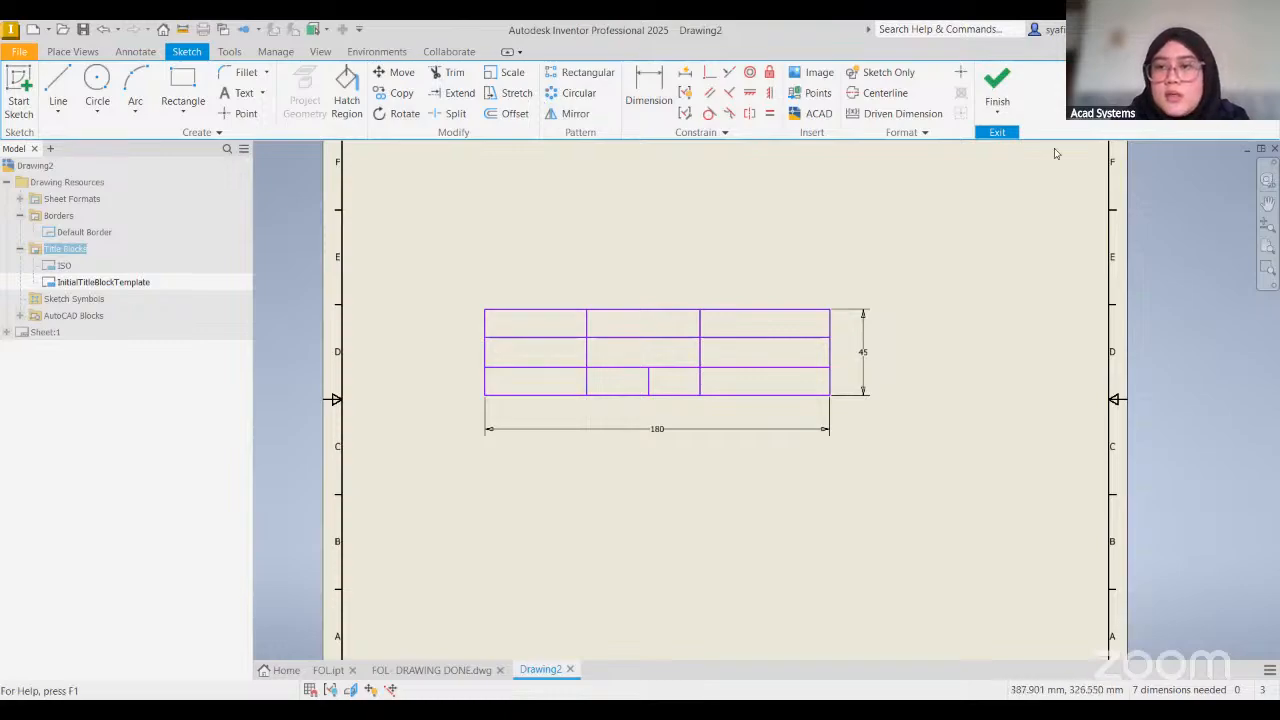
Dimension the width of the title block's first column as 60 mm
left_click(648, 84)
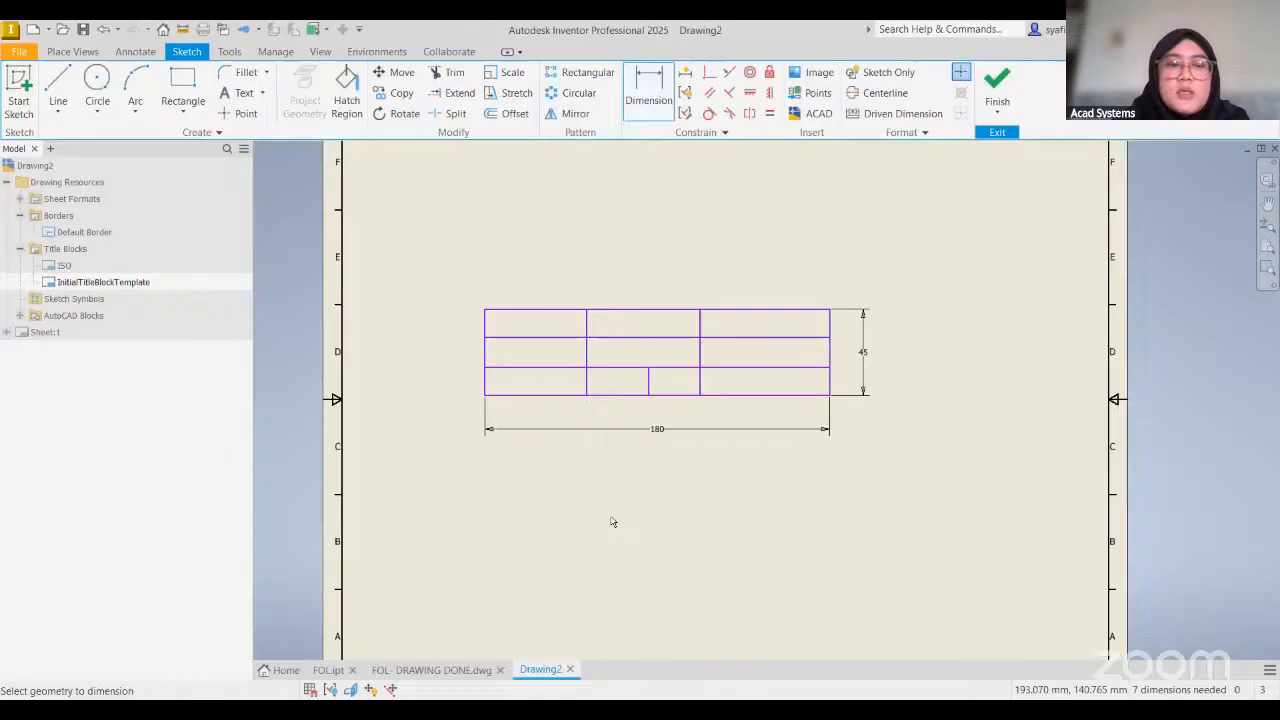
left_click(486, 337)
left_click(588, 337)
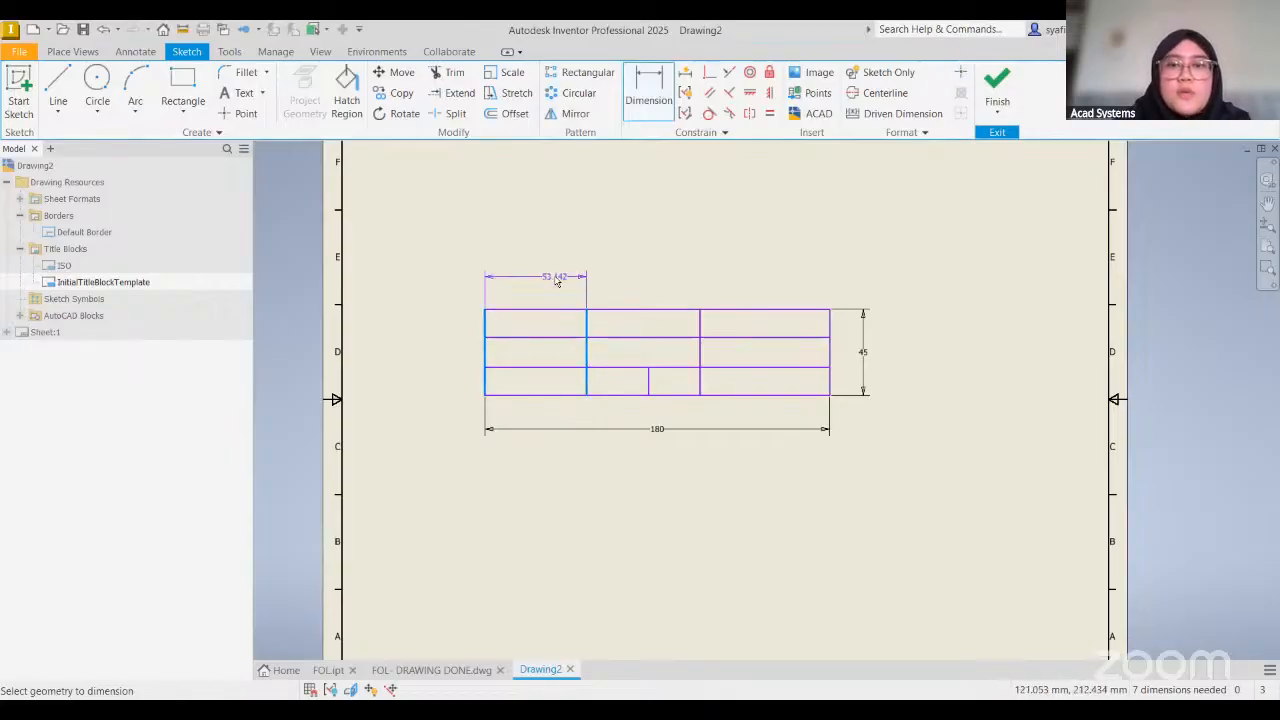
left_click(562, 287)
type("60")
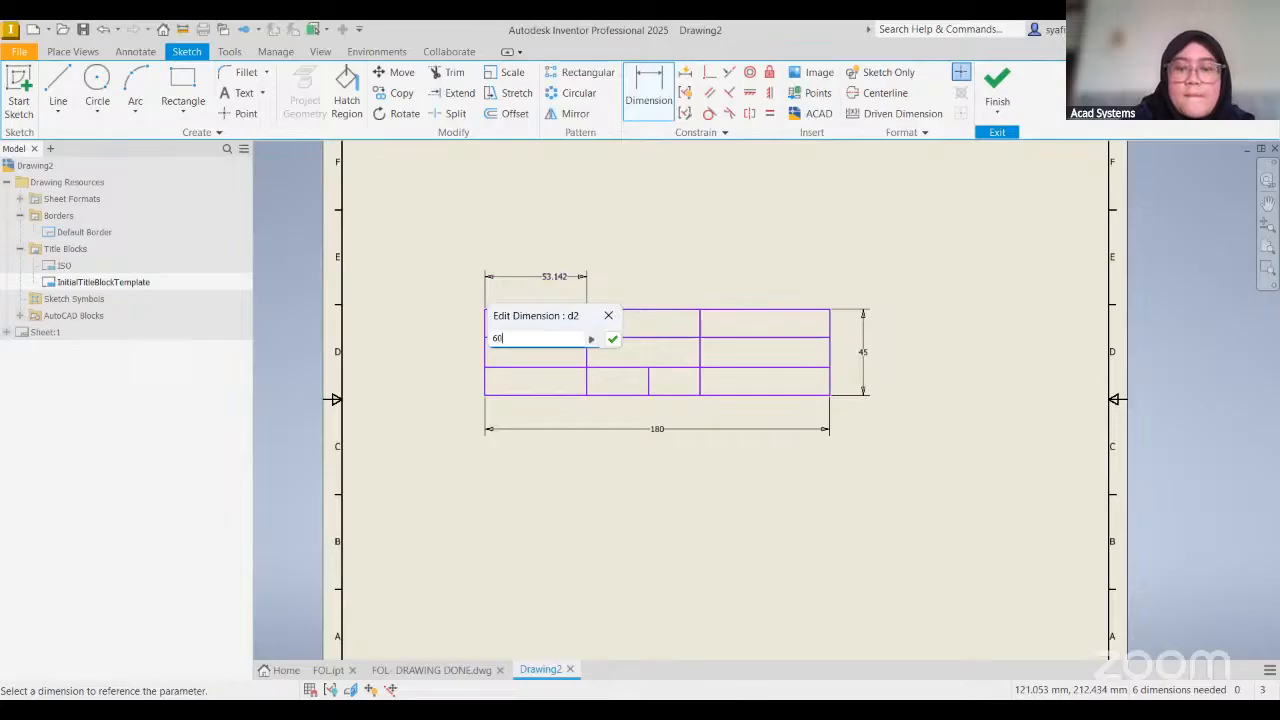
key("Return")
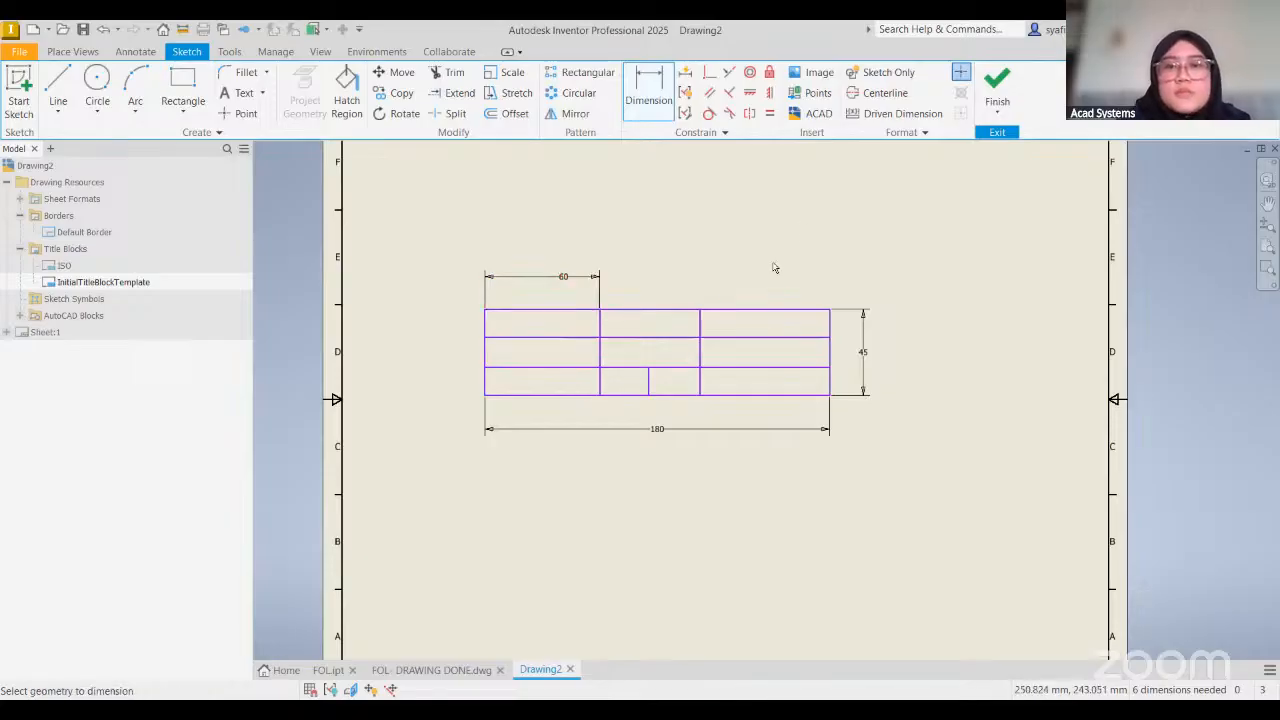
Dimension the spacing between the two full-height vertical dividers as 60 mm
left_click(602, 335)
left_click(701, 345)
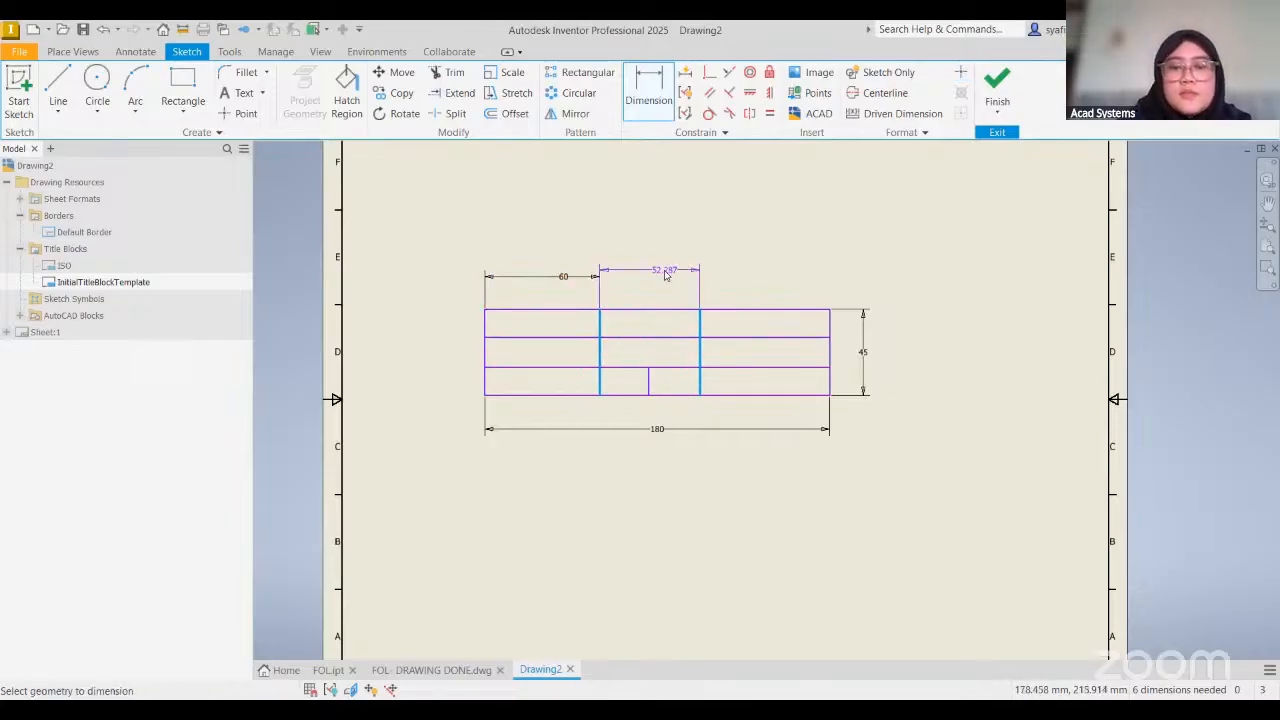
left_click(665, 275)
type("60")
key("Return")
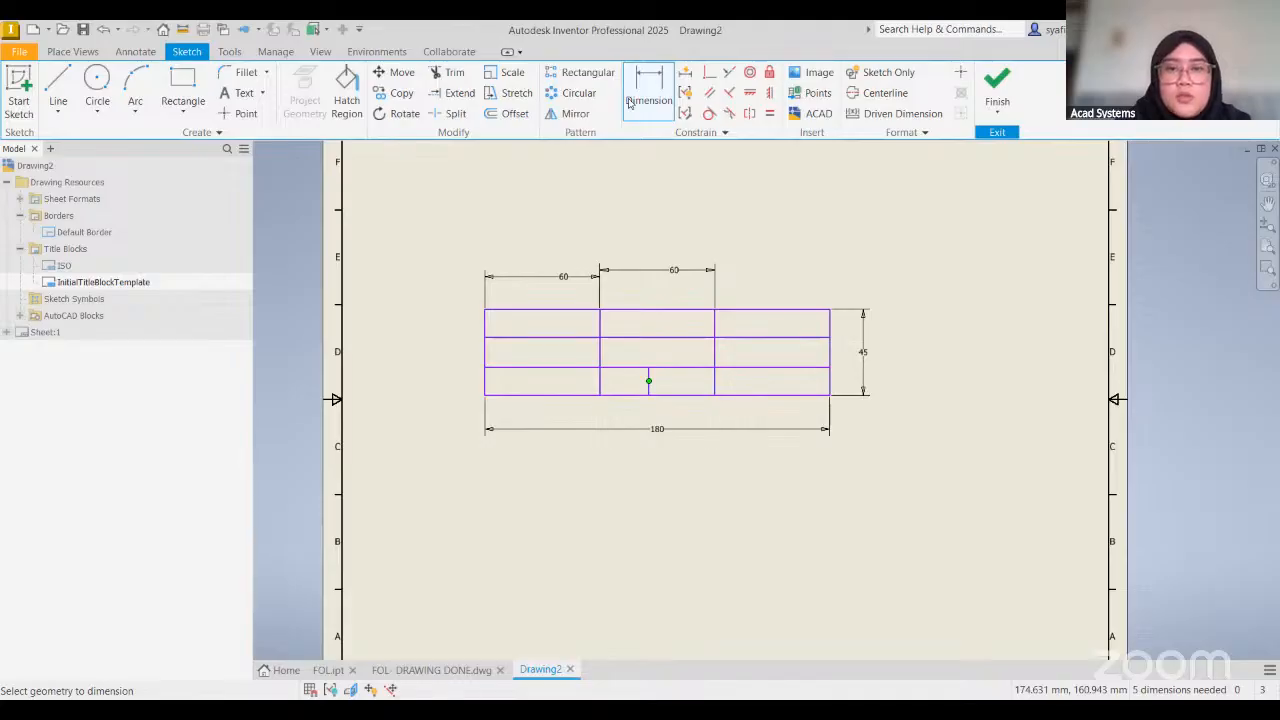
Dimension the short divider in the bottom row 30 mm from the first full-height vertical divider
left_click(600, 345)
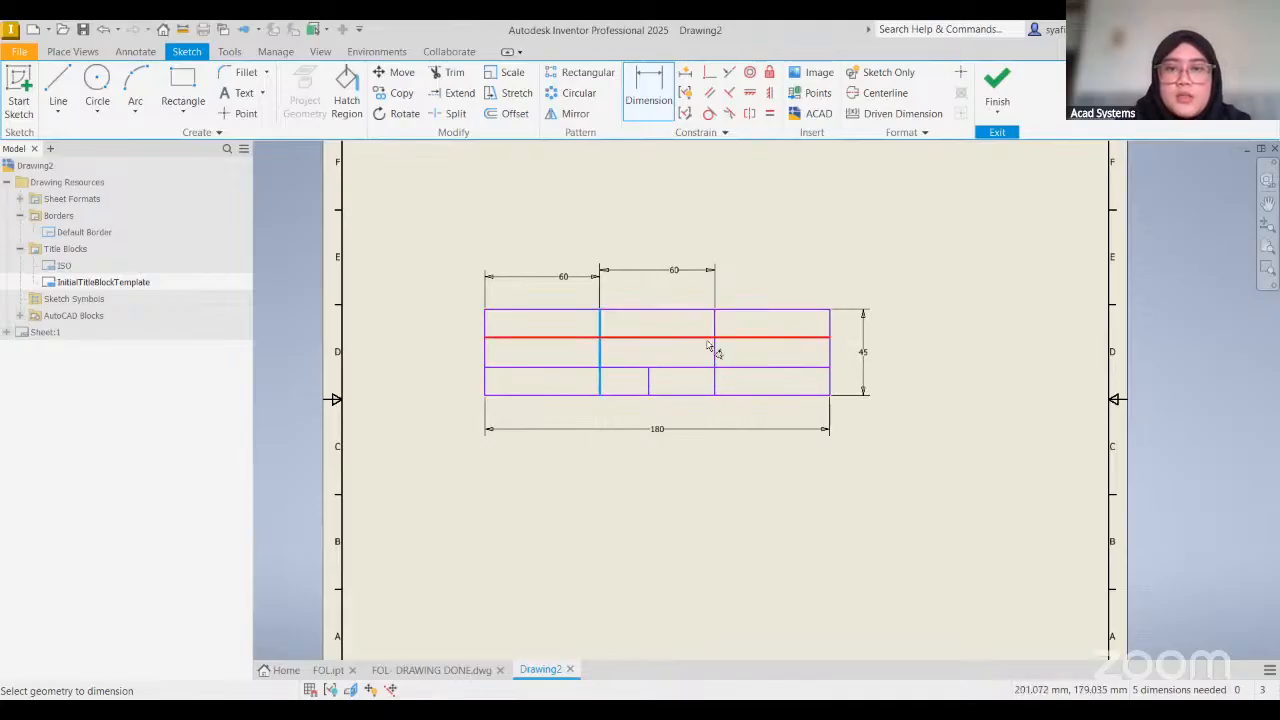
key("Escape")
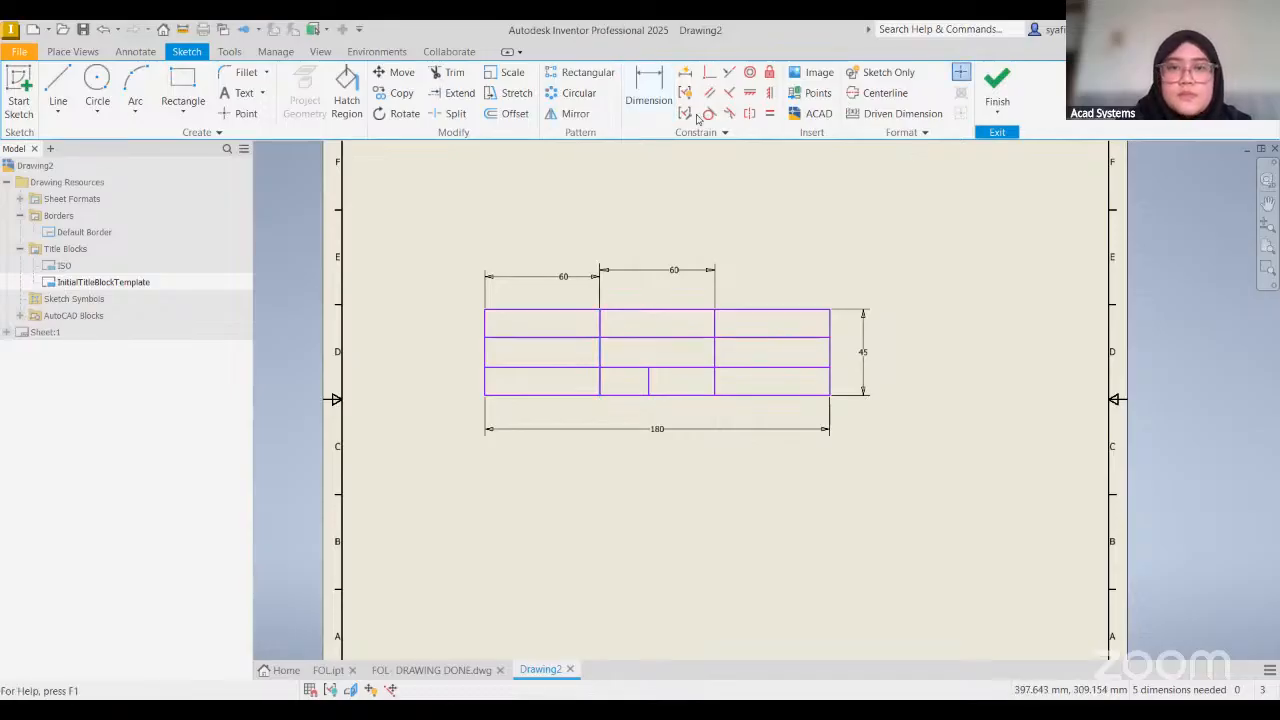
left_click(648, 88)
left_click(601, 384)
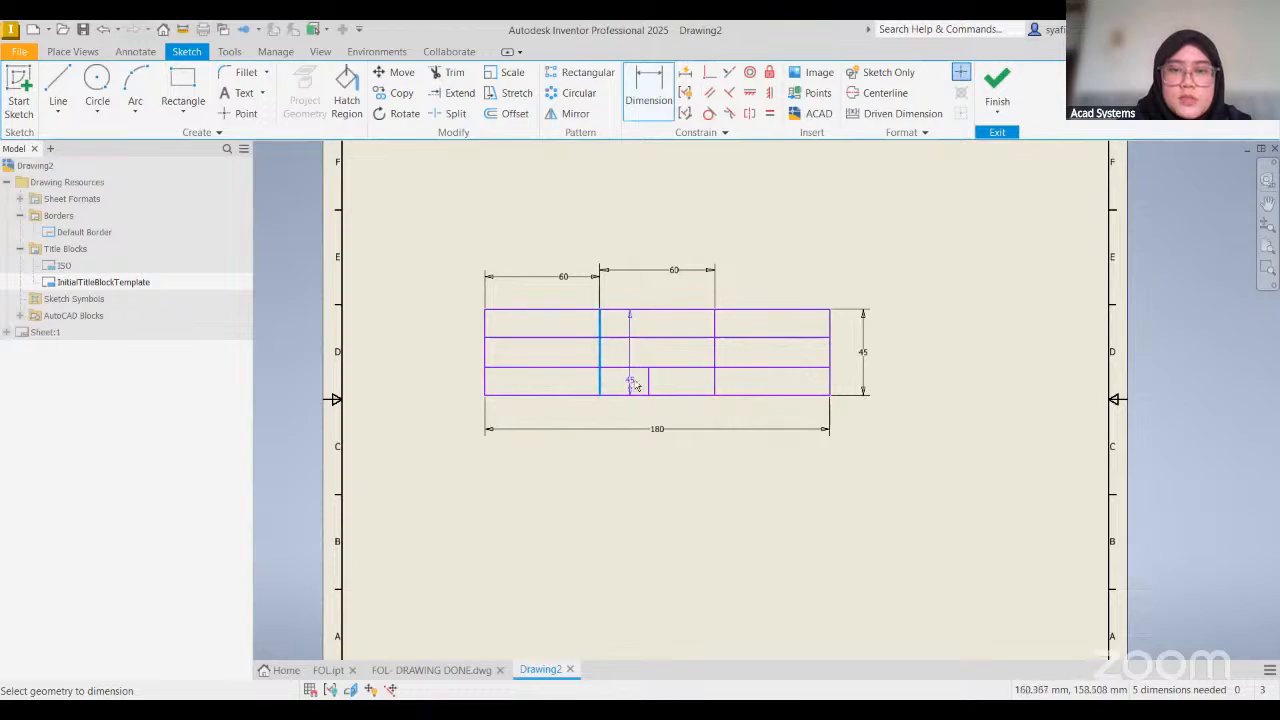
left_click(650, 380)
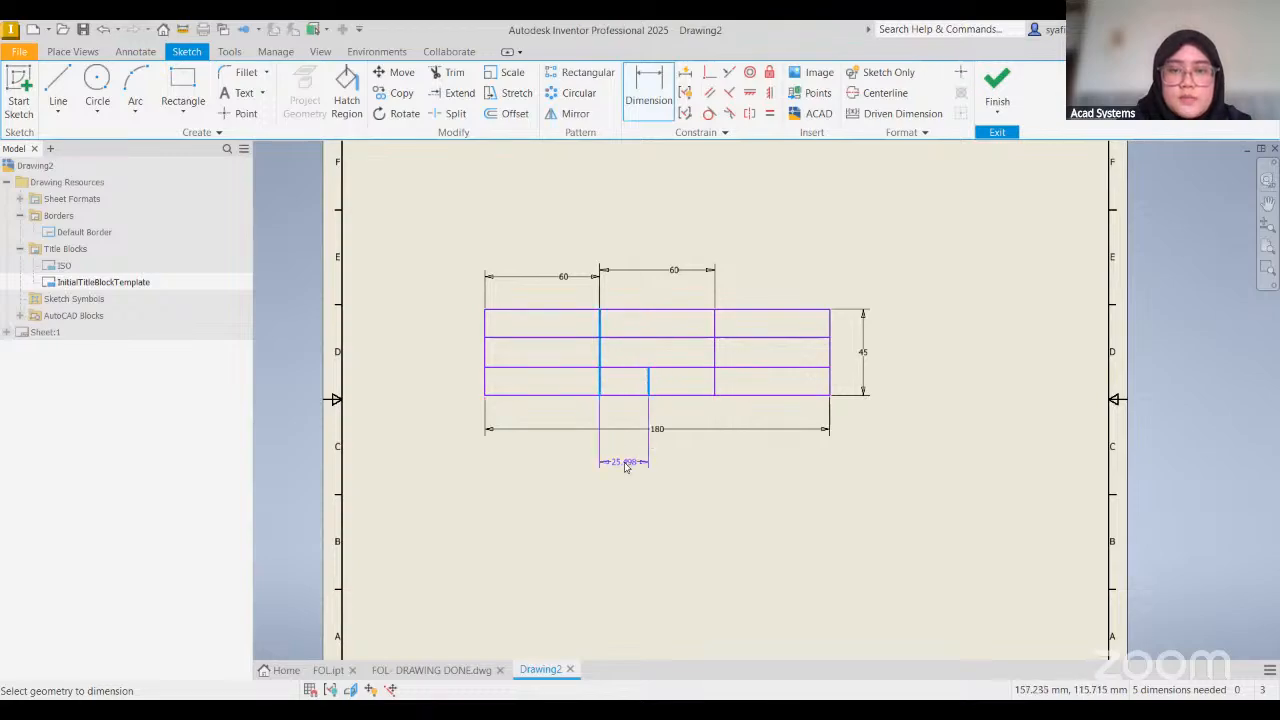
left_click(625, 464)
type("30")
key("Return")
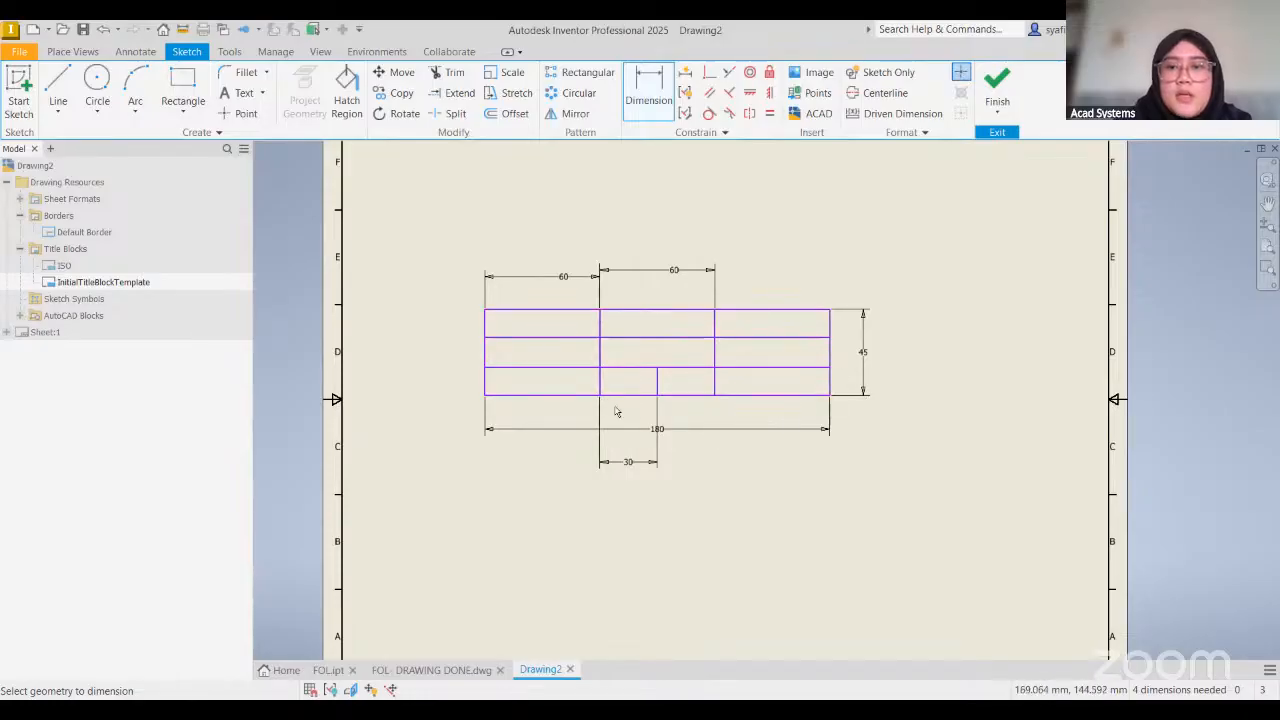
Dimension the height of the title block's top row as 15 mm
left_click(526, 311)
left_click(531, 338)
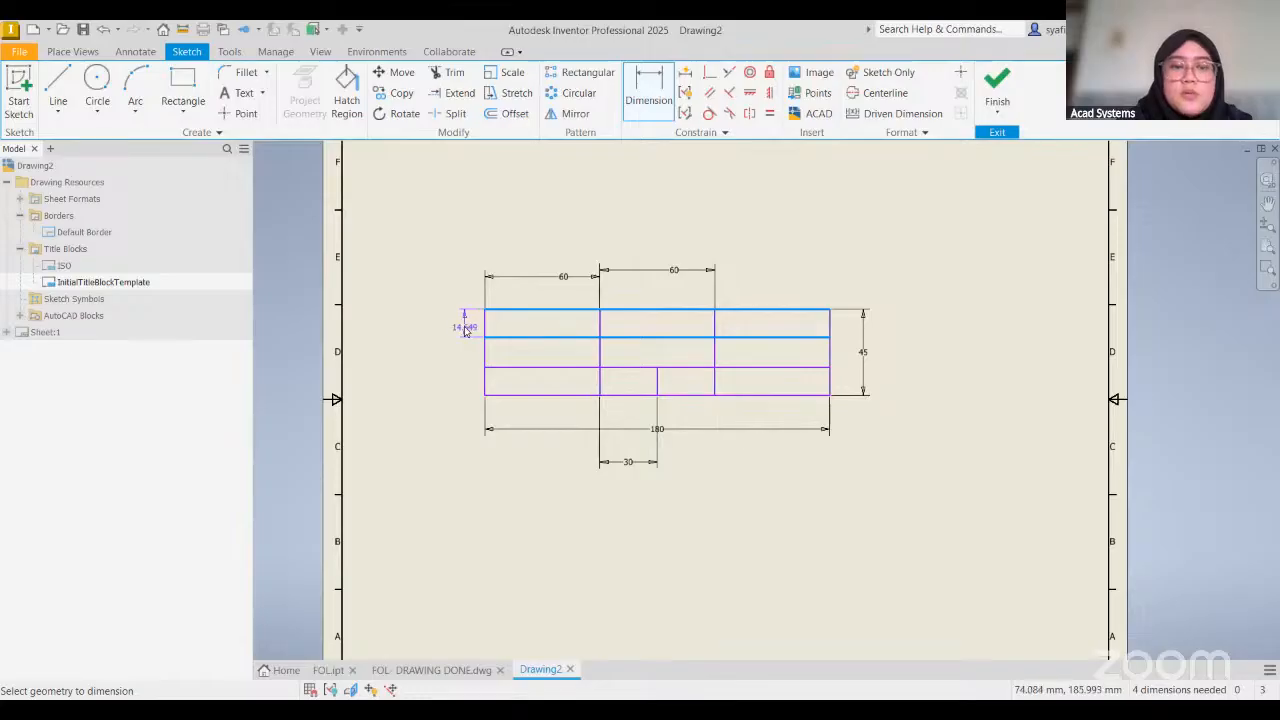
left_click(460, 326)
type("15")
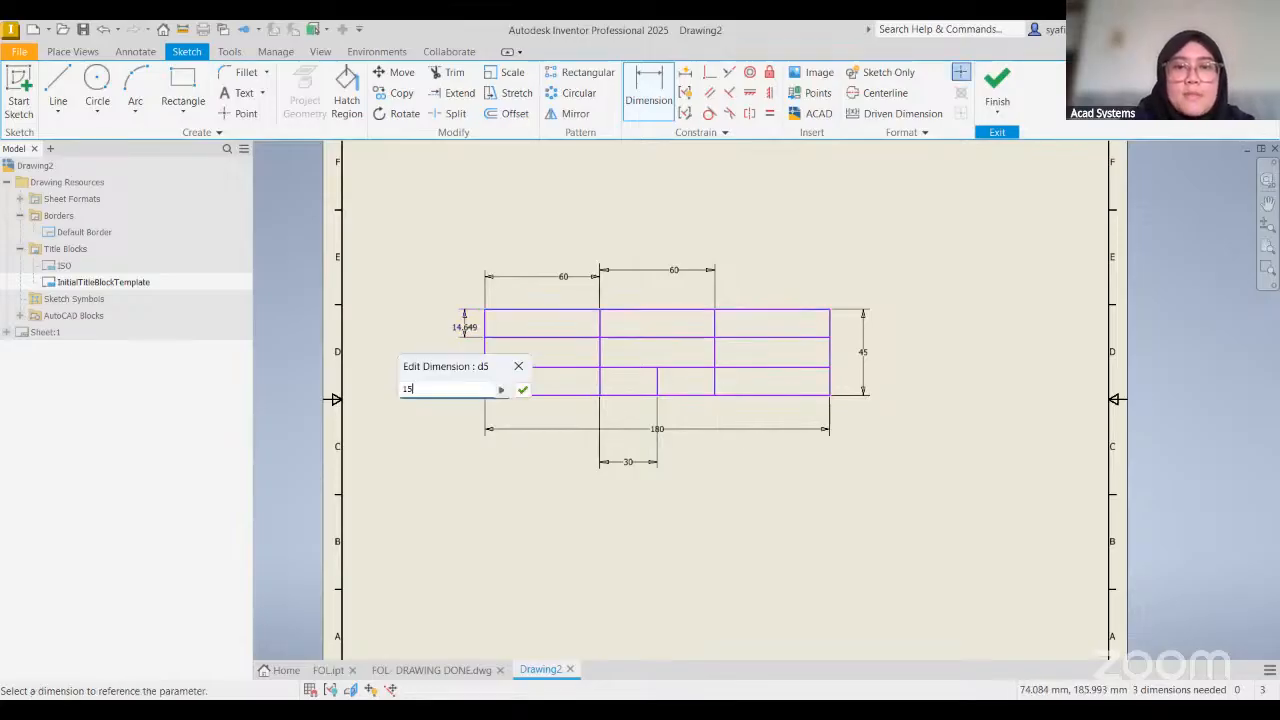
key("Return")
Dimension the spacing between the two horizontal dividers as 15 mm to size the middle row
left_click(526, 338)
left_click(530, 368)
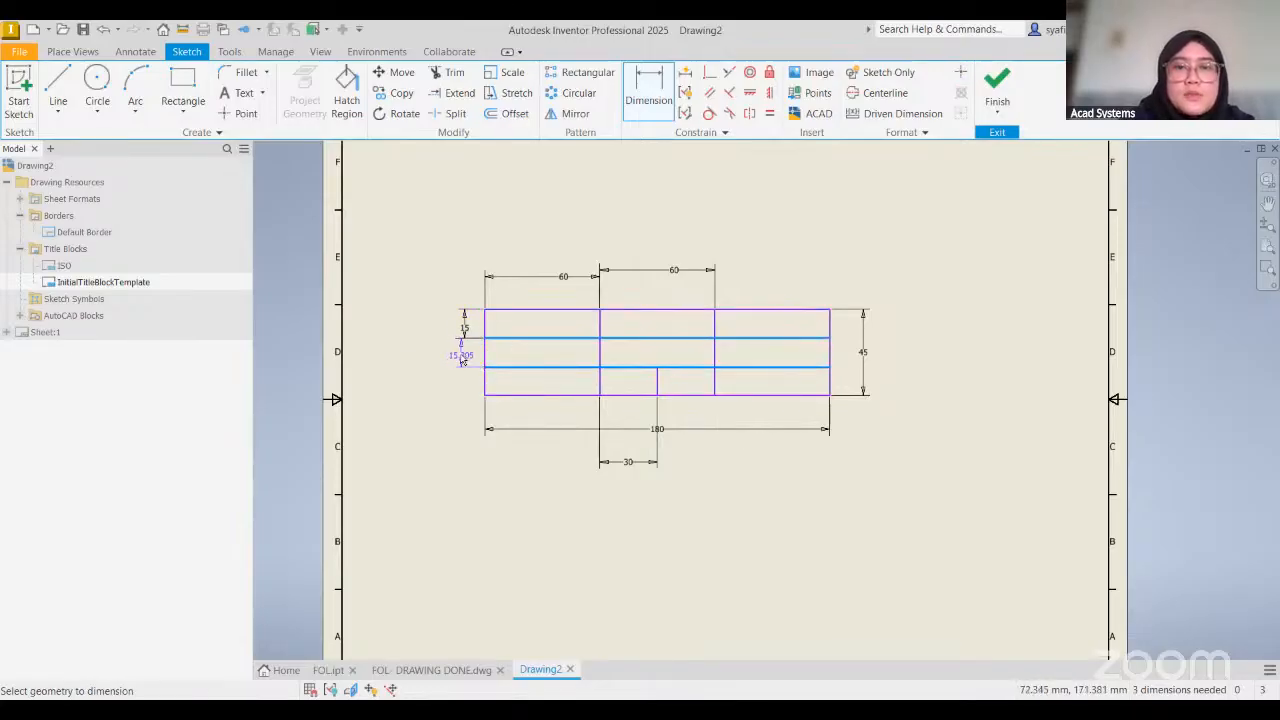
left_click(461, 357)
type("15")
key("Return")
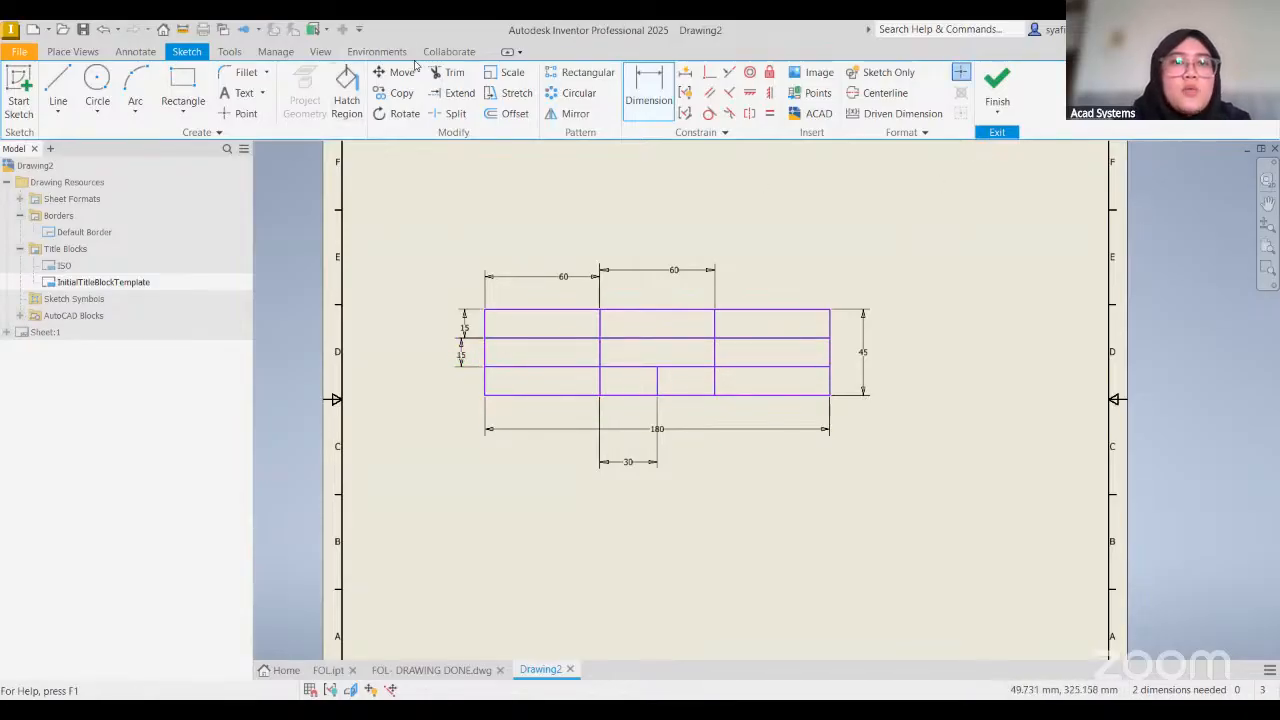
Trim the lower horizontal divider out of the first column and both vertical dividers out of the top row
left_click(450, 72)
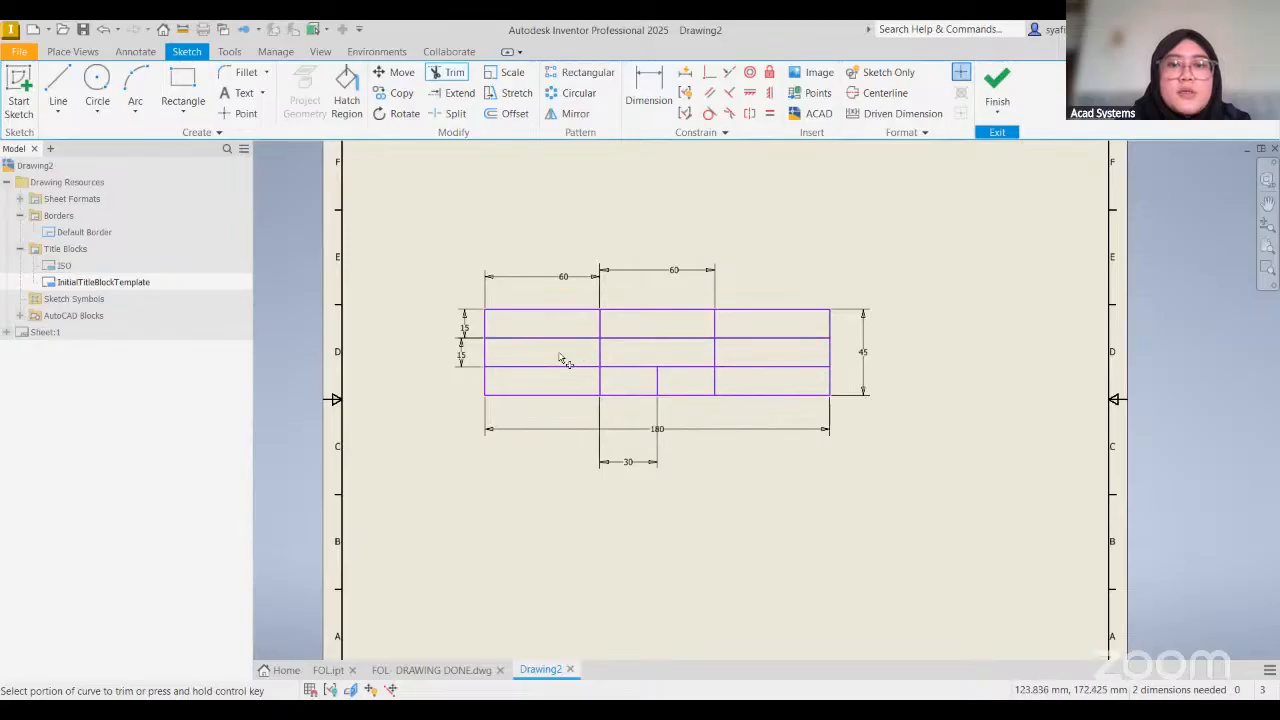
left_click(561, 365)
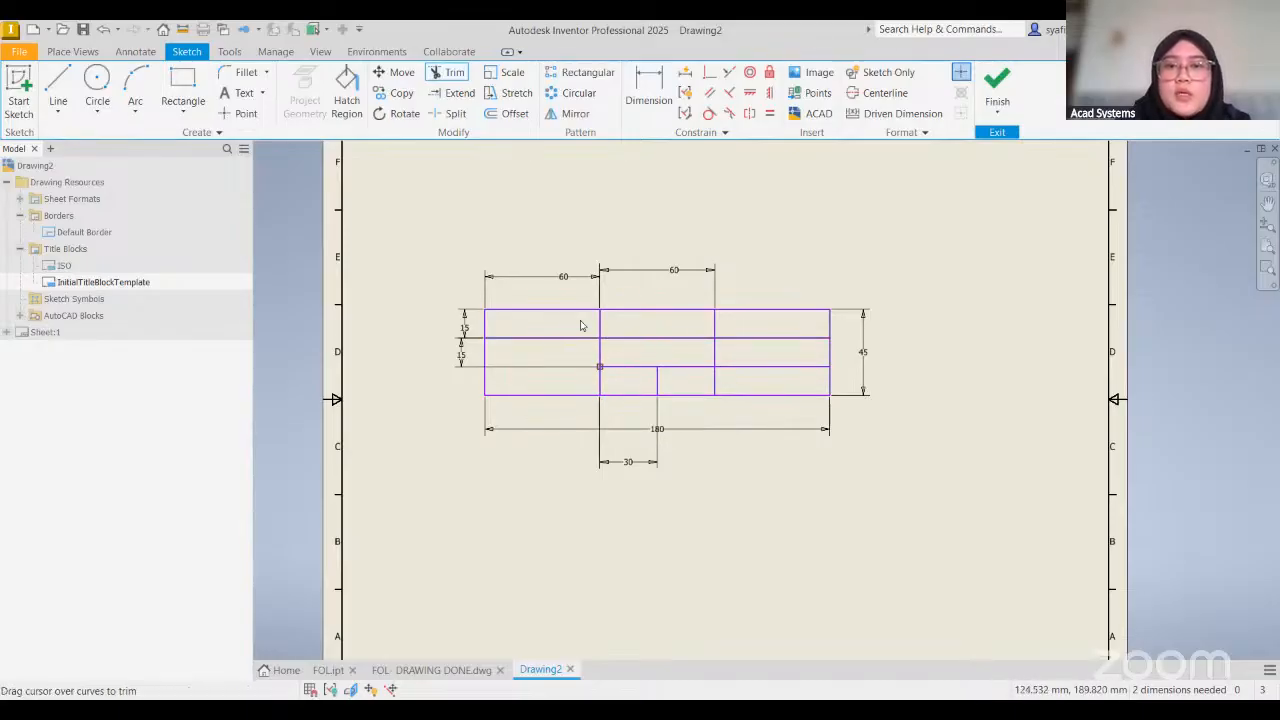
left_click_drag(581, 325, 740, 331)
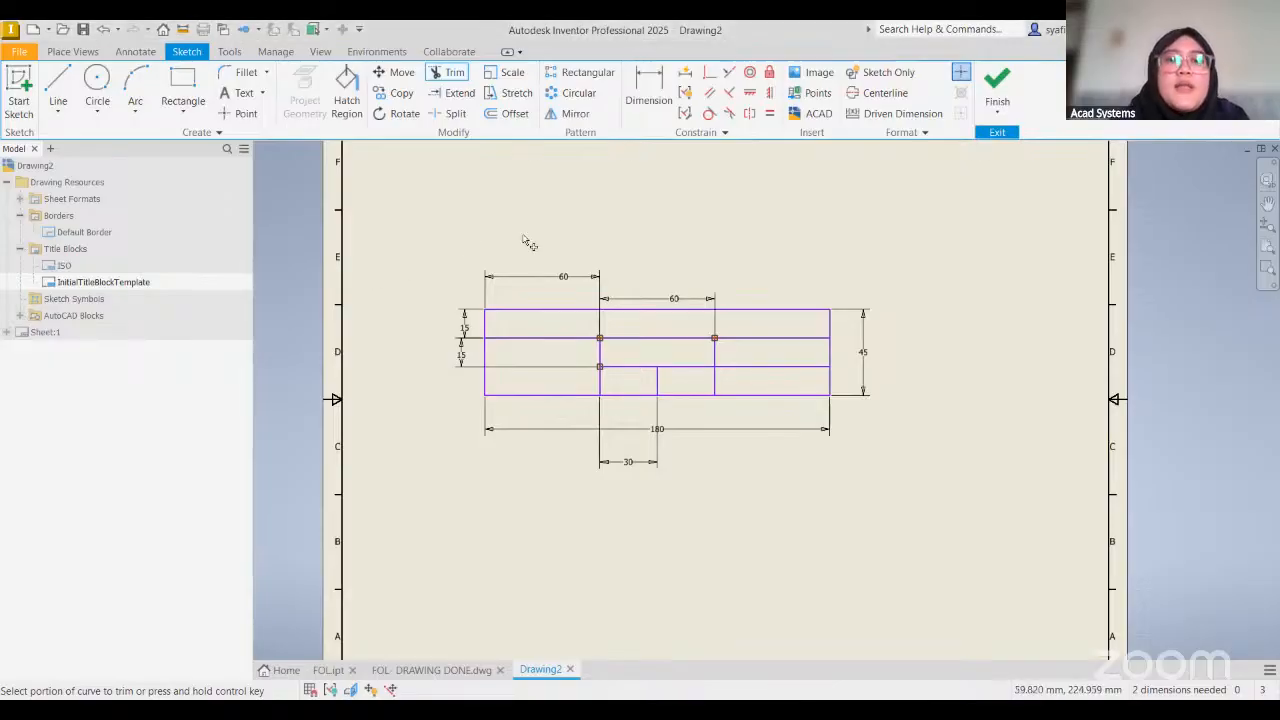
key("Escape")
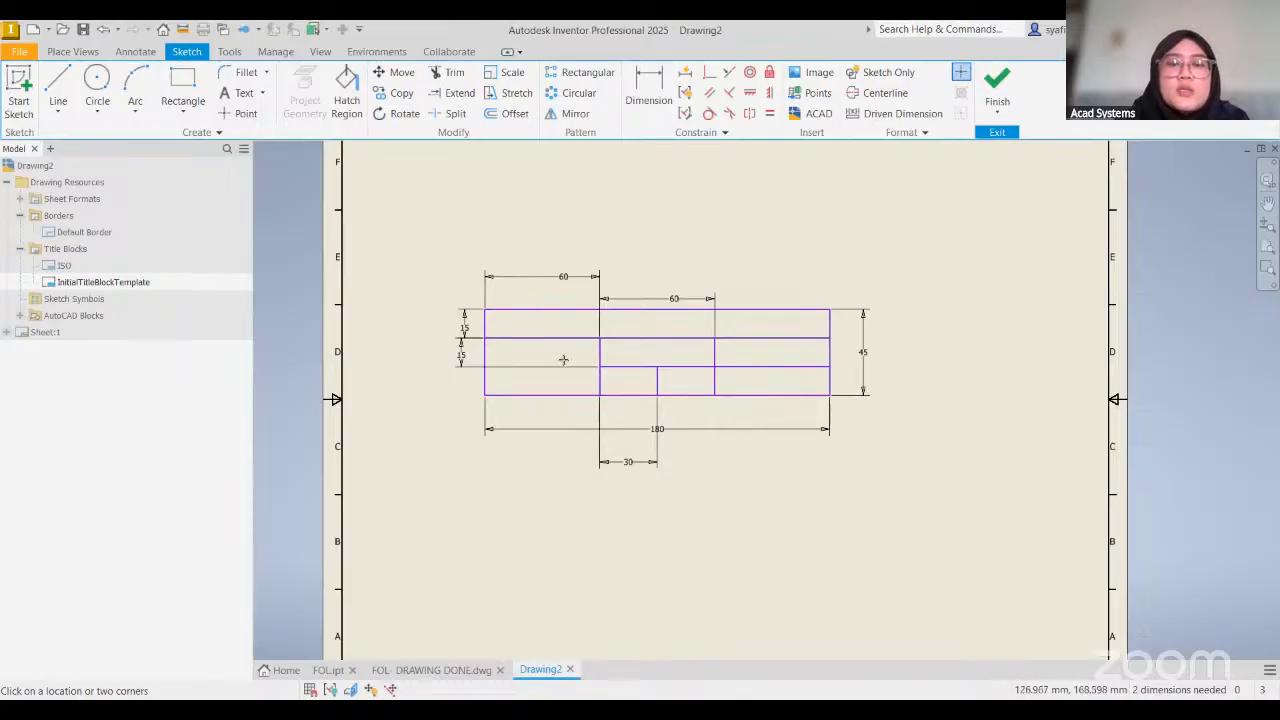
Add the text TITLE at the start of the title block's top row with centre and middle justification
scroll(565, 361, "up", 3)
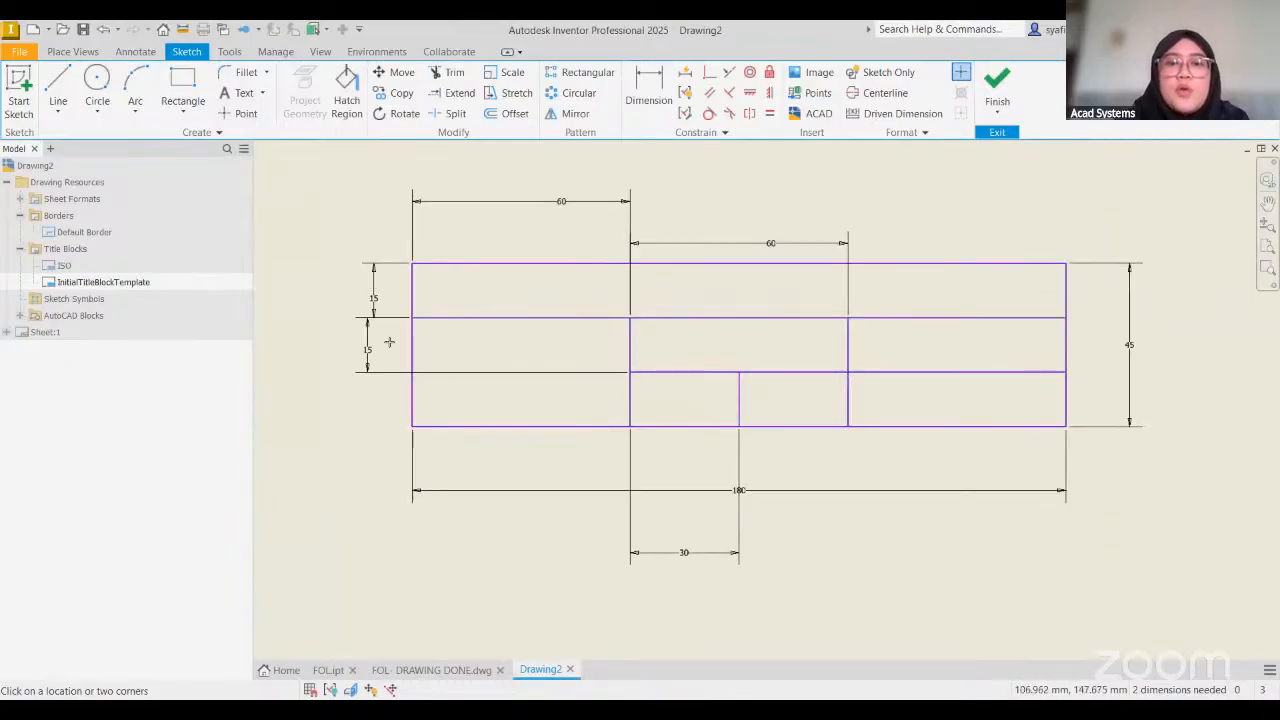
left_click(480, 294)
type("ti")
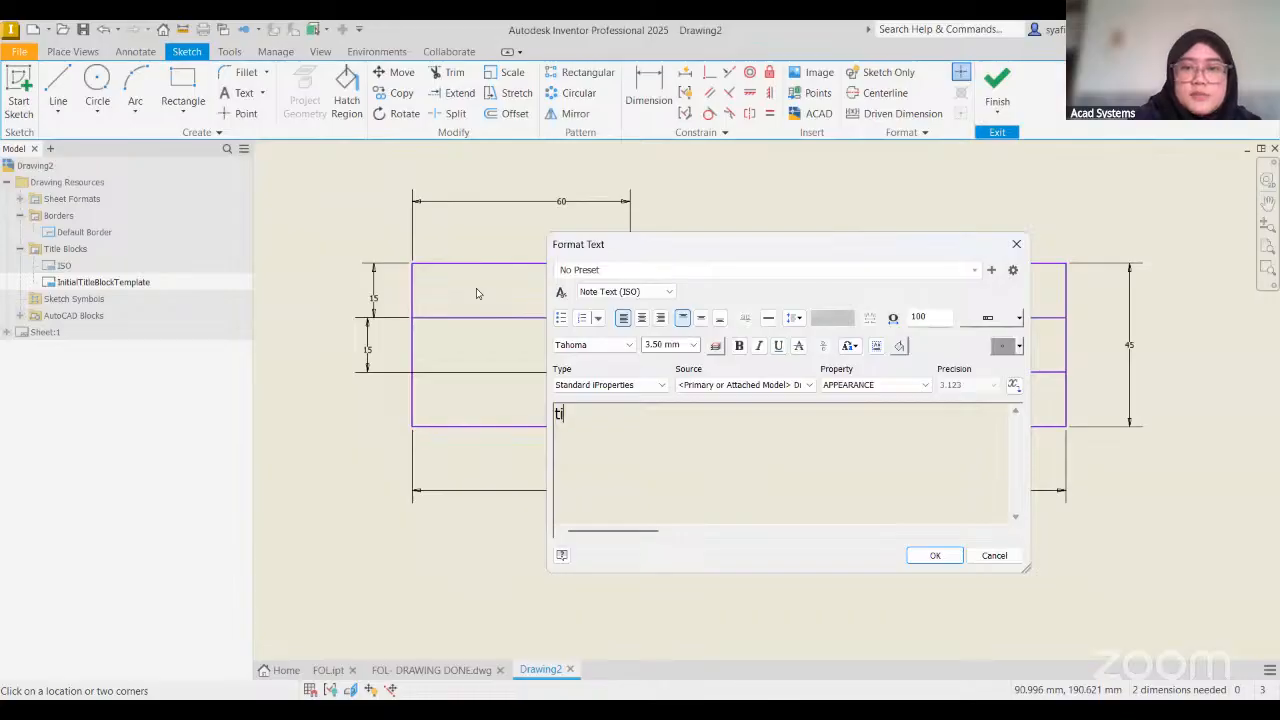
type("TITLE")
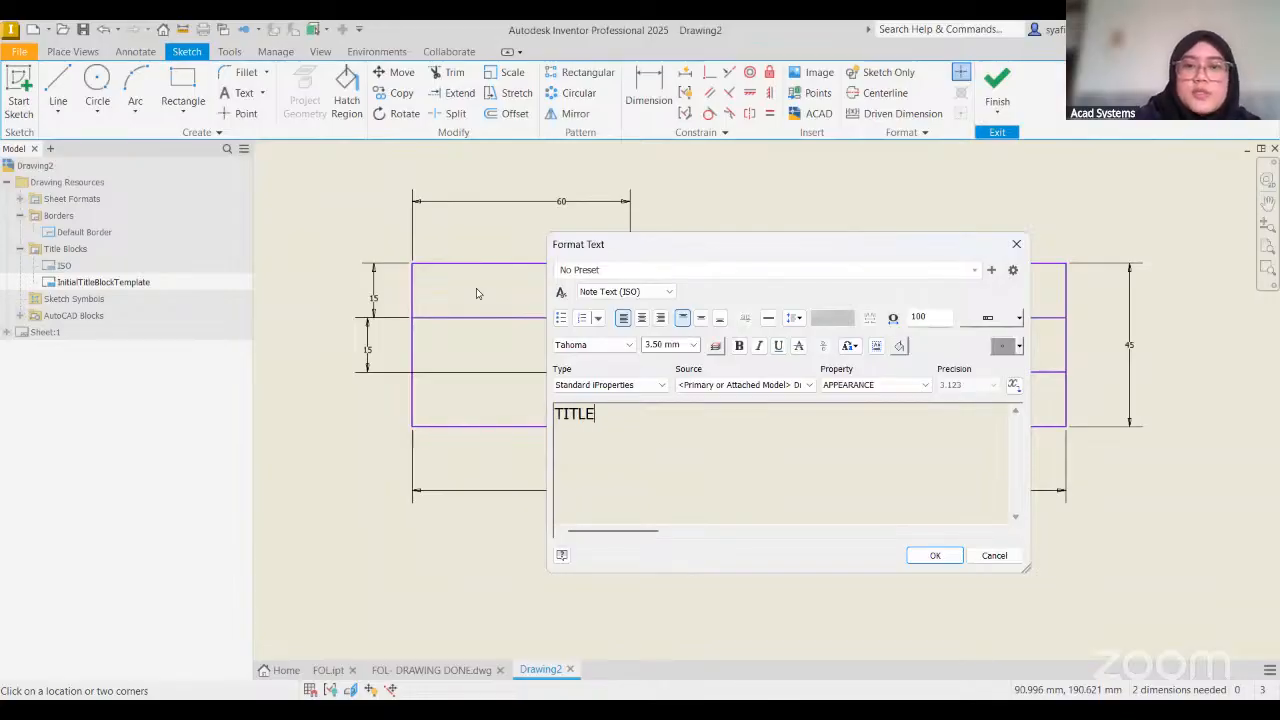
left_click(643, 320)
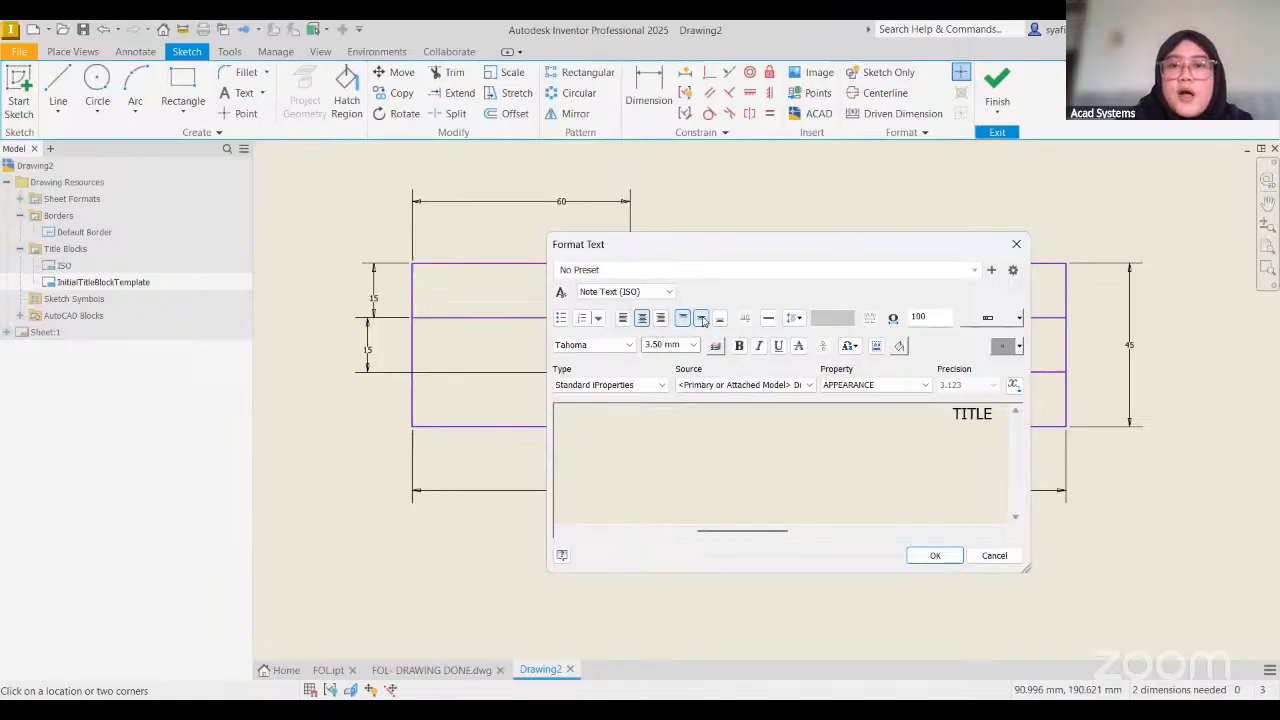
left_click(702, 318)
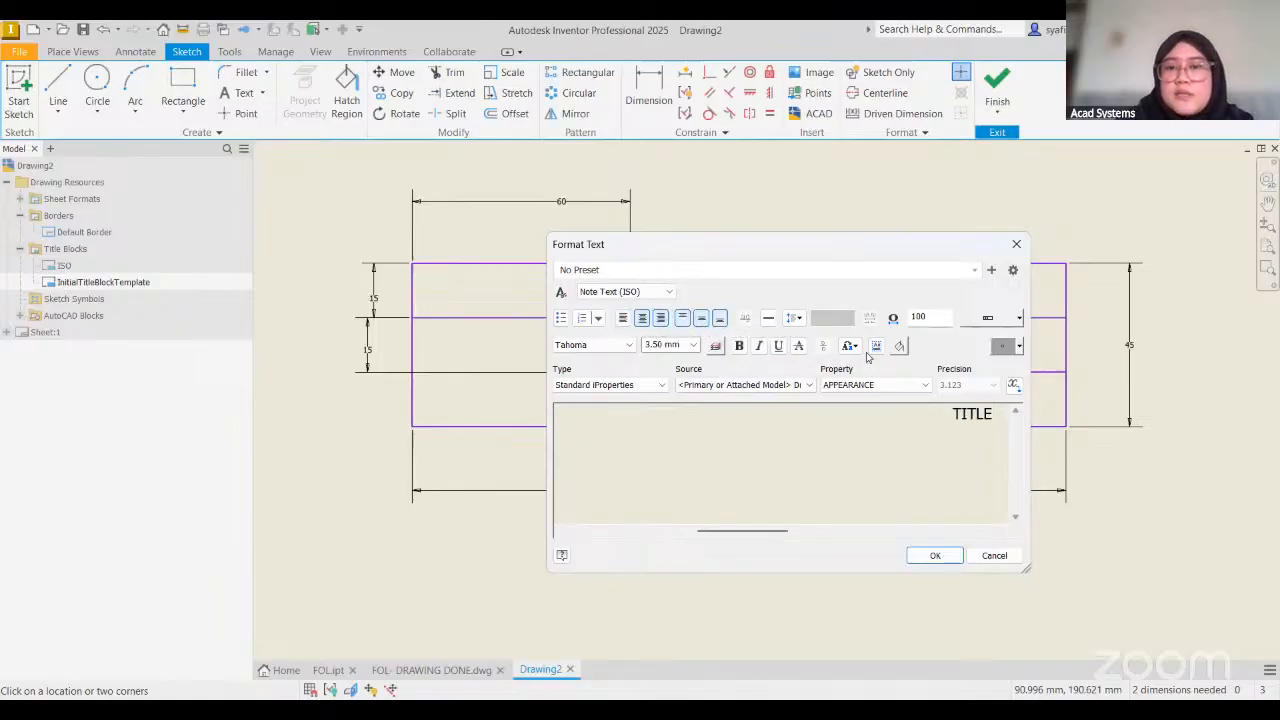
Set the TITLE text's height to 3 mm and place it in the top row
left_click(666, 345)
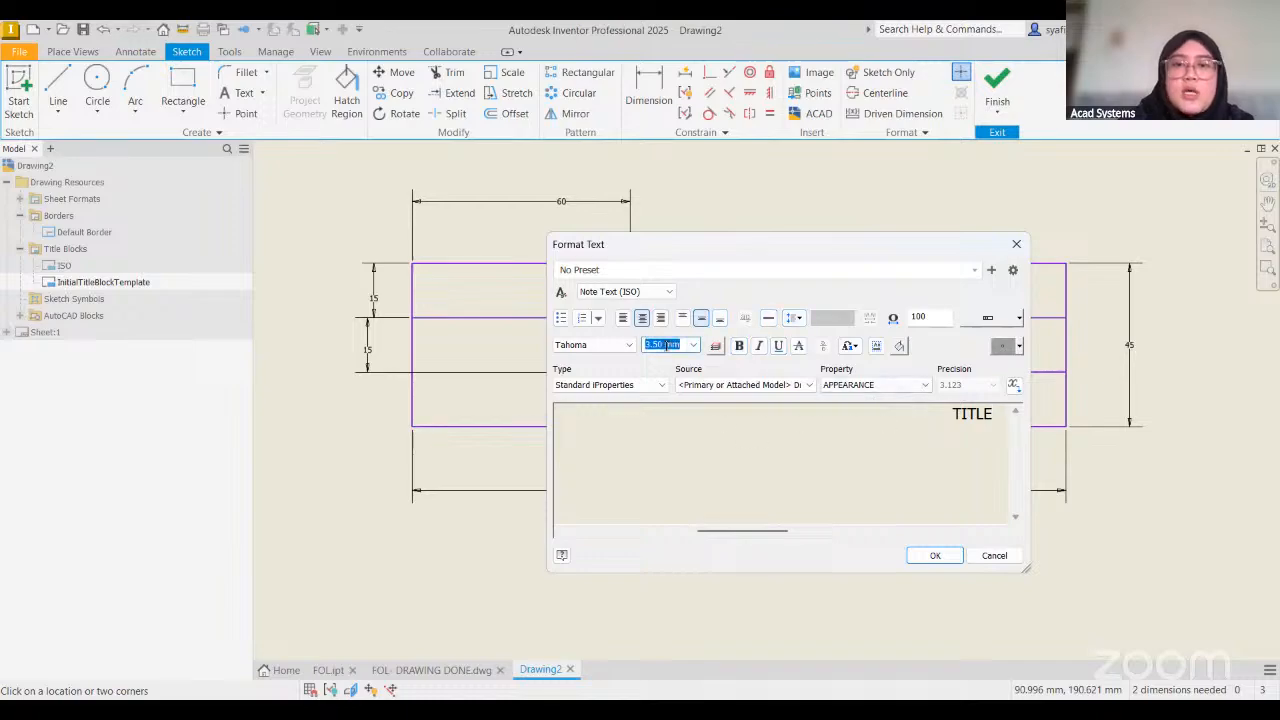
type("3")
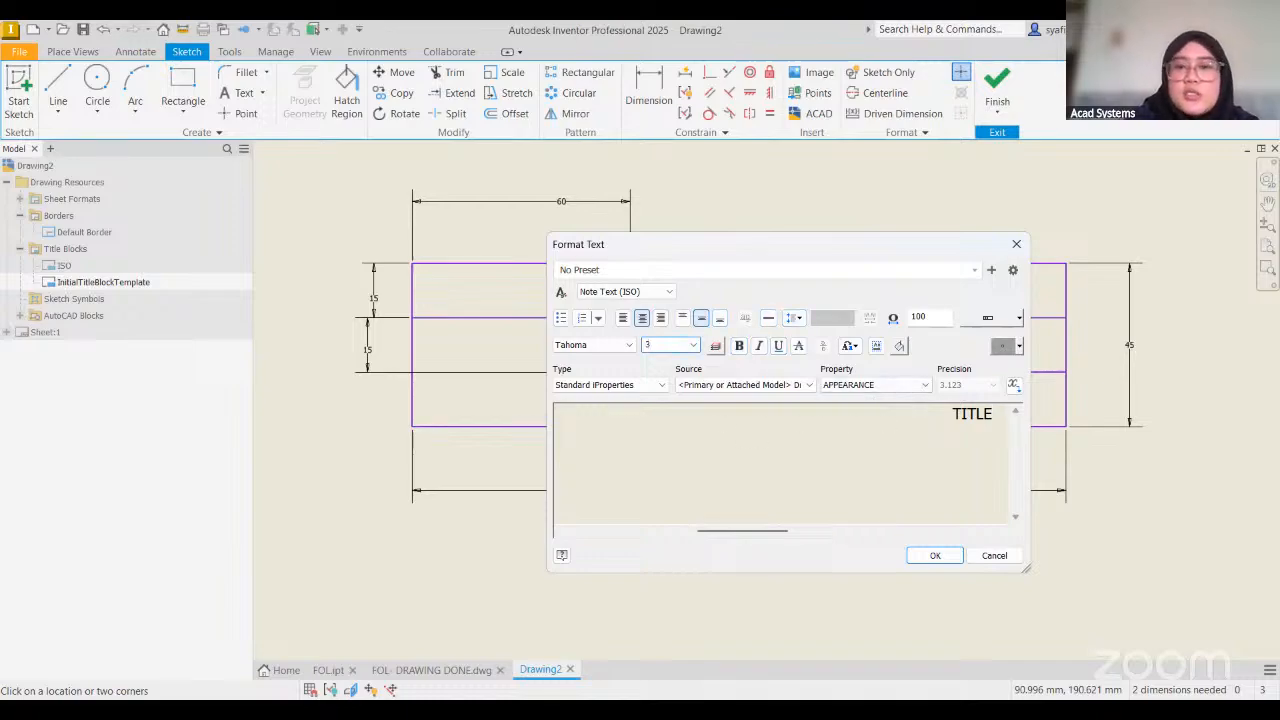
double_click(977, 418)
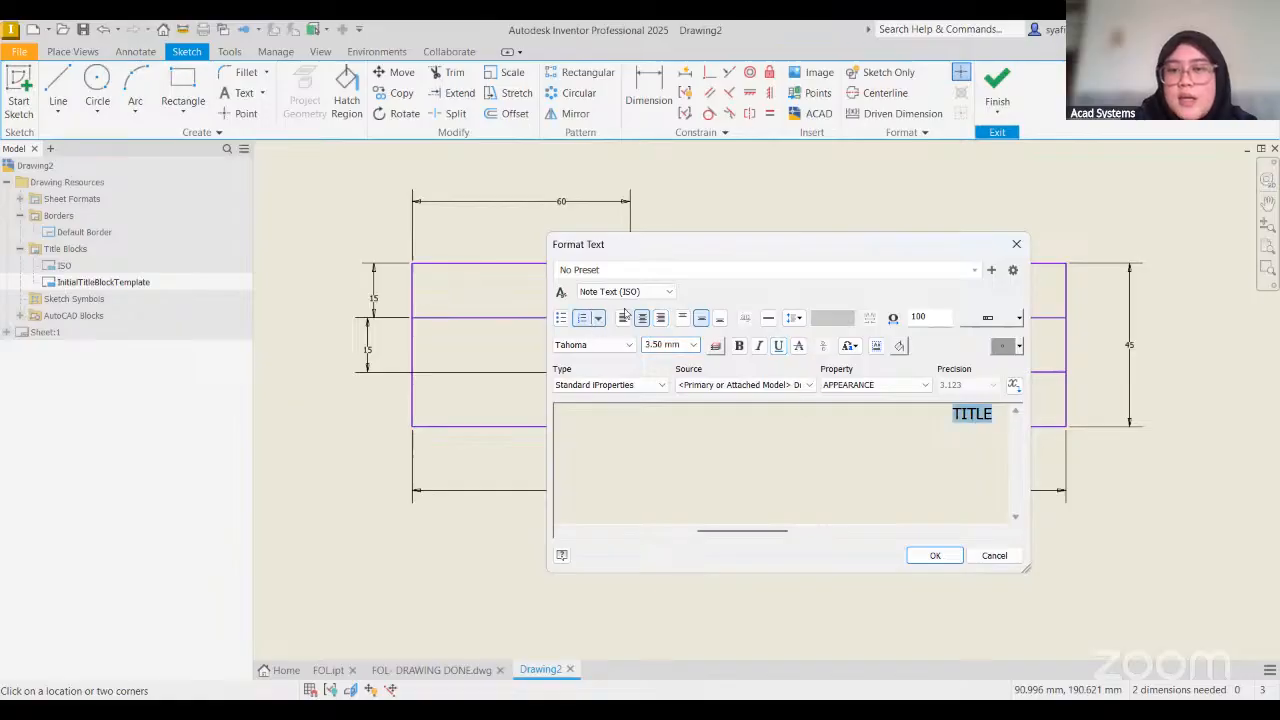
left_click(663, 343)
type("3")
key("Return")
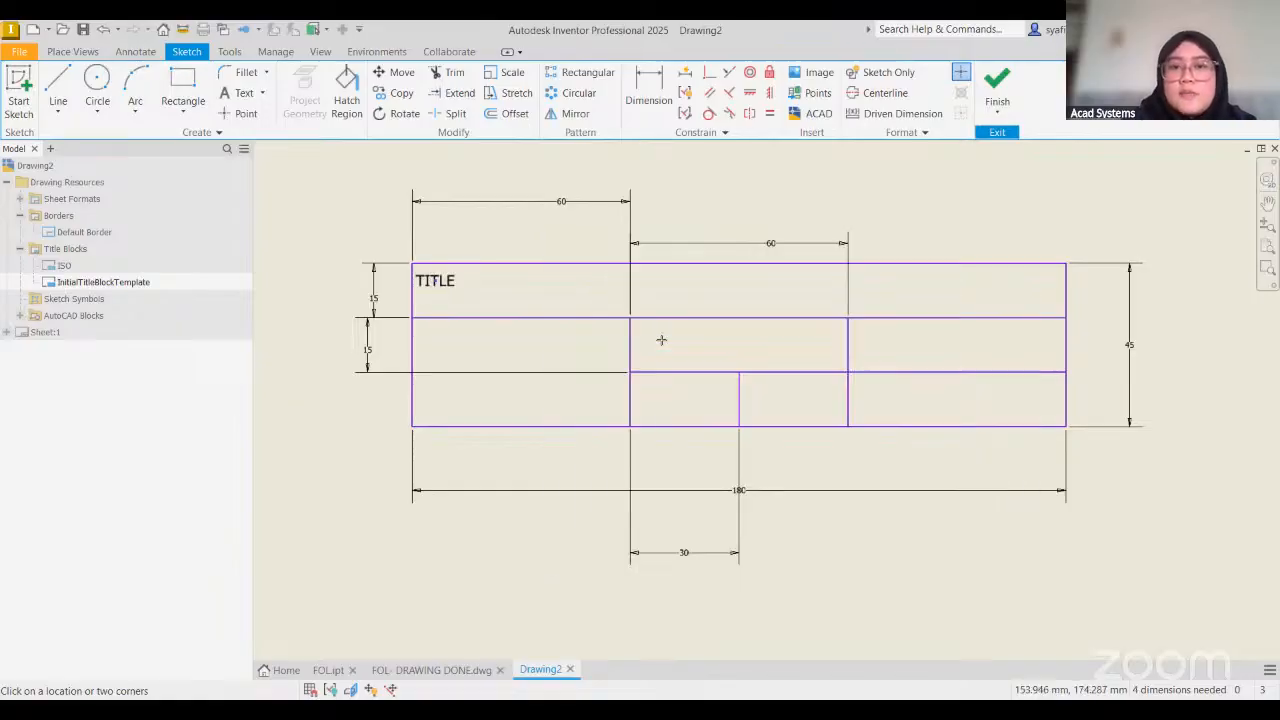
key("Escape")
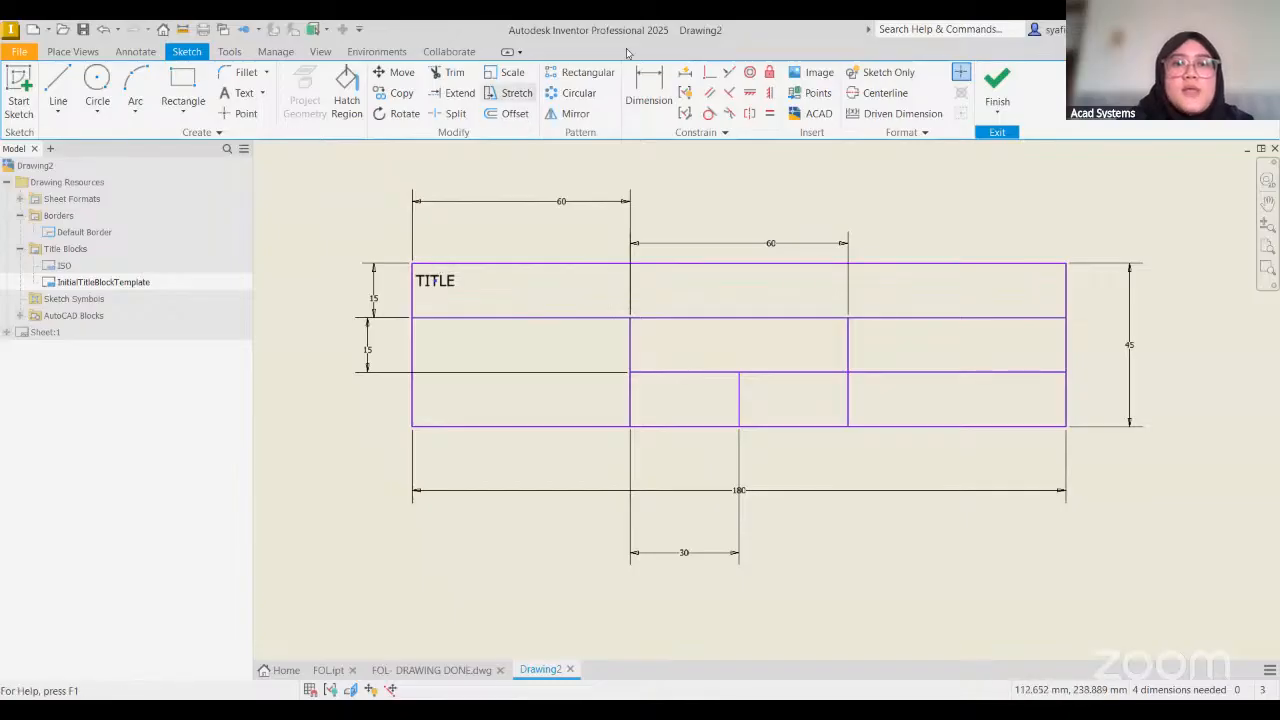
Try to dimension the TITLE text's offset from the top edge of the title block
key("d")
scroll(418, 272, "up", 5)
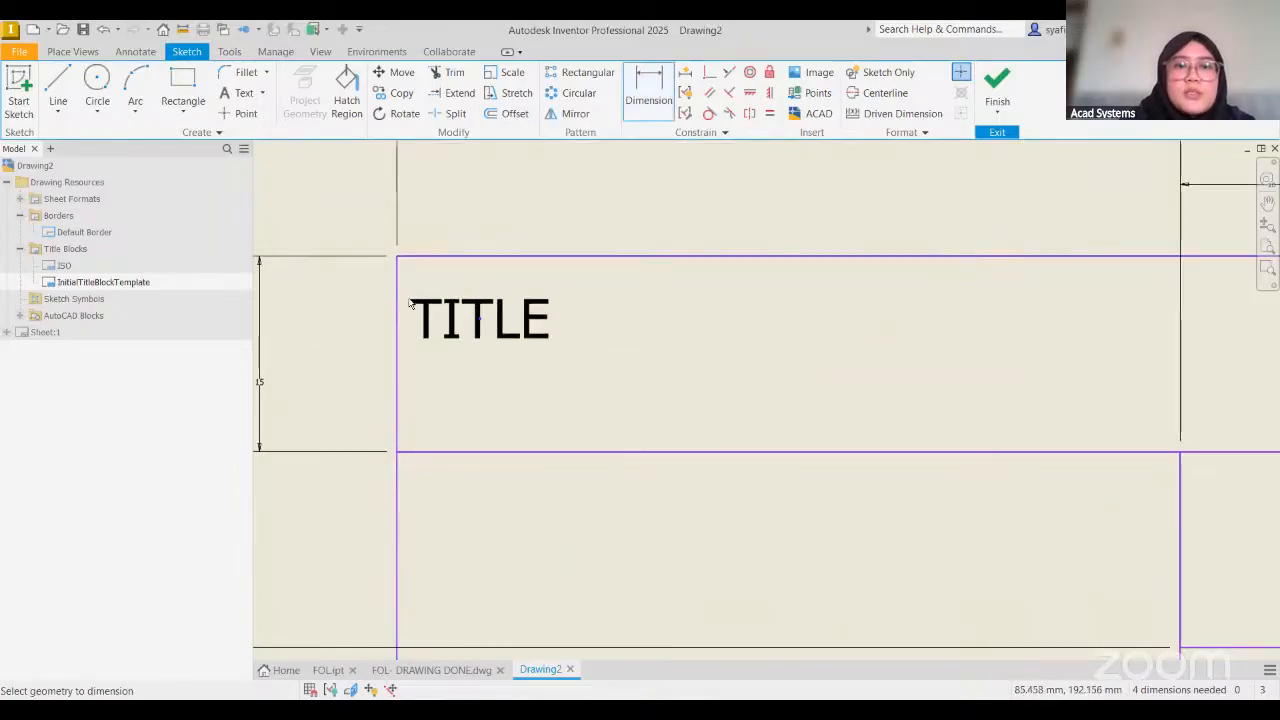
left_click(430, 258)
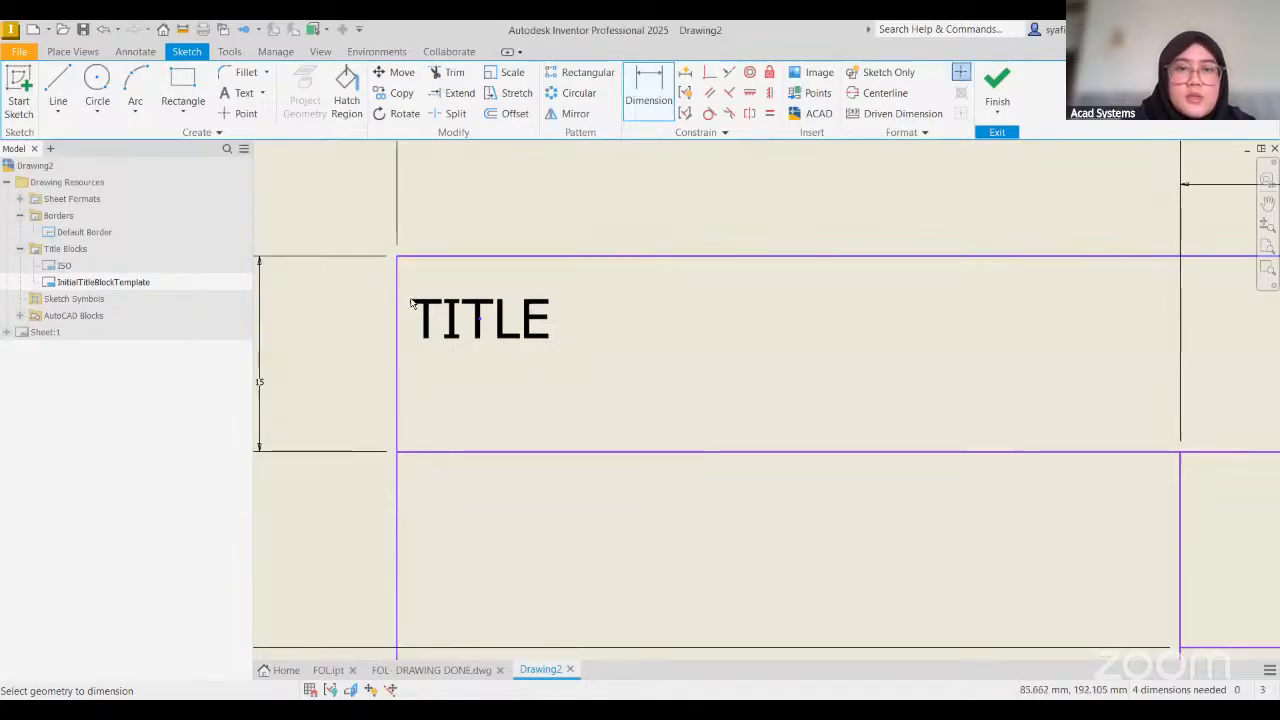
left_click(415, 258)
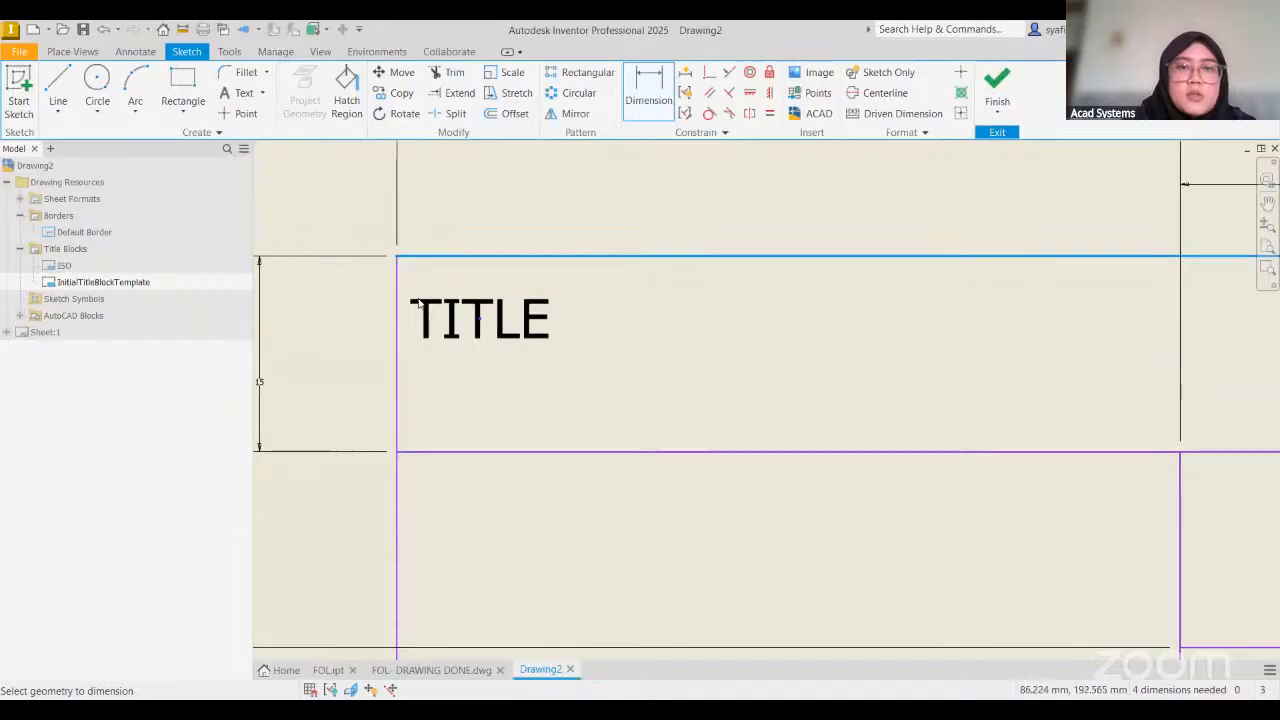
left_click(673, 116)
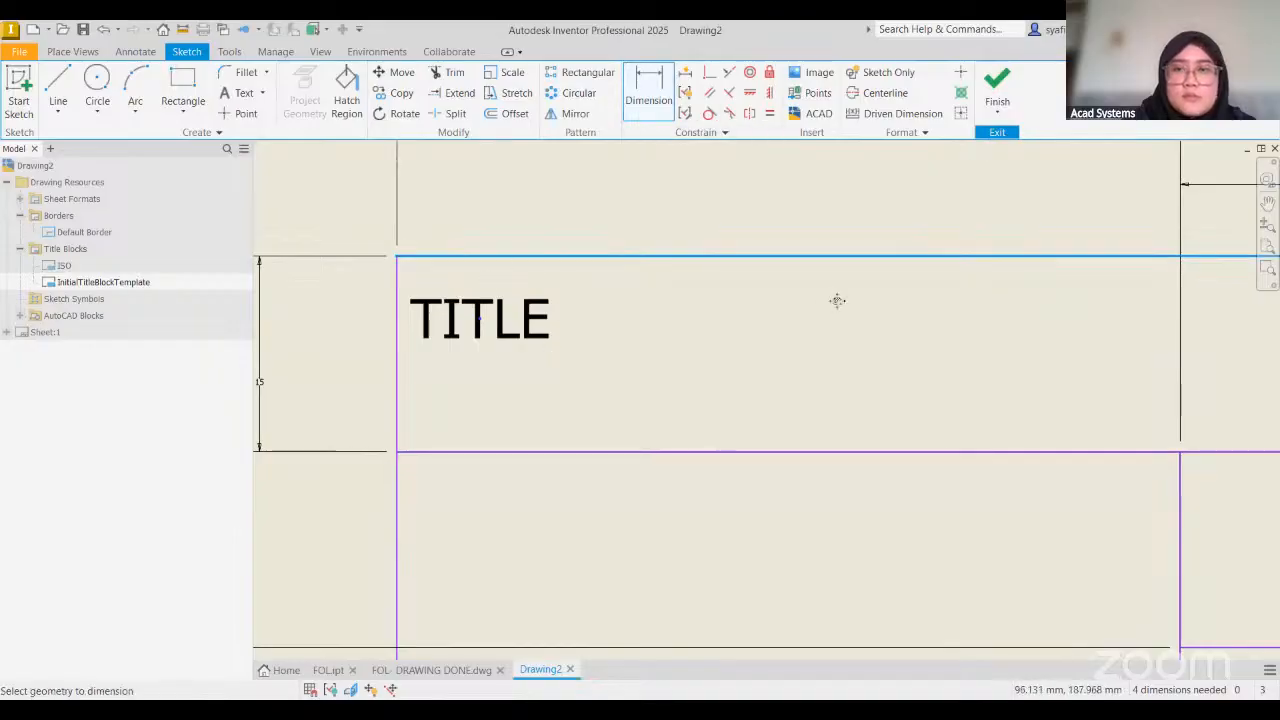
scroll(837, 300, "up", 3)
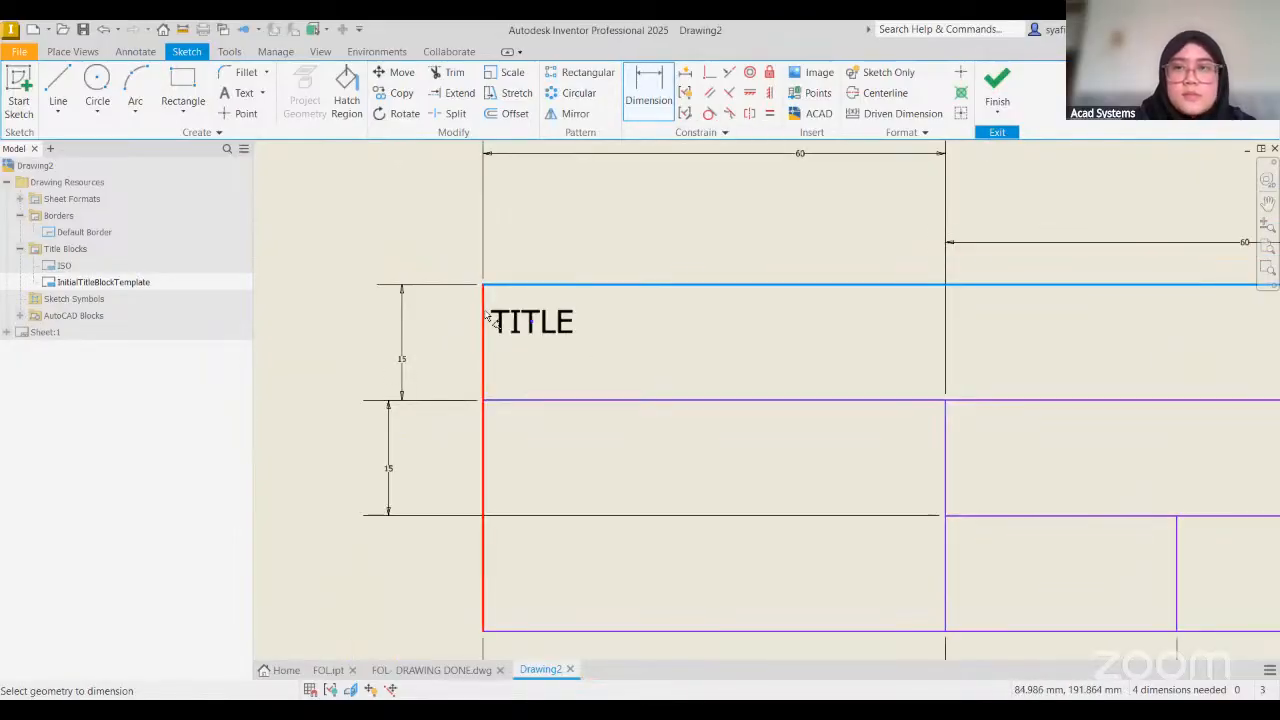
key("Escape")
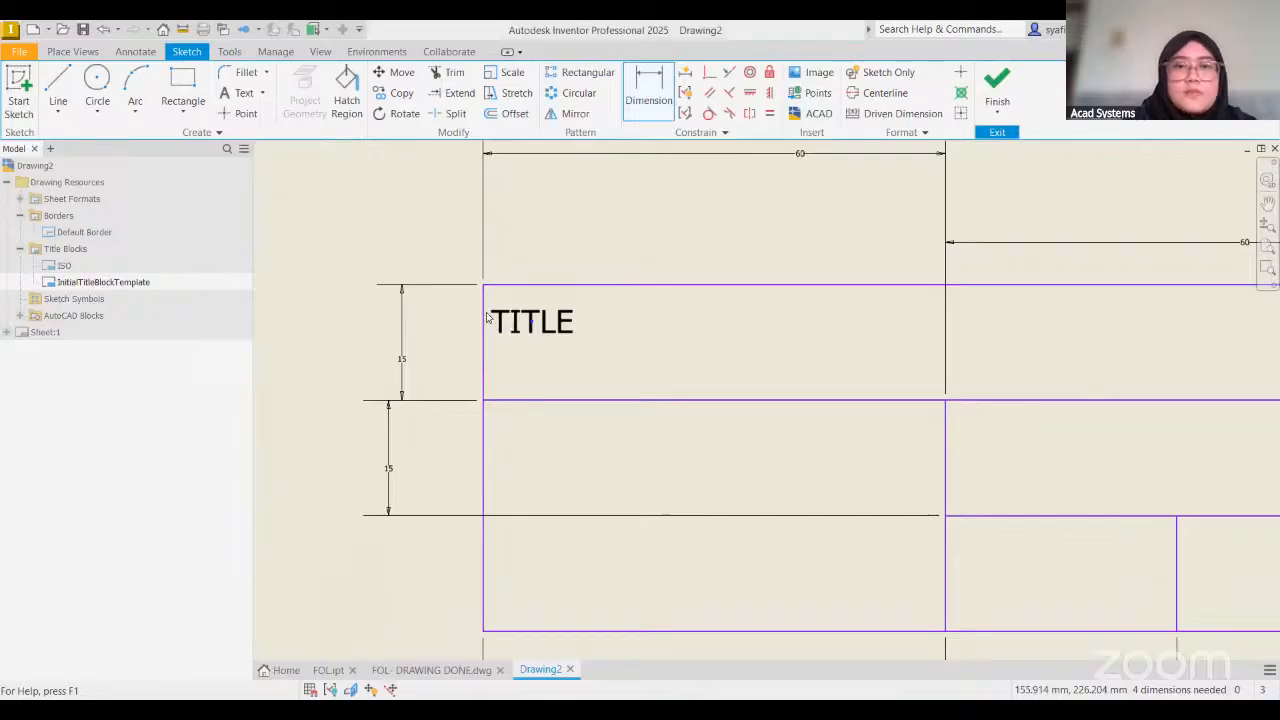
left_click(645, 90)
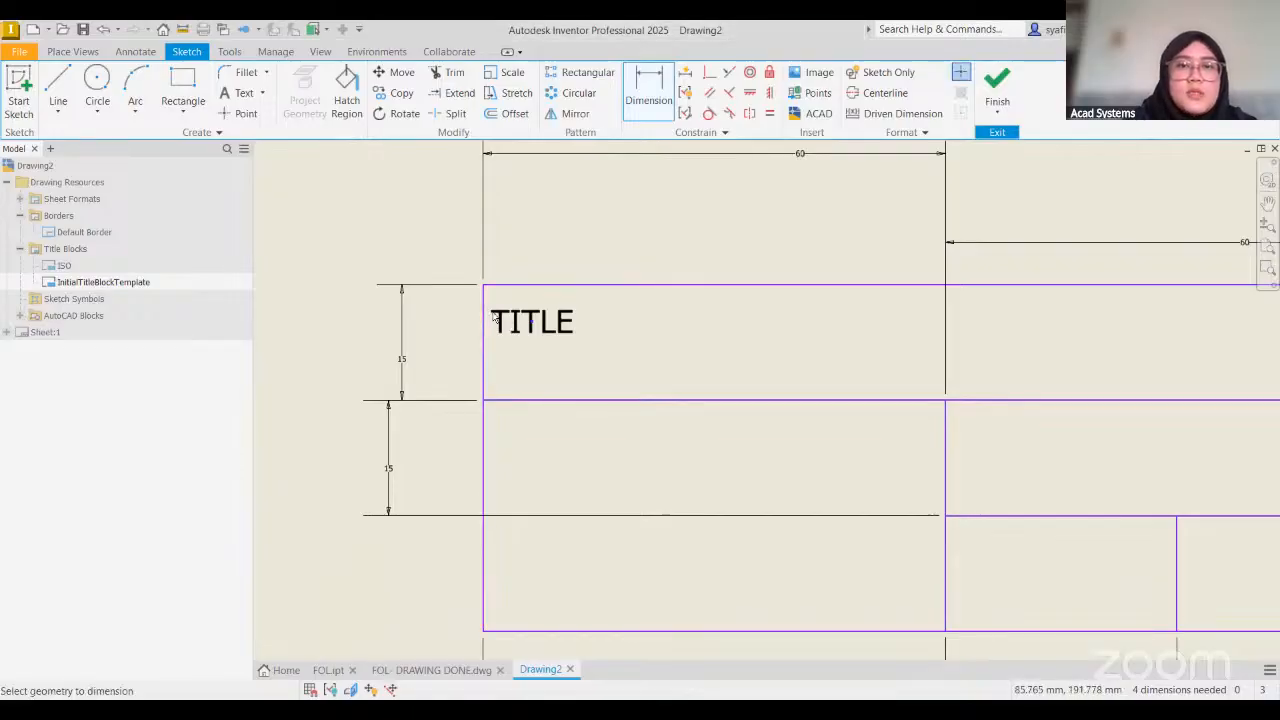
left_click(492, 287)
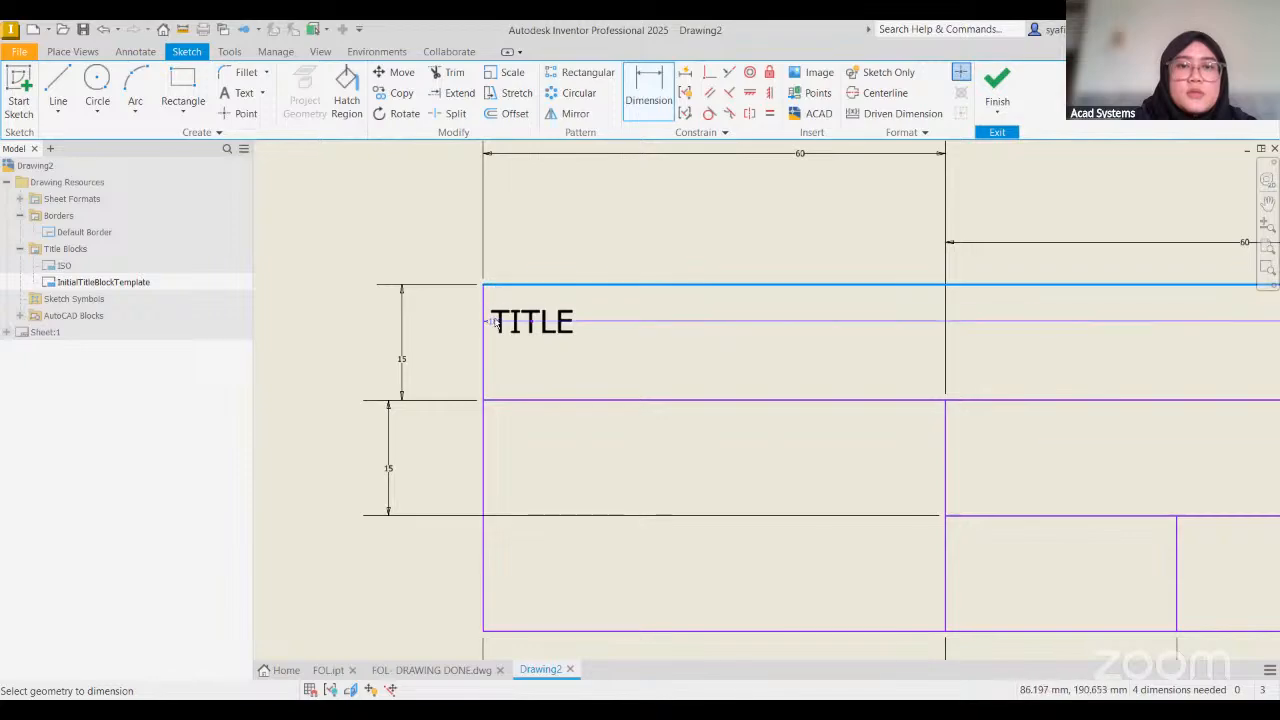
left_click(455, 323)
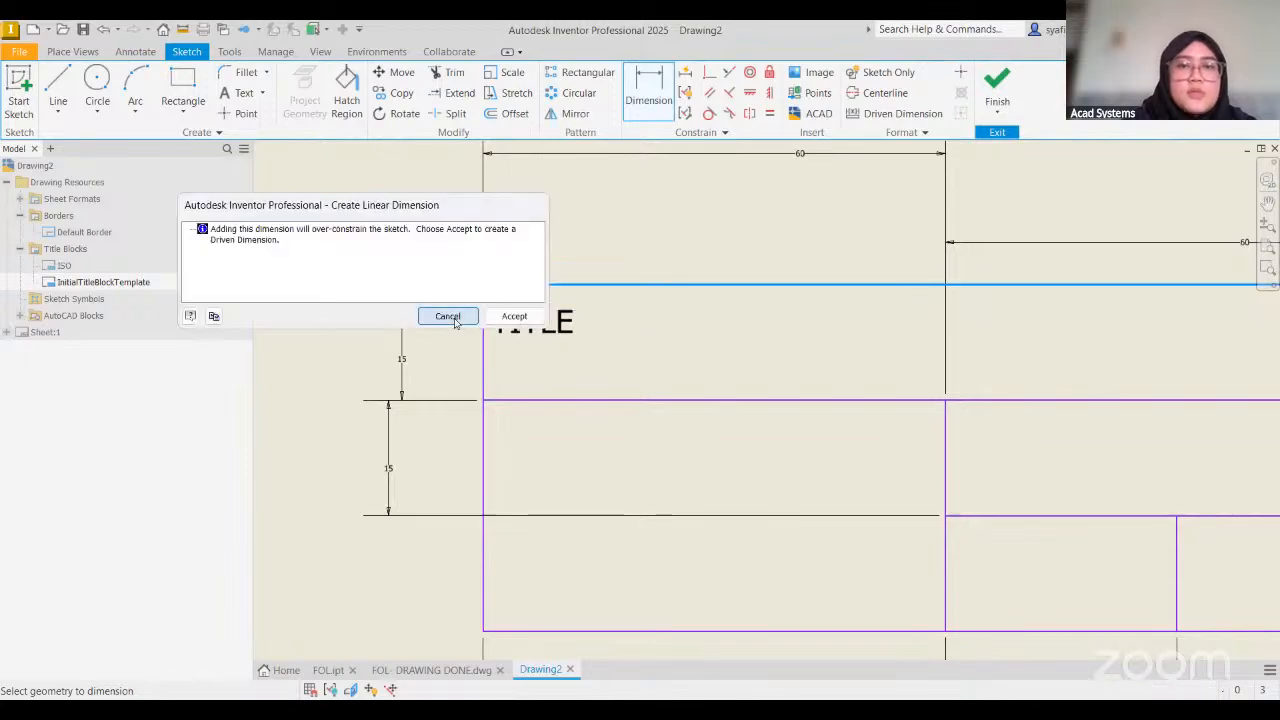
left_click(455, 321)
scroll(632, 347, "down", 3)
key("Escape")
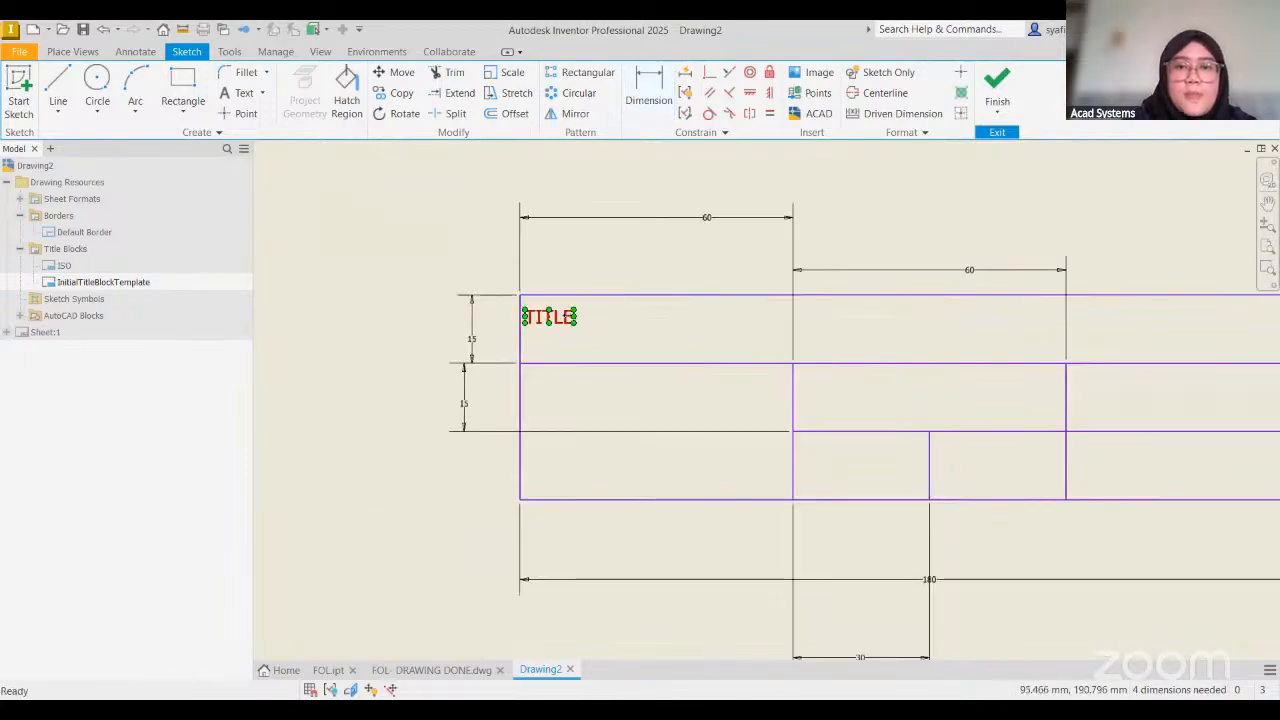
Shift the TITLE text slightly right, then copy it from the block's top-left corner to the corners of the five cells in the second and third columns
left_click(560, 318)
mouse_move(560, 318)
left_mouse_down()
mouse_move(579, 313)
mouse_move(570, 318)
left_mouse_up()
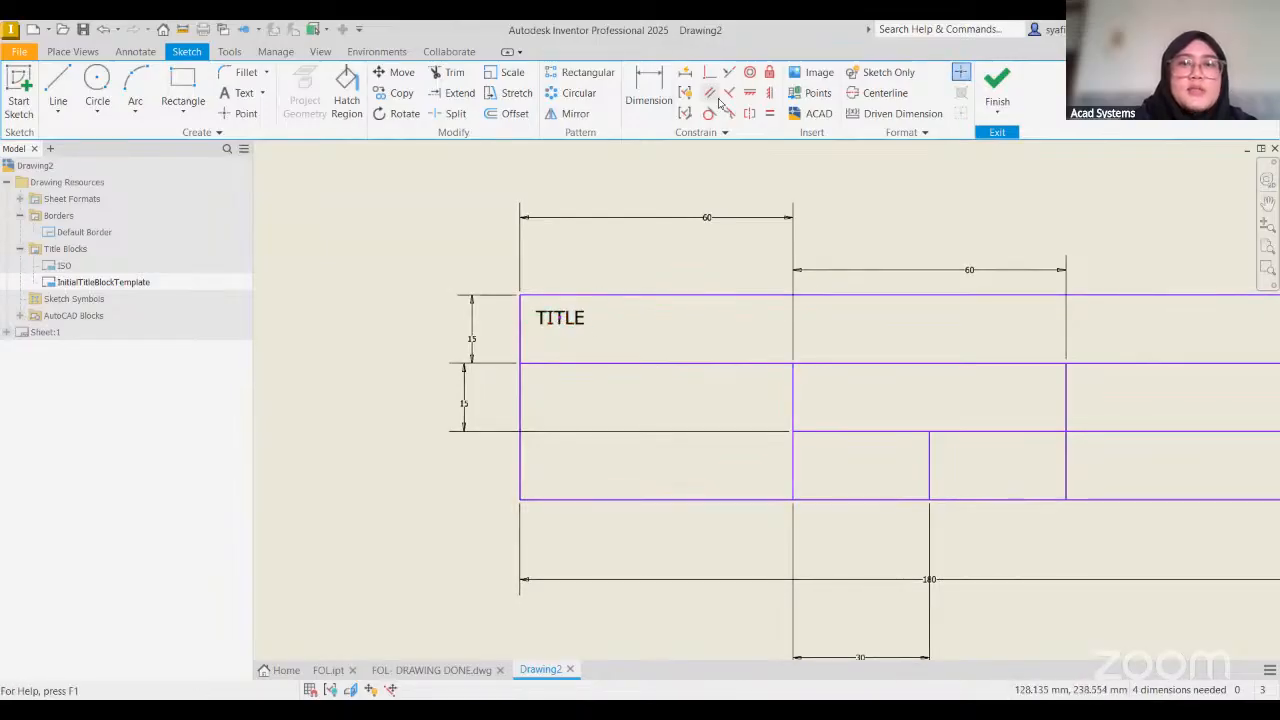
left_click(581, 326)
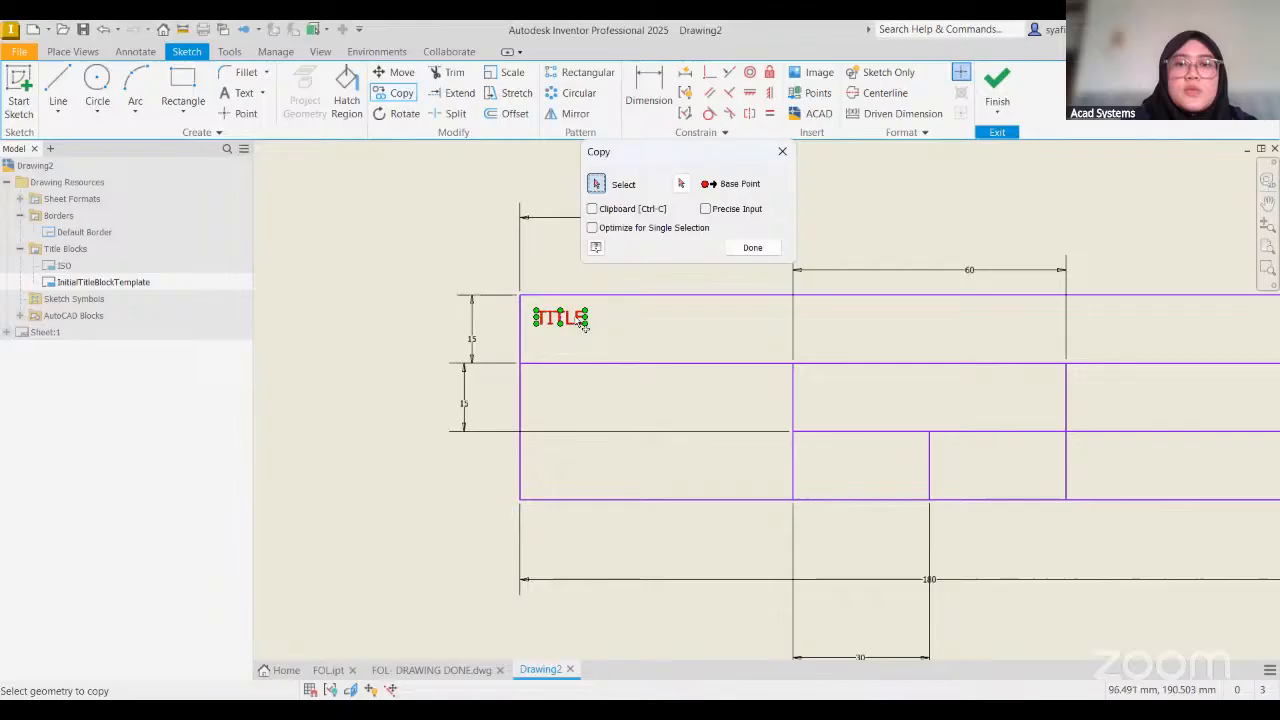
left_click(681, 184)
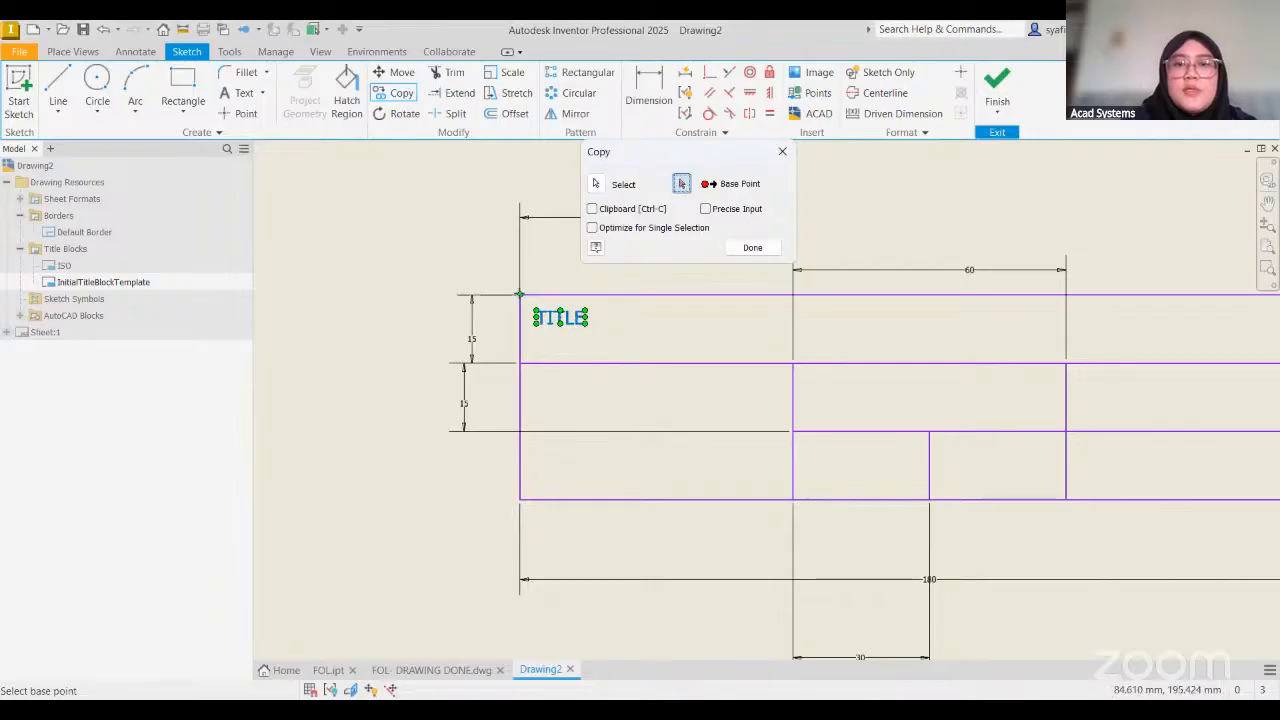
left_click(520, 295)
middle_click_drag(1026, 345, 863, 342)
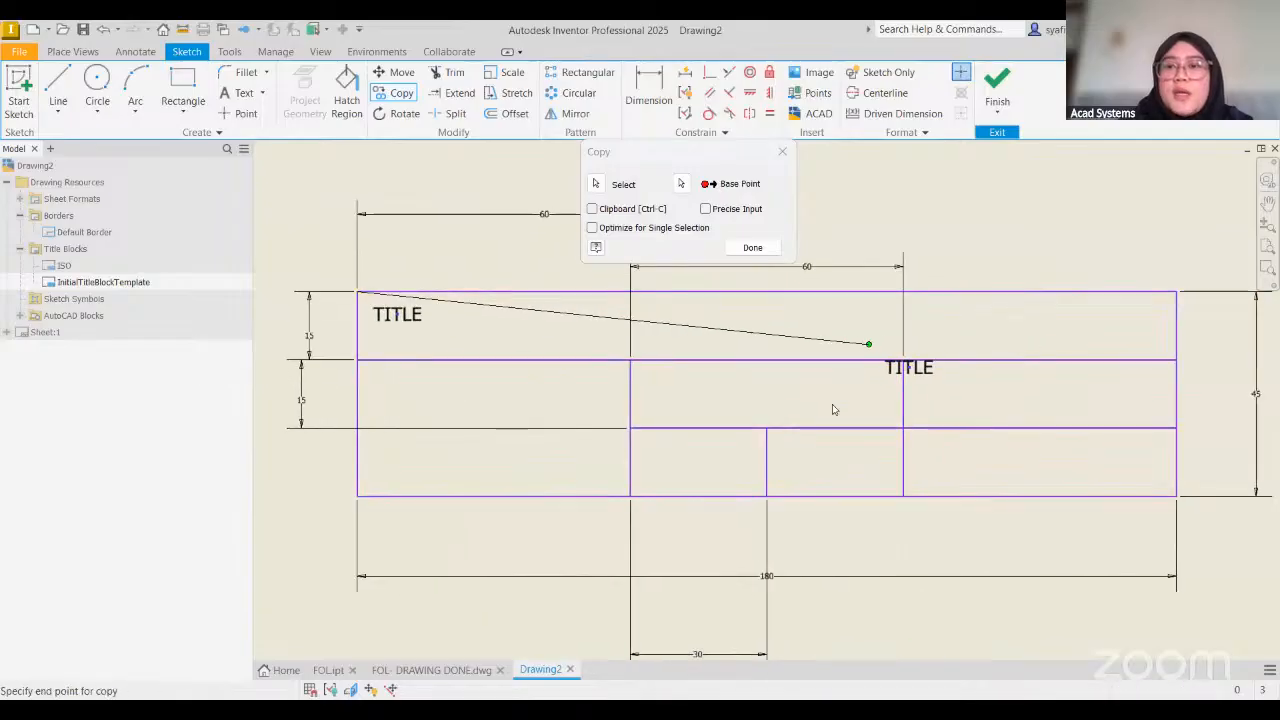
left_click(903, 360)
left_click(631, 360)
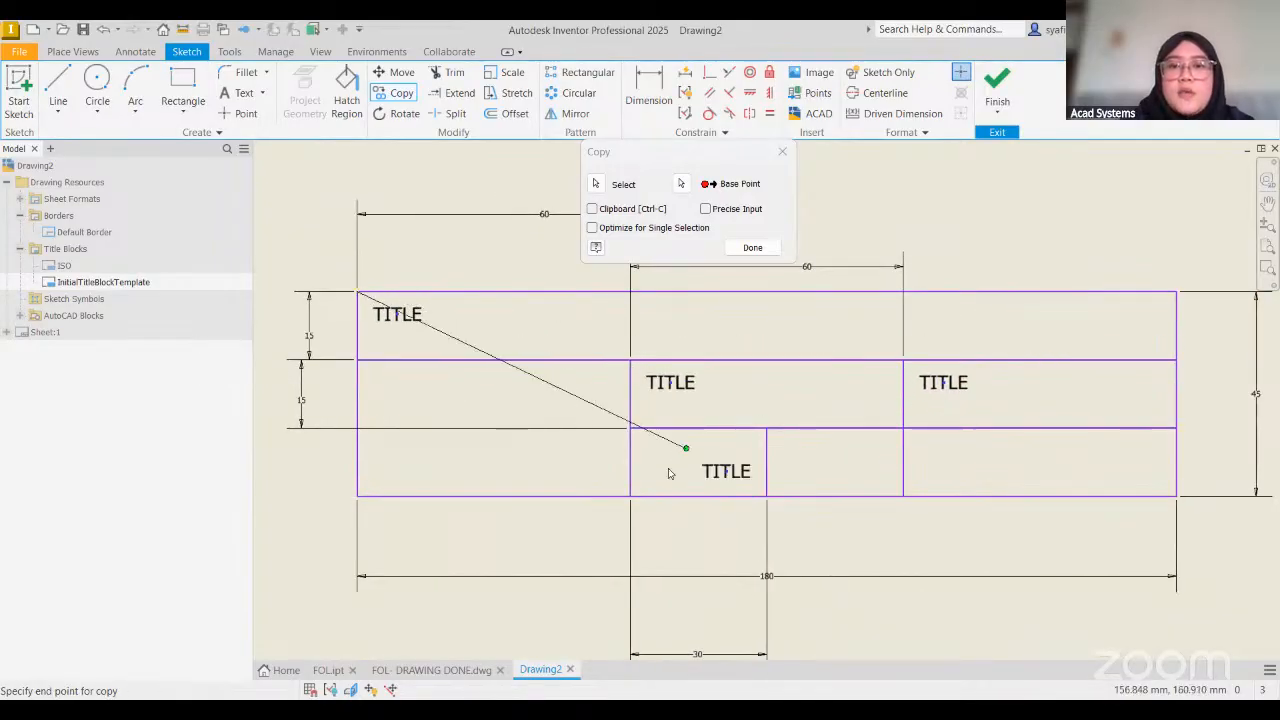
left_click(631, 428)
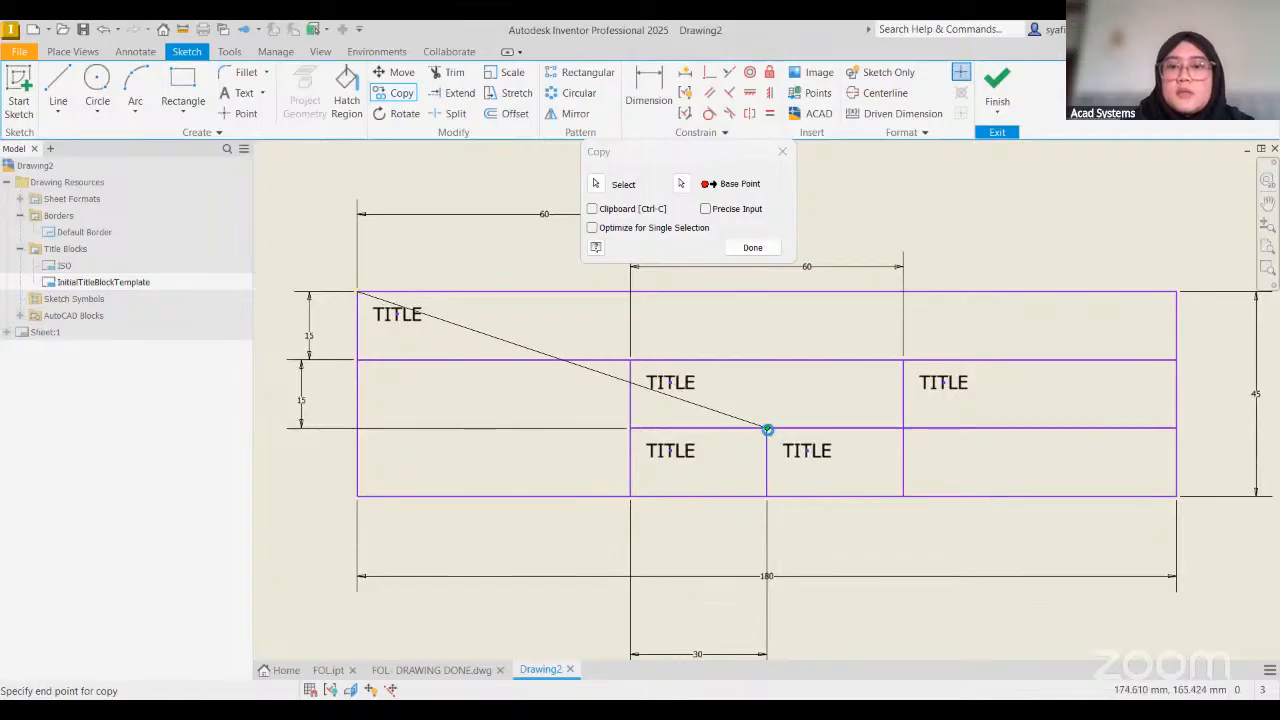
left_click(767, 428)
left_click(903, 428)
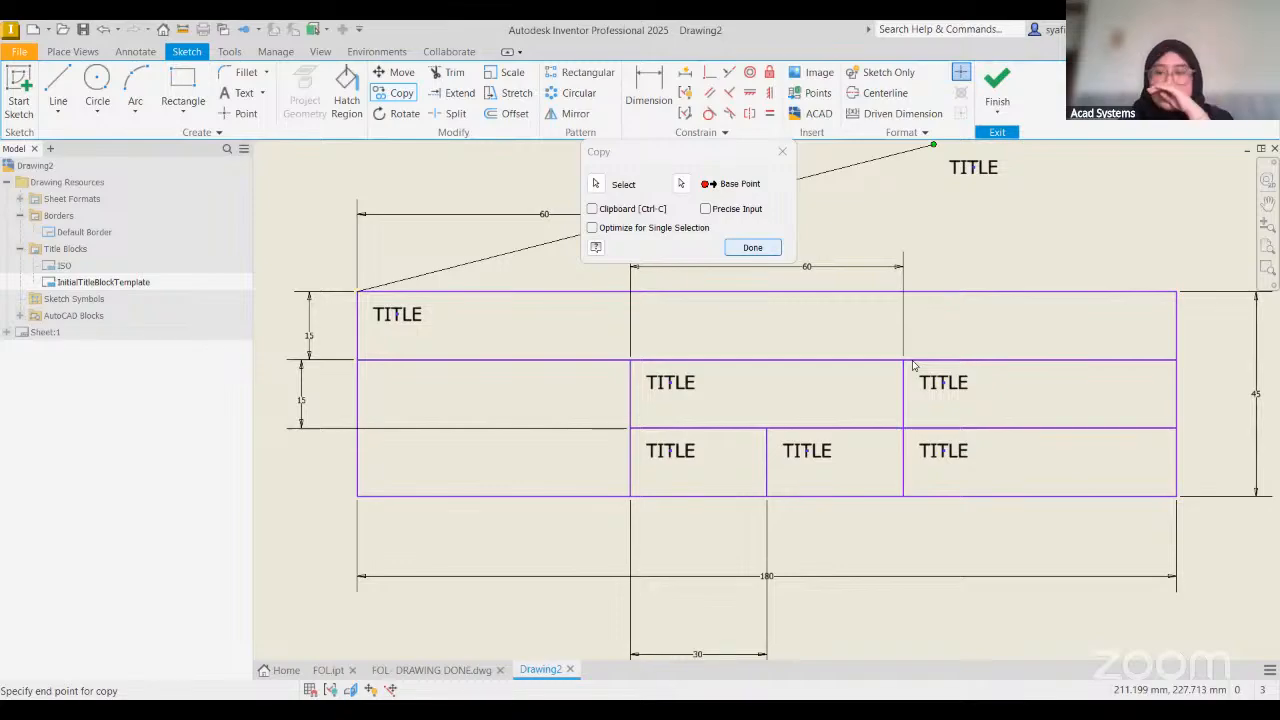
key("Escape")
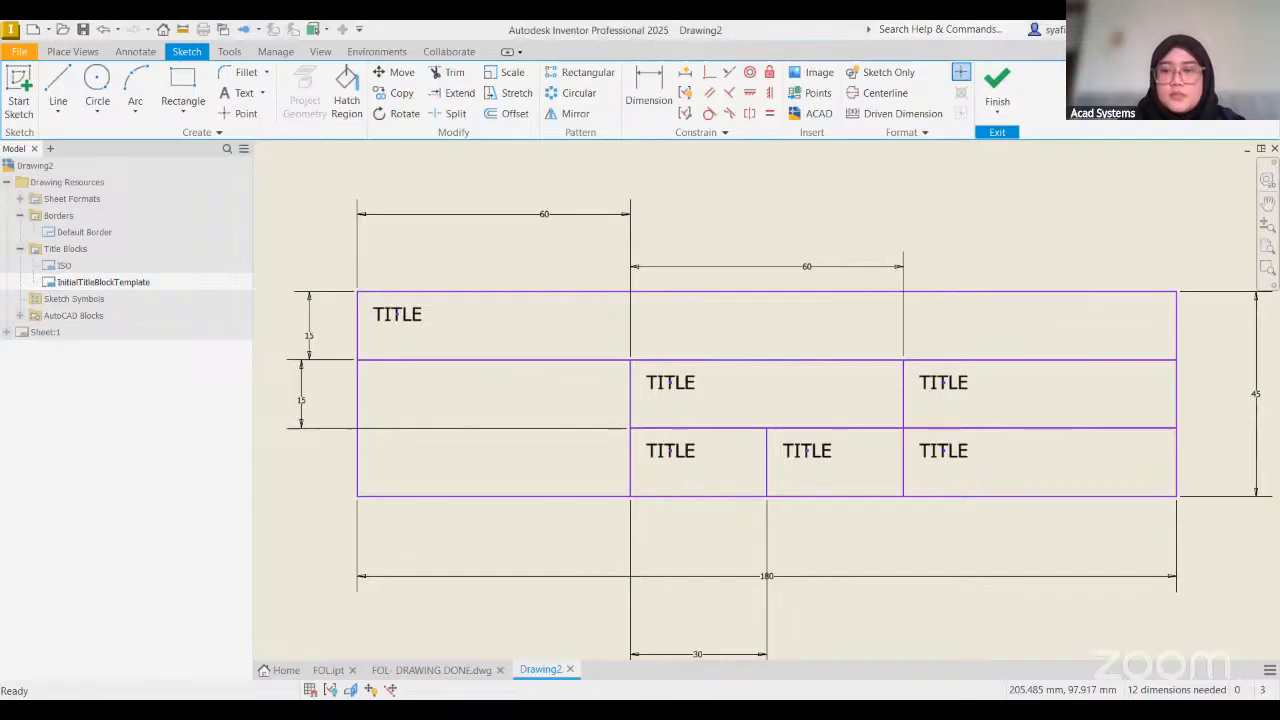
Draw a line continuing the second full-height divider through the top row, and copy the TITLE text from the cell below into the new top-right cell
key("l")
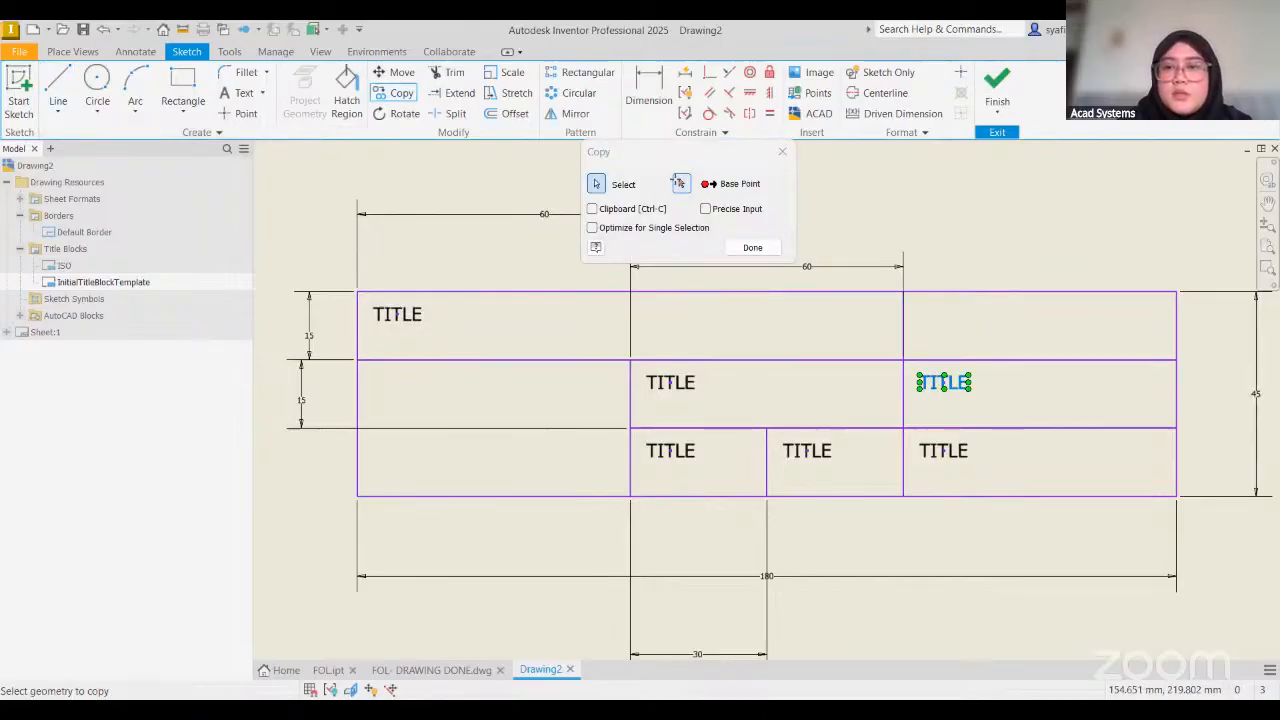
left_click(679, 183)
left_click(903, 358)
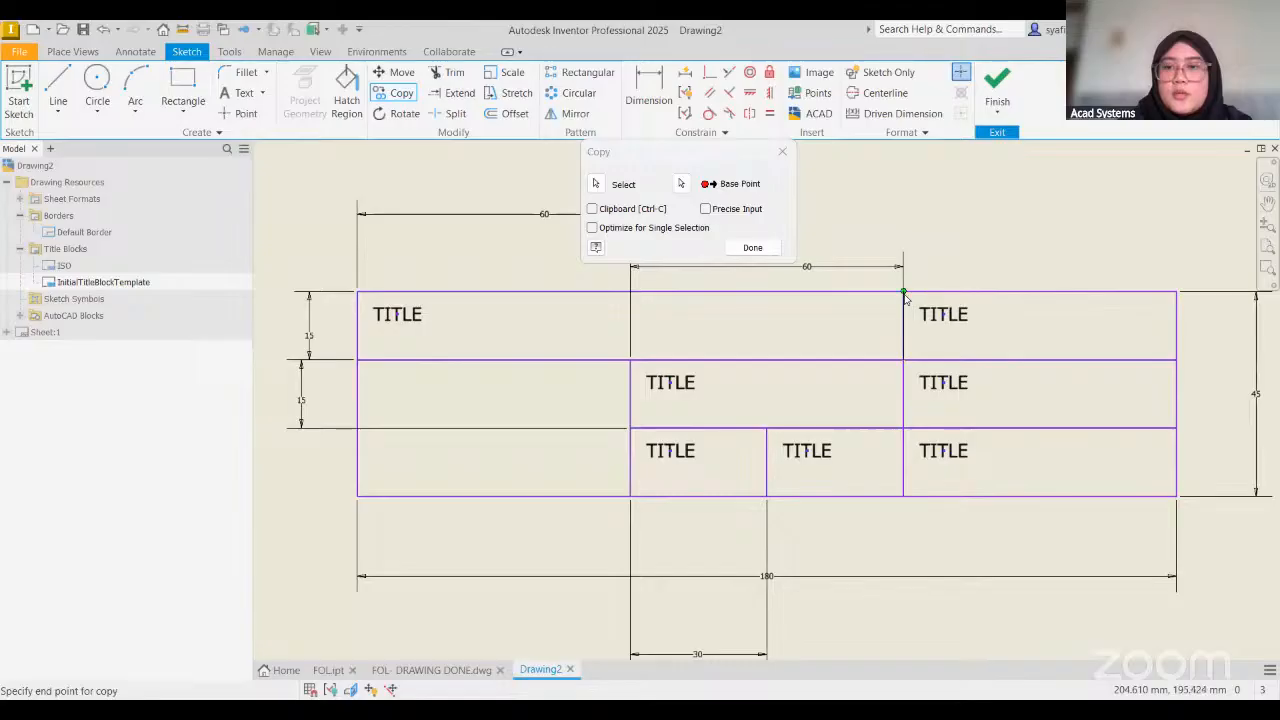
left_click(903, 291)
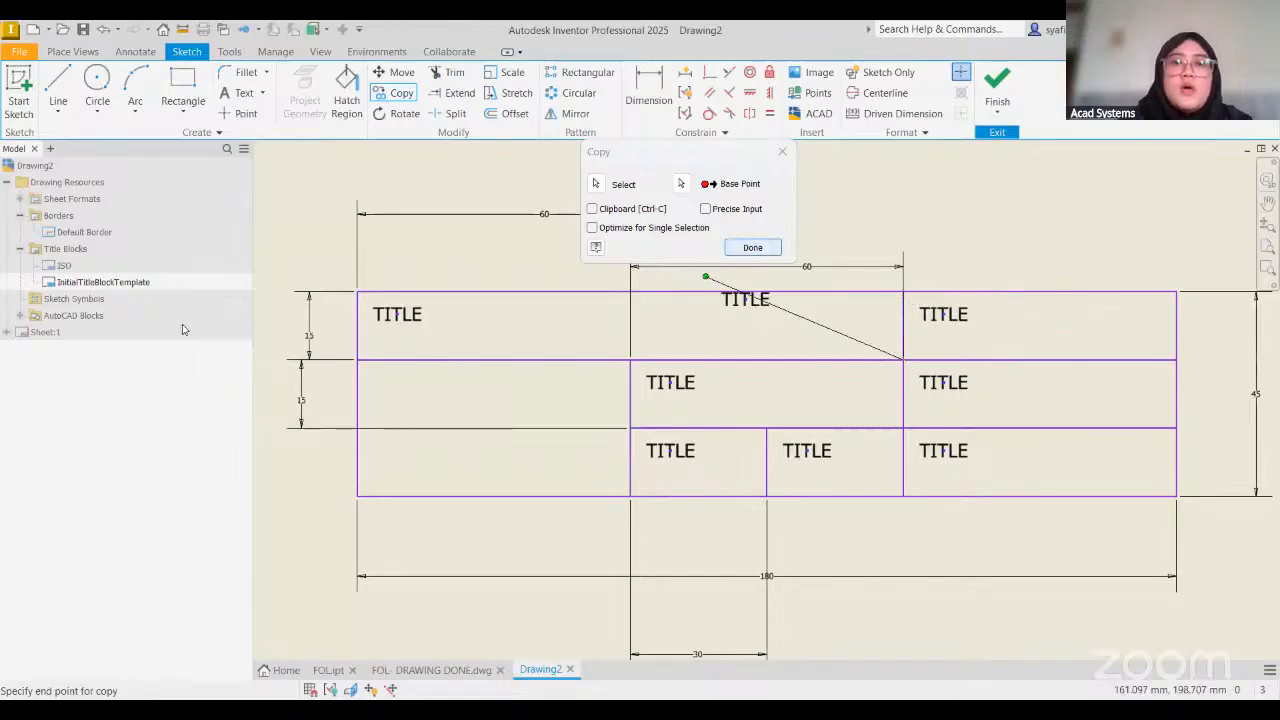
key("Escape")
Change the text in the top-right cell to MATERIAL
left_click(940, 315)
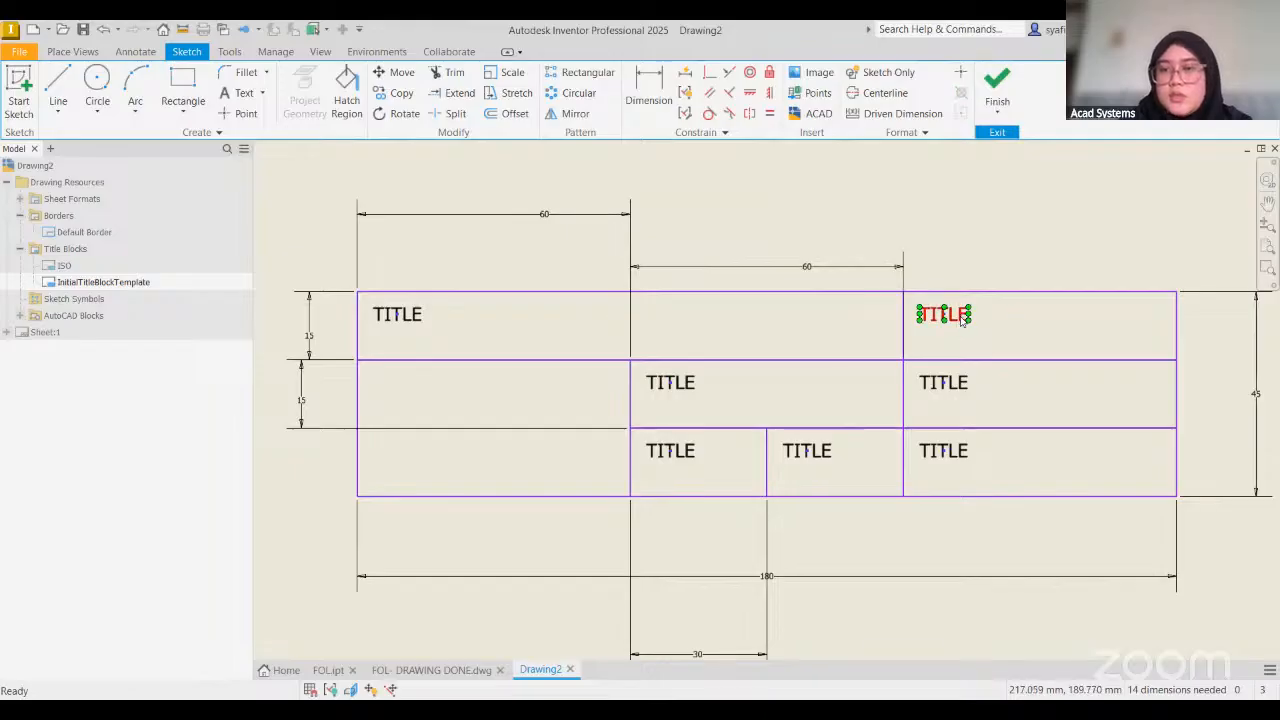
double_click(686, 474)
left_click_drag(957, 412, 990, 412)
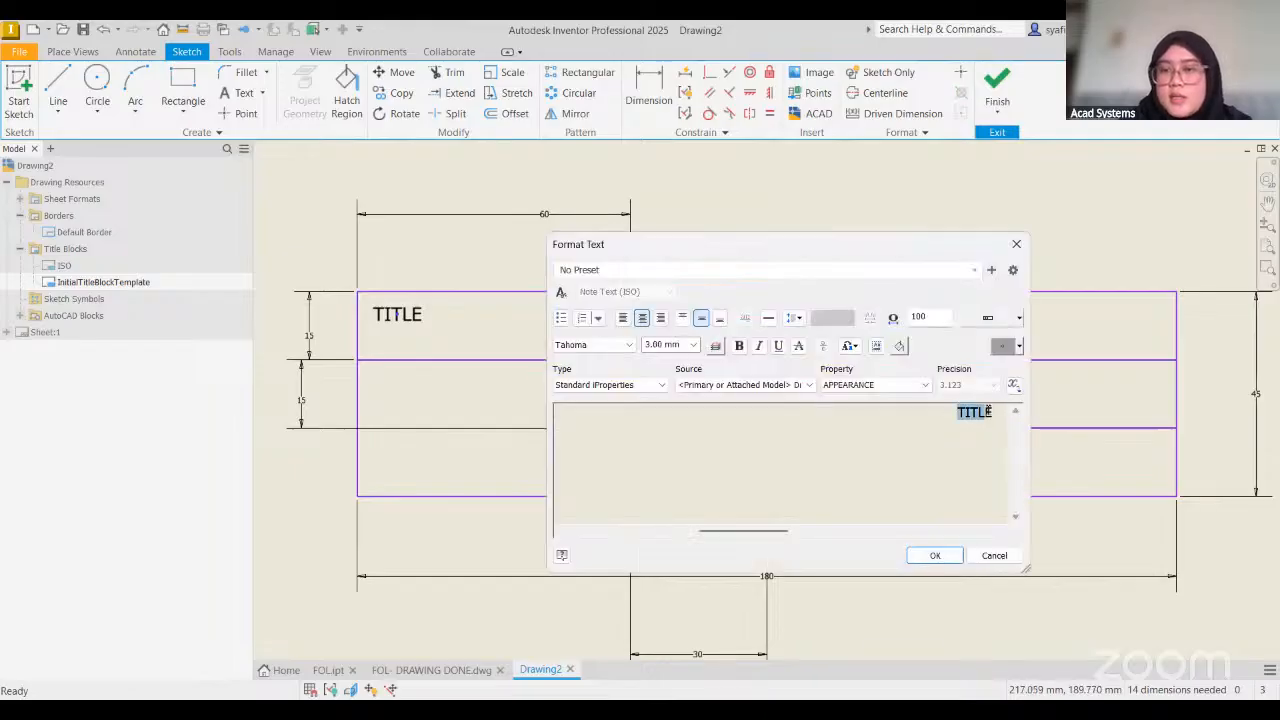
type("MATERIAL")
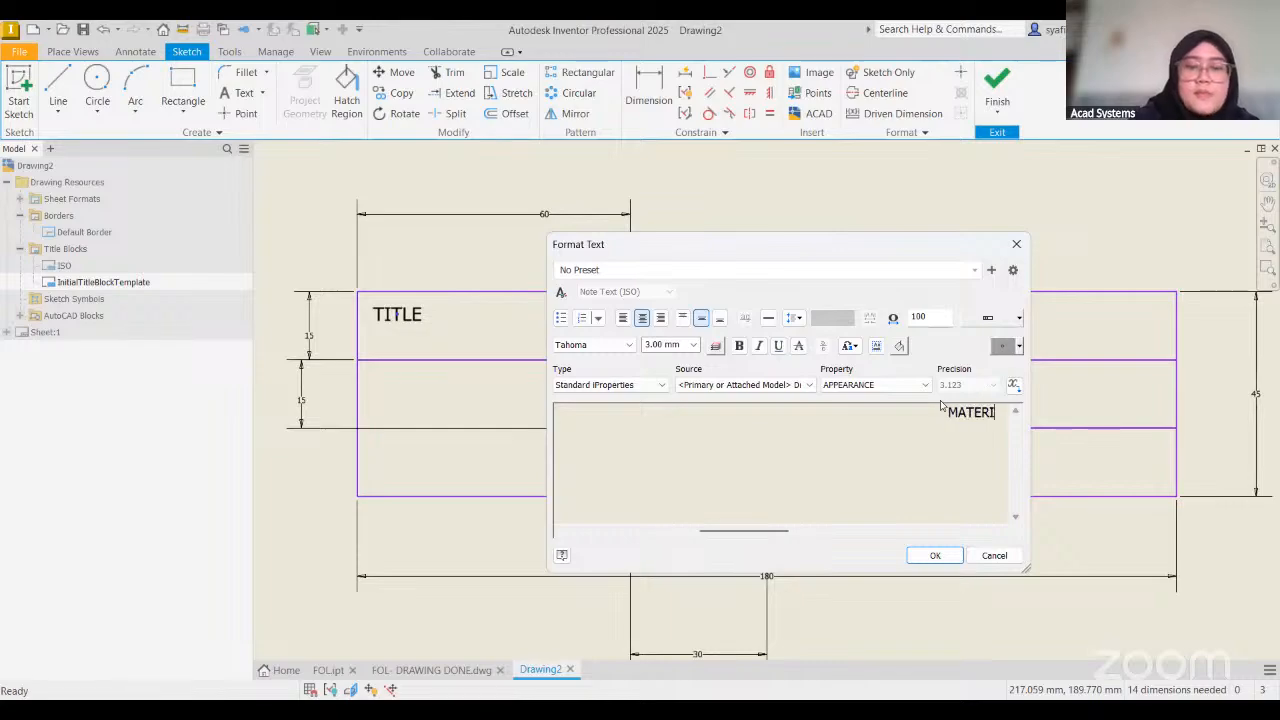
left_click(935, 555)
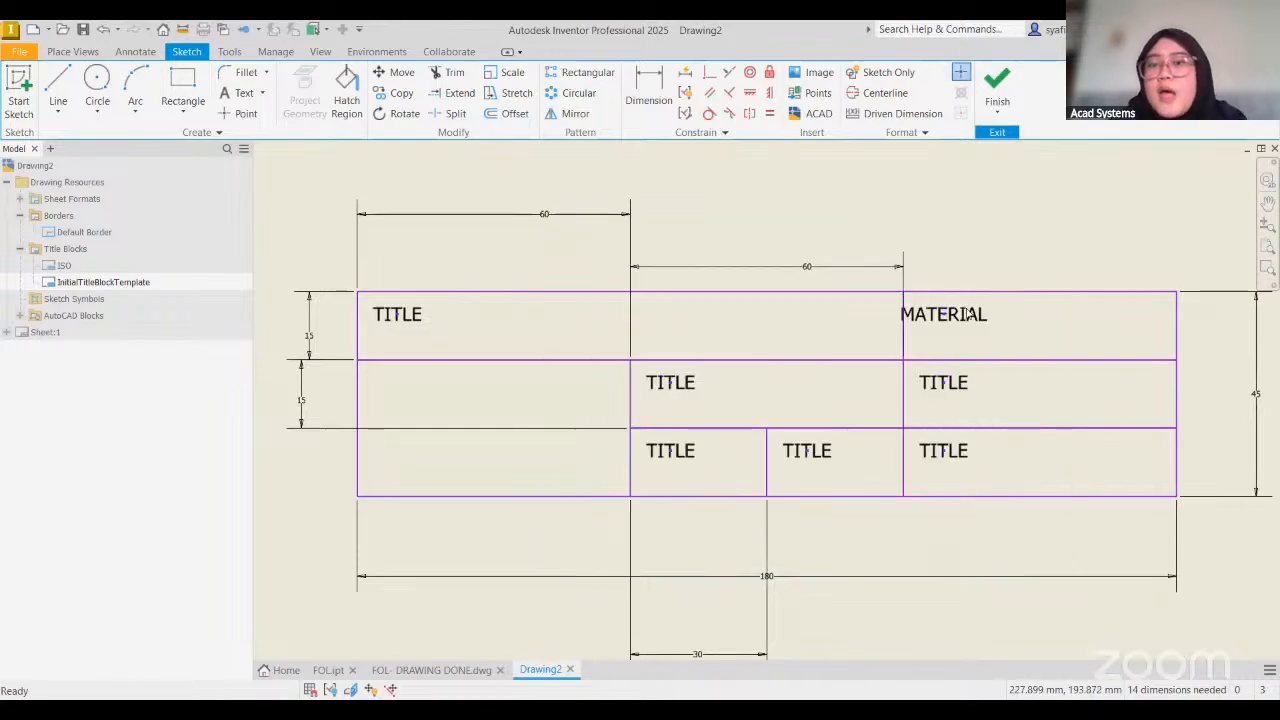
Shift the MATERIAL text fully into its cell, and change the text in the middle row's second-column cell to DESIGNER
left_click_drag(945, 314, 964, 315)
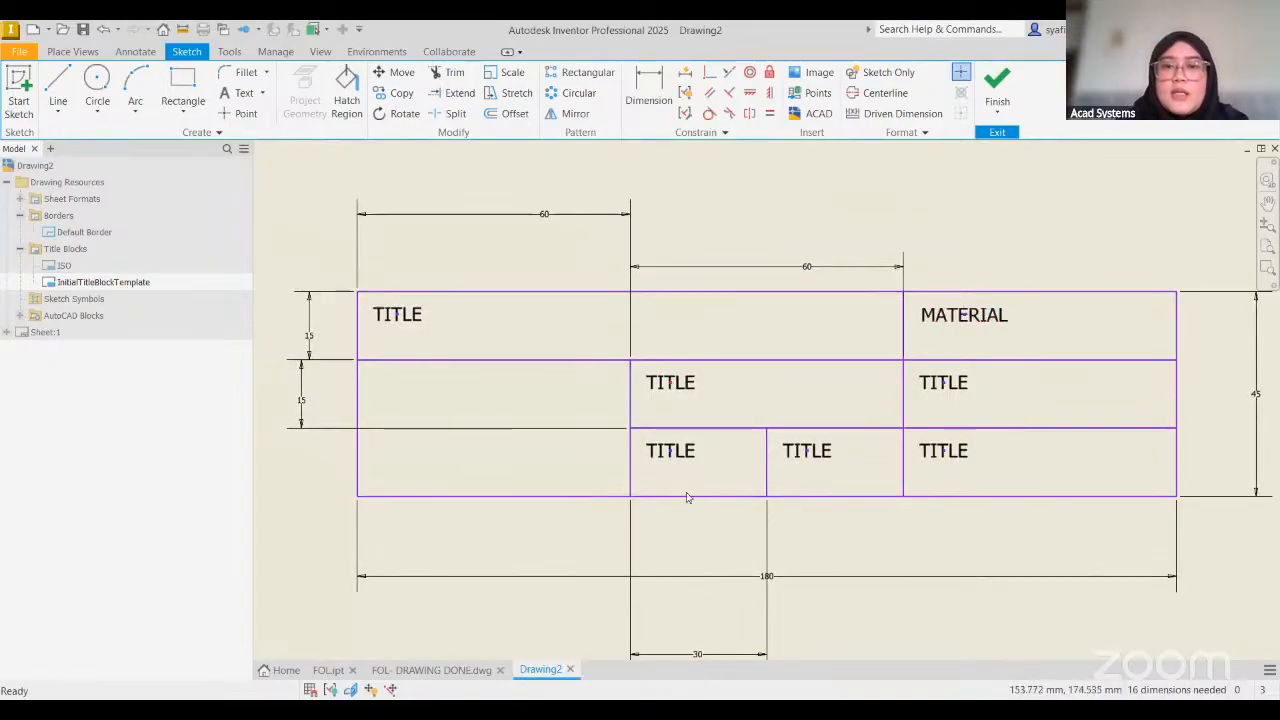
left_click(670, 388)
key("Escape")
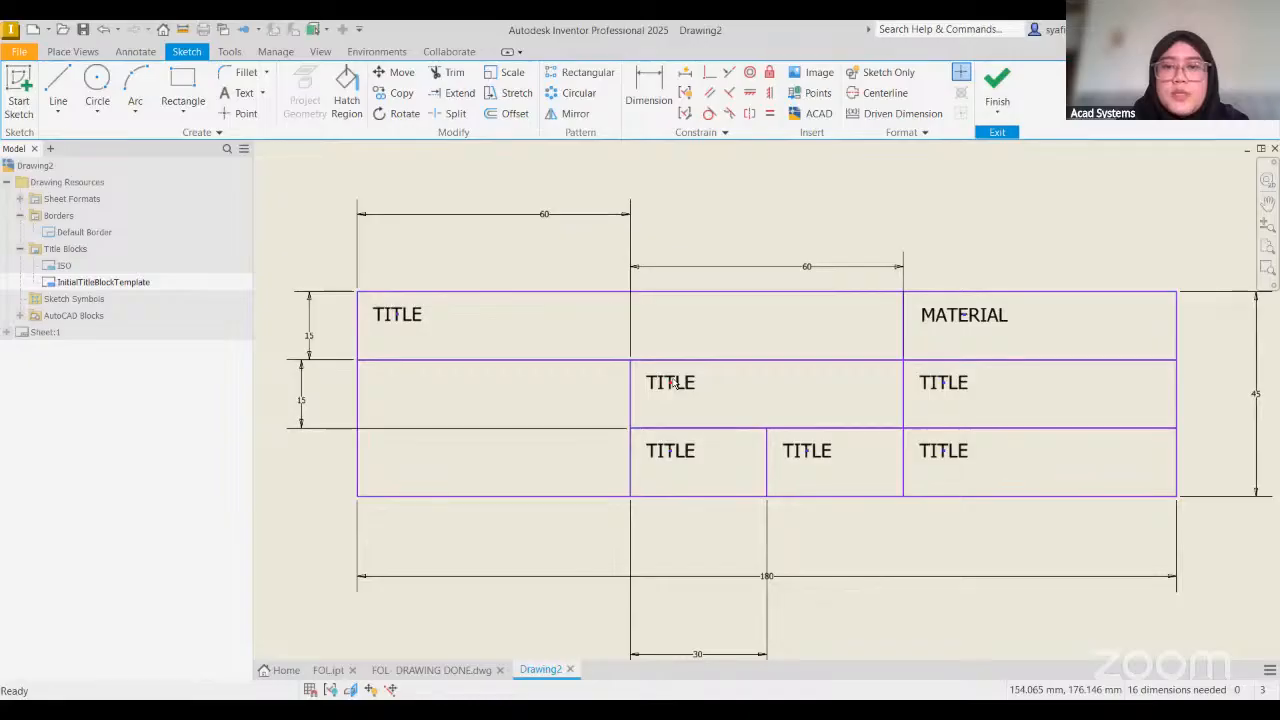
left_click(679, 387)
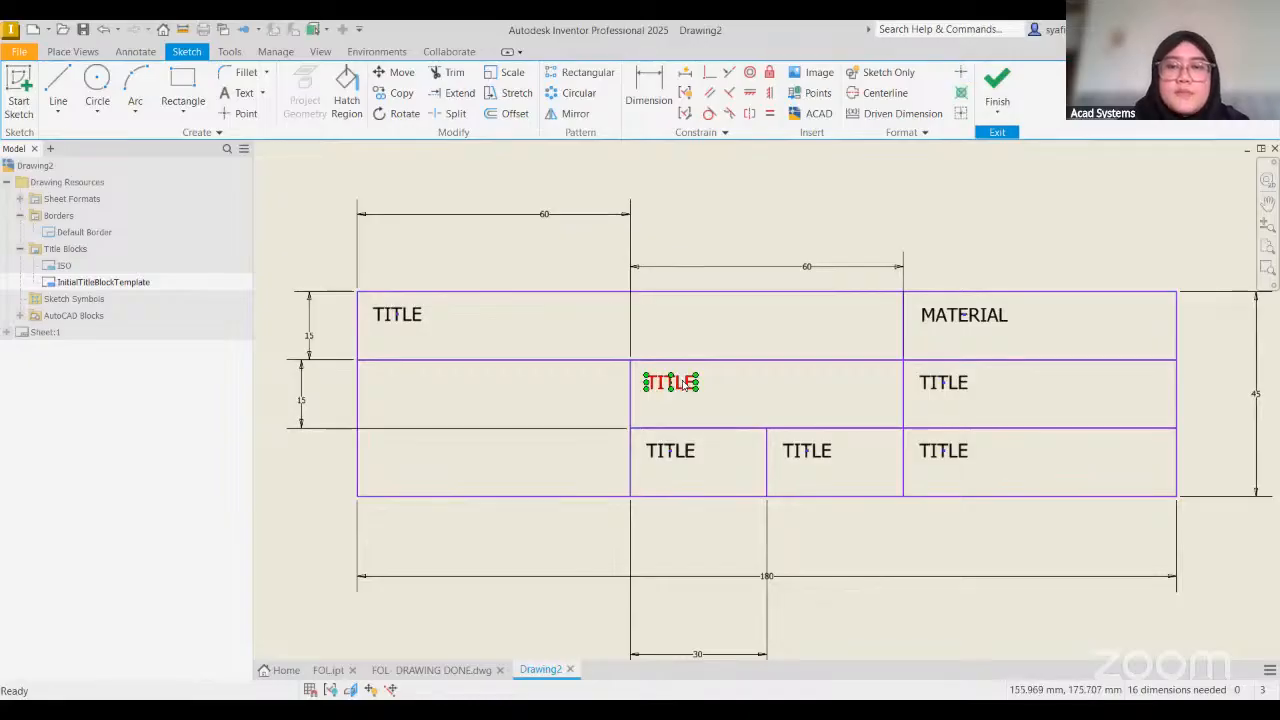
double_click(670, 383)
double_click(978, 411)
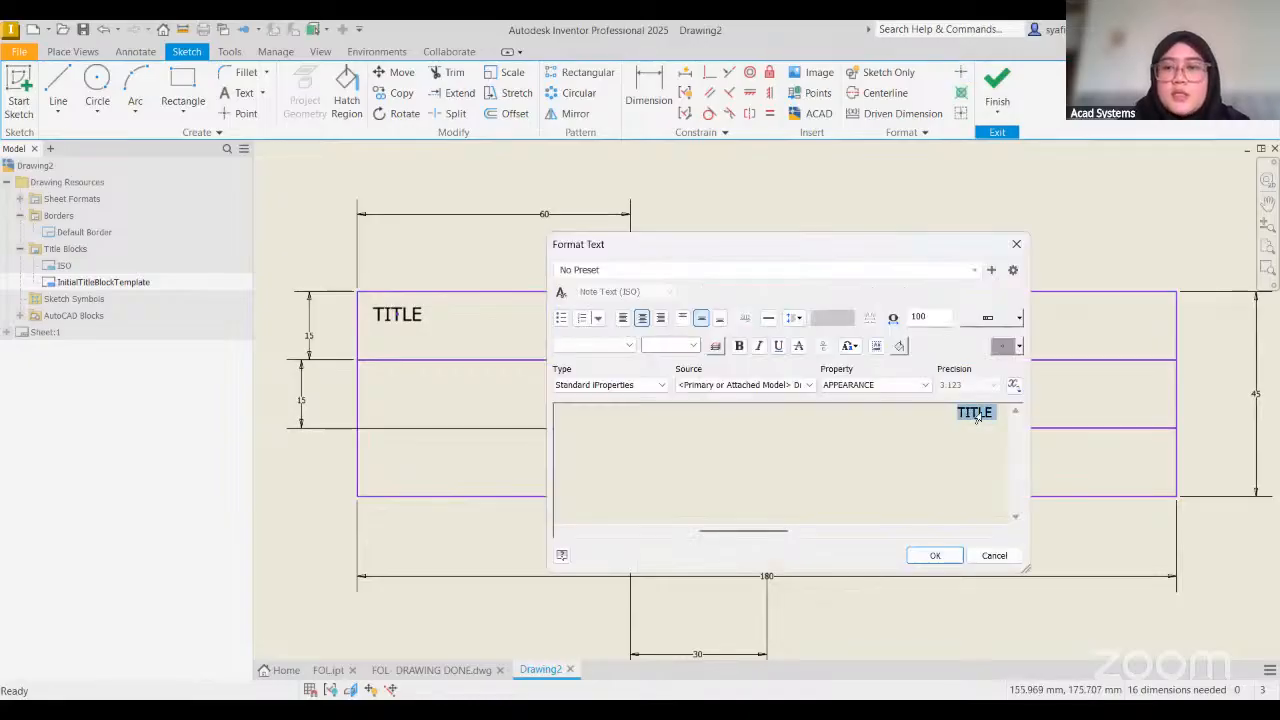
type("DESIGNER")
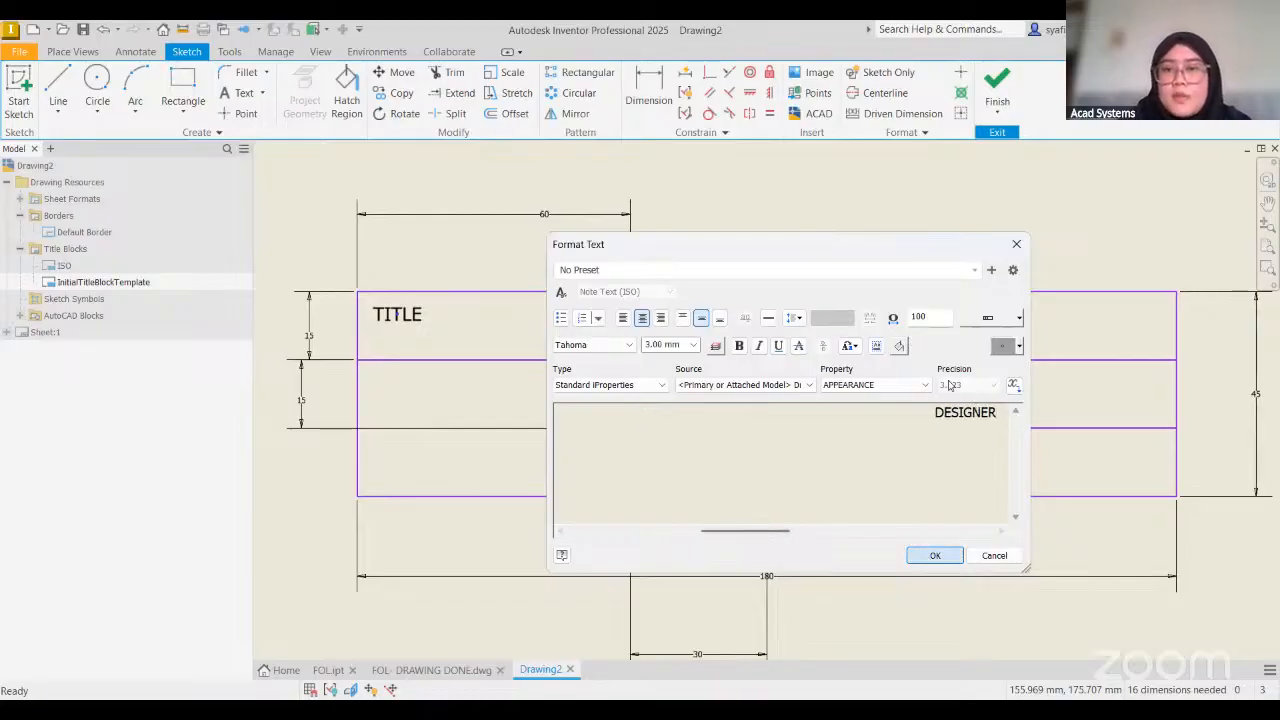
key("Return")
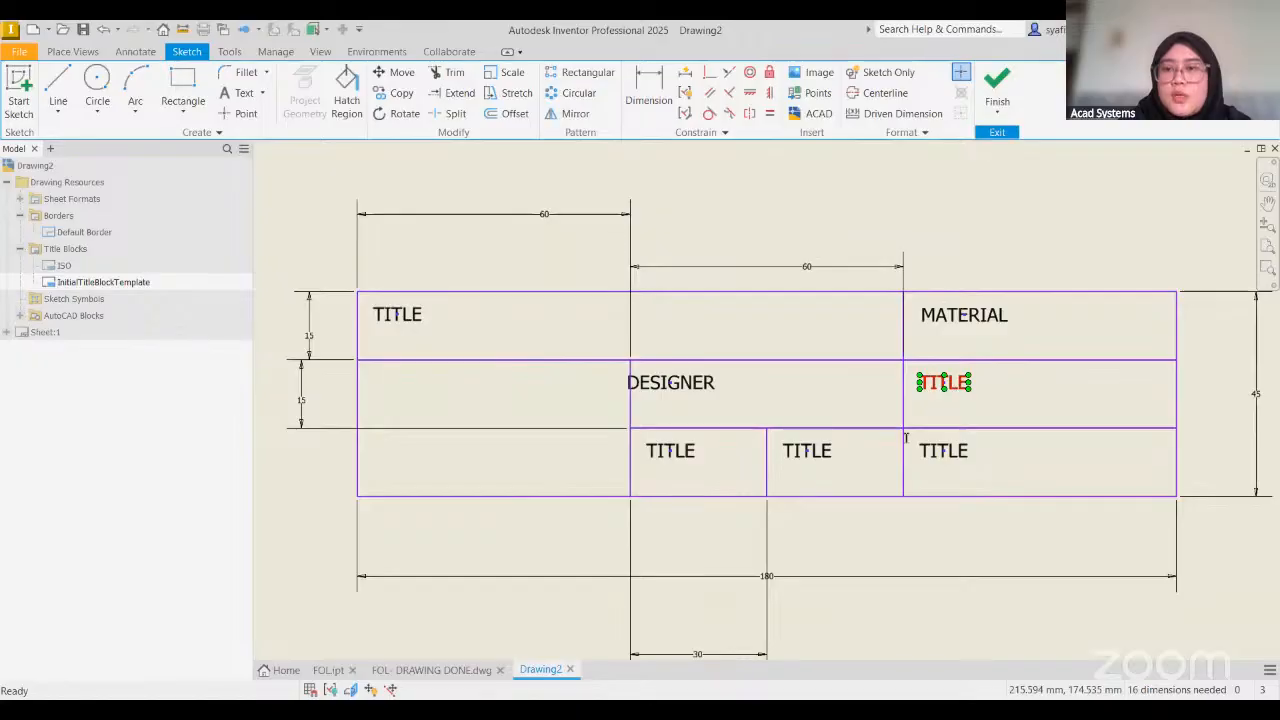
Change the text in the middle row's last cell to APPROVED BY
left_click_drag(957, 412, 988, 412)
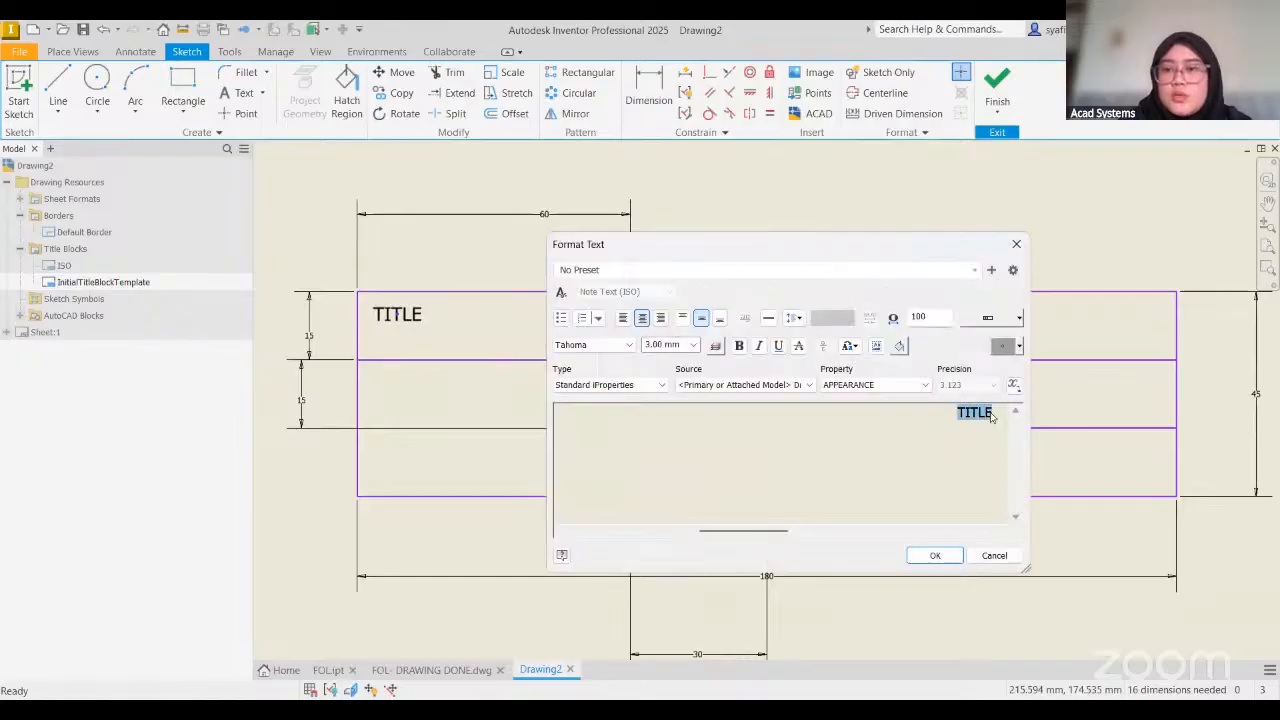
type("AP")
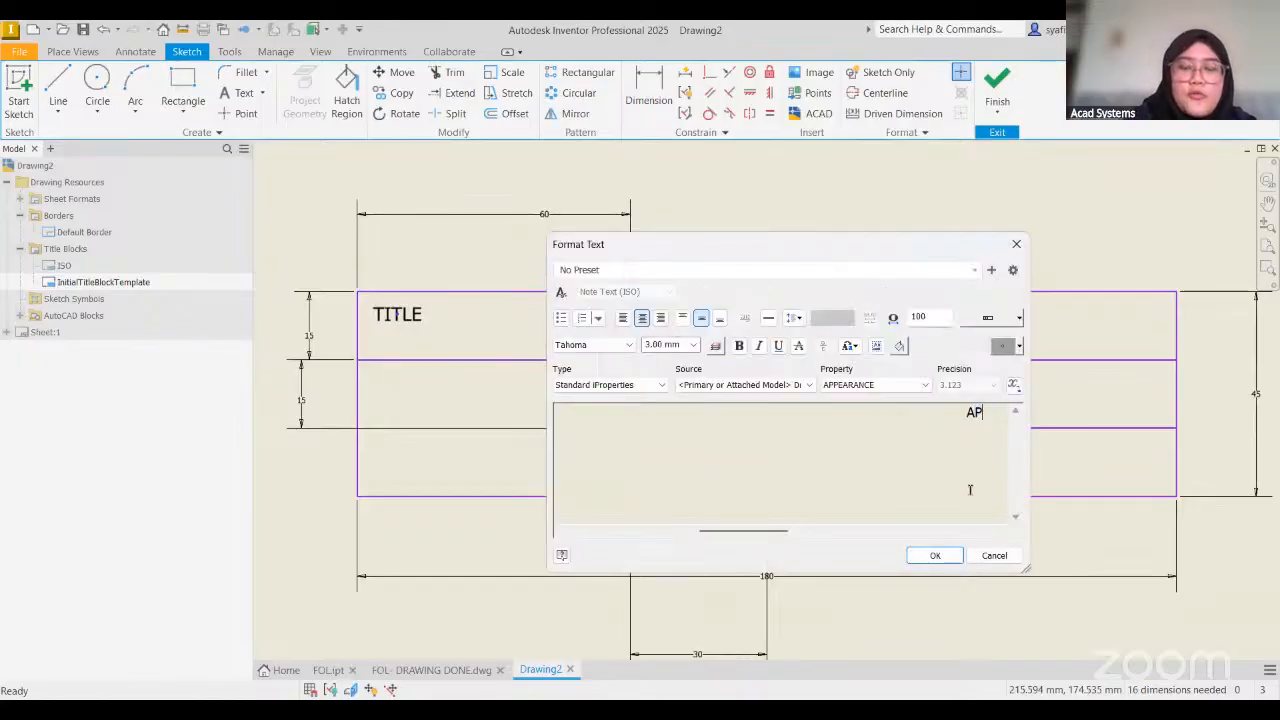
type("PROVED BY")
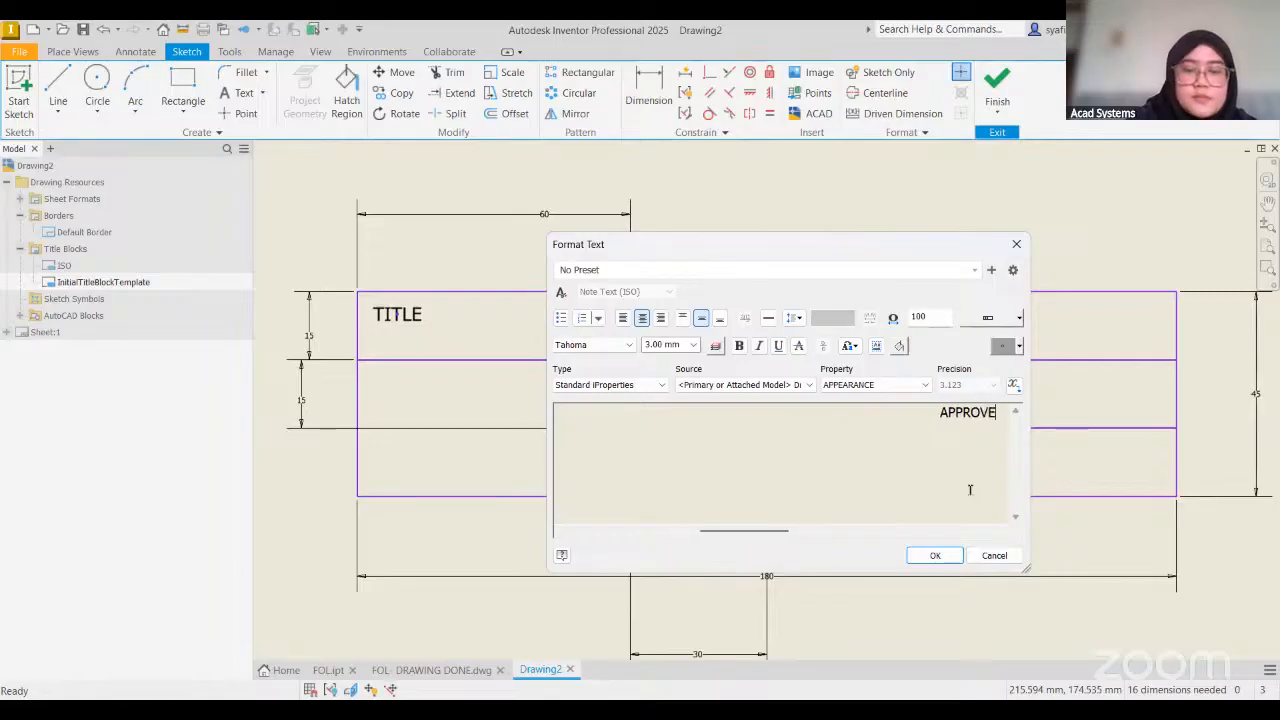
left_click(938, 555)
Change the text in the first small cell of the bottom row to SCALE
left_click(684, 456)
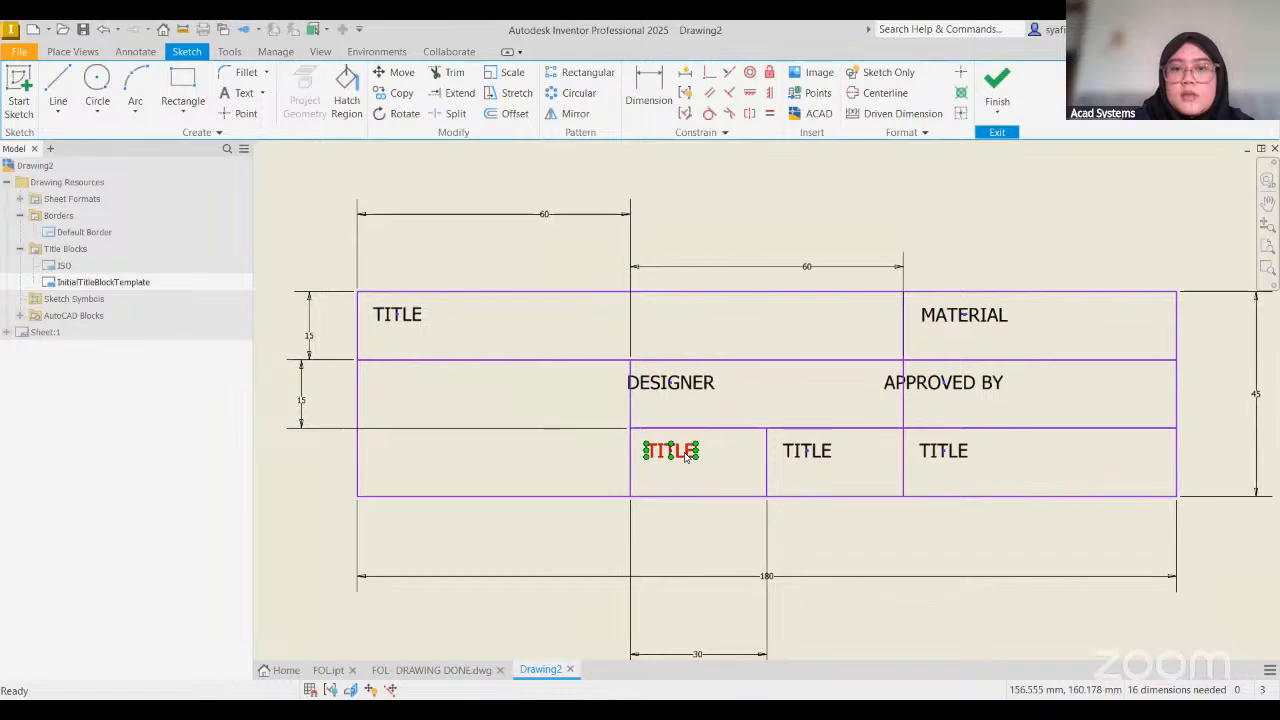
left_click_drag(957, 413, 982, 412)
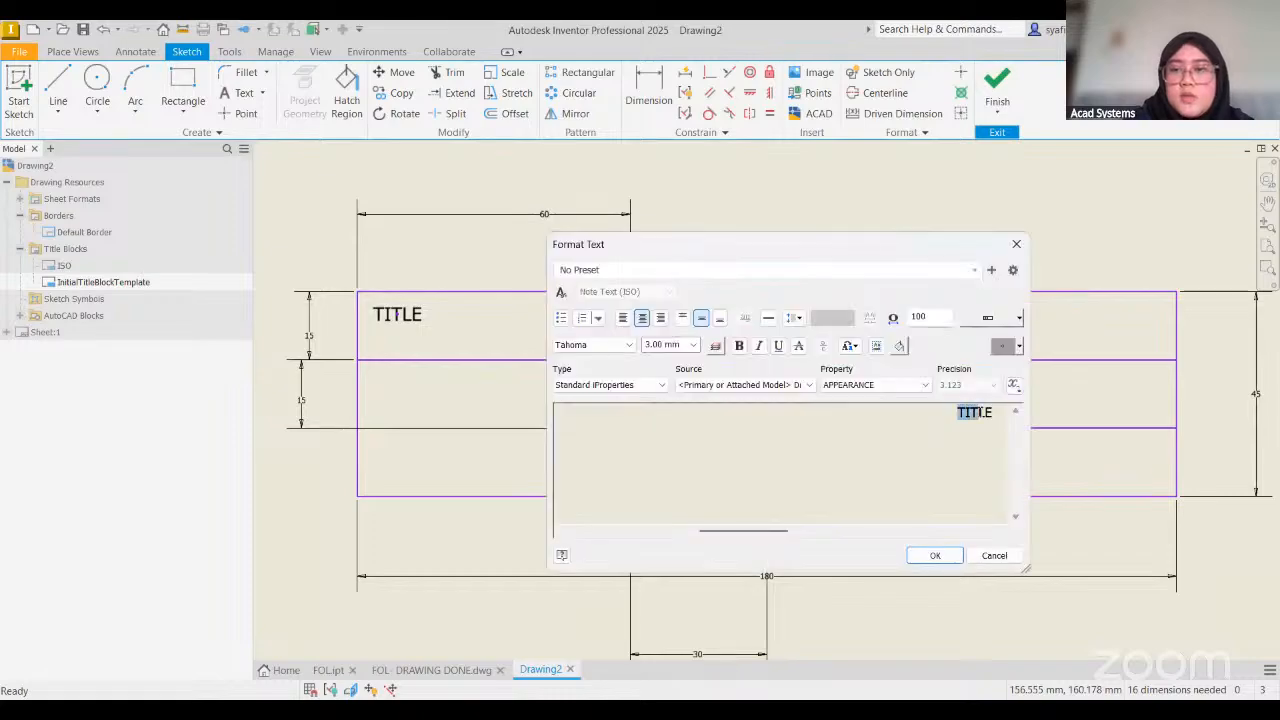
type("SACLE")
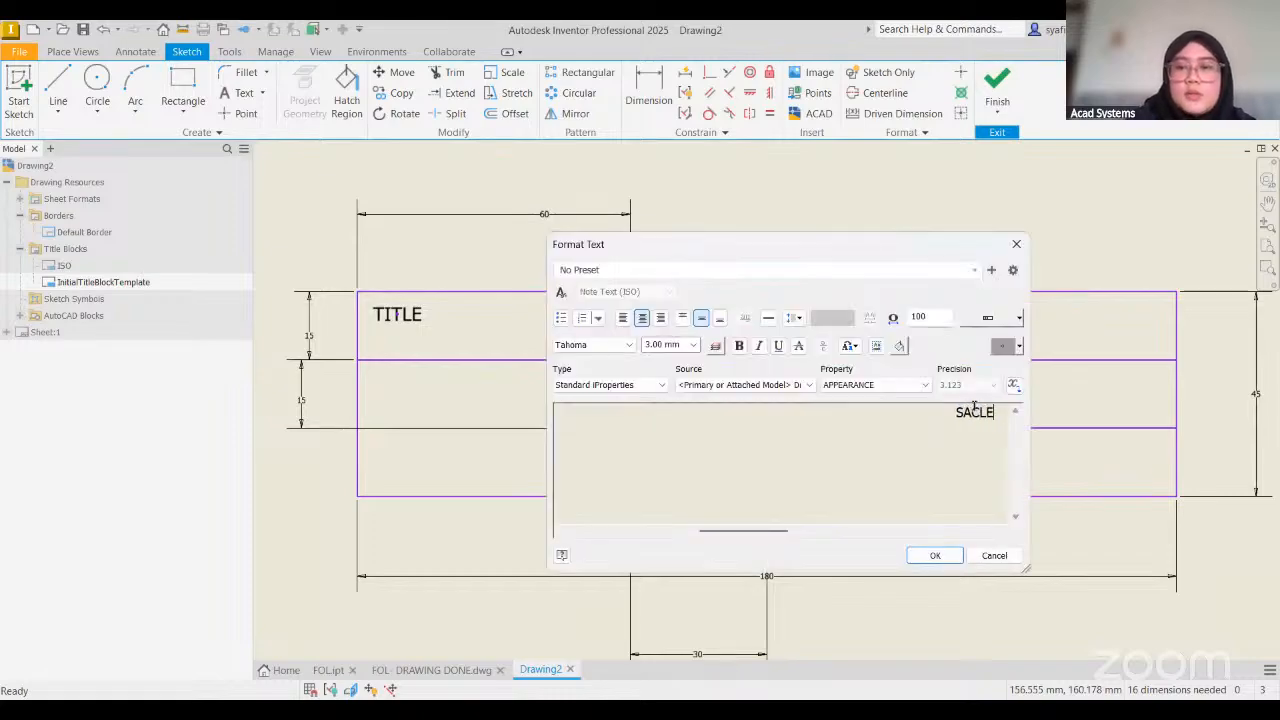
key("BackSpace")
key("BackSpace")
key("BackSpace")
type("LE")
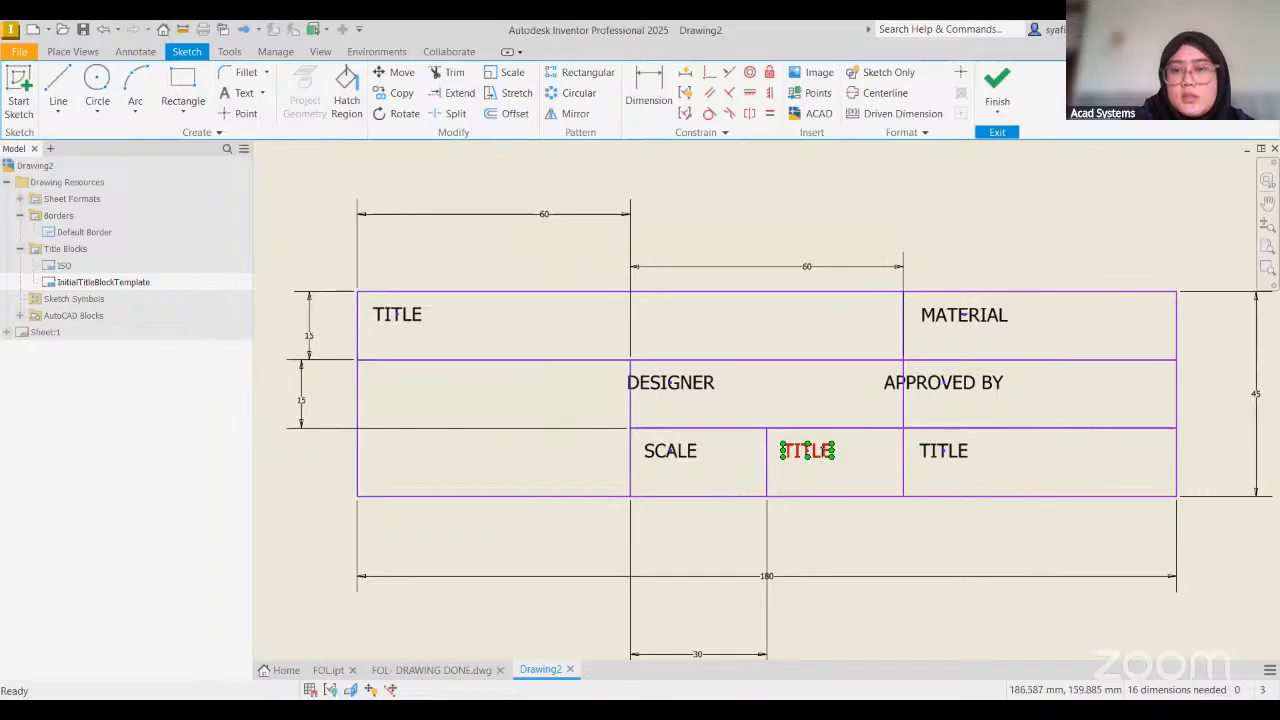
Change the text in the second small cell of the bottom row to UNIT
double_click(966, 407)
type("U")
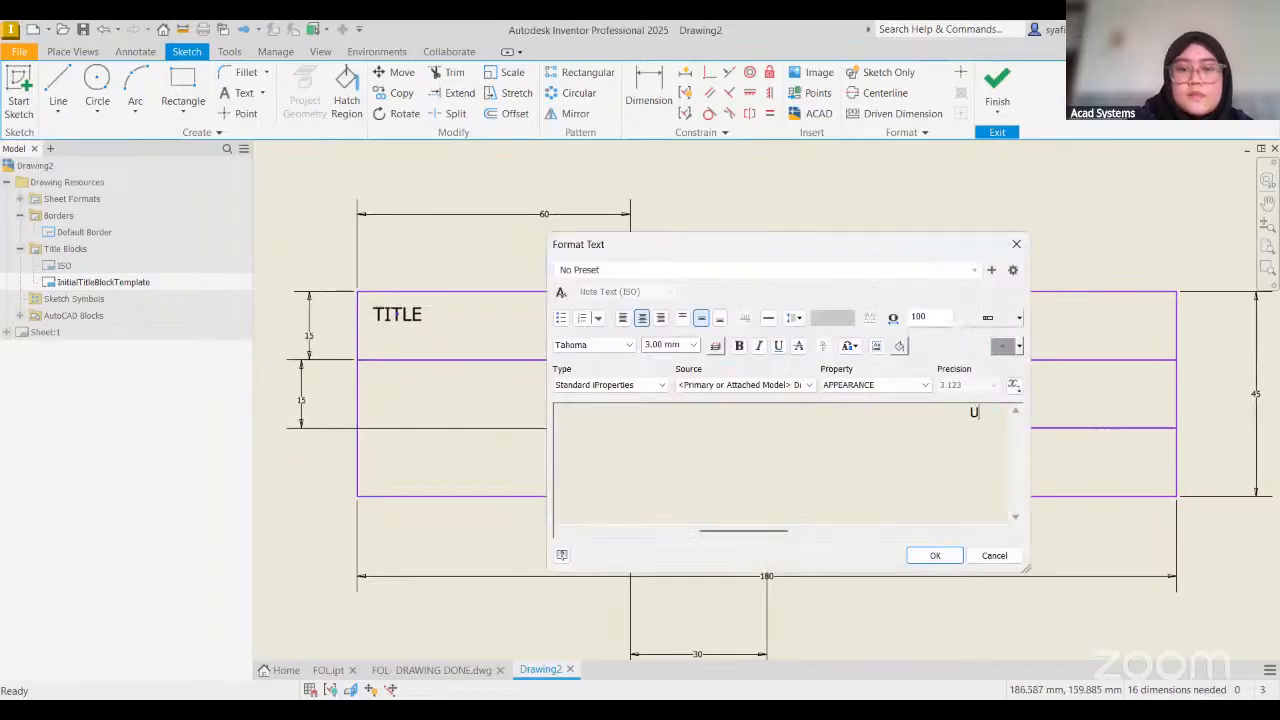
type("NIT")
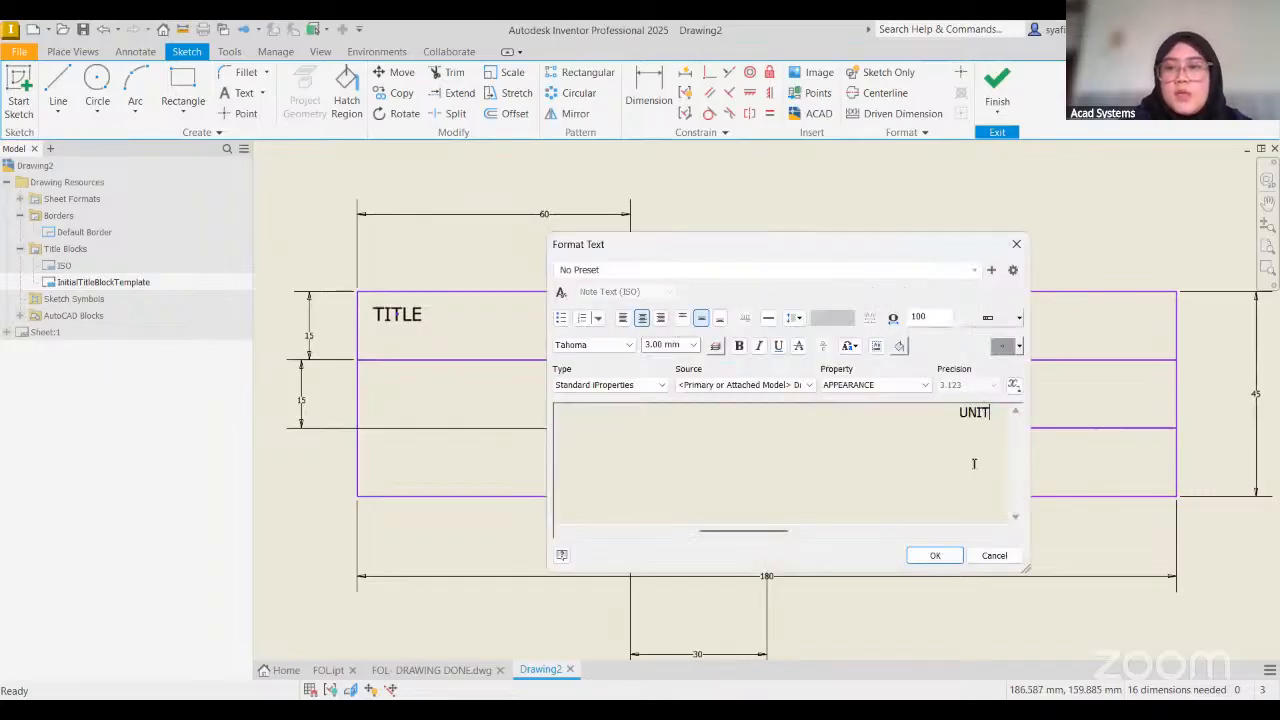
left_click(935, 555)
Change the text in the bottom-right cell to SHEET, and shift the DESIGNER and APPROVED BY texts fully into their cells
left_click(941, 452)
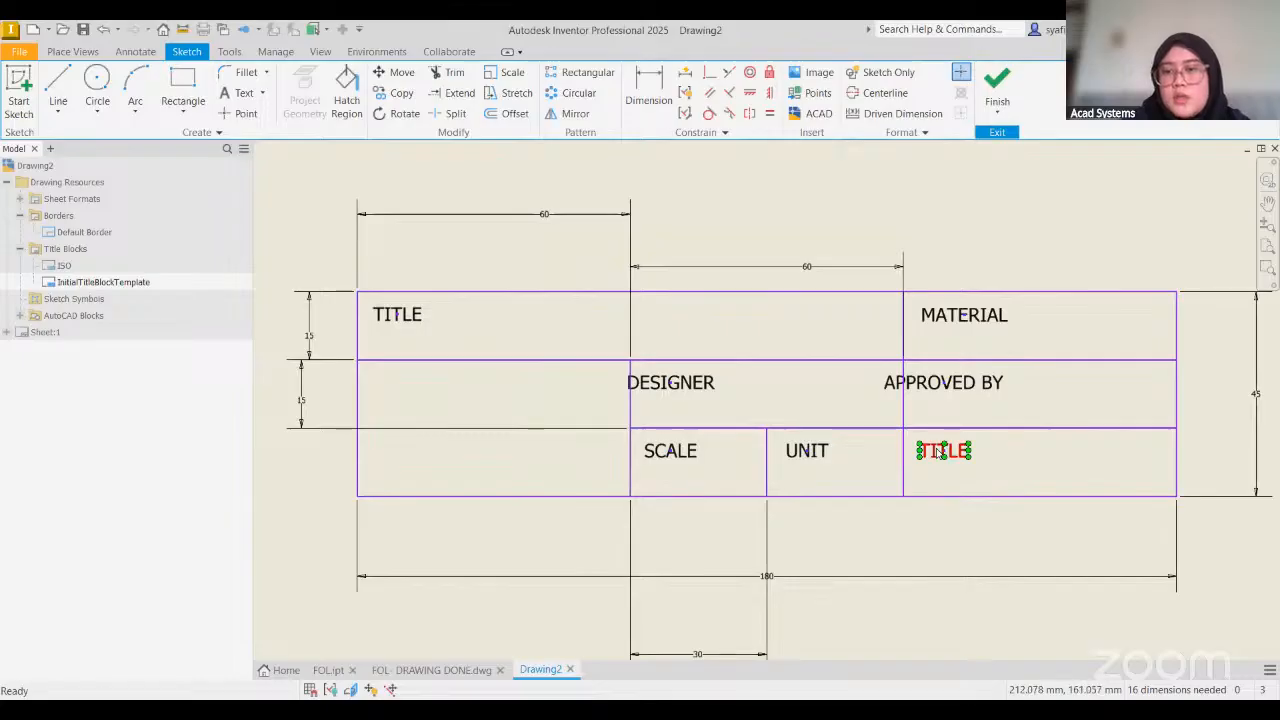
double_click(975, 412)
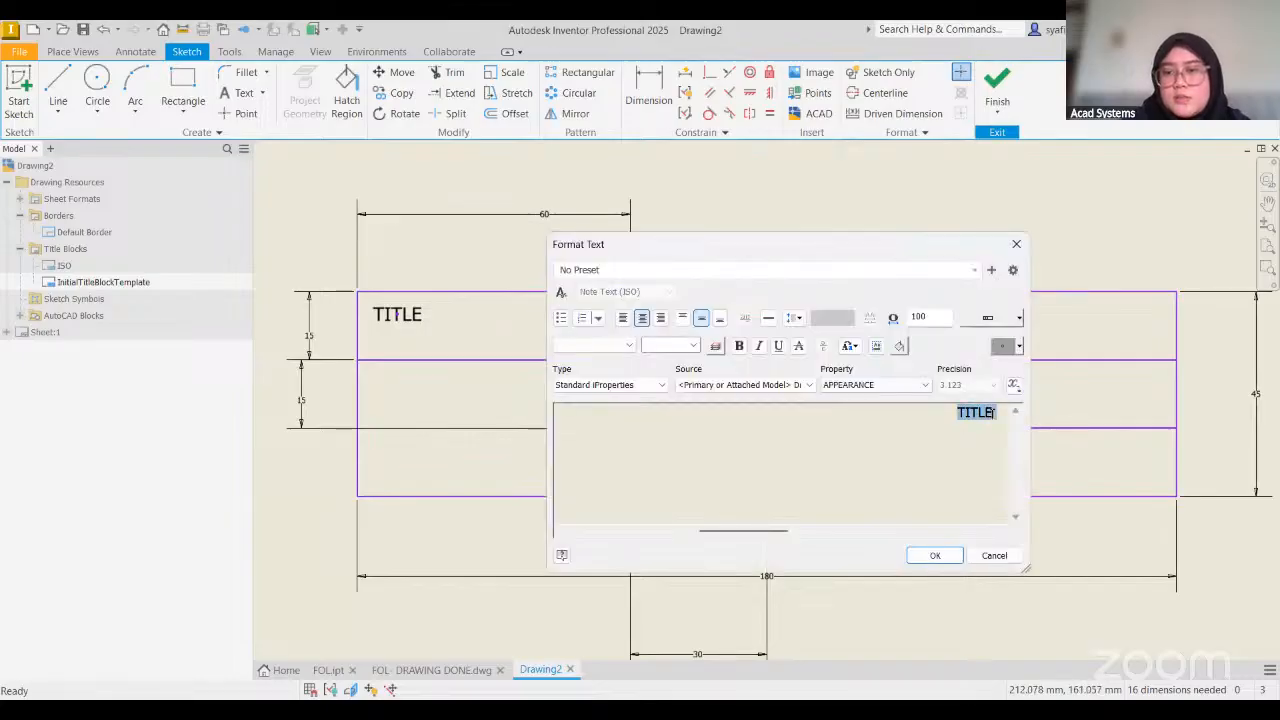
type("SHEET")
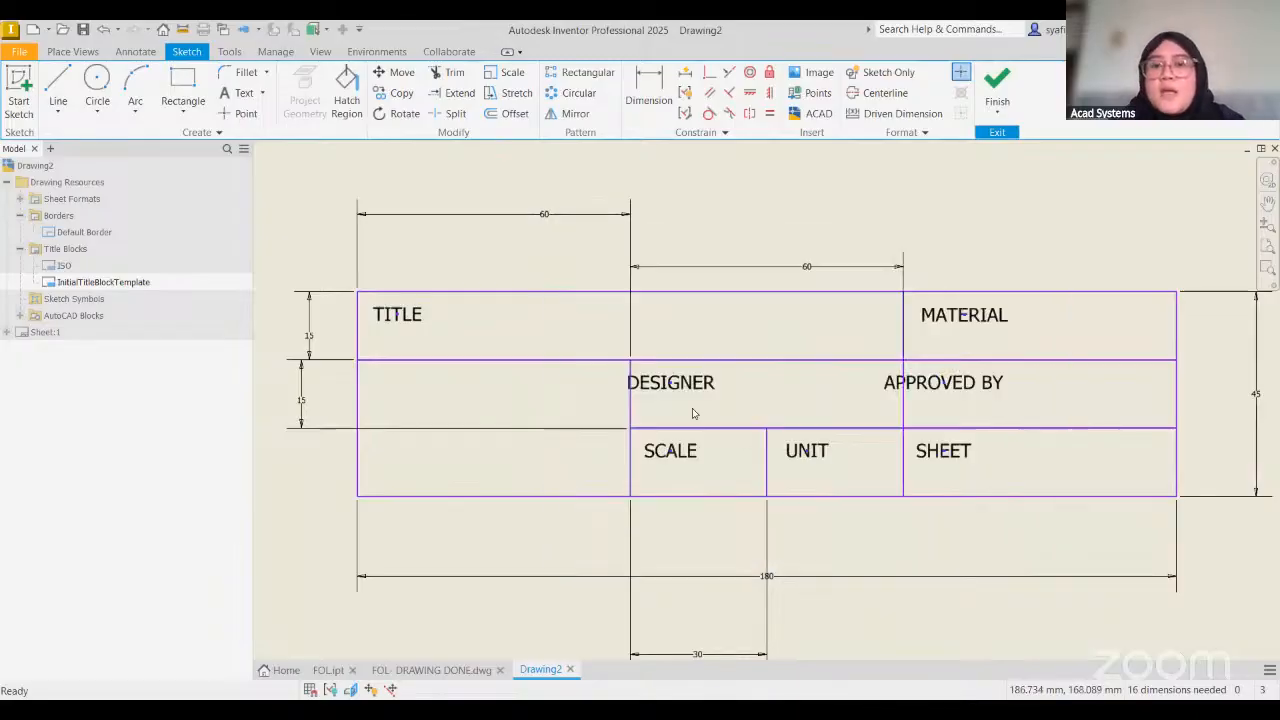
left_click_drag(669, 382, 682, 382)
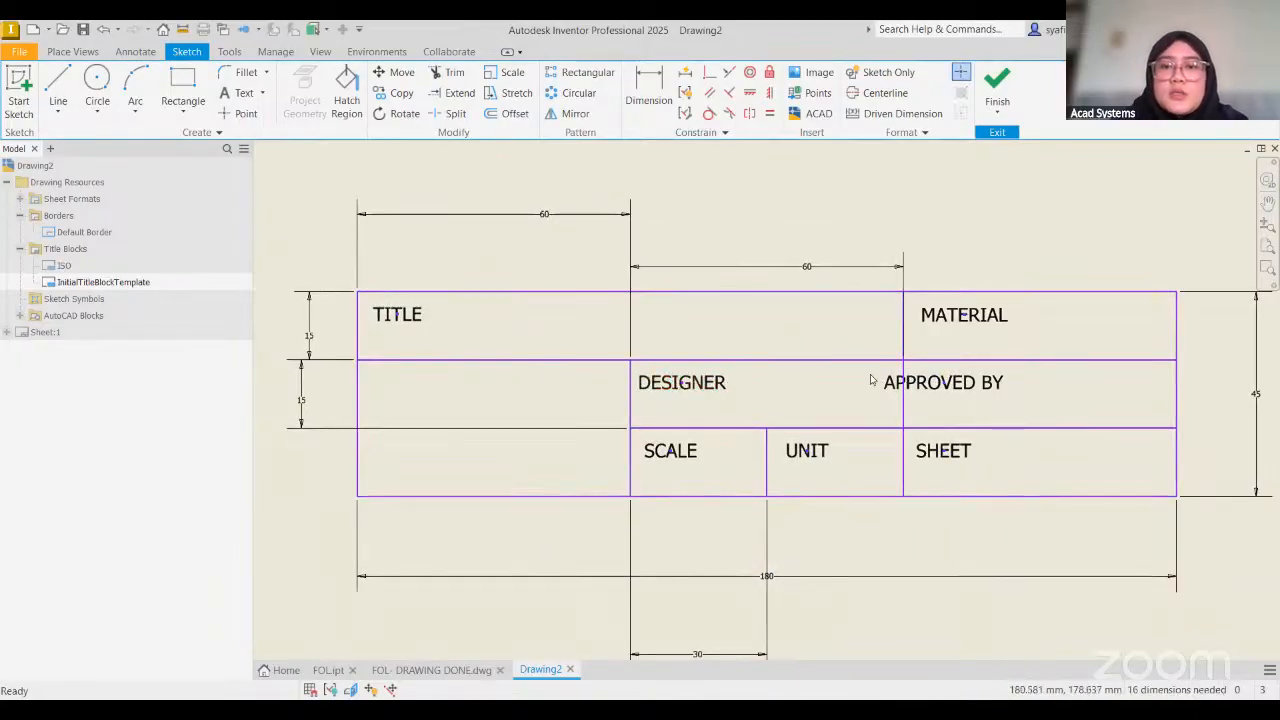
left_click_drag(938, 382, 974, 382)
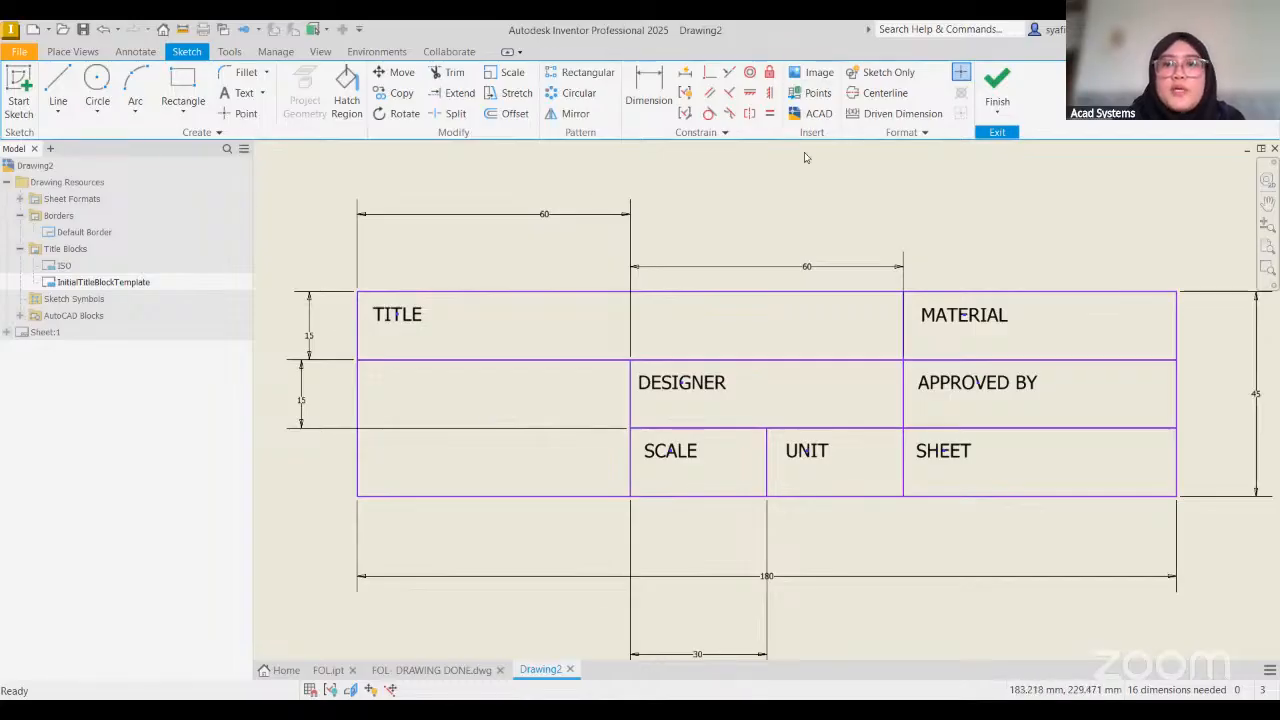
Try placing the ACADSYSTEMS logo image across the upper half of the empty cell below TITLE, then undo it
left_click(820, 74)
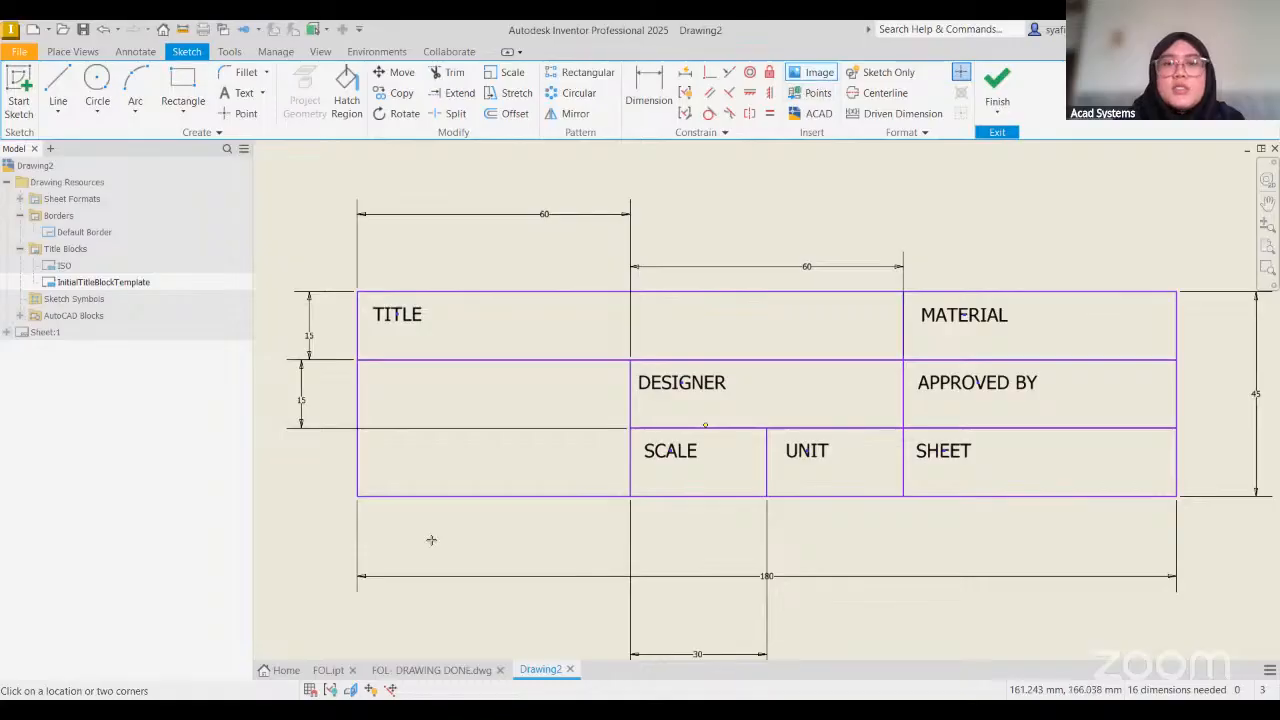
left_click(363, 364)
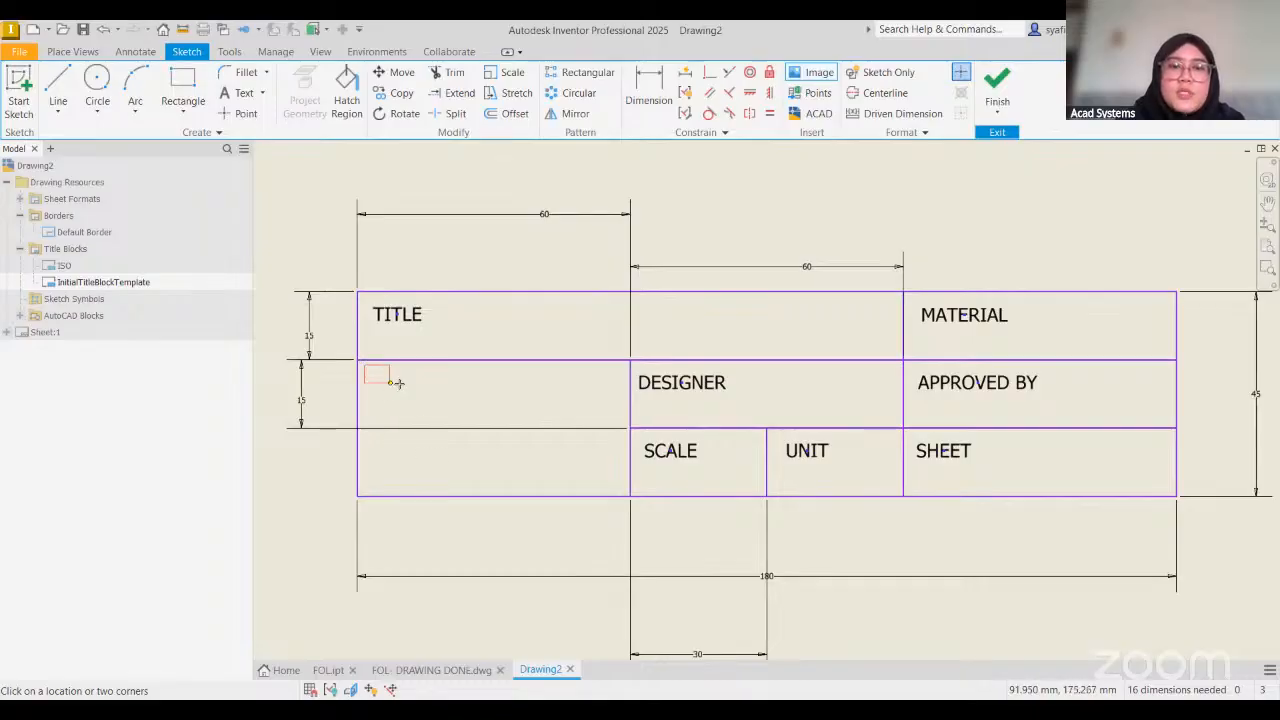
left_click(627, 427)
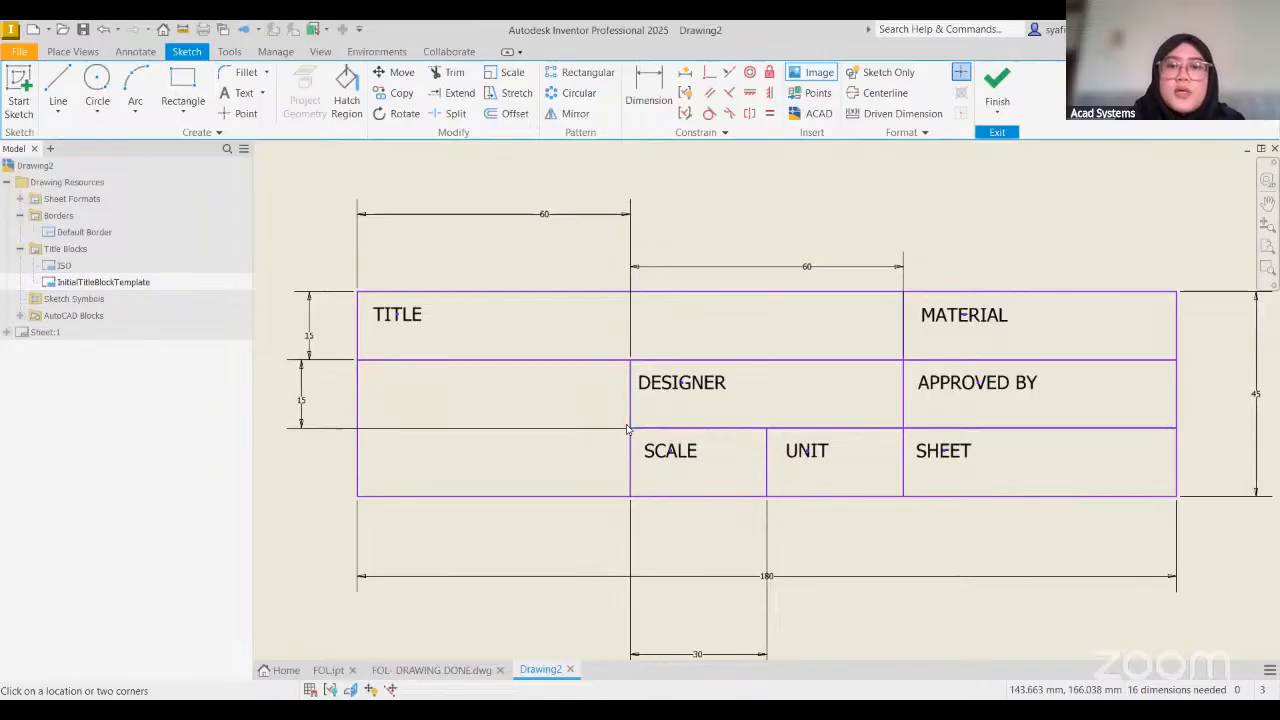
left_click(847, 352)
left_click(849, 561)
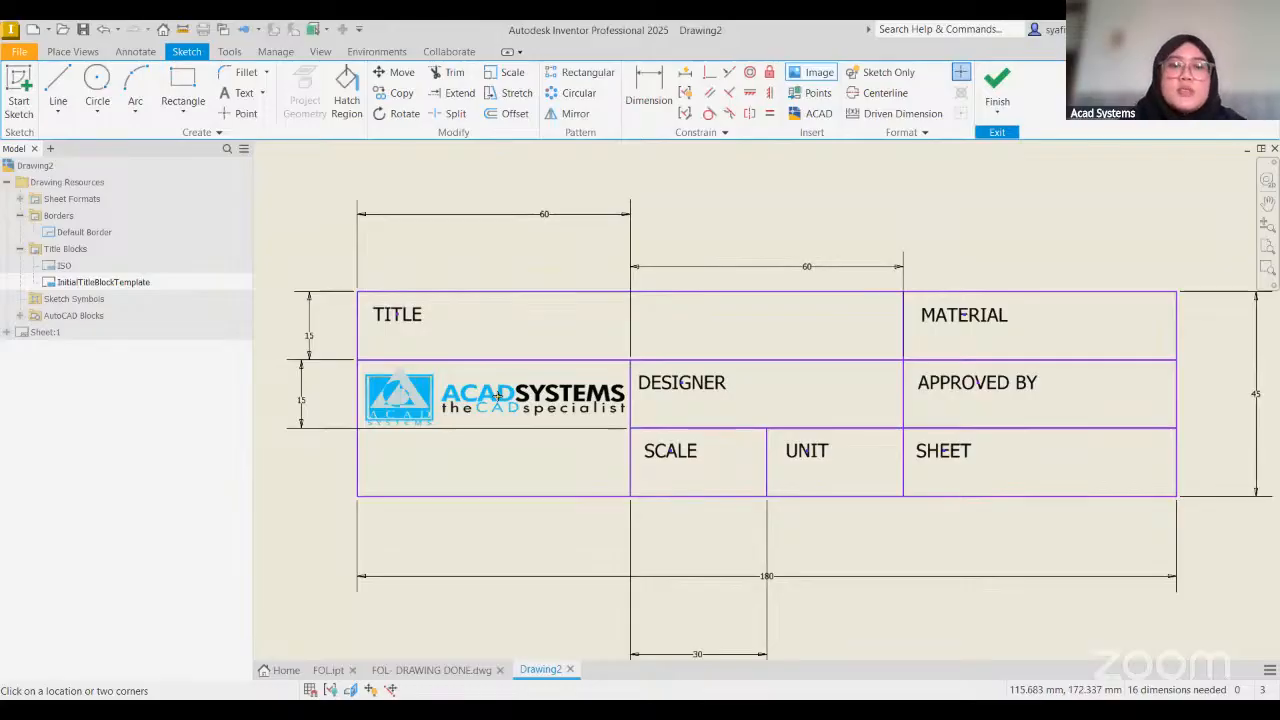
key("Escape")
key("ctrl+z")
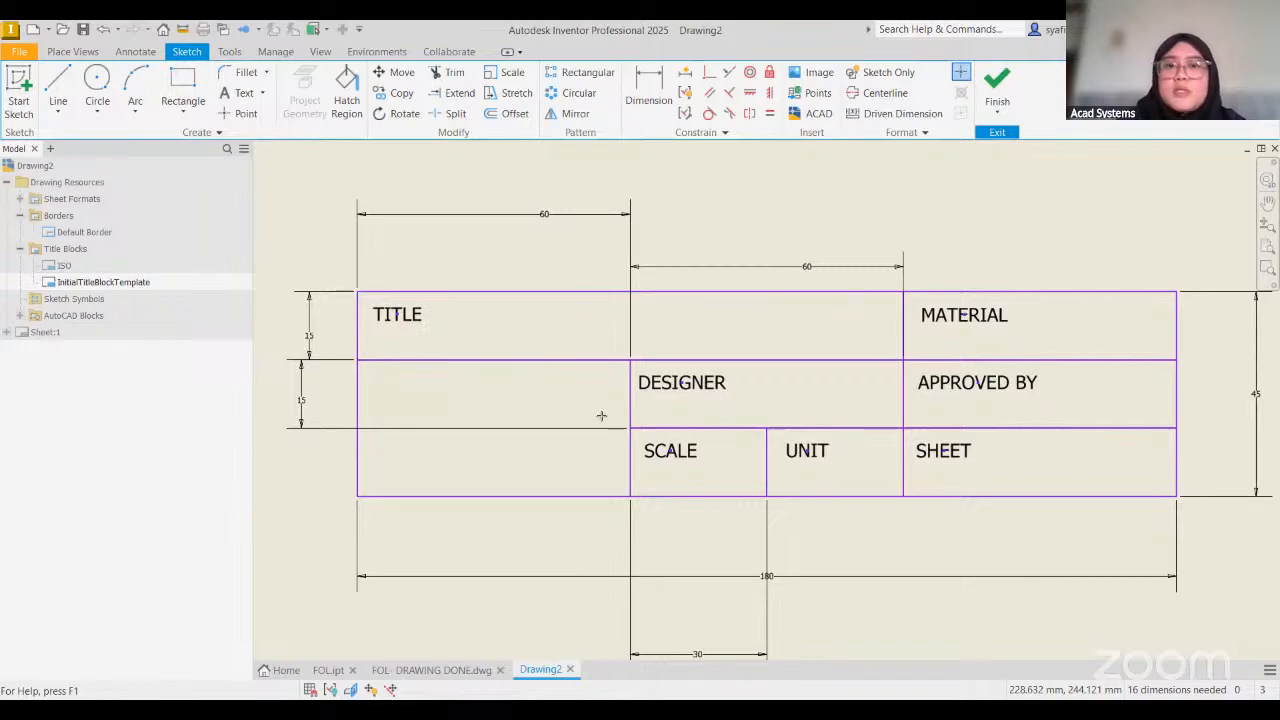
Insert the ACADSYSTEMS logo image so that it fills the whole empty cell below TITLE
left_click(363, 366)
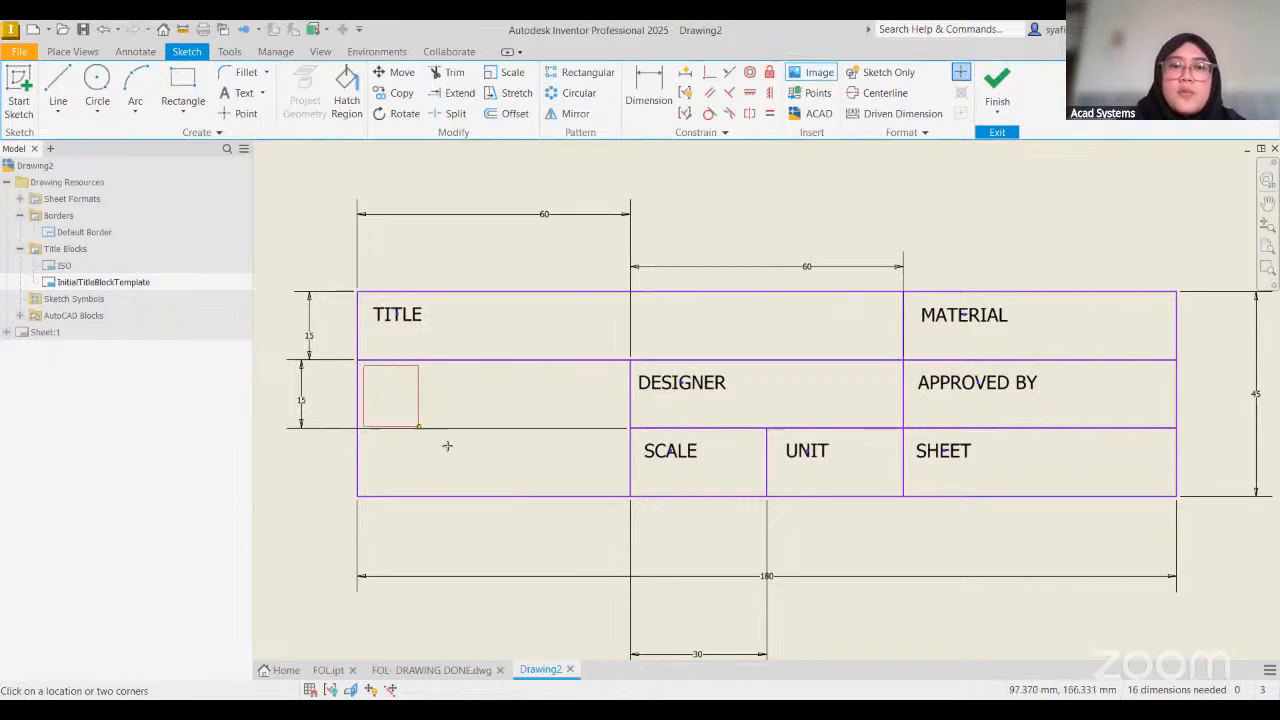
left_click(625, 491)
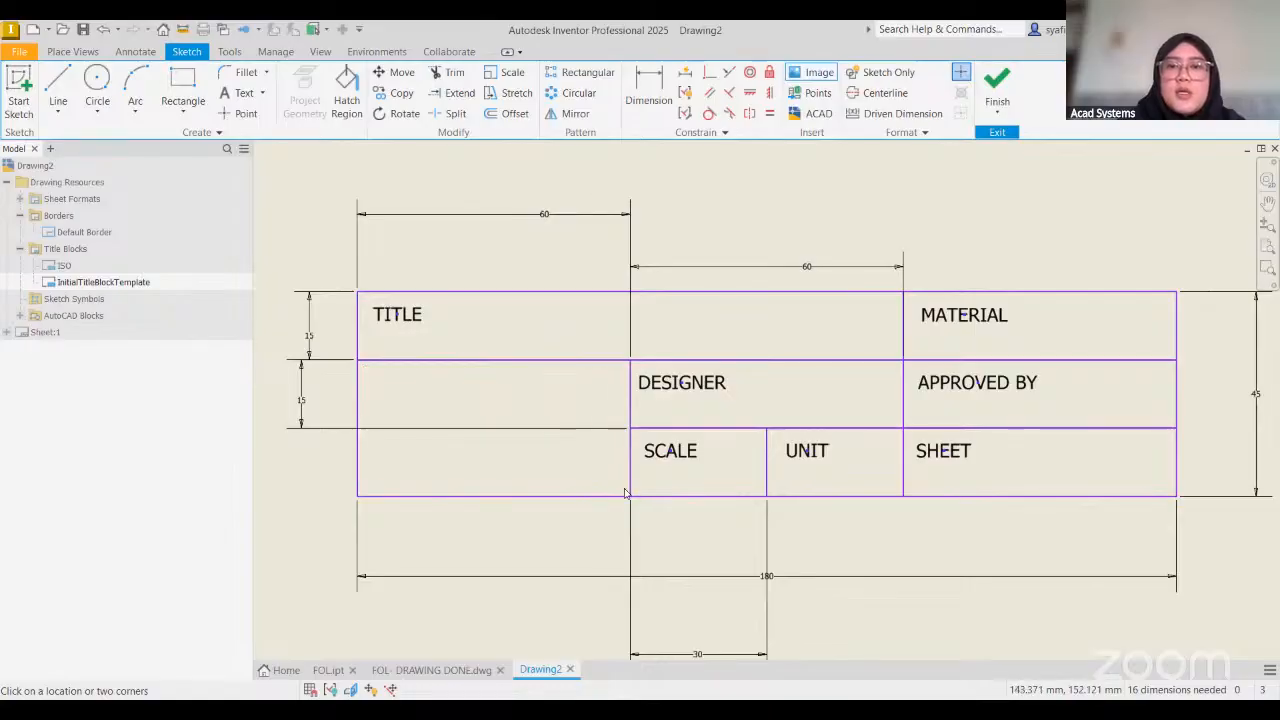
left_click(855, 380)
left_click(856, 563)
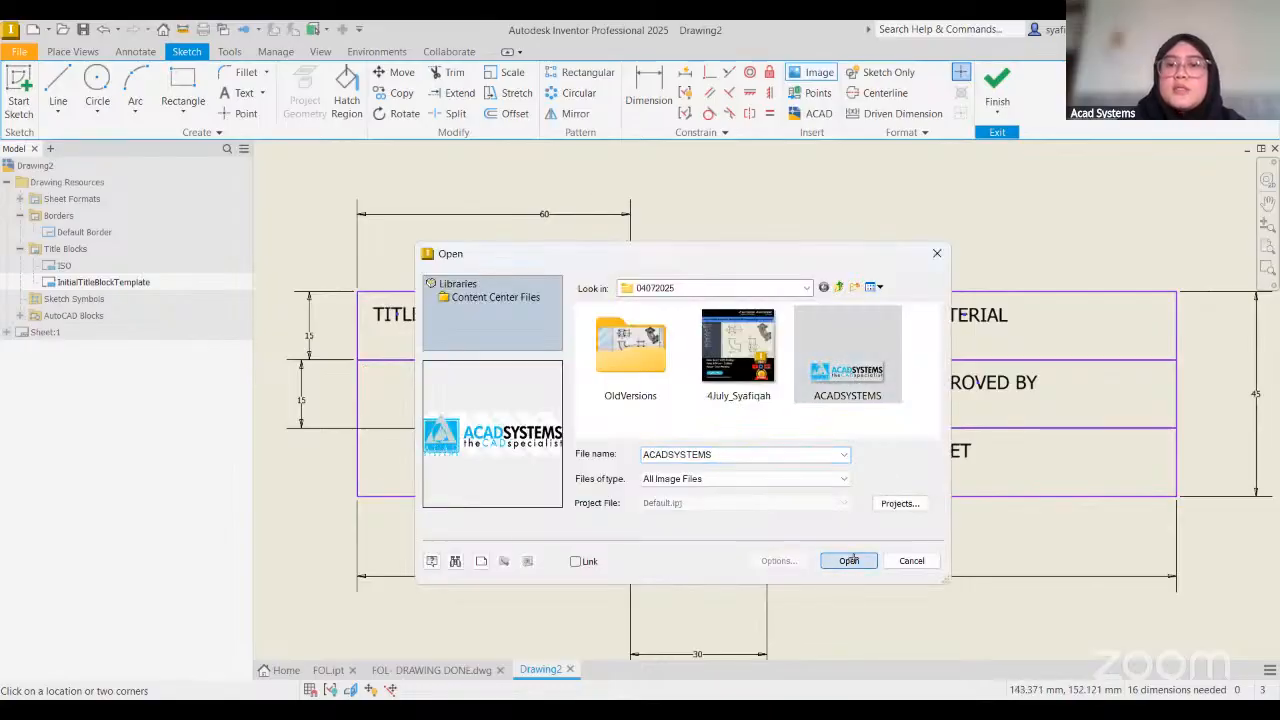
key("Return")
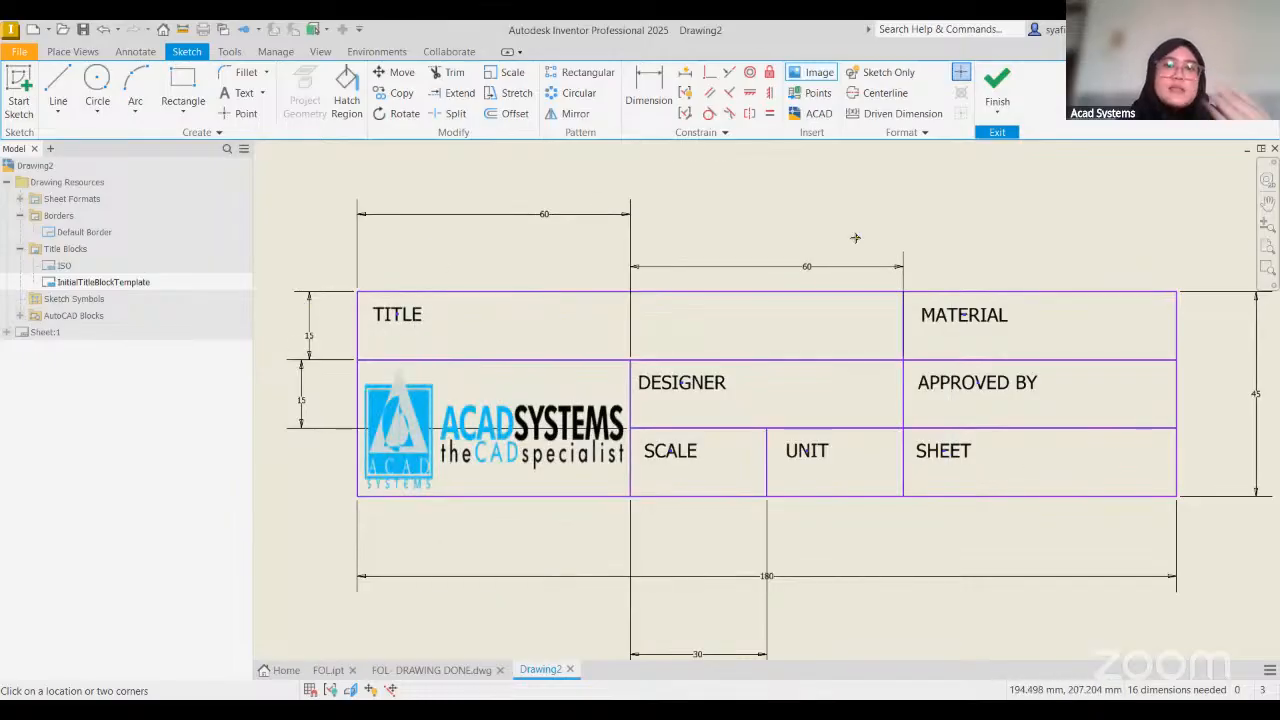
Add the standard iProperty TITLE as centre- and middle-justified text in the TITLE cell, and move it to the middle of that cell
left_click(241, 94)
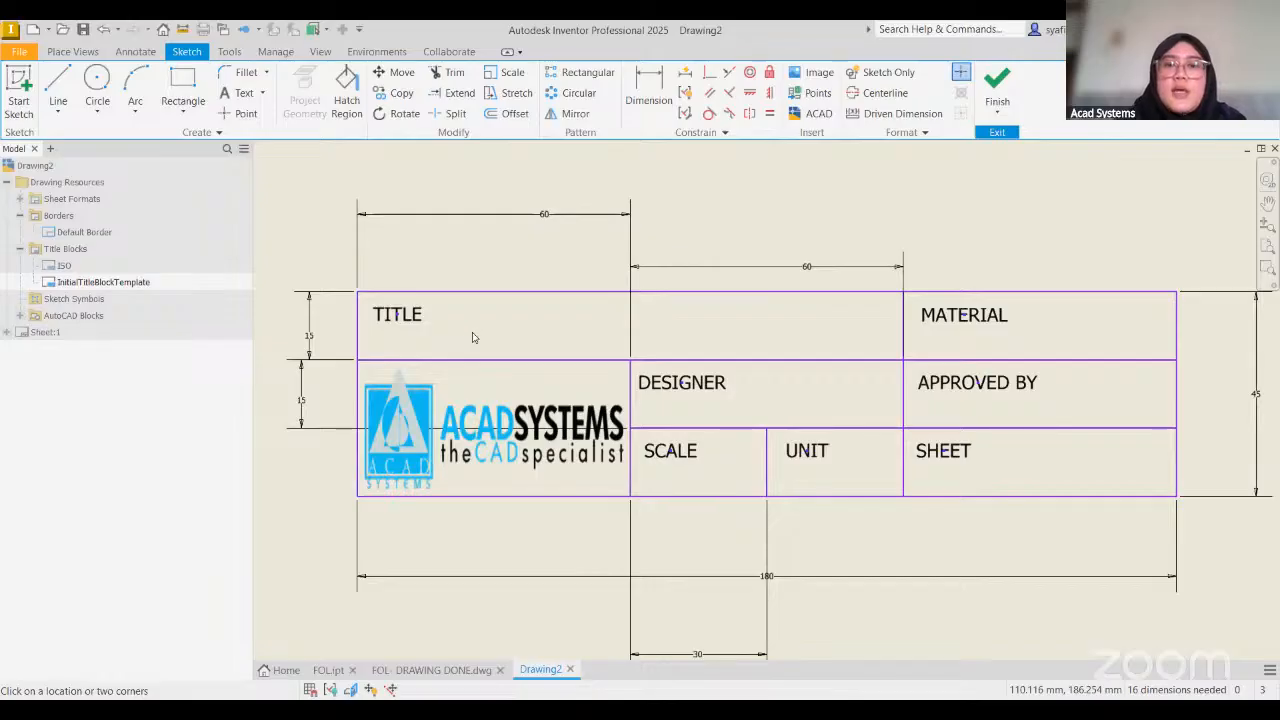
left_click(494, 305)
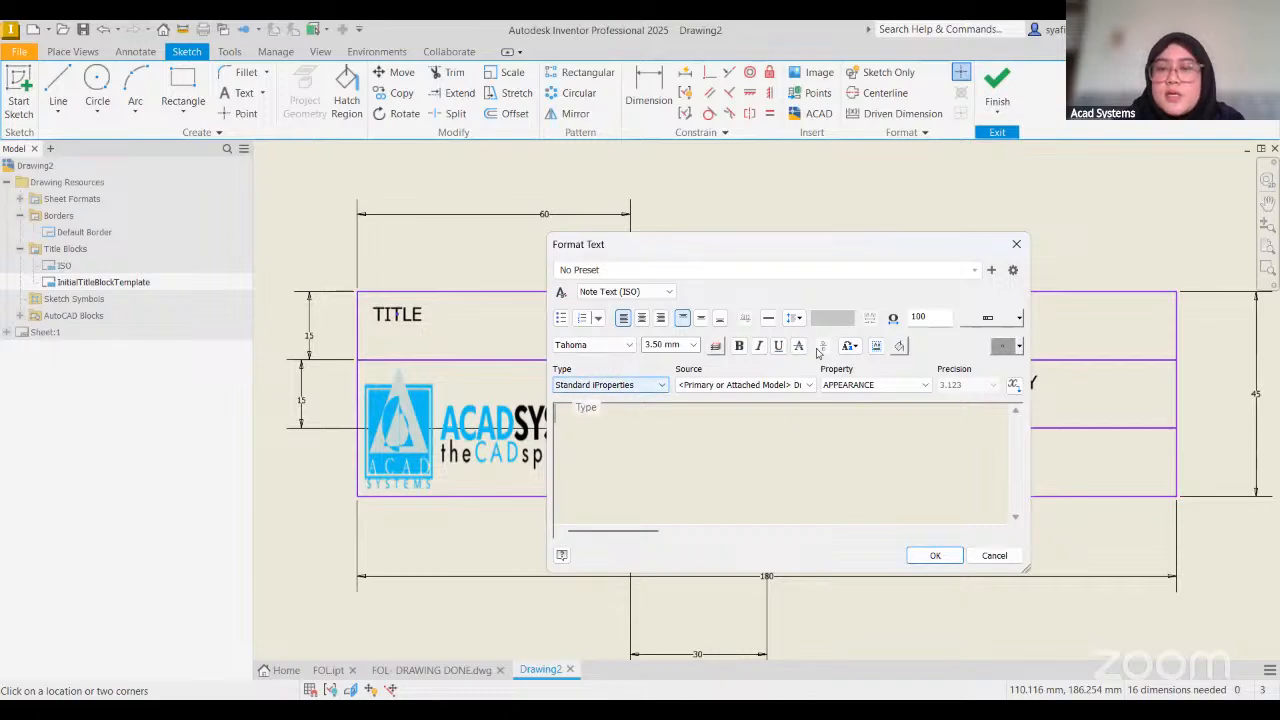
left_click(857, 385)
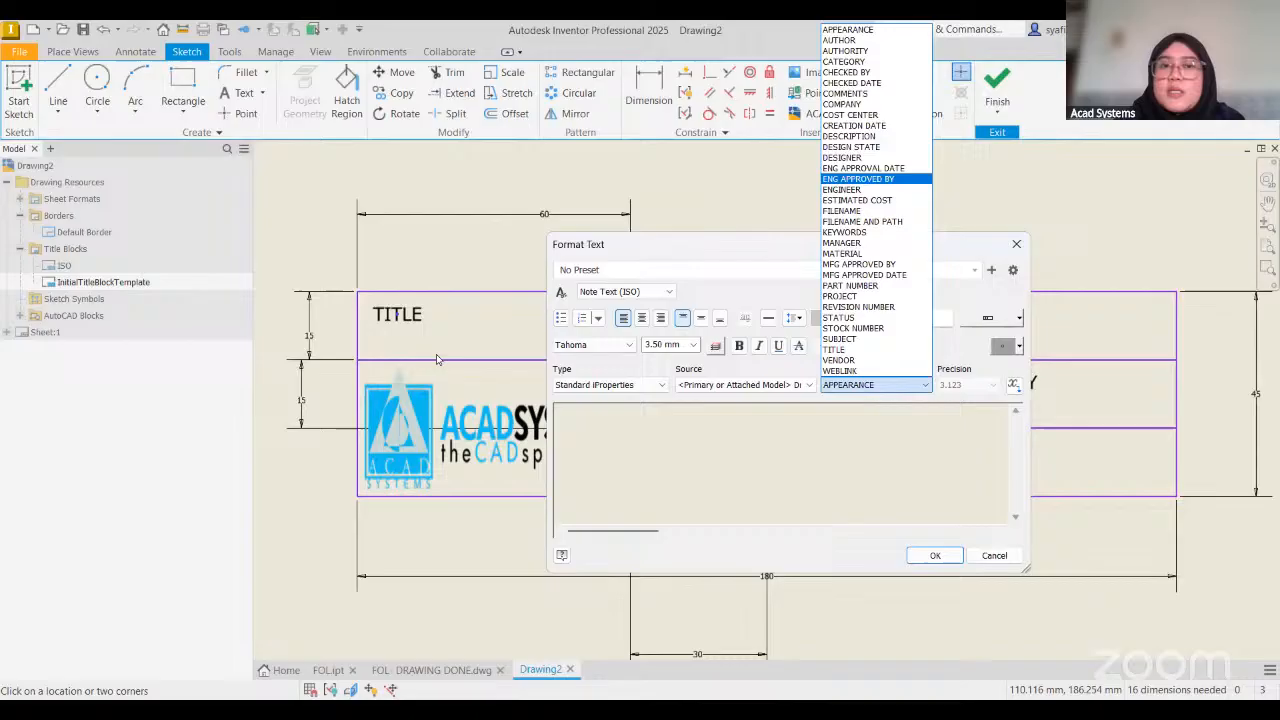
left_click(836, 350)
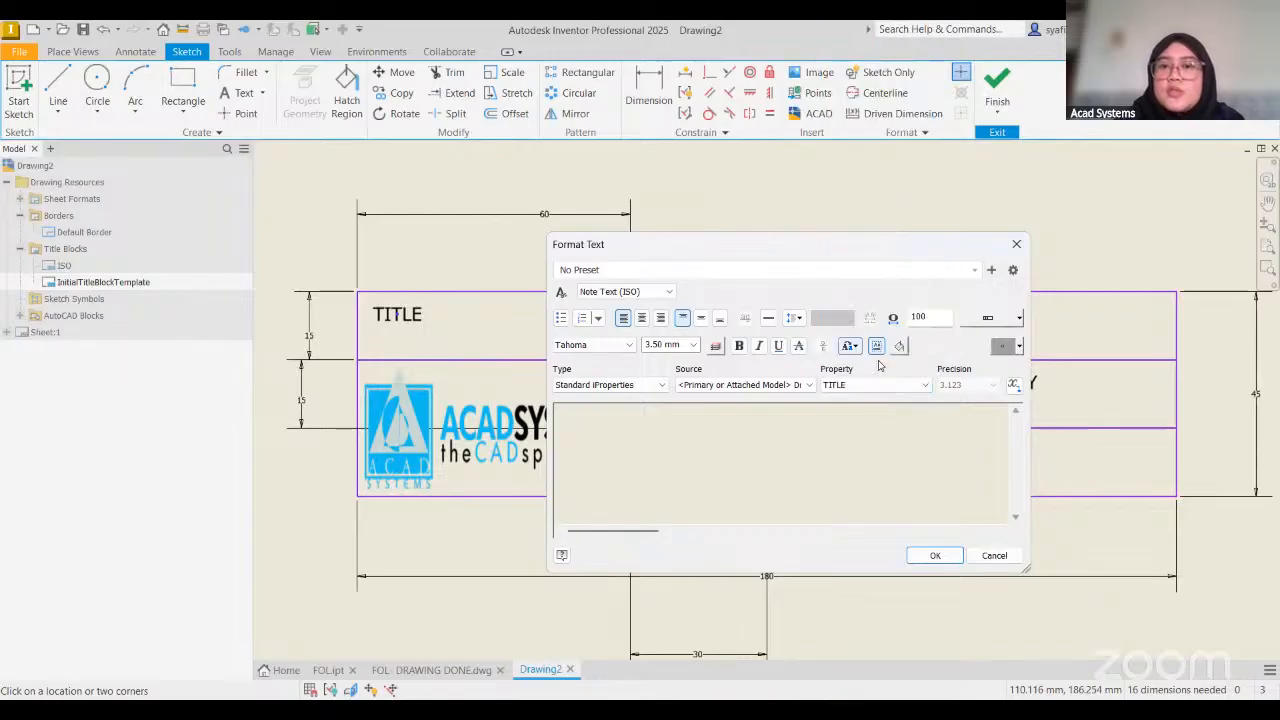
left_click(1014, 388)
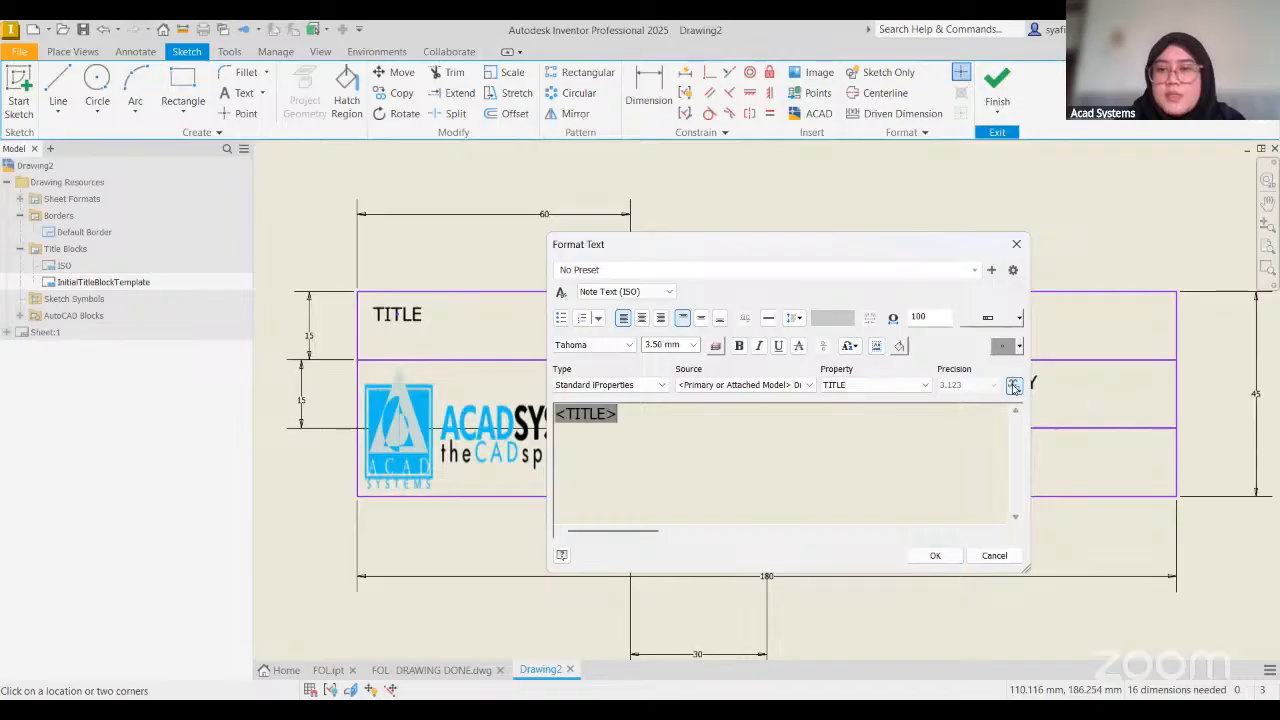
left_click(641, 318)
left_click(700, 318)
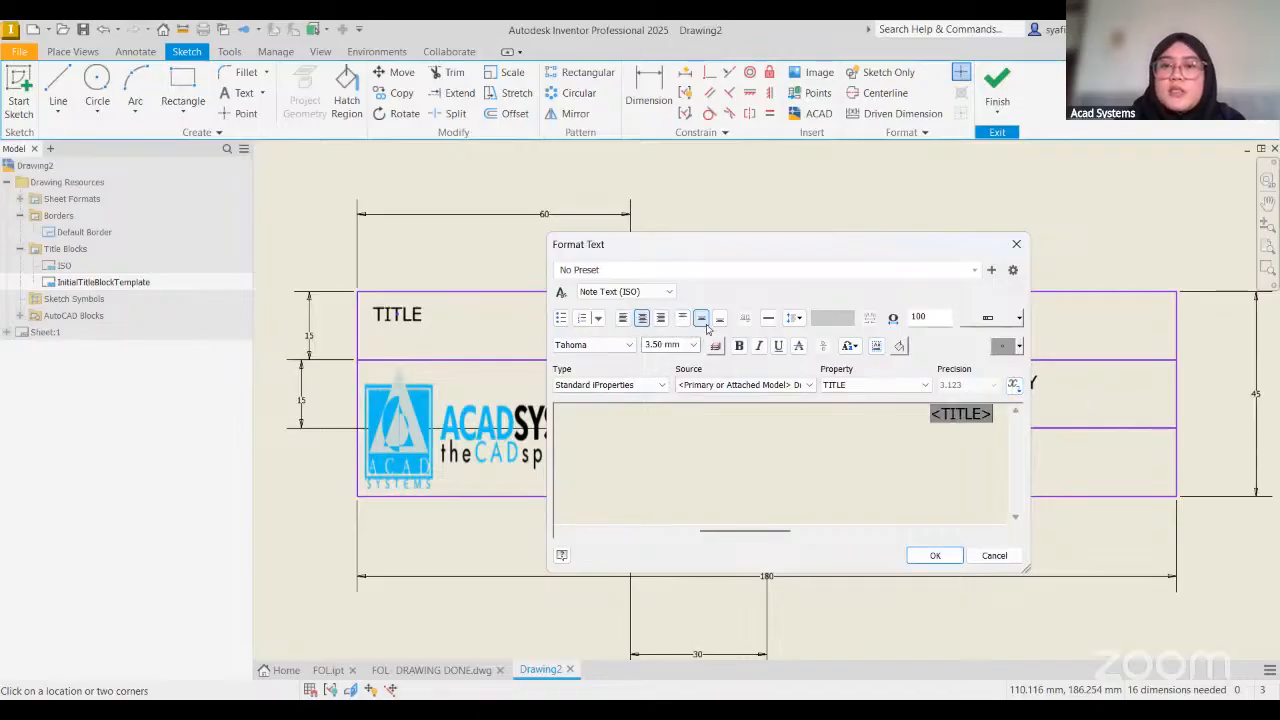
left_click(937, 556)
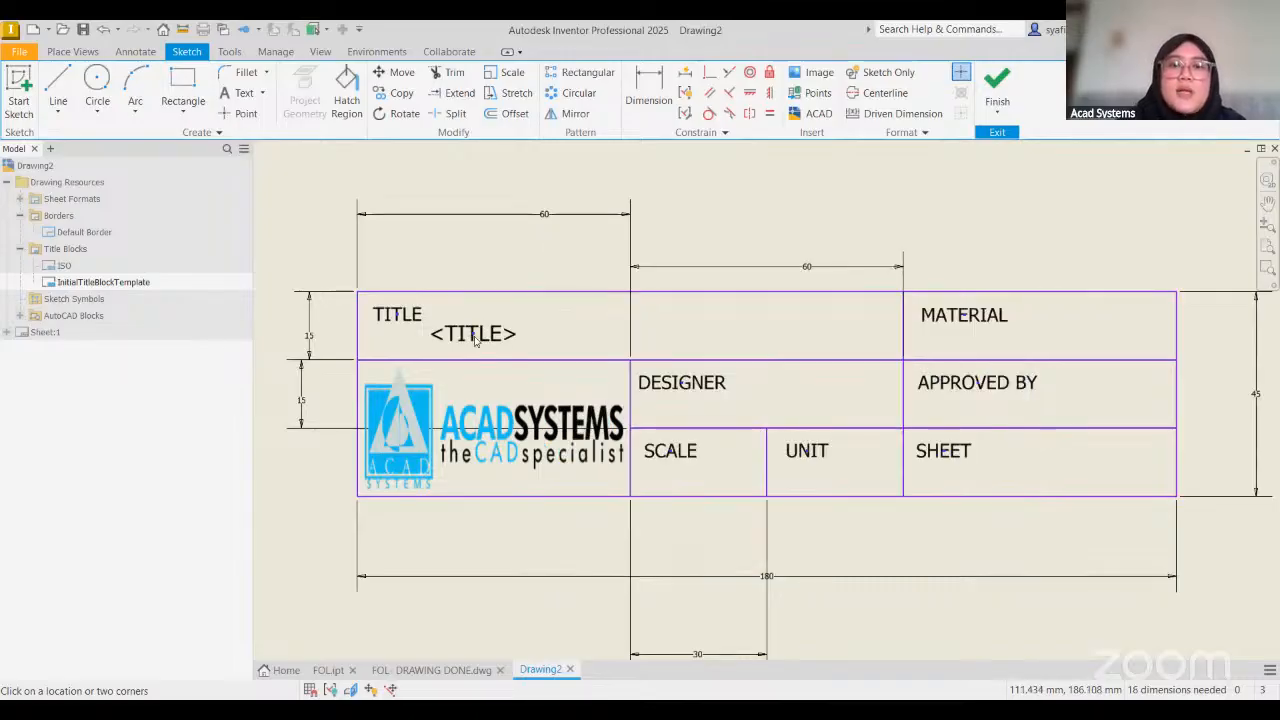
key("Escape")
left_click_drag(473, 333, 635, 334)
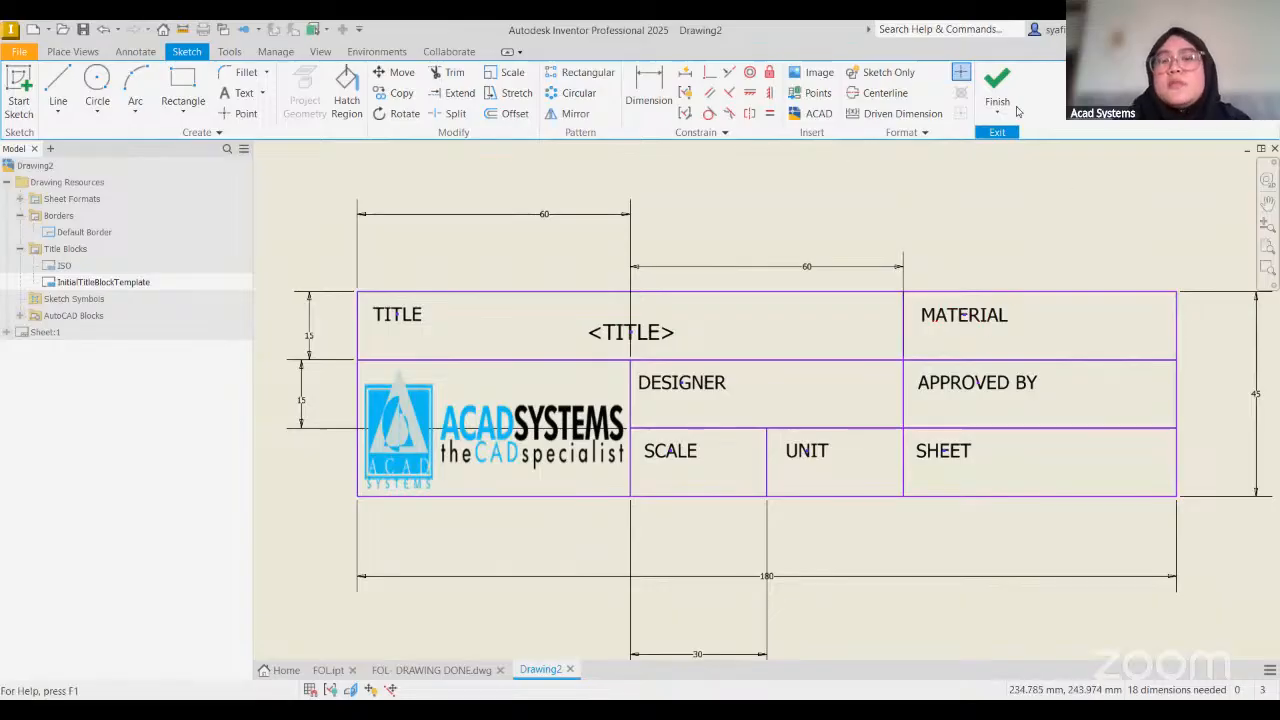
Add the standard iProperty APPEARANCE as centre- and middle-justified text under MATERIAL, and shift it fully inside its cell
left_click(240, 93)
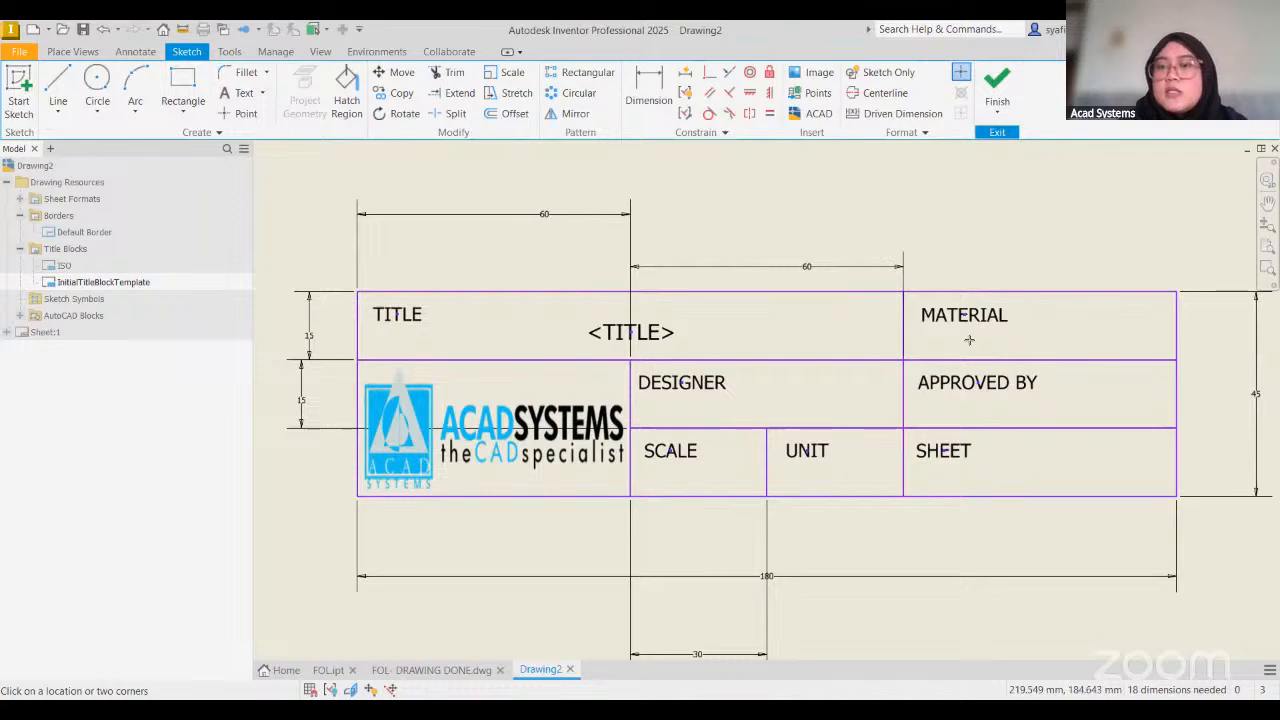
left_click(848, 418)
left_click(884, 385)
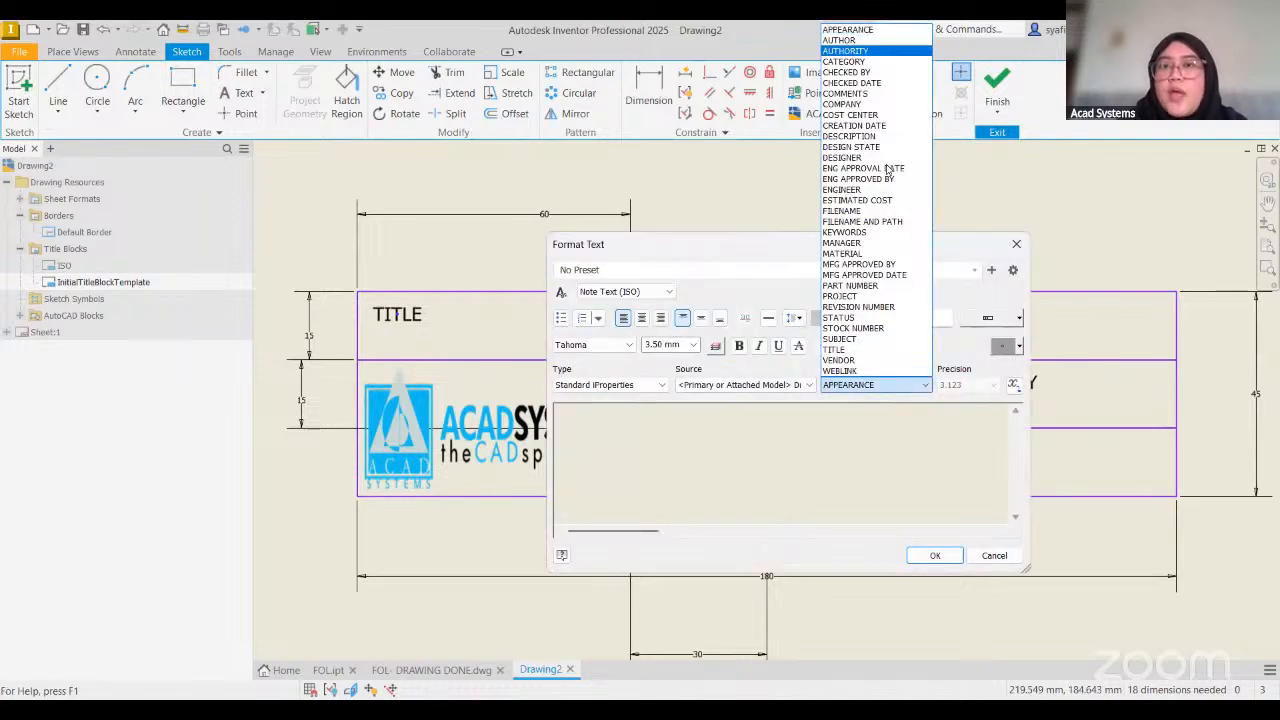
left_click(892, 411)
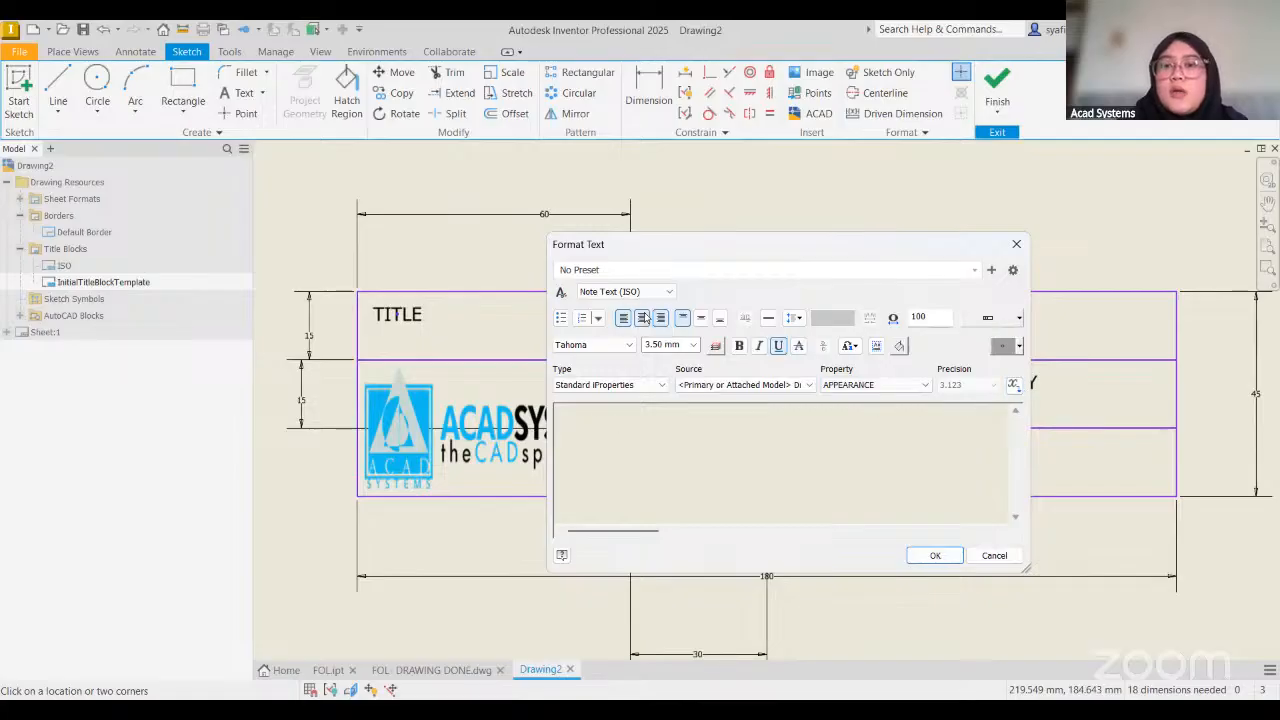
left_click(700, 317)
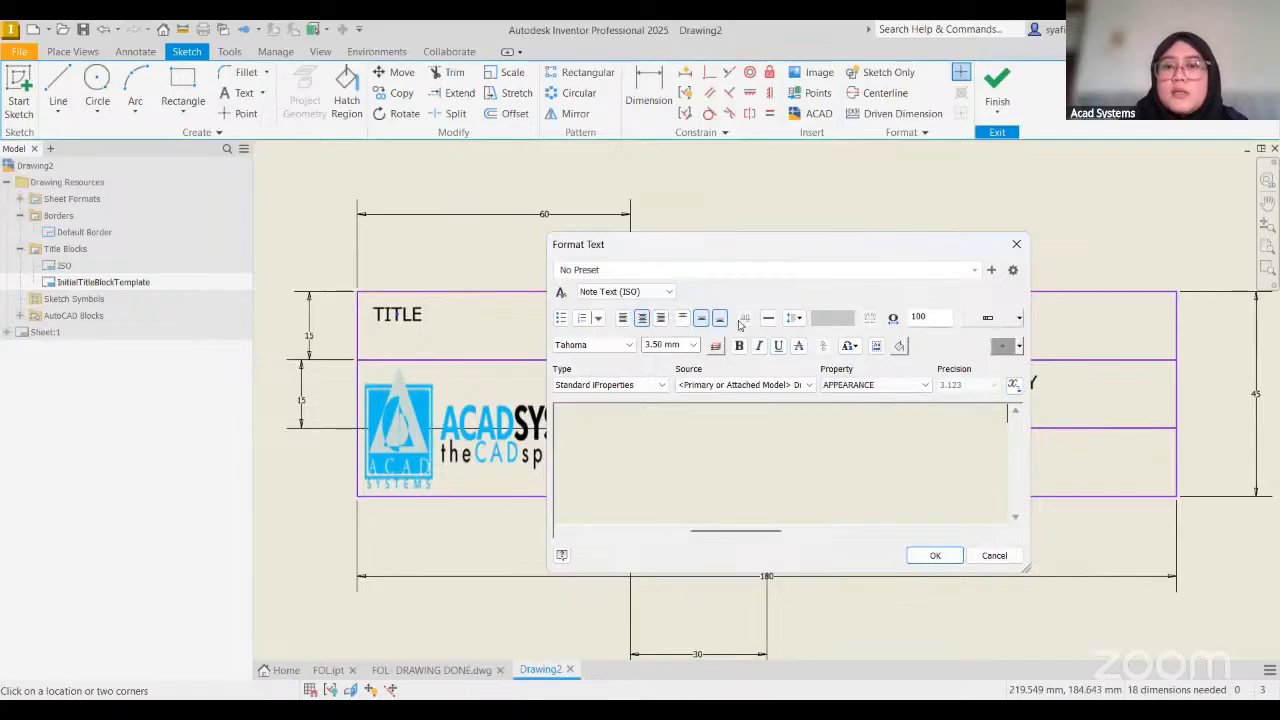
left_click(1013, 384)
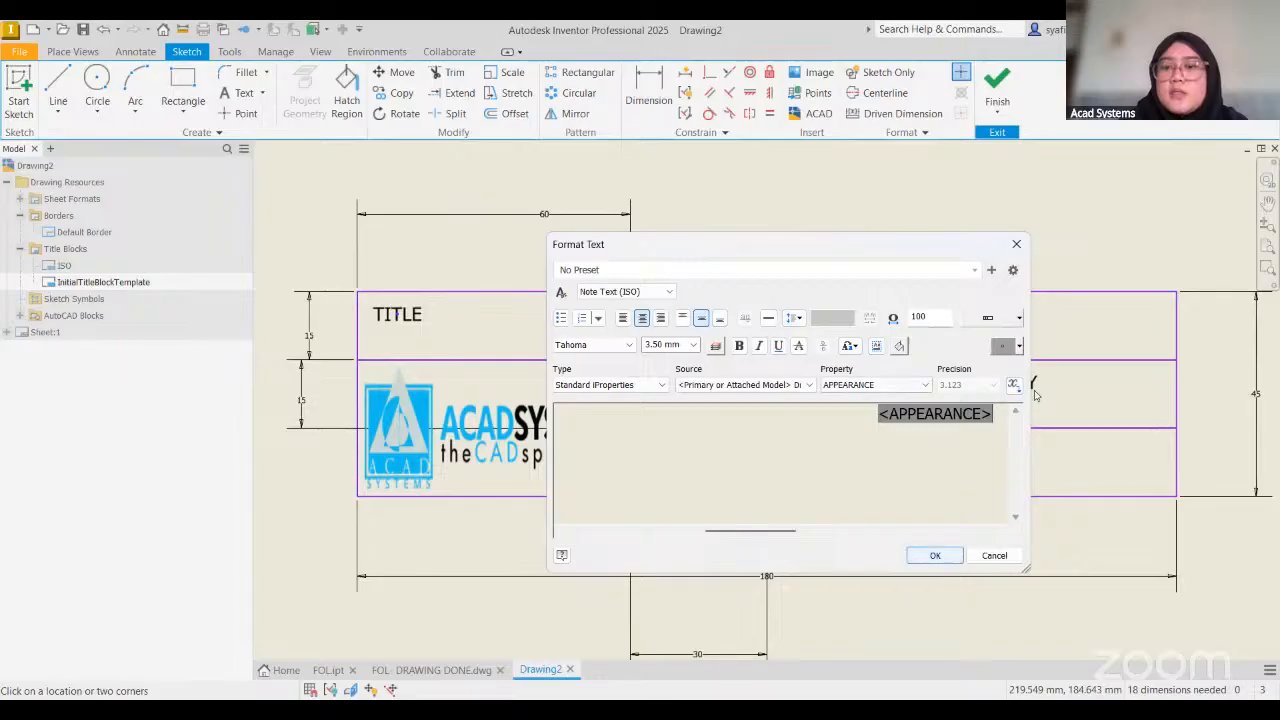
left_click(929, 559)
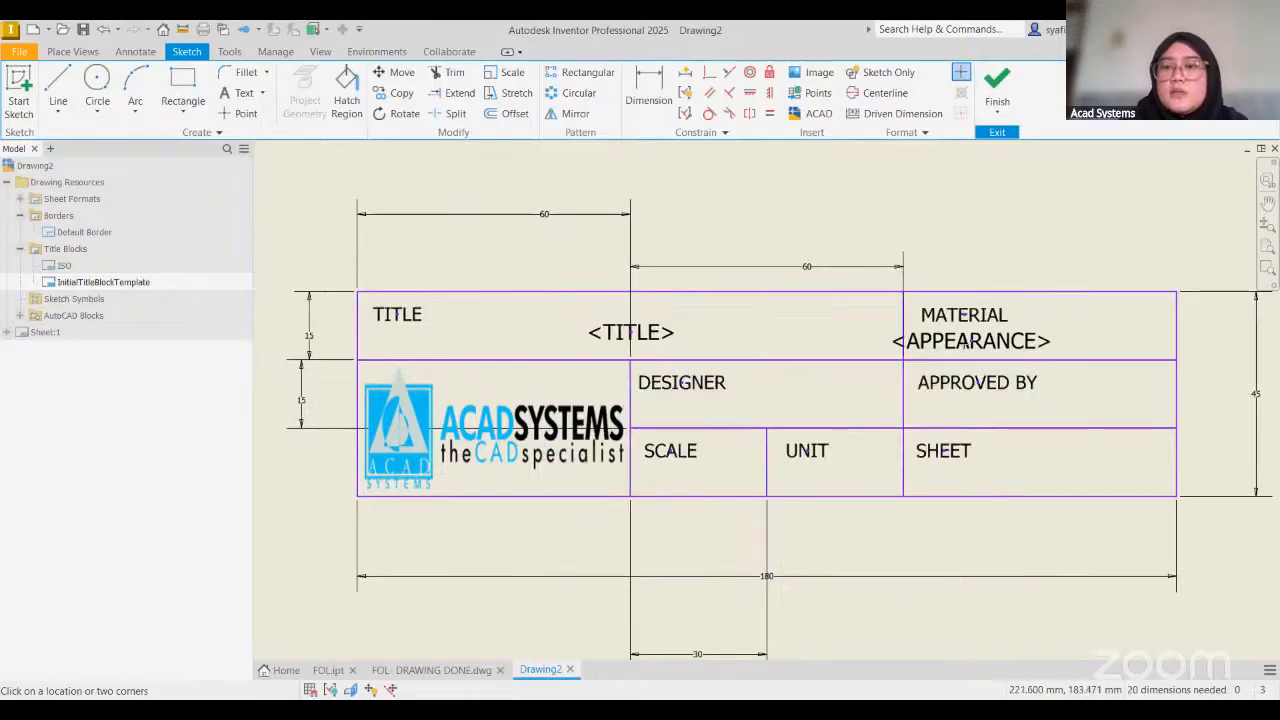
left_click_drag(995, 340, 1047, 340)
Add the standard iProperty ENG APPROVED BY as centre- and middle-justified text below the DESIGNER label
key("t")
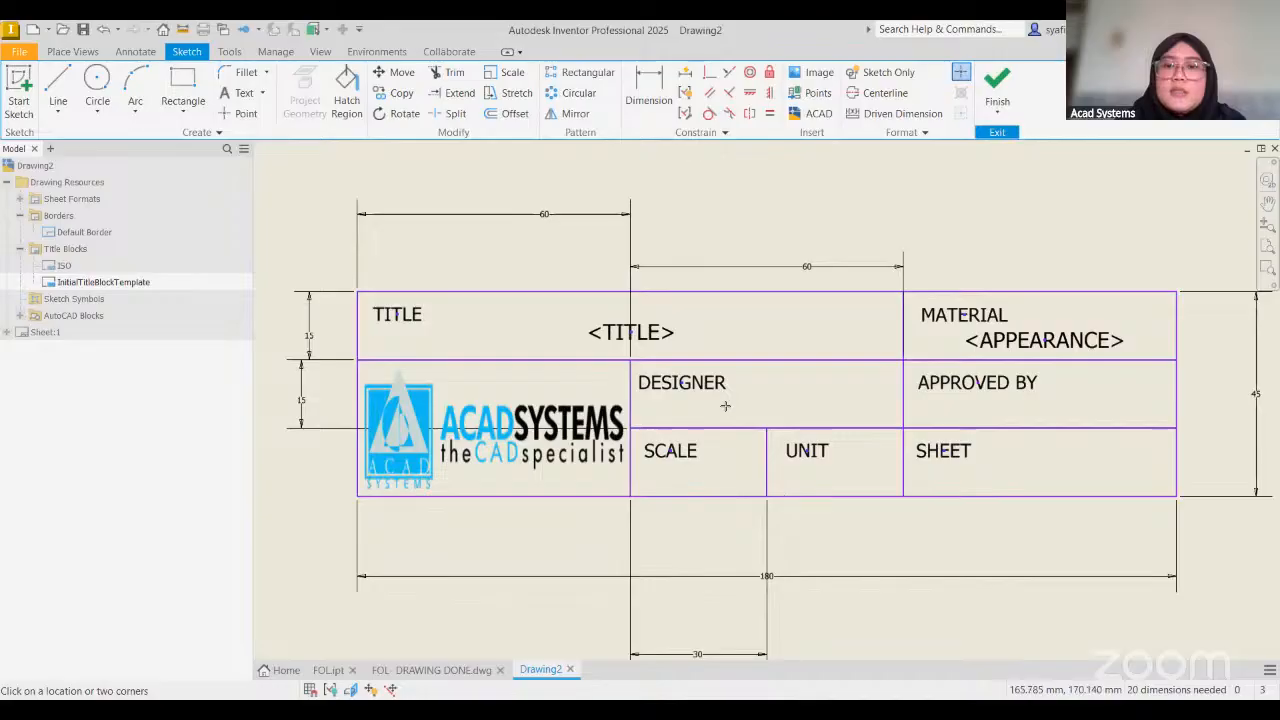
left_click(813, 388)
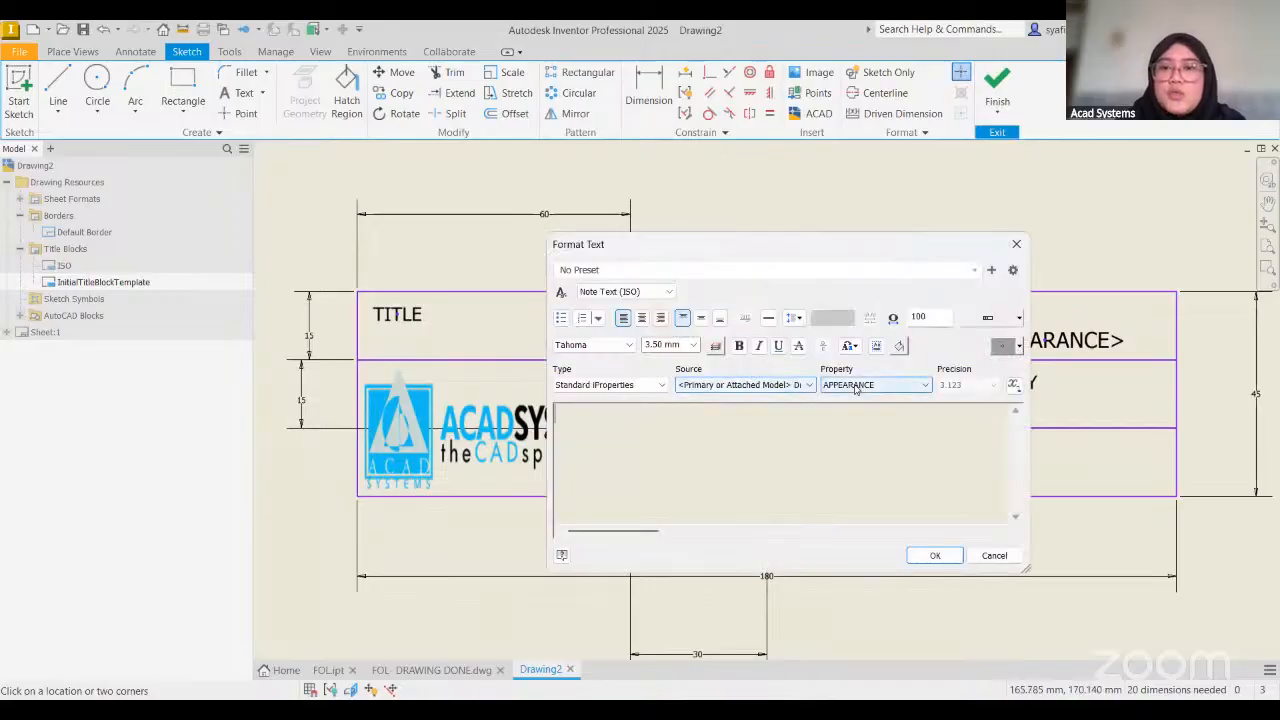
left_click(855, 388)
key("Down")
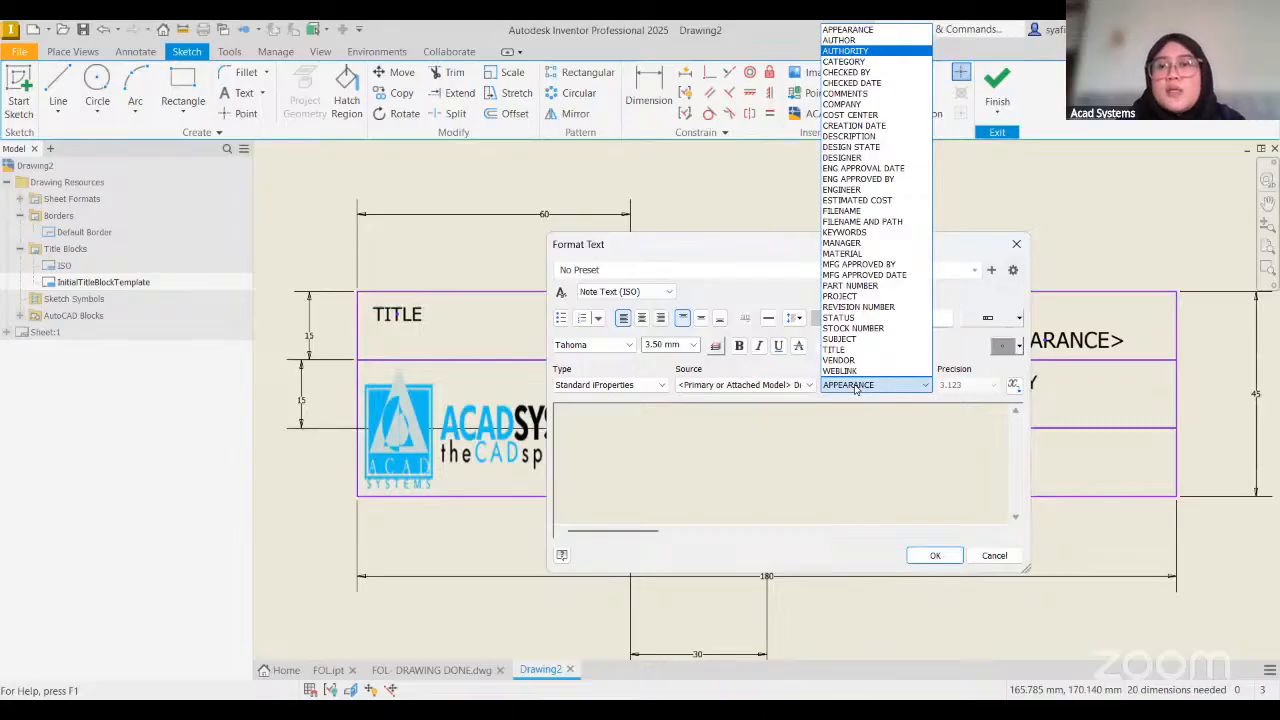
key("Down")
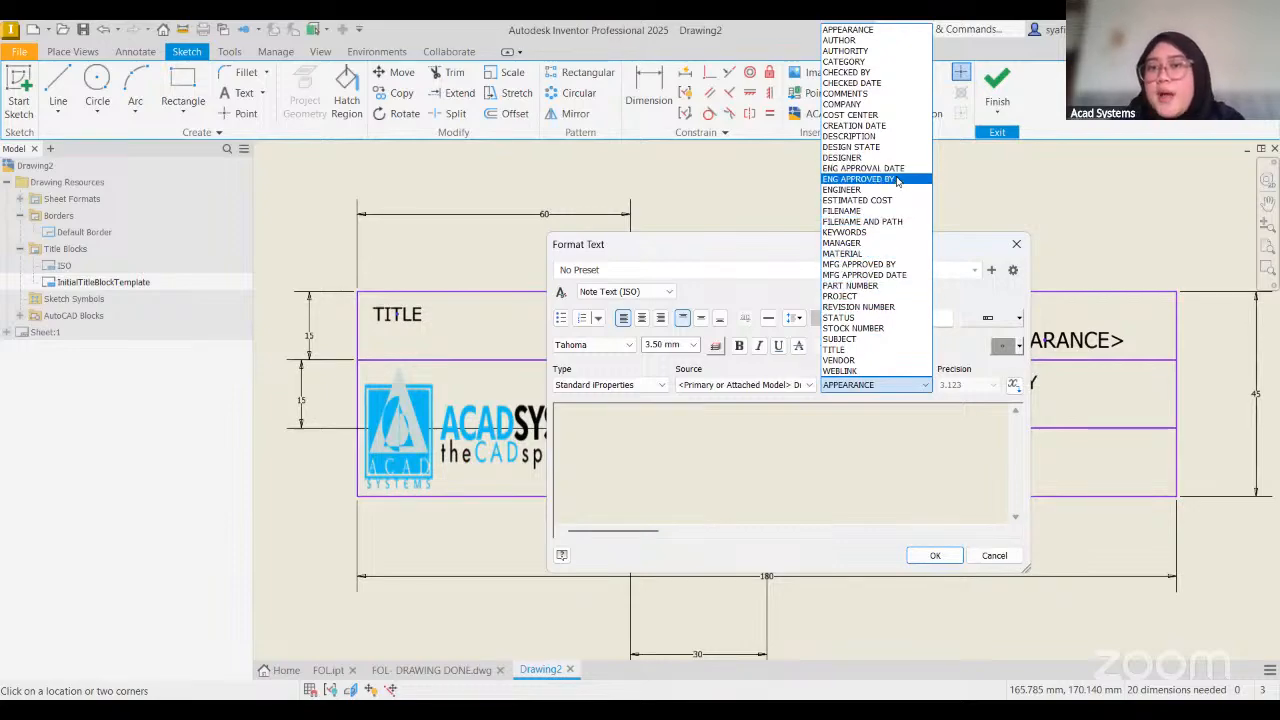
left_click(866, 179)
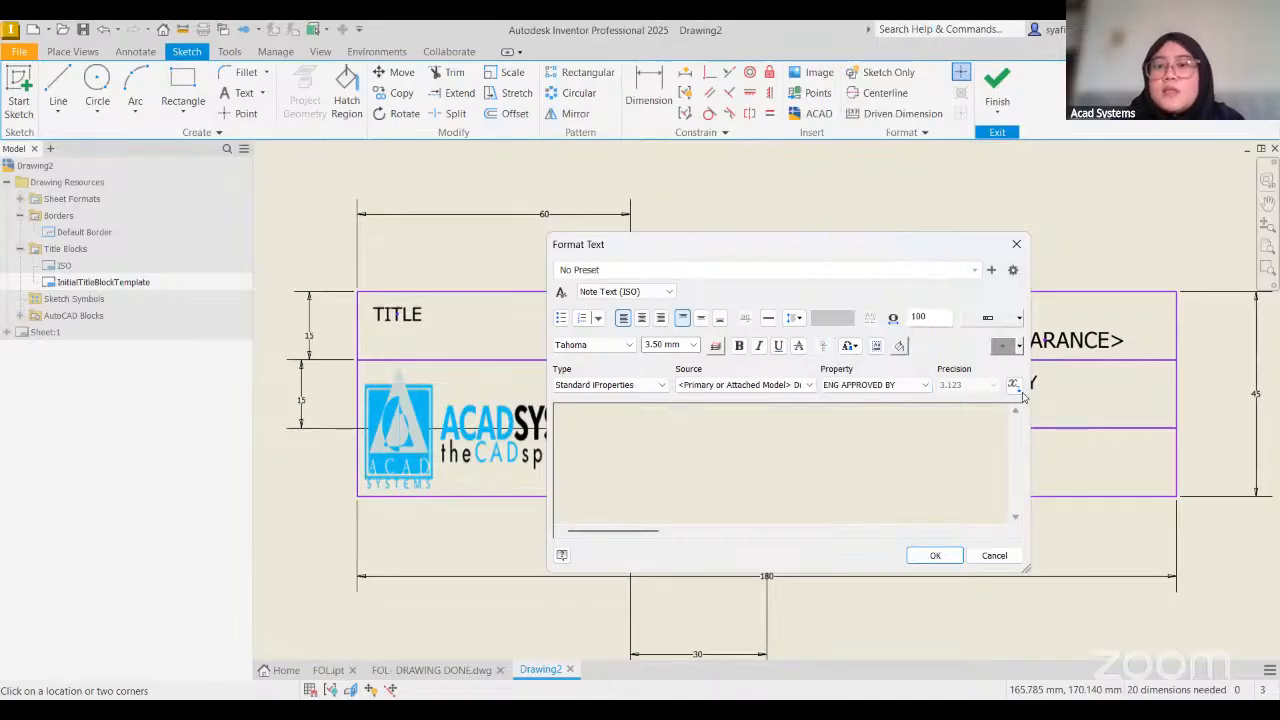
left_click(1013, 386)
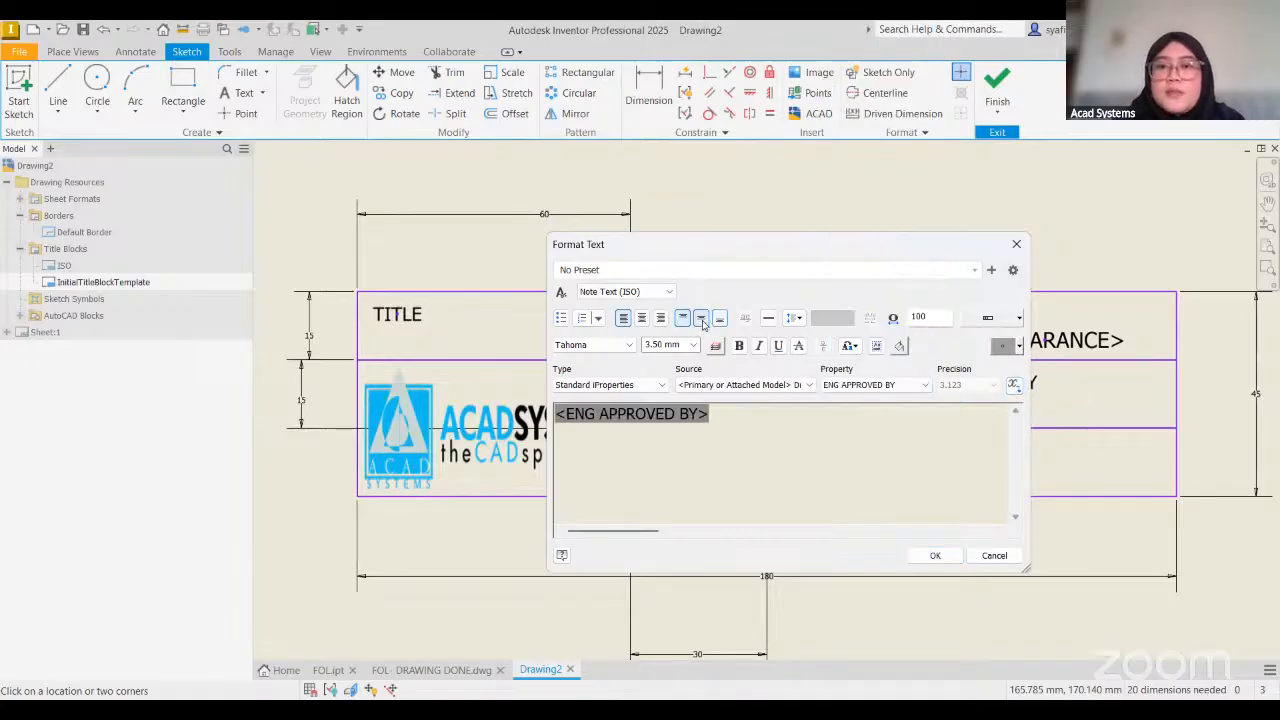
left_click(642, 318)
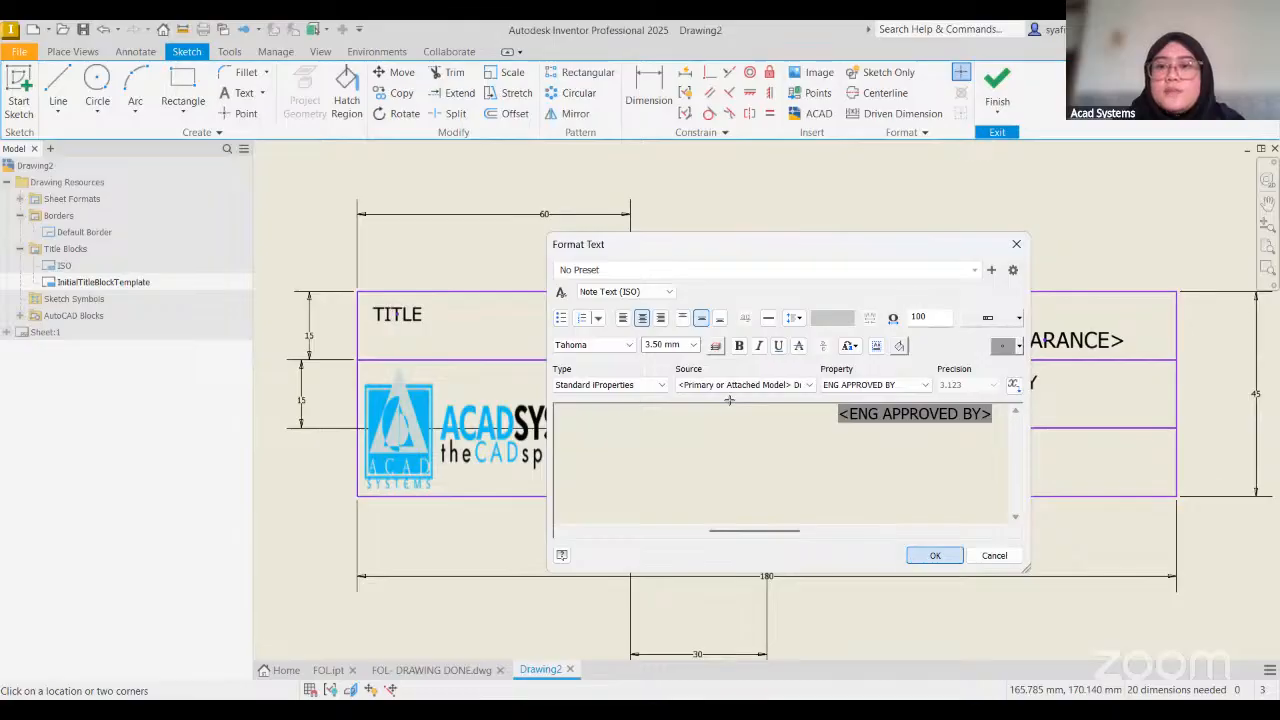
left_click(935, 555)
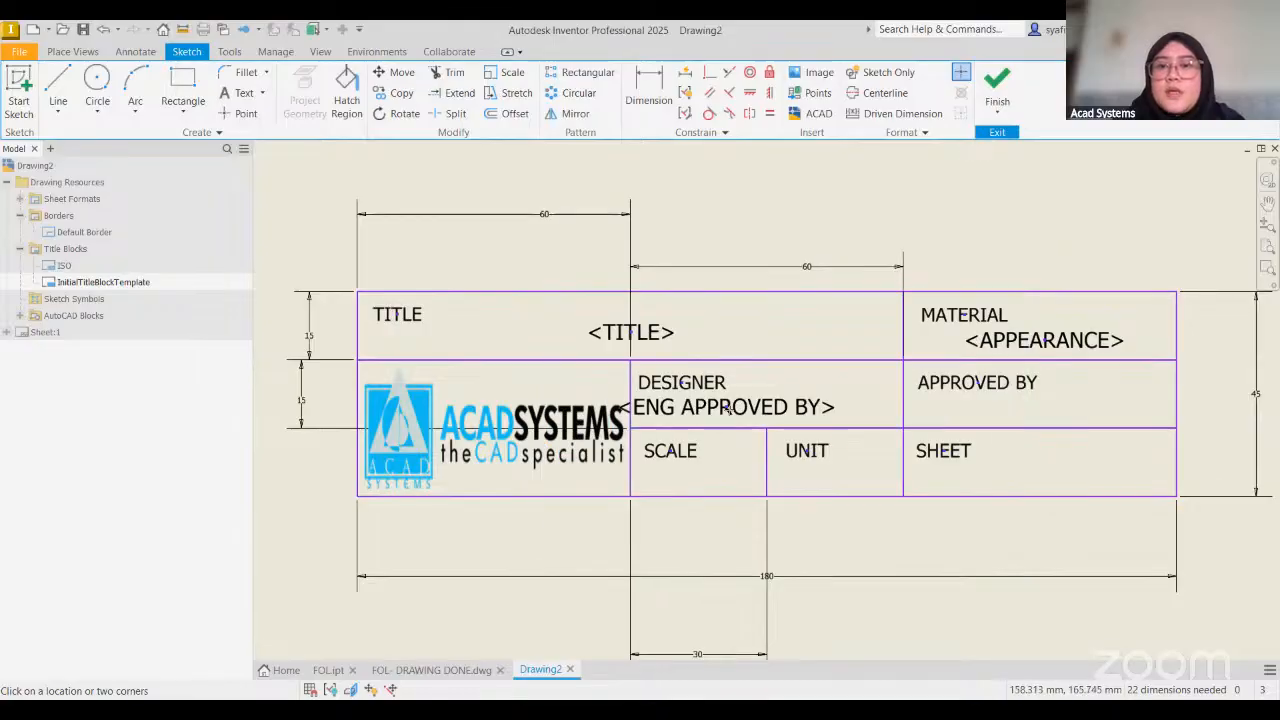
Replace the property field in the text below the DESIGNER label with the DESIGNER iProperty
left_click(244, 92)
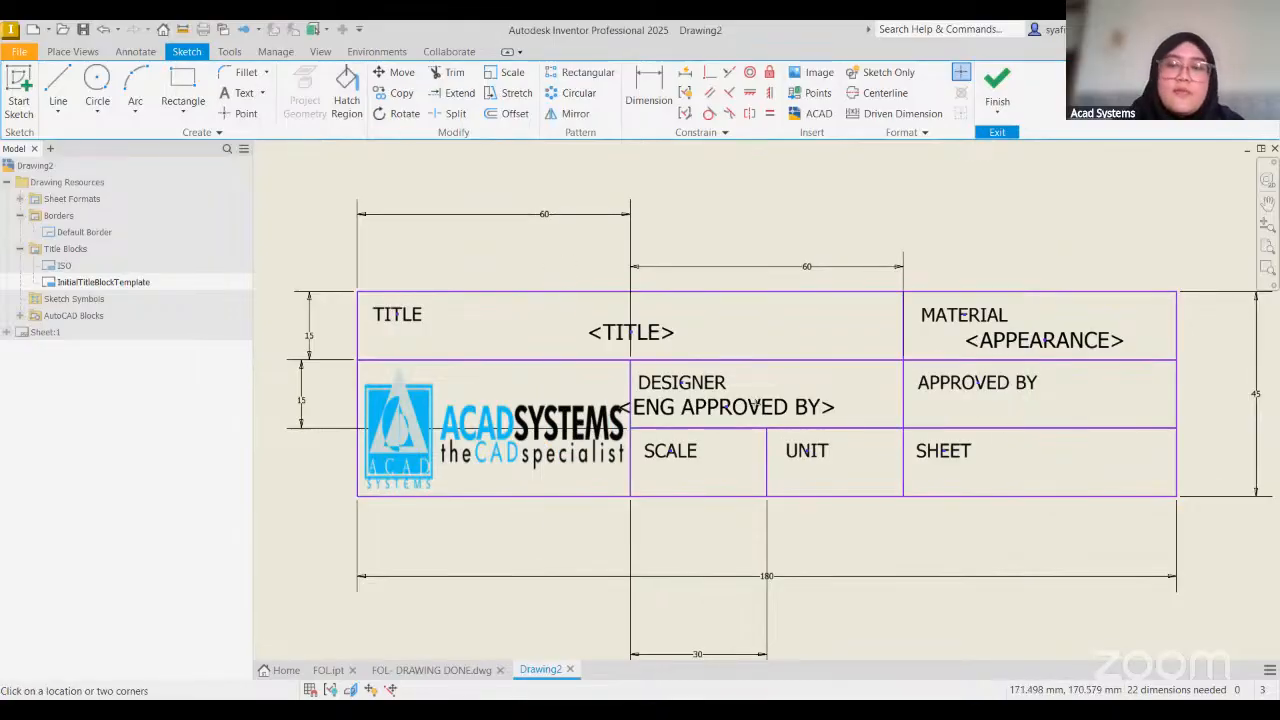
key("Escape")
left_click(768, 406)
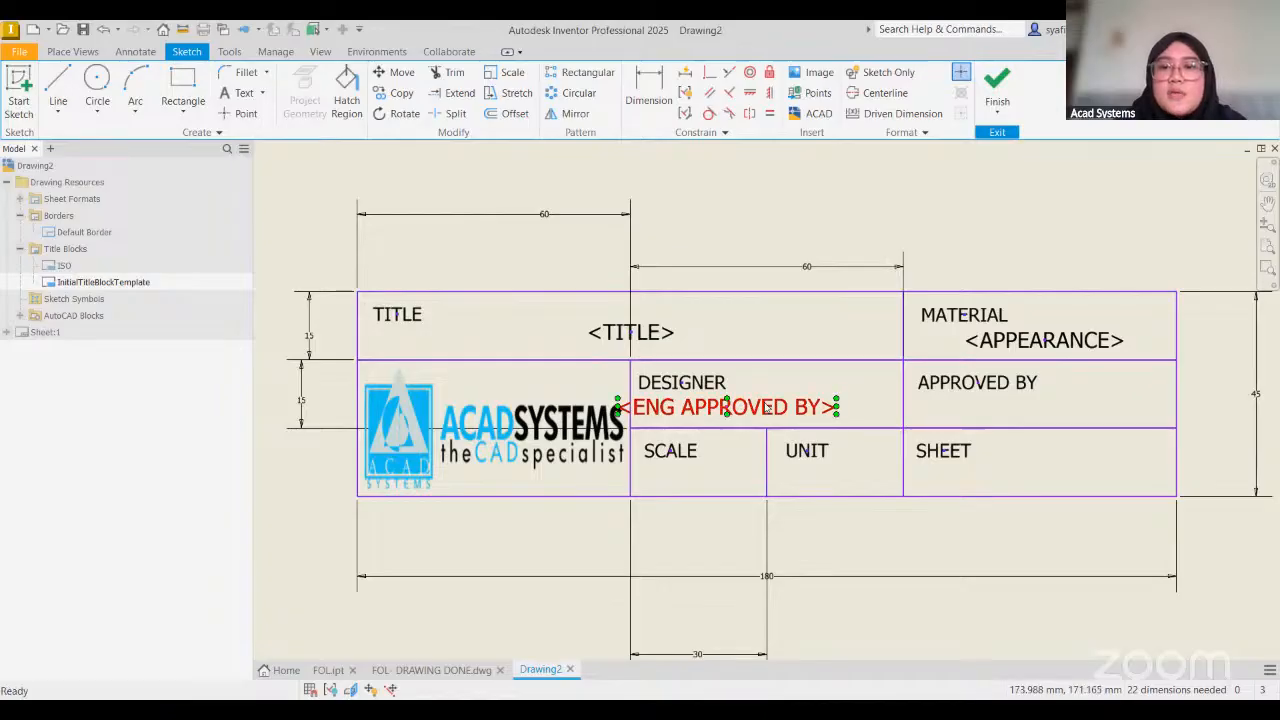
left_click(936, 415)
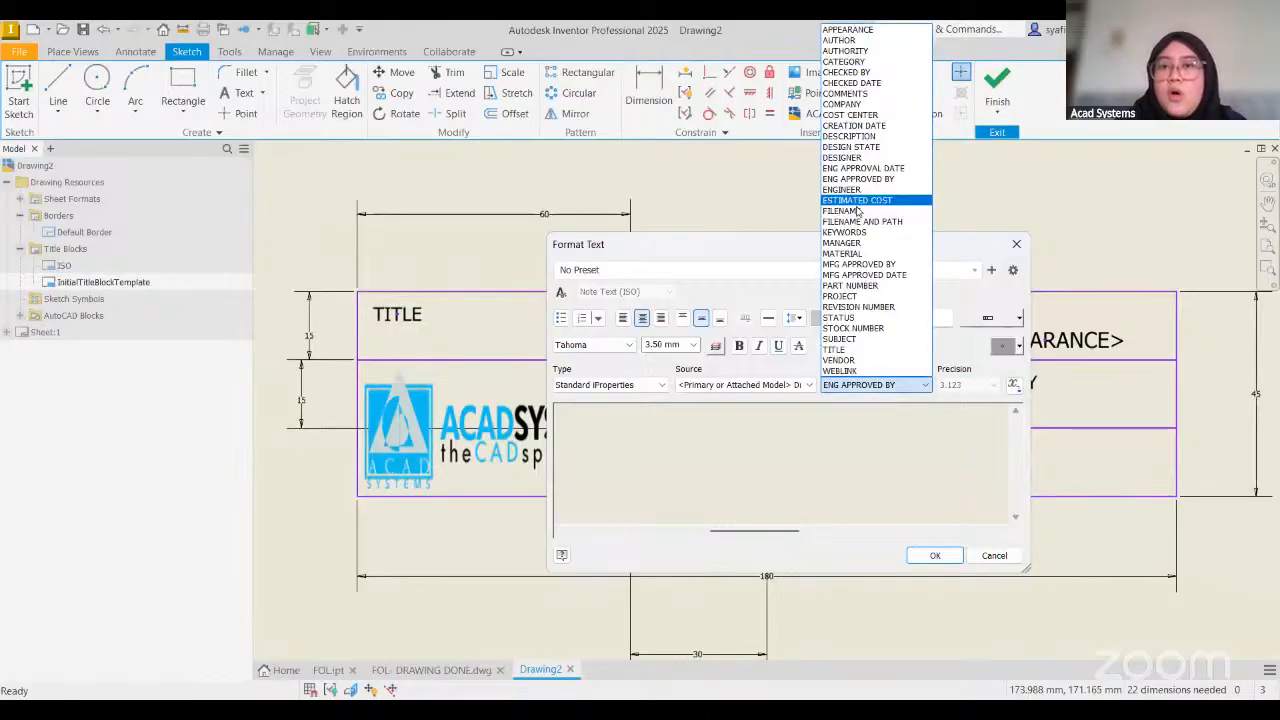
left_click(848, 162)
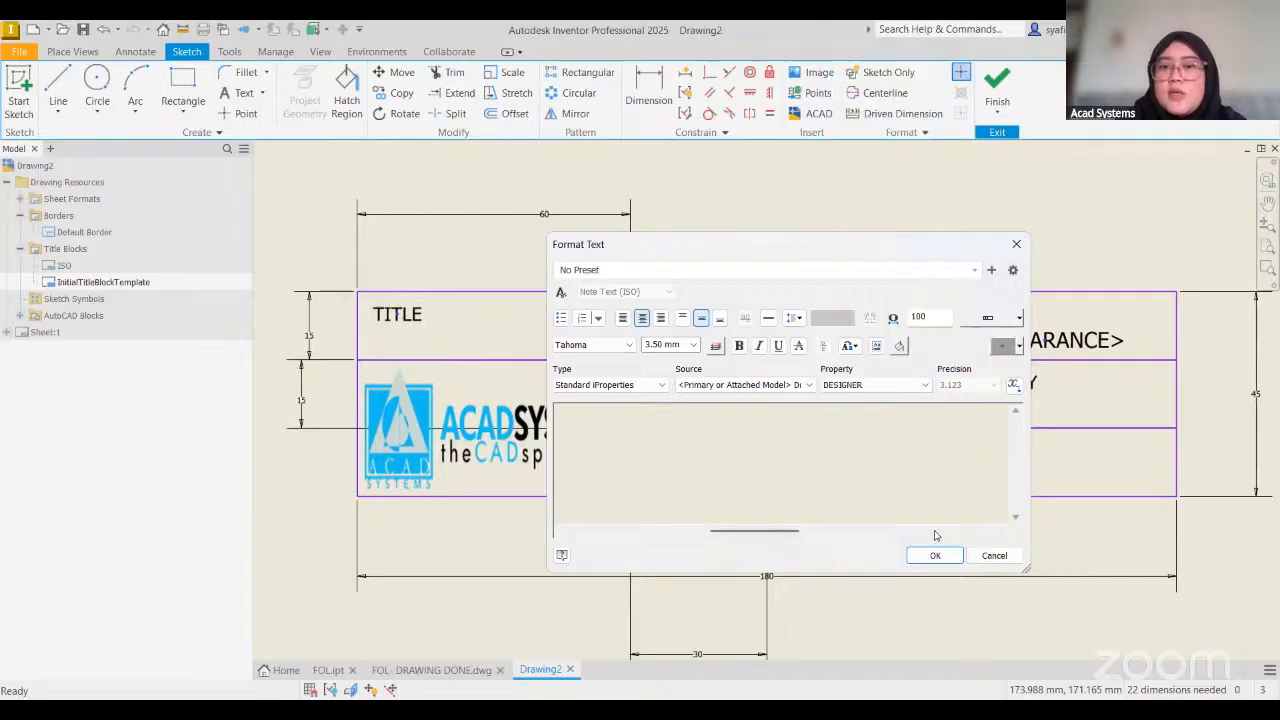
left_click(1013, 384)
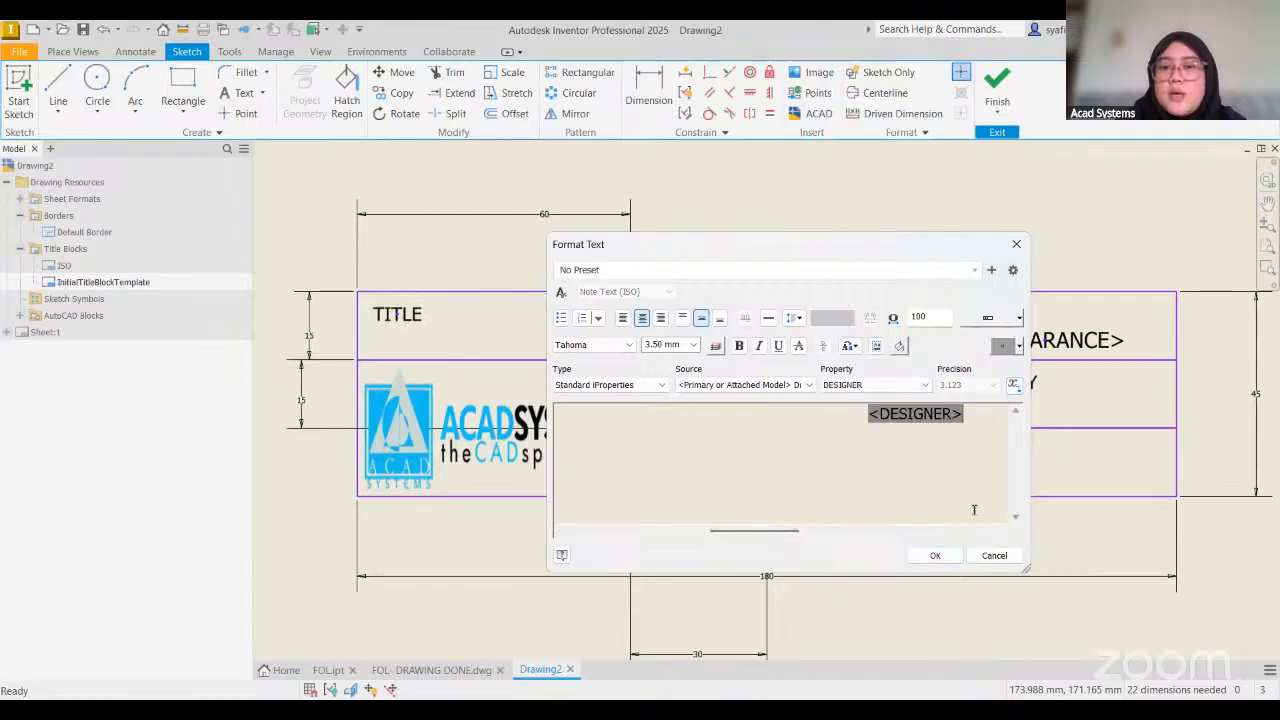
left_click(935, 557)
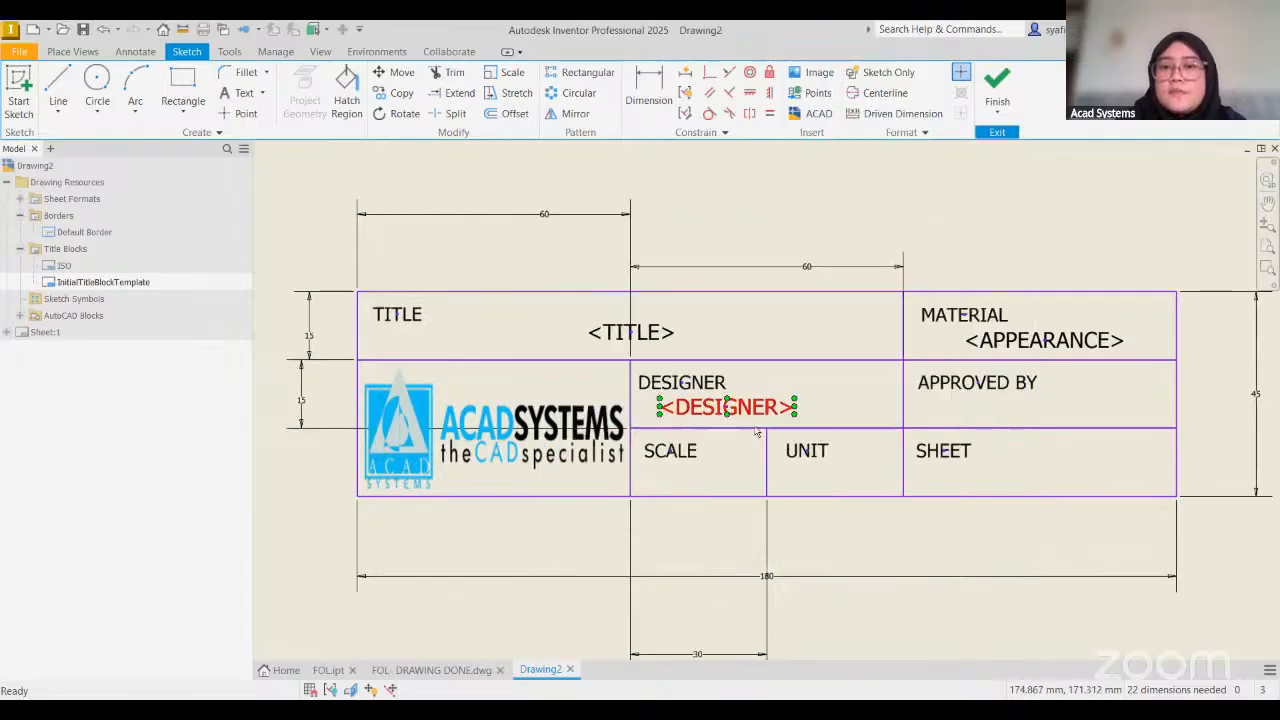
Add the standard iProperty ENG APPROVED BY as centre- and middle-justified text below the APPROVED BY label
left_click(246, 96)
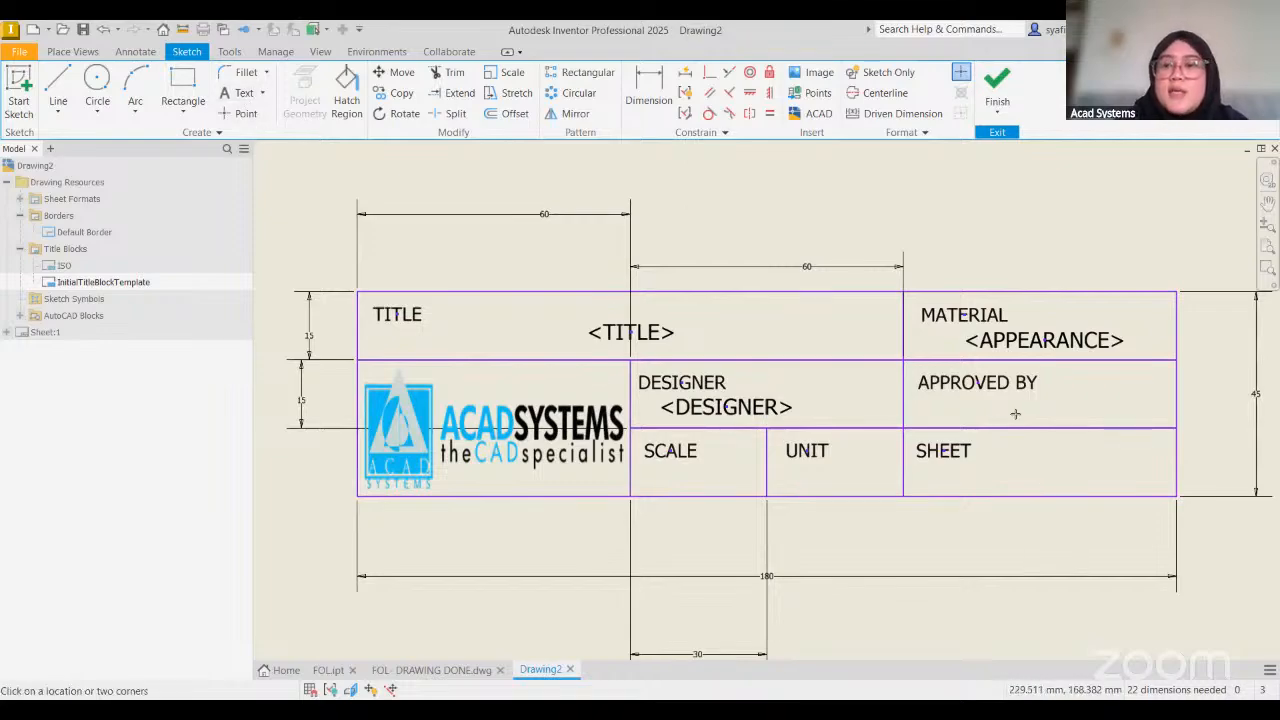
left_click(970, 372)
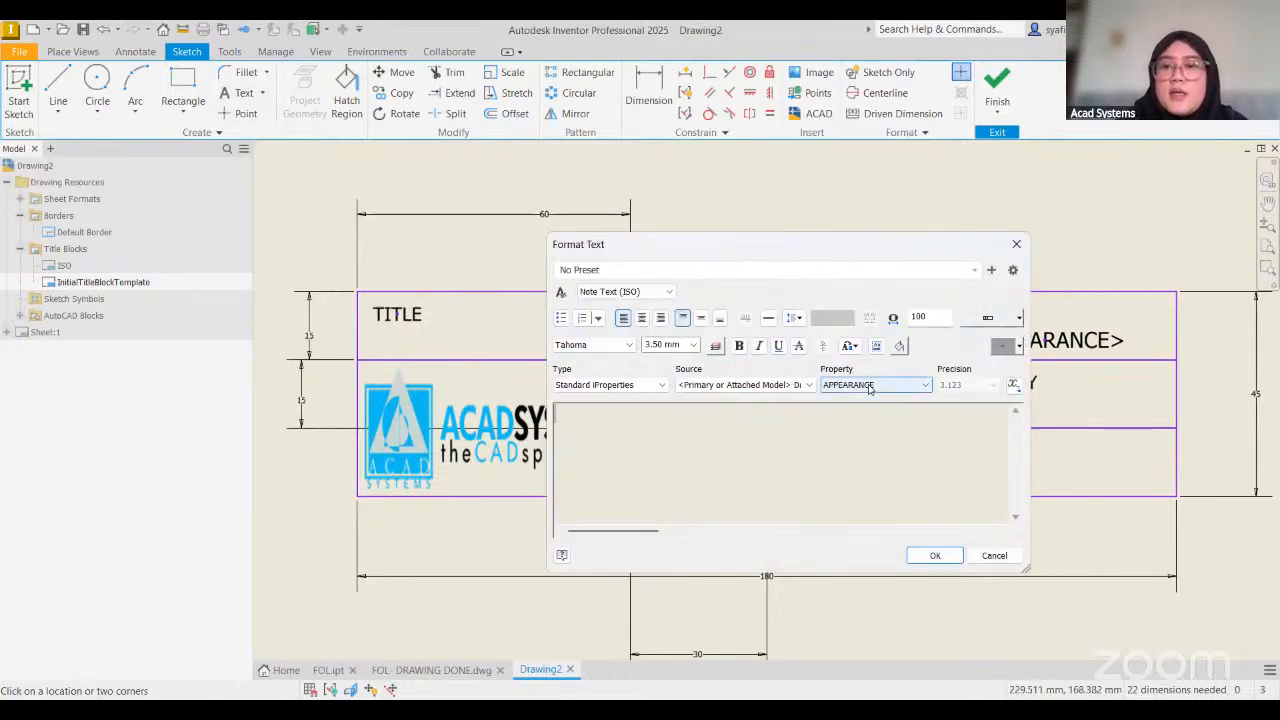
left_click(875, 385)
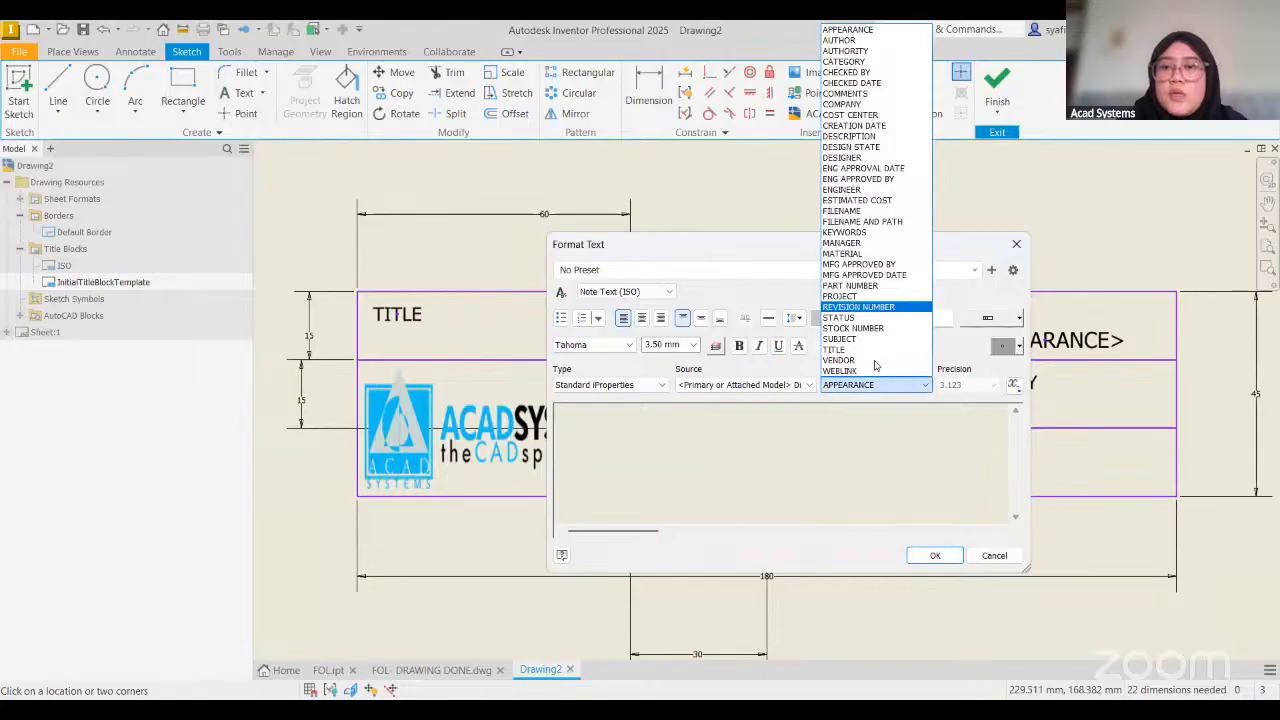
left_click(898, 179)
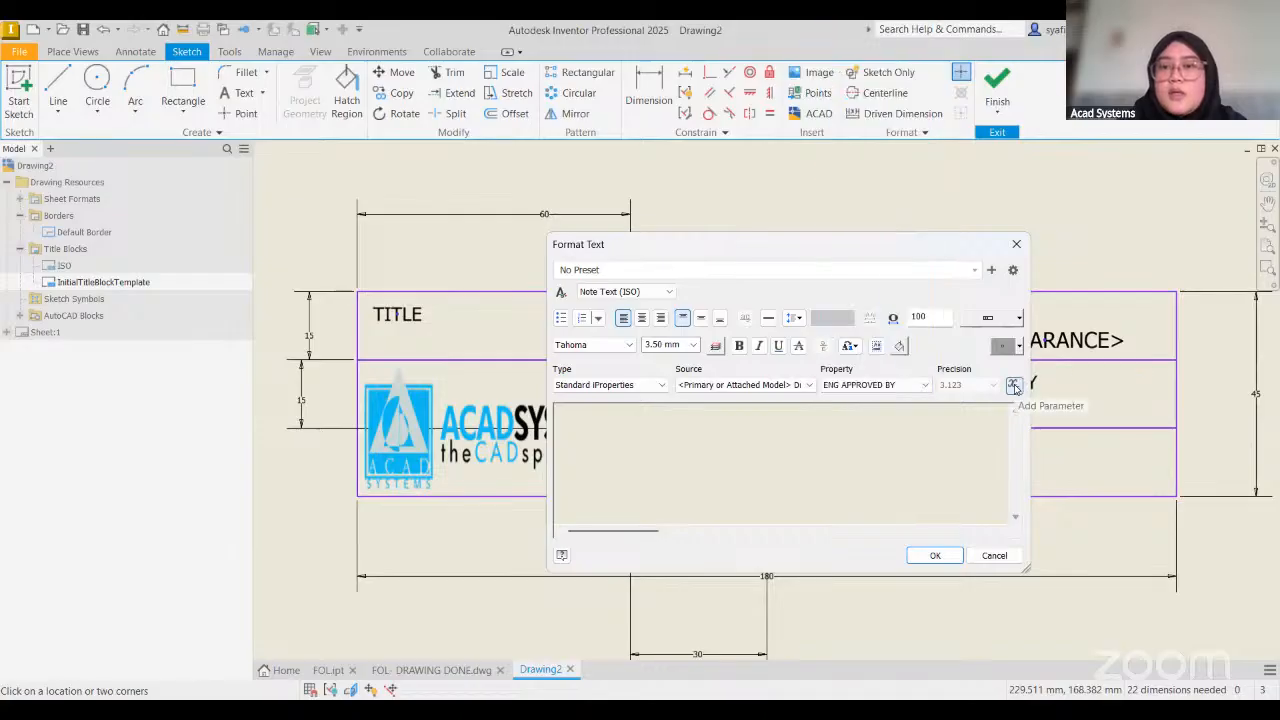
left_click(1014, 387)
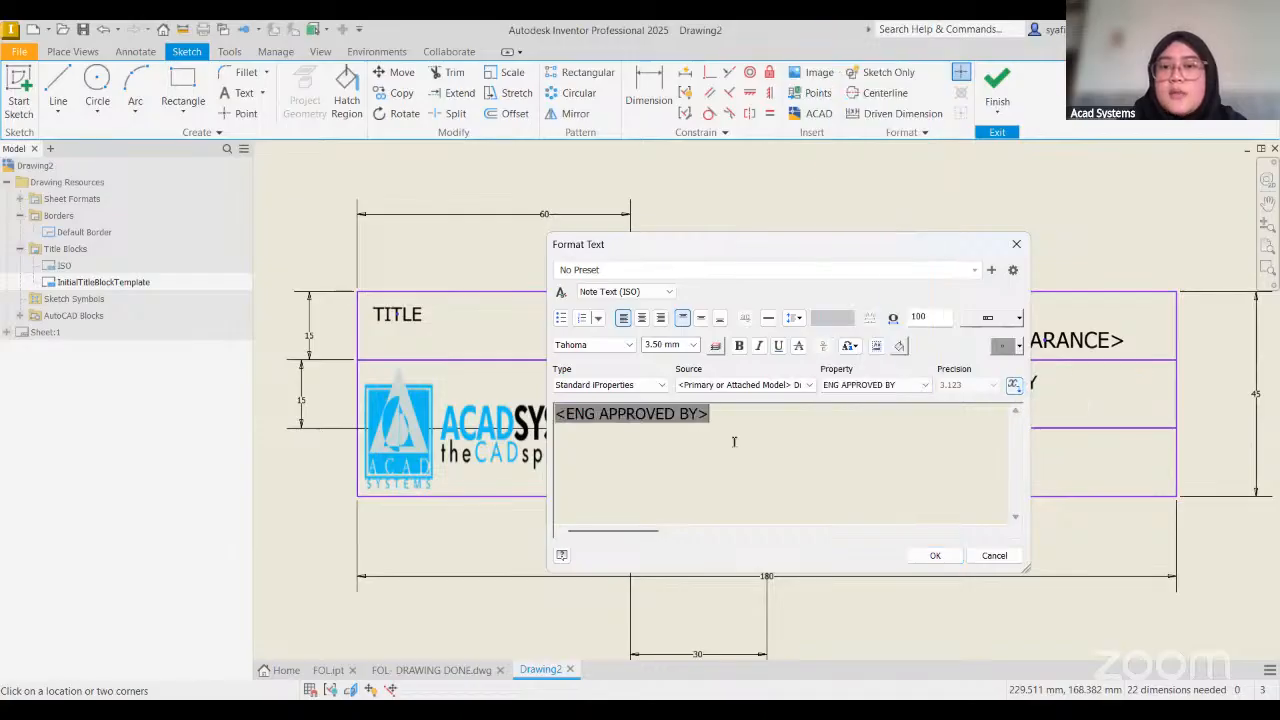
left_click(644, 319)
left_click(702, 319)
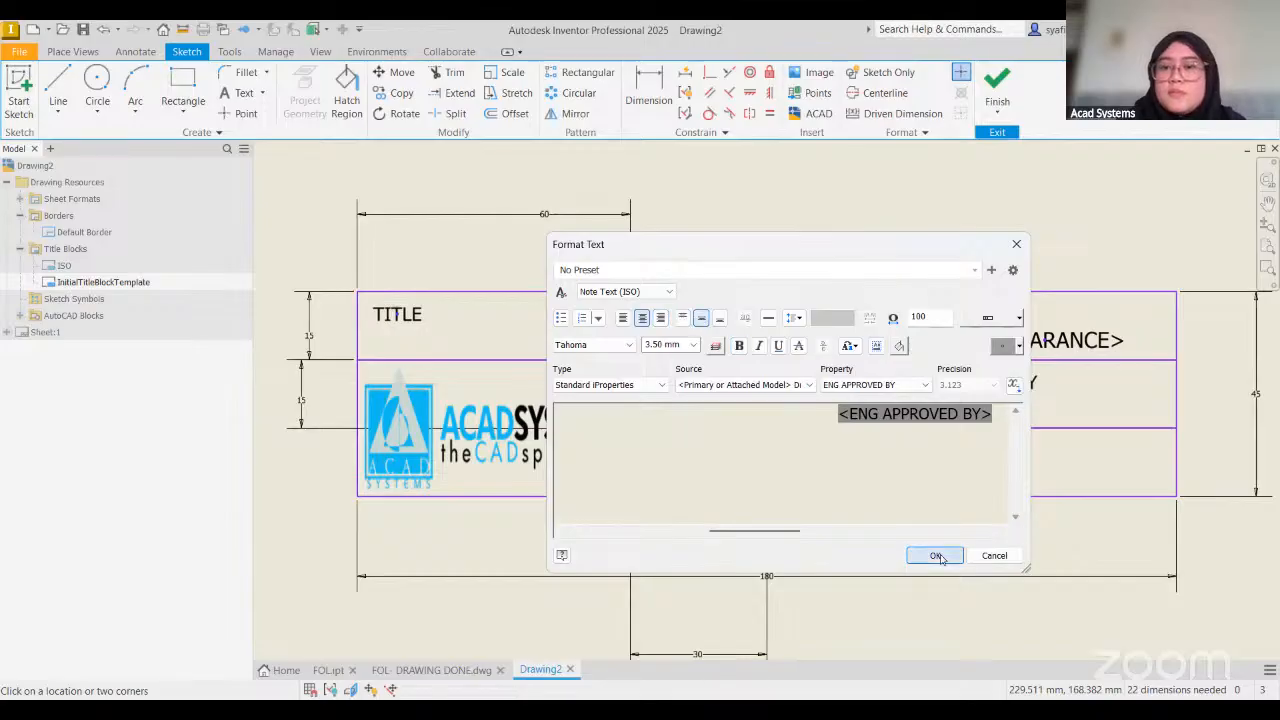
left_click(936, 556)
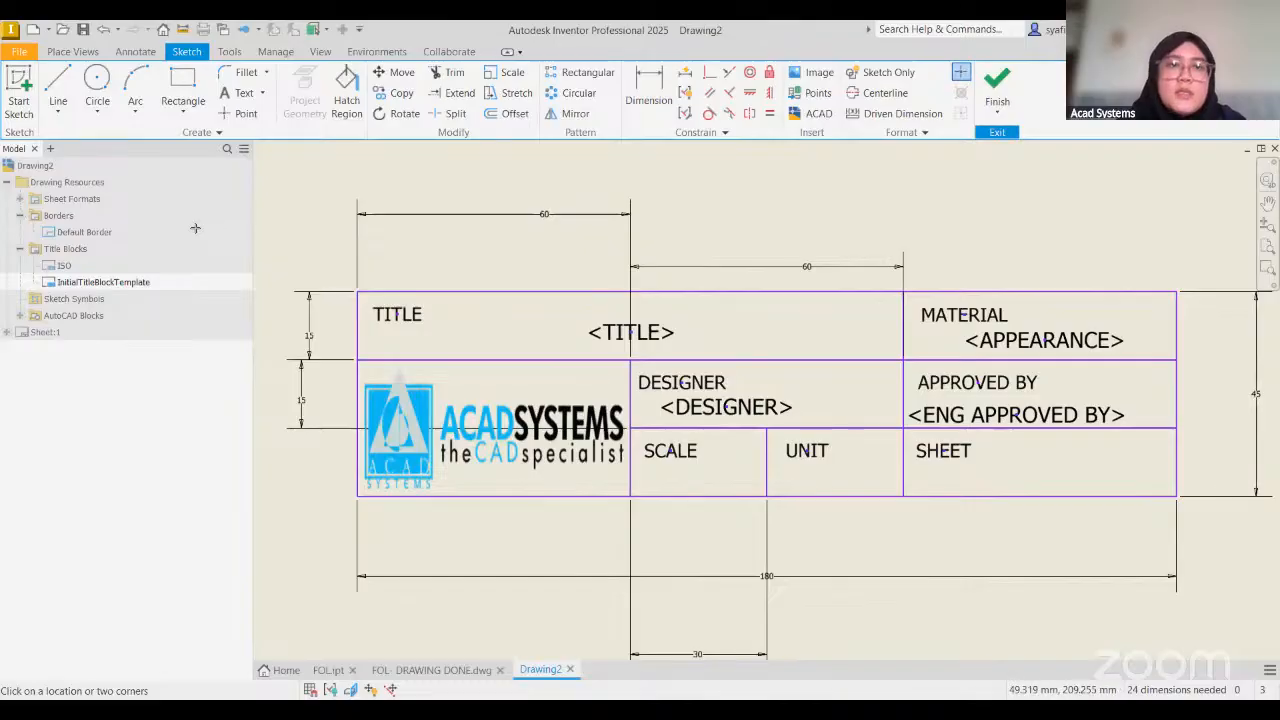
Add the sheet property Initial View Scale as centre- and middle-justified text below the SCALE label
left_click(672, 474)
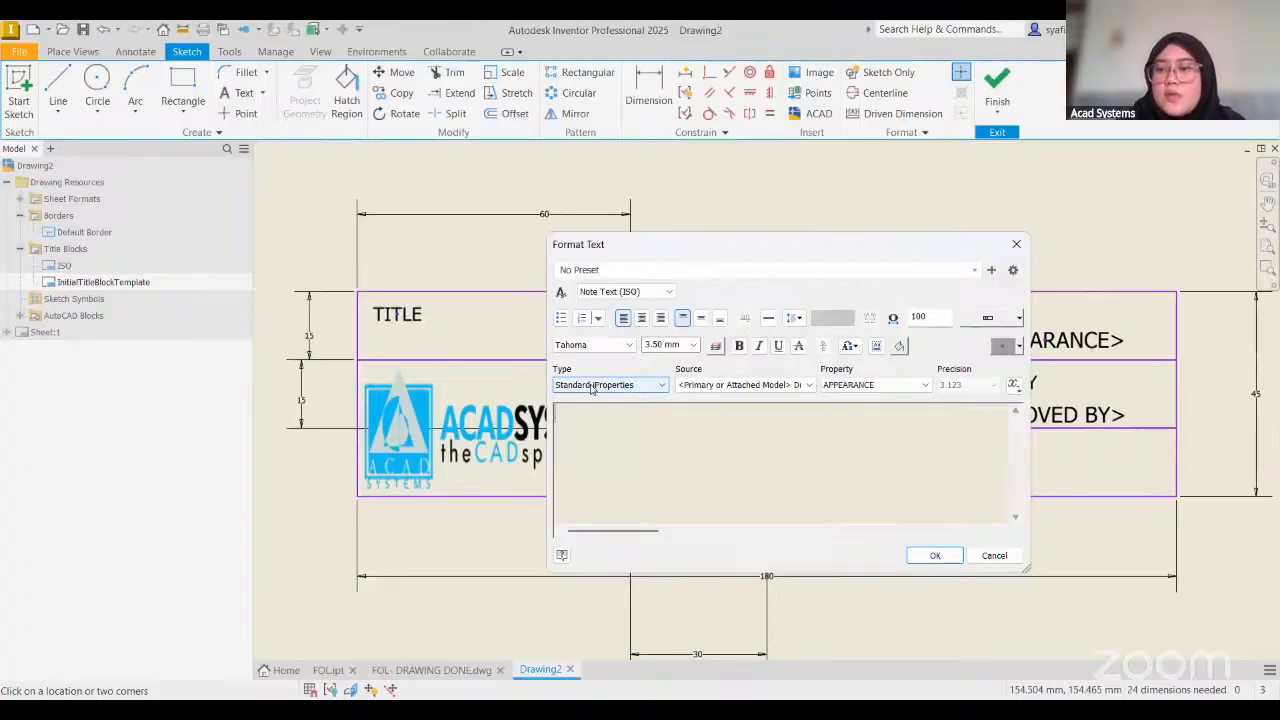
left_click(591, 385)
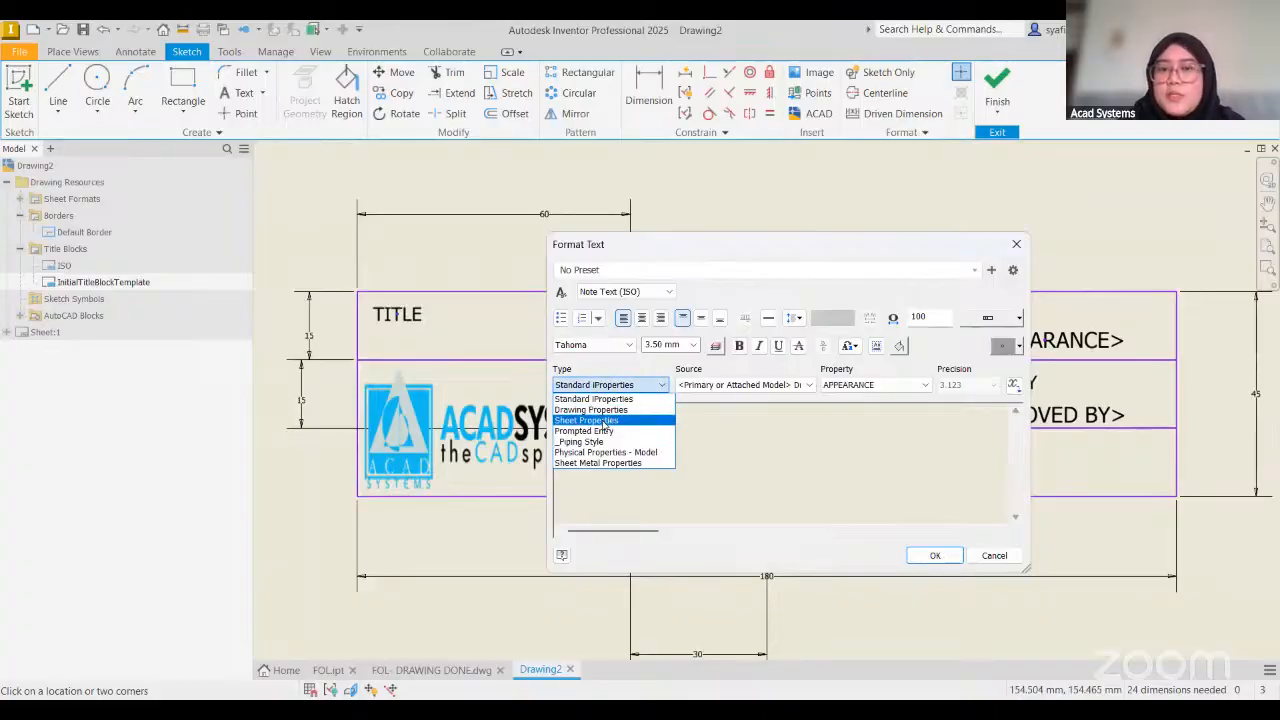
left_click(590, 420)
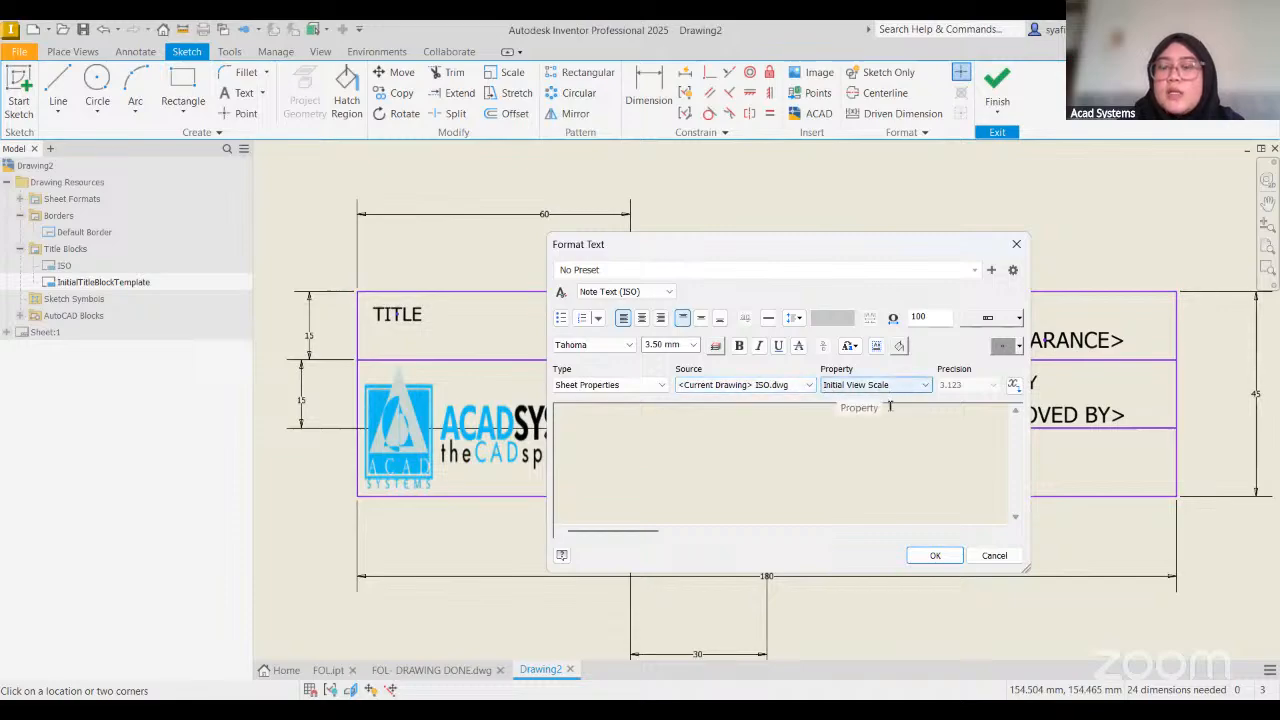
left_click(1013, 385)
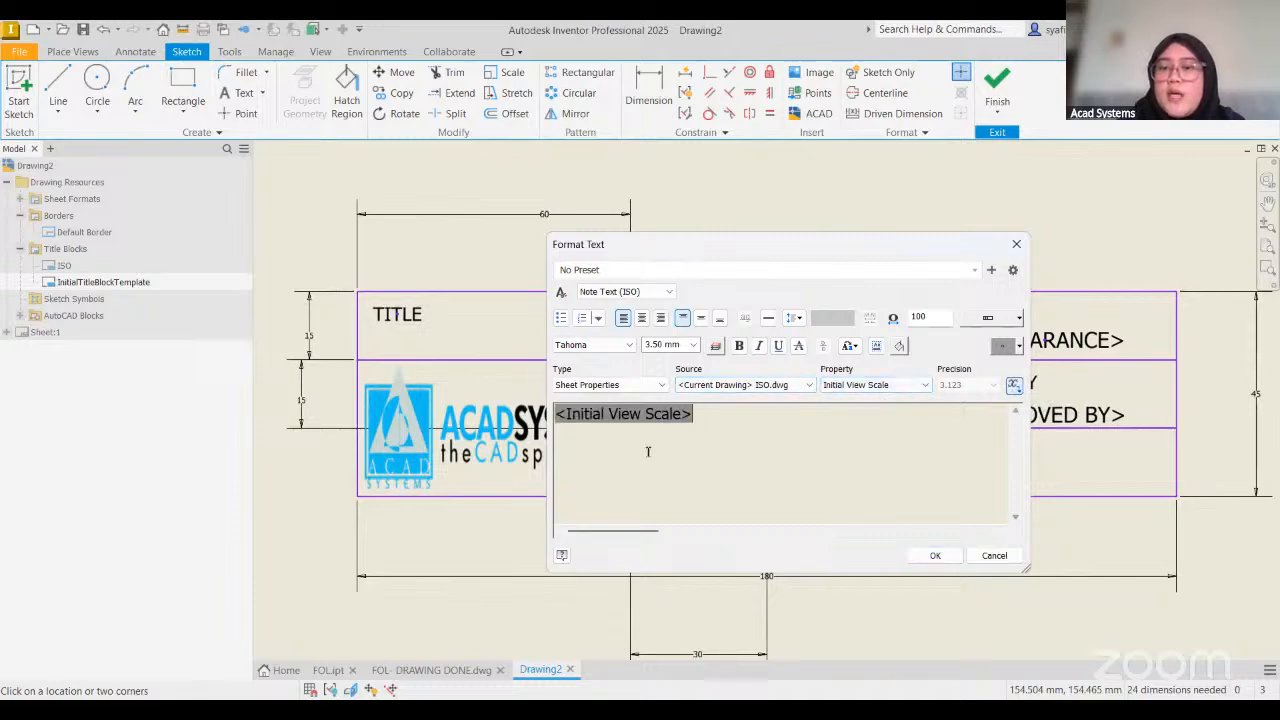
left_click(642, 317)
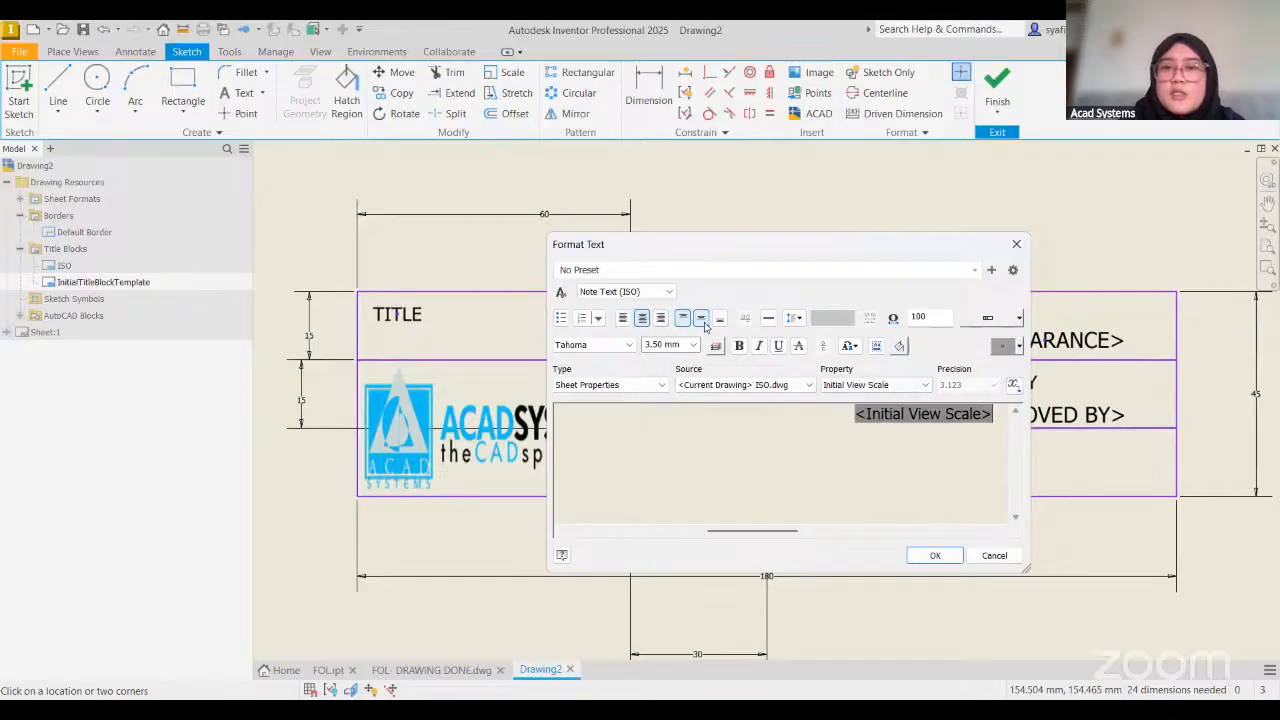
left_click(703, 319)
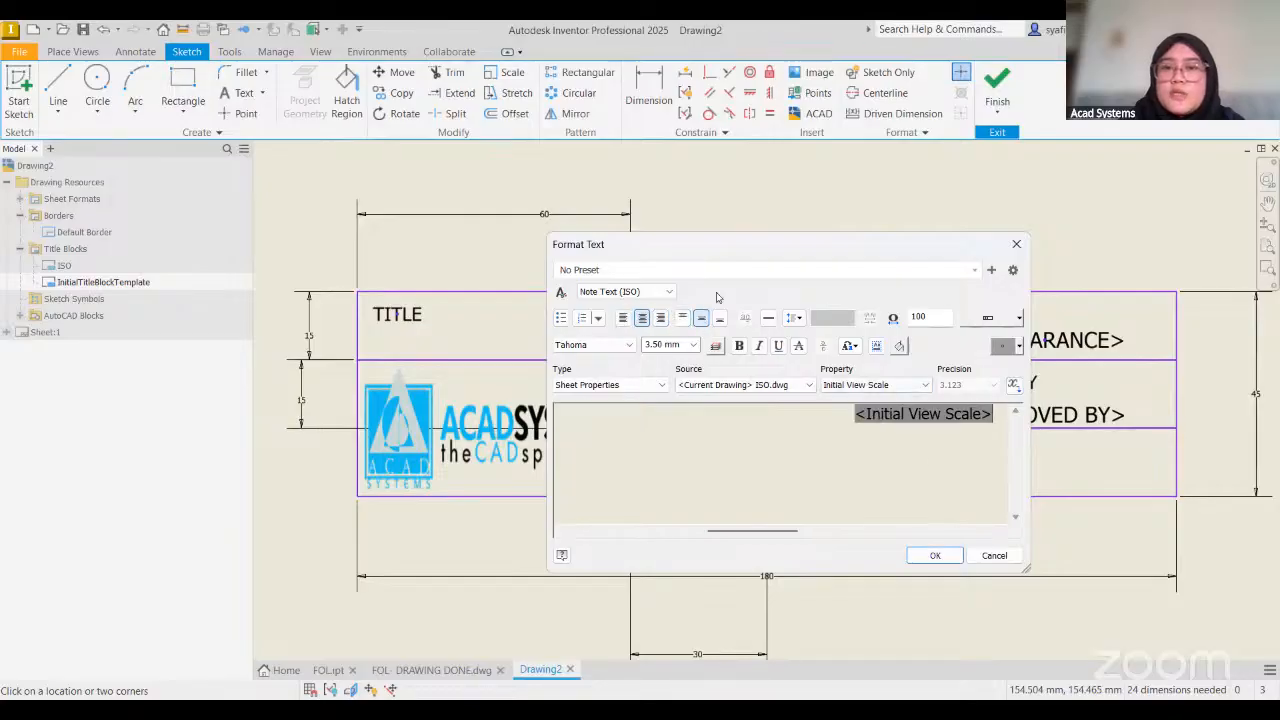
left_click(937, 556)
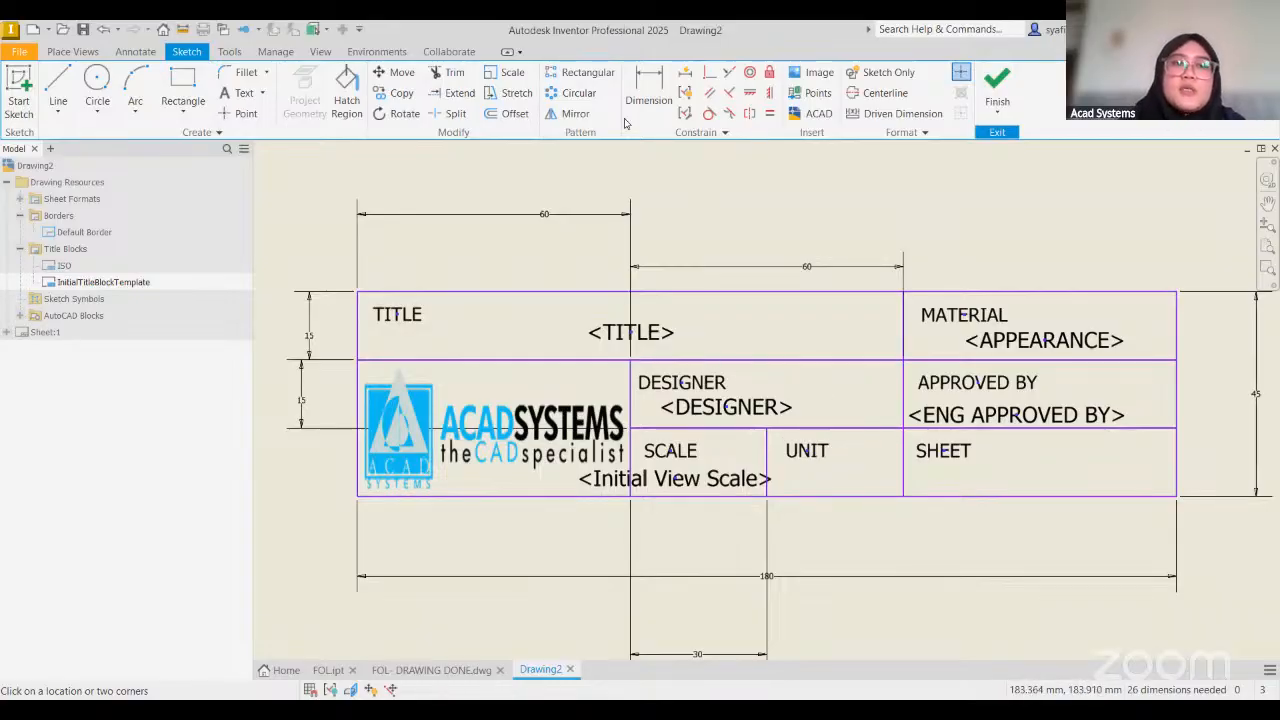
Add the text MM below the UNIT label and shift it slightly towards the centre of its cell
left_click(804, 478)
type("MM")
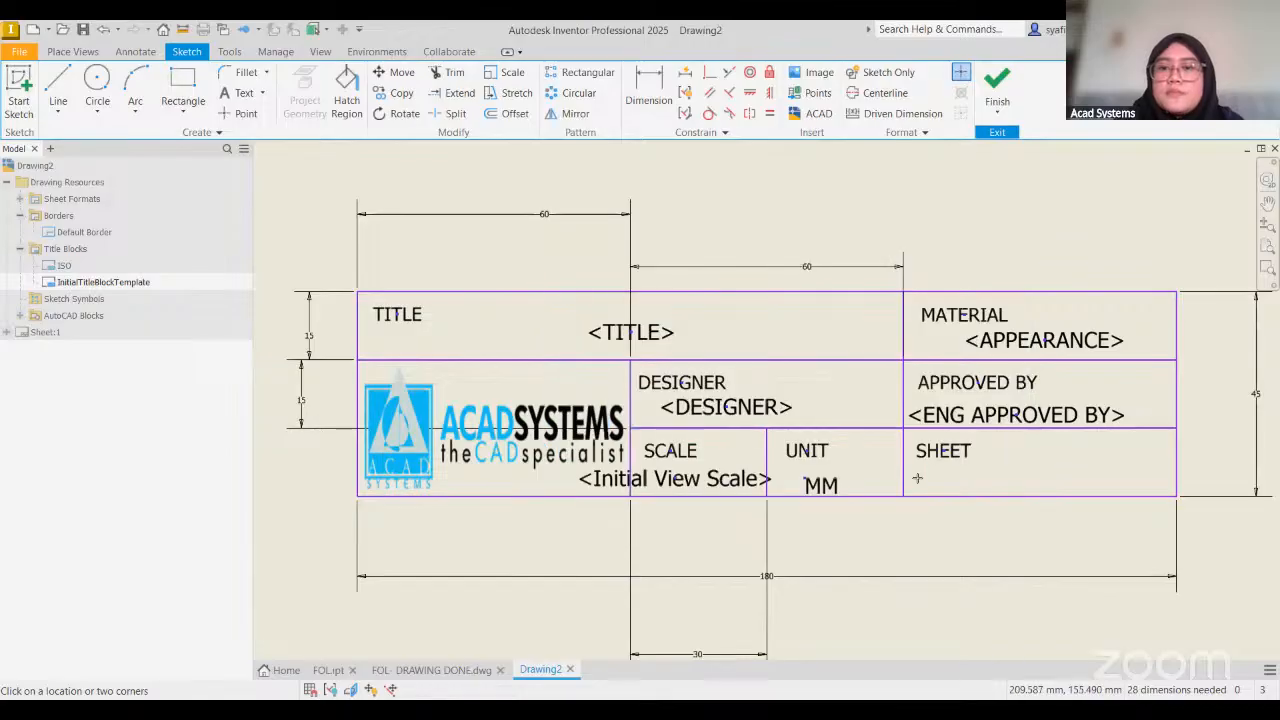
left_click(935, 555)
mouse_move(818, 483)
left_mouse_down()
mouse_move(808, 480)
mouse_move(829, 478)
left_mouse_up()
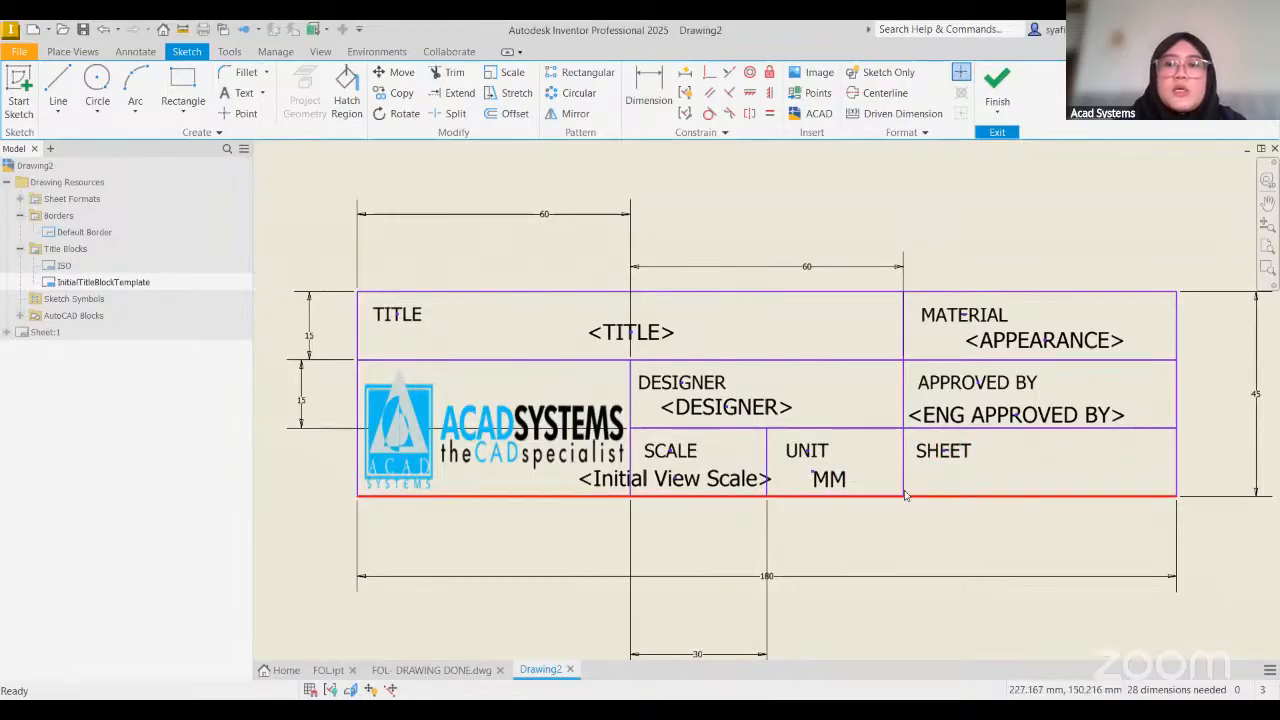
Add the sheet property Sheet Number as centre- and middle-justified text below the SHEET label, and shift it towards the centre of its cell
left_click(244, 92)
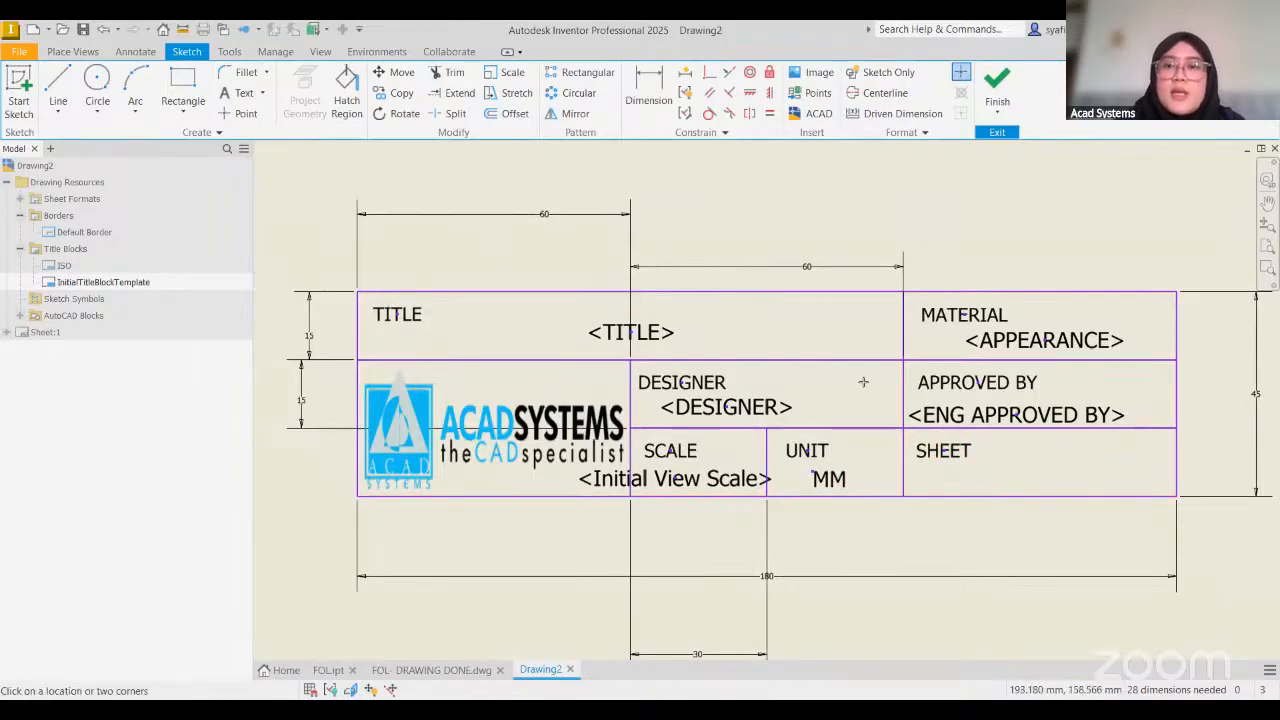
left_click(998, 480)
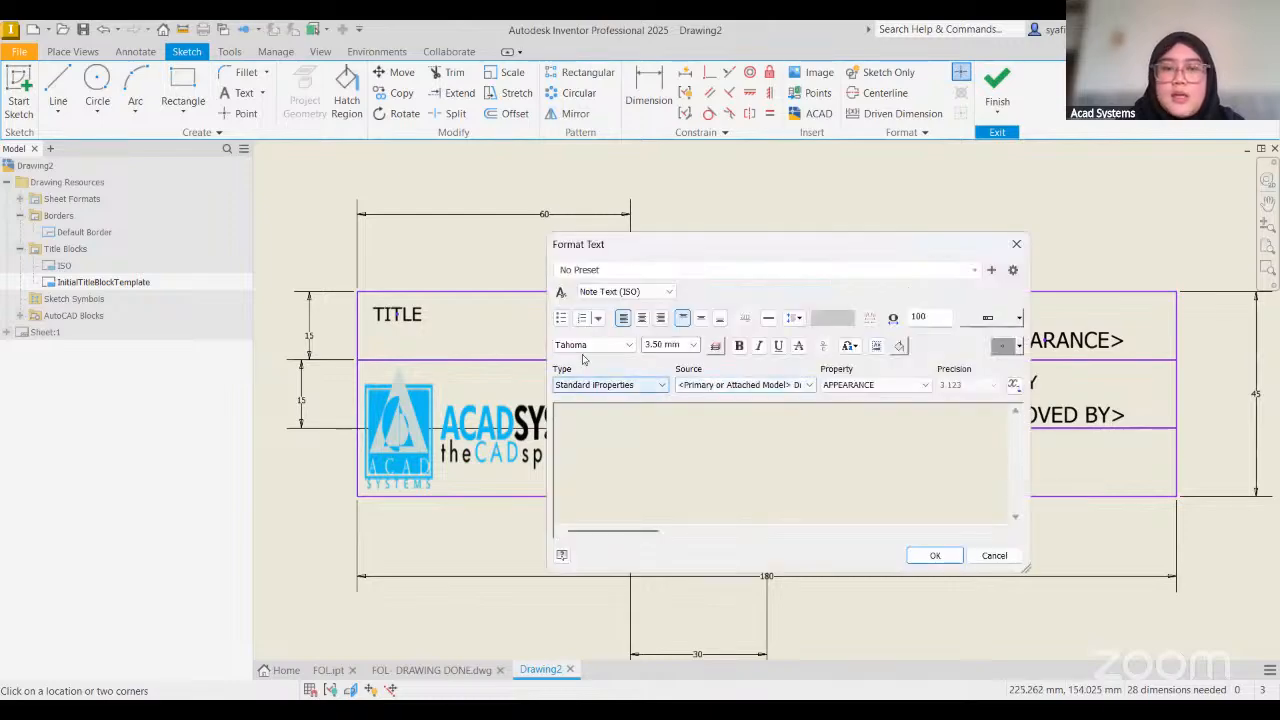
left_click(606, 390)
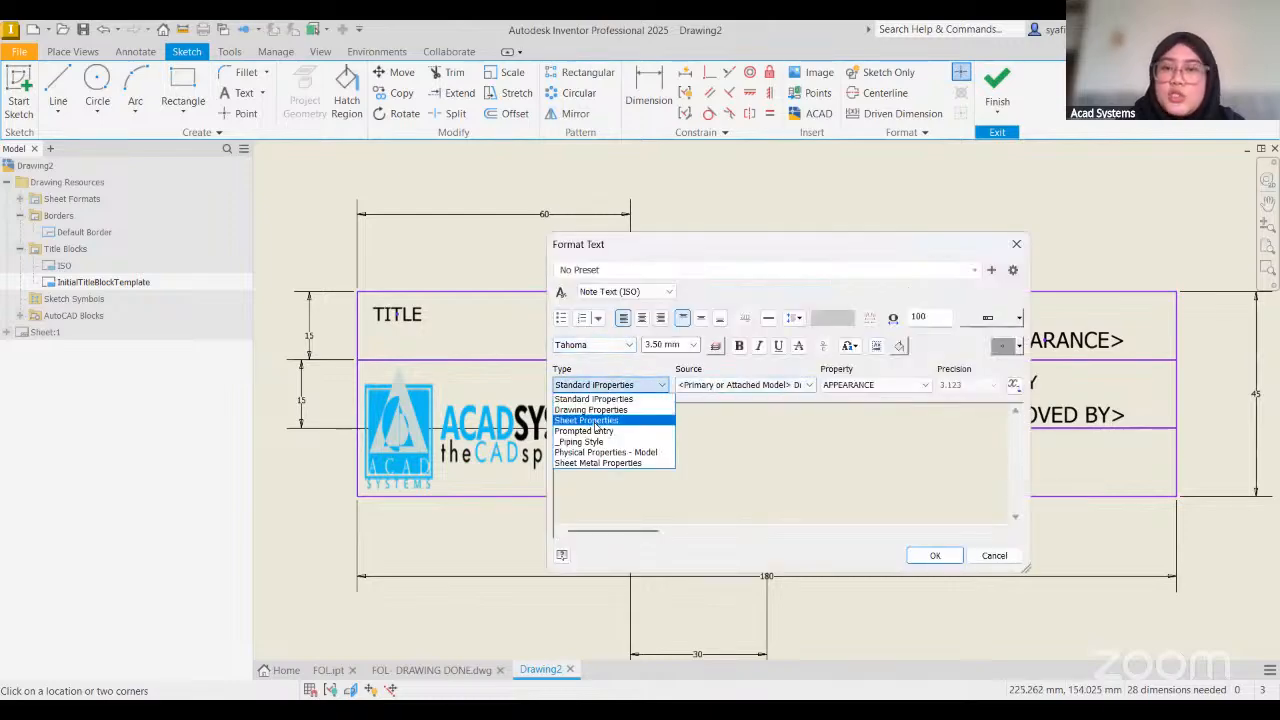
left_click(880, 388)
left_click(880, 388)
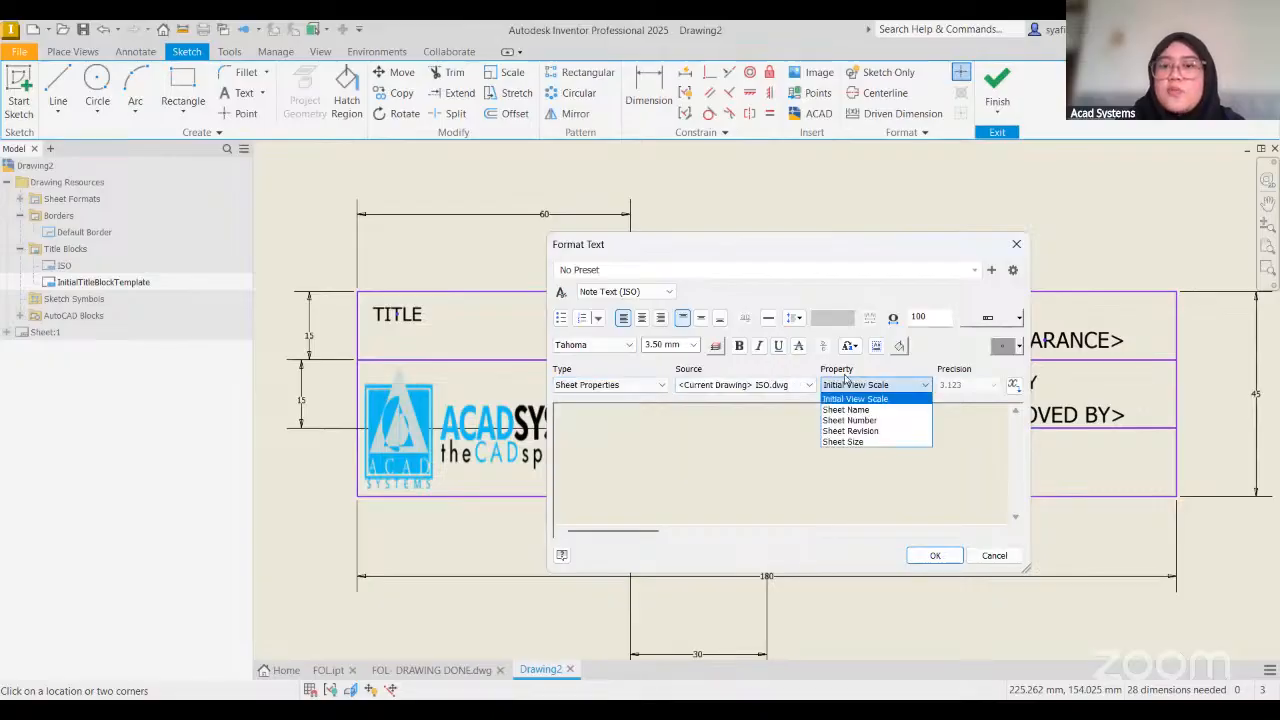
left_click(871, 420)
left_click(1014, 386)
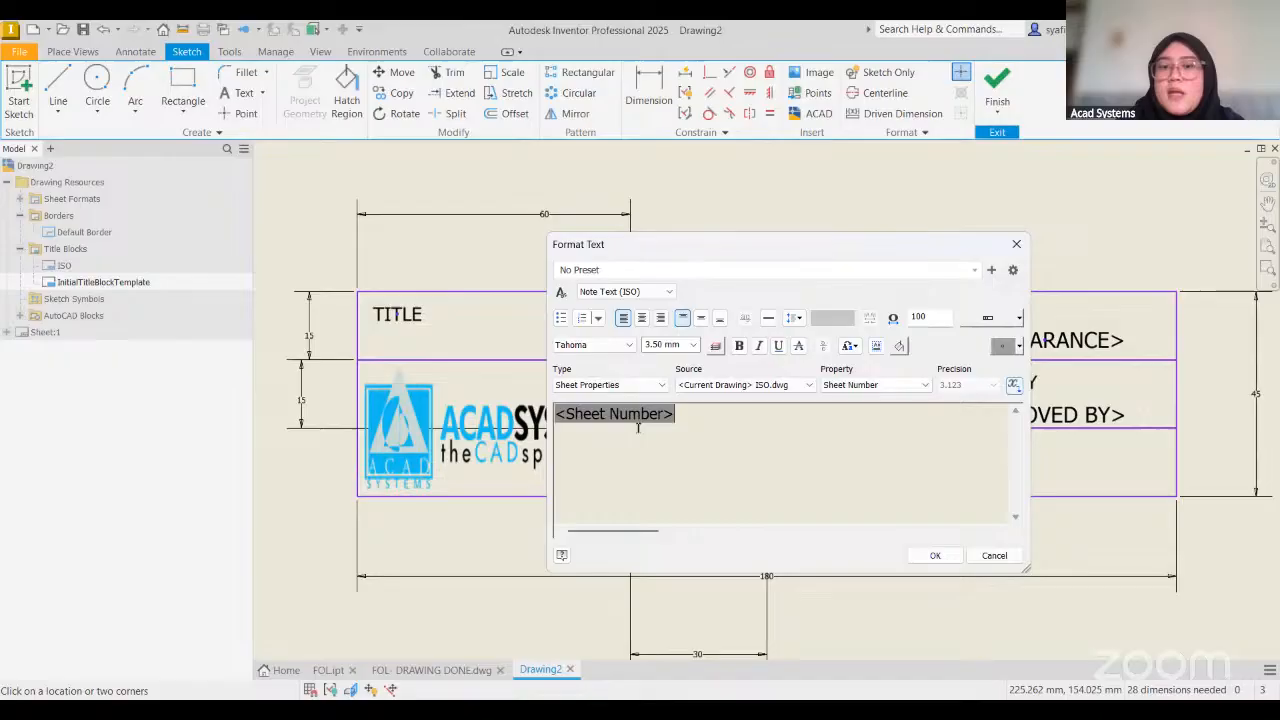
left_click(642, 318)
left_click(701, 318)
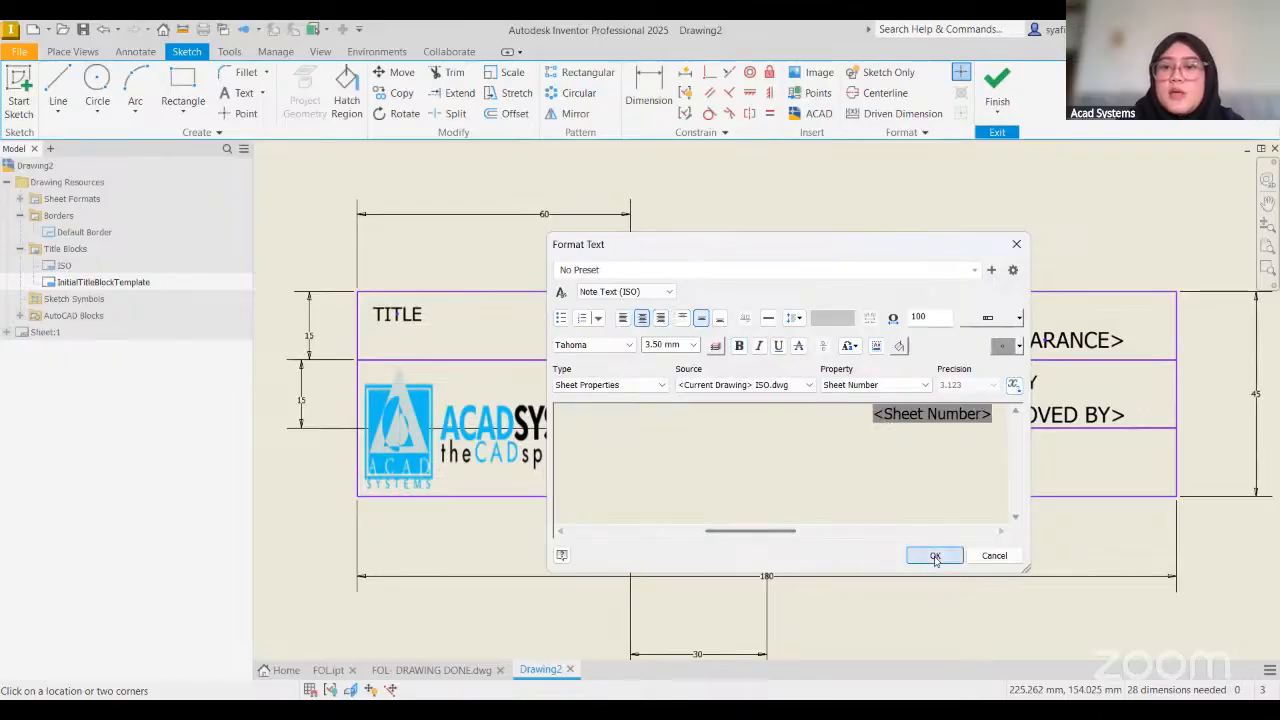
key("Return")
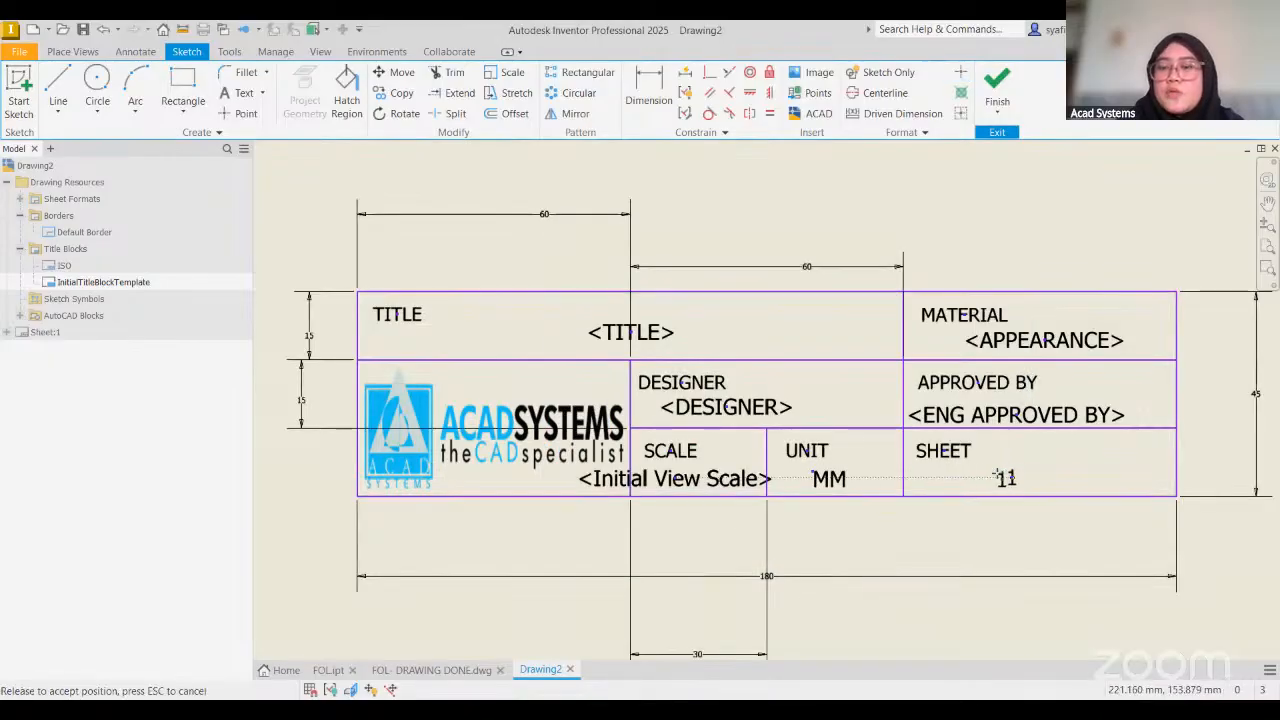
left_click_drag(1008, 474, 1017, 473)
left_click(1021, 564)
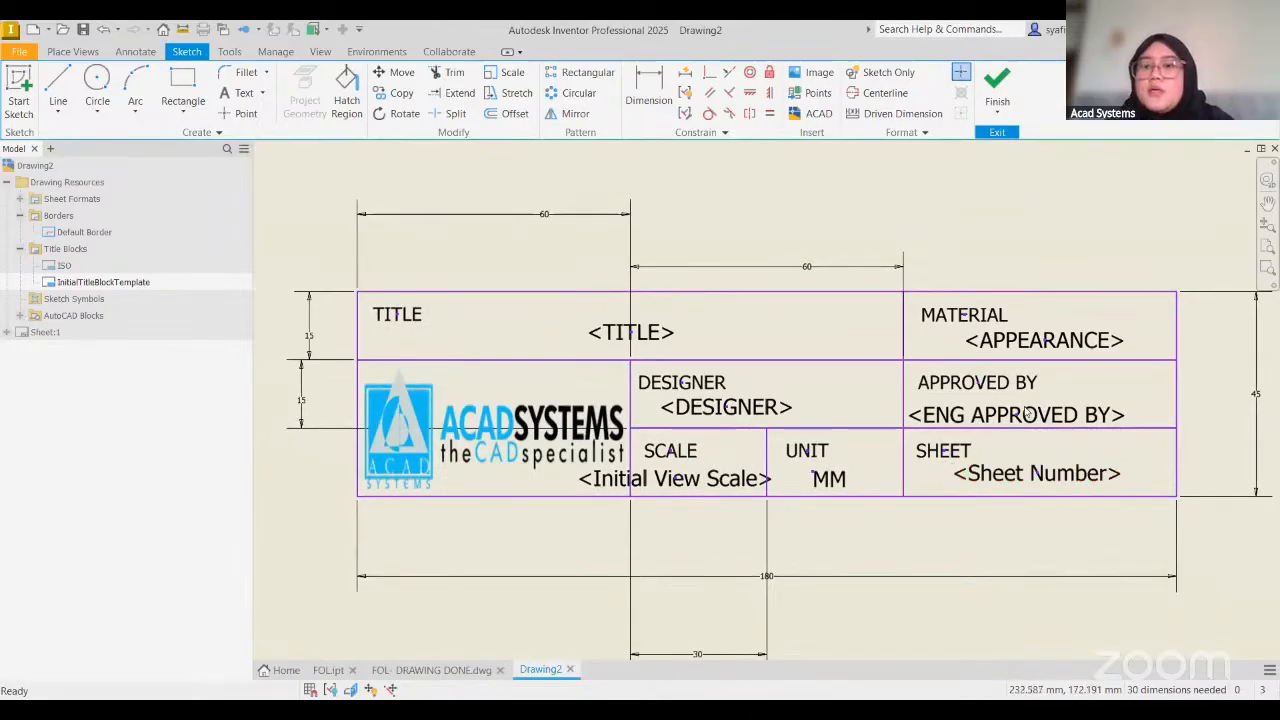
Shift the ENG APPROVED BY and DESIGNER fields towards the centre of their cells
left_click_drag(1030, 414, 1040, 411)
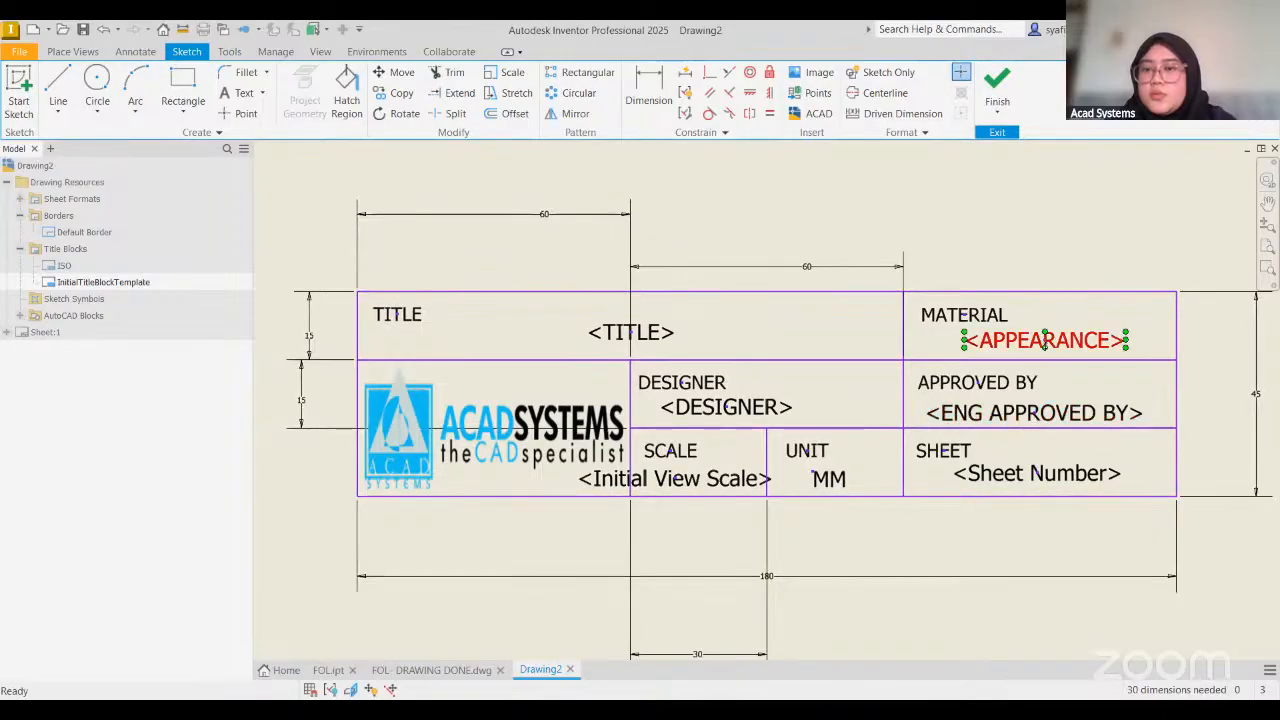
left_click_drag(731, 418, 762, 417)
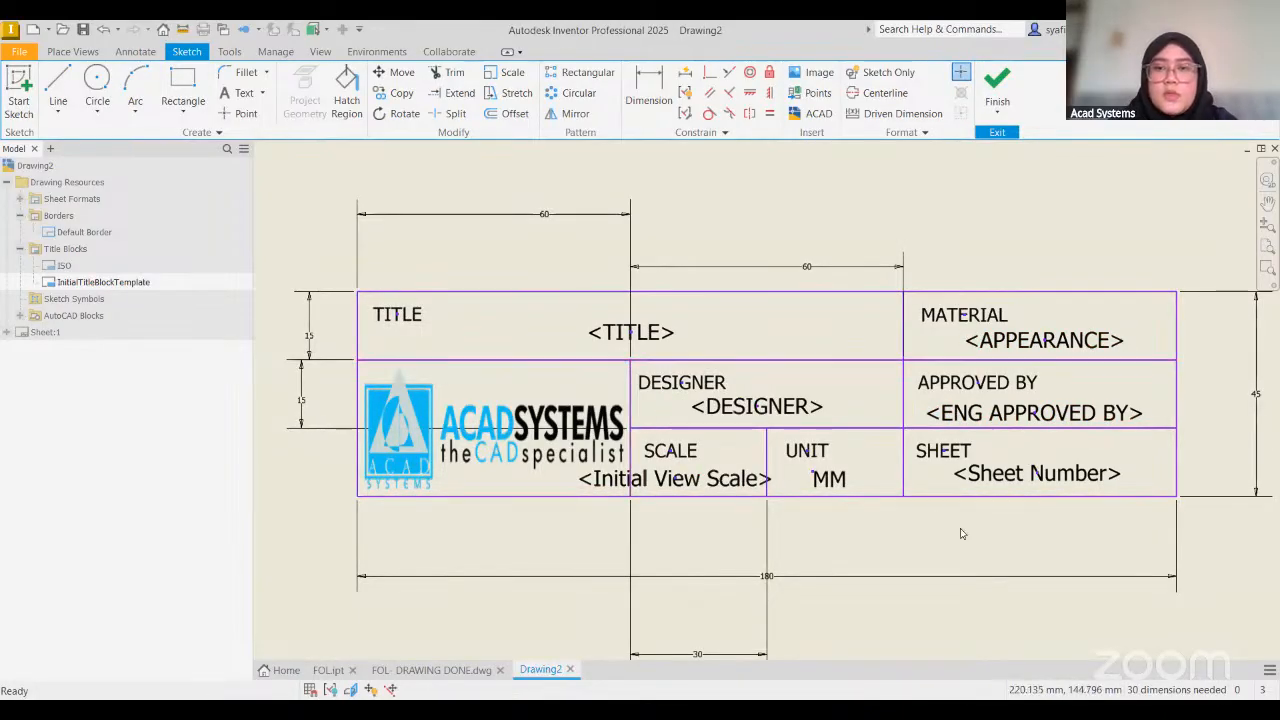
scroll(956, 502, "up", 2)
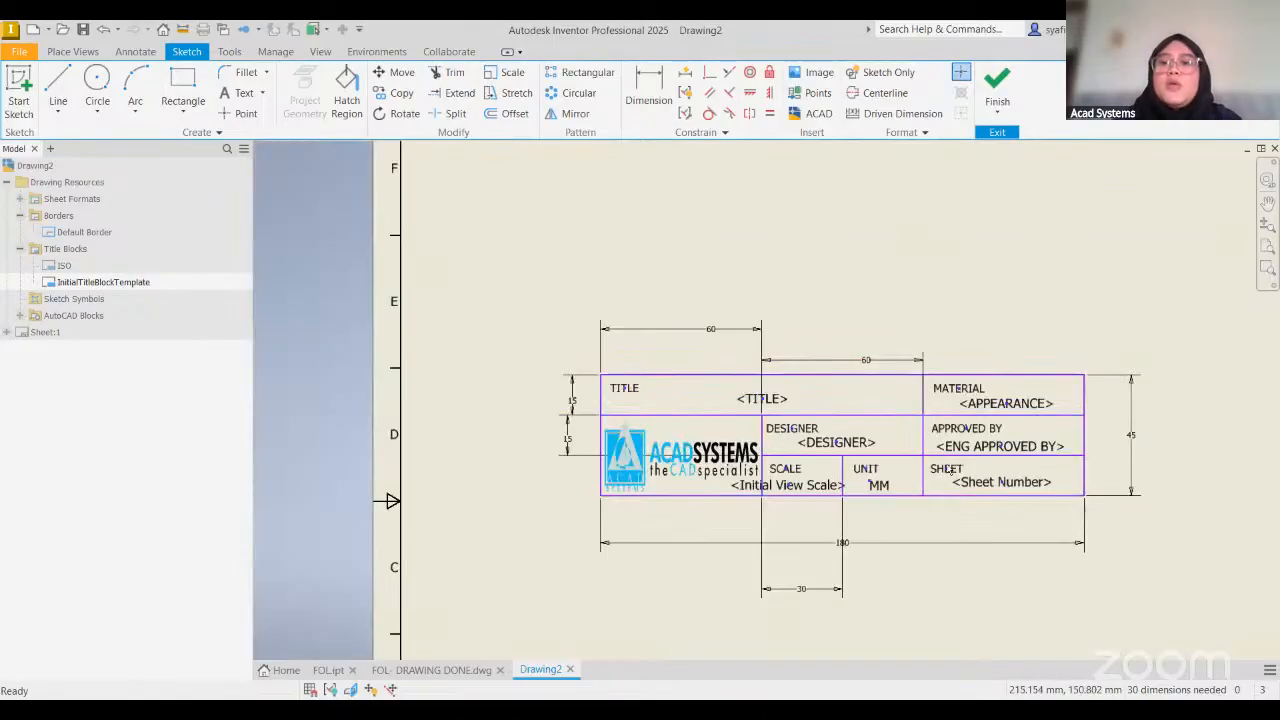
Finish the title block sketch and save it under the name TITLEBLOCK4TODAY
left_click(1003, 101)
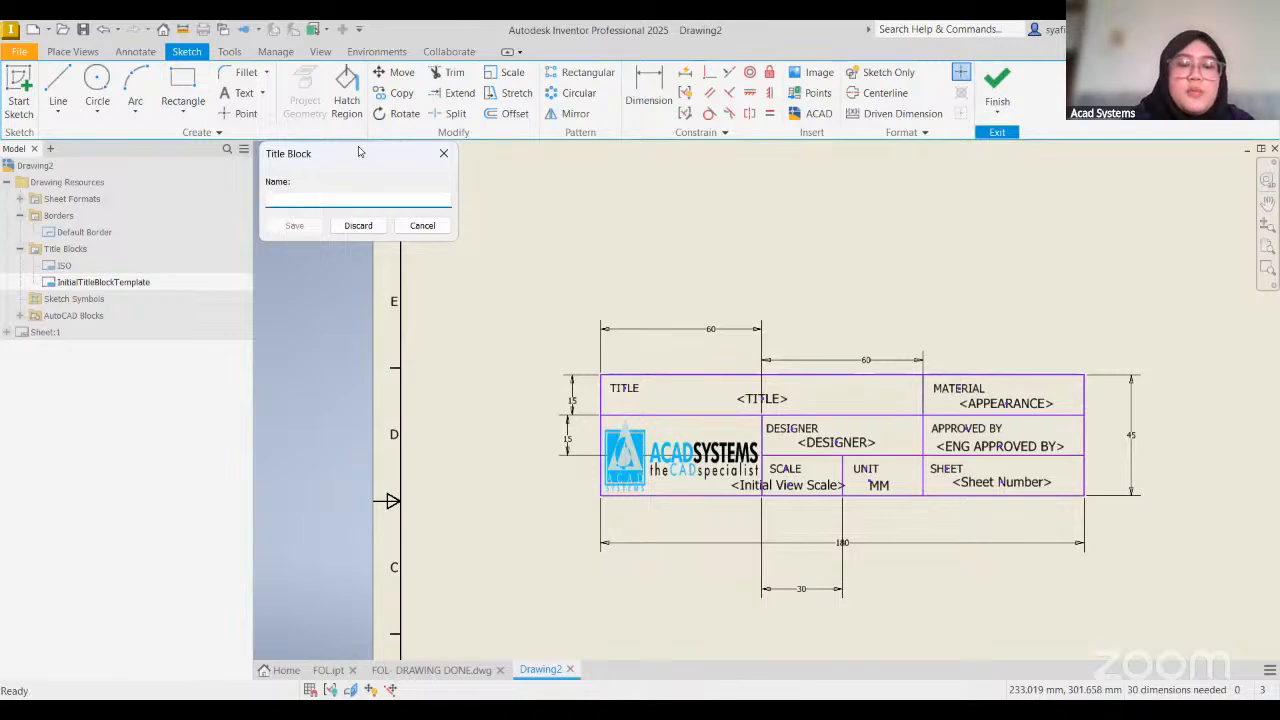
type("TI")
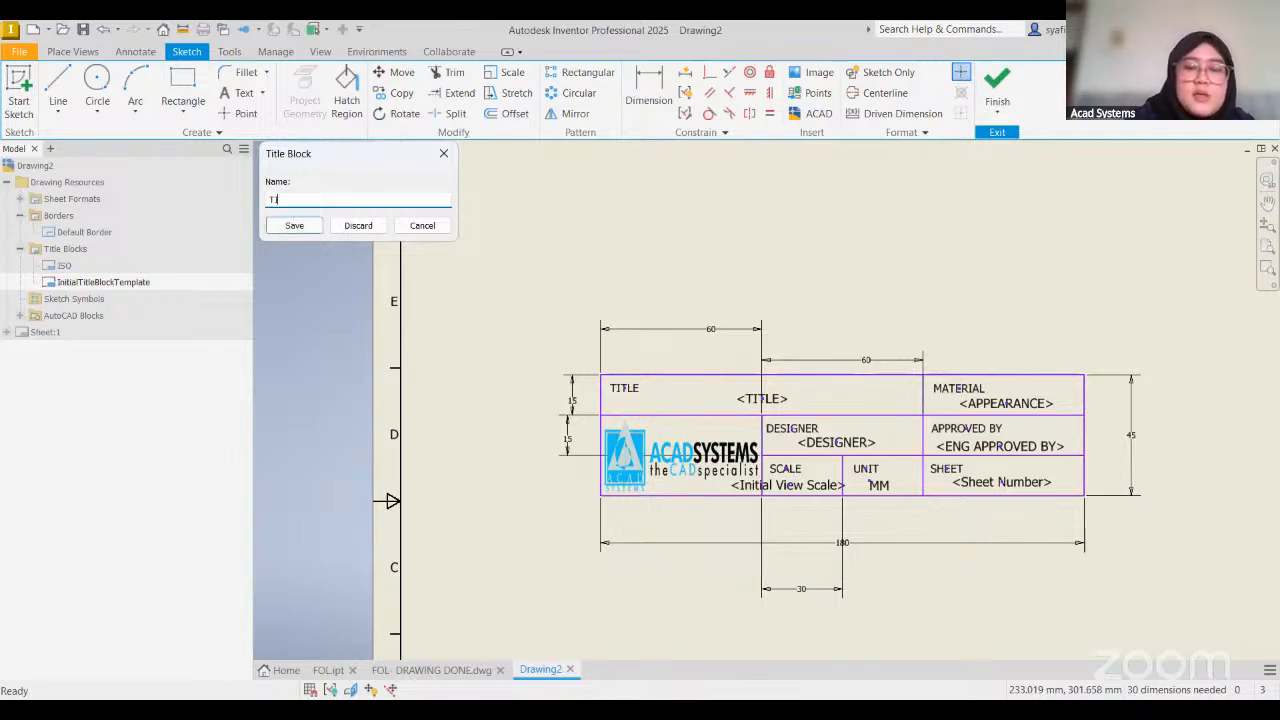
type("TLEBLOCK4TODAY")
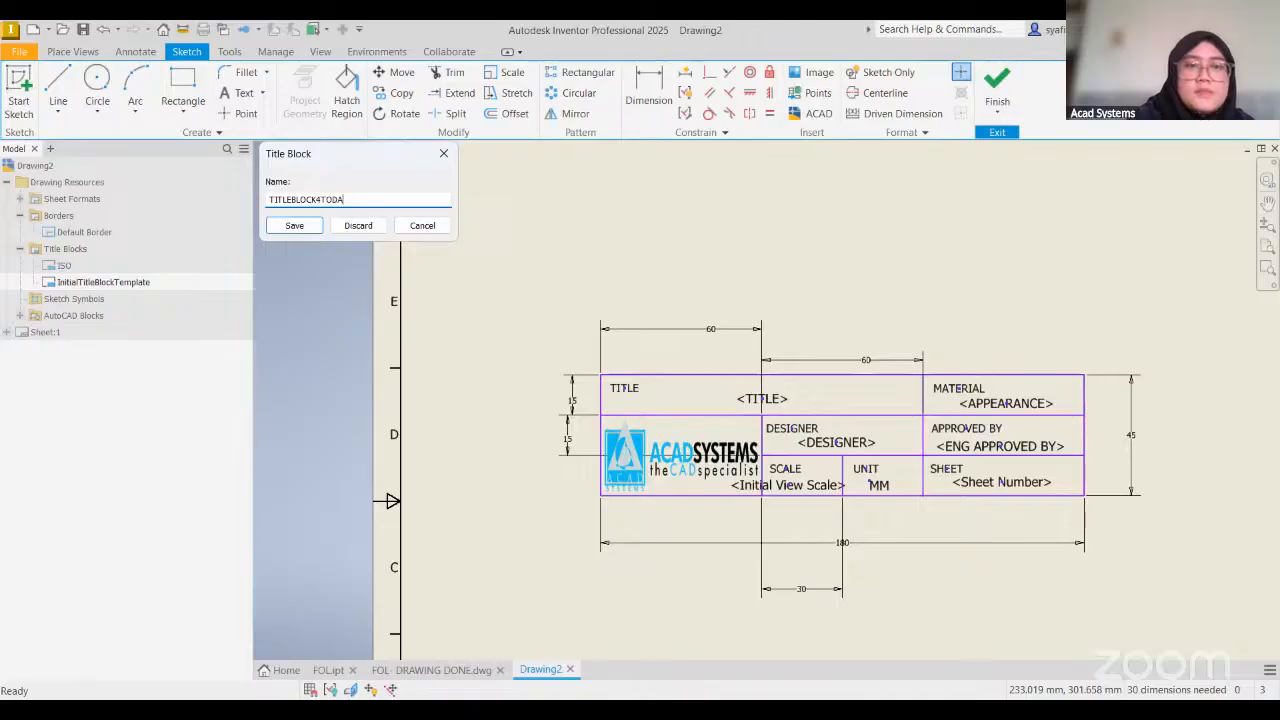
left_click(294, 225)
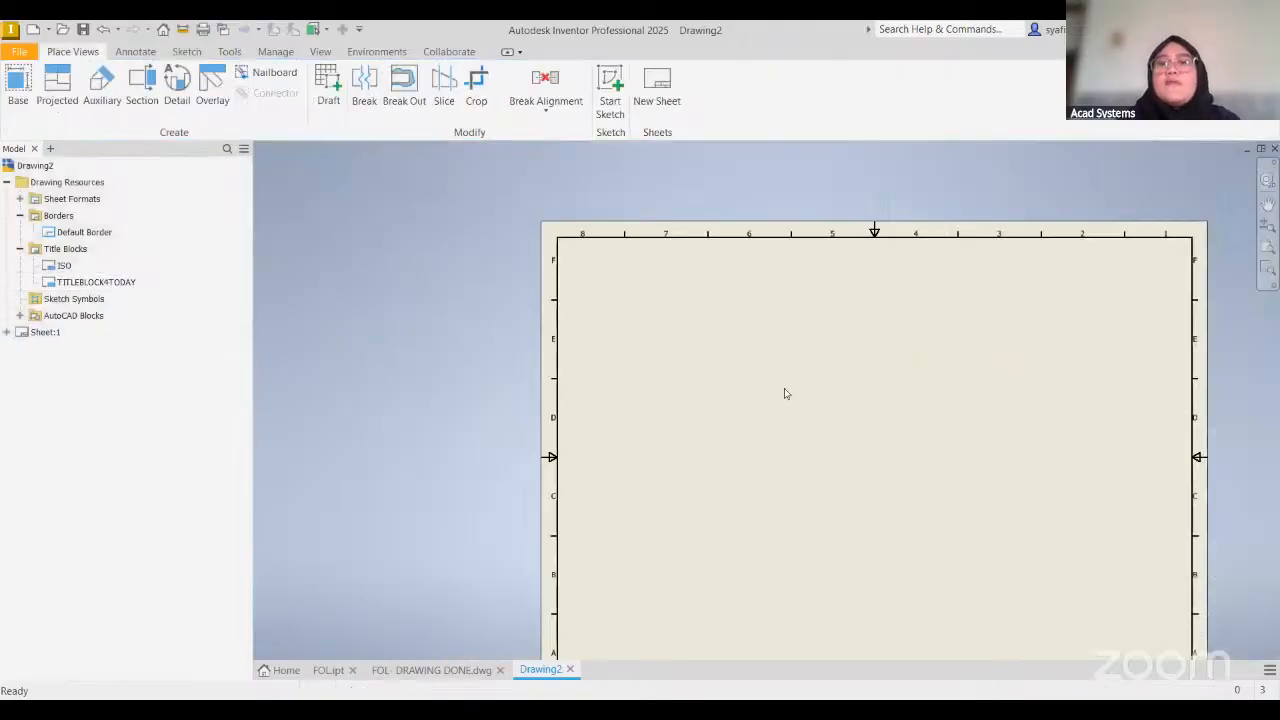
Save a copy of the drawing as a template named TITLEBLOCK4TODAY in the en-US templates folder, as an Inventor Drawing (*.dwg) file
left_click(19, 53)
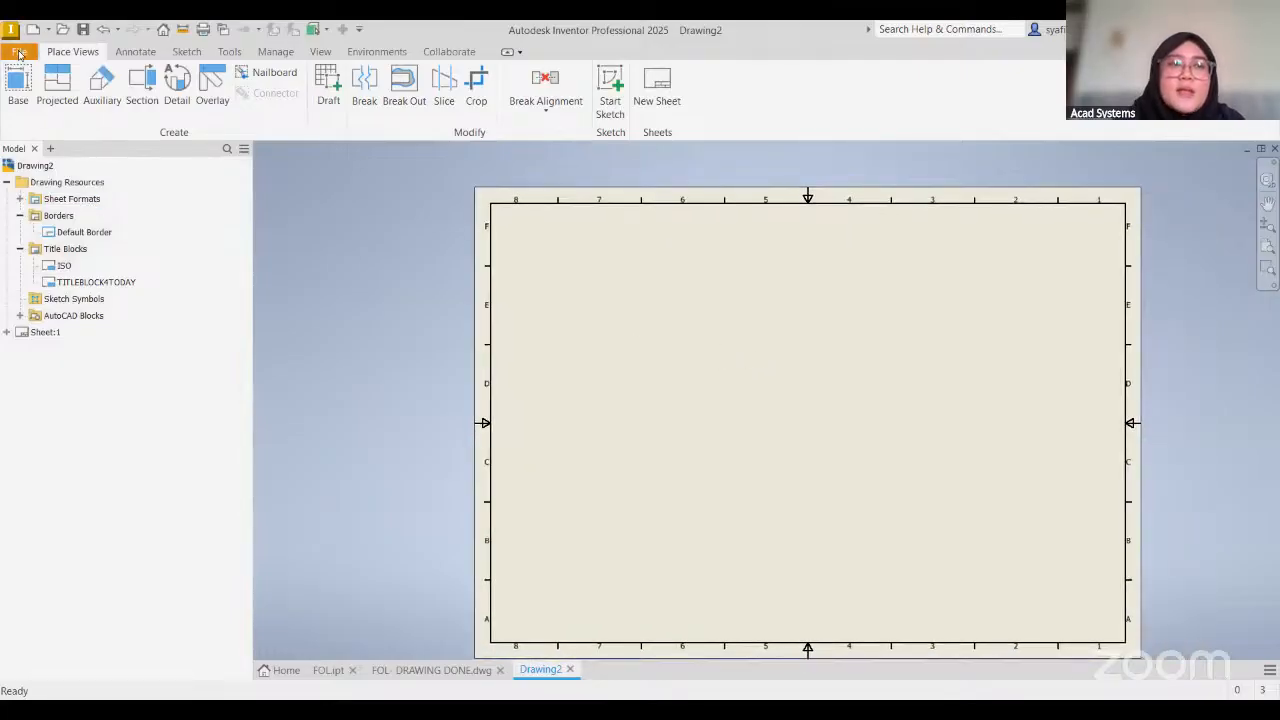
mouse_move(60, 229)
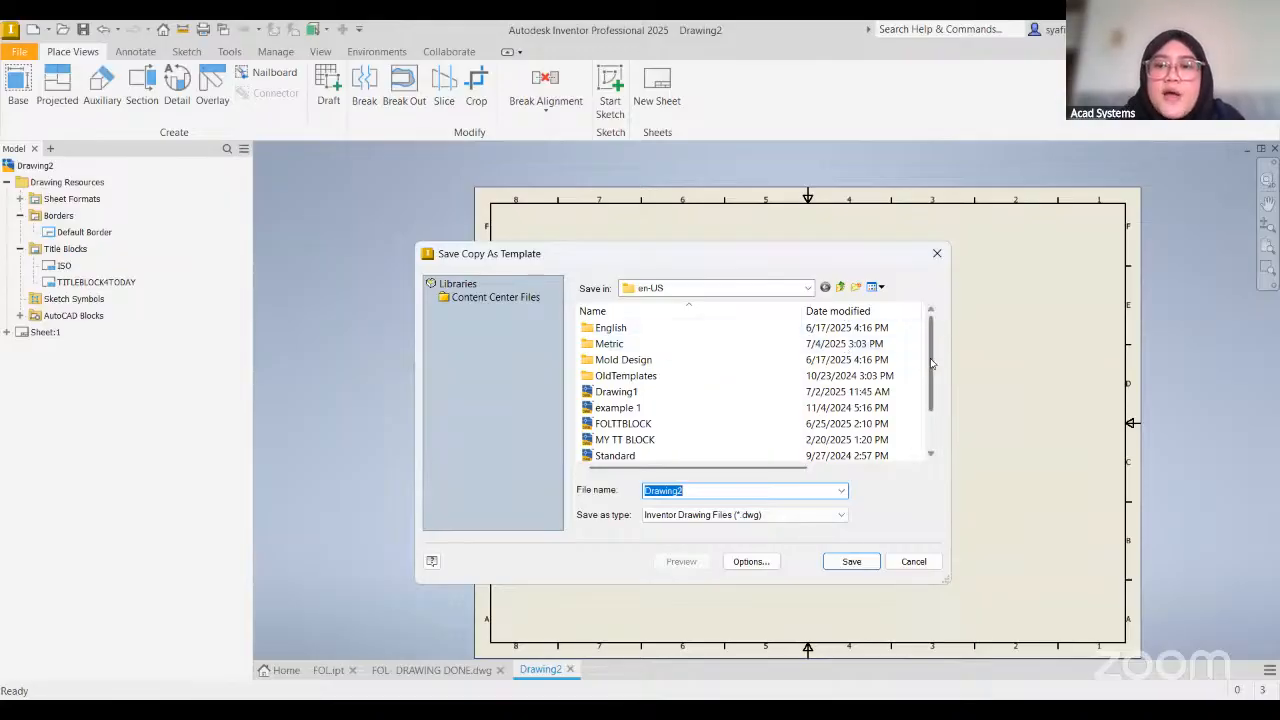
left_click(693, 292)
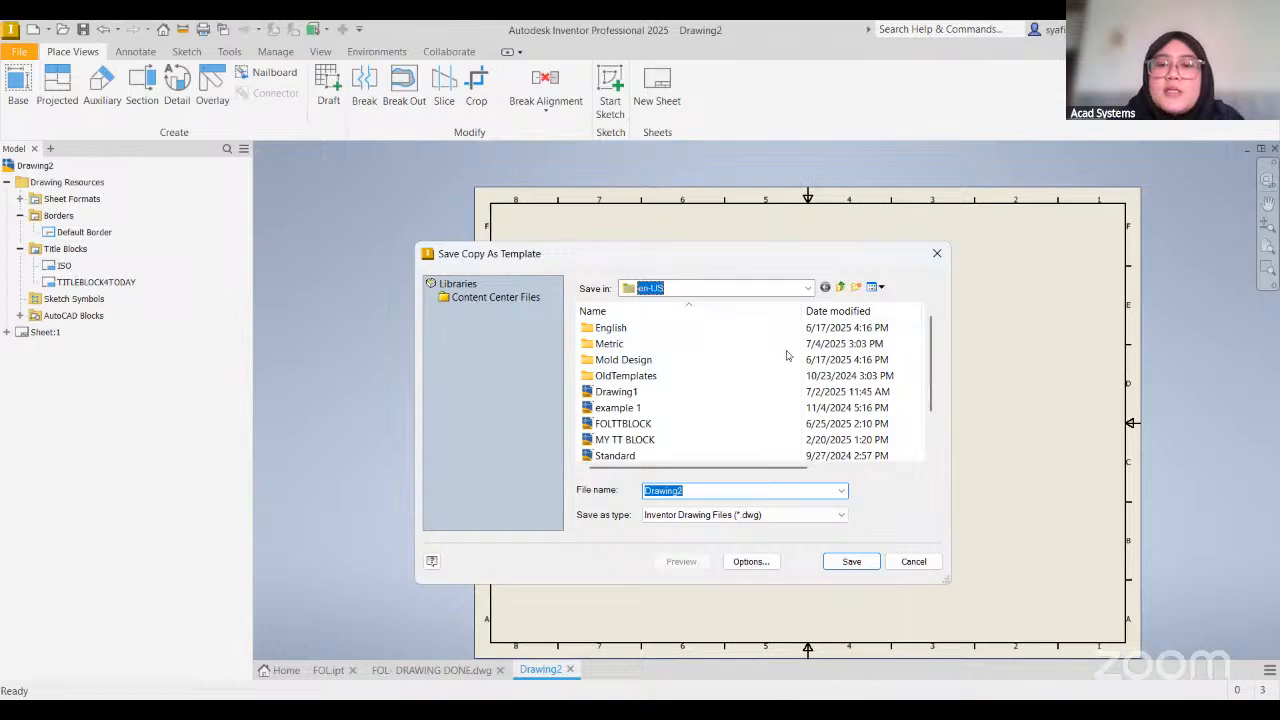
left_click(802, 289)
left_click_drag(809, 541, 809, 461)
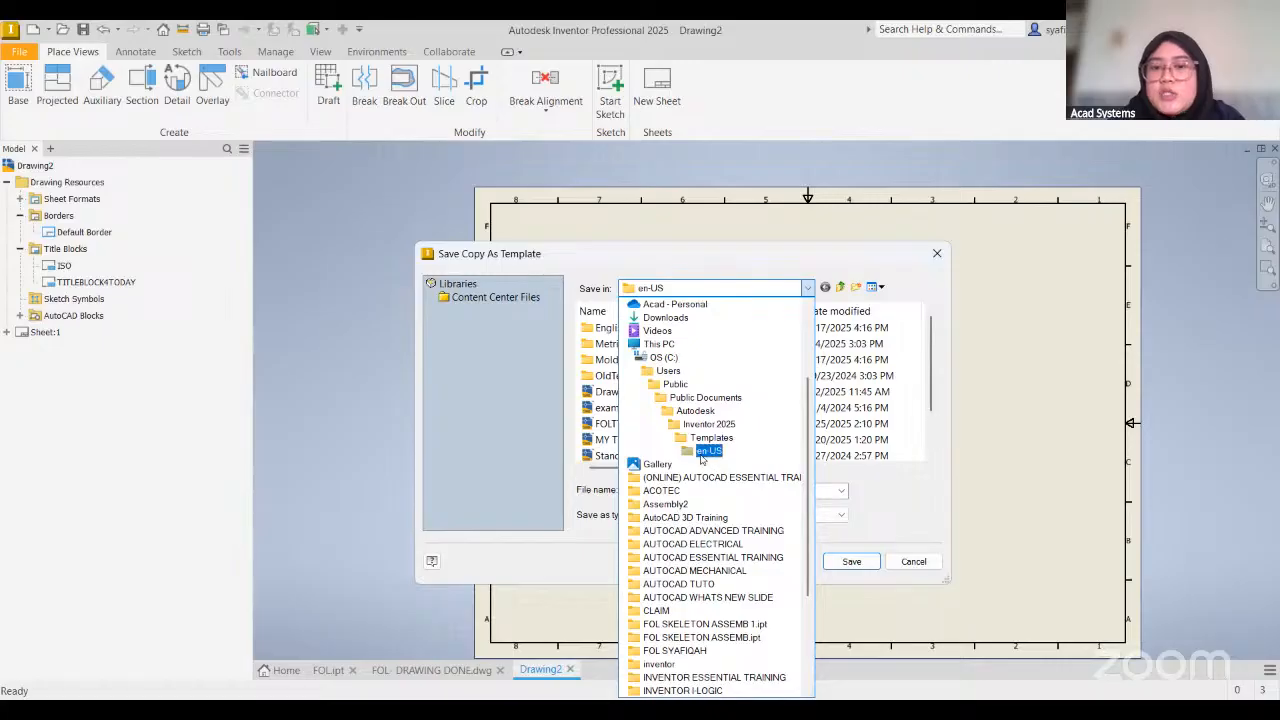
left_click(903, 505)
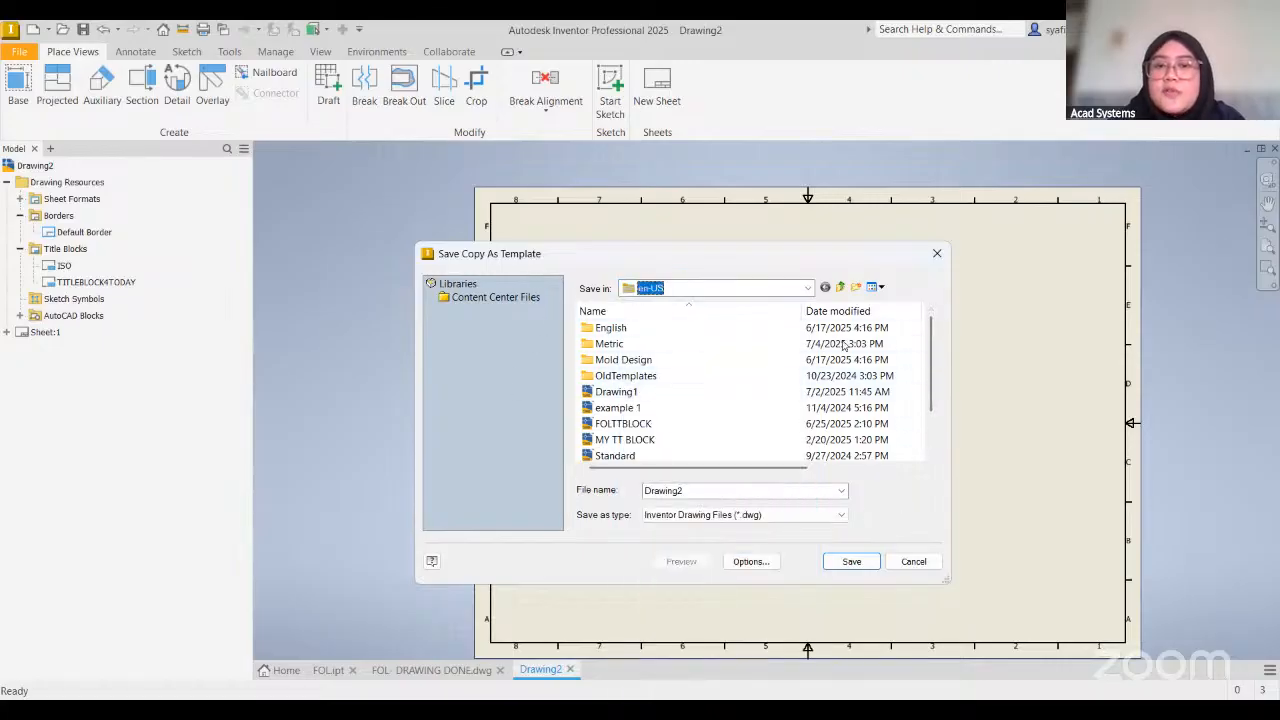
double_click(730, 491)
key("BackSpace")
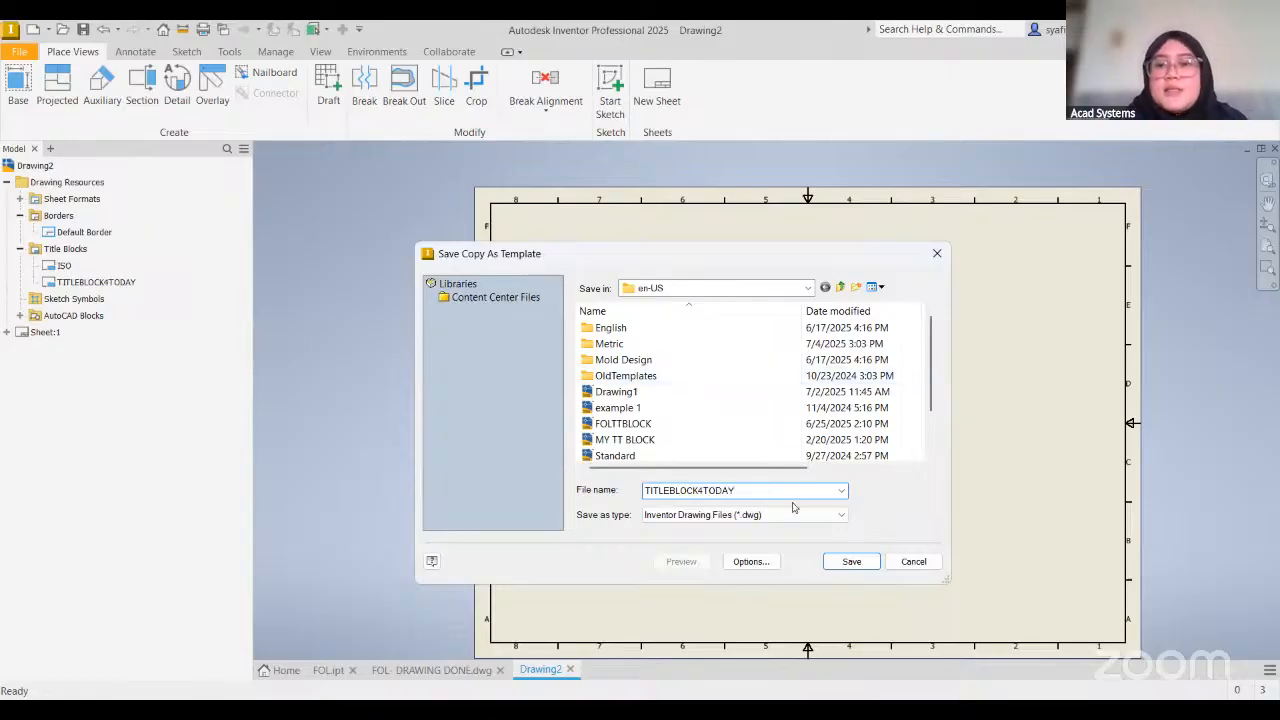
left_click(858, 563)
Insert the TITLEBLOCK4TODAY title block on the sheet and inspect its placement in the border
left_click(86, 283)
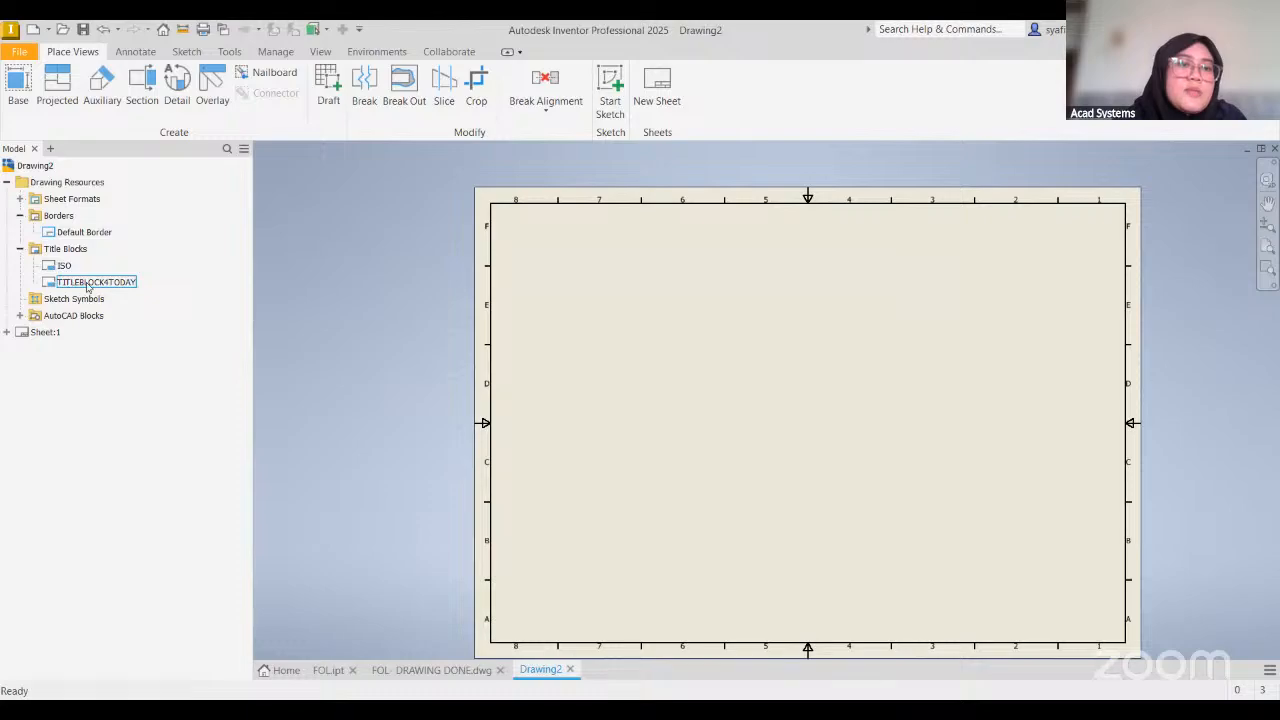
right_click(94, 285)
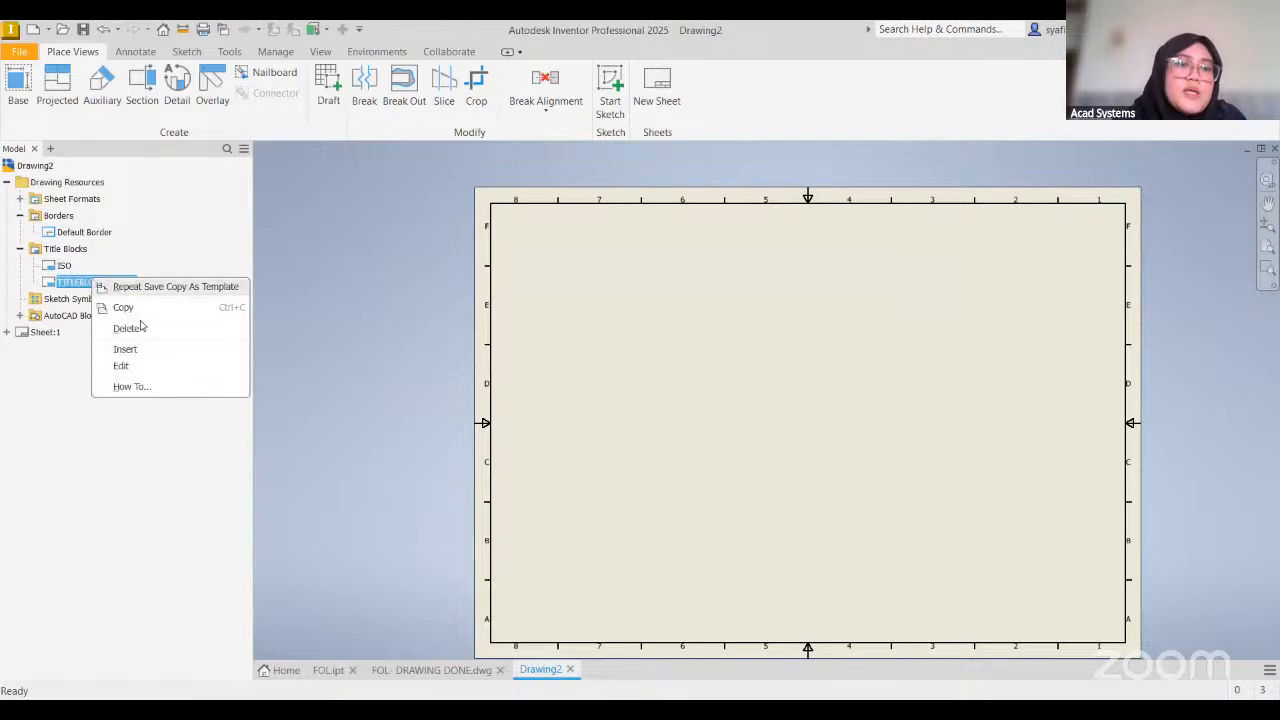
left_click(126, 346)
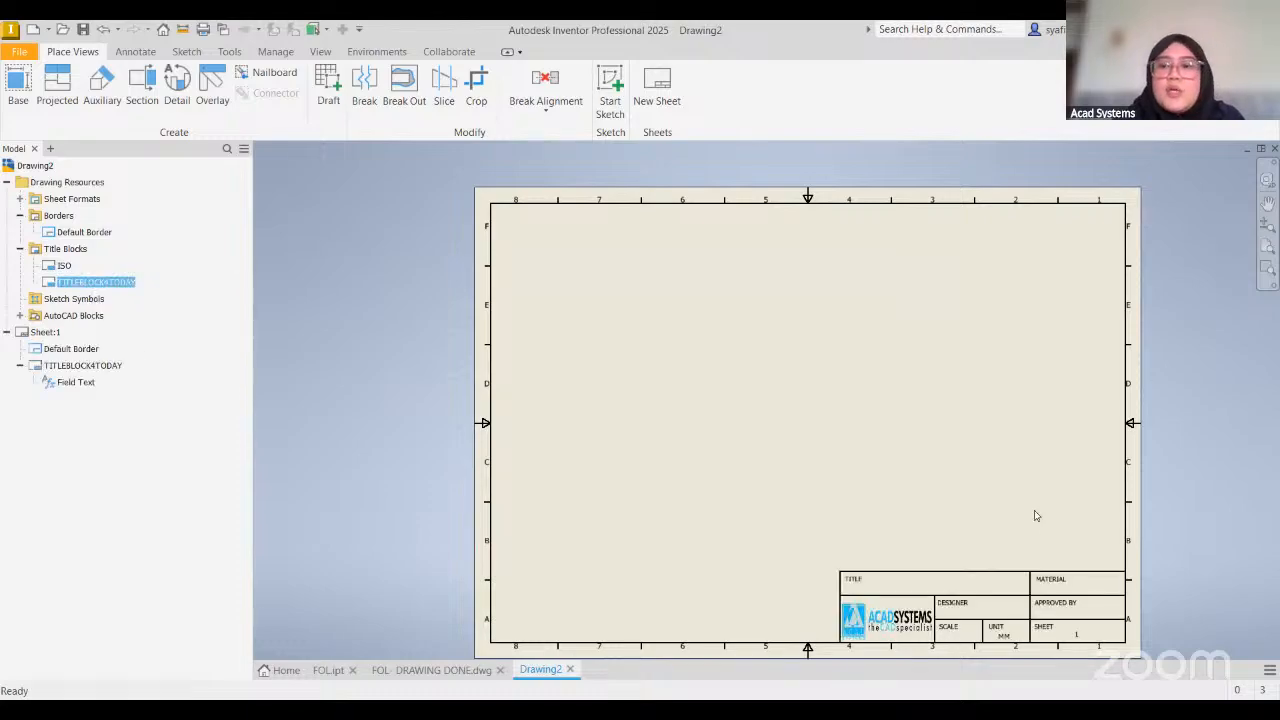
middle_click_drag(1036, 516, 1011, 463)
scroll(957, 548, "up", 3)
mouse_move(960, 558)
middle_mouse_down()
mouse_move(853, 486)
mouse_move(985, 554)
middle_mouse_up()
scroll(853, 475, "down", 3)
middle_click_drag(849, 477, 870, 559)
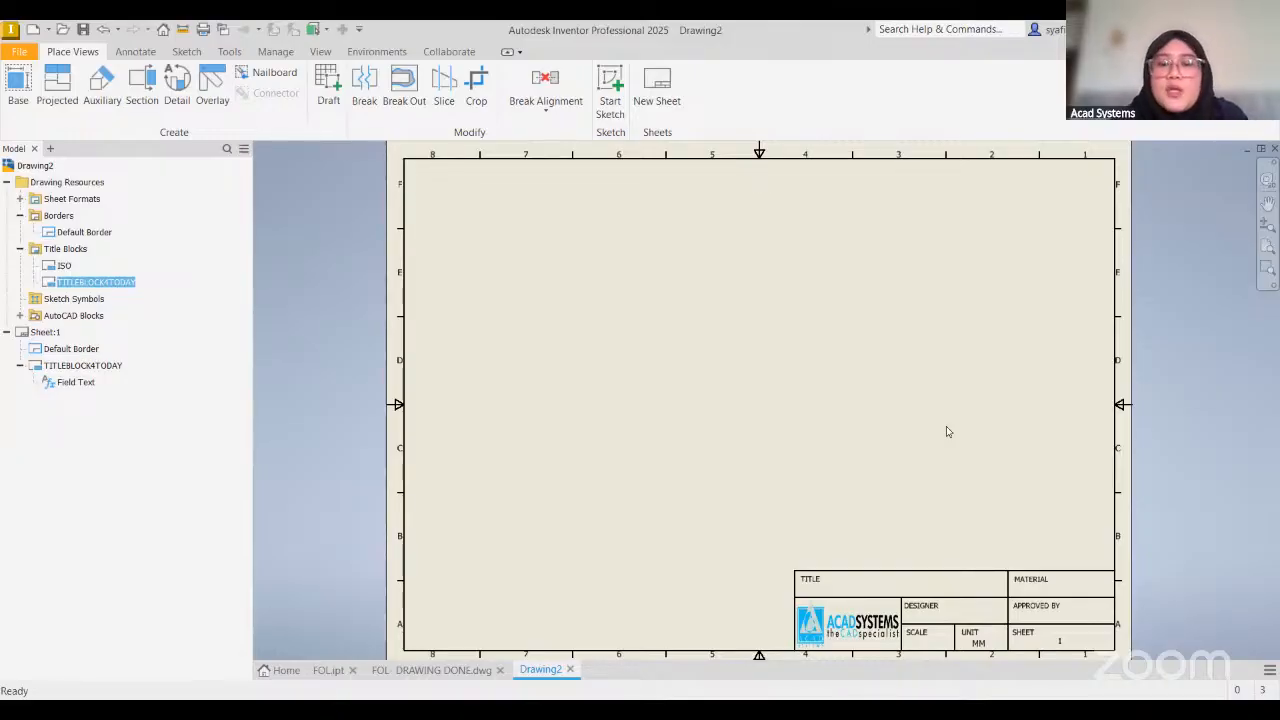
Start a base view of FOL.ipt on the Drawing2 sheet and move its front-view preview towards the sheet's lower left
left_click(328, 670)
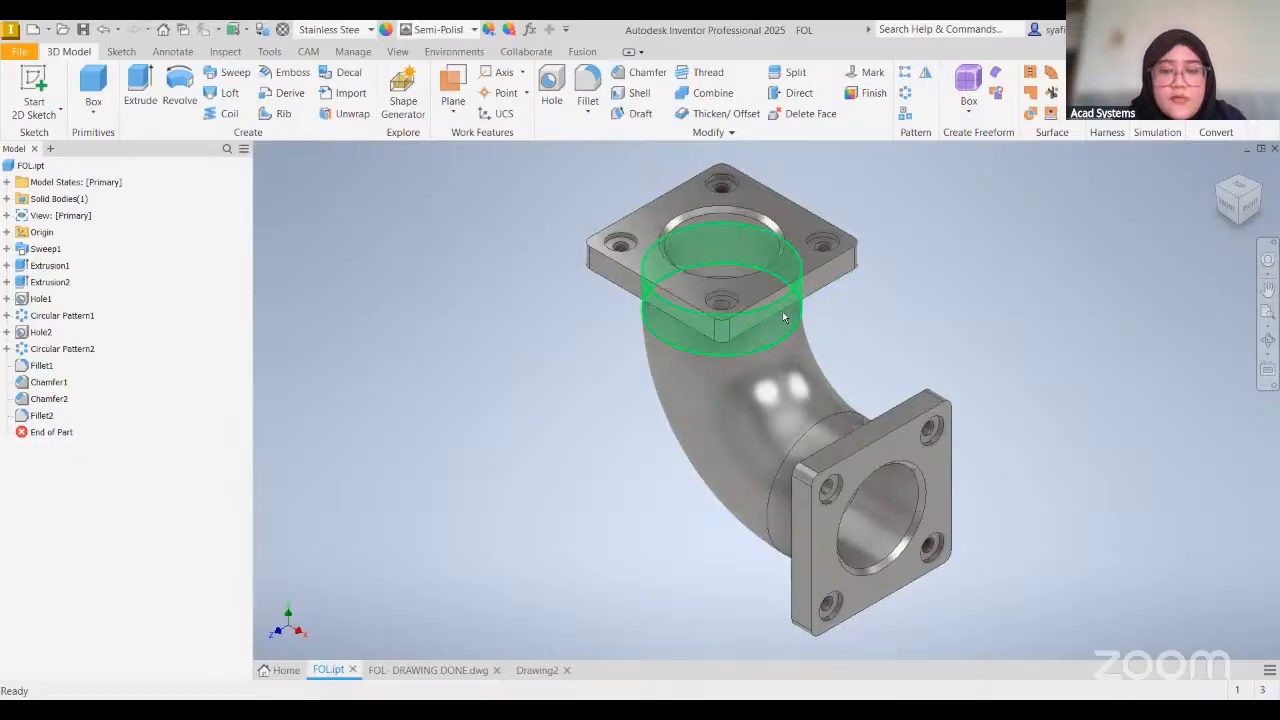
left_click(537, 670)
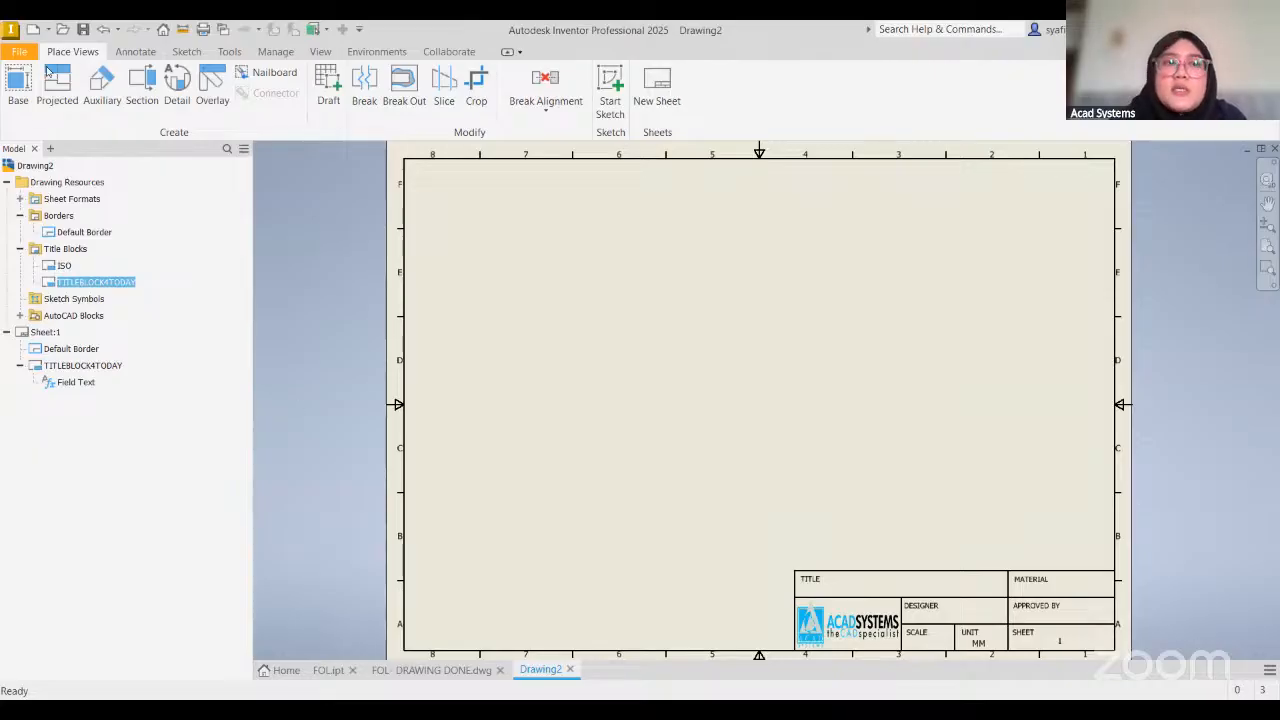
left_click(12, 90)
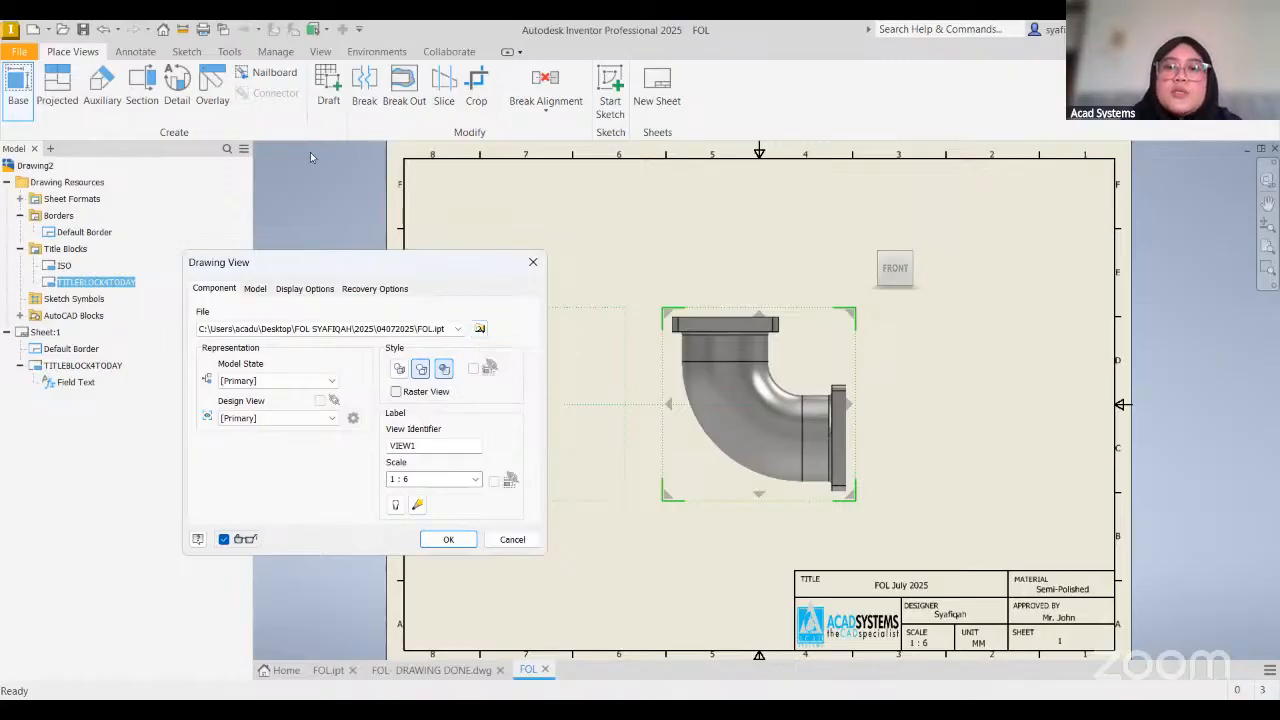
left_click_drag(422, 263, 310, 152)
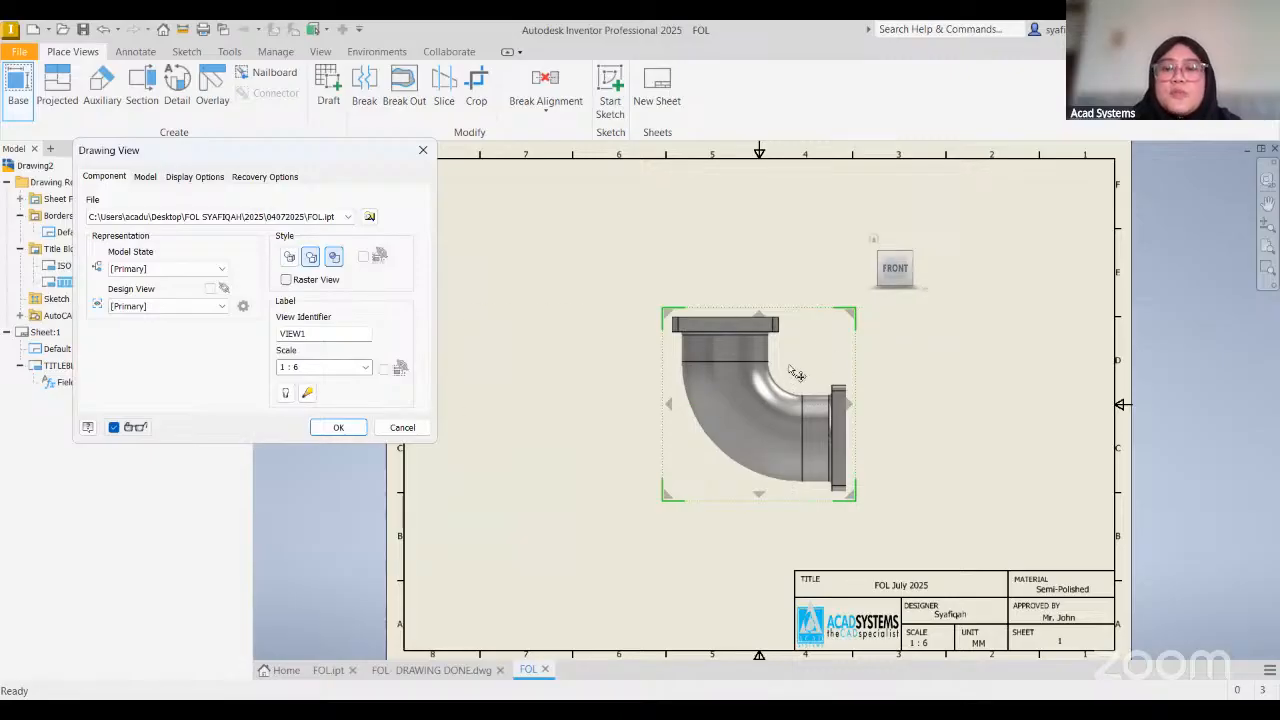
left_click_drag(797, 374, 681, 409)
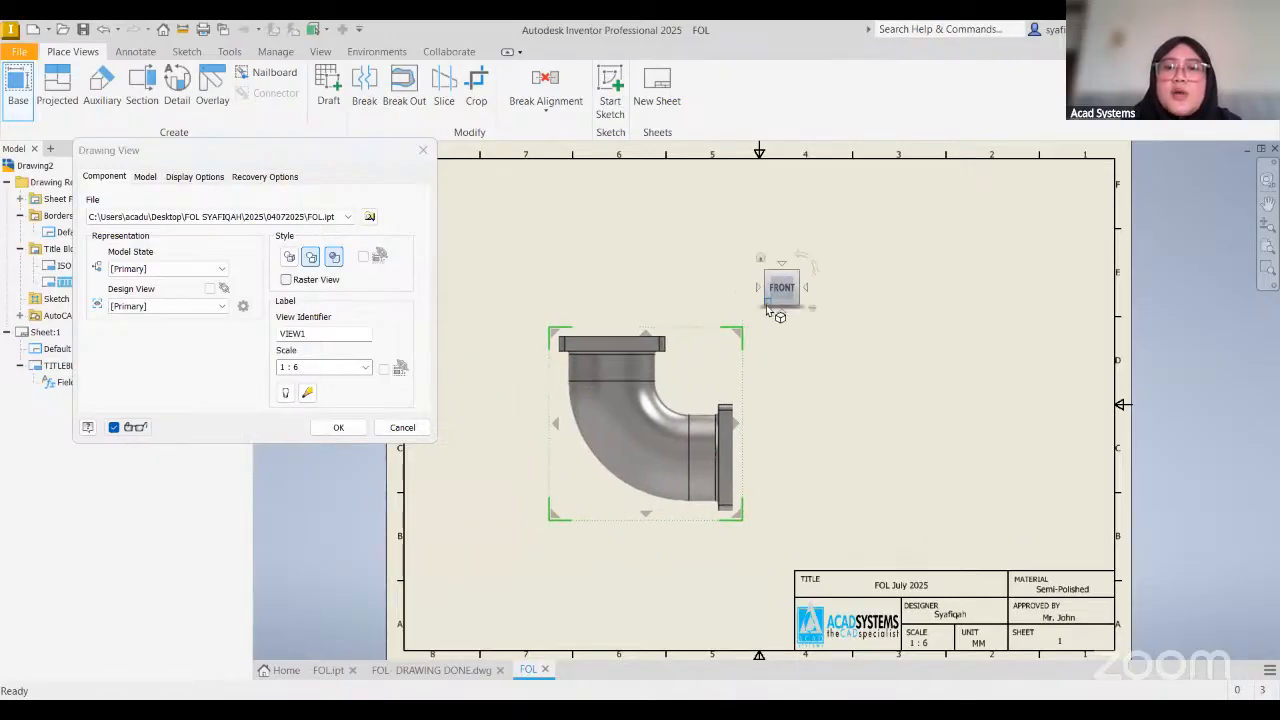
Try an angled orientation for the base view, then return it to FRONT and project a side view to its right
left_click(767, 308)
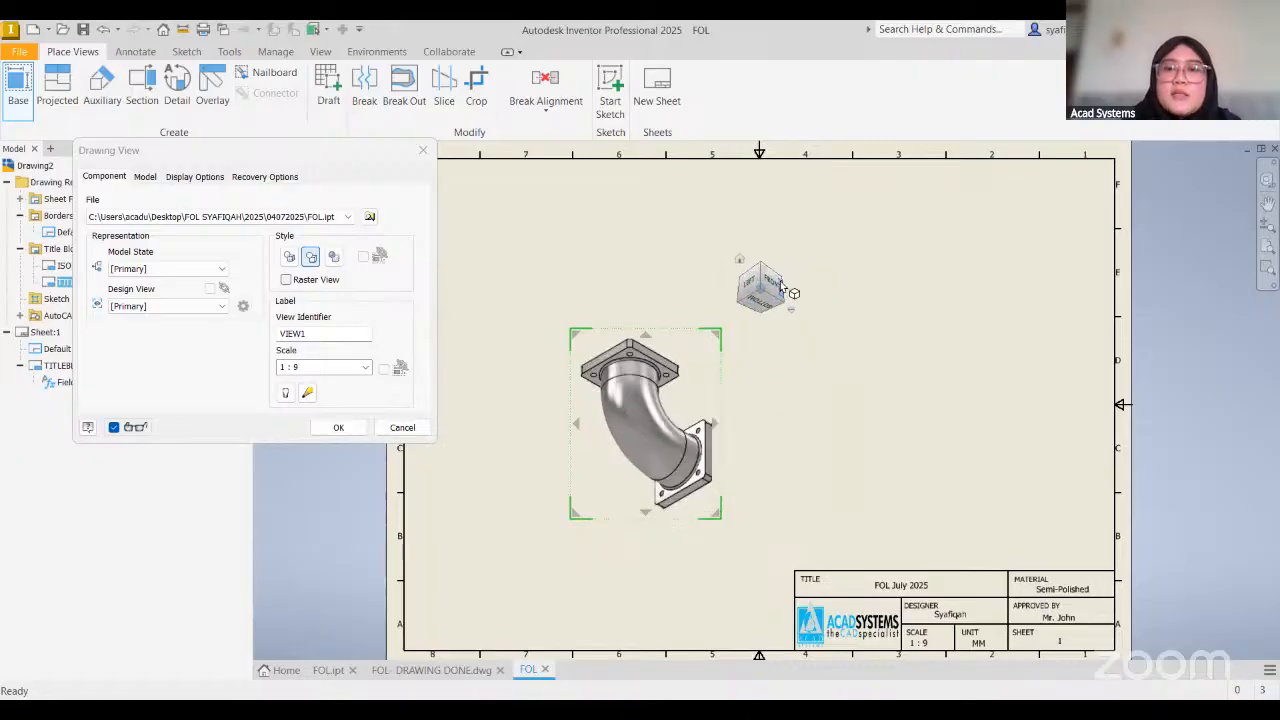
left_click(778, 290)
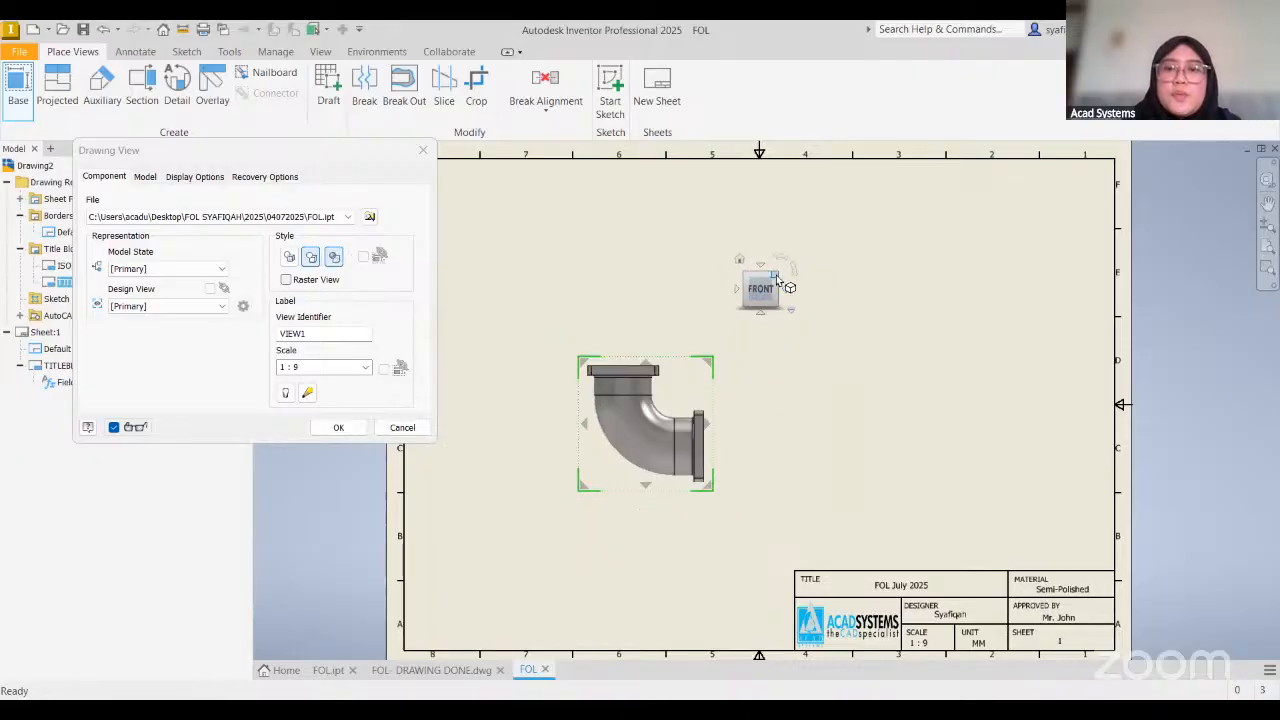
left_click_drag(673, 412, 671, 389)
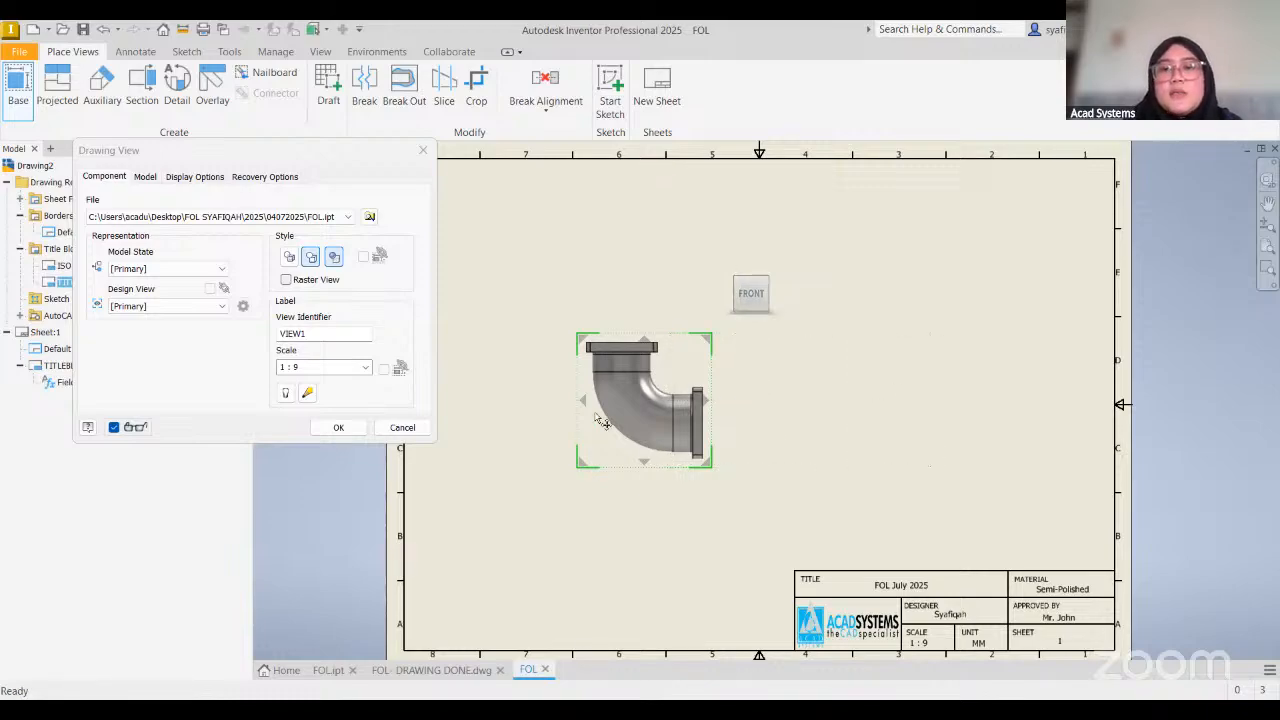
left_click(706, 400)
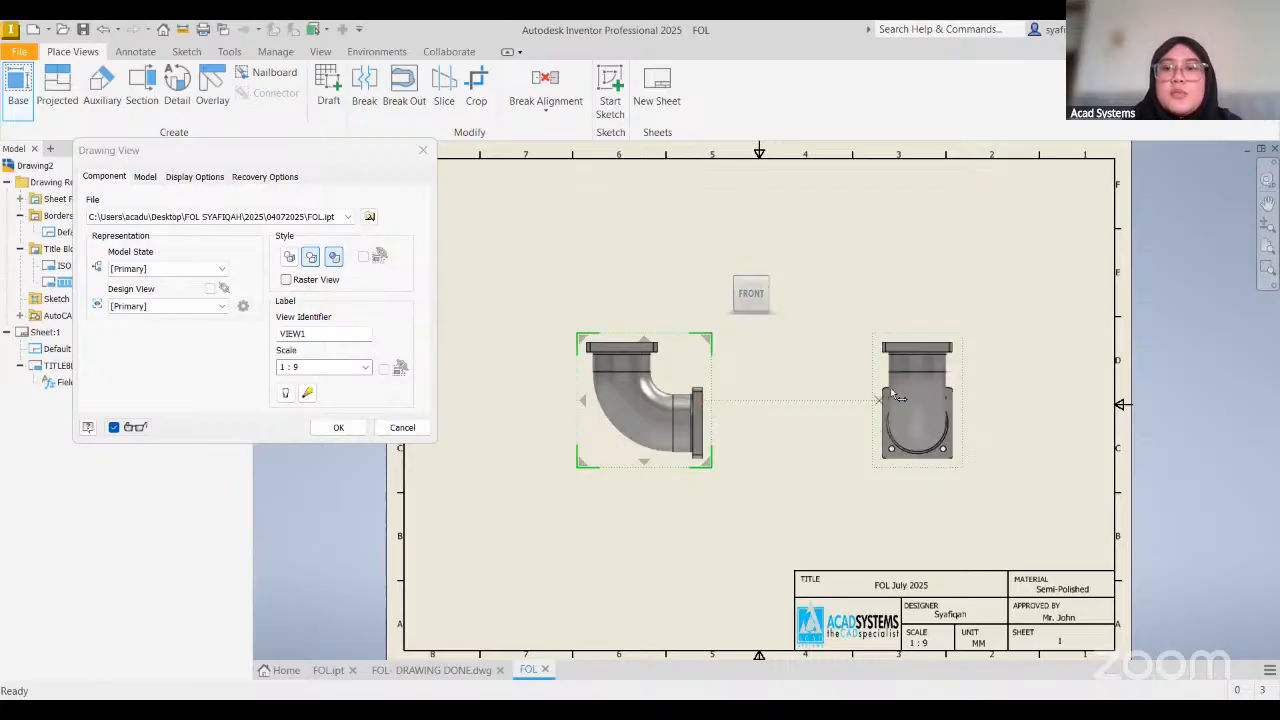
Turn the base view to an isometric orientation without projected views, and move it to the sheet's upper right corner
left_click(768, 281)
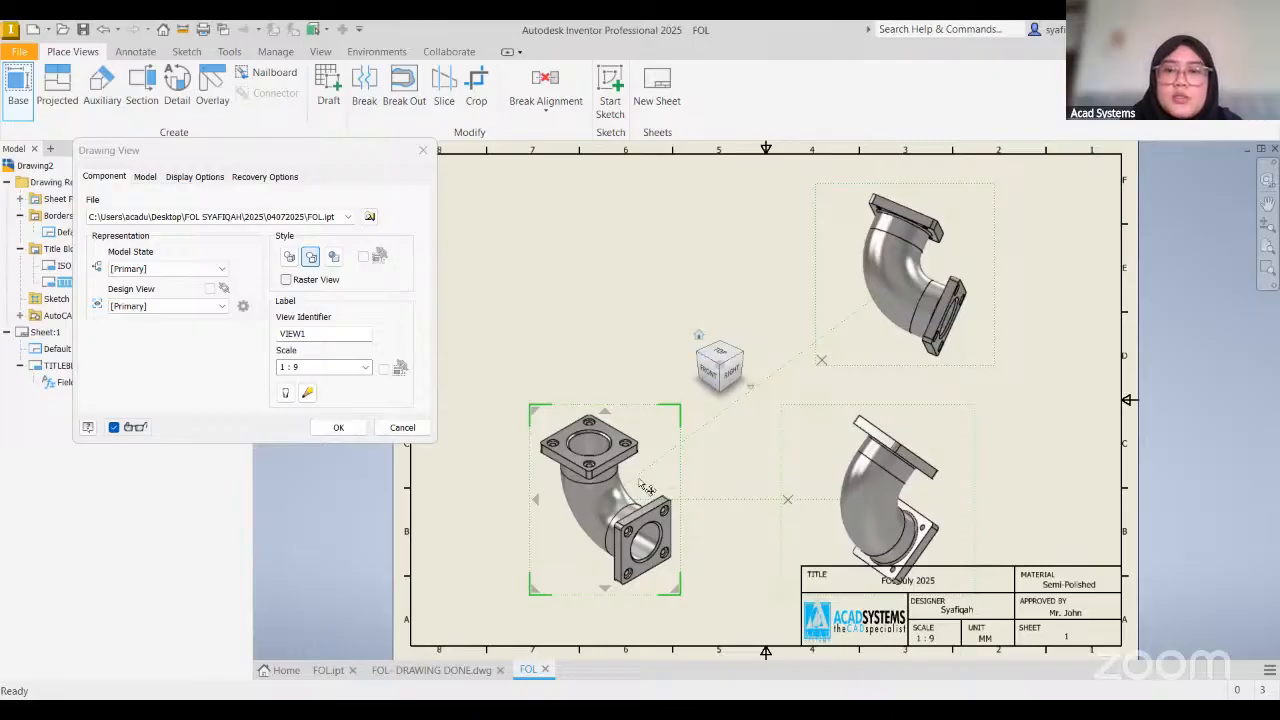
left_click_drag(606, 452, 704, 423)
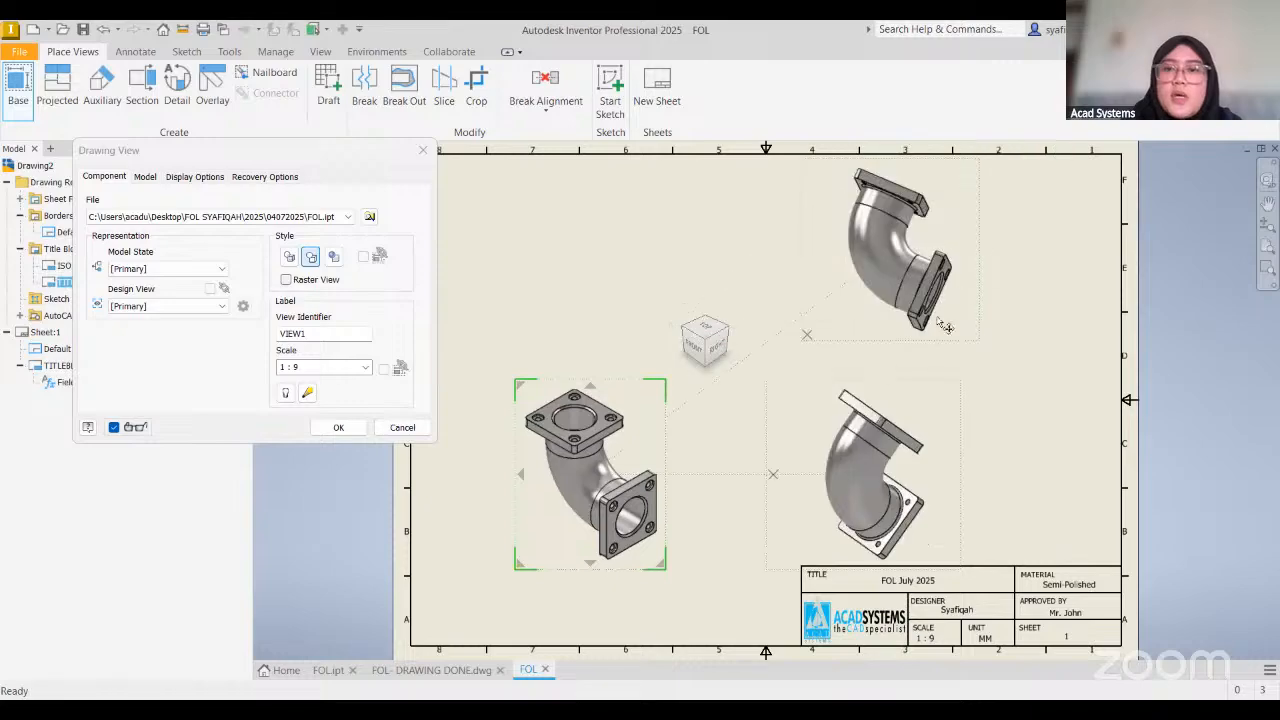
left_click(806, 336)
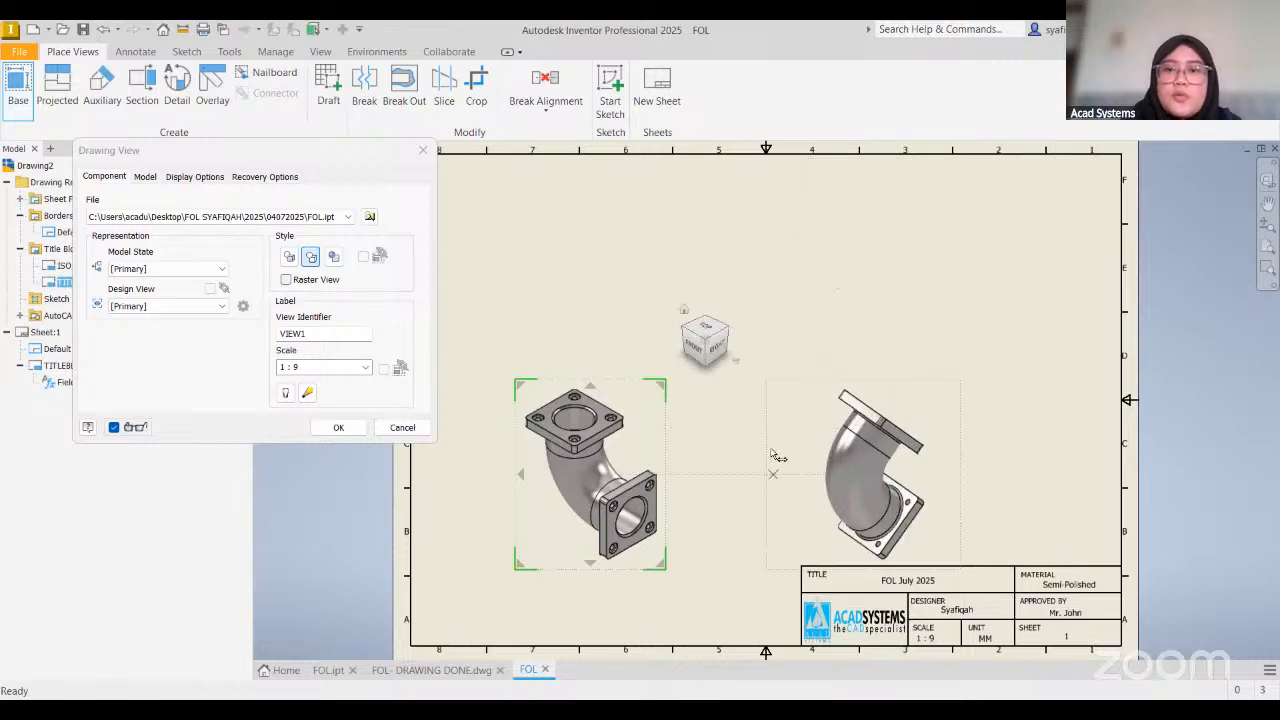
left_click(776, 476)
left_click_drag(708, 441, 1104, 239)
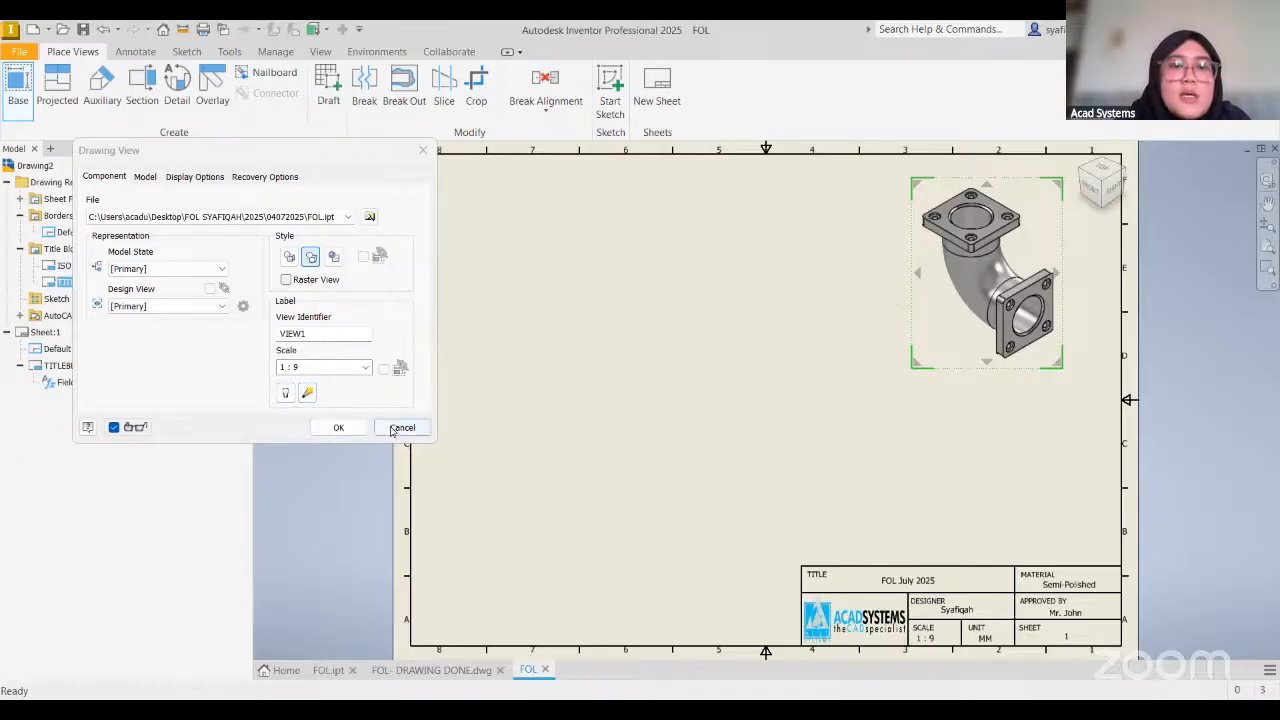
Start a new FOL.ipt base view facing FRONT at 1 : 6, with one view projected above and an isometric at the upper right
left_click(27, 88)
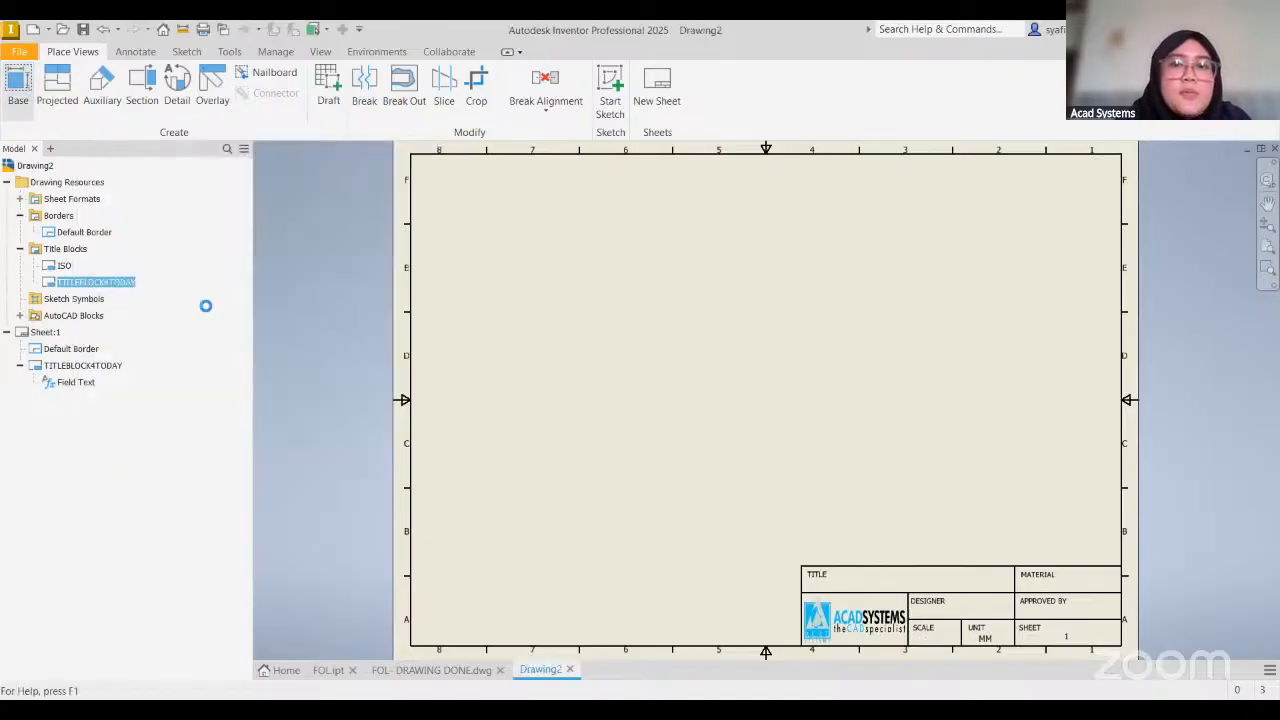
left_click(586, 405)
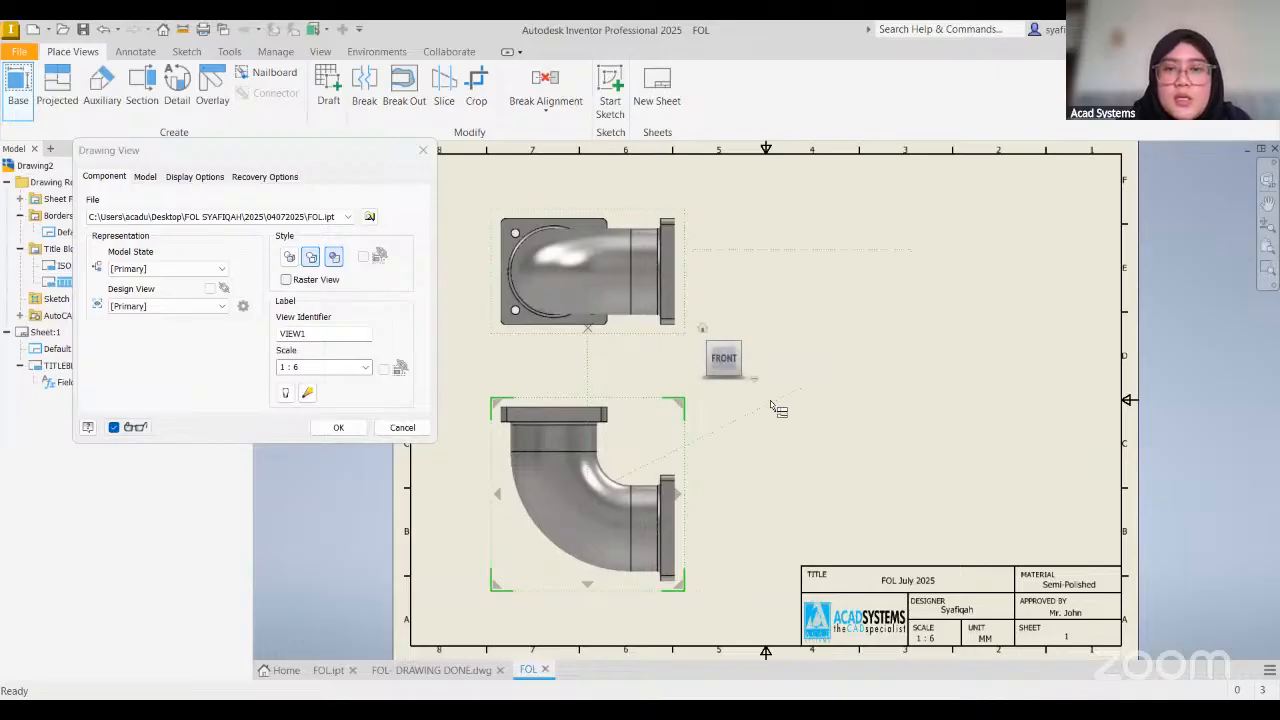
left_click(682, 404)
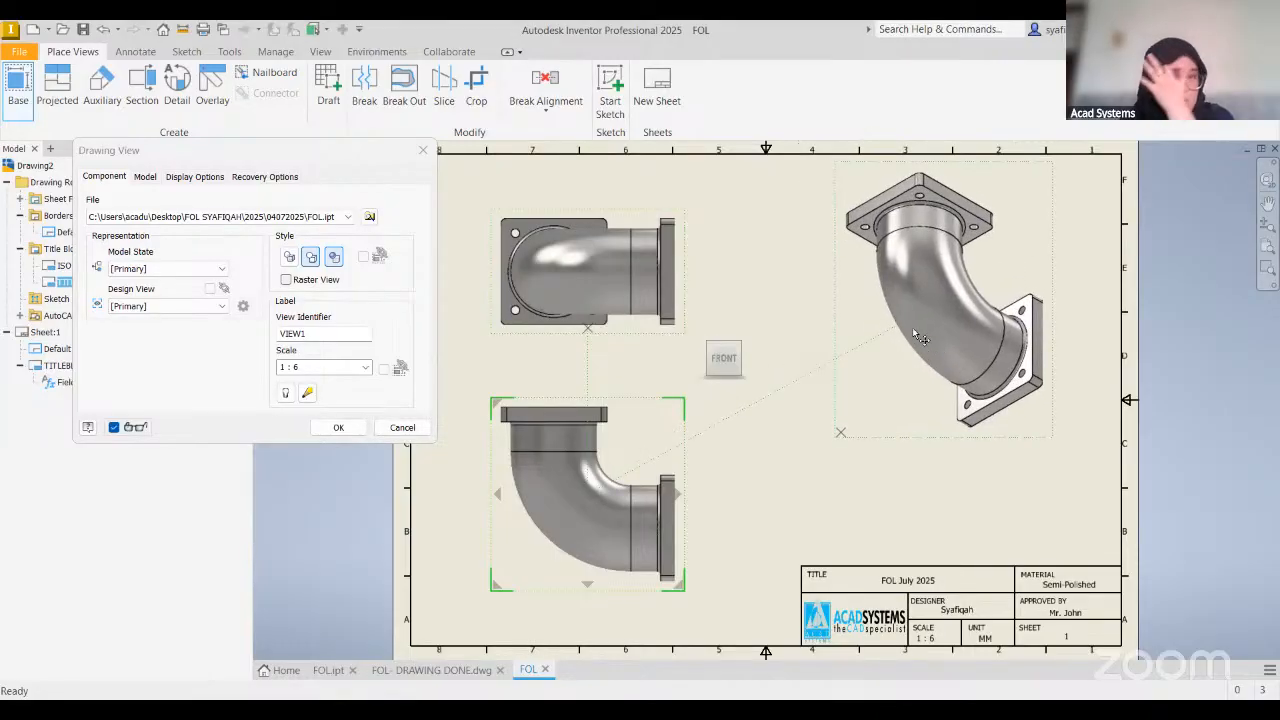
Compare the projected isometric view with the FOL.ipt model, and cancel the base view placement
left_click(318, 674)
scroll(890, 423, "down", 3)
middle_click_drag(832, 386, 824, 326)
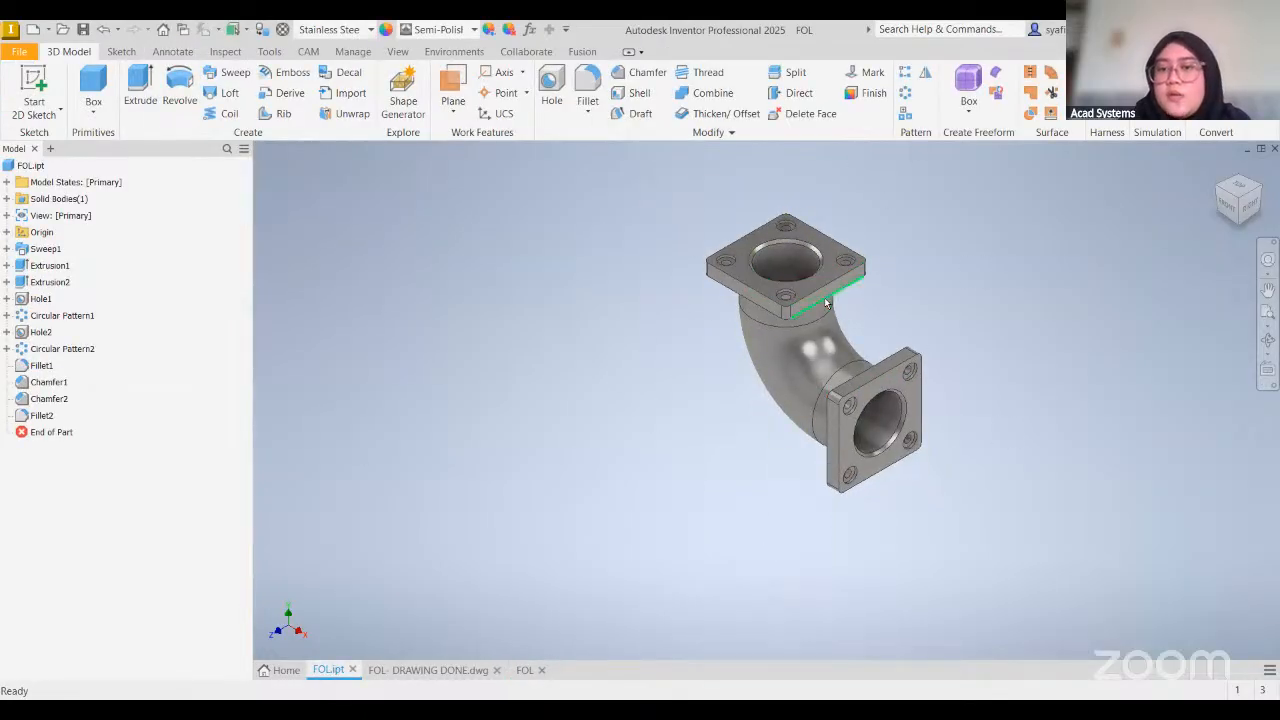
left_click(523, 670)
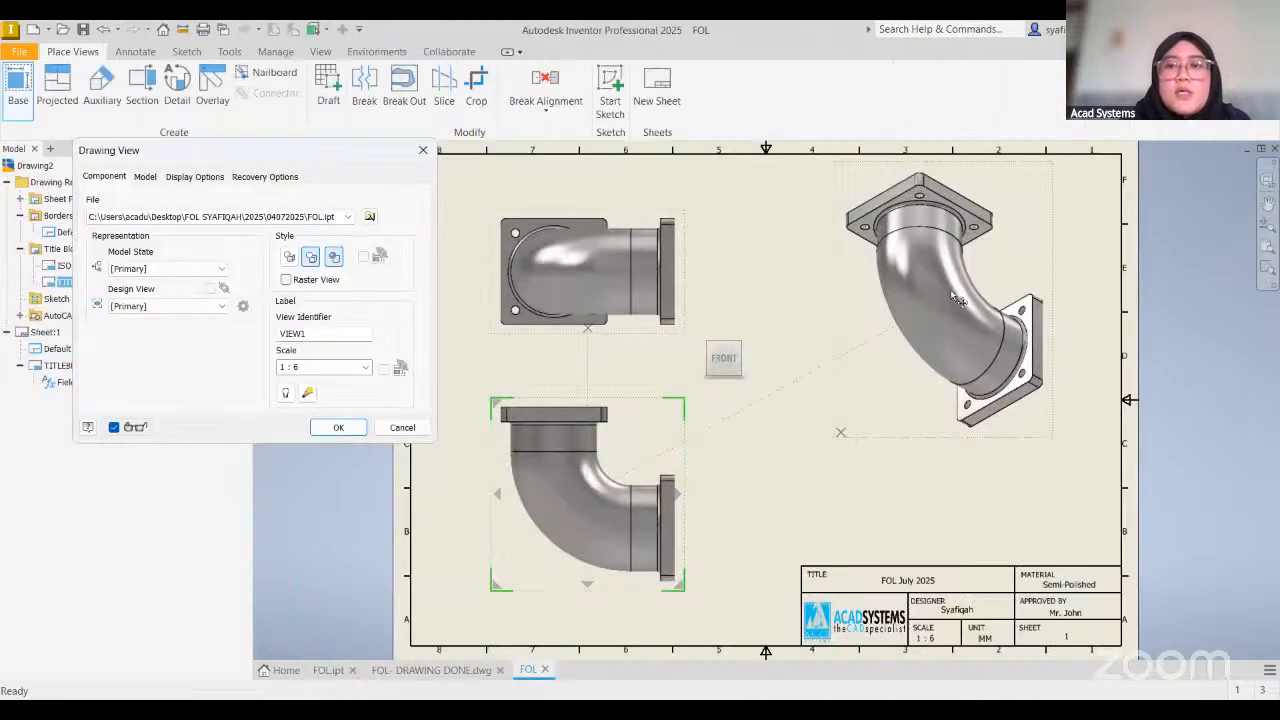
left_click(421, 151)
Change the projection type of Default Standard (ISO) to Third Angle and save the style
left_click(17, 53)
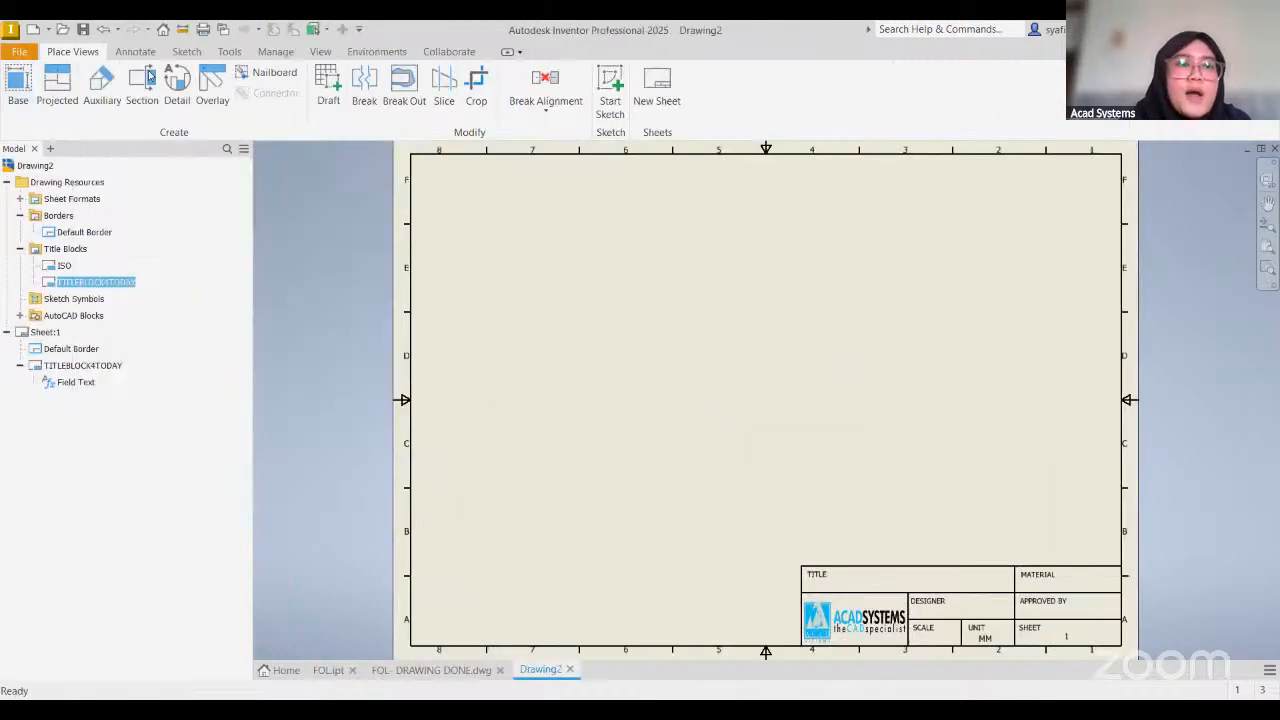
left_click(276, 51)
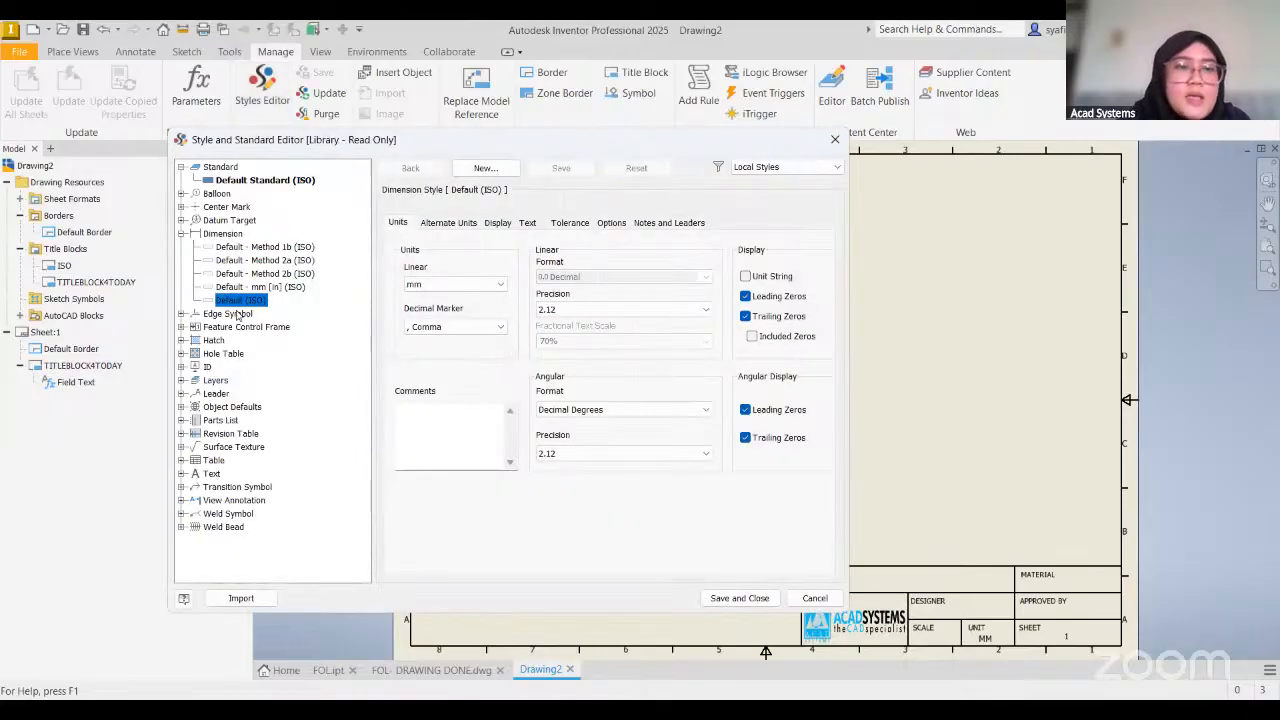
left_click(236, 183)
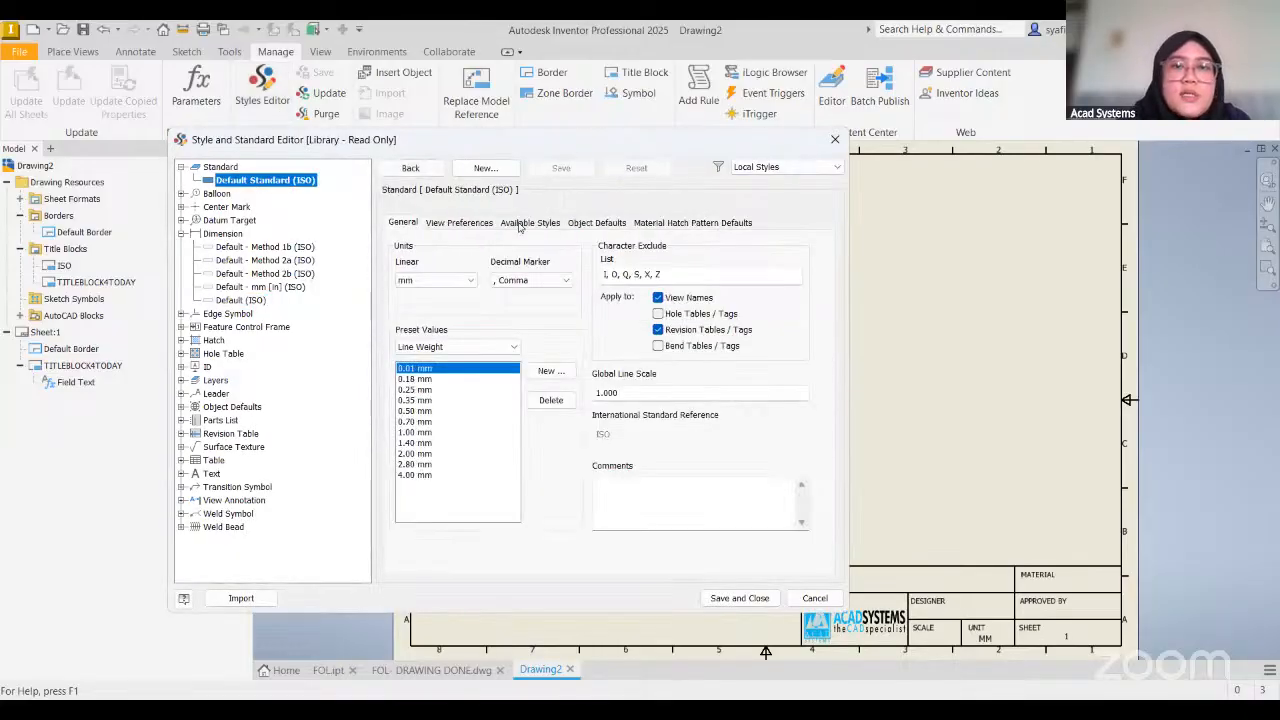
left_click(468, 224)
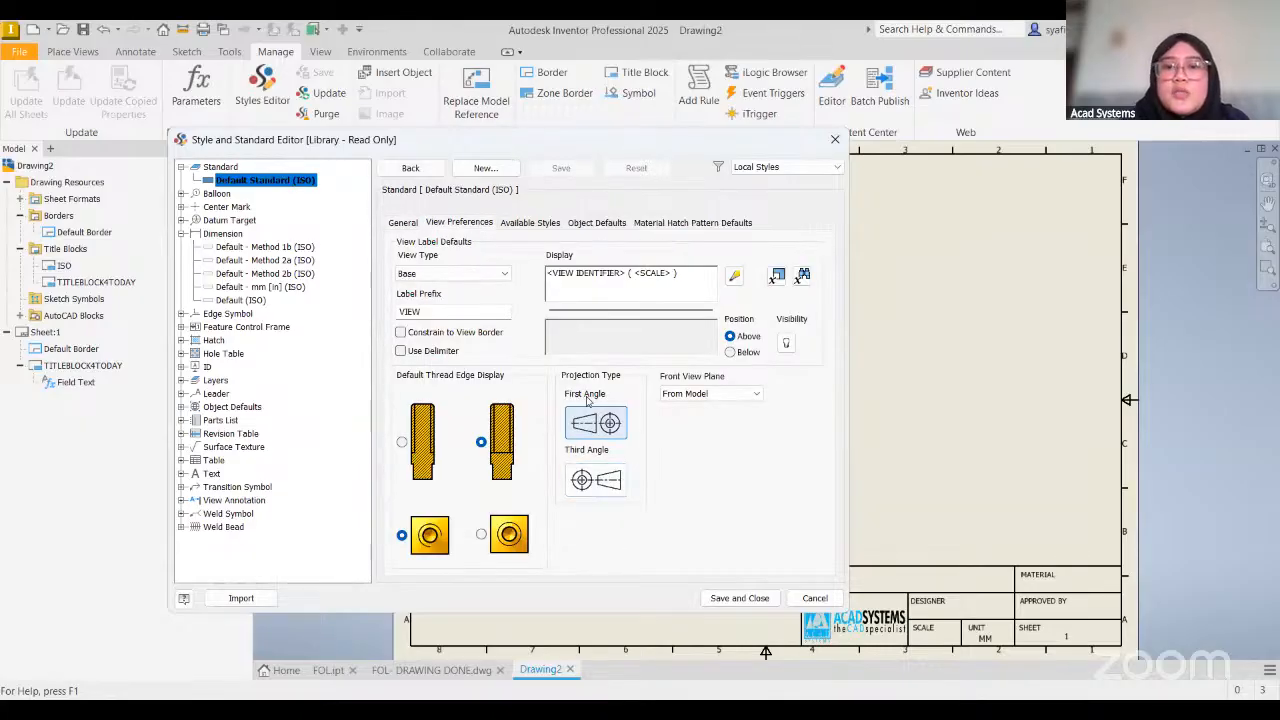
left_click(598, 482)
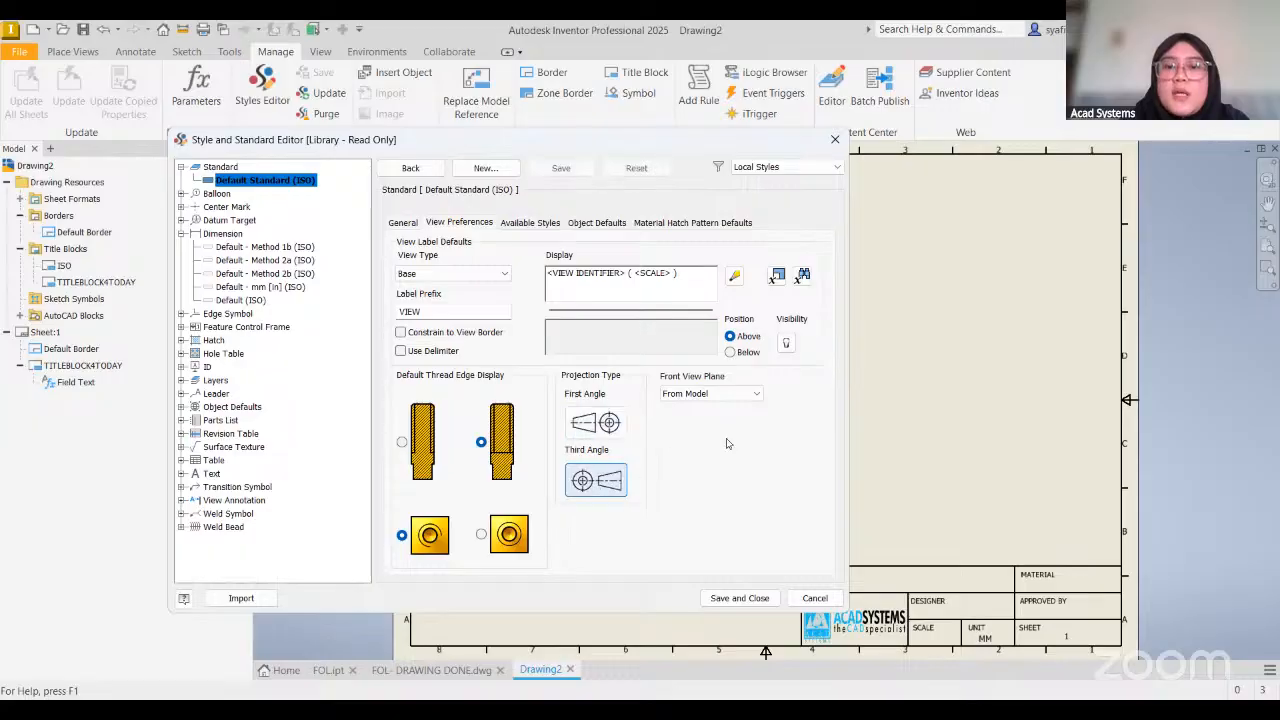
left_click(756, 600)
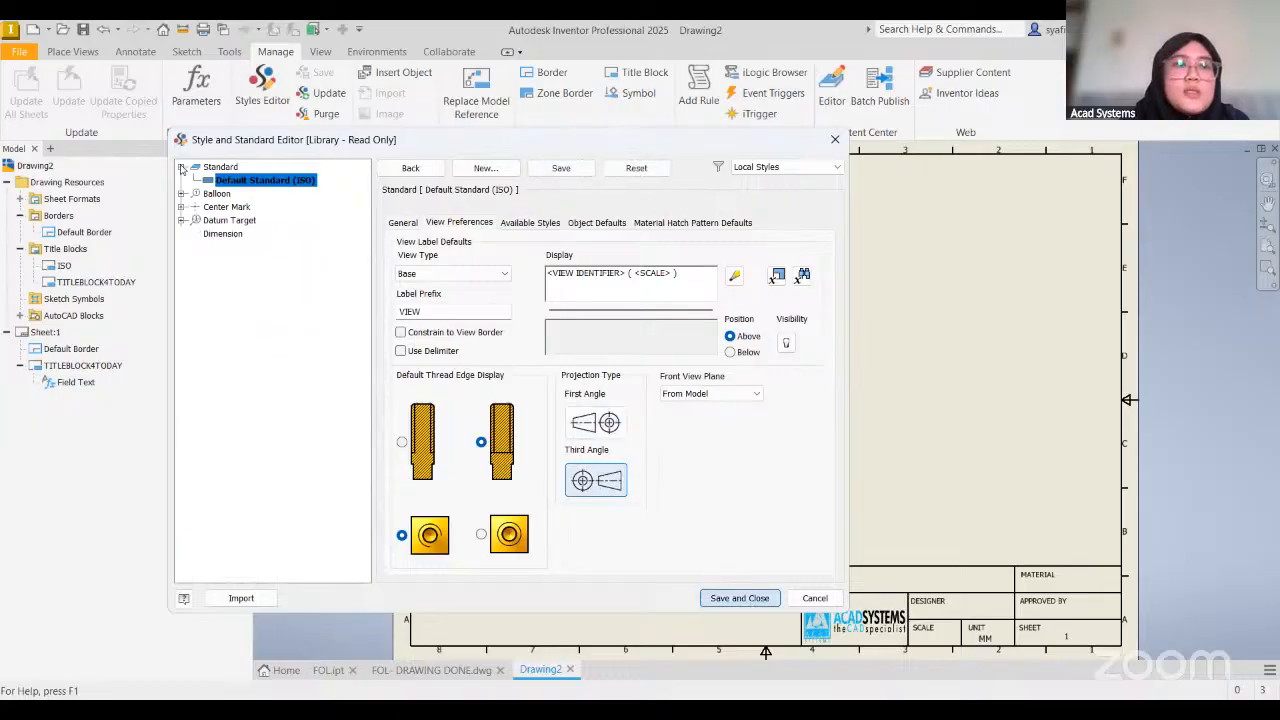
Try a FOL.ipt front base view at scale 0.16 with an isometric projection at the upper right and a side view beside it
left_click(66, 52)
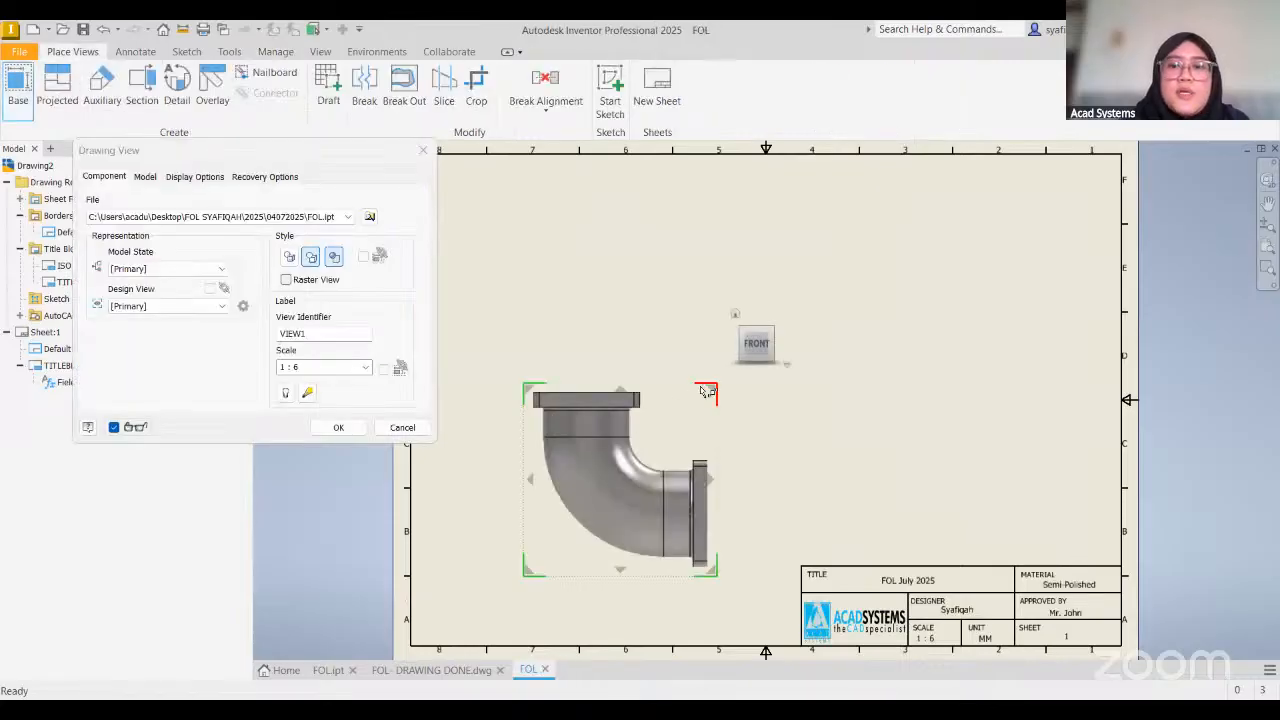
left_click(709, 394)
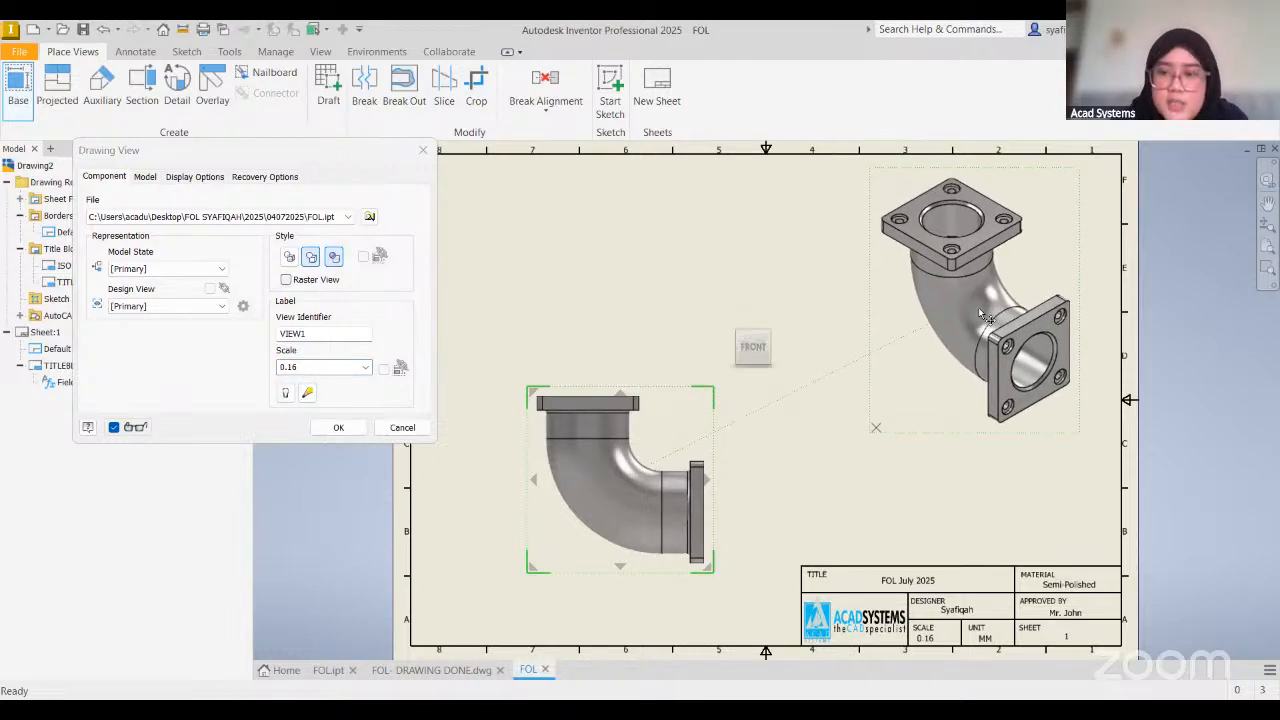
left_click(987, 316)
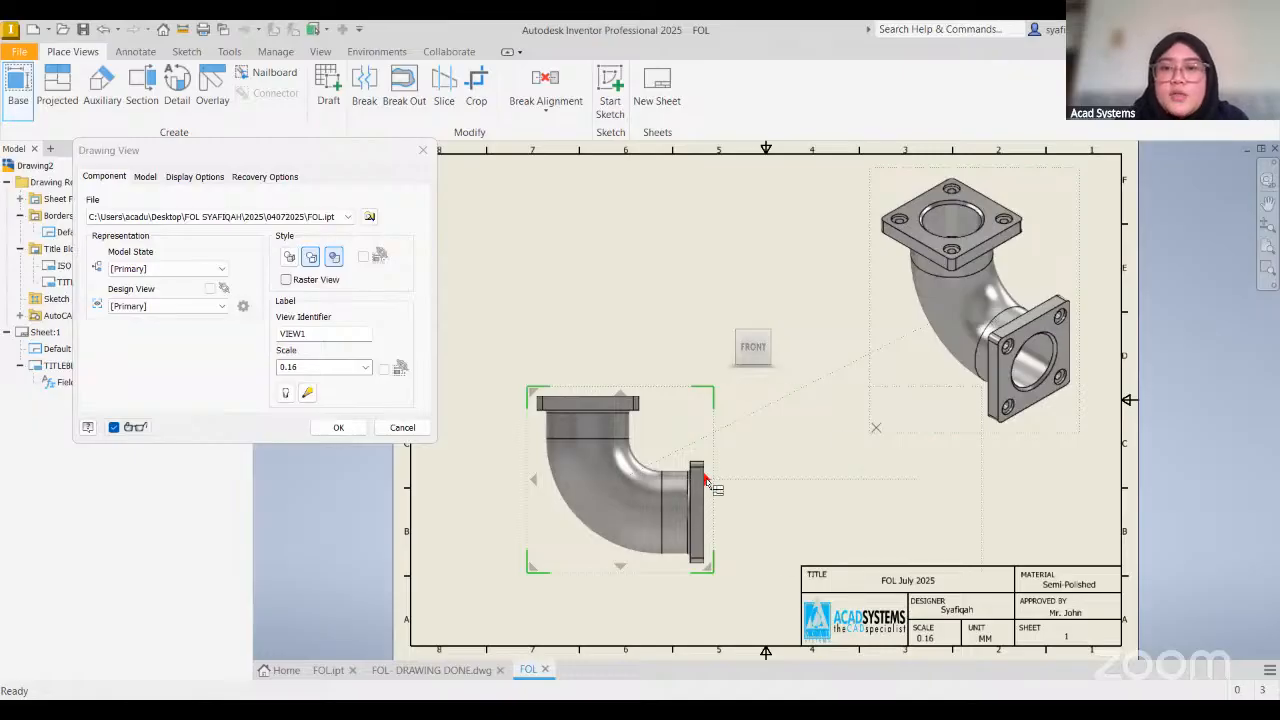
left_click(706, 481)
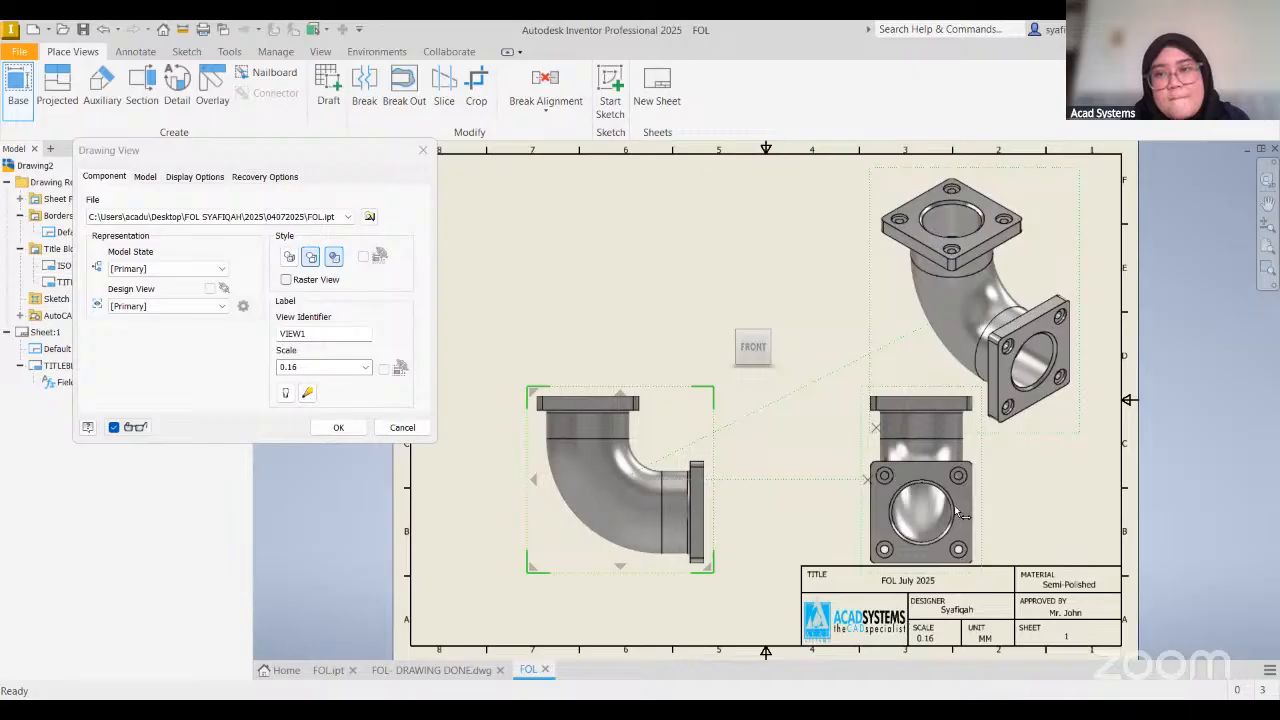
left_click_drag(938, 467, 859, 471)
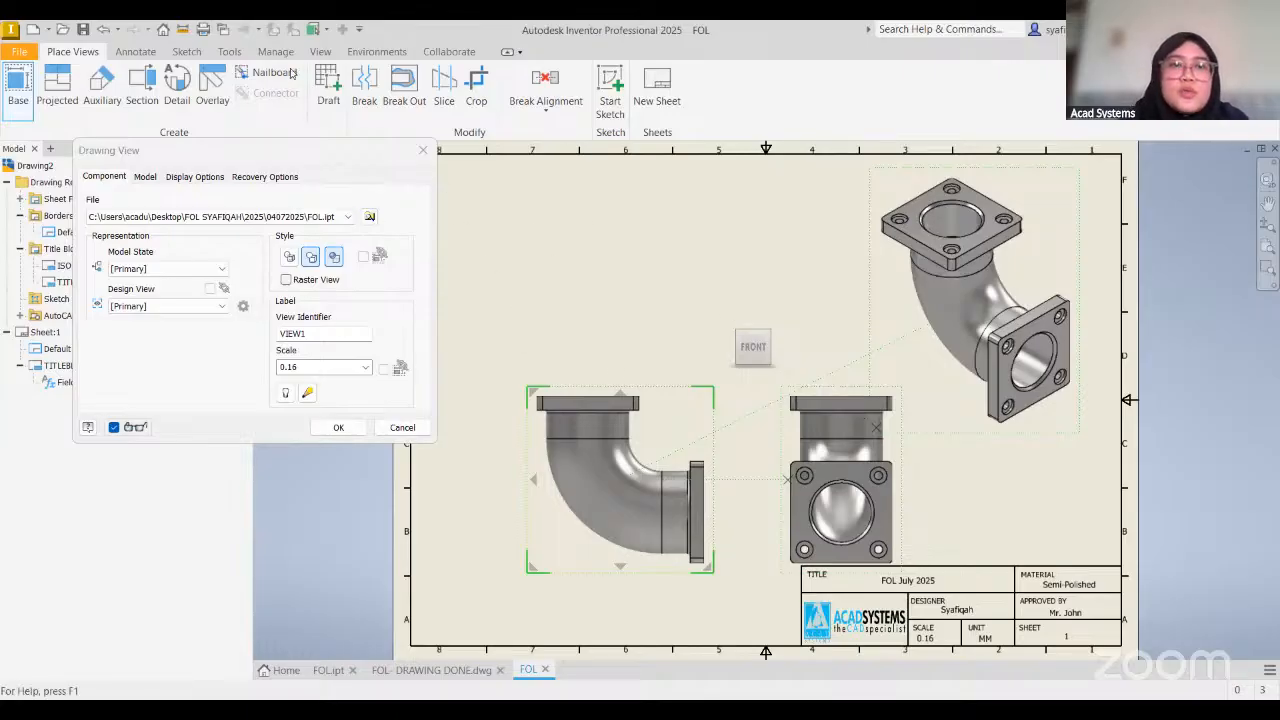
Discard the view placement and open the Default Standard (ISO) settings in the Style and Standard Editor
left_click(145, 51)
left_click(186, 51)
left_click(229, 51)
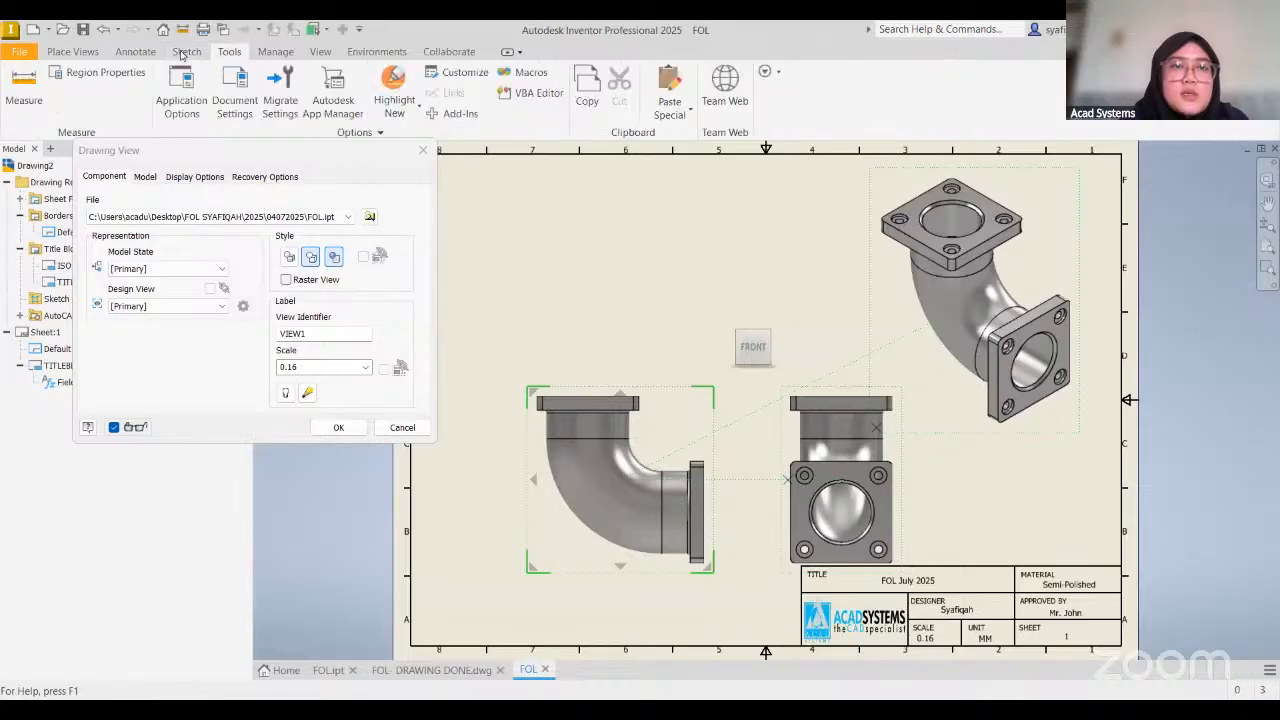
left_click(276, 51)
left_click(262, 88)
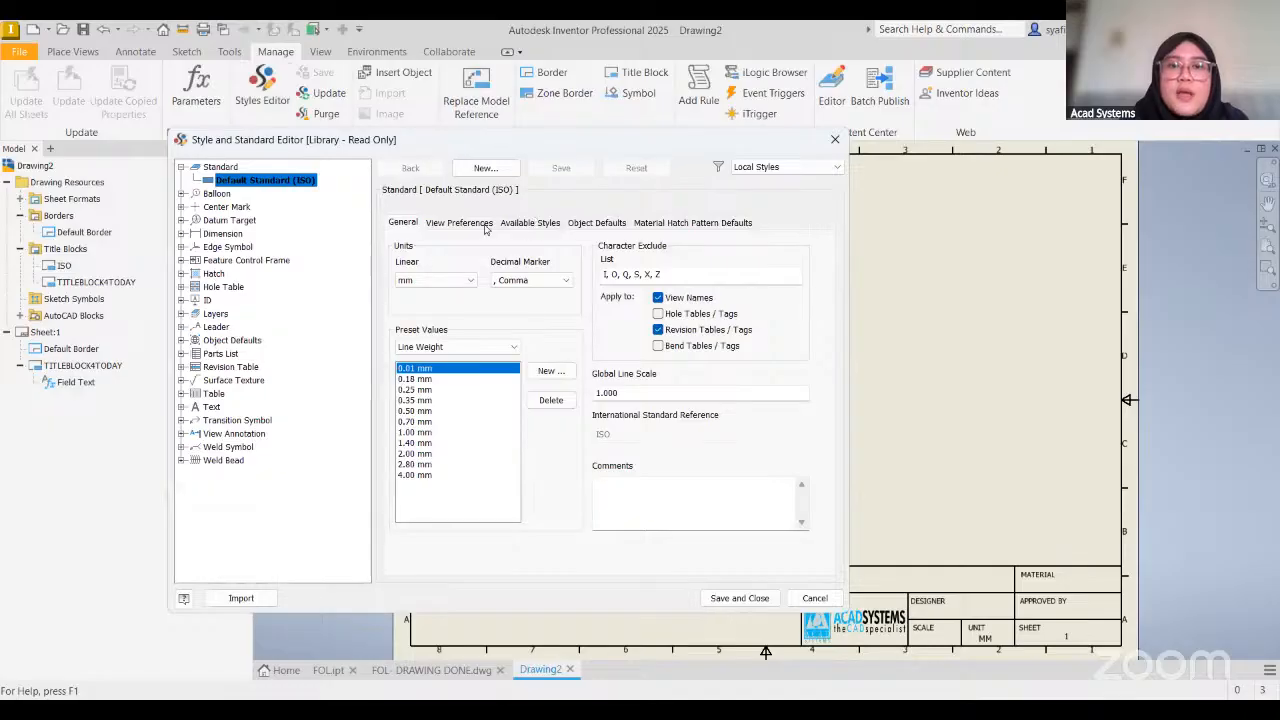
Review the view preferences of the Default Standard (ISO) style, including the projection type, and close the style editor
left_click(459, 222)
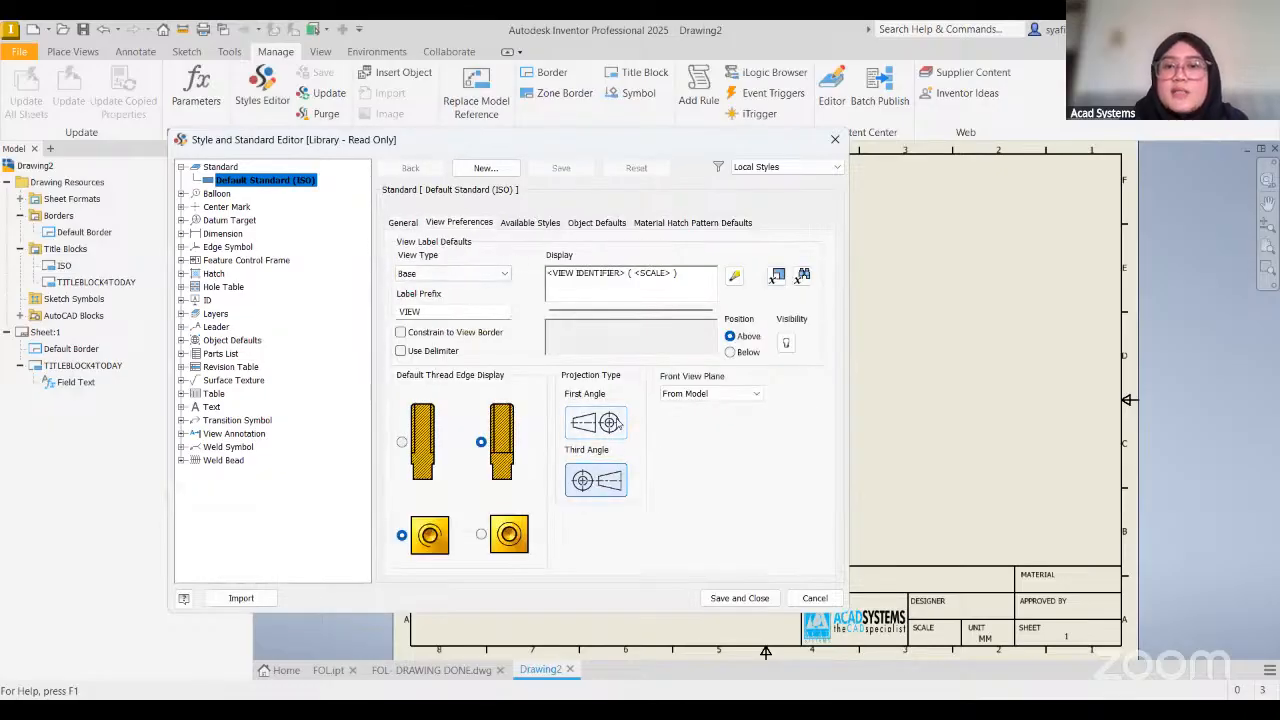
left_click(832, 143)
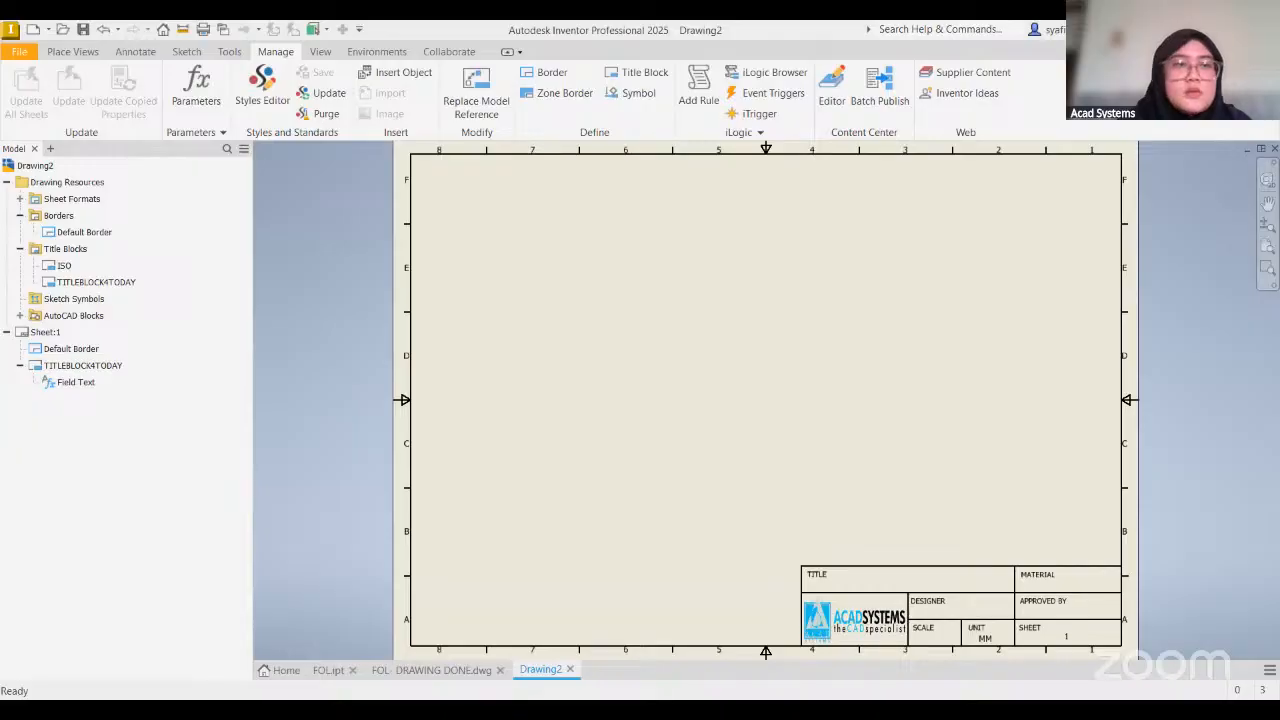
Open the existing drawing file "FOL- DRAWING 2 WITH DIMENSION" from the 04072025 folder
left_click(19, 52)
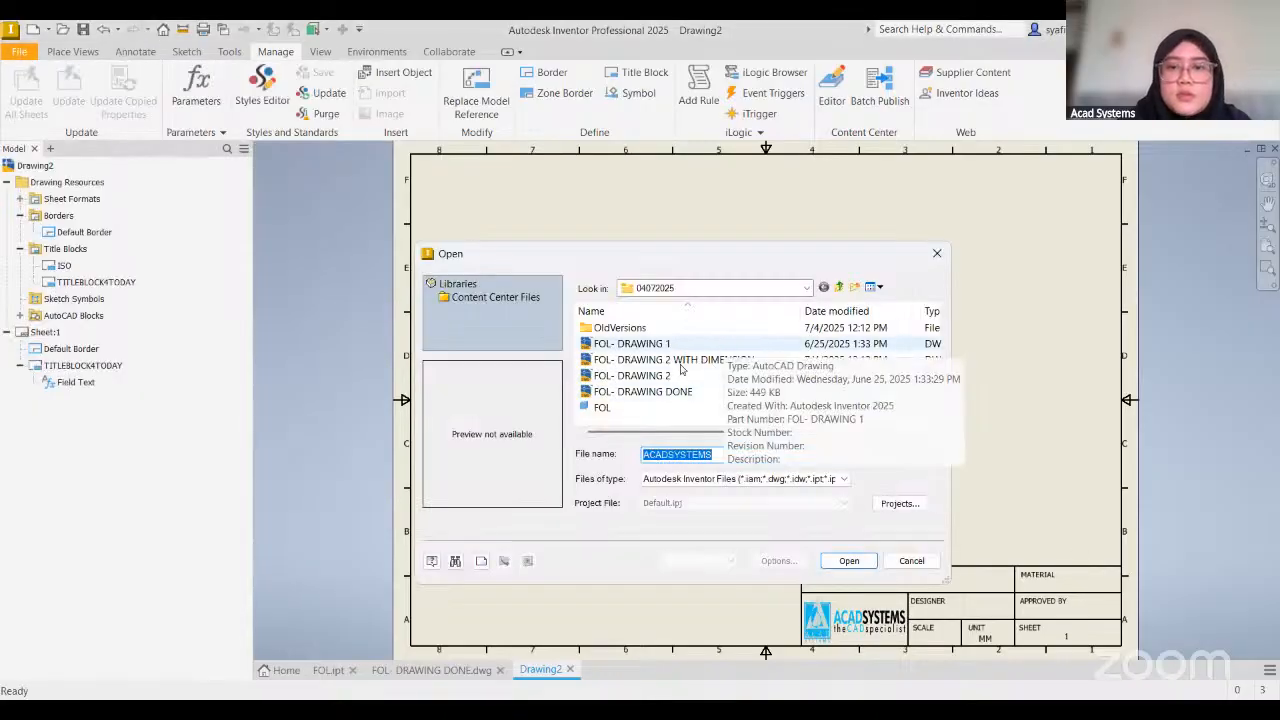
left_click(676, 391)
left_click(668, 376)
left_click(672, 360)
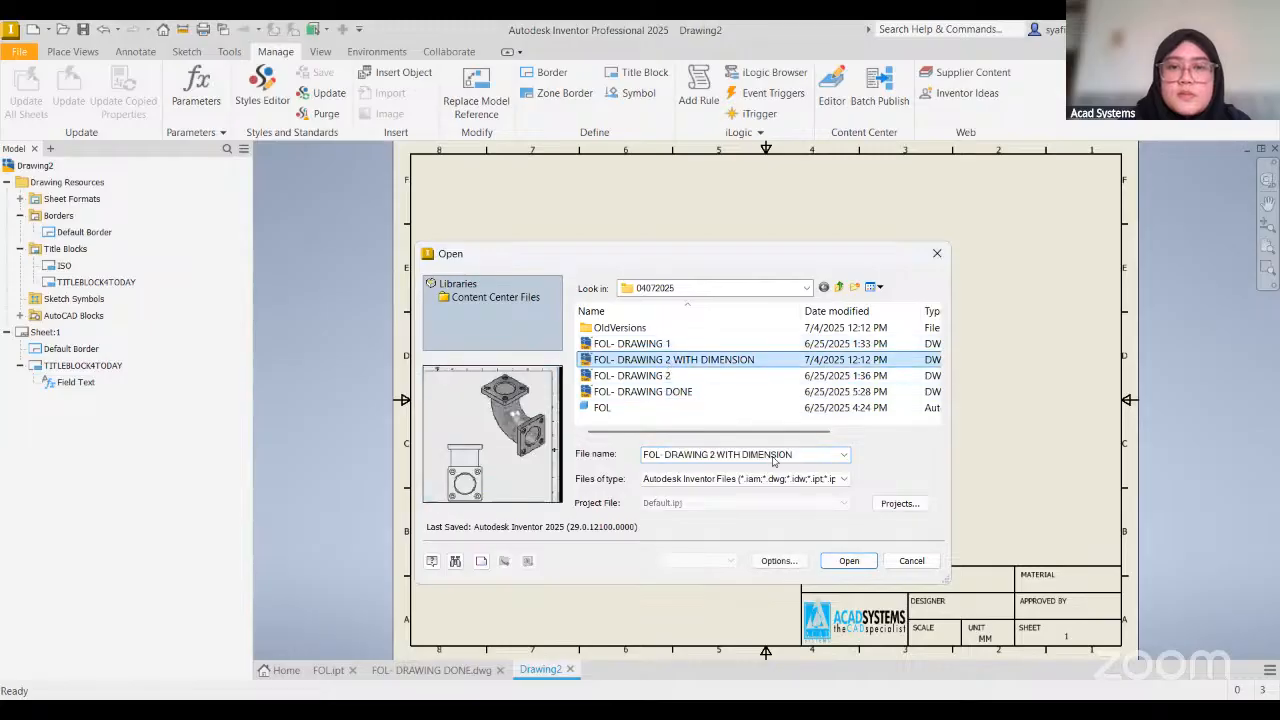
left_click(641, 343)
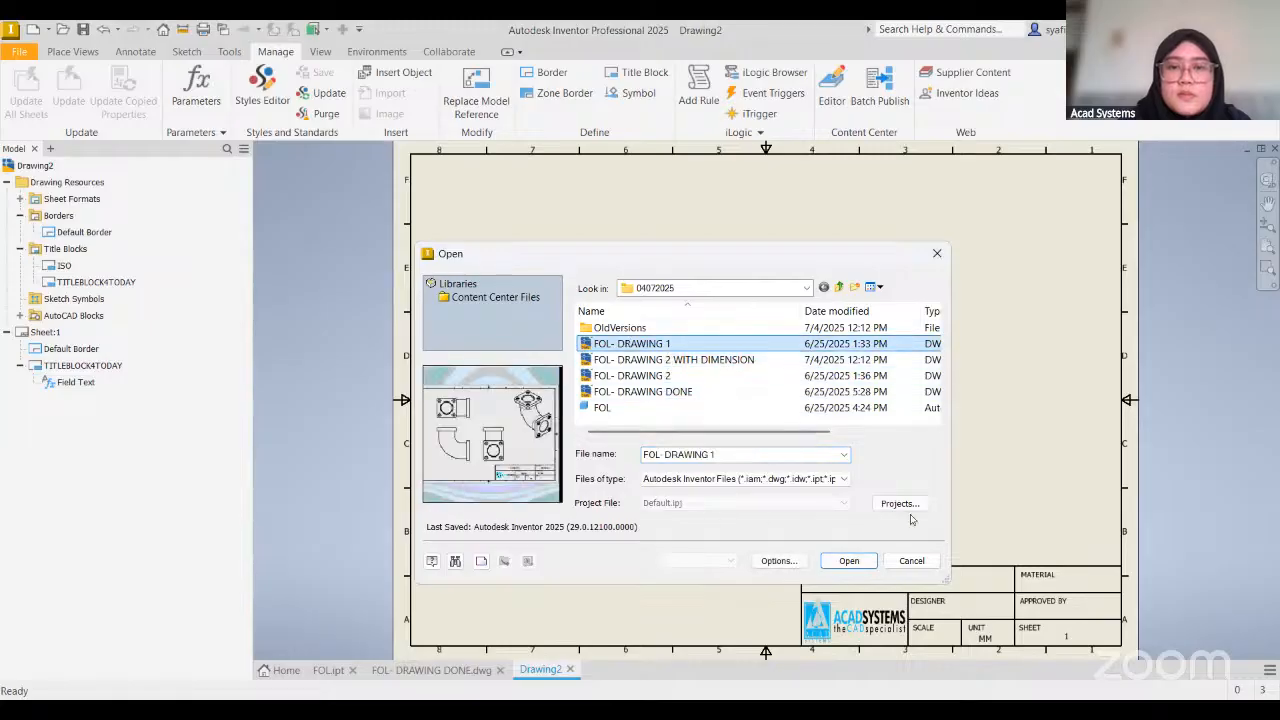
left_click(672, 359)
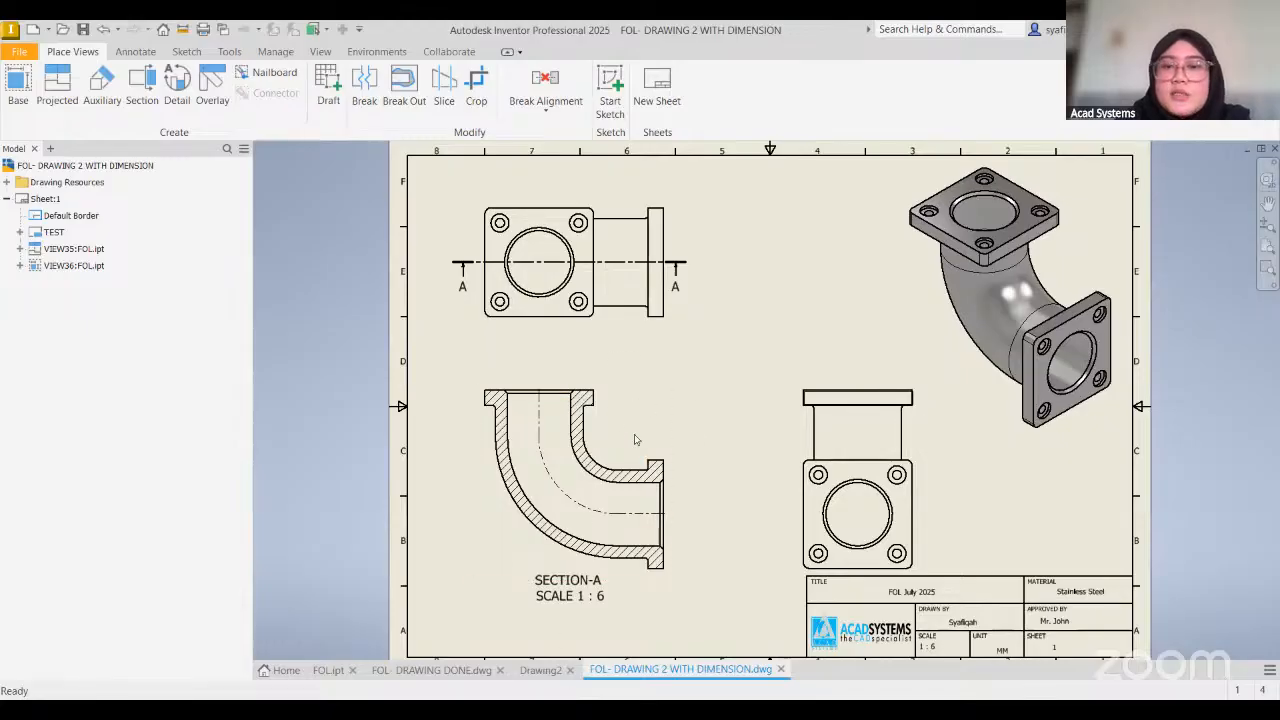
Delete section view A below the top view together with its dependent projected view
left_click(583, 385)
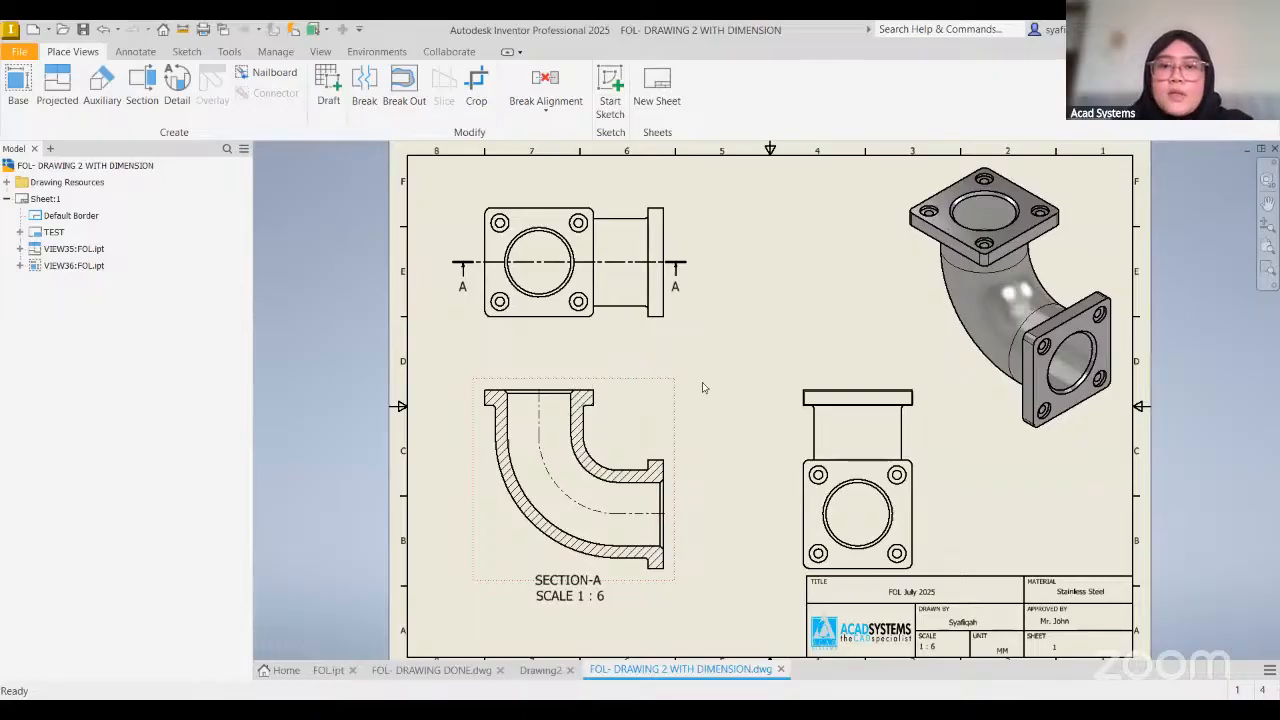
key("Delete")
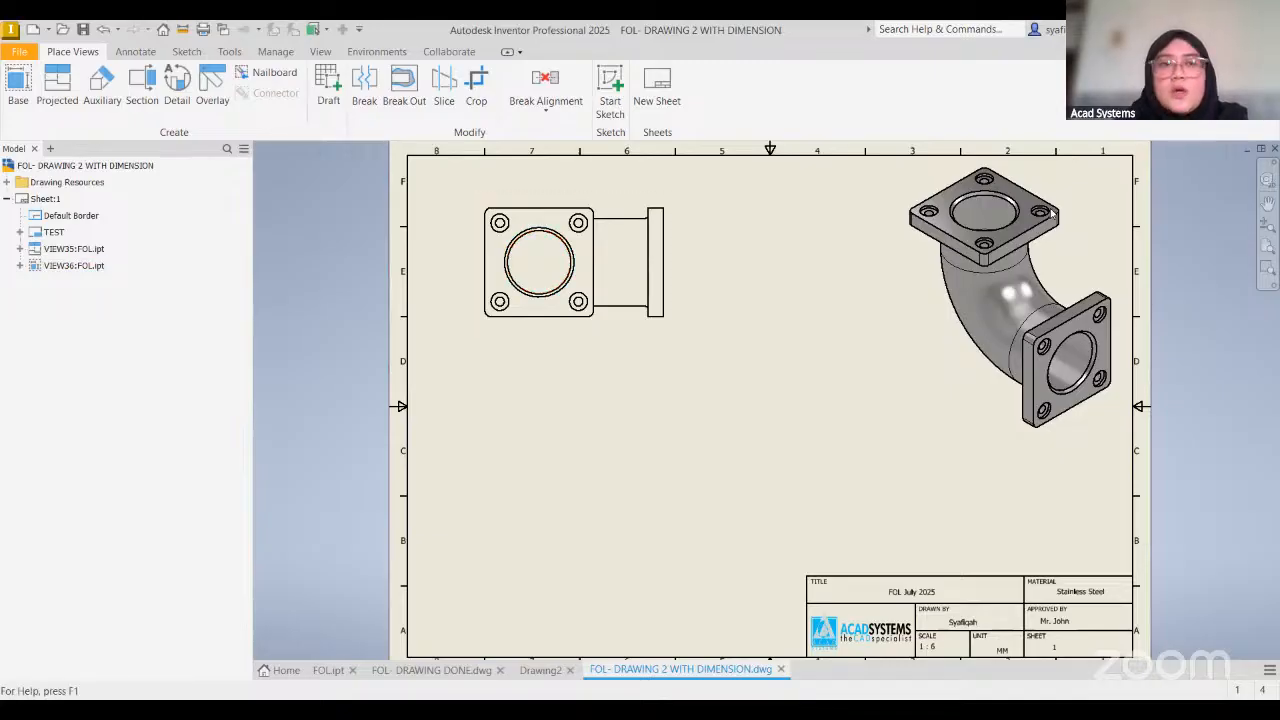
Create a projected section view at 1:6 from a horizontal cutting line through the top view's centre, placed below it
left_click(141, 90)
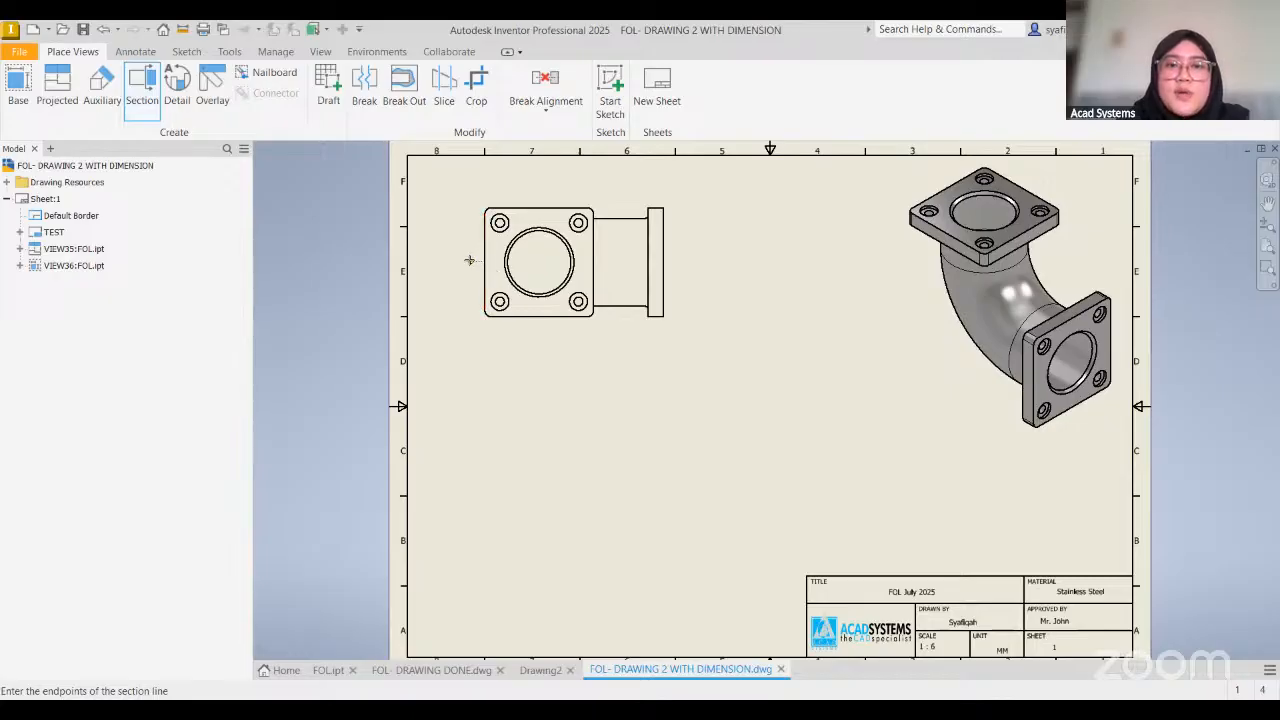
left_click(471, 262)
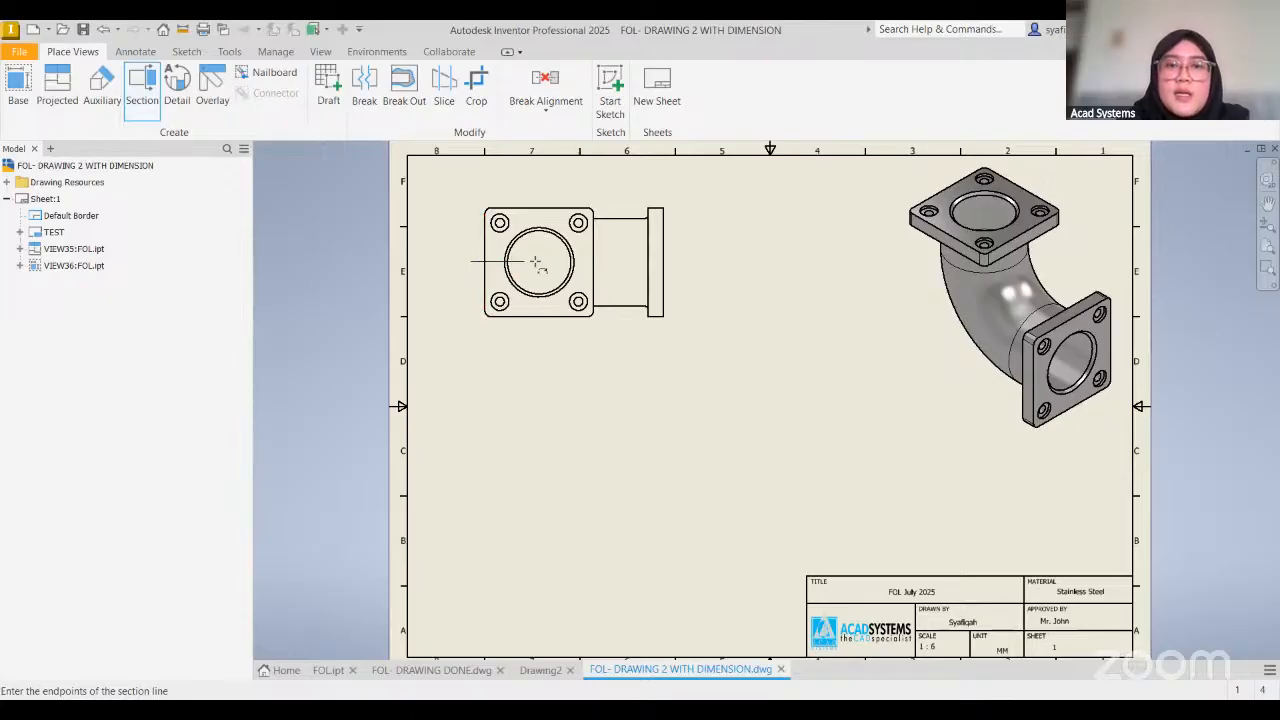
left_click(688, 262)
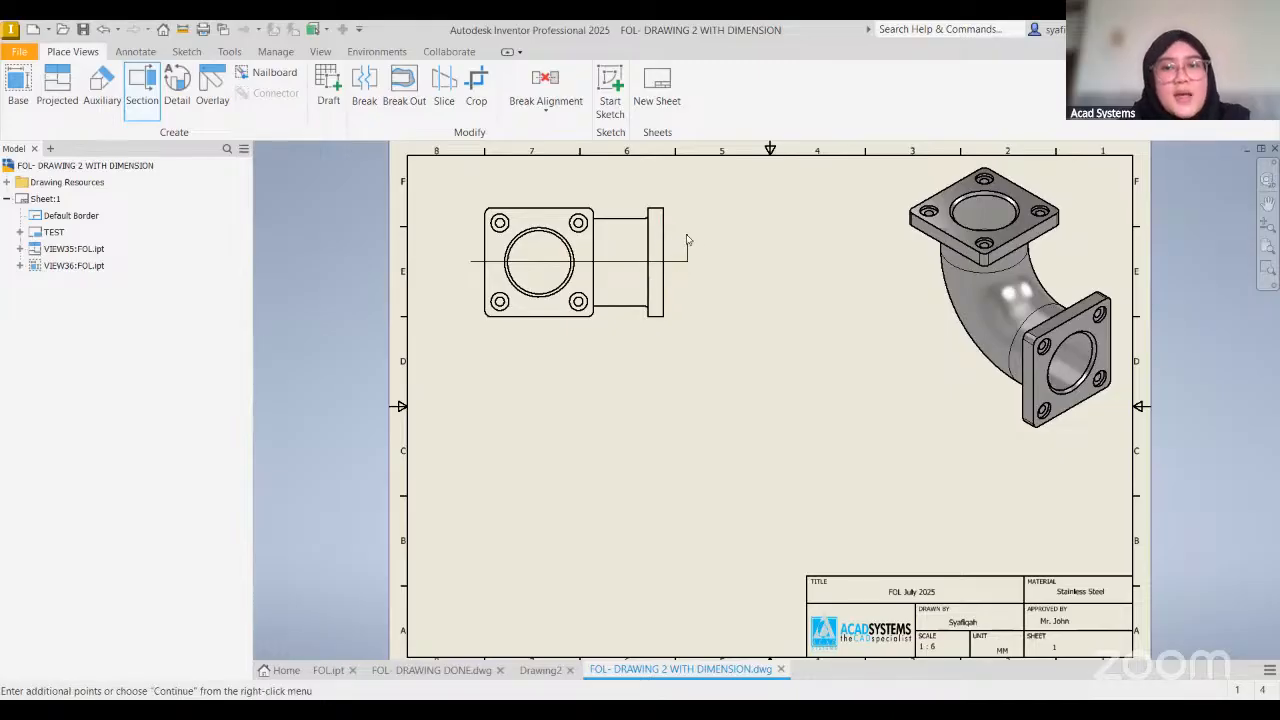
right_click(687, 240)
left_click(755, 245)
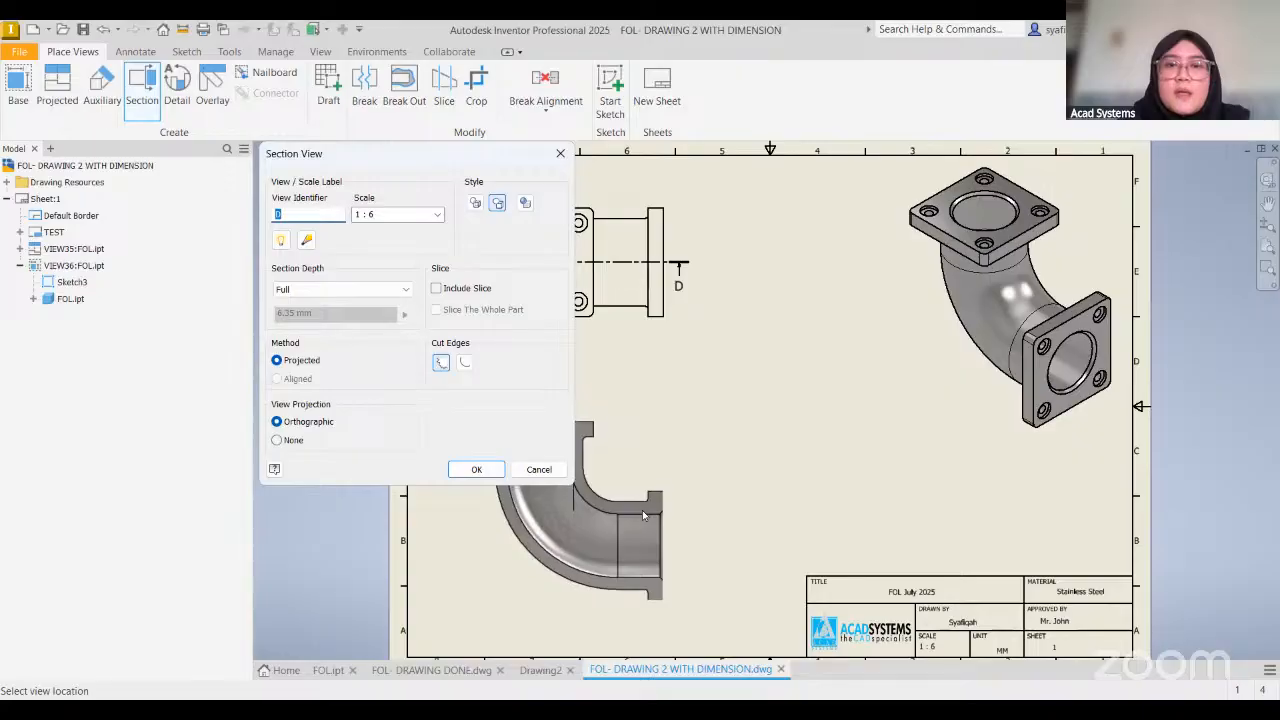
left_click(642, 510)
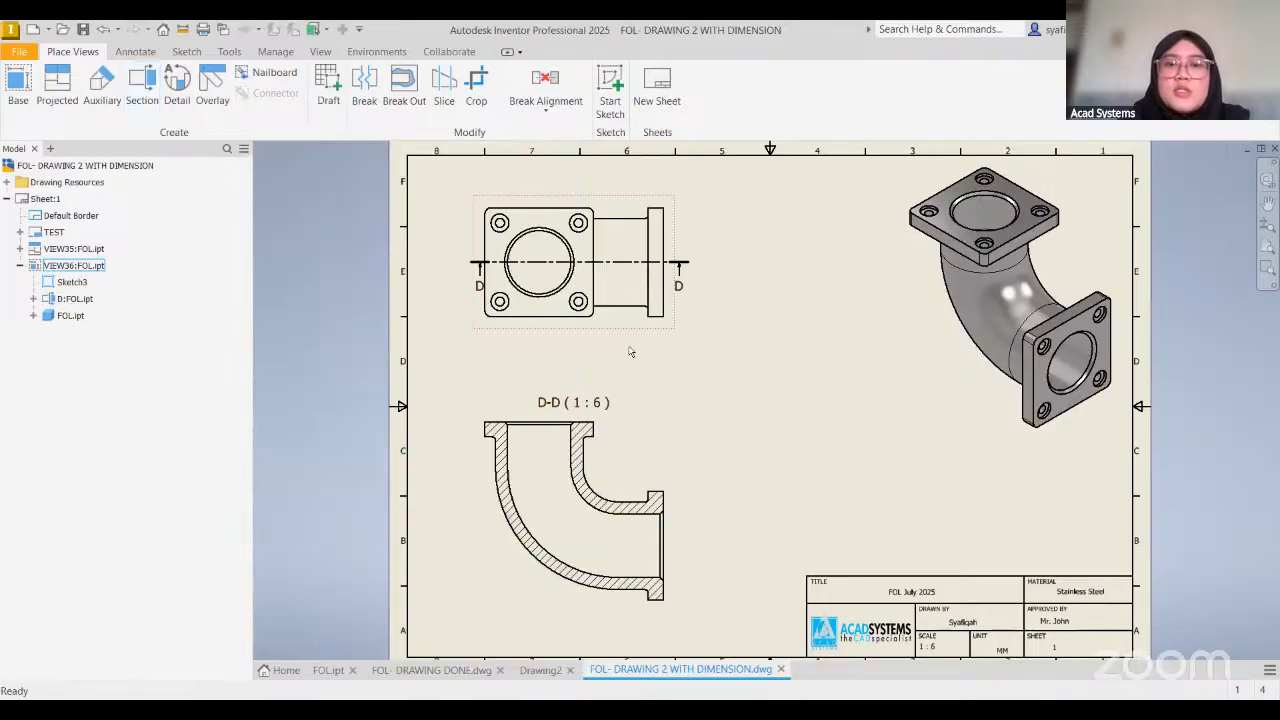
double_click(560, 405)
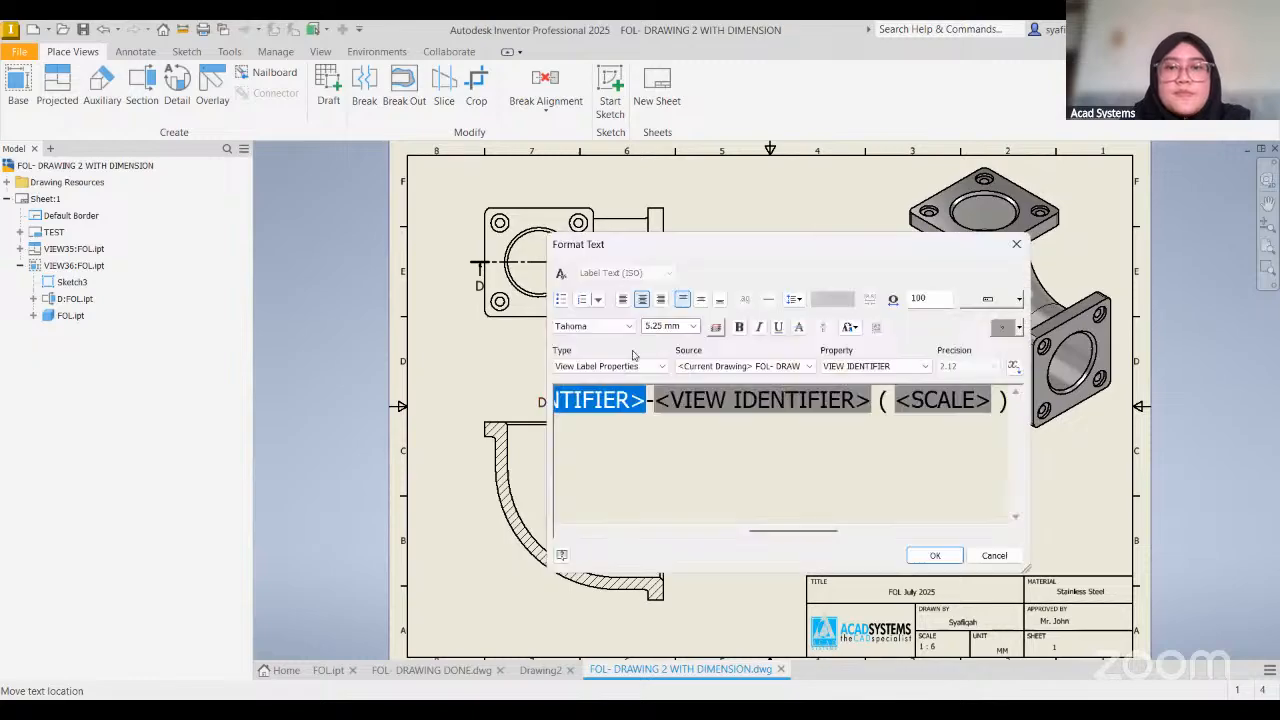
left_click(1025, 249)
right_click(565, 403)
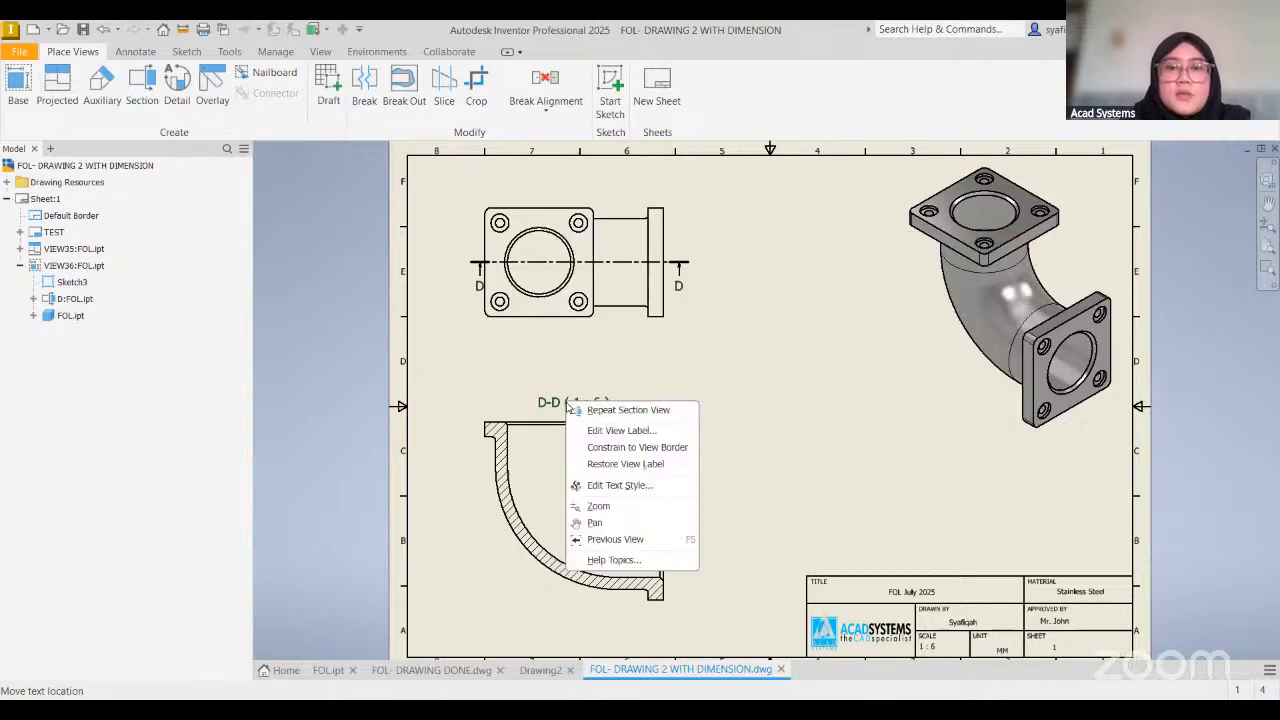
left_click(801, 365)
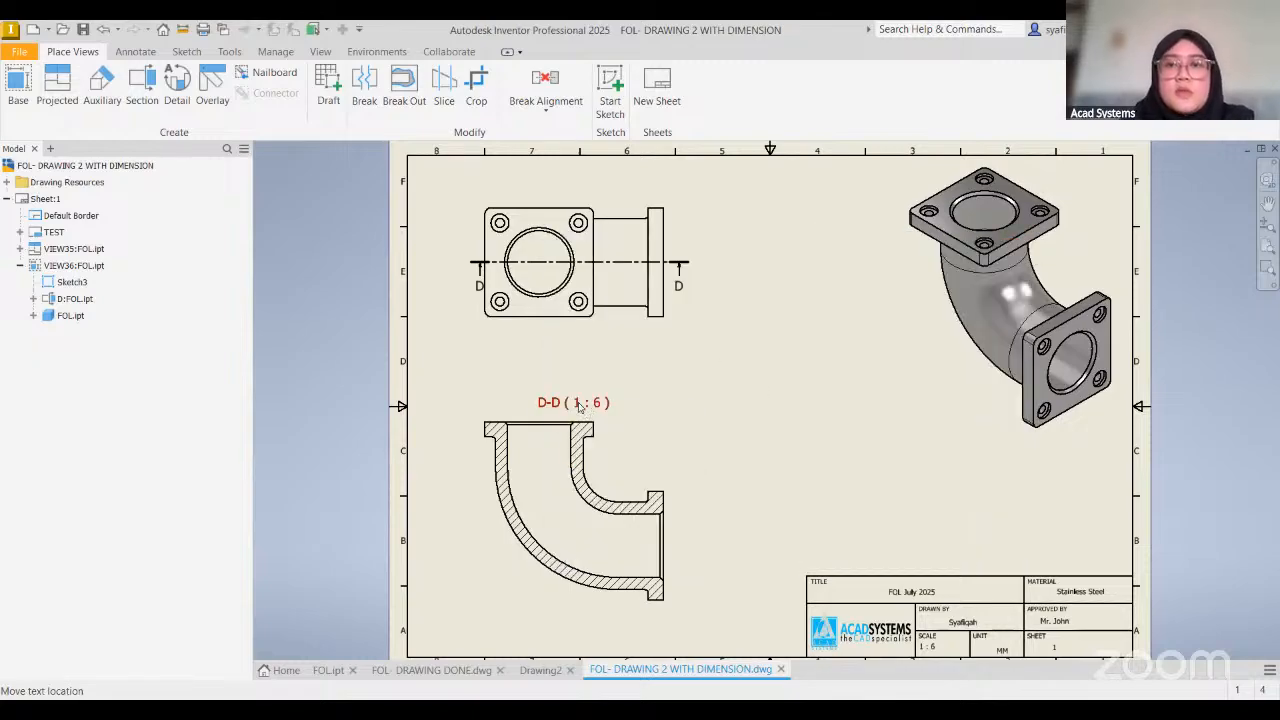
double_click(579, 406)
key("Escape")
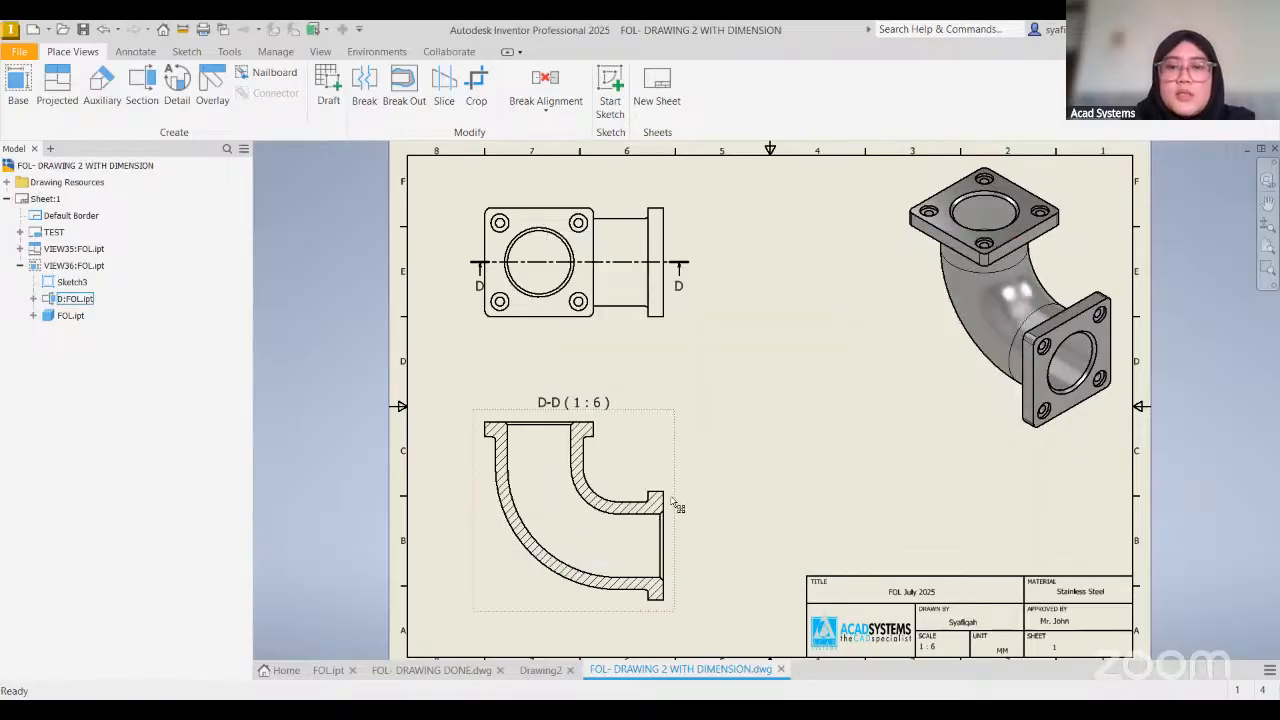
Set the section view's identifier to A and turn off its label visibility
left_click(670, 435)
double_click(670, 435)
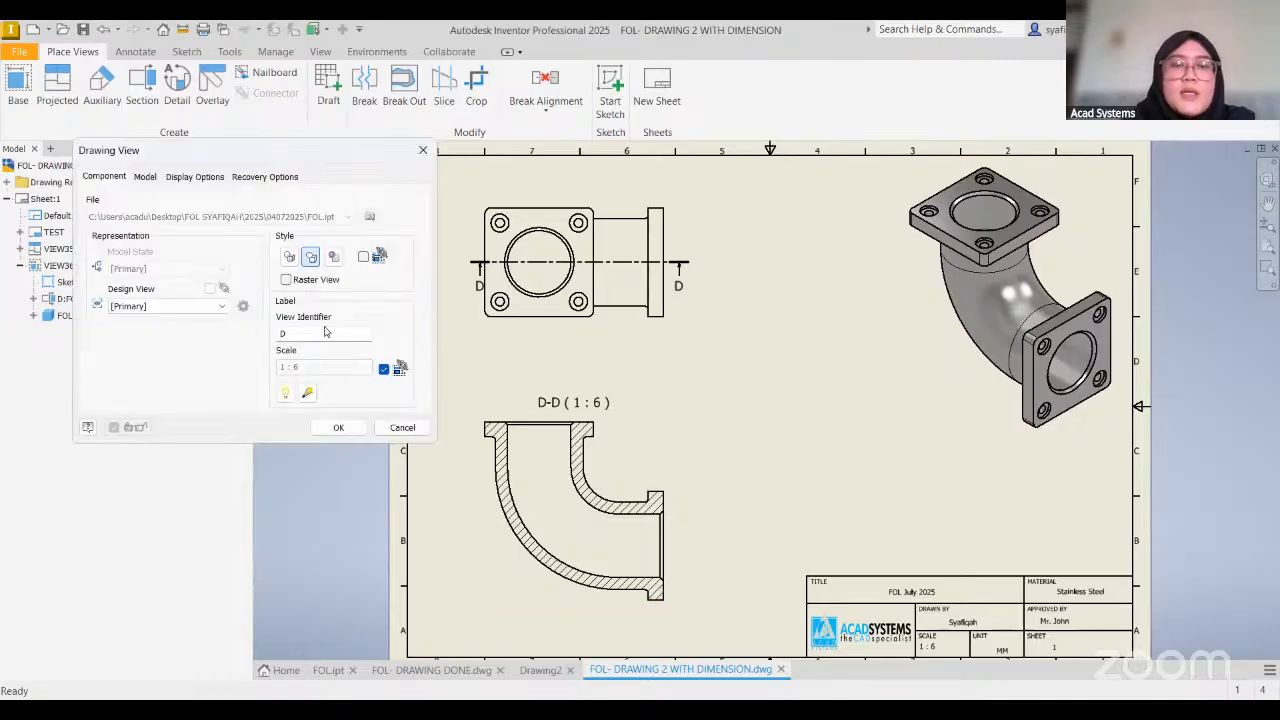
double_click(299, 337)
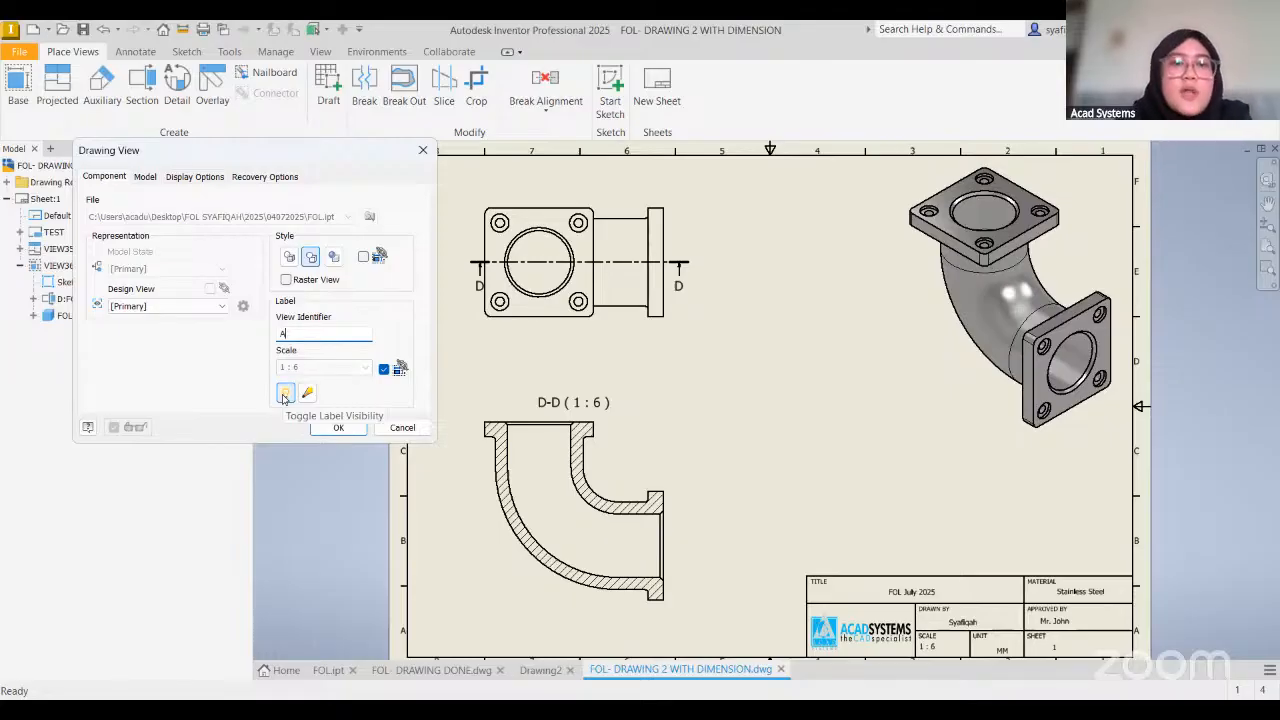
left_click(284, 395)
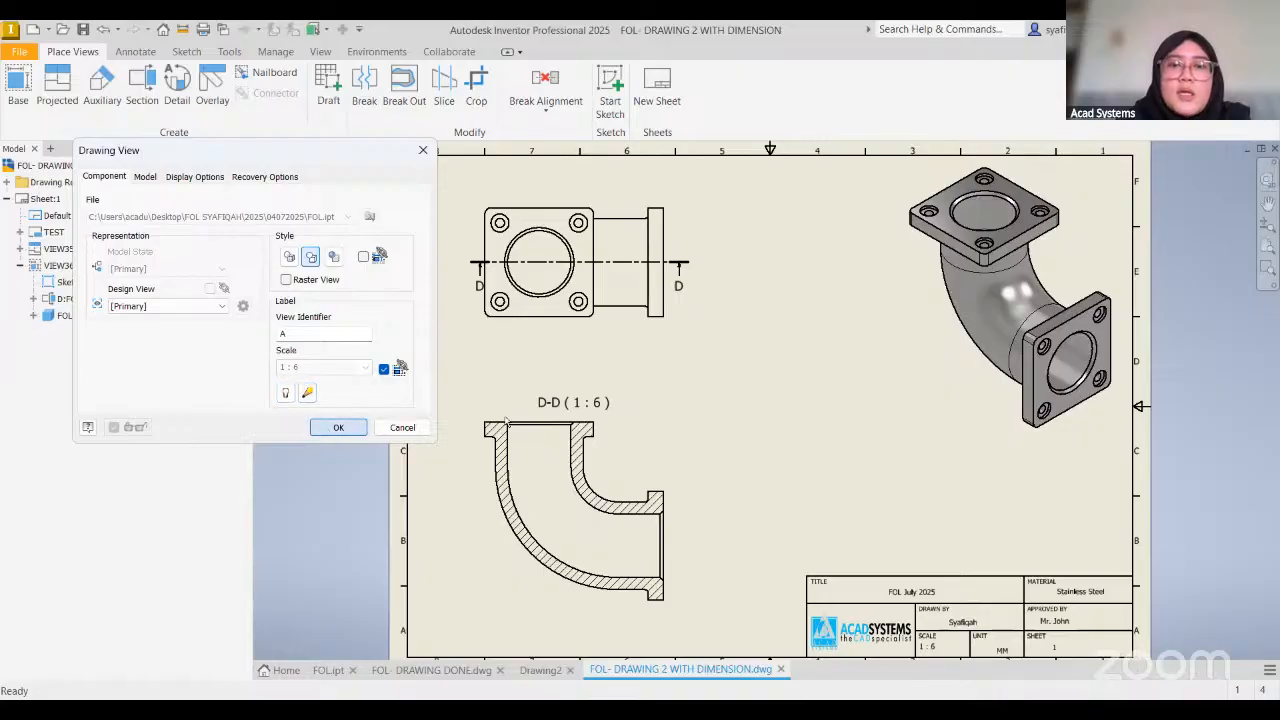
Turn the section view's label visibility back on
left_click(675, 440)
double_click(675, 440)
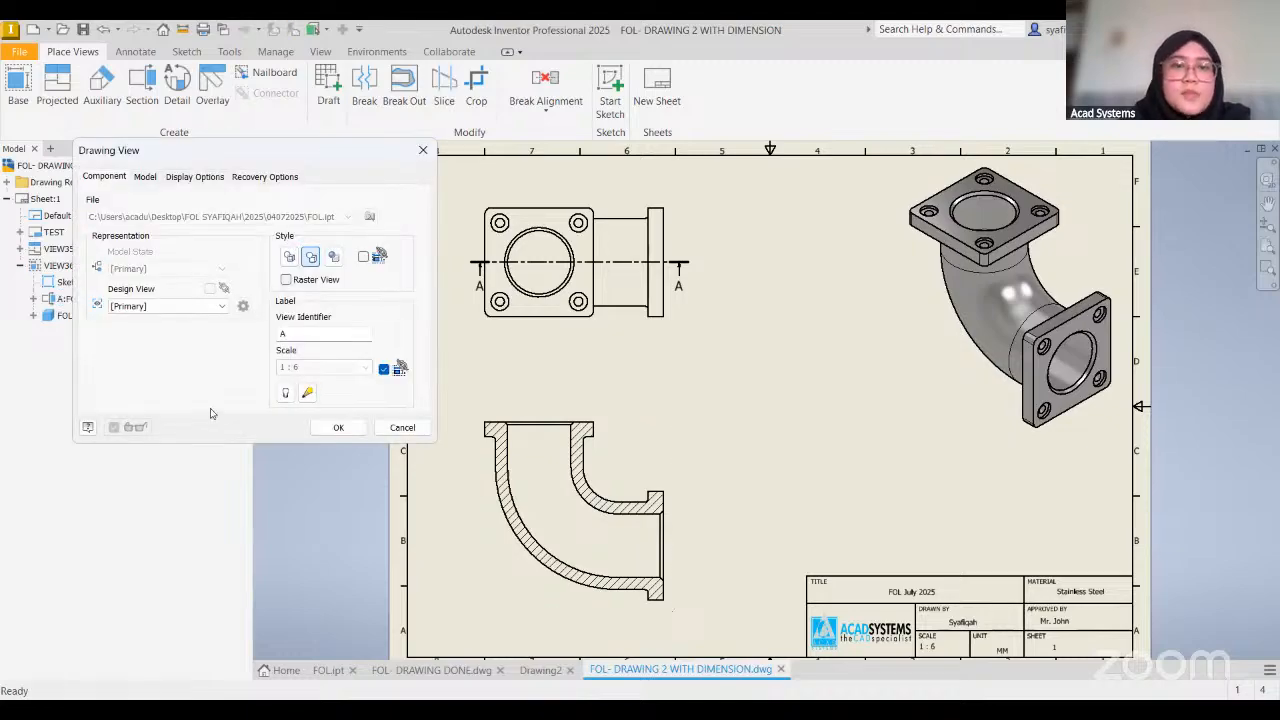
left_click(290, 395)
left_click(344, 429)
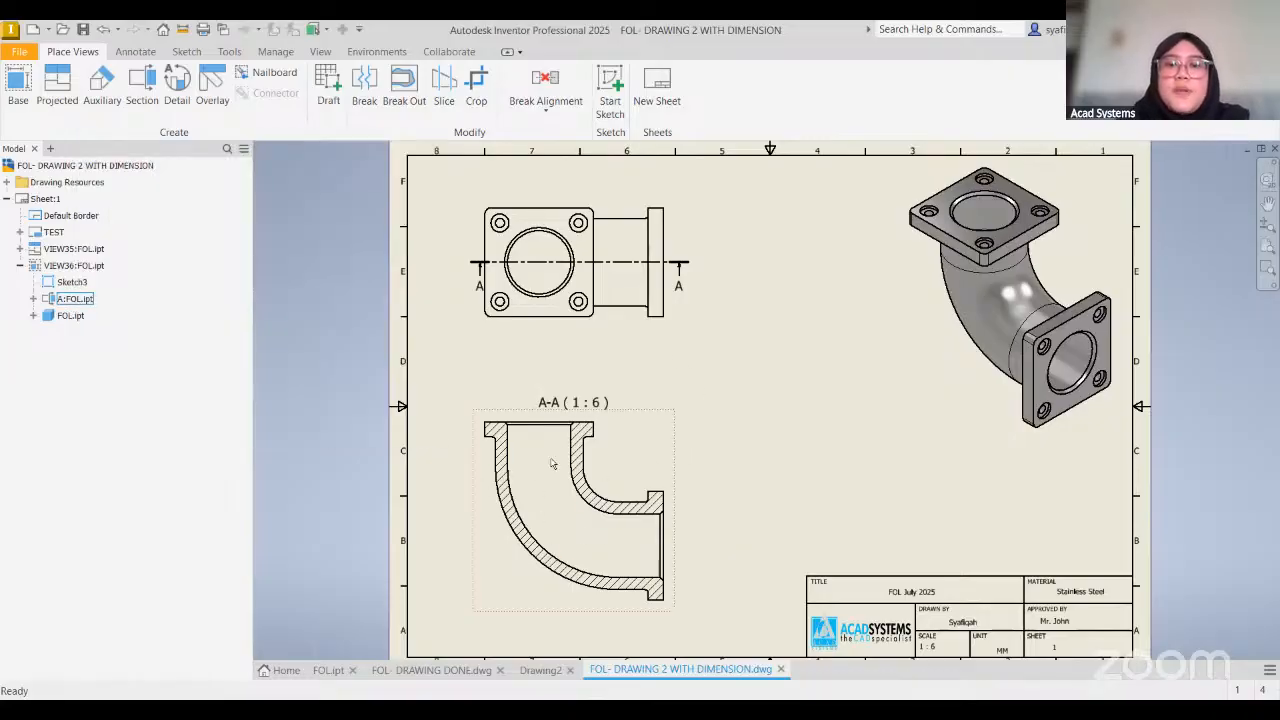
Set the top view's display style to shaded
double_click(679, 321)
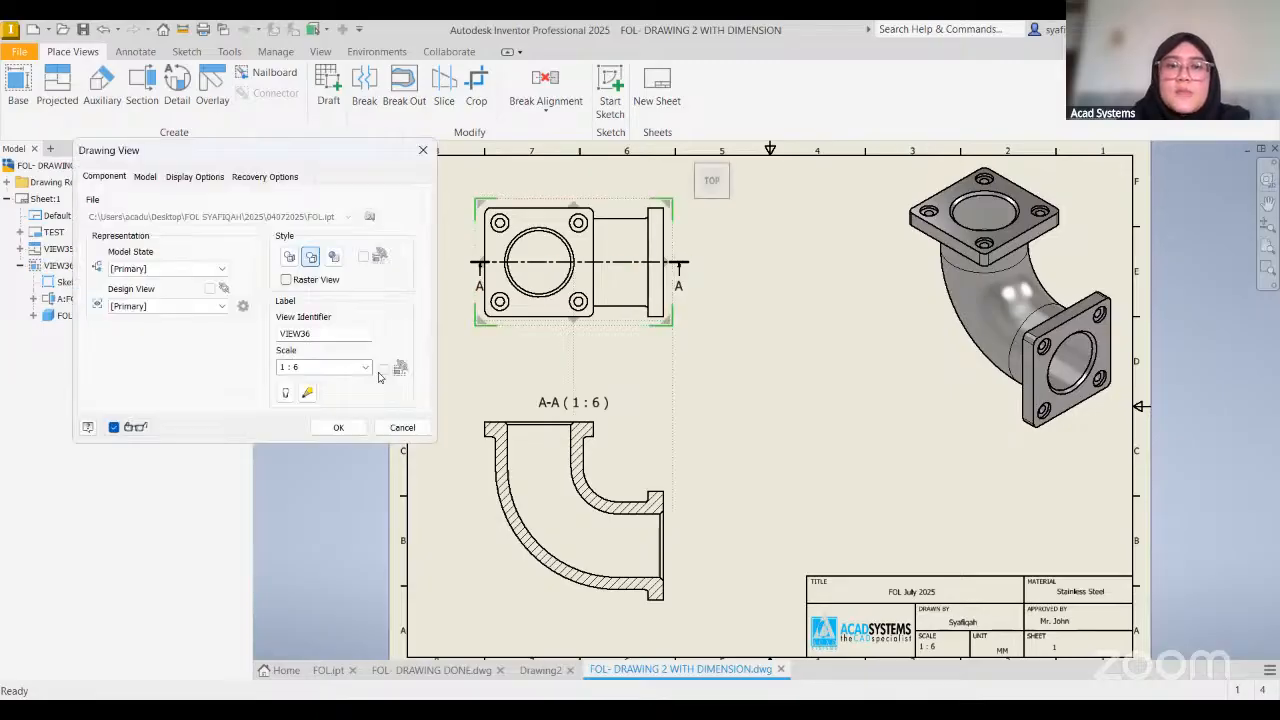
left_click(335, 258)
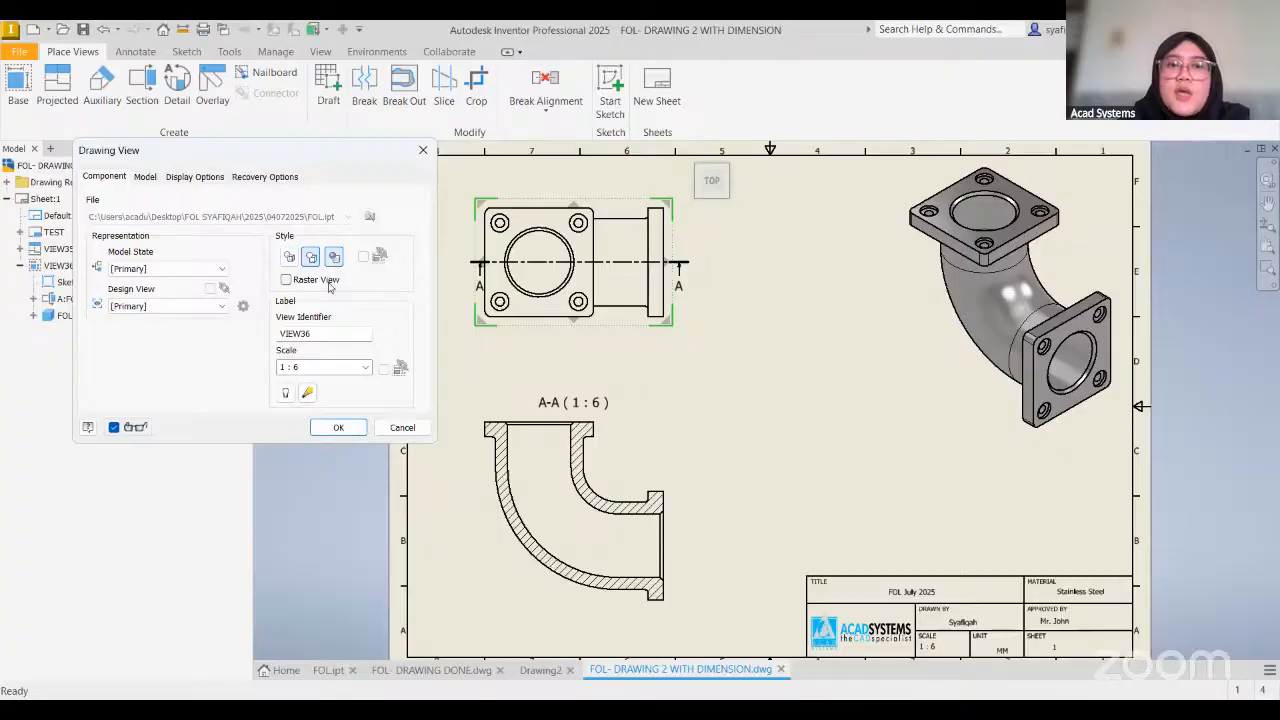
left_click(338, 427)
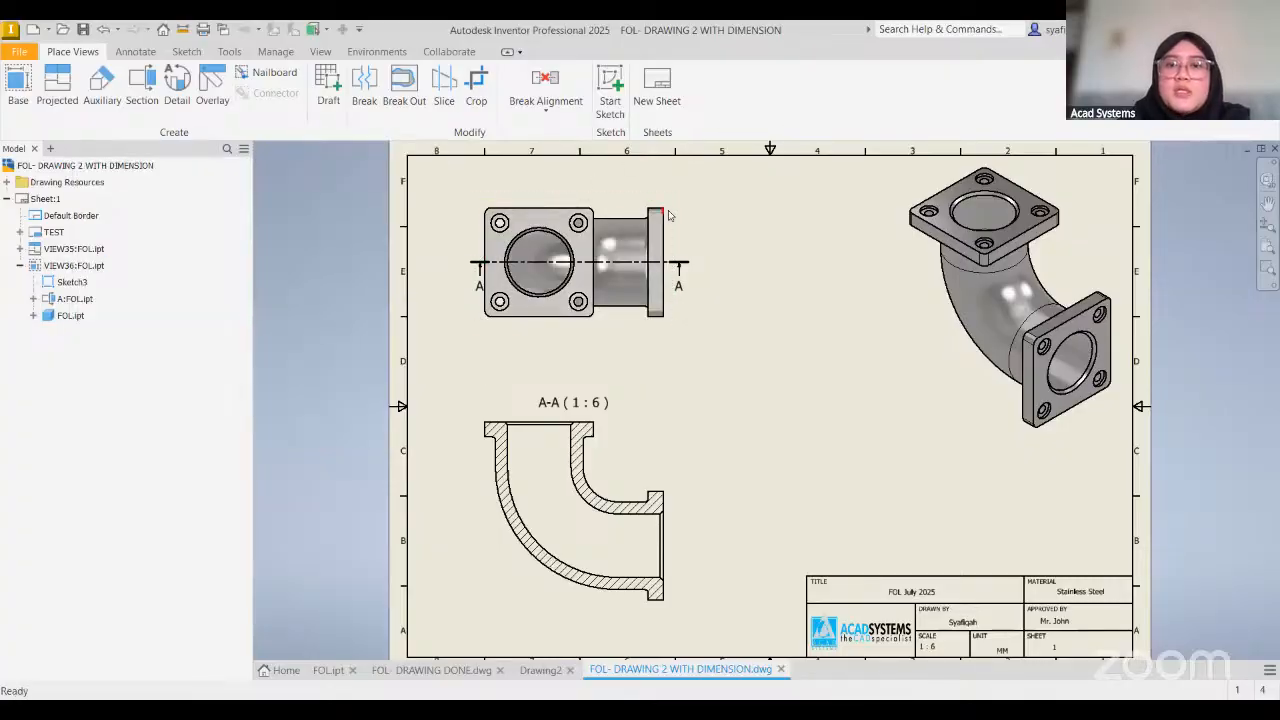
Try a scale of 1:5 on the top view and set it back to 1:6
left_click(670, 243)
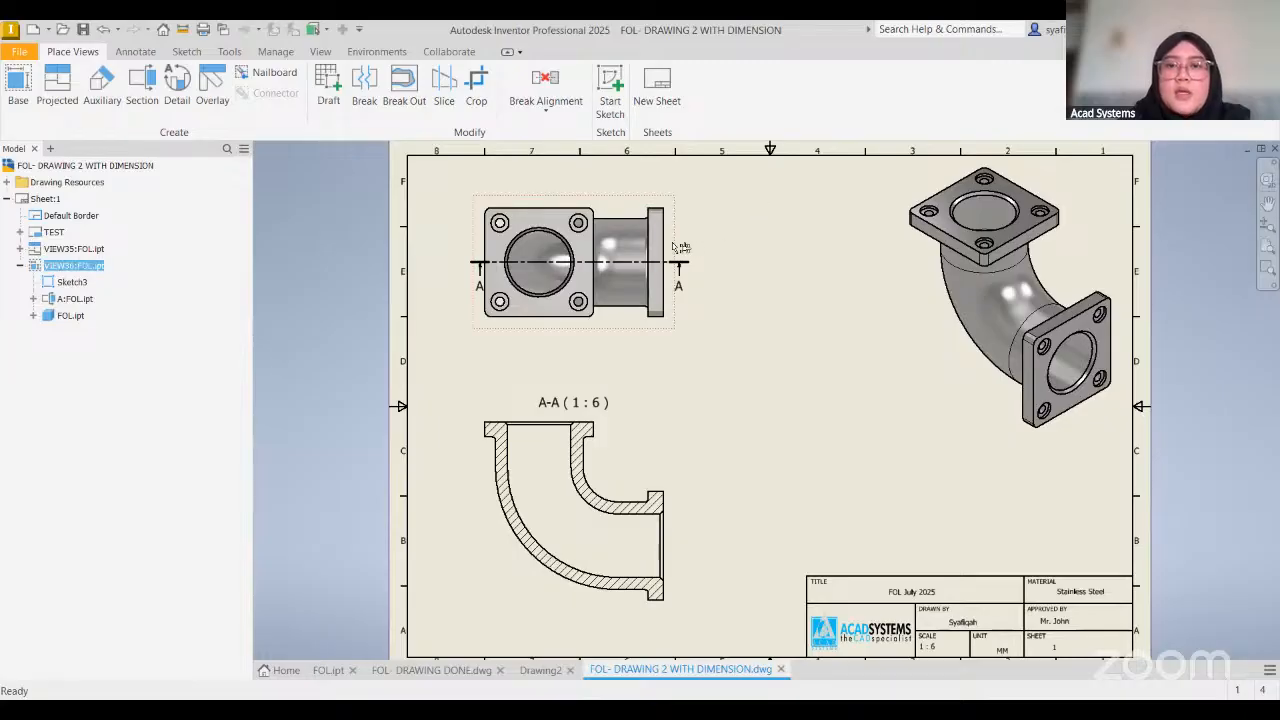
double_click(674, 236)
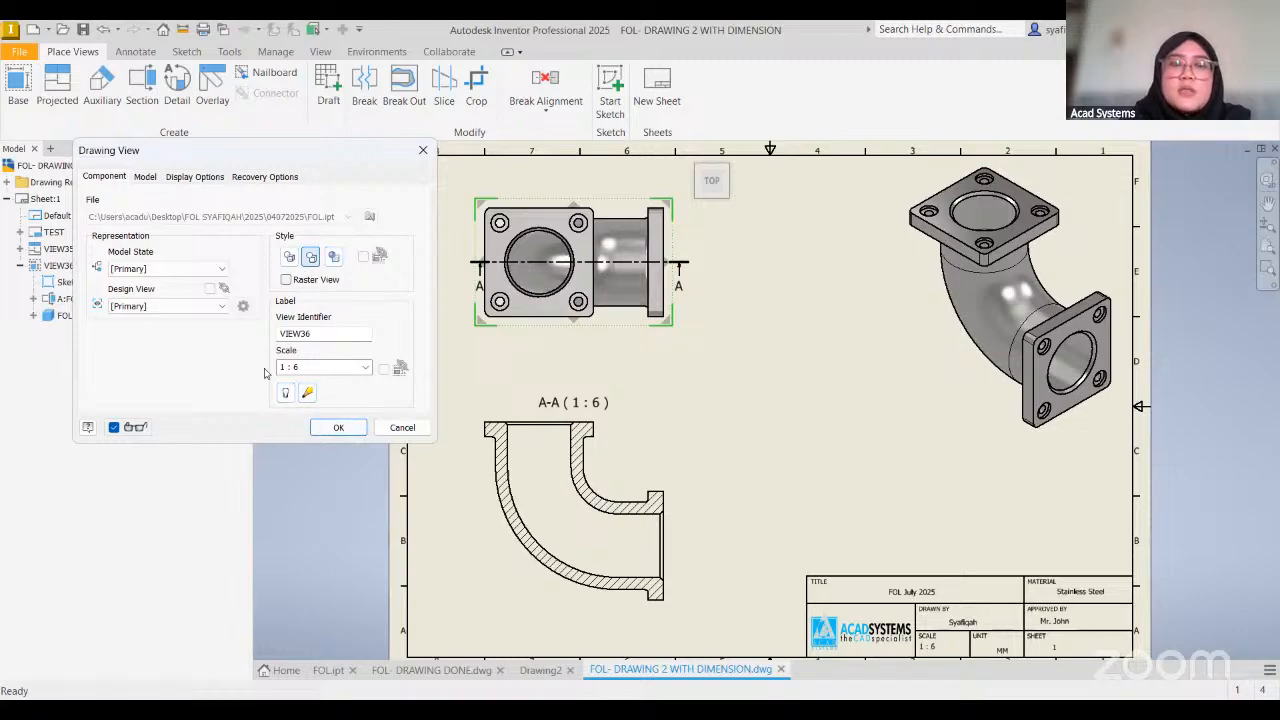
double_click(322, 366)
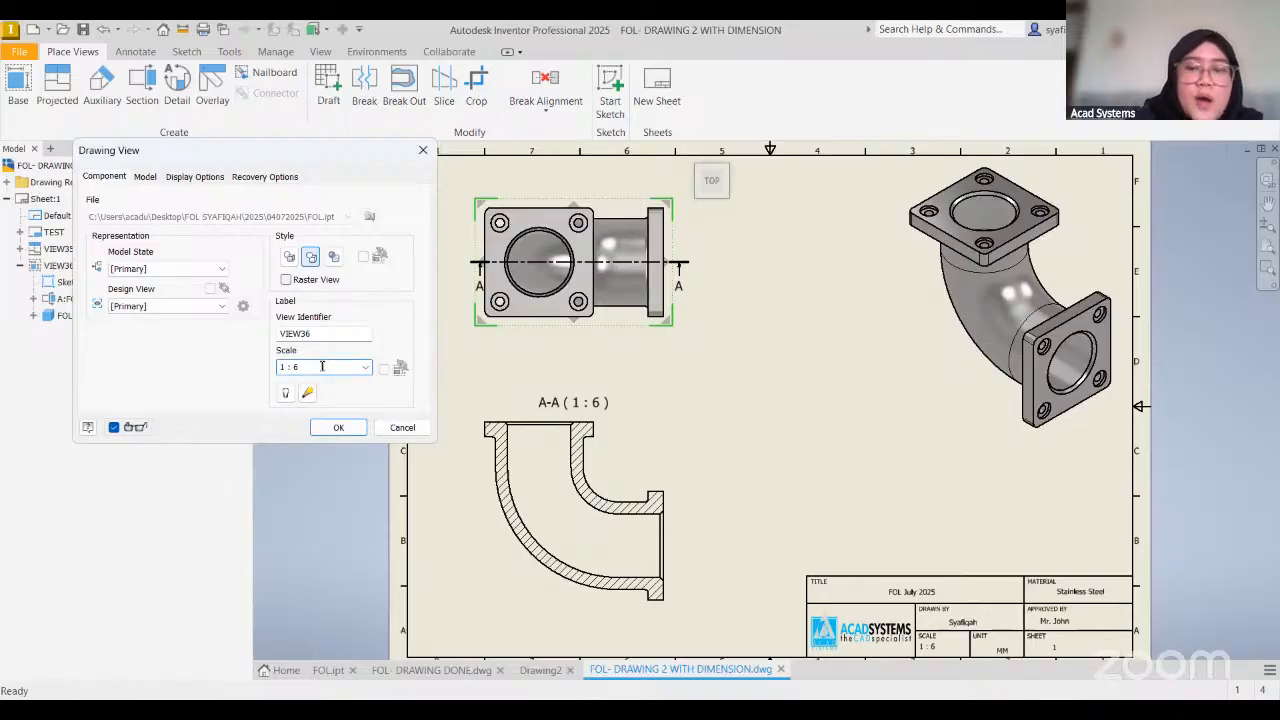
left_click(339, 427)
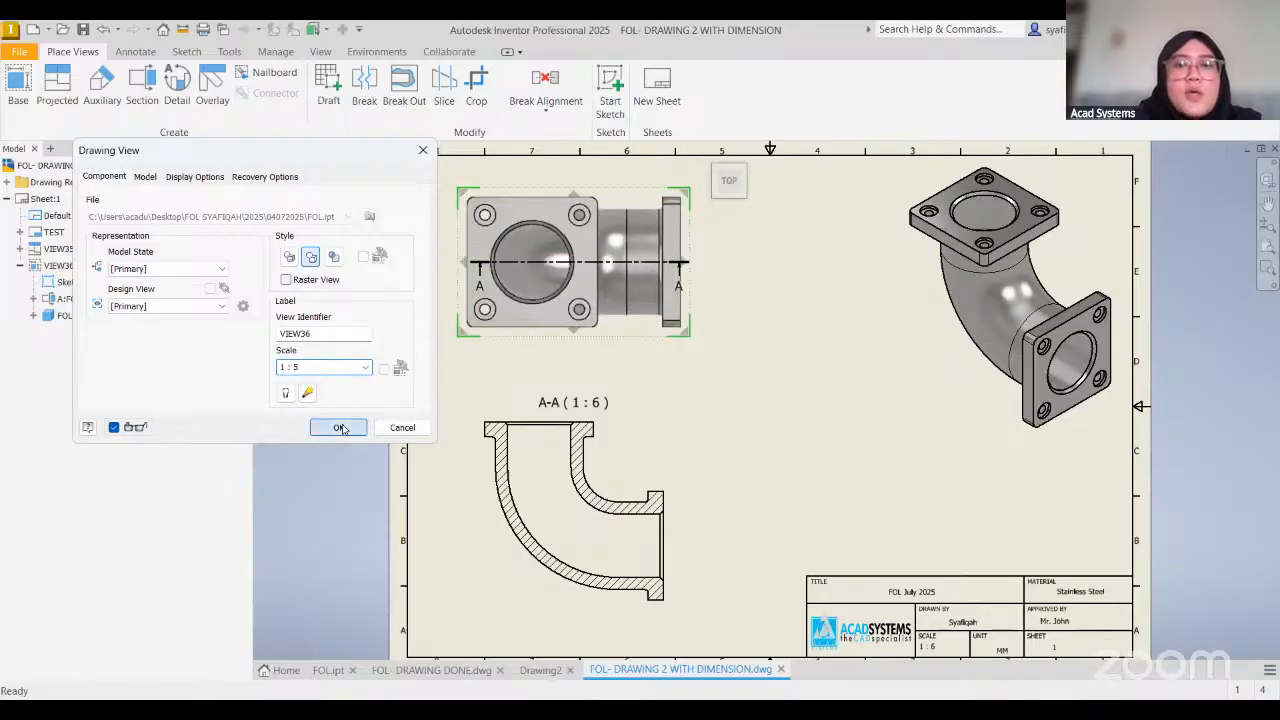
double_click(688, 226)
double_click(312, 366)
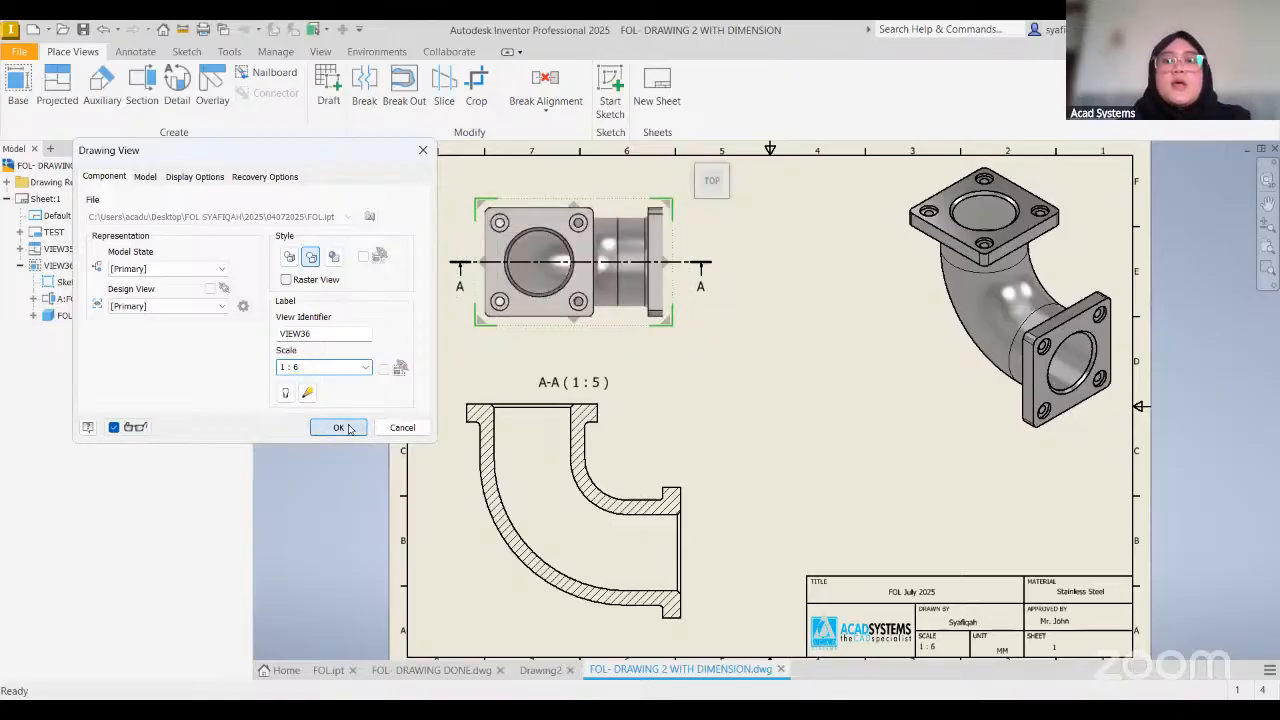
Examine the title block's scale and other fields against the view scale on the whole sheet
scroll(904, 608, "up", 3)
mouse_move(826, 569)
middle_mouse_down()
mouse_move(683, 426)
mouse_move(612, 406)
middle_mouse_up()
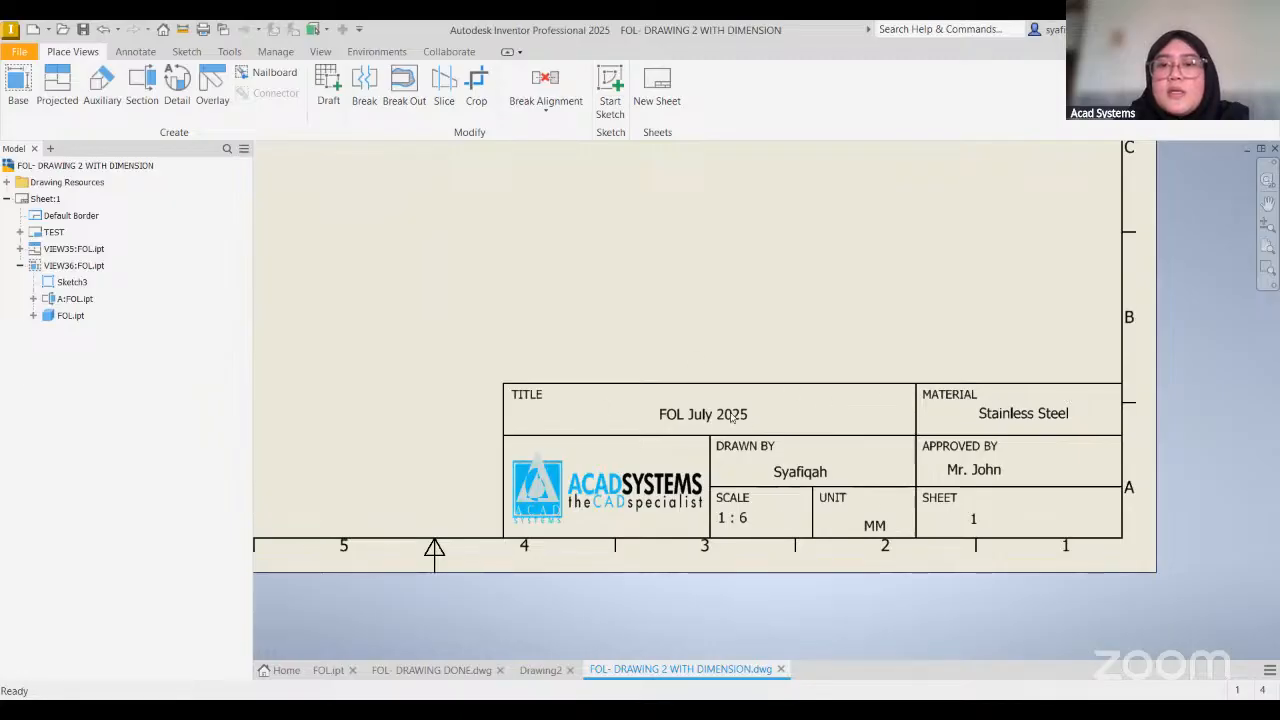
middle_click_drag(795, 418, 857, 433)
scroll(783, 420, "down", 3)
middle_click_drag(775, 409, 638, 371)
scroll(566, 383, "up", 4)
middle_click_drag(818, 391, 622, 383)
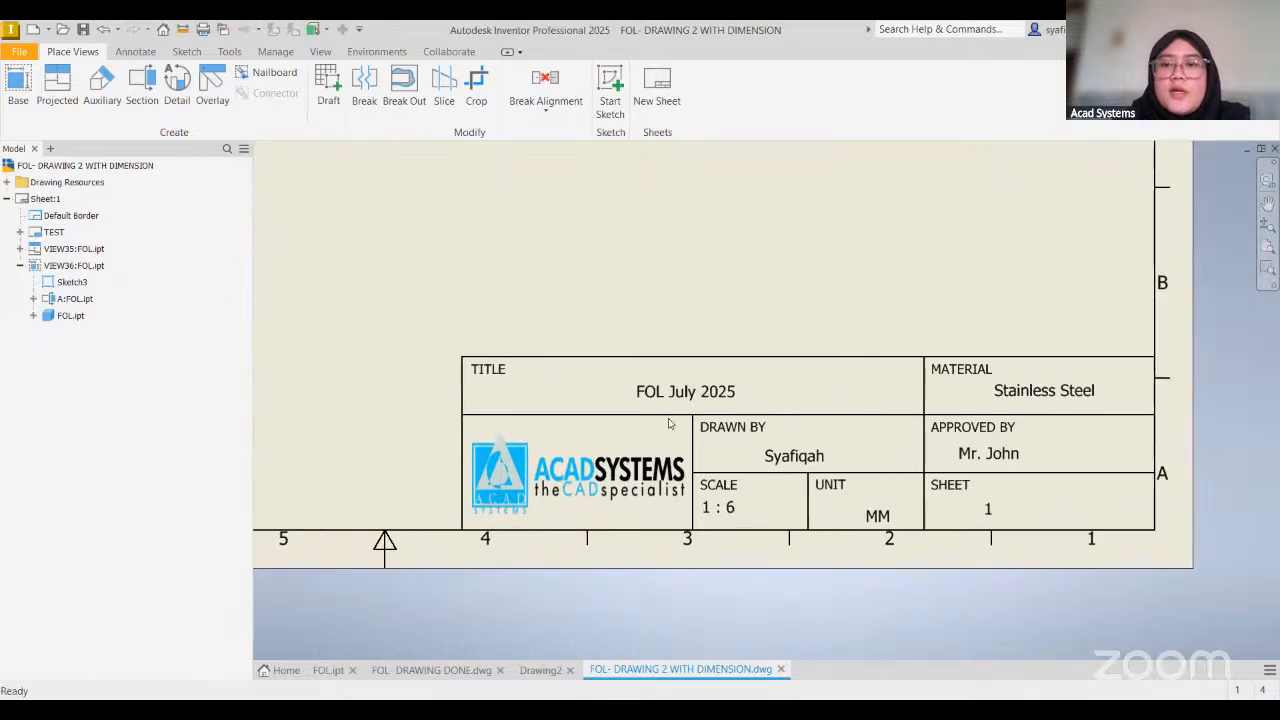
scroll(634, 370, "down", 3)
scroll(634, 316, "up", 1)
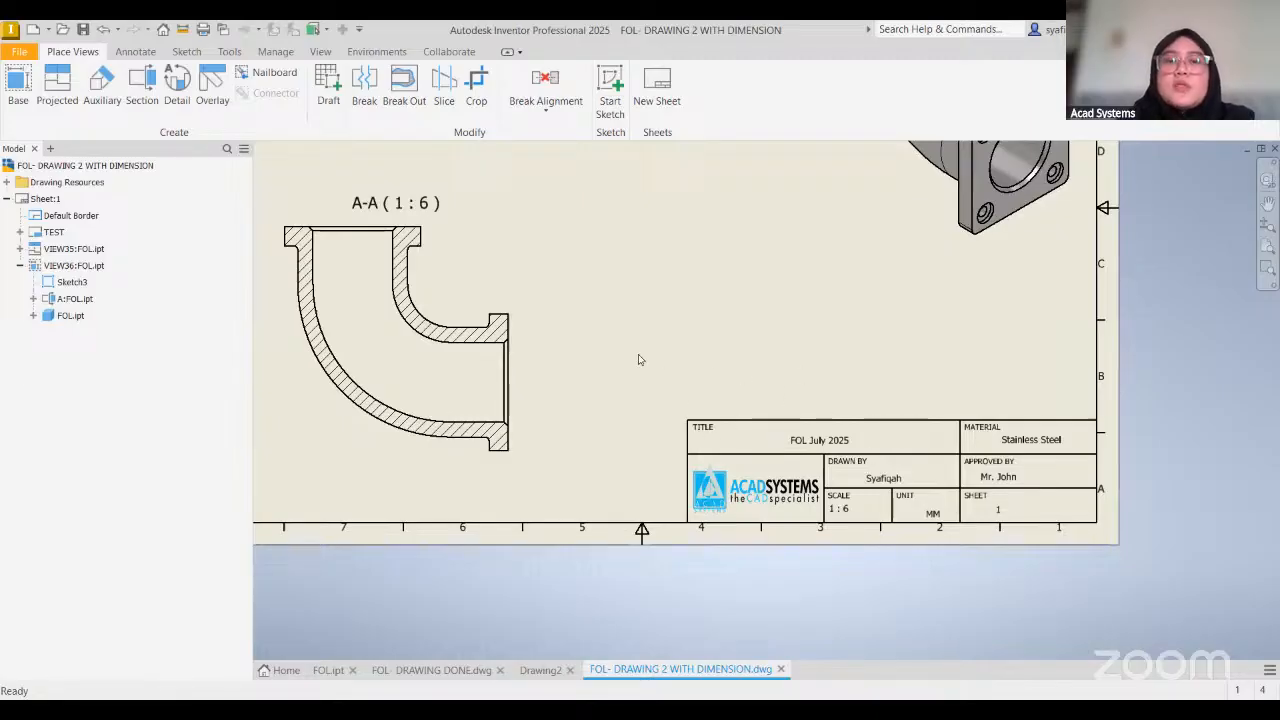
scroll(700, 346, "down", 2)
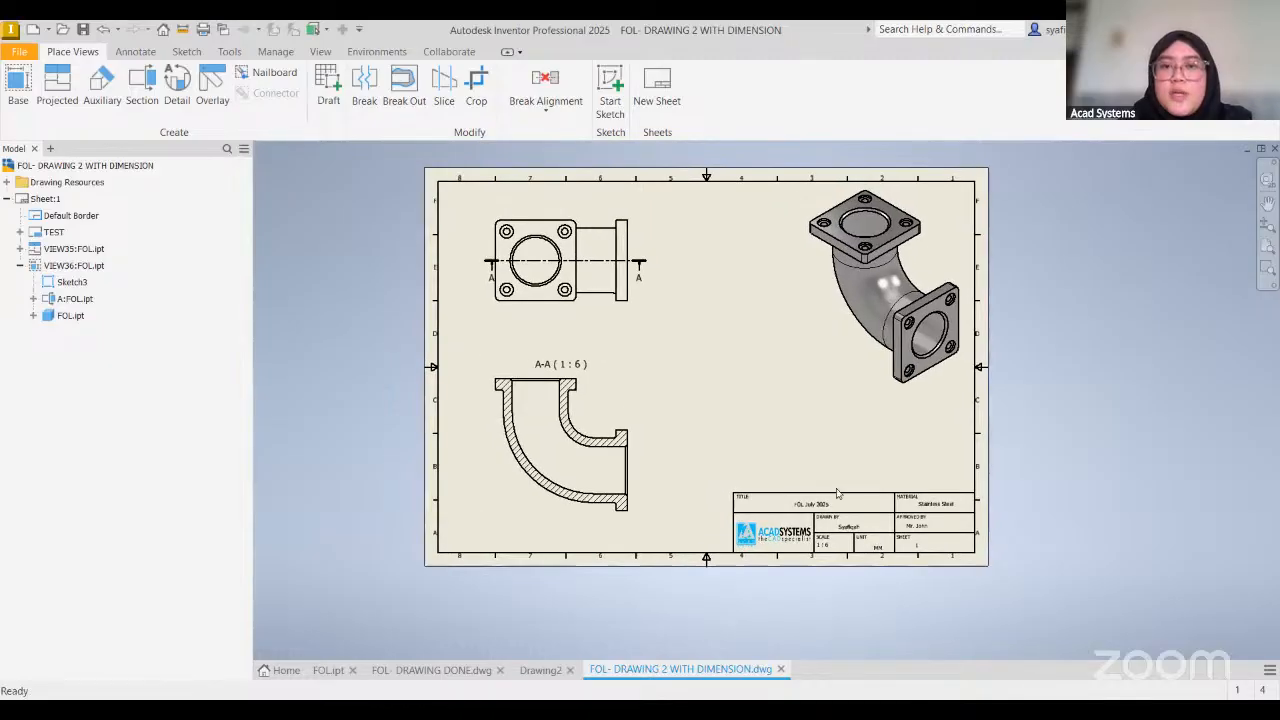
scroll(770, 472, "up", 4)
mouse_move(772, 475)
middle_mouse_down()
mouse_move(789, 503)
mouse_move(875, 560)
middle_mouse_up()
scroll(704, 470, "down", 4)
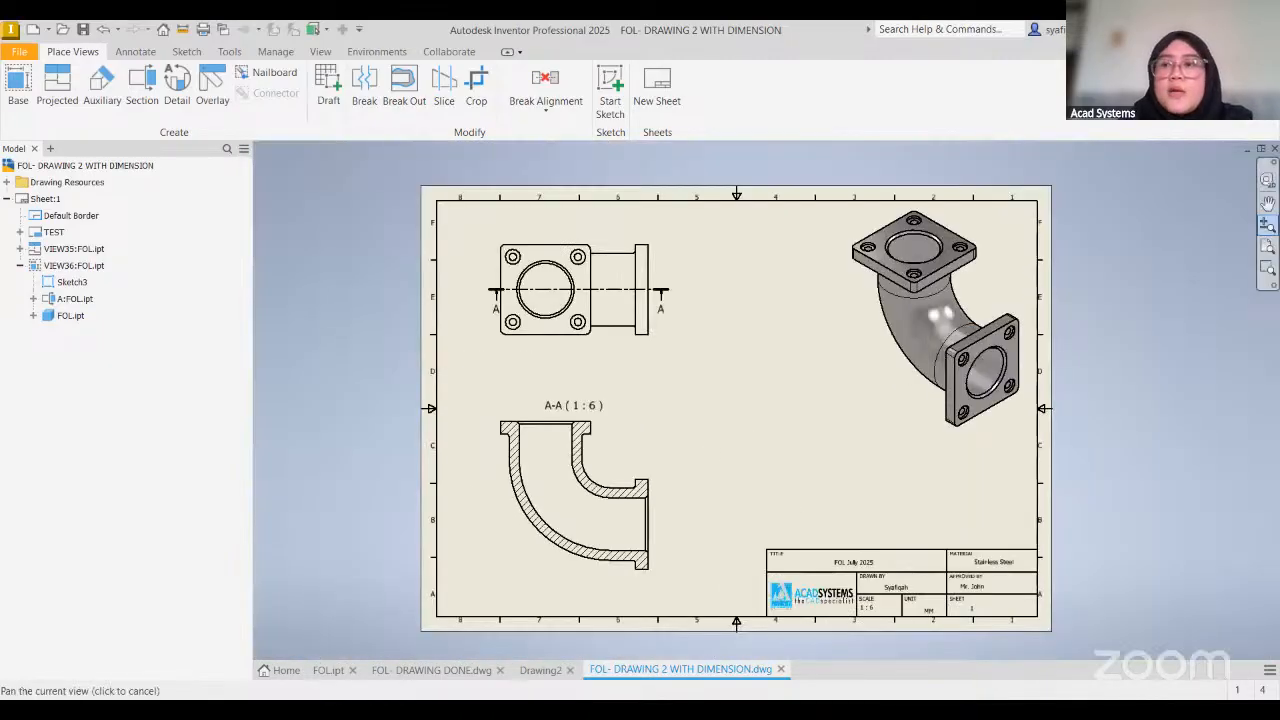
Open the section view's label text for editing and insert the word SECTION before the view identifiers
scroll(684, 406, "up", 2)
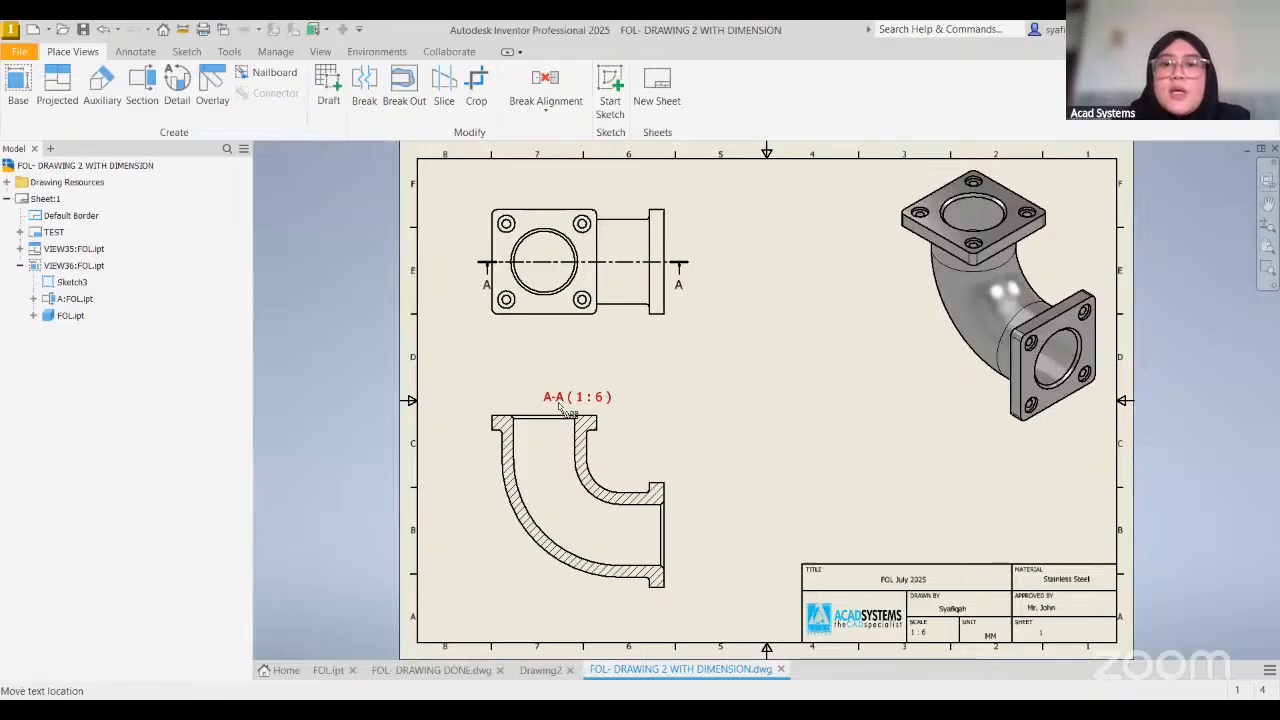
left_click(588, 403)
key("Escape")
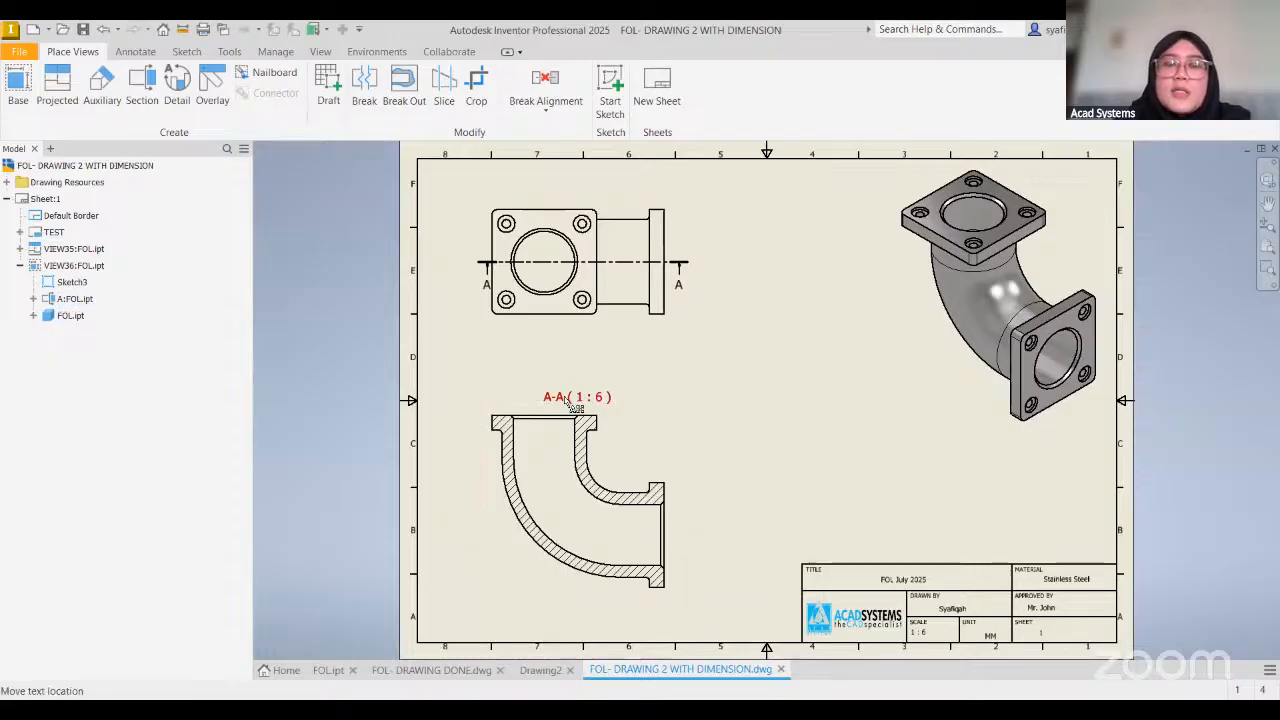
double_click(654, 420)
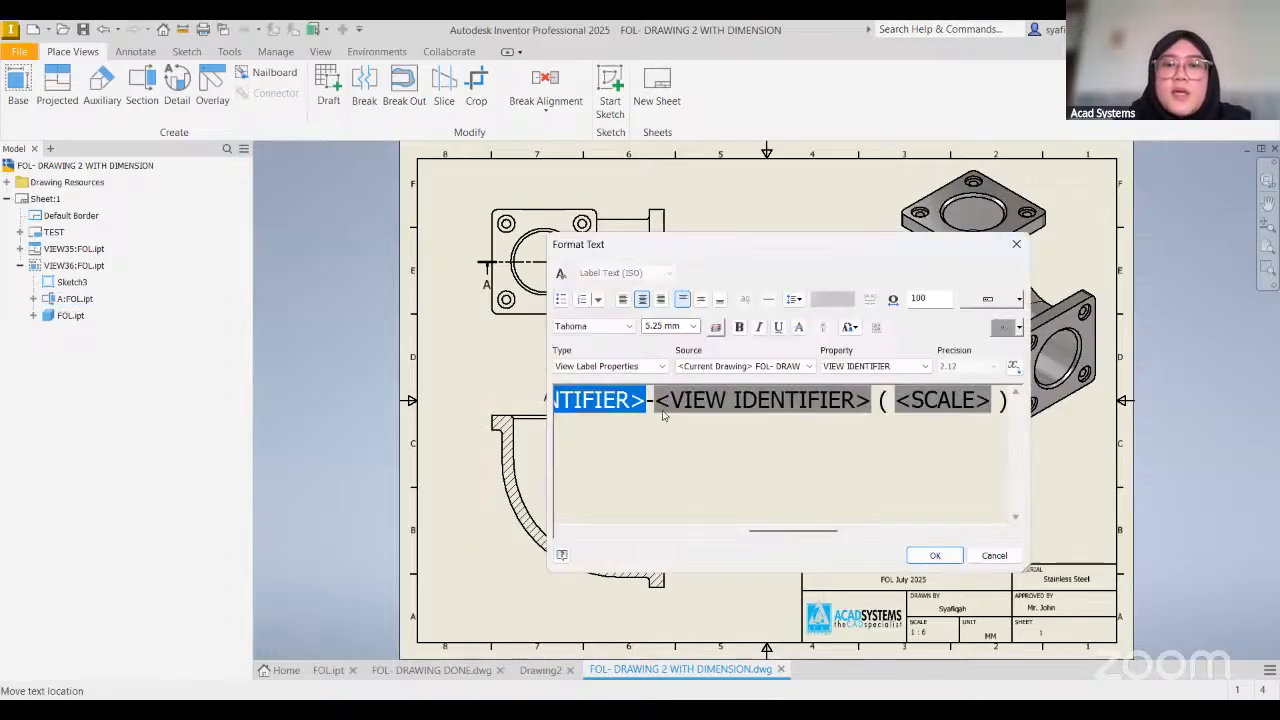
left_click(660, 406)
key("Left")
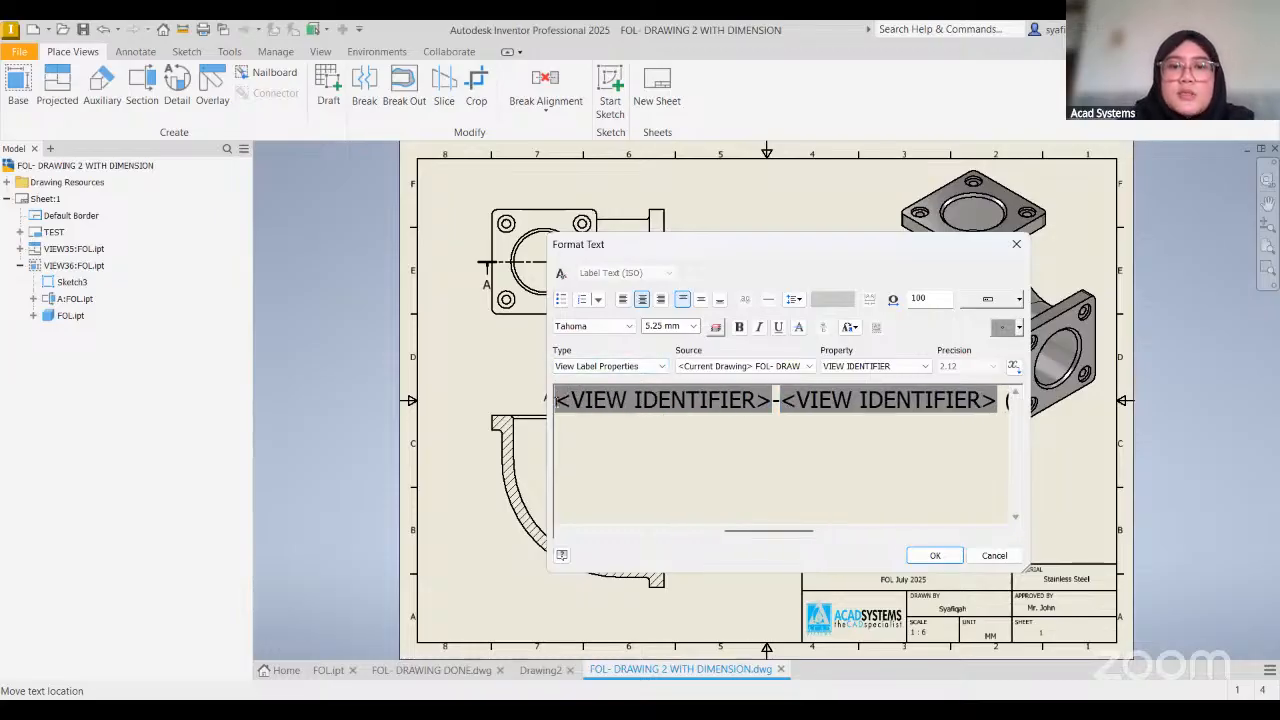
type("SECTIO")
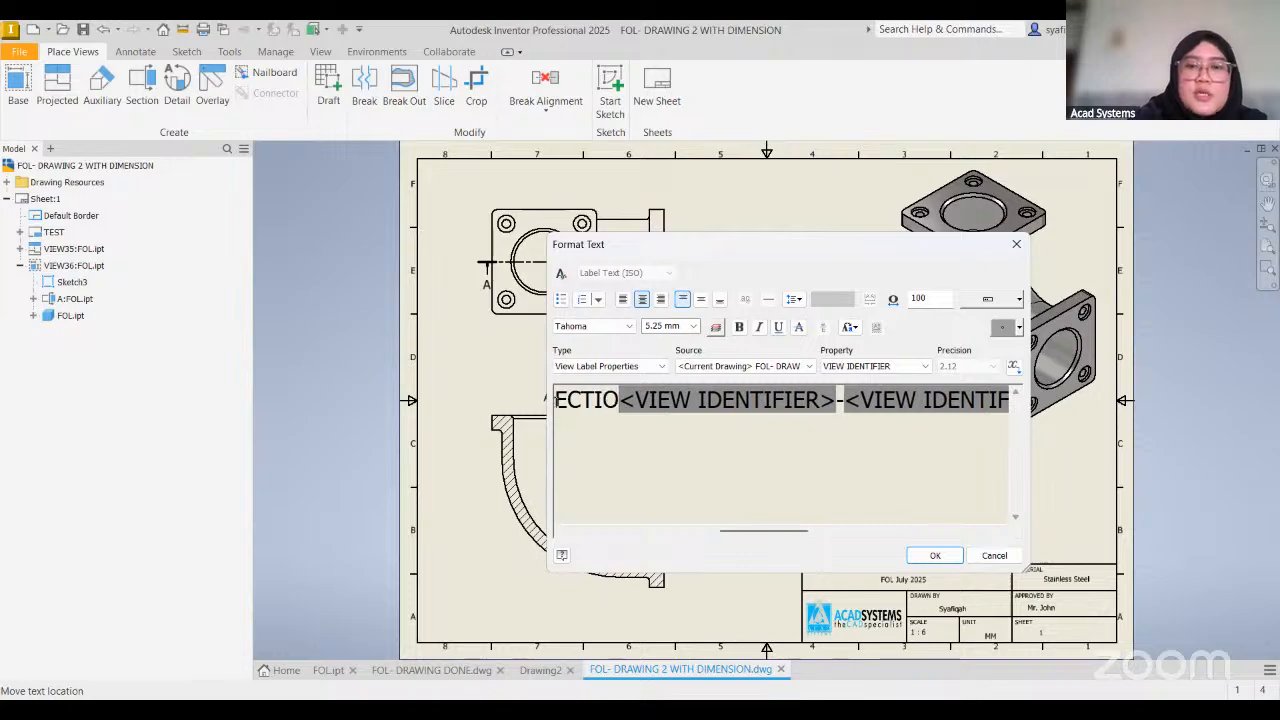
key("Left")
key("Left")
key("Left")
key("Left")
key("Left")
key("Left")
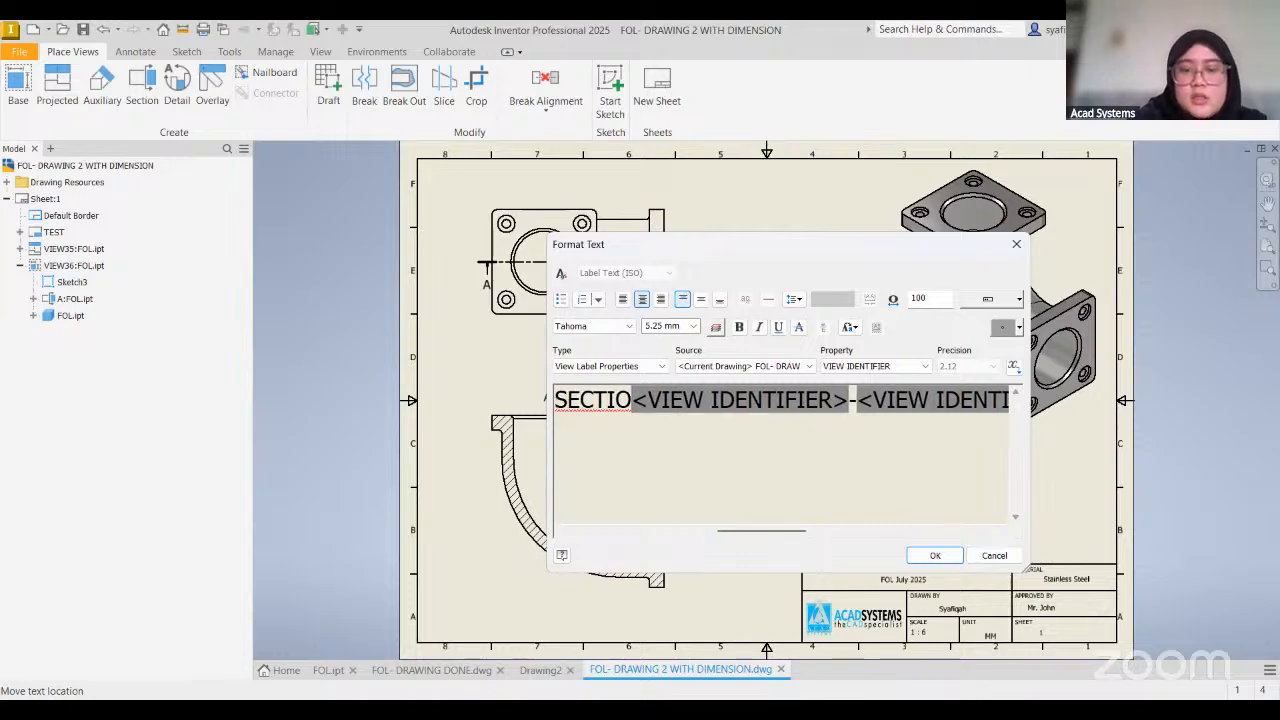
type("N")
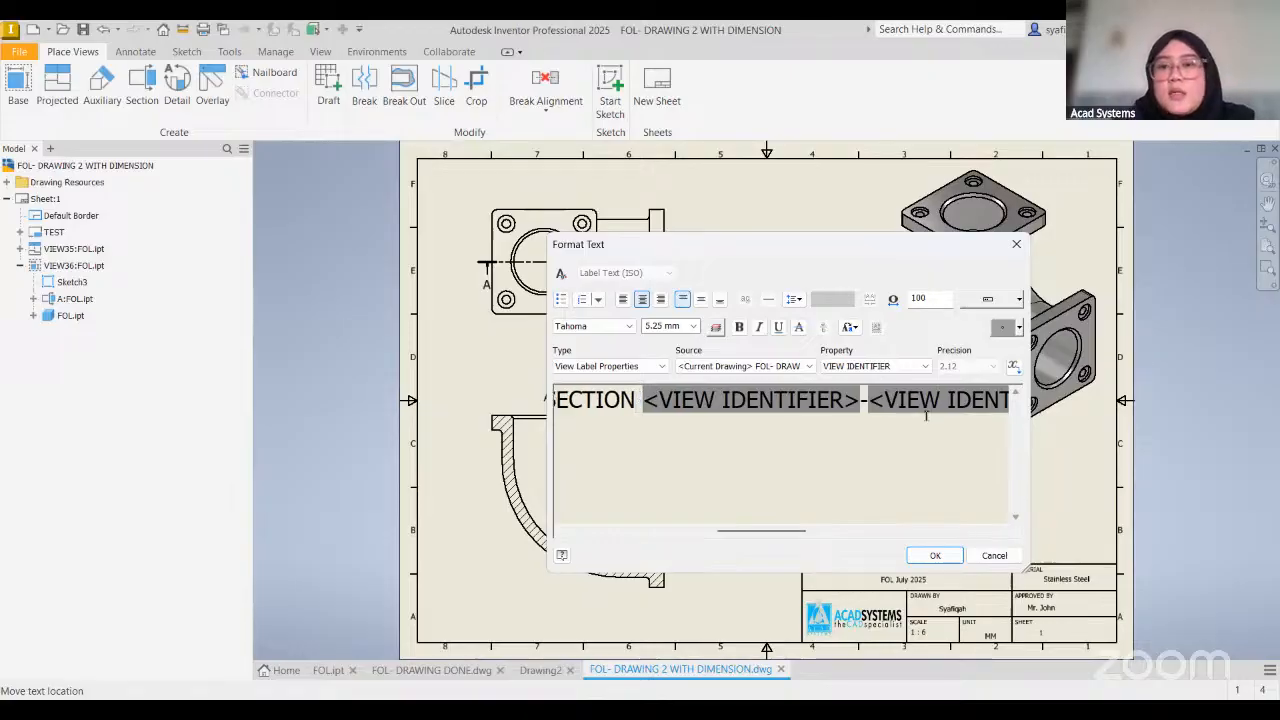
Put the scale on a second line of the section view's label and remove its opening parenthesis
left_click(945, 406)
left_click_drag(806, 532, 848, 536)
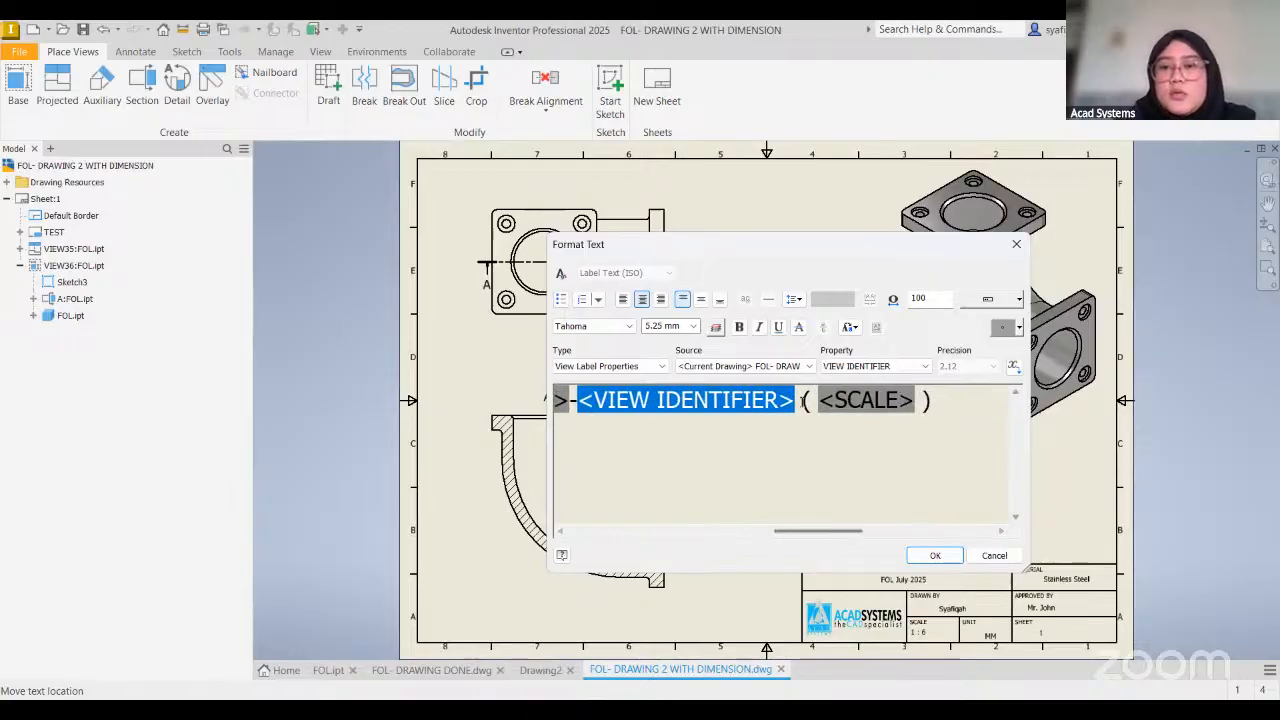
left_click(804, 400)
key("Return")
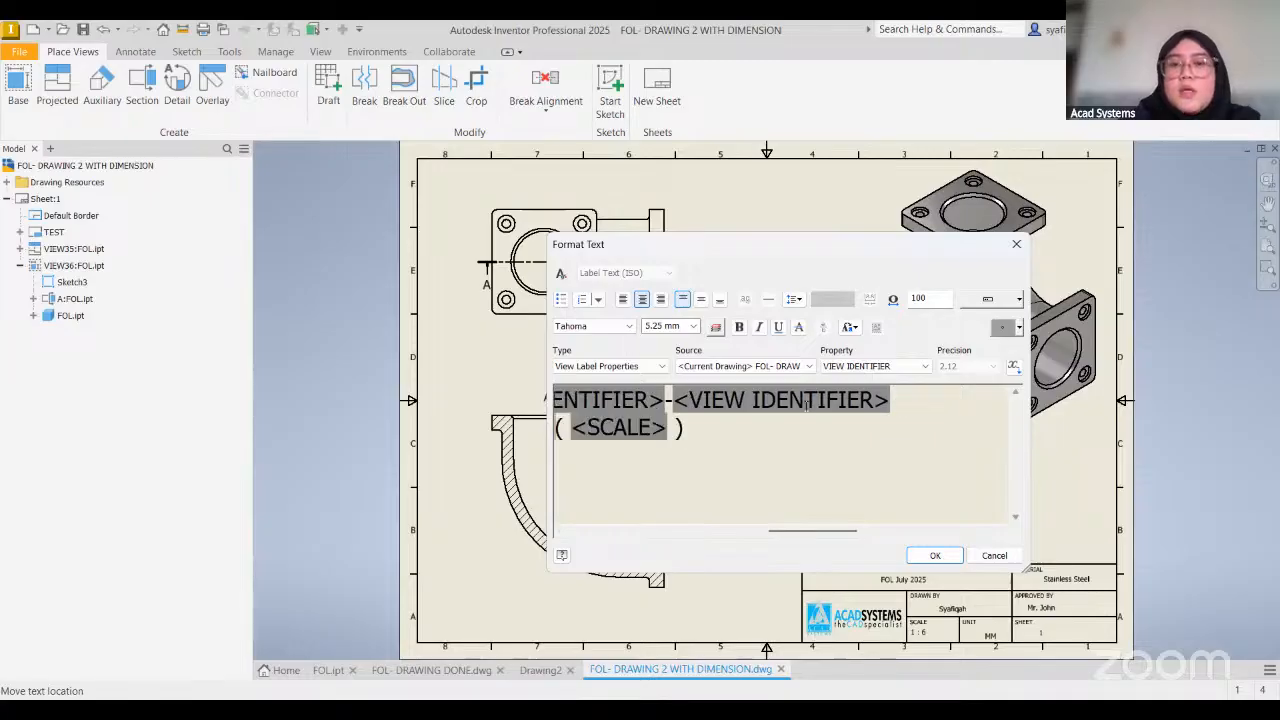
key("Delete")
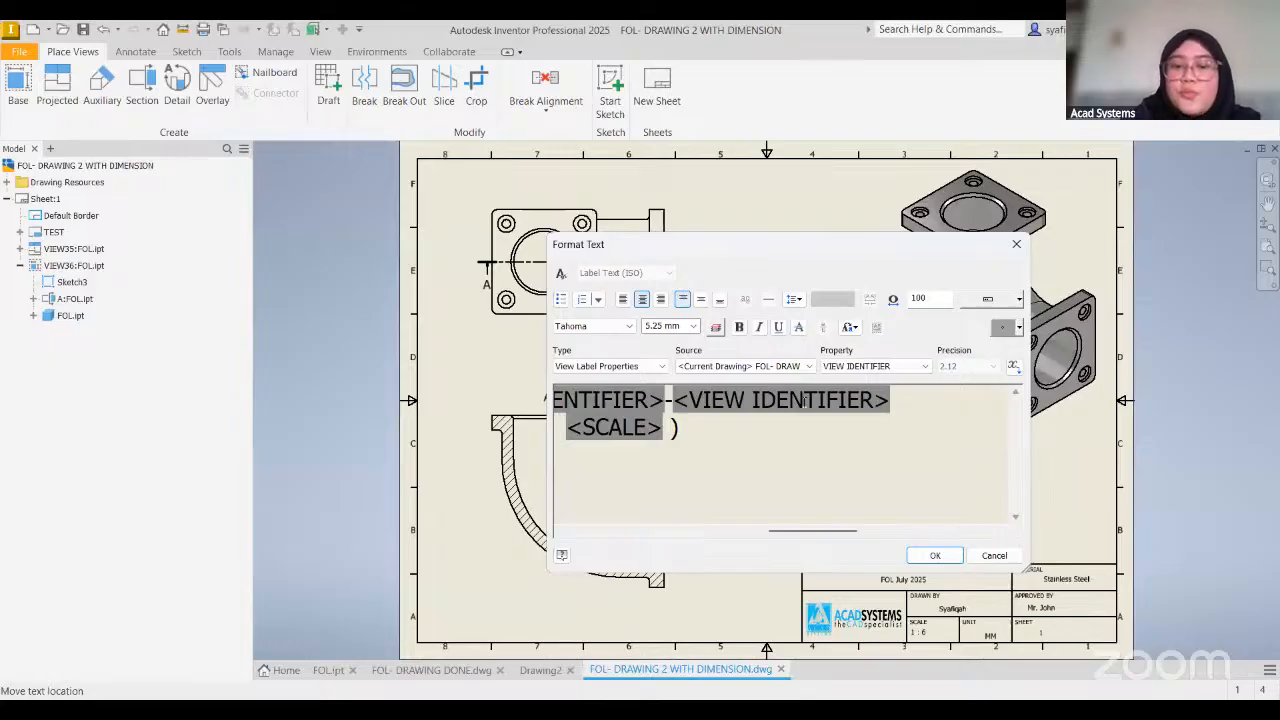
Complete the label's second line as SCALE plus the scale value without the closing parenthesis, and move the label below the section view
type("S ")
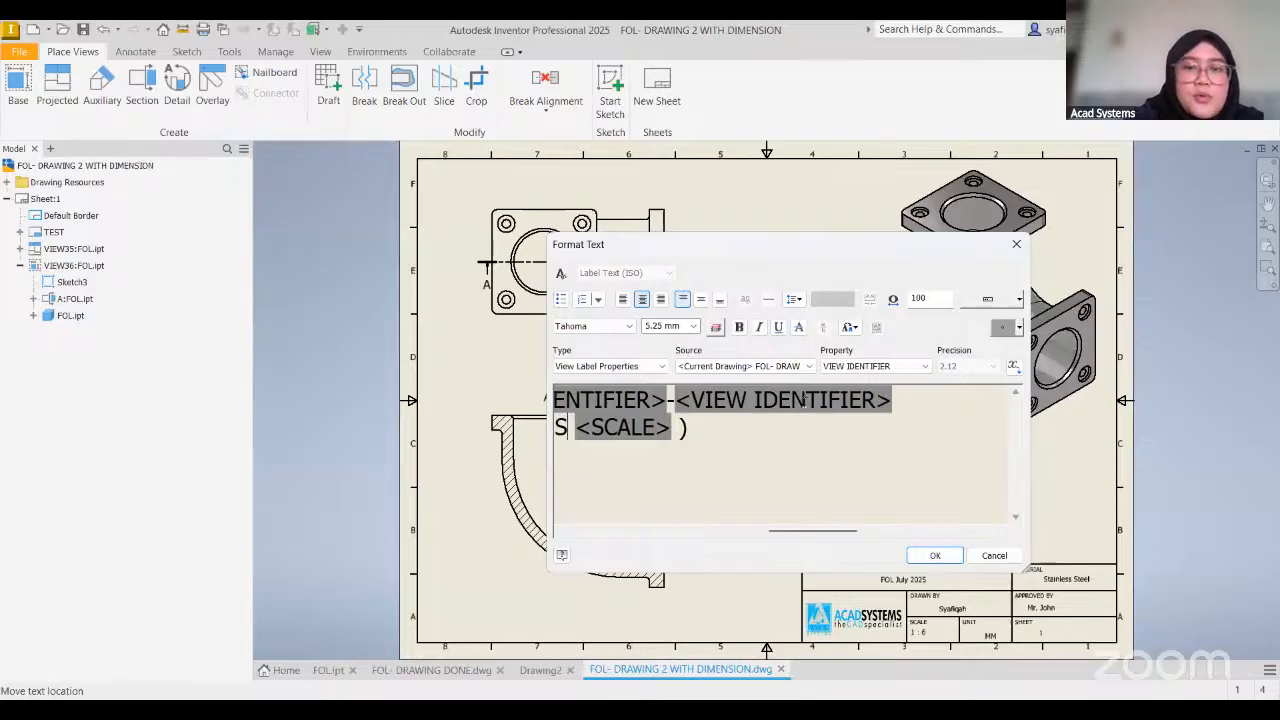
type("CALE")
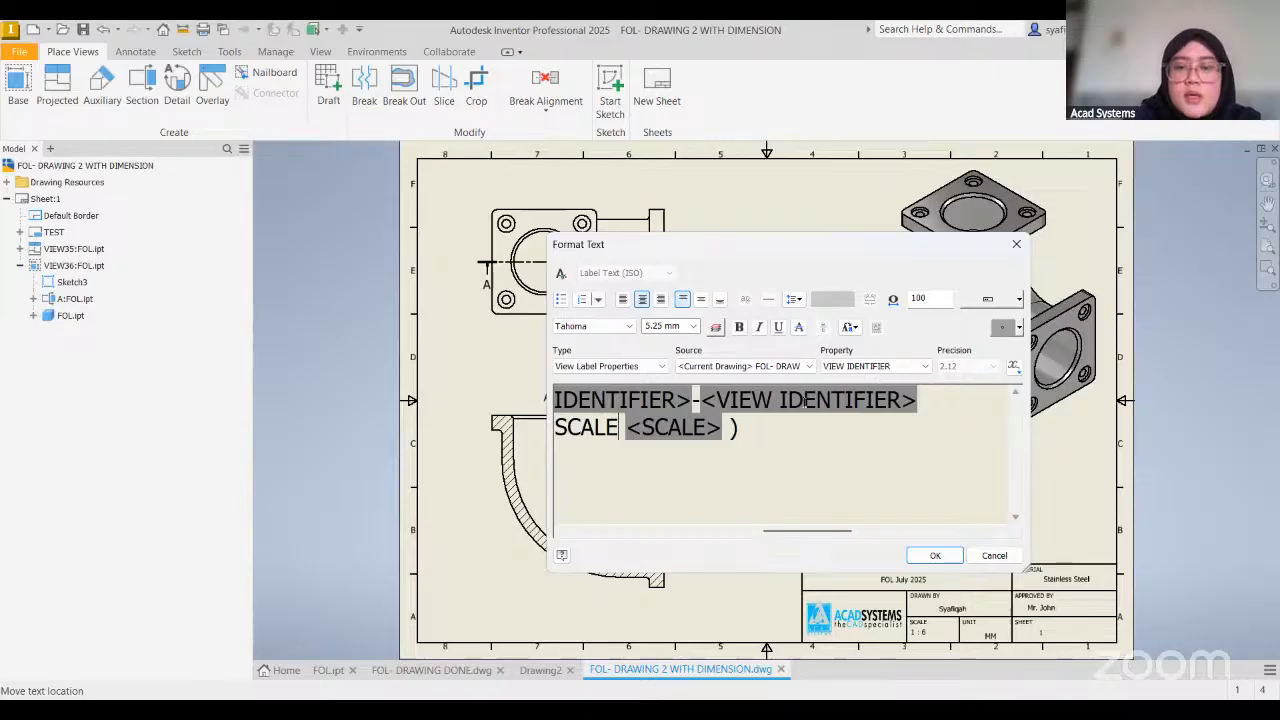
type("-")
key("BackSpace")
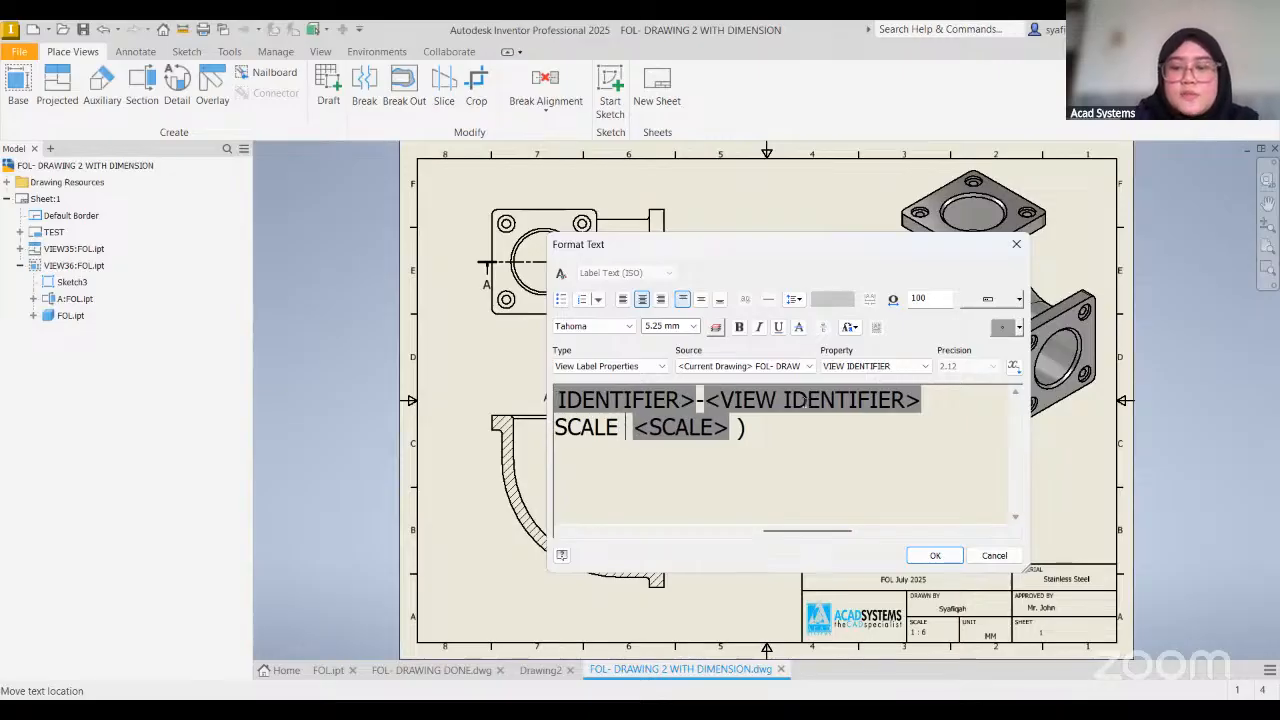
type("-")
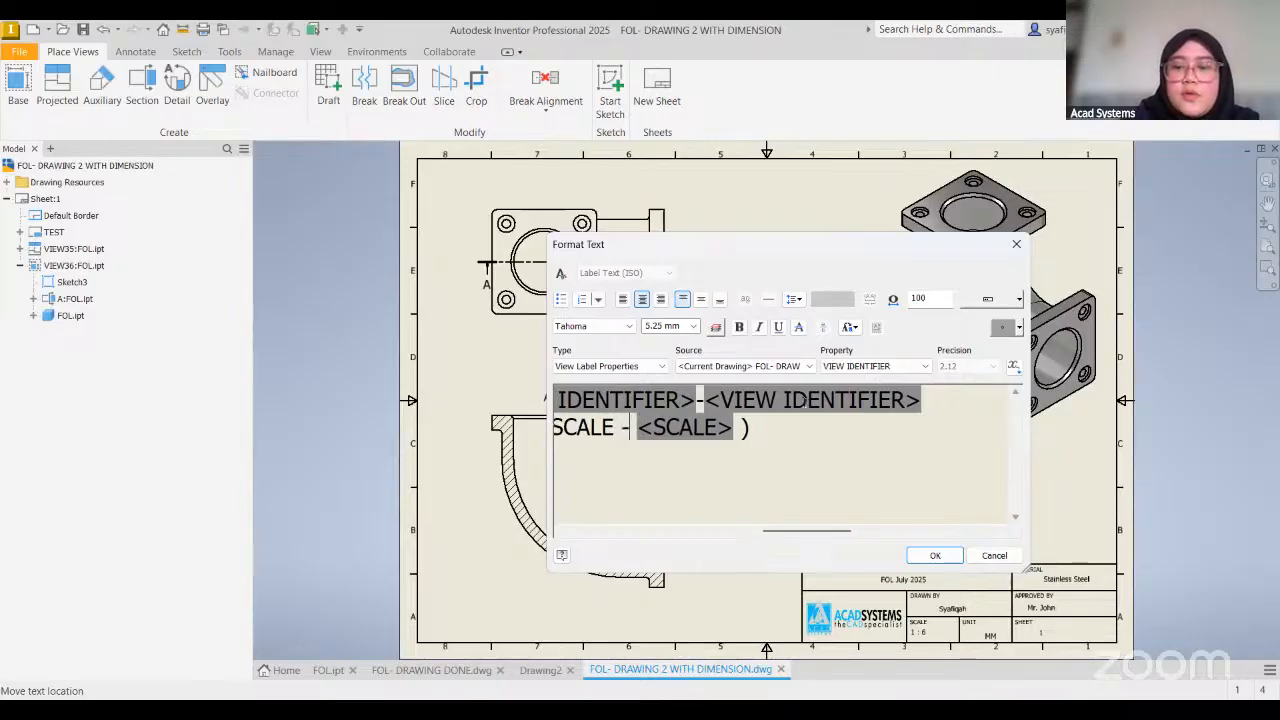
key("BackSpace")
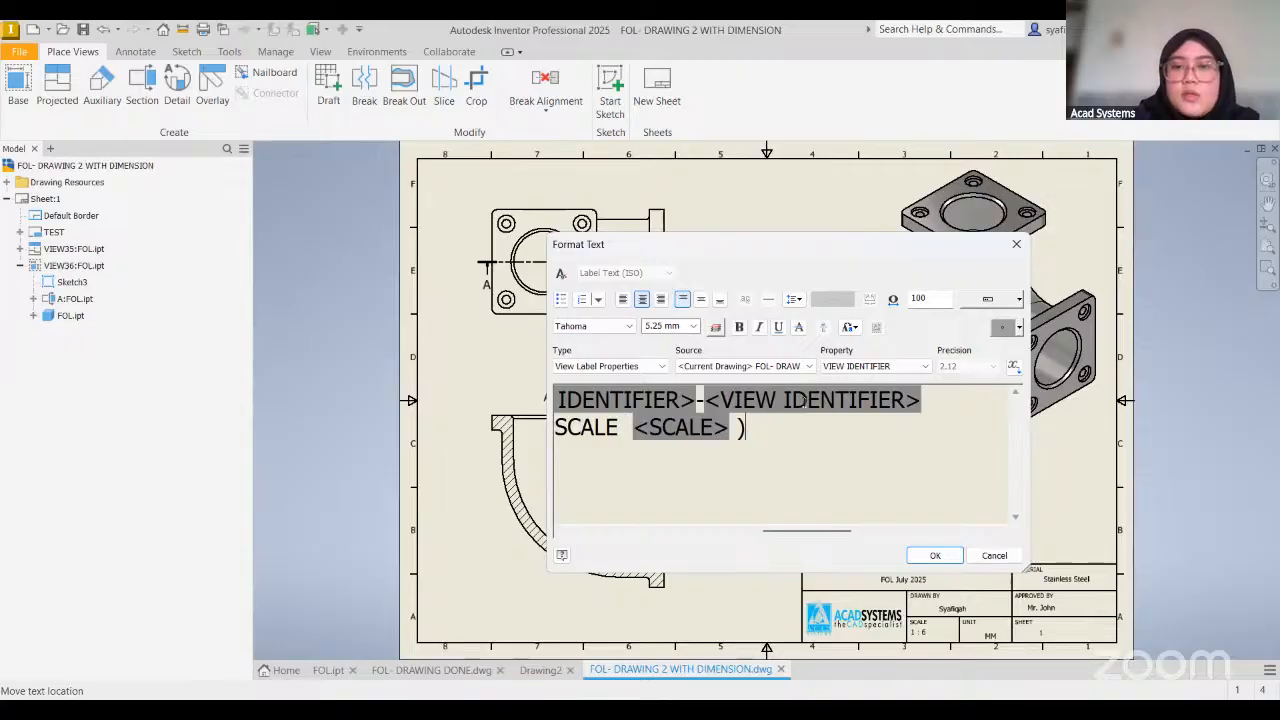
key("BackSpace")
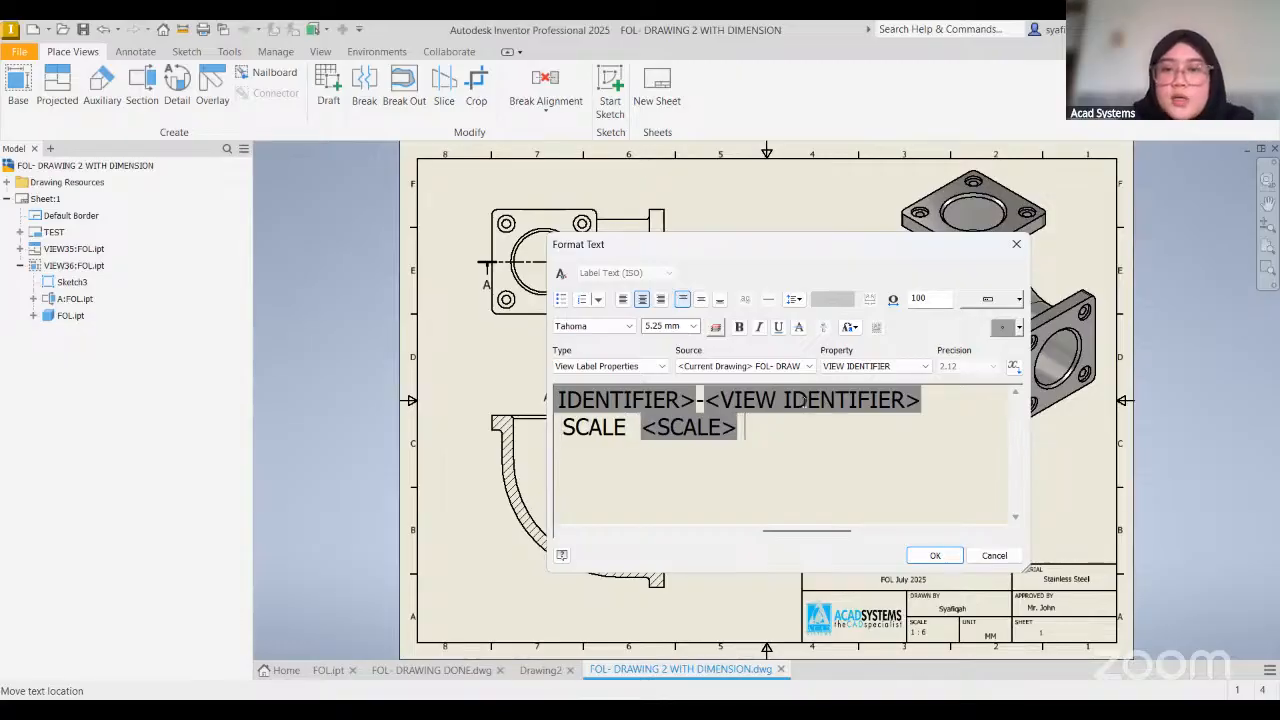
left_click(934, 556)
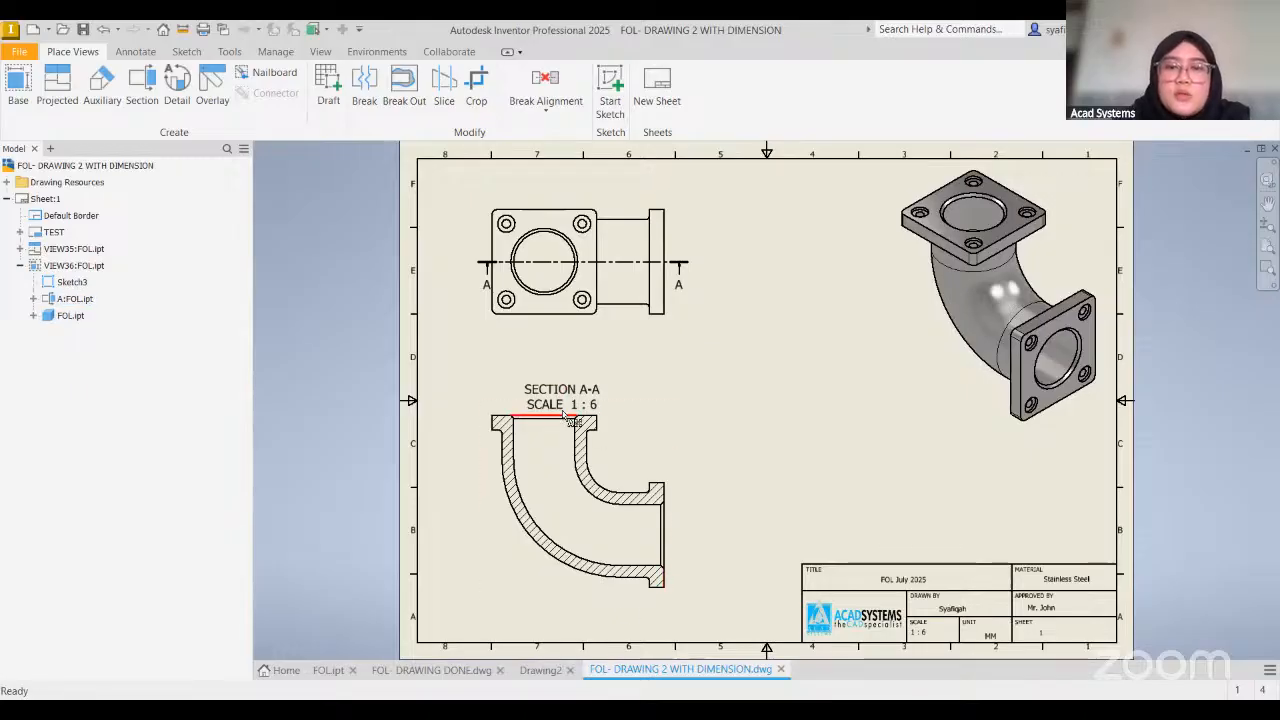
left_click_drag(568, 395, 572, 606)
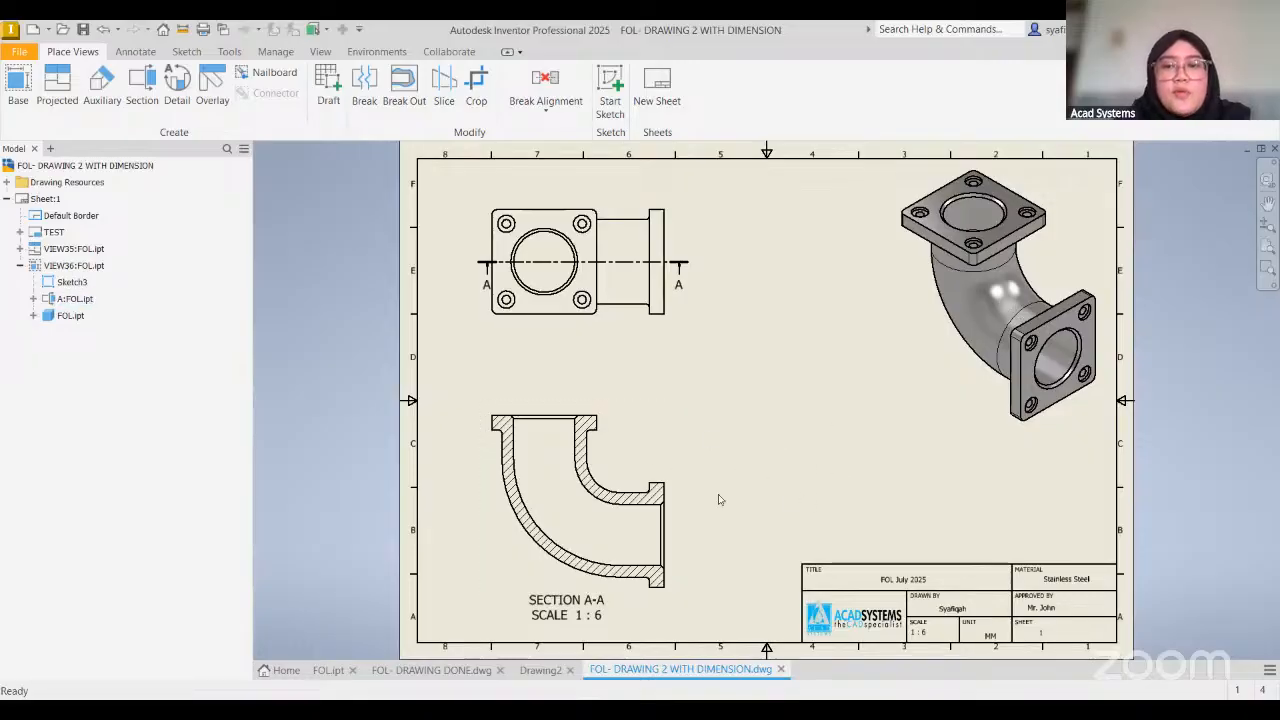
left_click(63, 88)
left_click(670, 412)
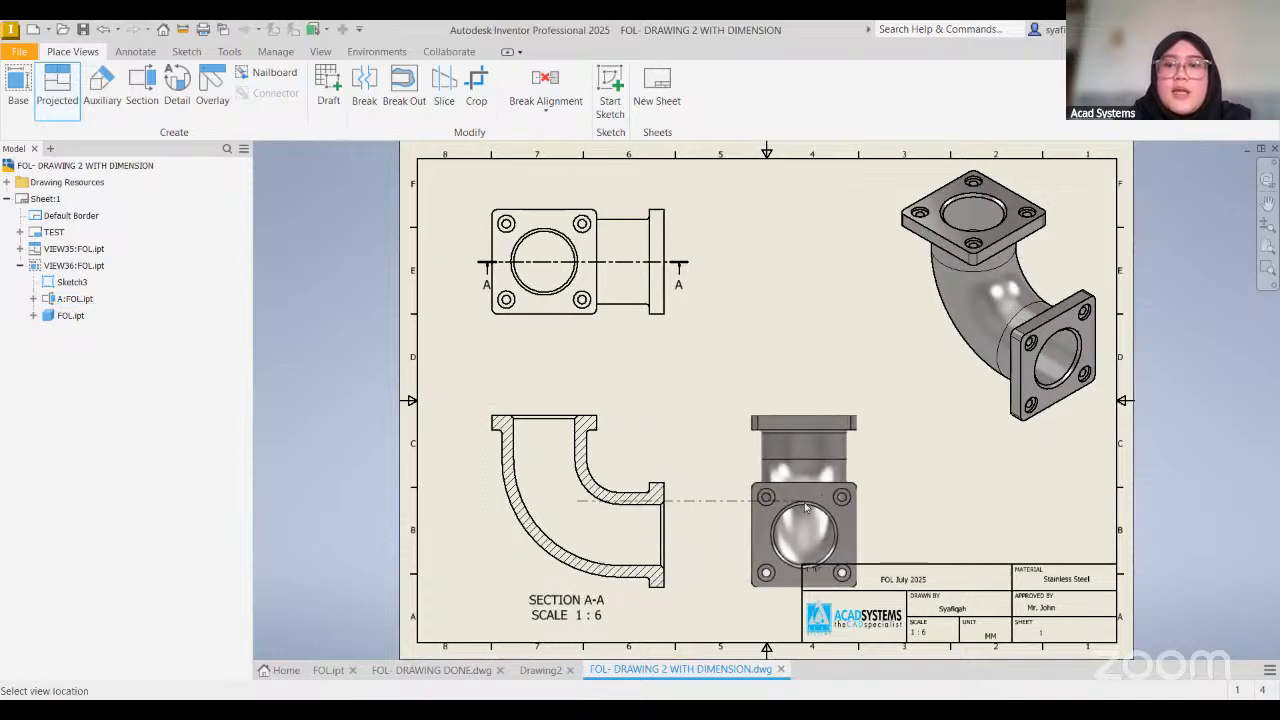
right_click(805, 503)
left_click(865, 502)
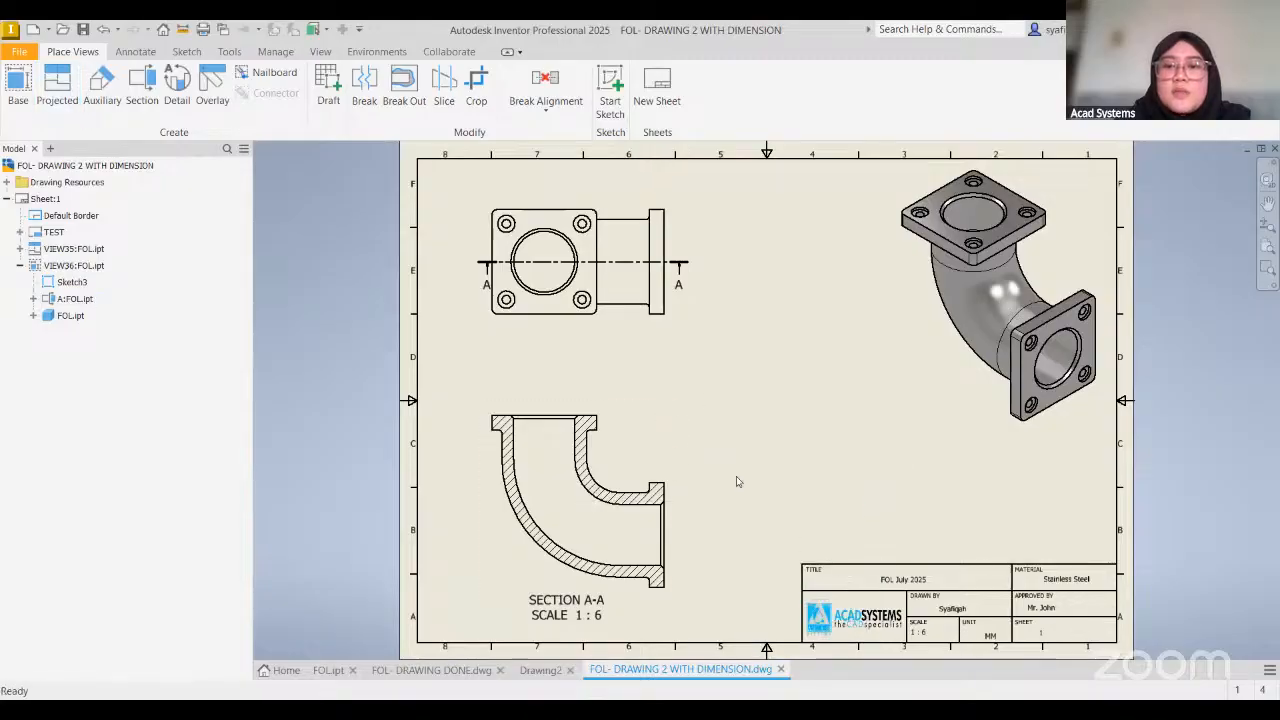
Project a side view from the section view to its right, and move both up clear of the title block
key("Return")
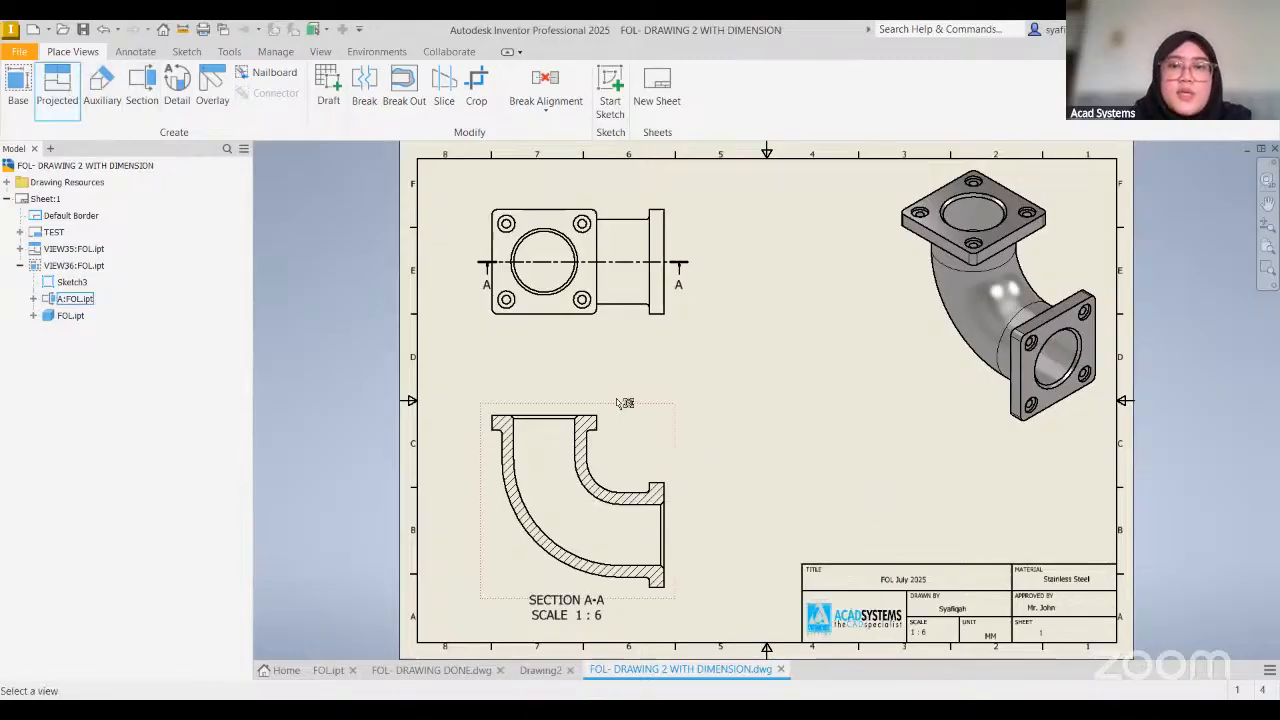
left_click(624, 403)
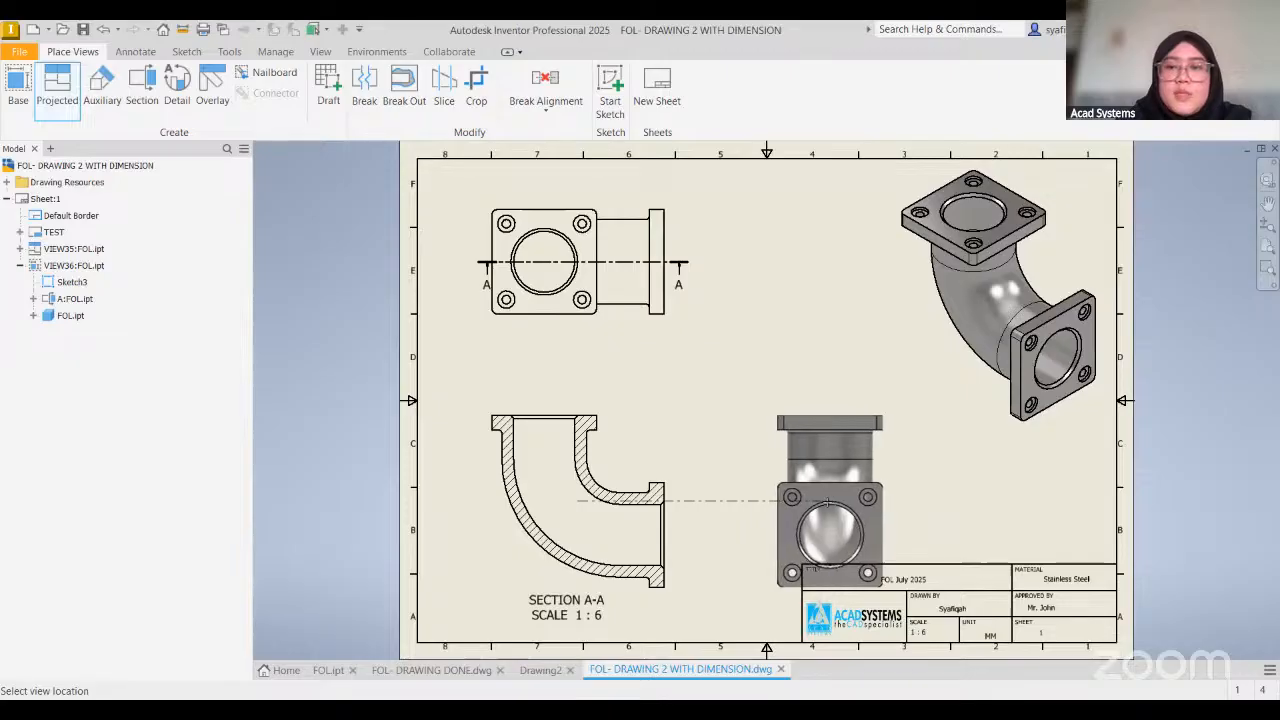
left_click(828, 502)
right_click(830, 503)
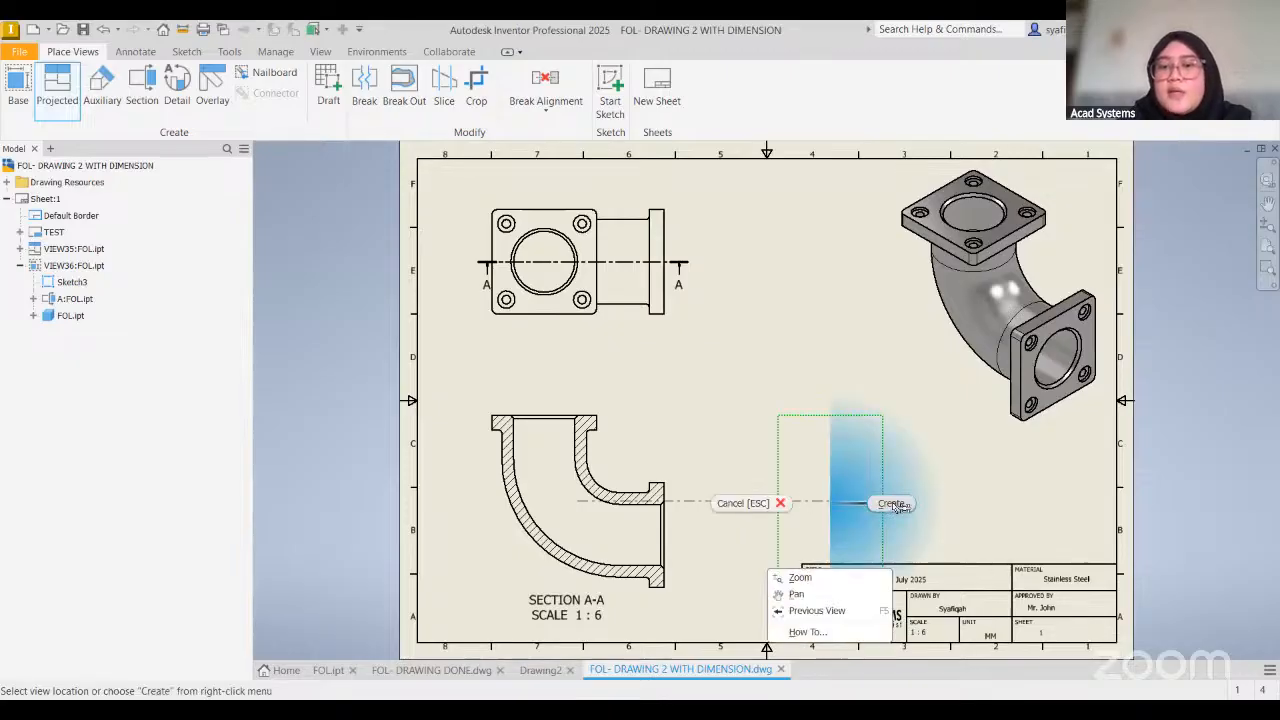
left_click(893, 504)
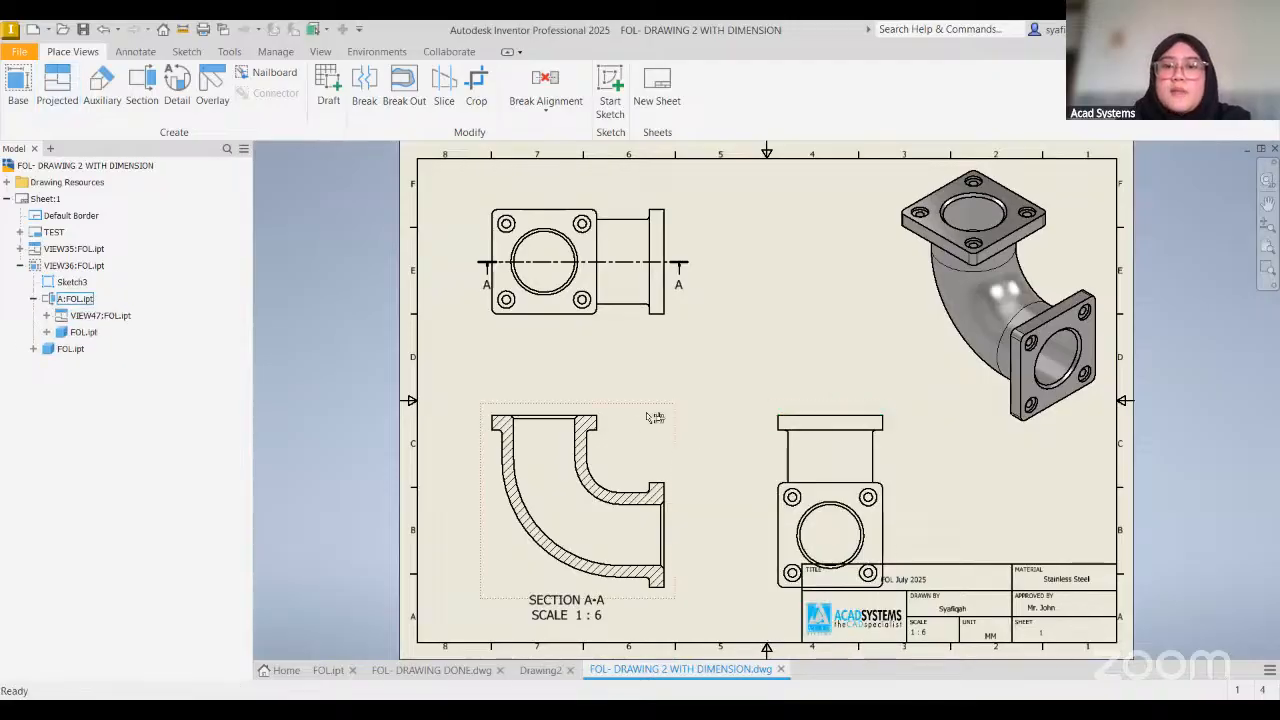
left_click_drag(652, 417, 624, 360)
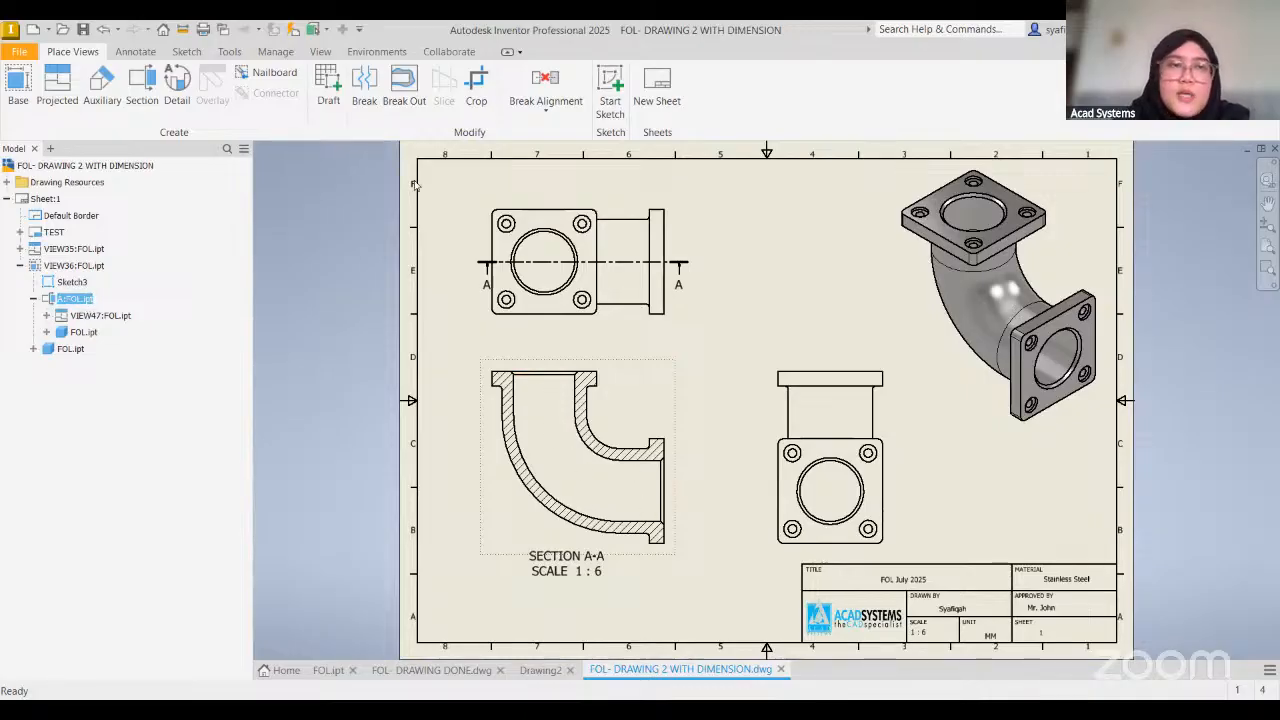
Add bisector centerlines along the elbow's bore in the section view, through the vertical leg, the bend and the horizontal leg
left_click(145, 57)
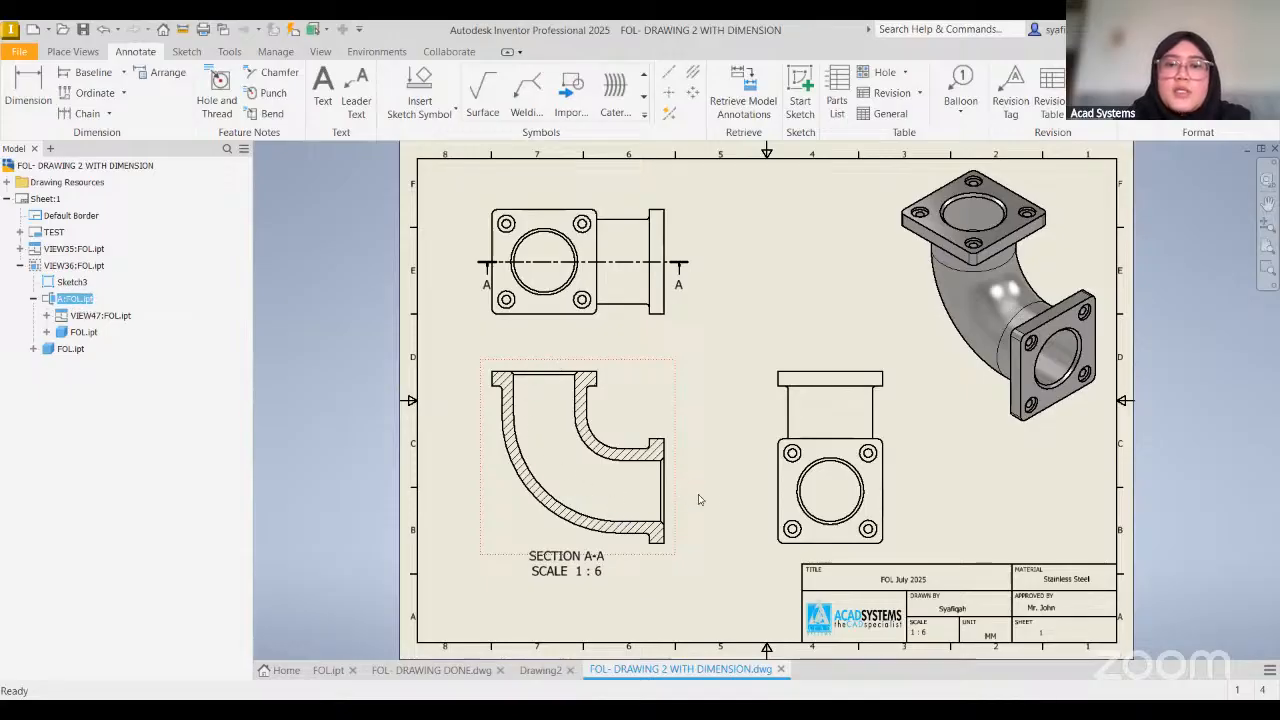
left_click(693, 72)
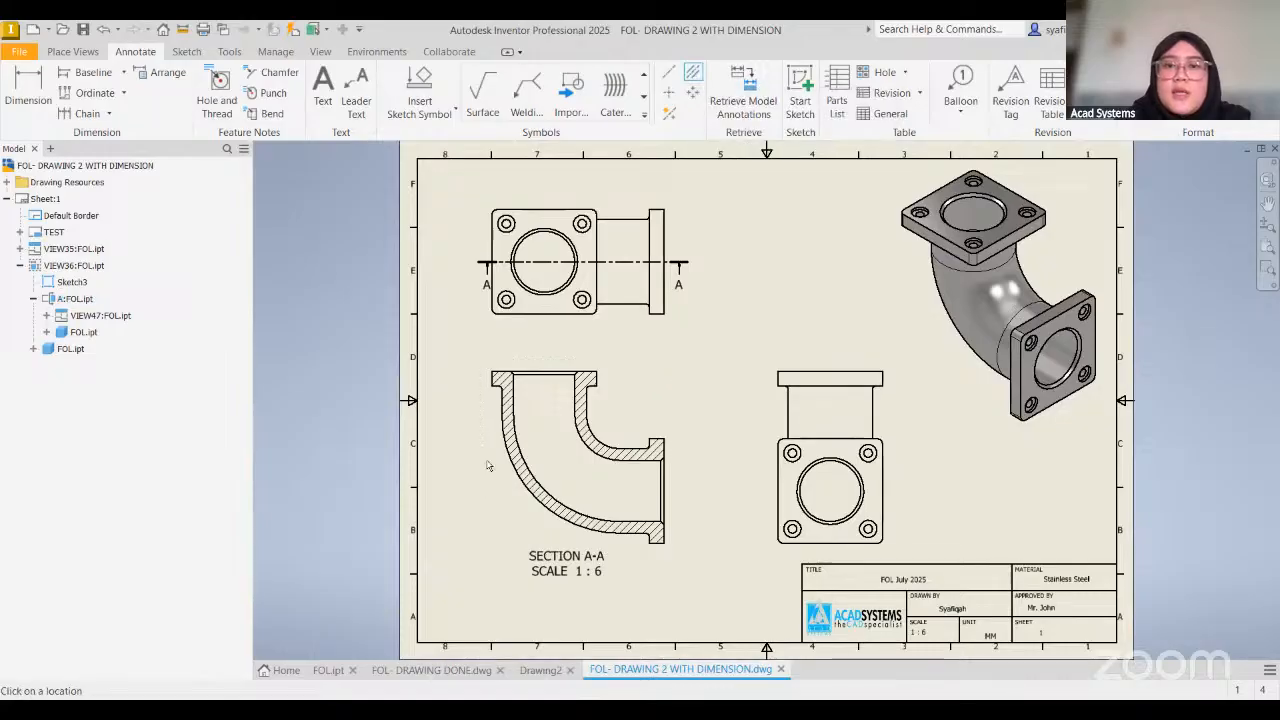
left_click(513, 401)
left_click(575, 395)
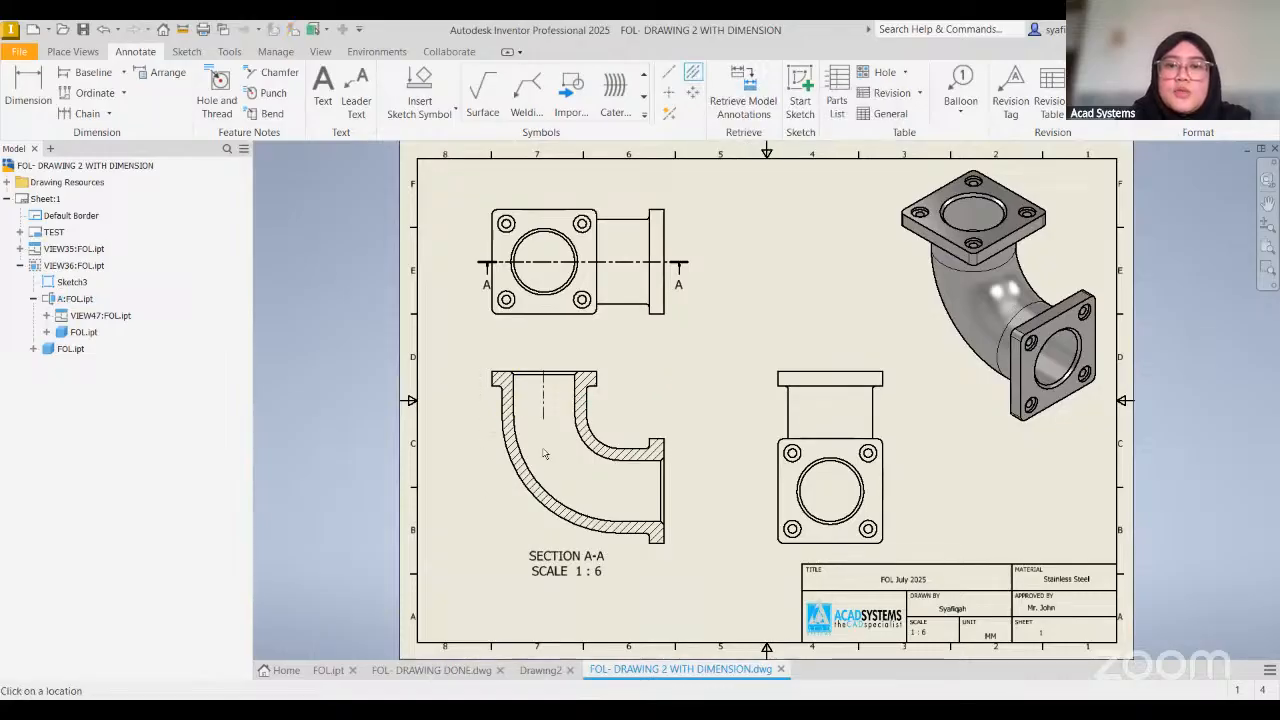
left_click(640, 521)
left_click(642, 460)
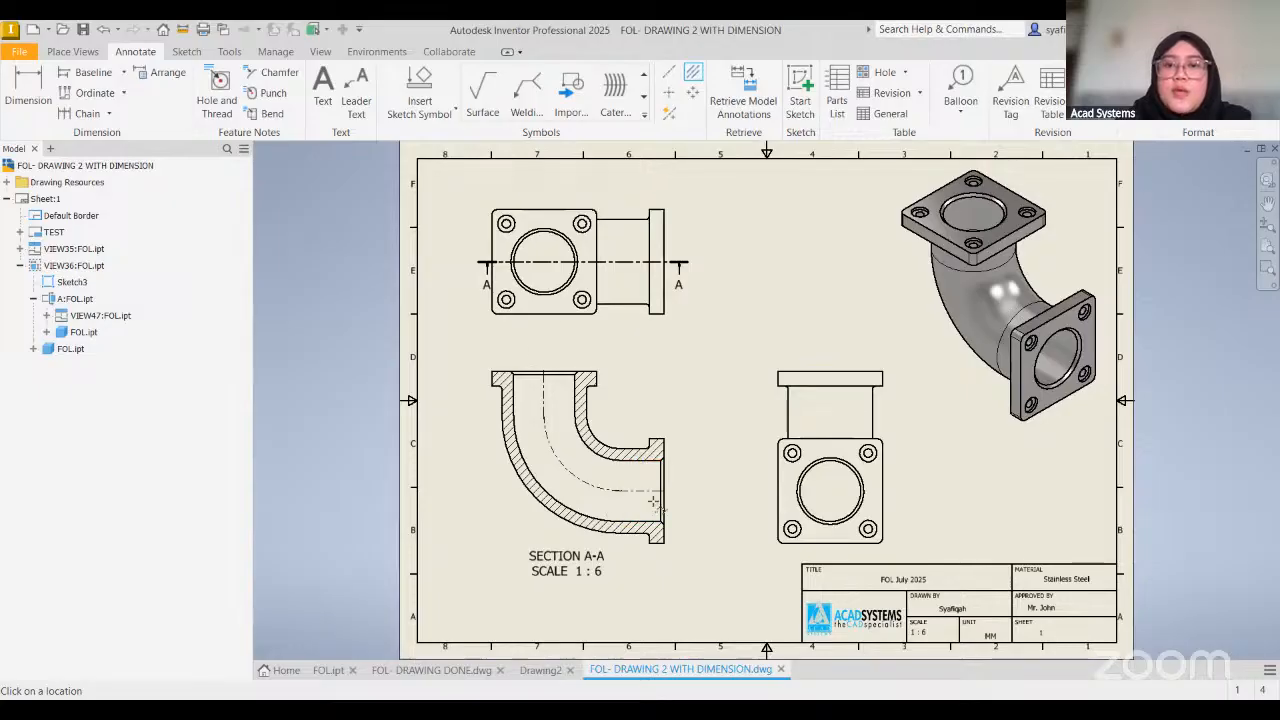
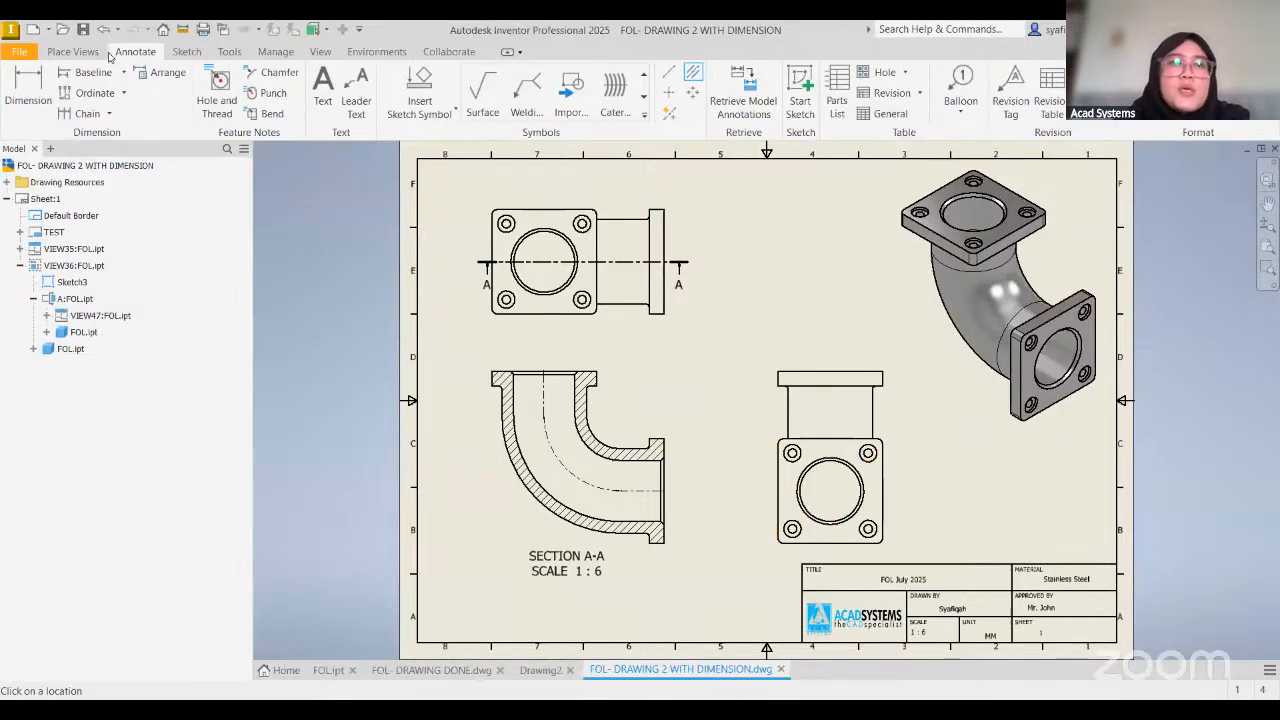
Sketch a rectangle on the side view that encloses its upper flange, and finish the sketch
left_click(186, 51)
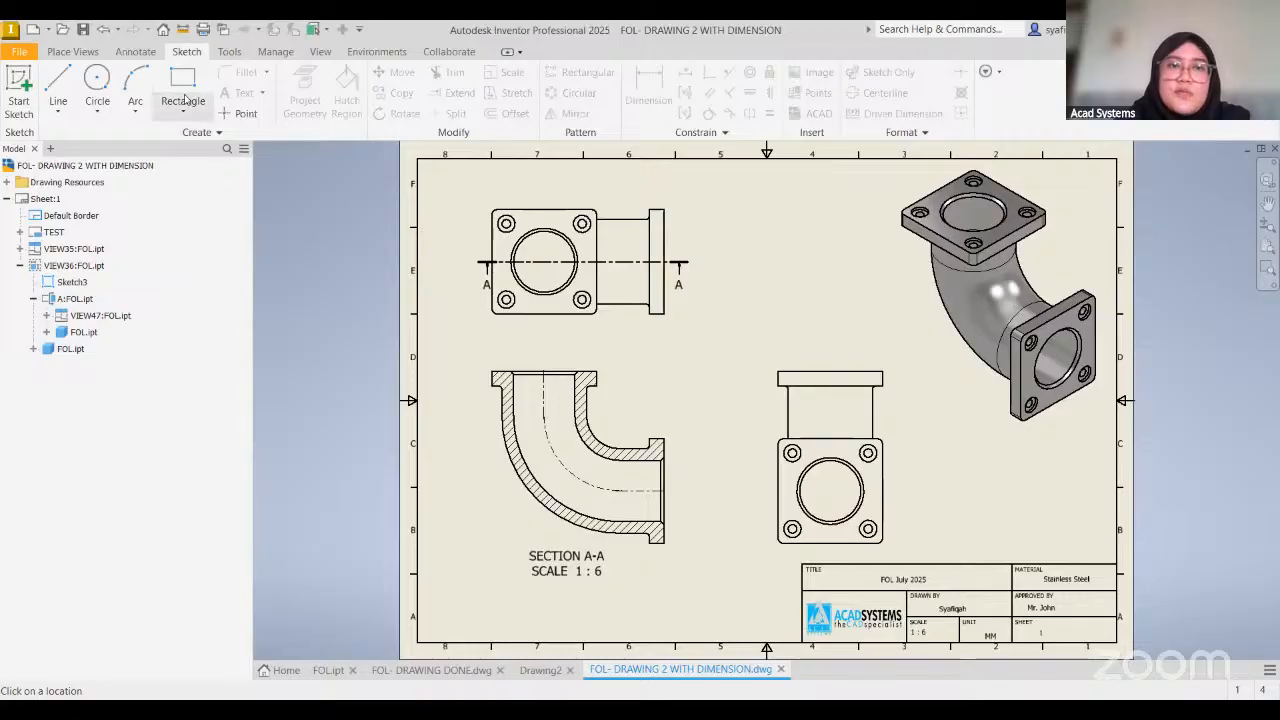
left_click(183, 88)
left_click(852, 404)
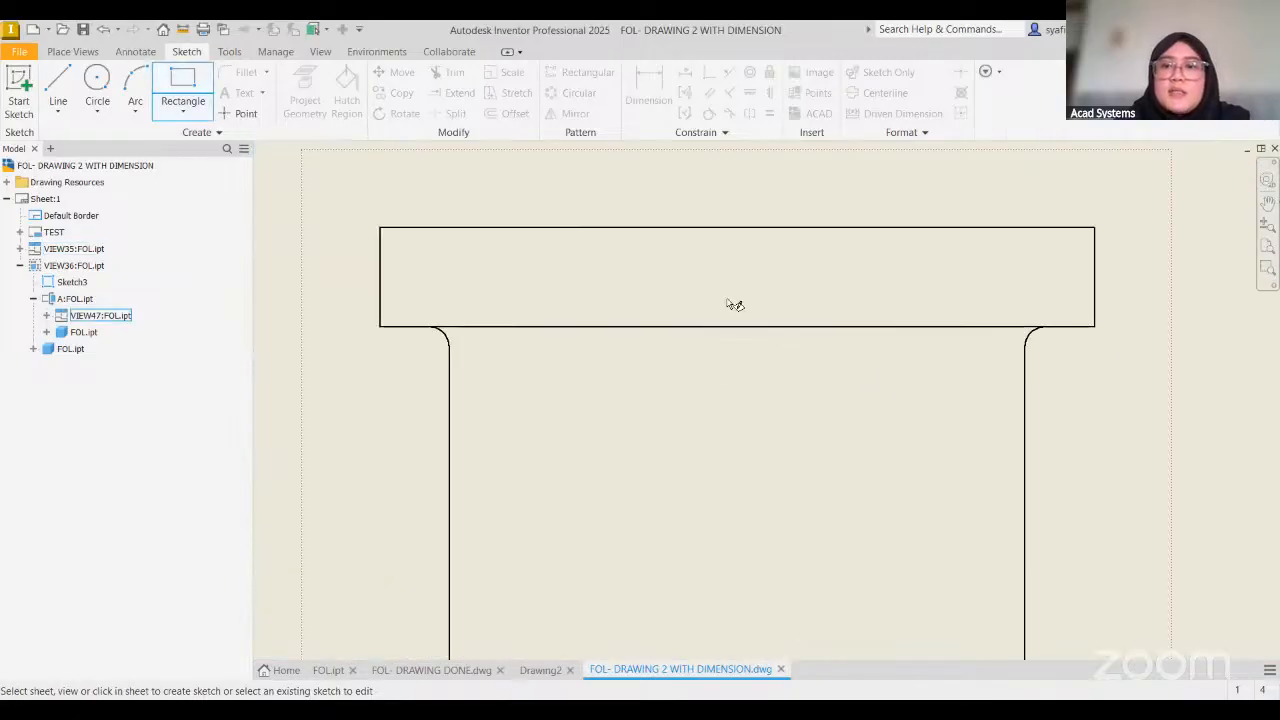
left_click(543, 273)
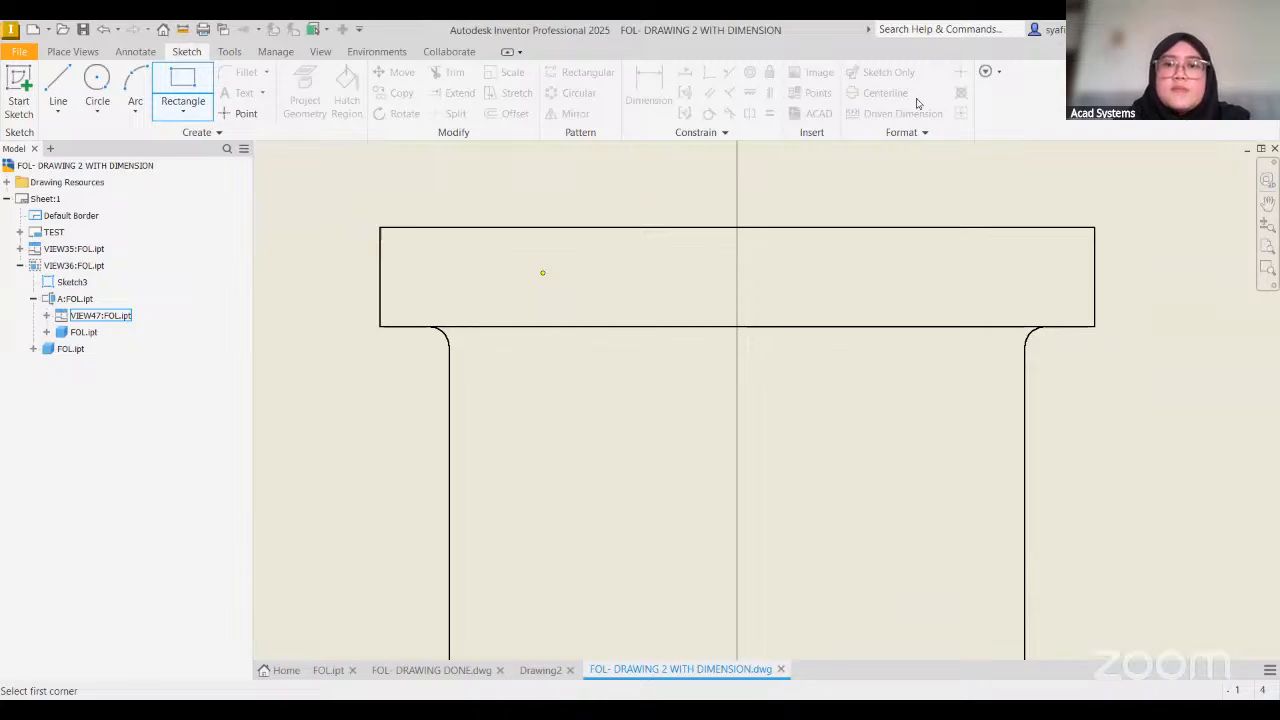
scroll(656, 306, "down", 6)
middle_click_drag(726, 294, 822, 323)
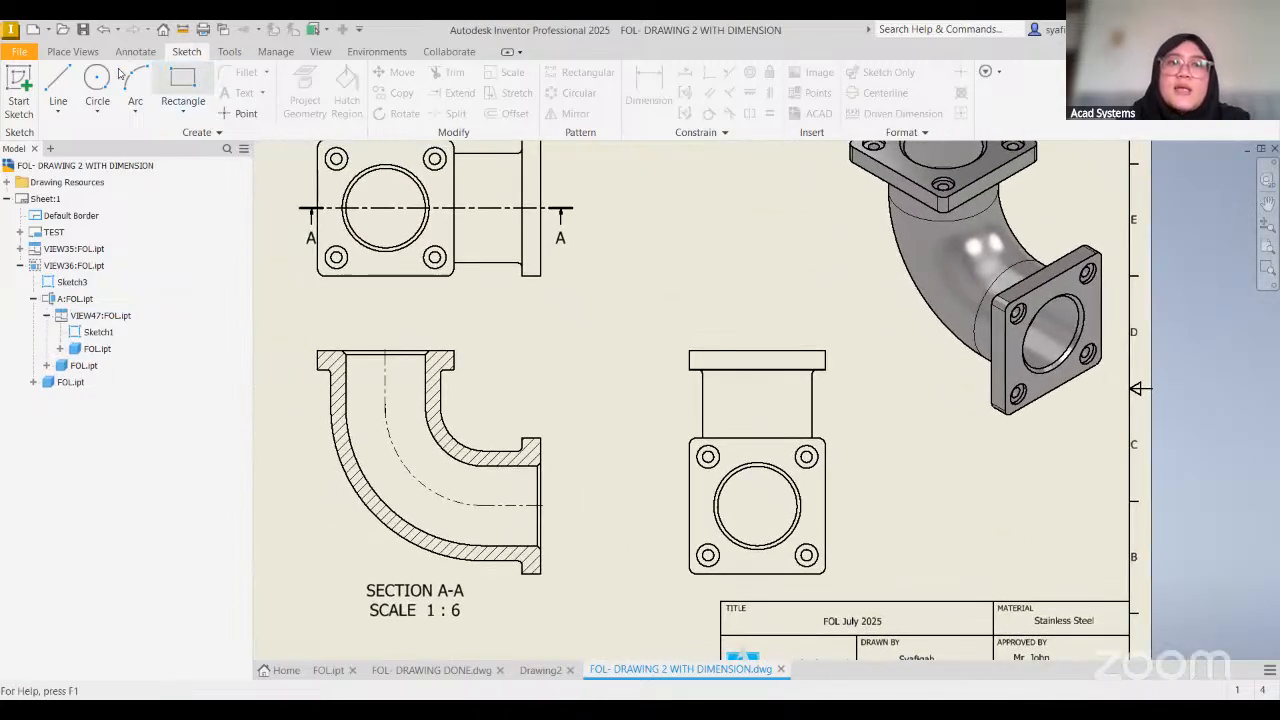
Start a break-out of the side view with the flange rectangle as profile and the middle of the flange's upper edge as depth point
left_click(74, 55)
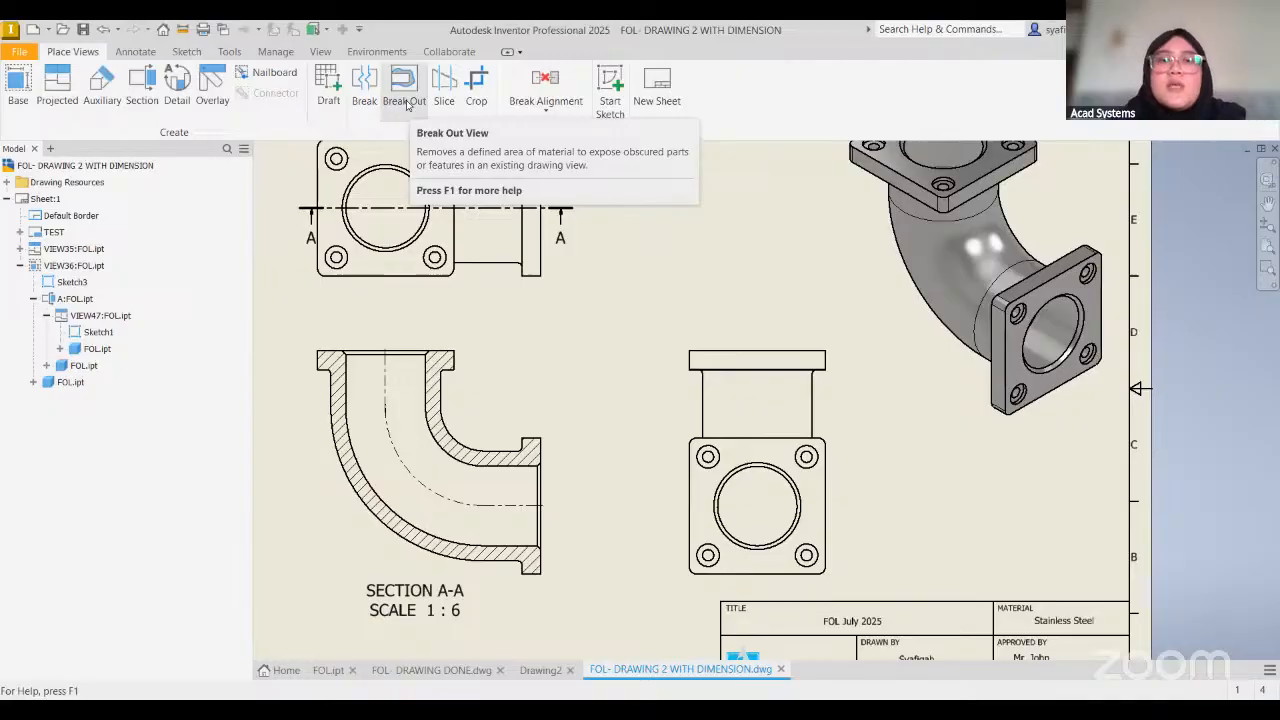
left_click_drag(328, 209, 335, 217)
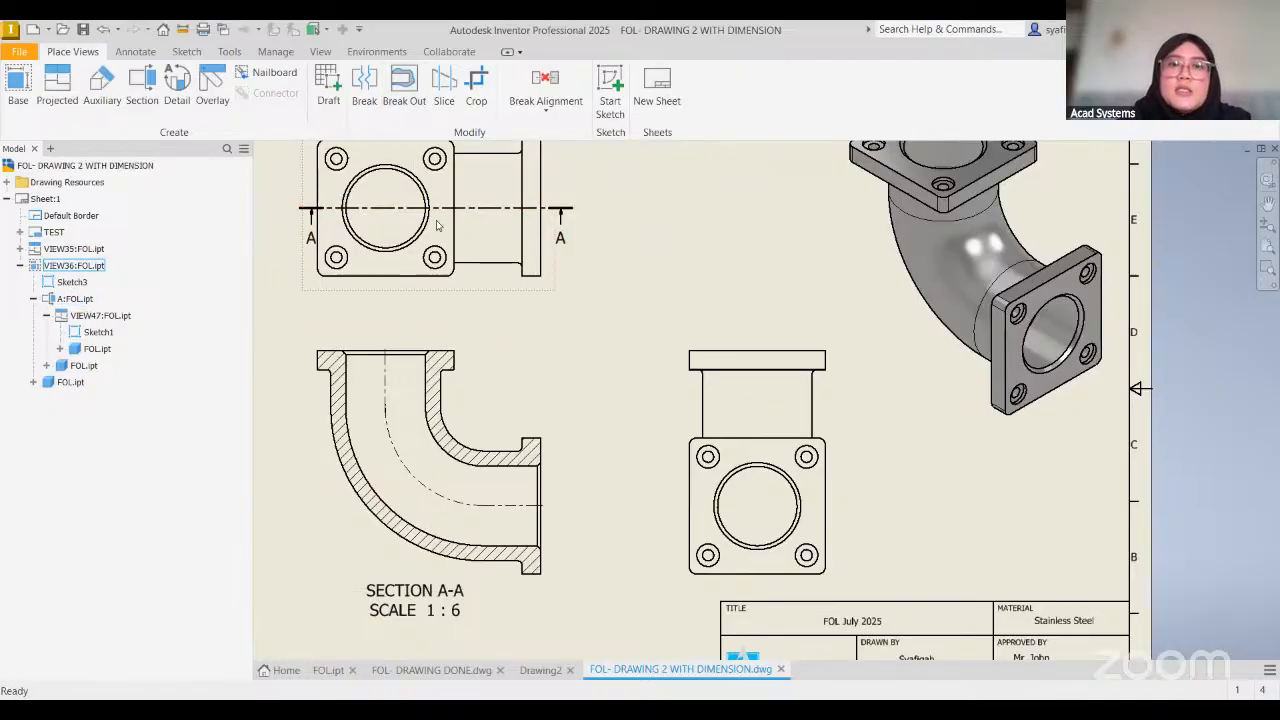
middle_click_drag(415, 227, 449, 268)
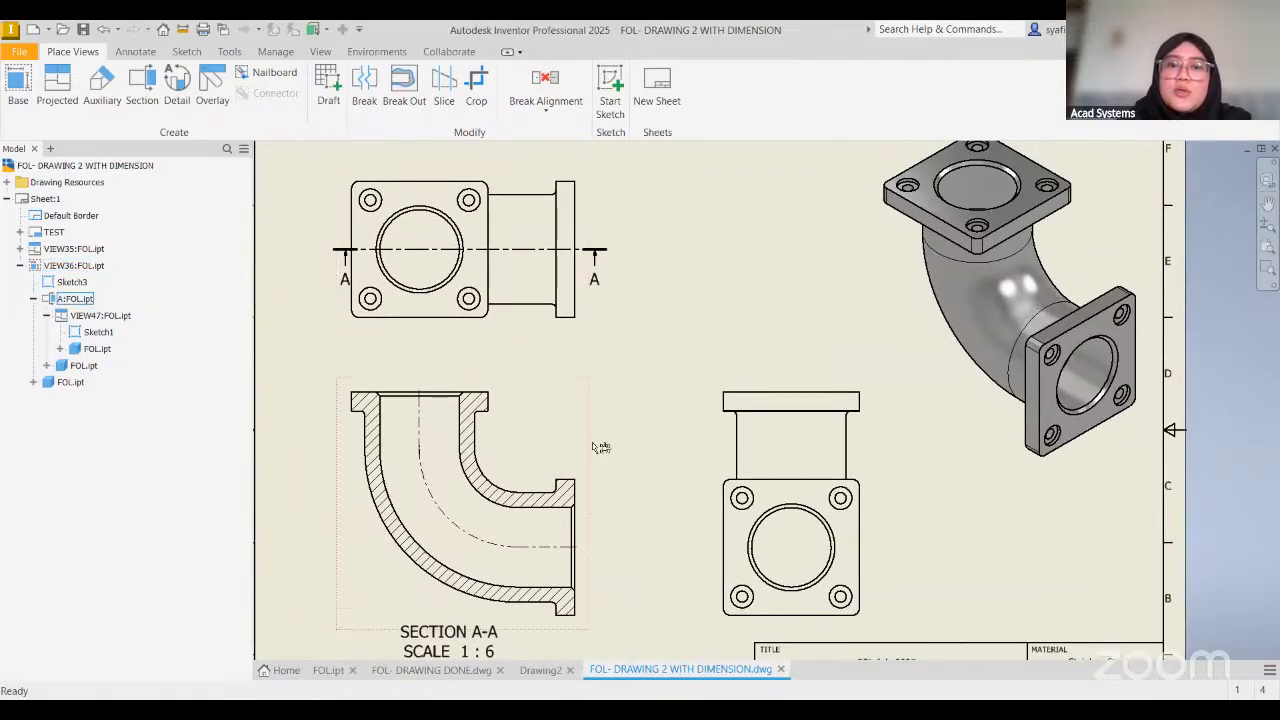
middle_click_drag(728, 472, 614, 457)
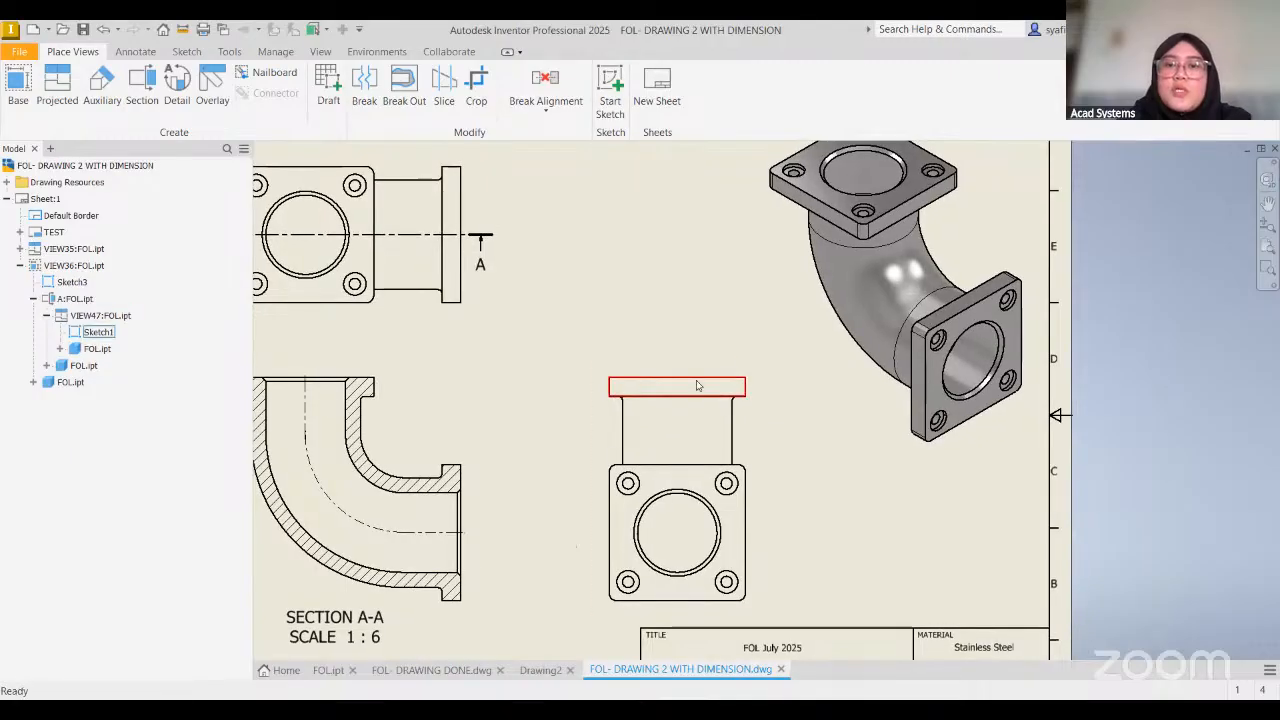
scroll(697, 386, "down", 3)
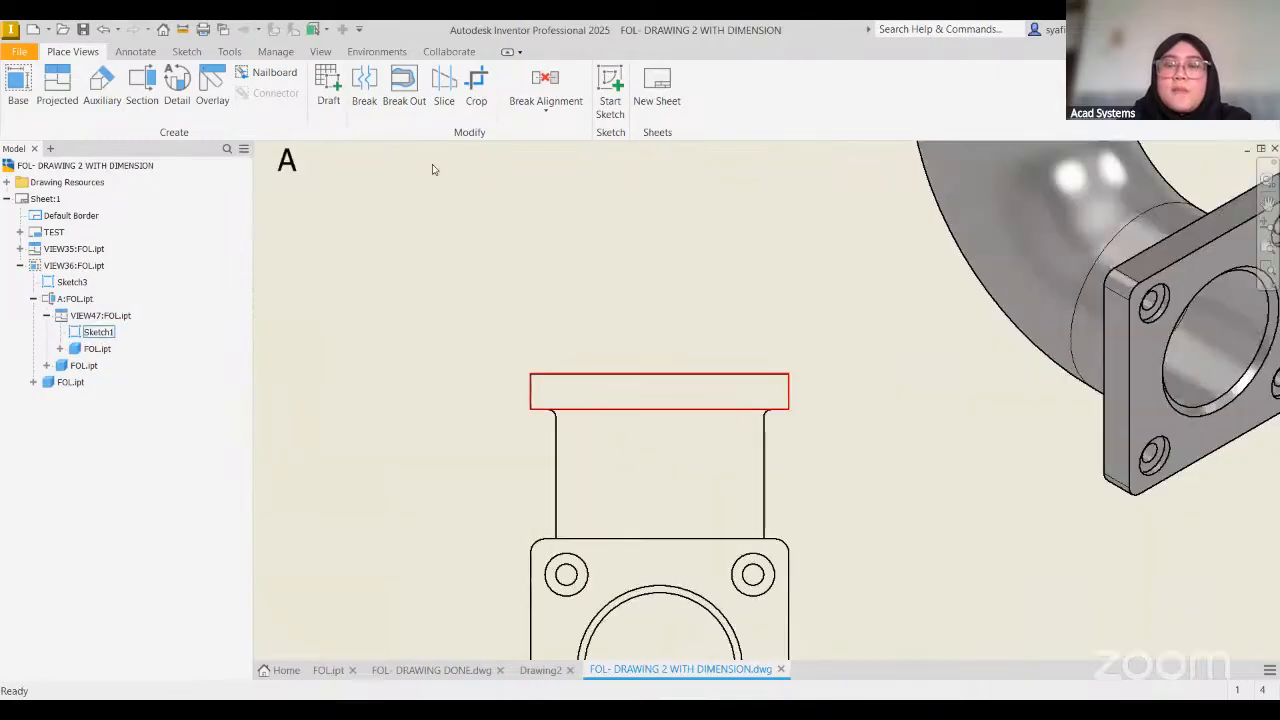
left_click(405, 90)
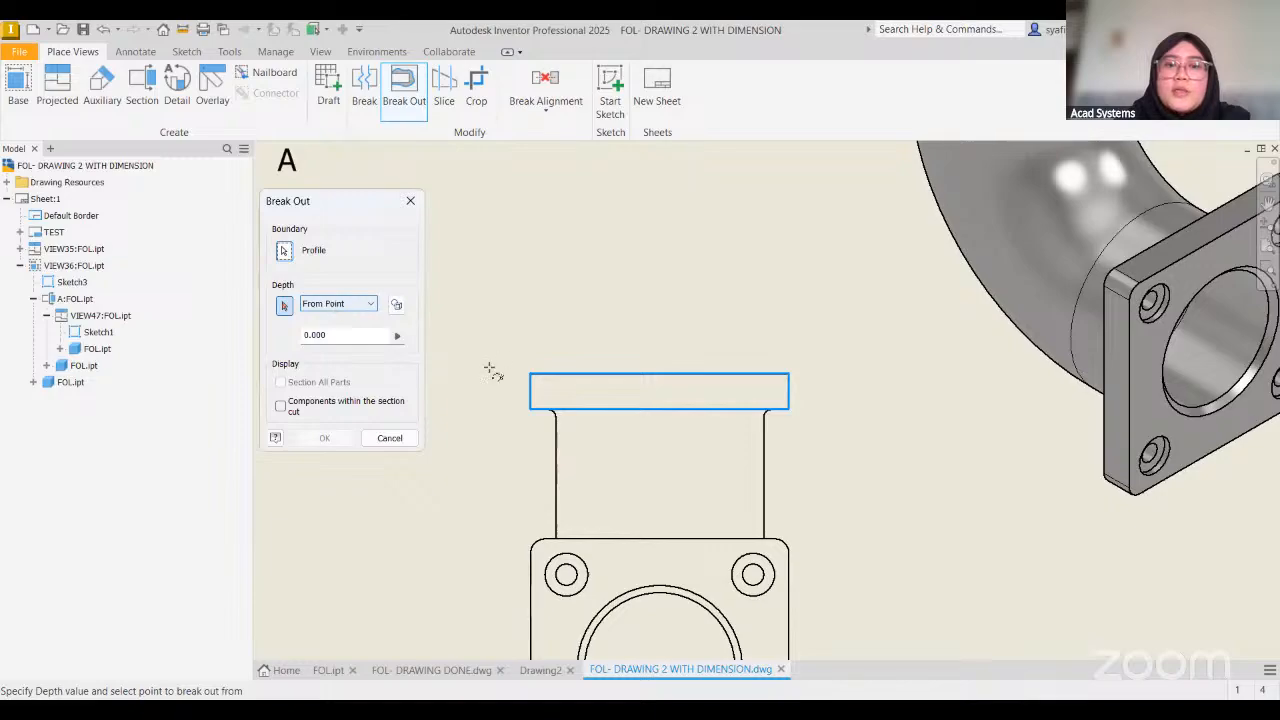
left_click(659, 375)
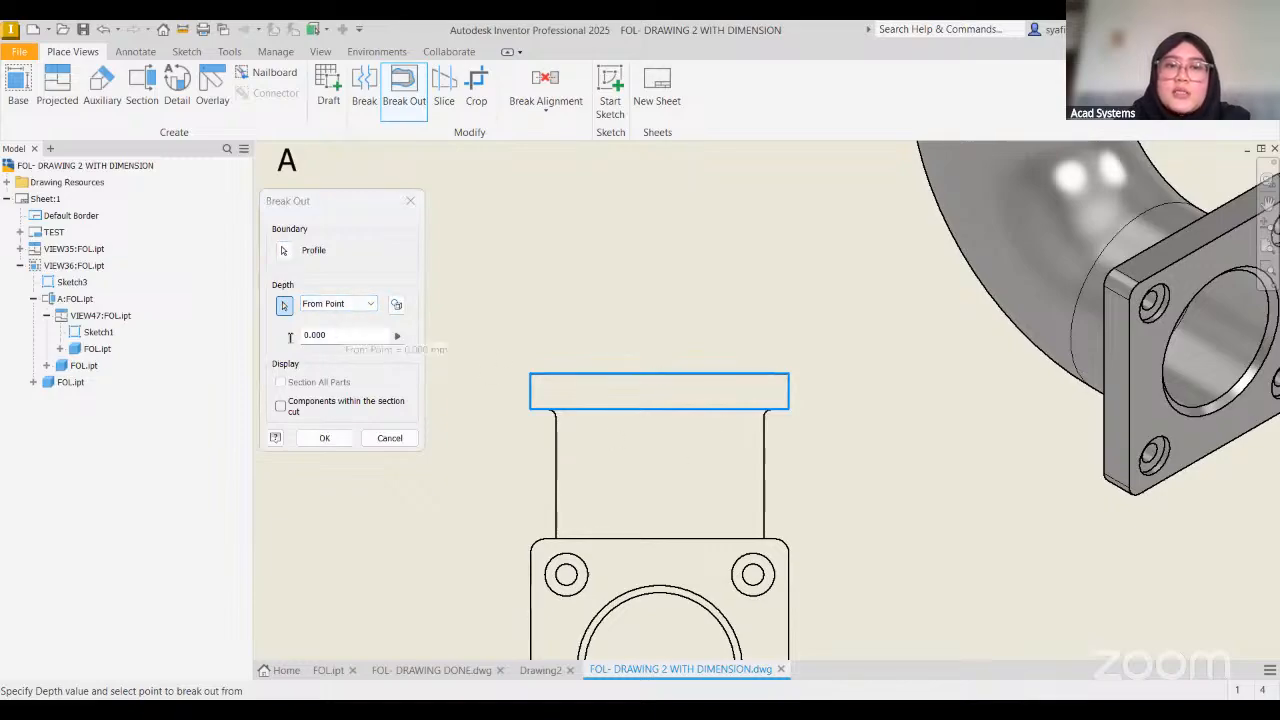
Set the break-out depth from the point to 50 mm and create the break-out
left_click_drag(345, 336, 290, 337)
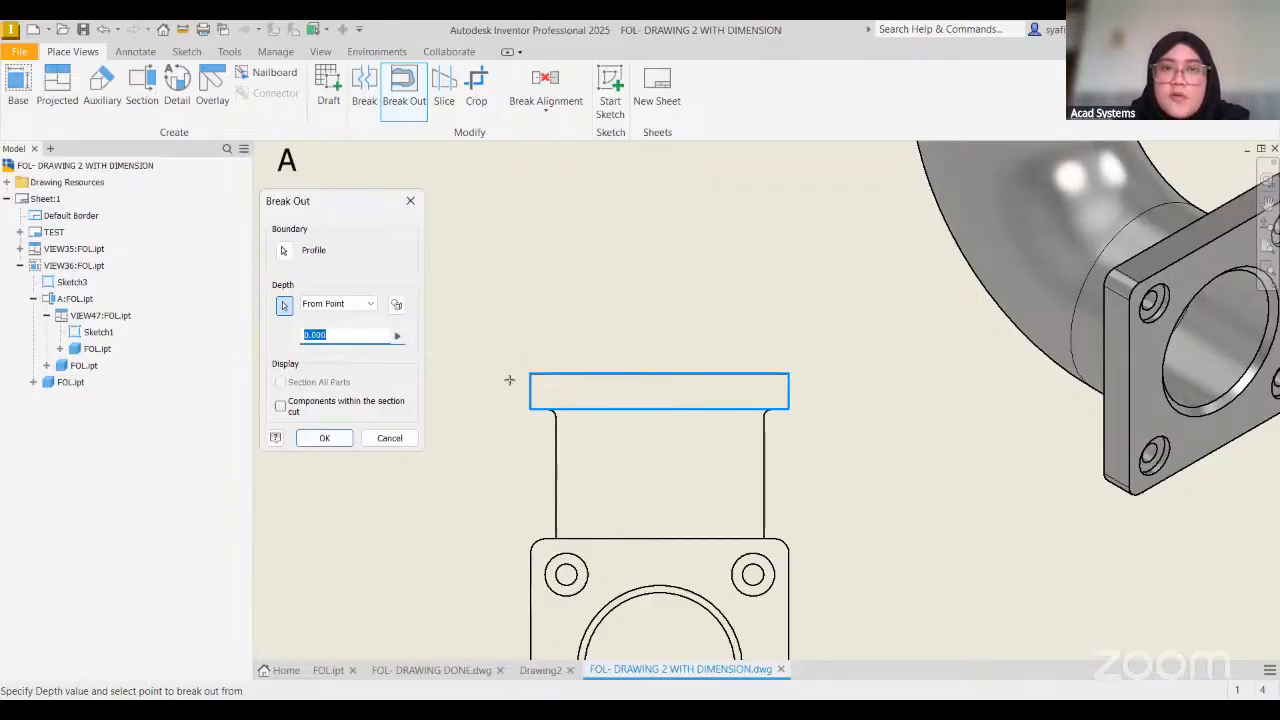
scroll(657, 363, "up", 2)
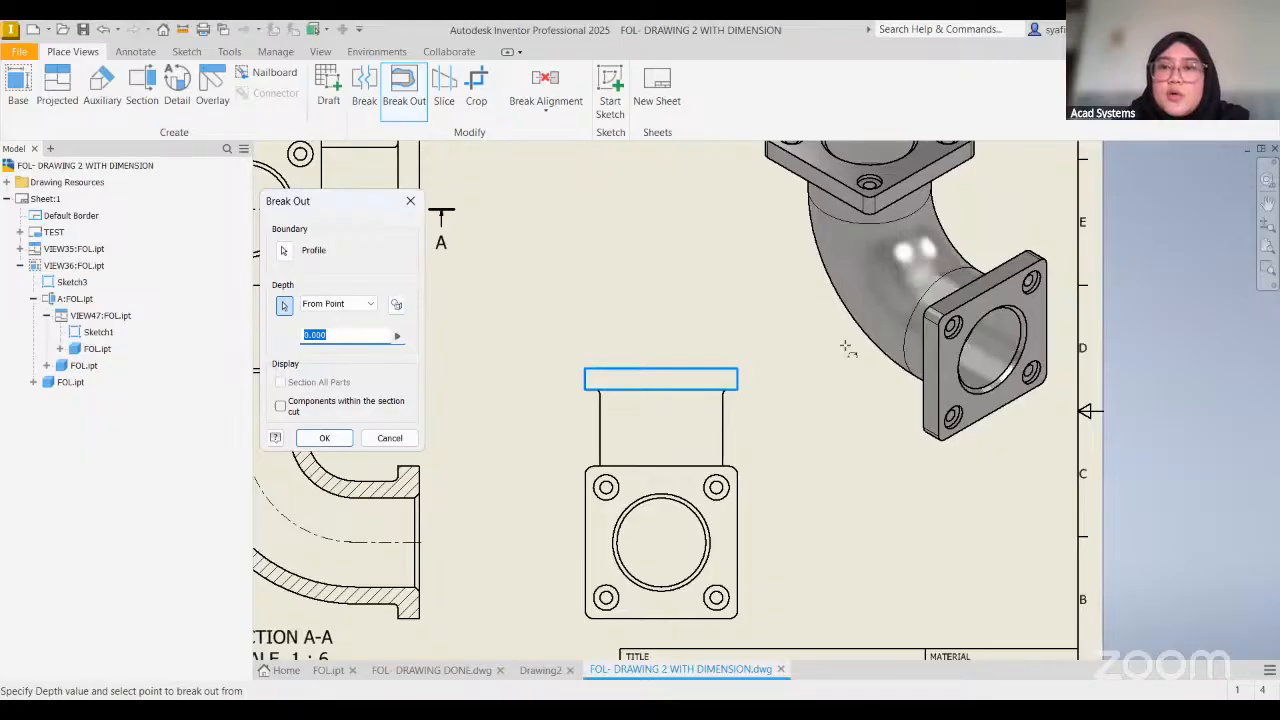
scroll(858, 370, "down", 5)
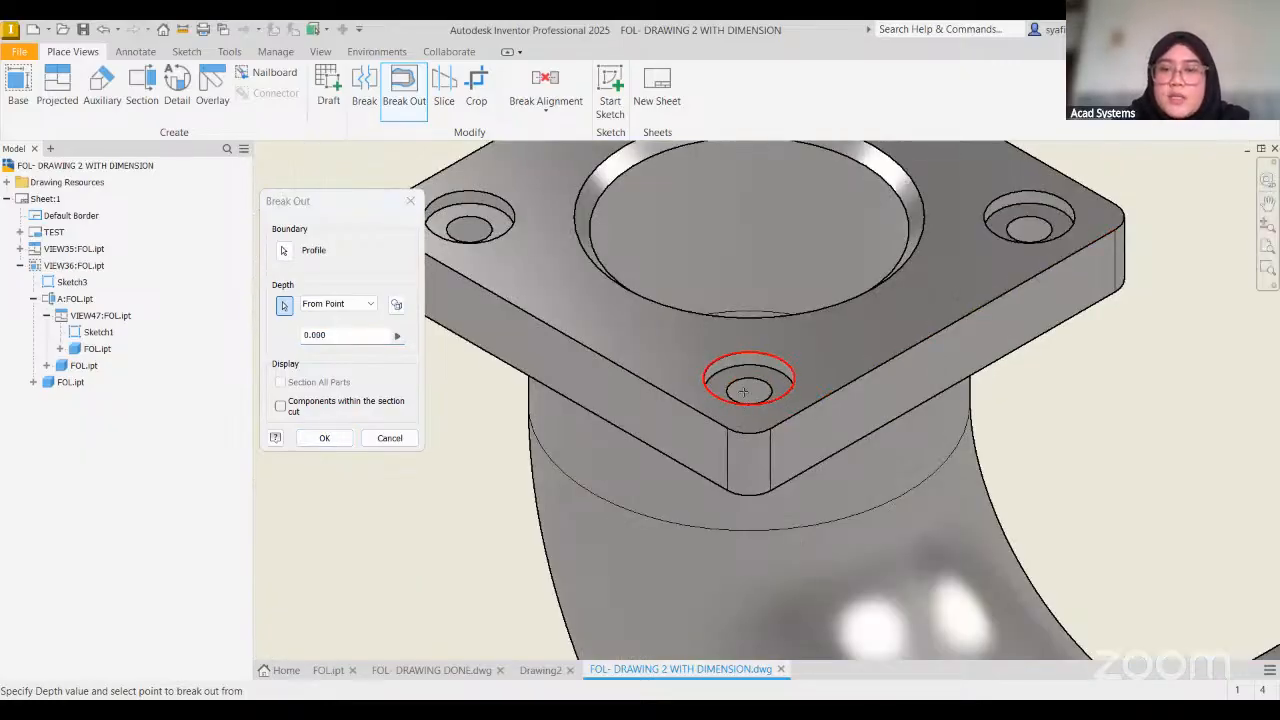
scroll(644, 530, "up", 5)
middle_click_drag(550, 652, 799, 409)
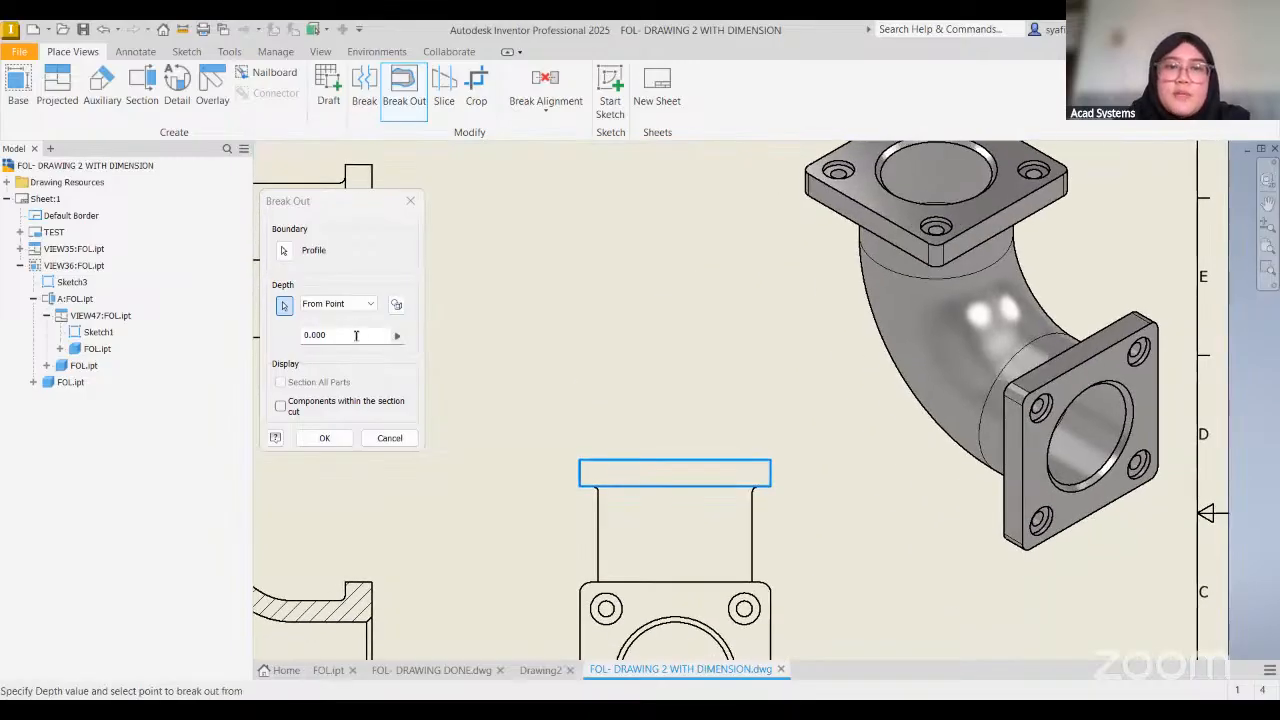
type("50")
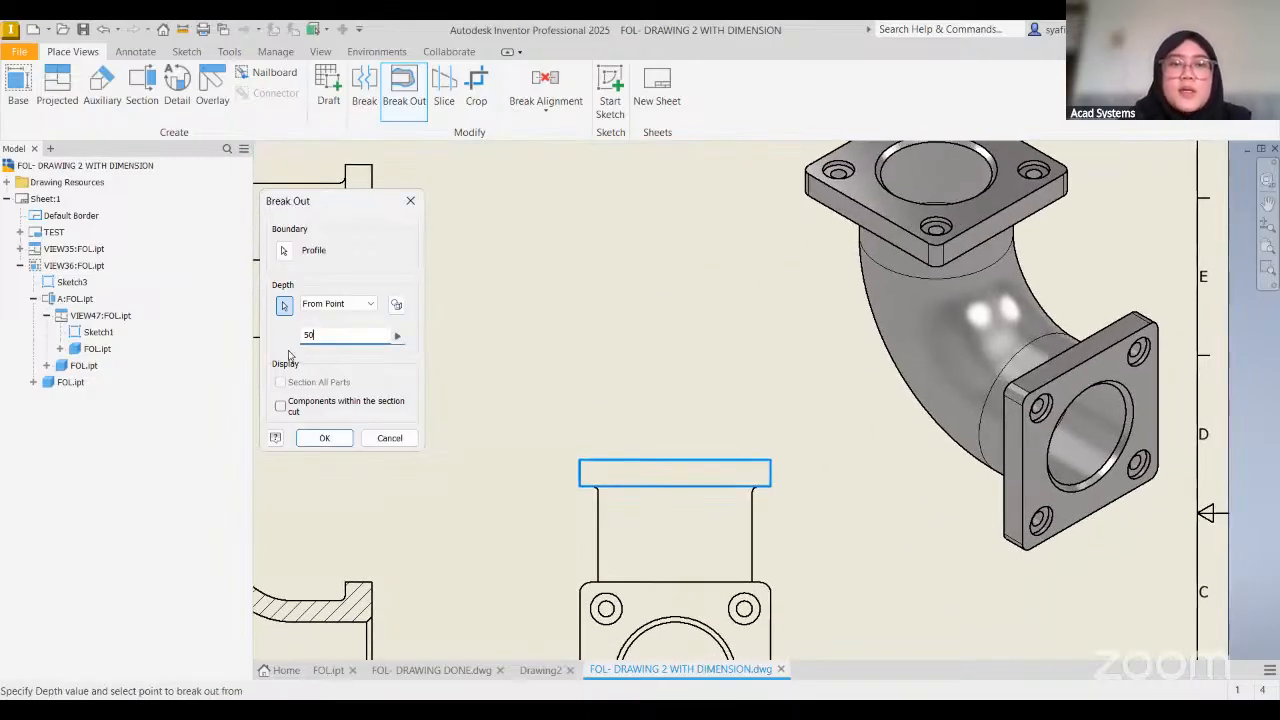
left_click(334, 438)
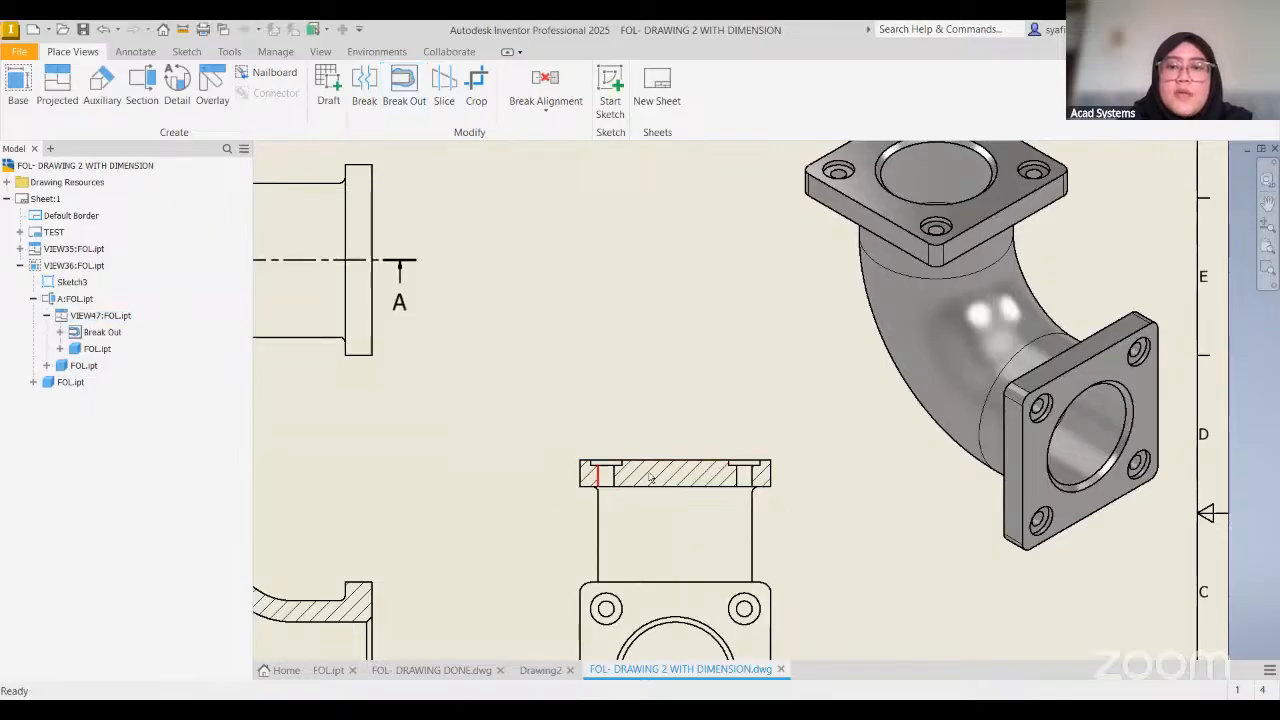
Edit the side view's break-out and change its depth to 20 mm
right_click(112, 332)
left_click(168, 382)
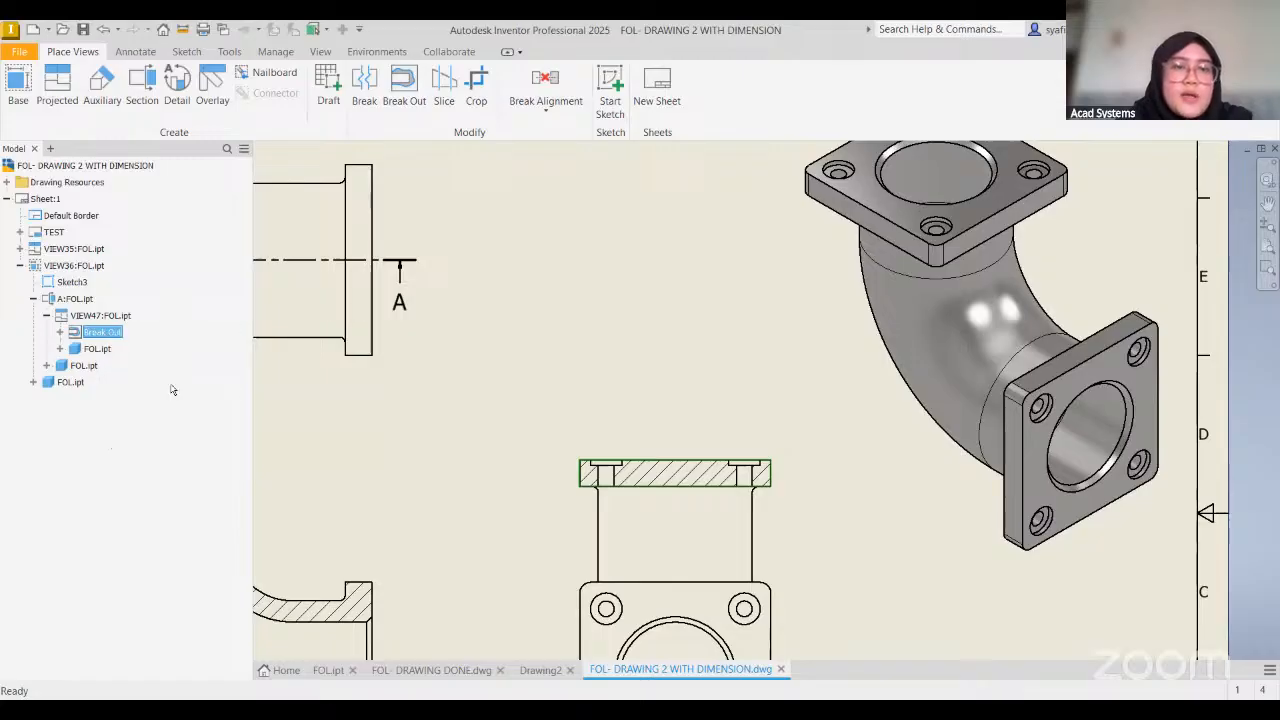
left_click_drag(338, 335, 231, 351)
type("20")
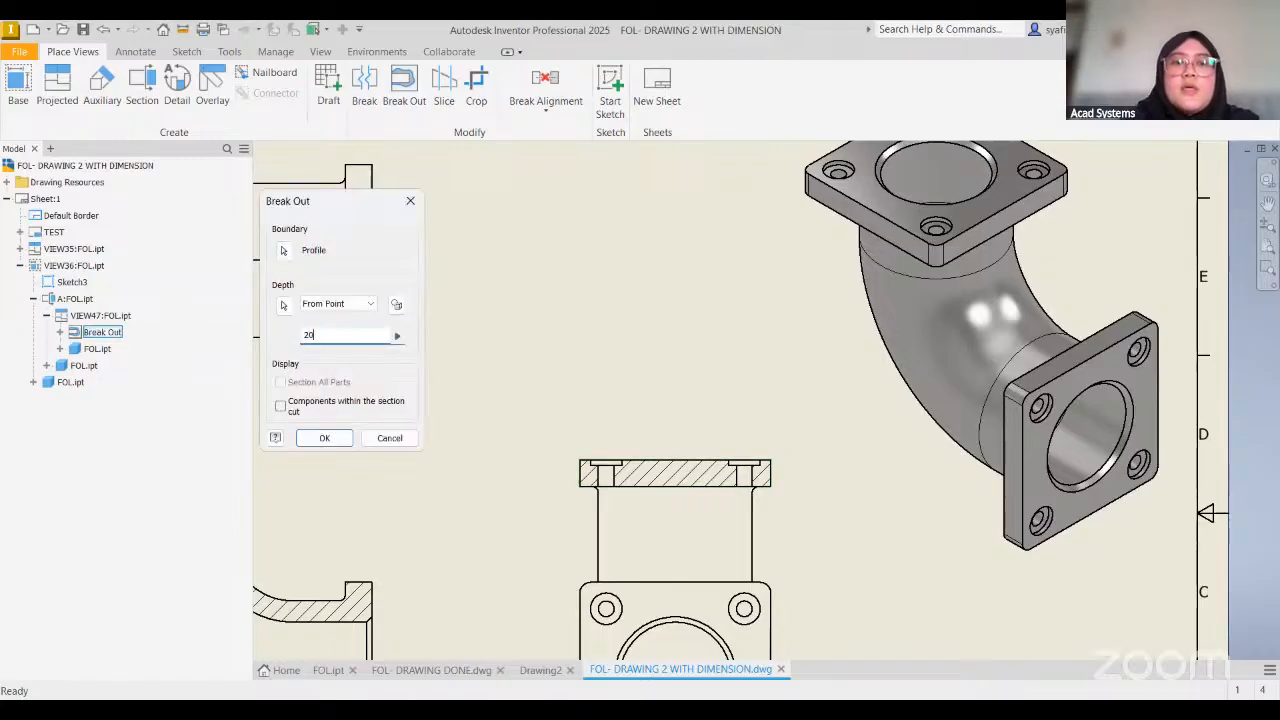
left_click(332, 440)
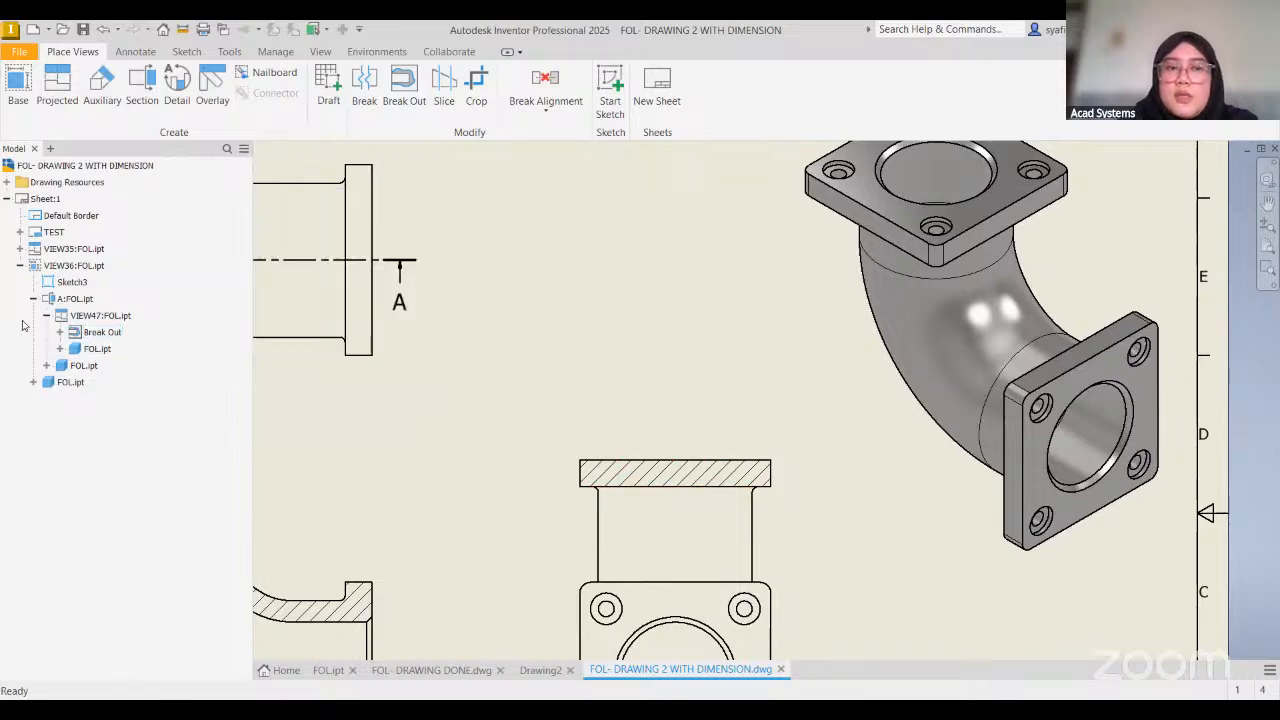
Check the flange's bolt holes in the isometric view, and set the side view's break-out depth to 50 mm
scroll(910, 222, "up", 4)
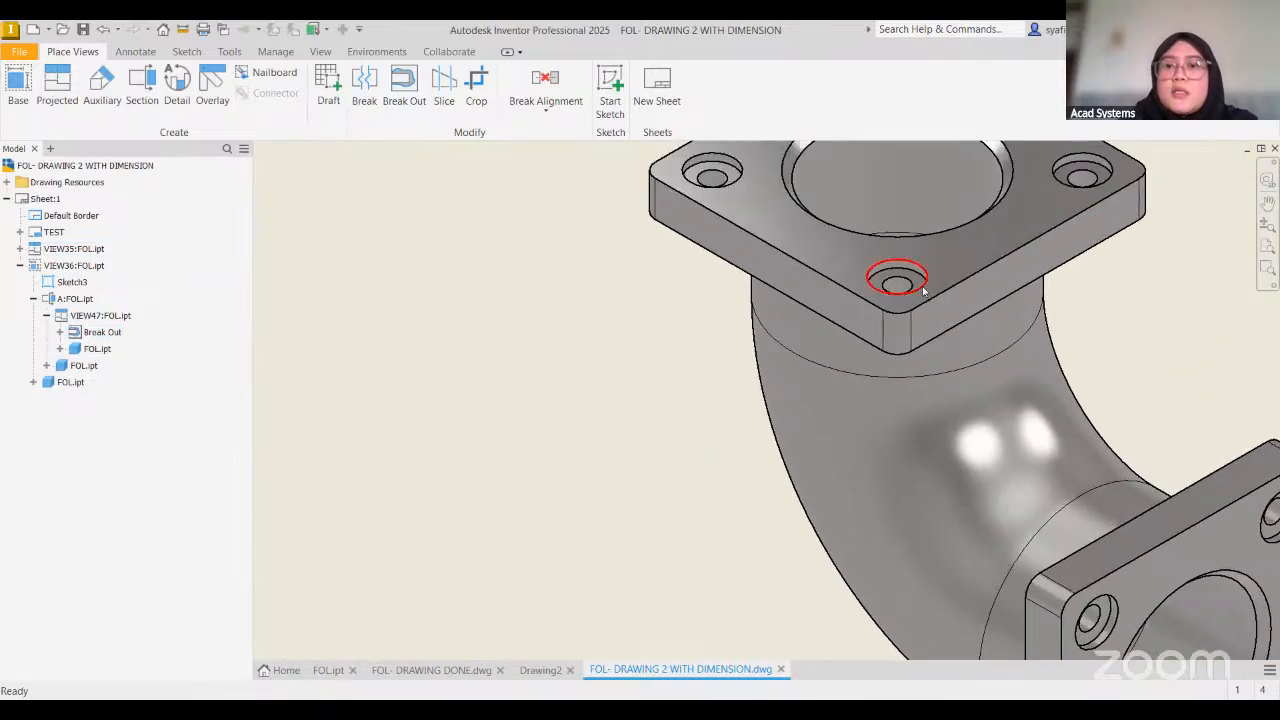
scroll(900, 285, "down", 4)
middle_click_drag(801, 394, 843, 358)
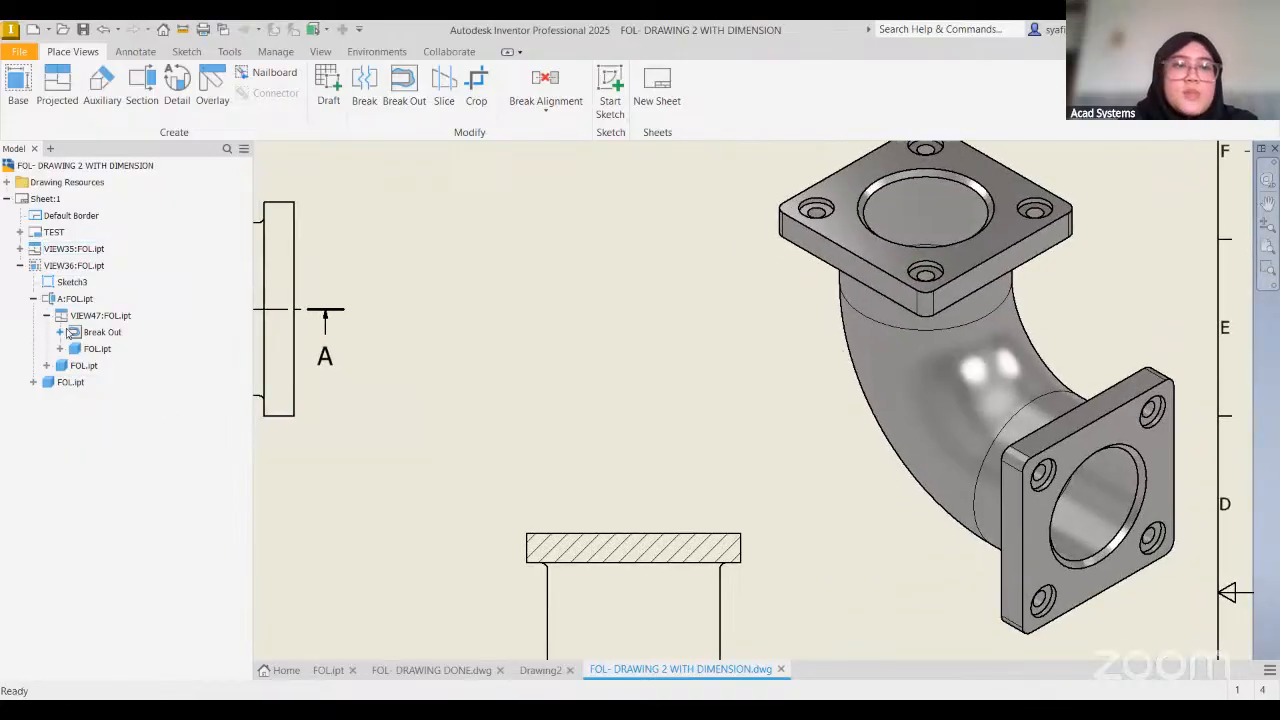
right_click(102, 332)
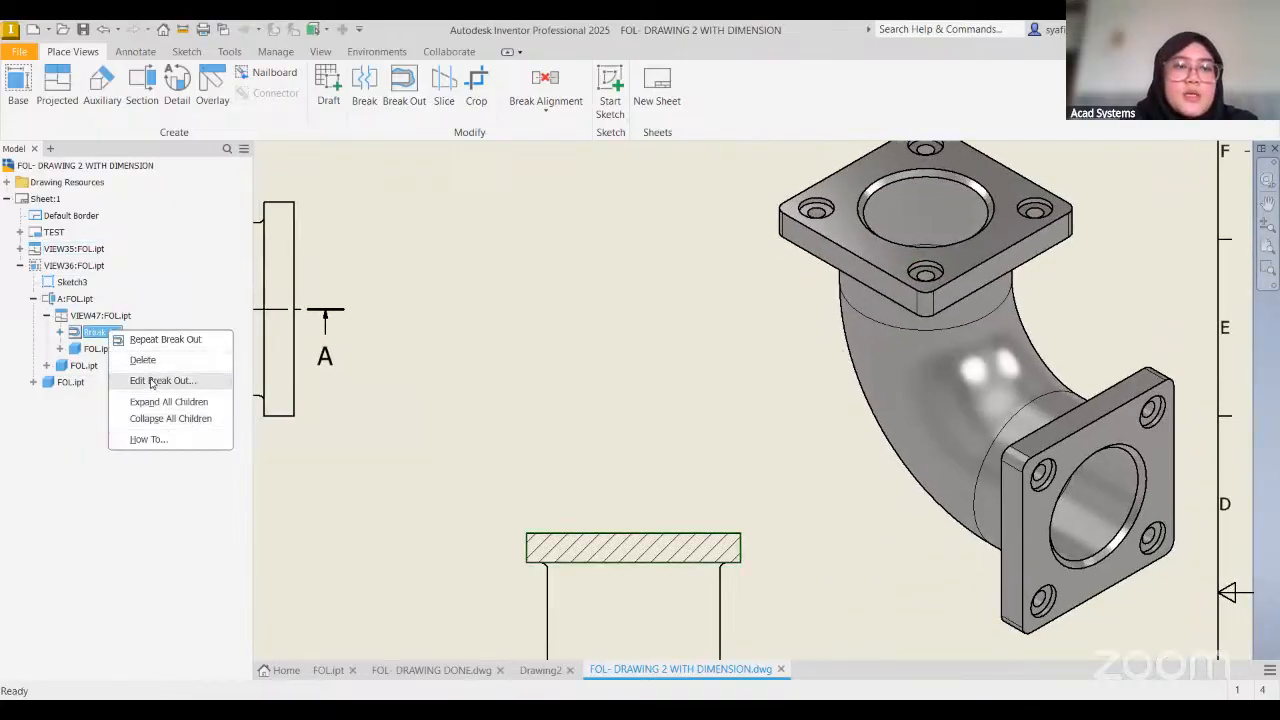
left_click(290, 387)
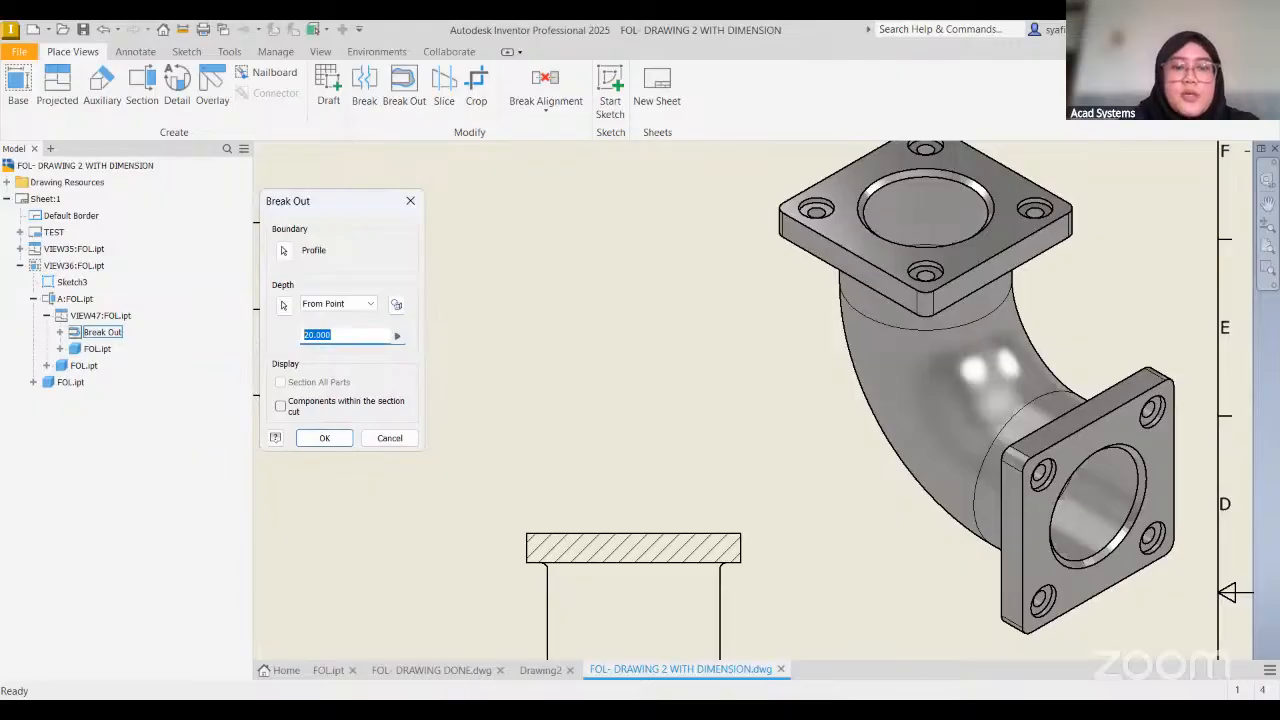
type("50")
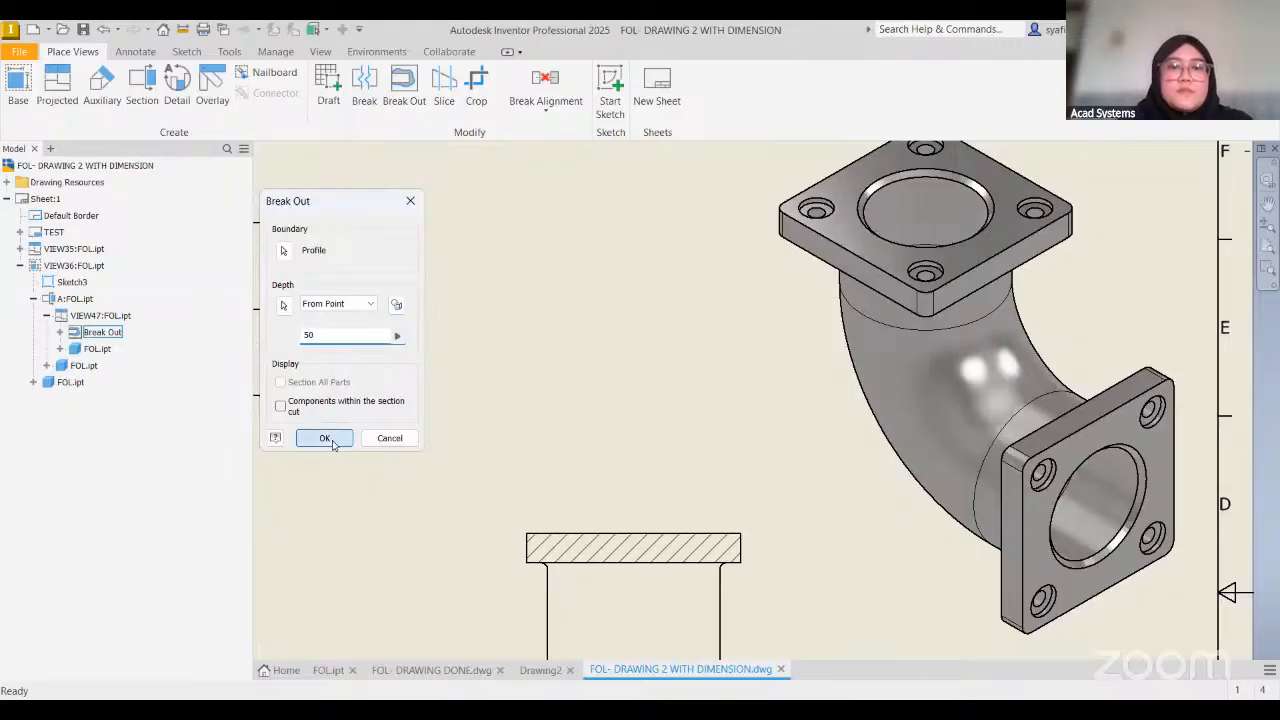
key("Return")
Dimension the height of the end flange in the top view, placing the dimension to its right with the default text
scroll(700, 414, "down", 5)
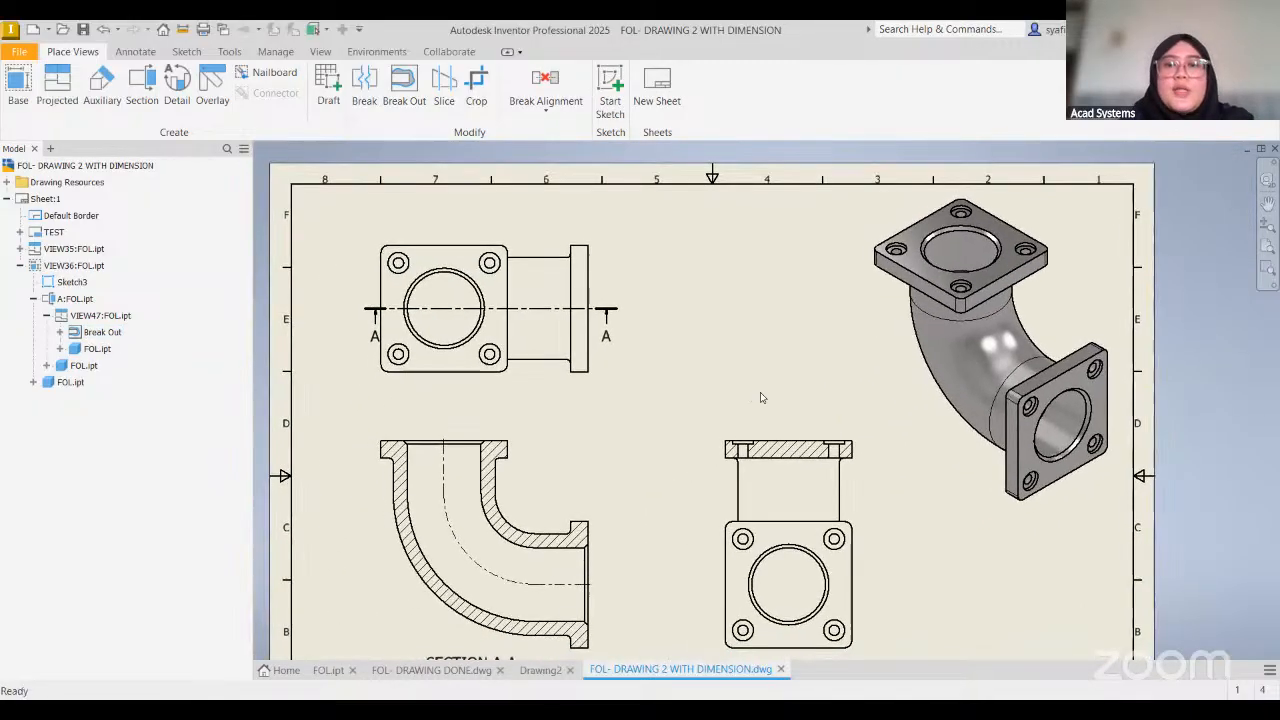
middle_click_drag(759, 381, 758, 367)
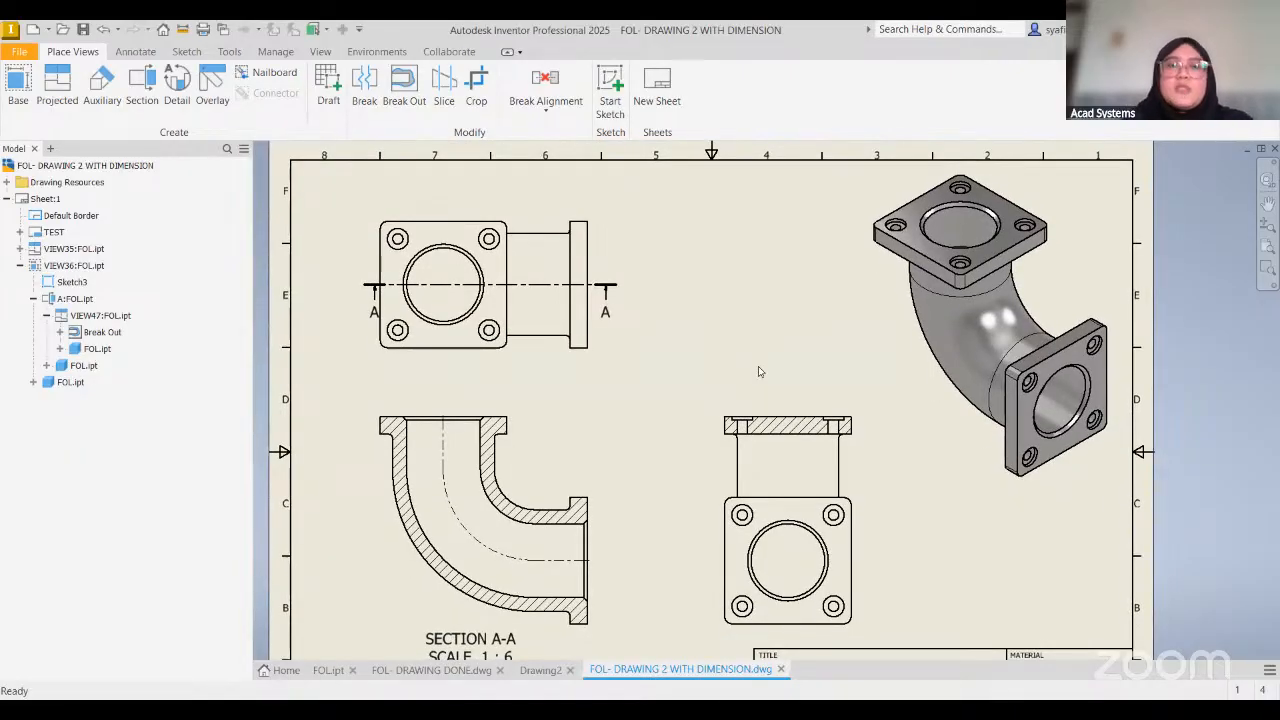
left_click(135, 51)
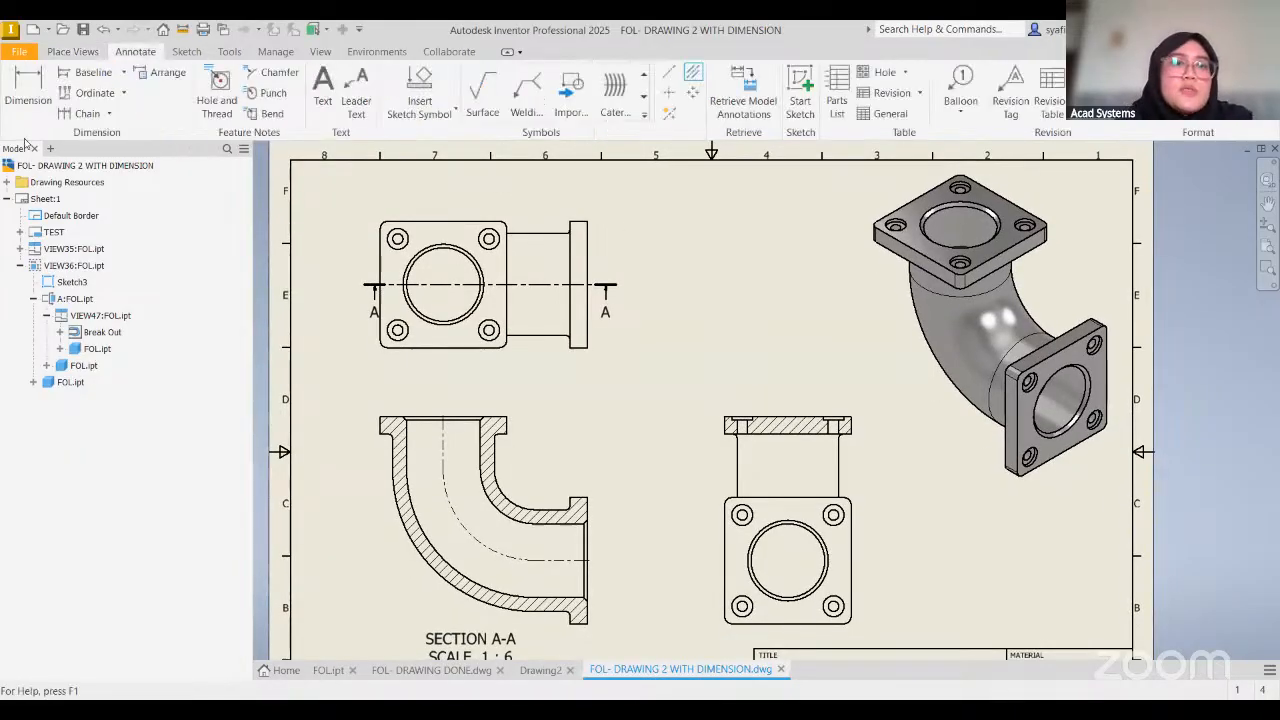
left_click(20, 104)
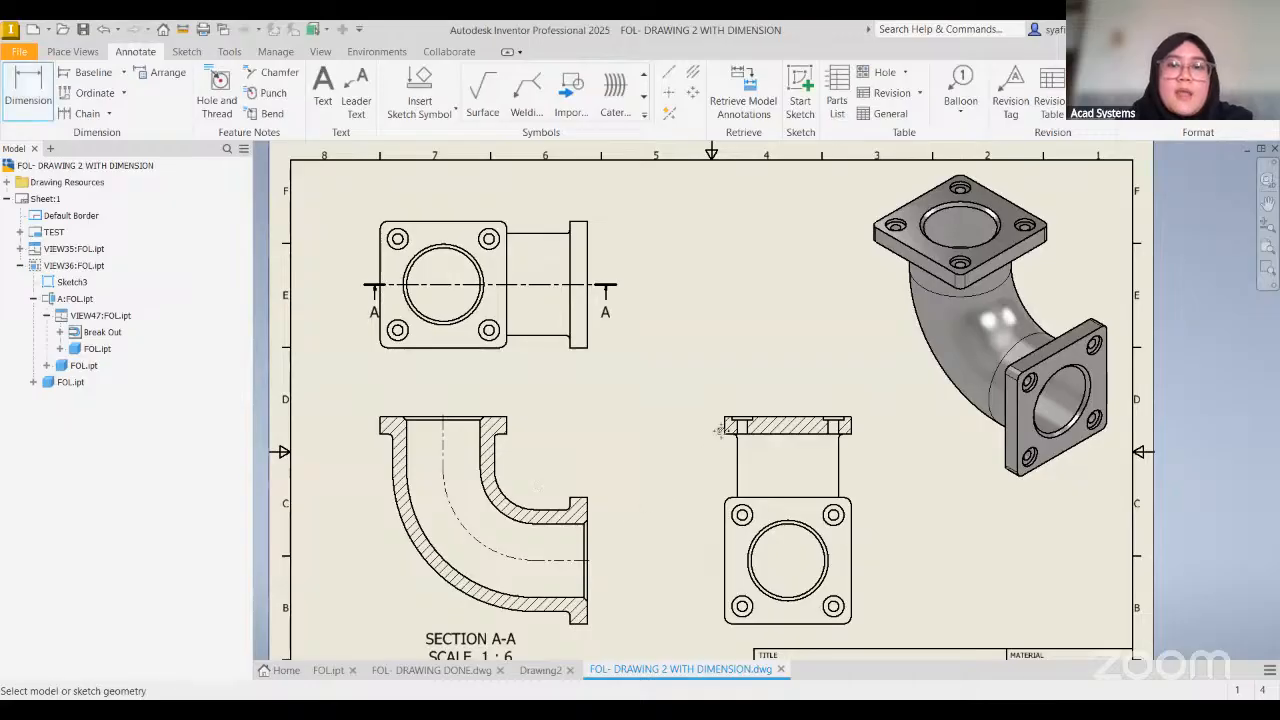
middle_click_drag(389, 371, 422, 312)
middle_click_drag(723, 387, 760, 445)
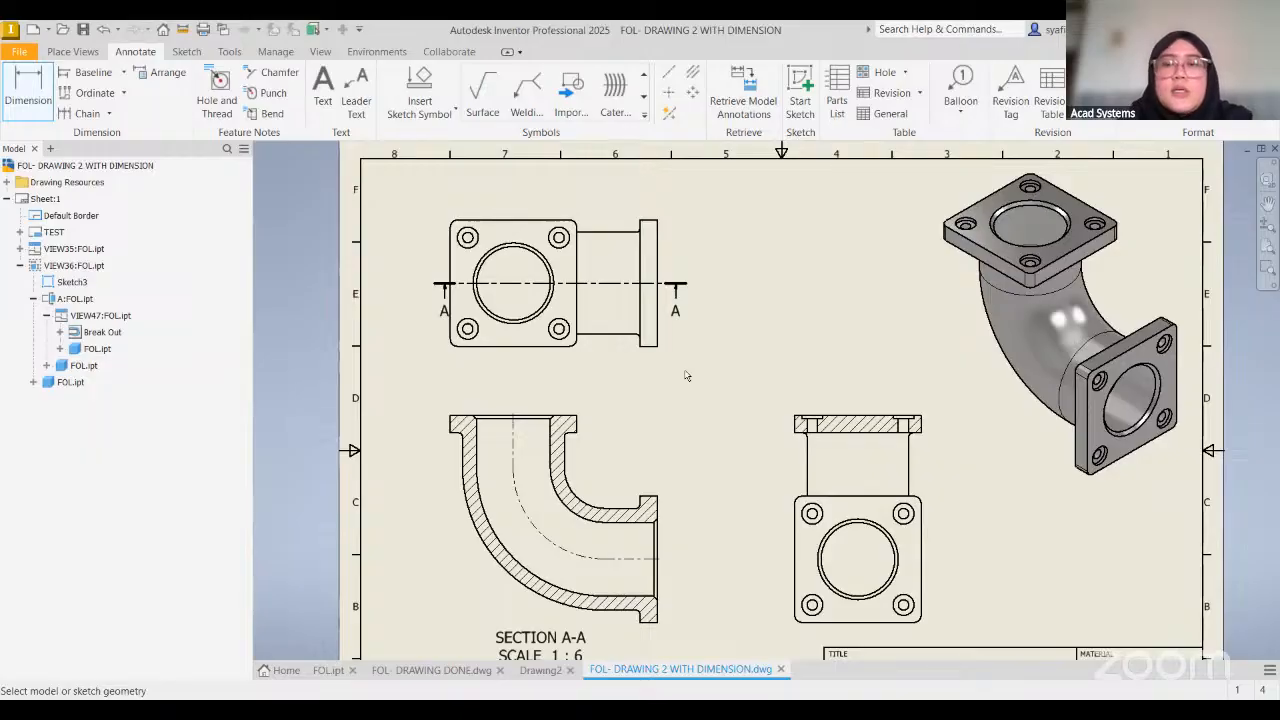
left_click(658, 221)
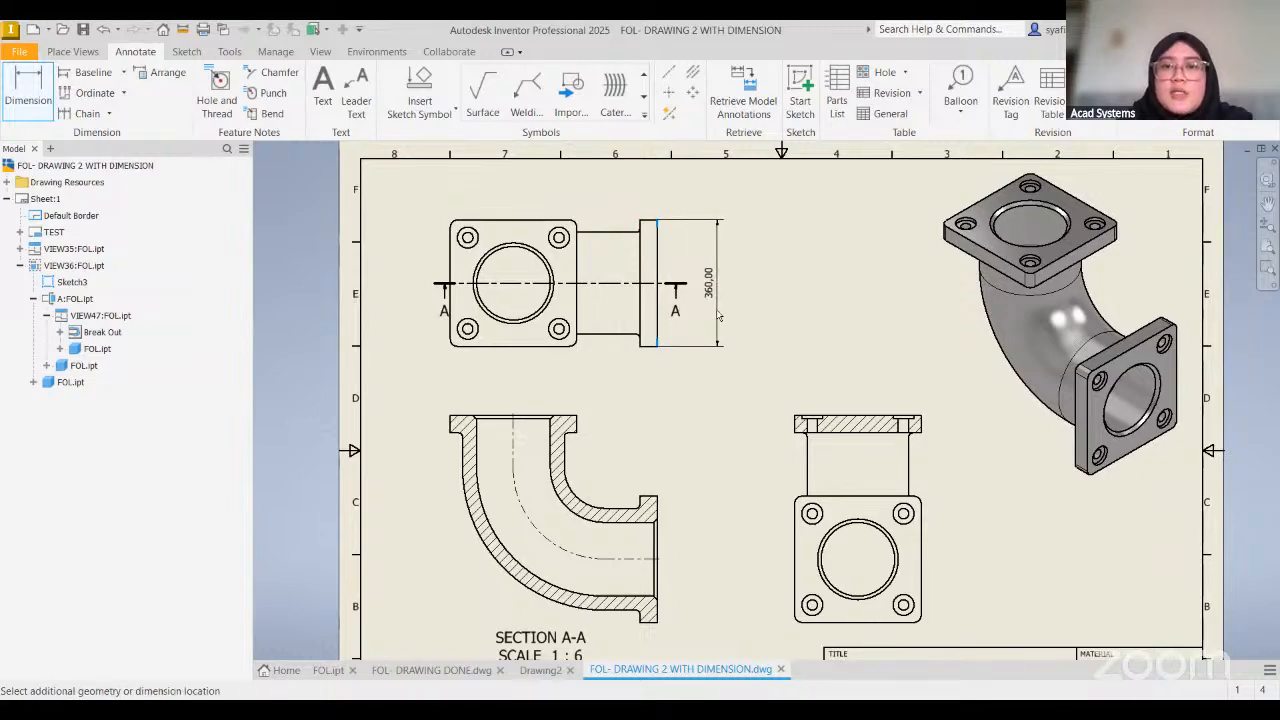
left_click(717, 310)
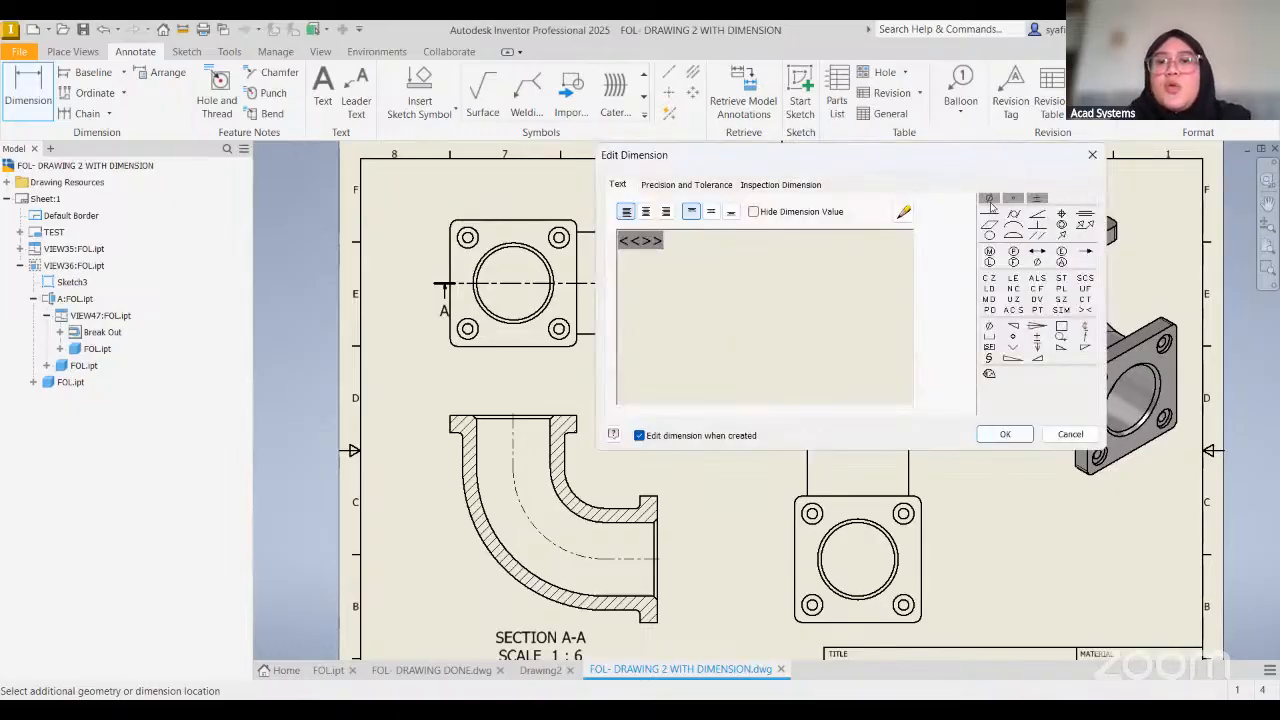
left_click(1005, 434)
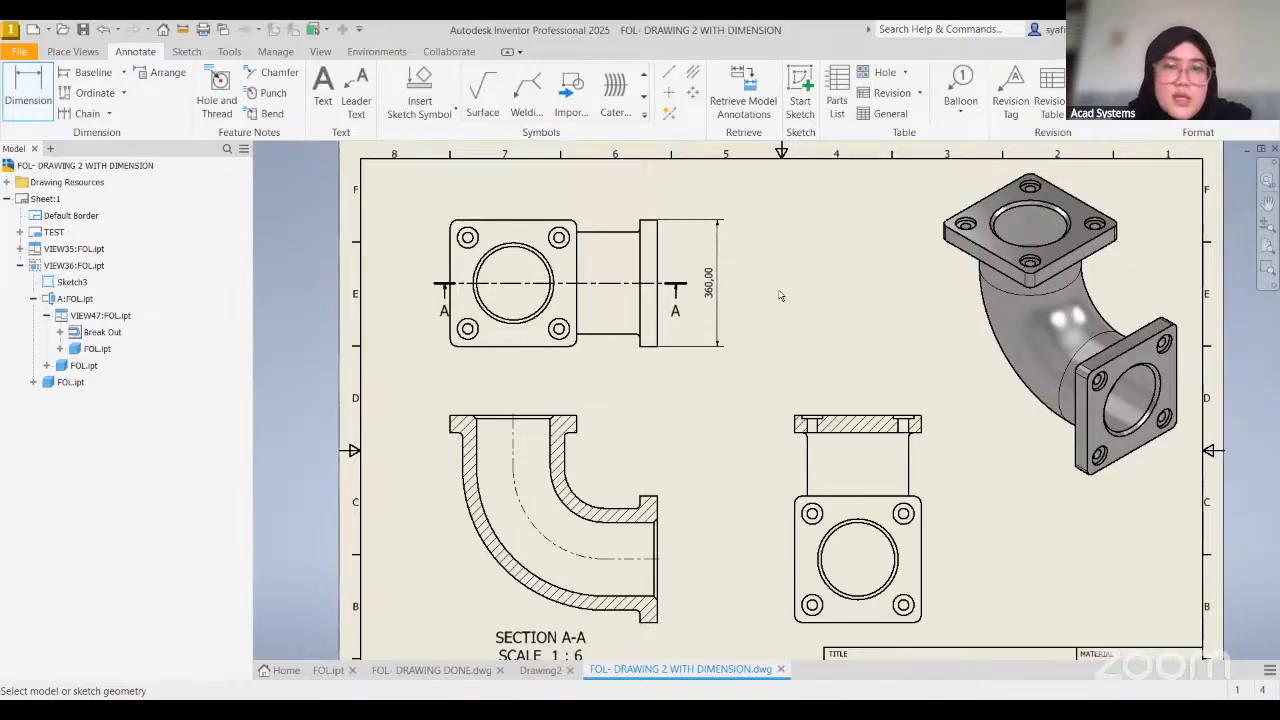
Open the style and standard editor and review the Default Standard (ISO) view preferences, available styles and object defaults
left_click(236, 55)
left_click(278, 55)
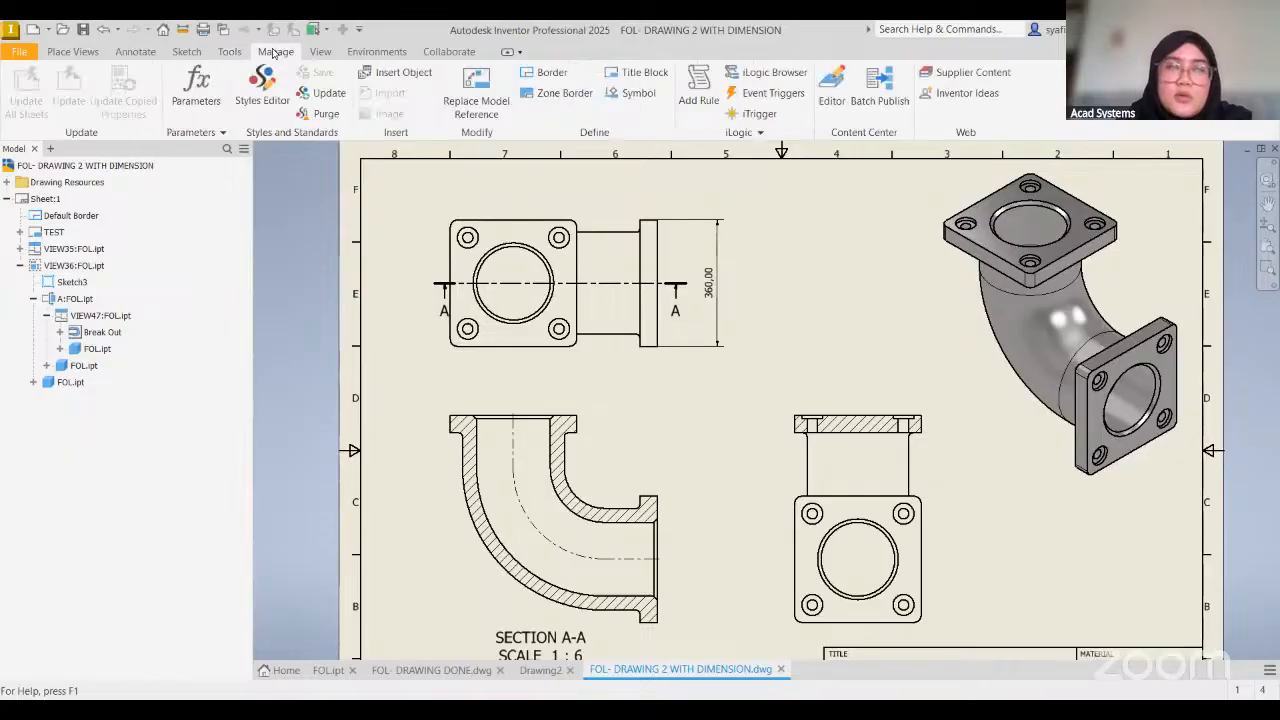
left_click(264, 104)
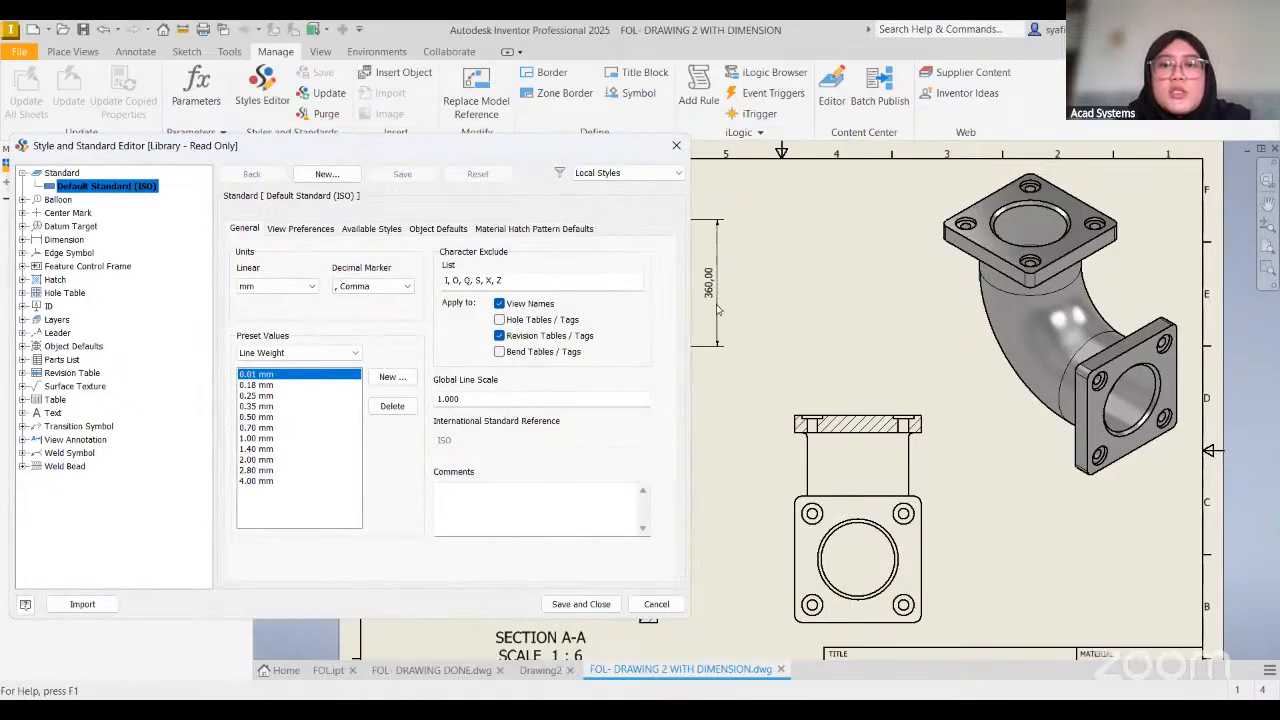
left_click(299, 230)
left_click(370, 229)
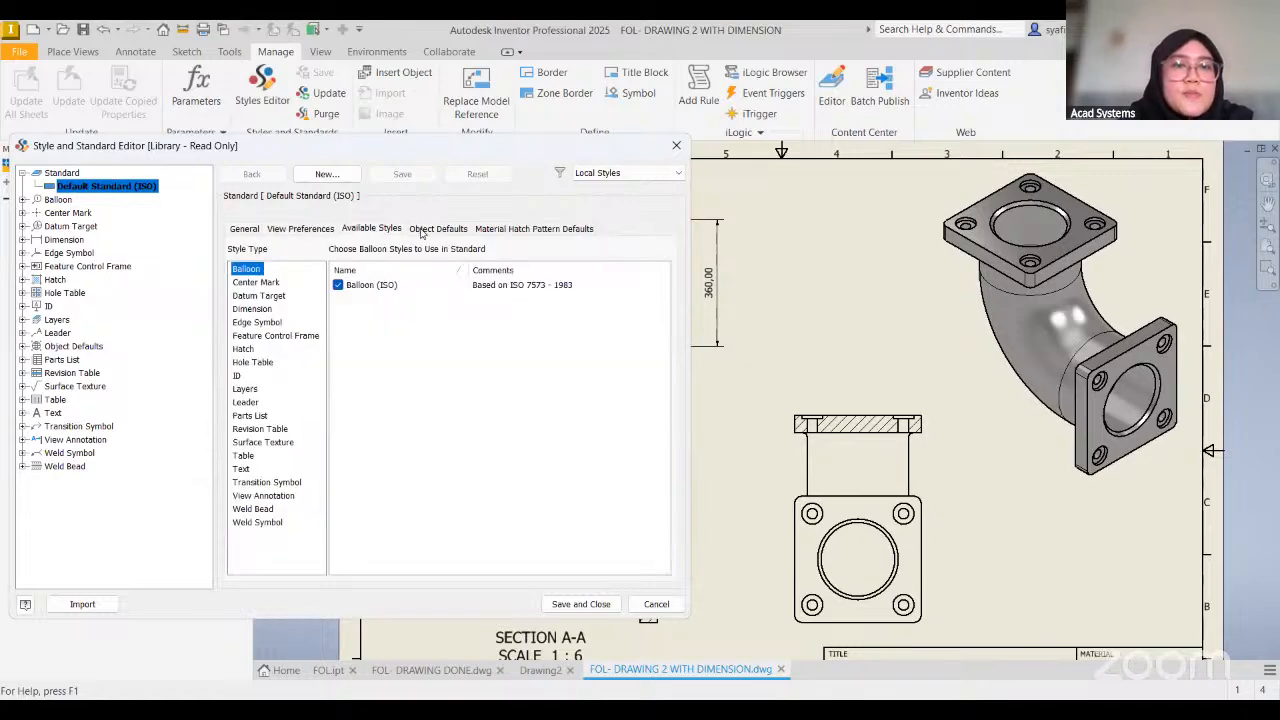
left_click(424, 227)
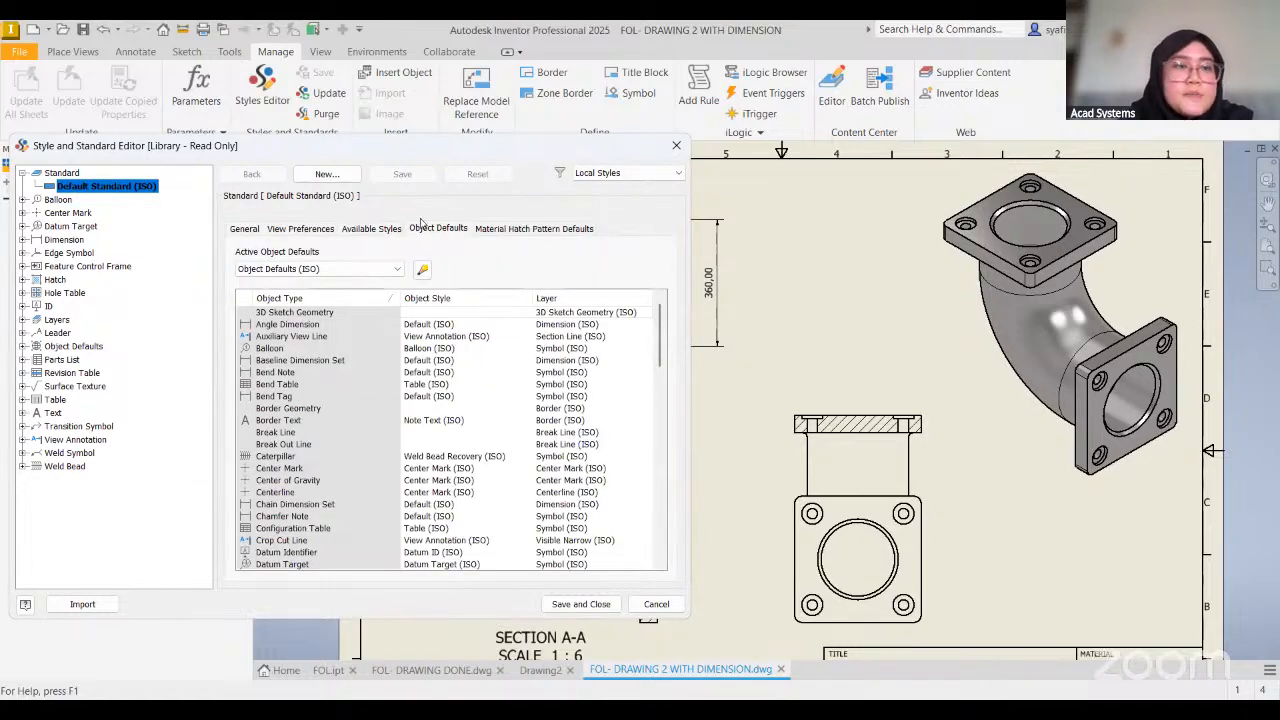
left_click(368, 230)
left_click(300, 229)
left_click(245, 229)
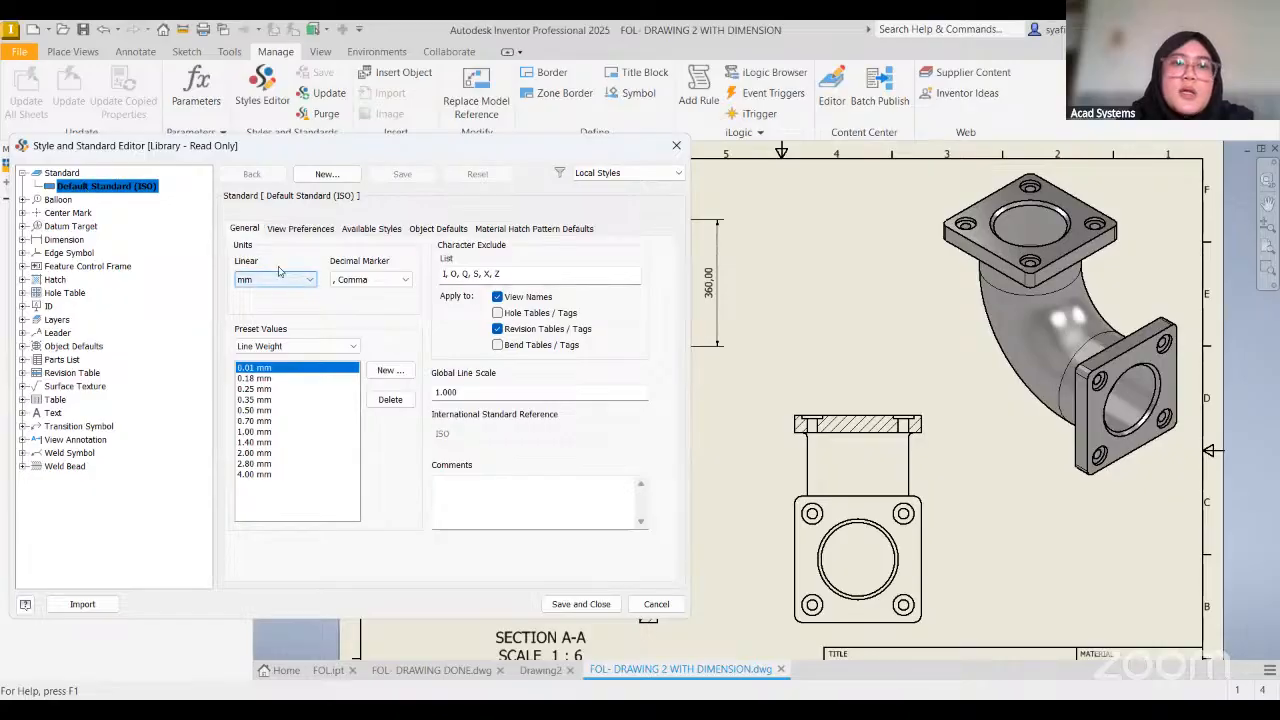
Keep the Default Standard (ISO) linear unit at mm, set its decimal marker to Period, and save the standard
left_click(247, 280)
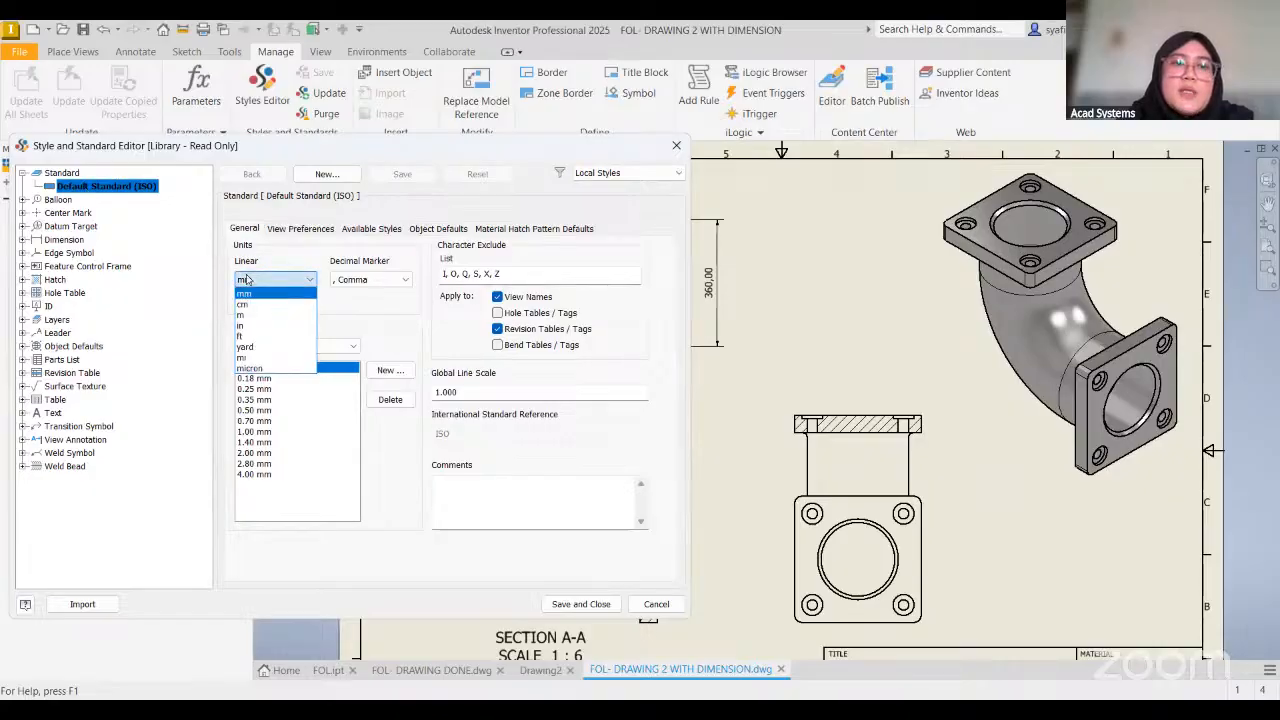
left_click(250, 290)
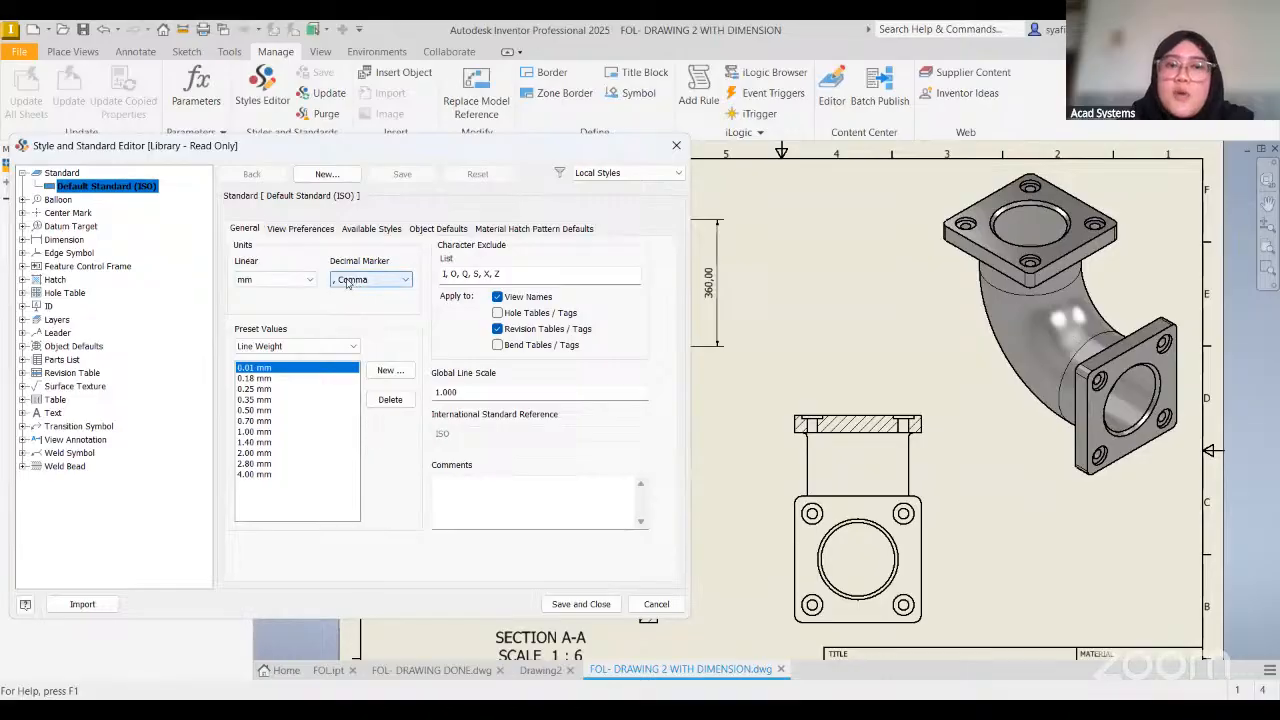
left_click(347, 280)
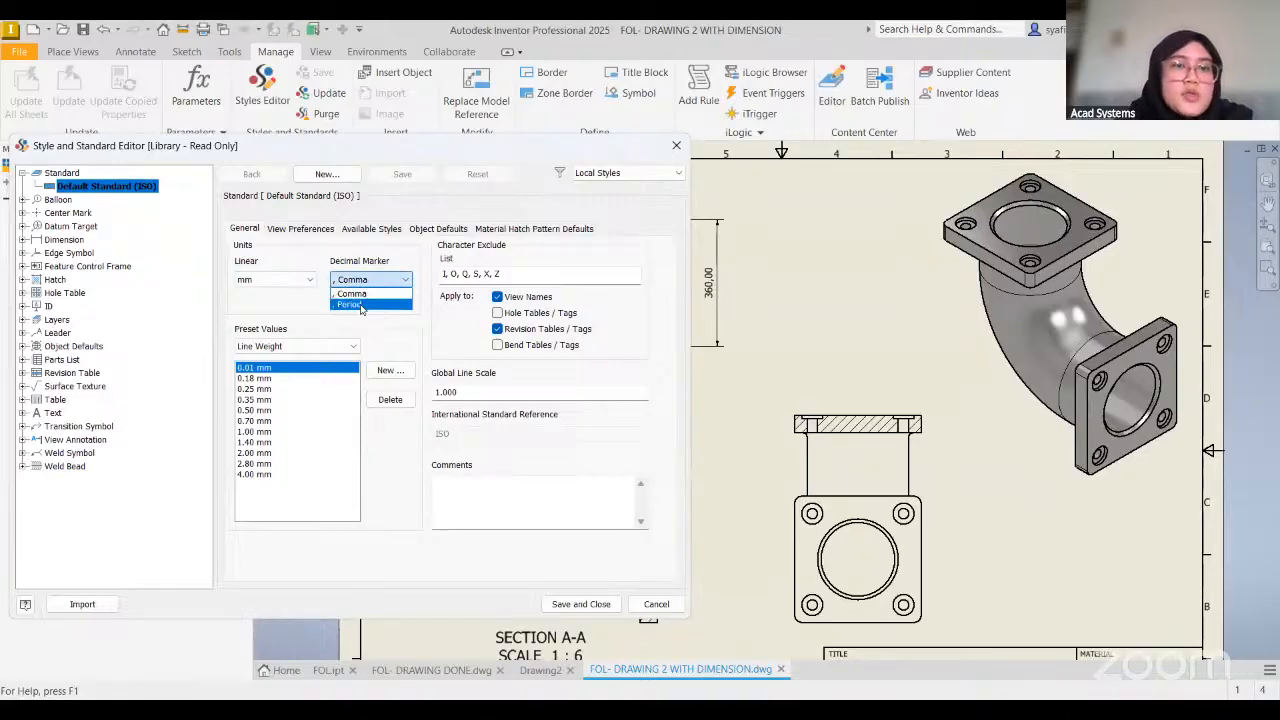
left_click(347, 297)
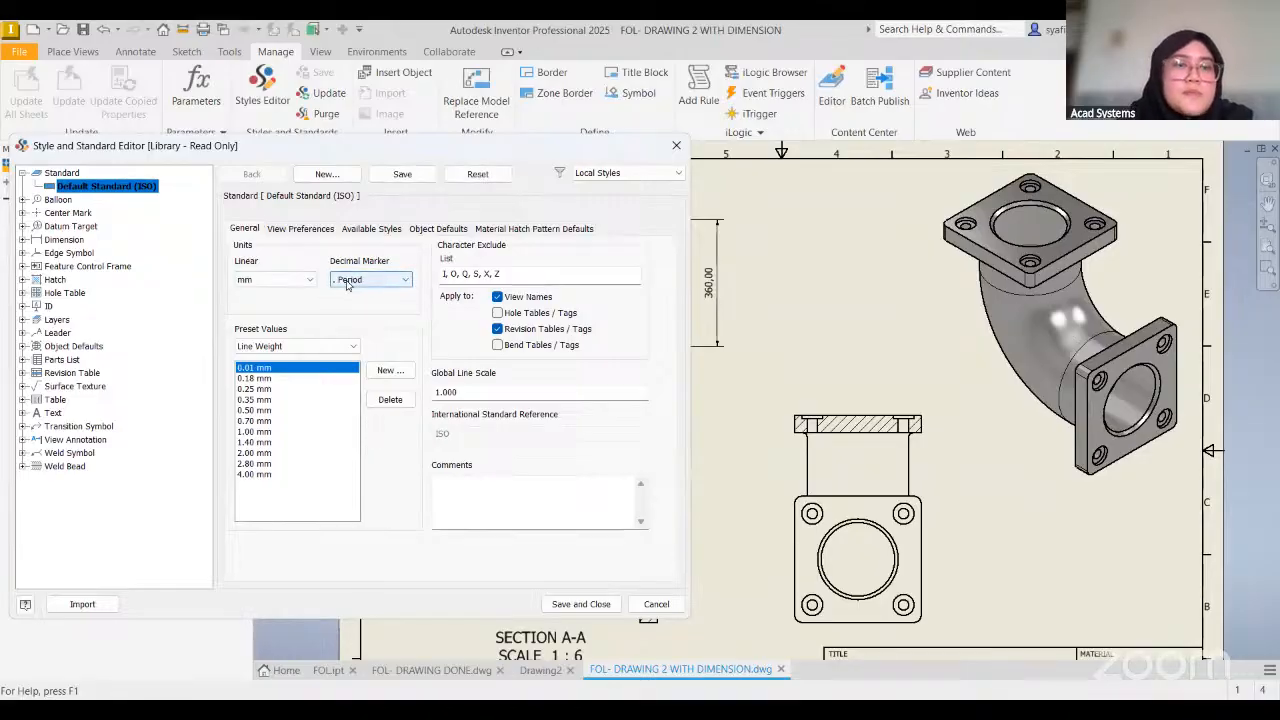
left_click(295, 230)
left_click(386, 230)
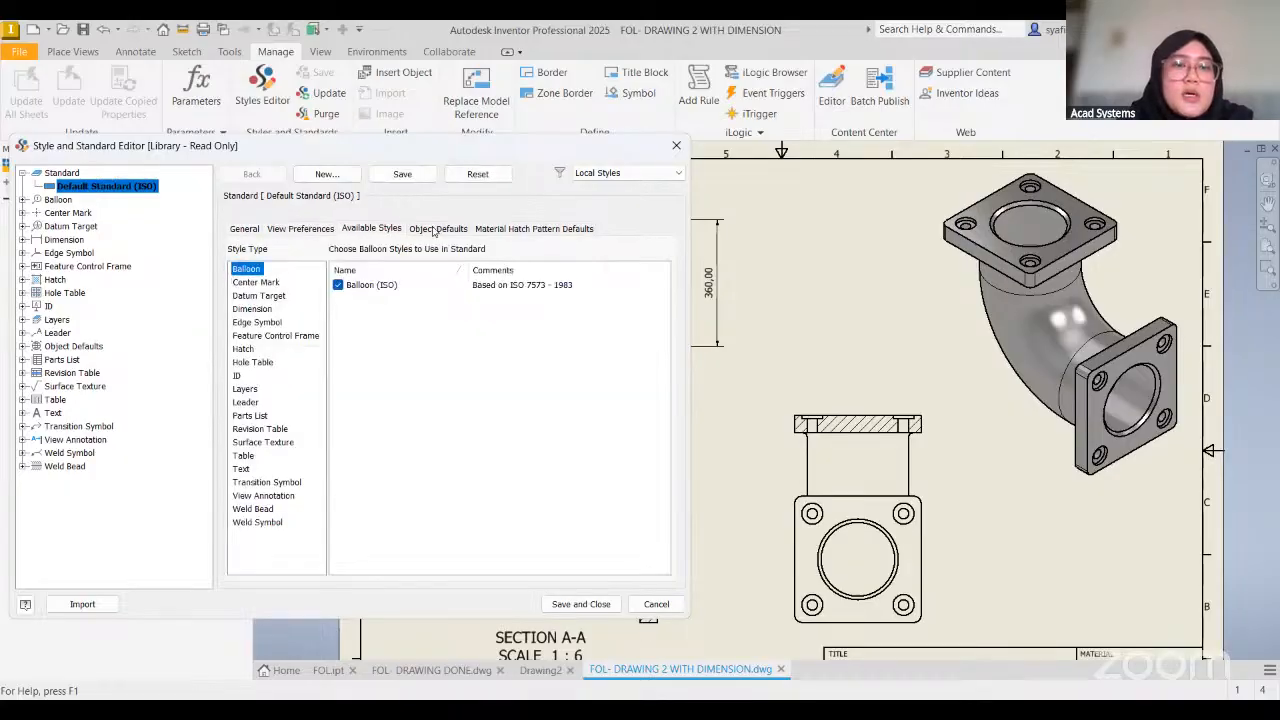
left_click(435, 230)
left_click(525, 229)
left_click(243, 229)
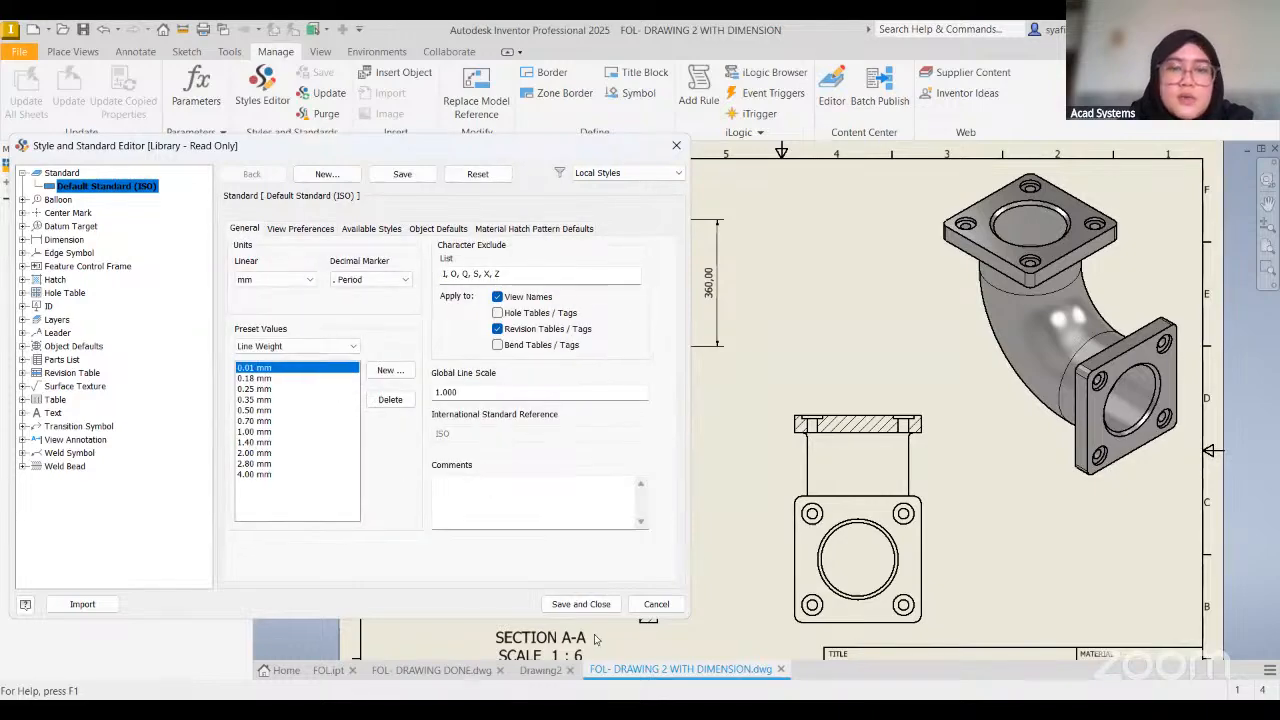
left_click(578, 606)
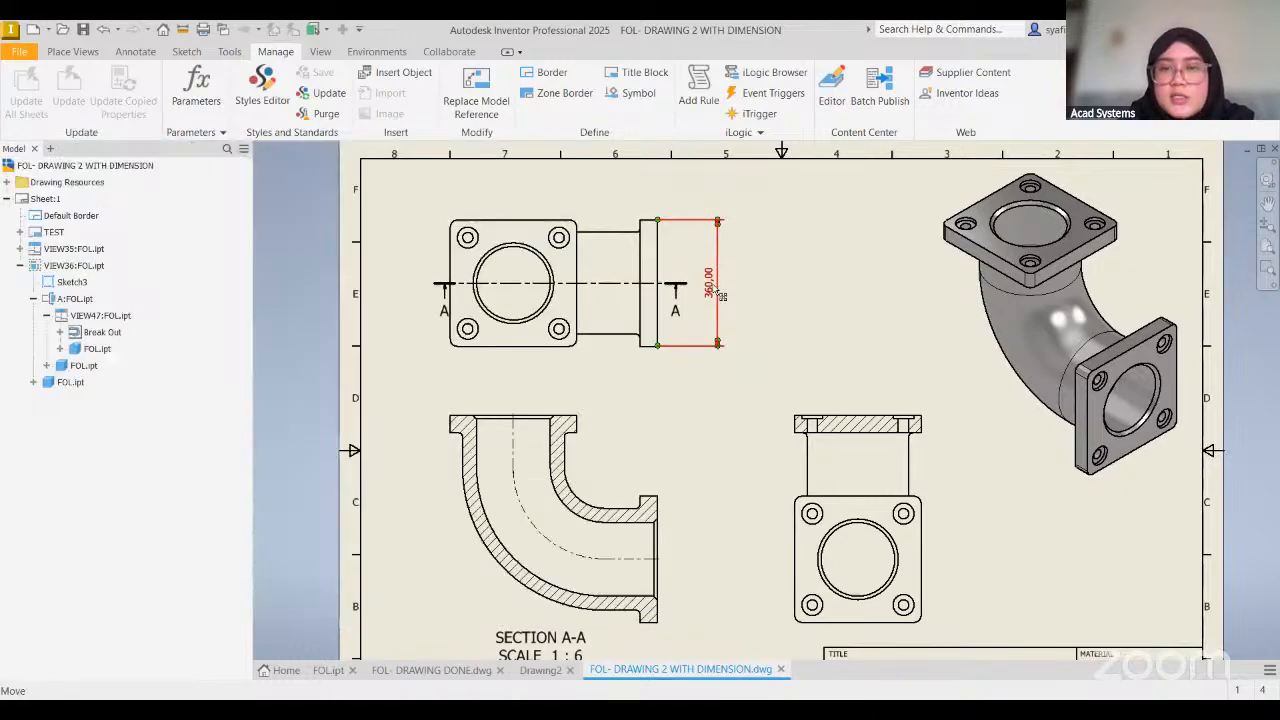
Set the decimal marker of the Default (ISO) dimension style to Period, save it, and check the flange height dimension
left_click(264, 88)
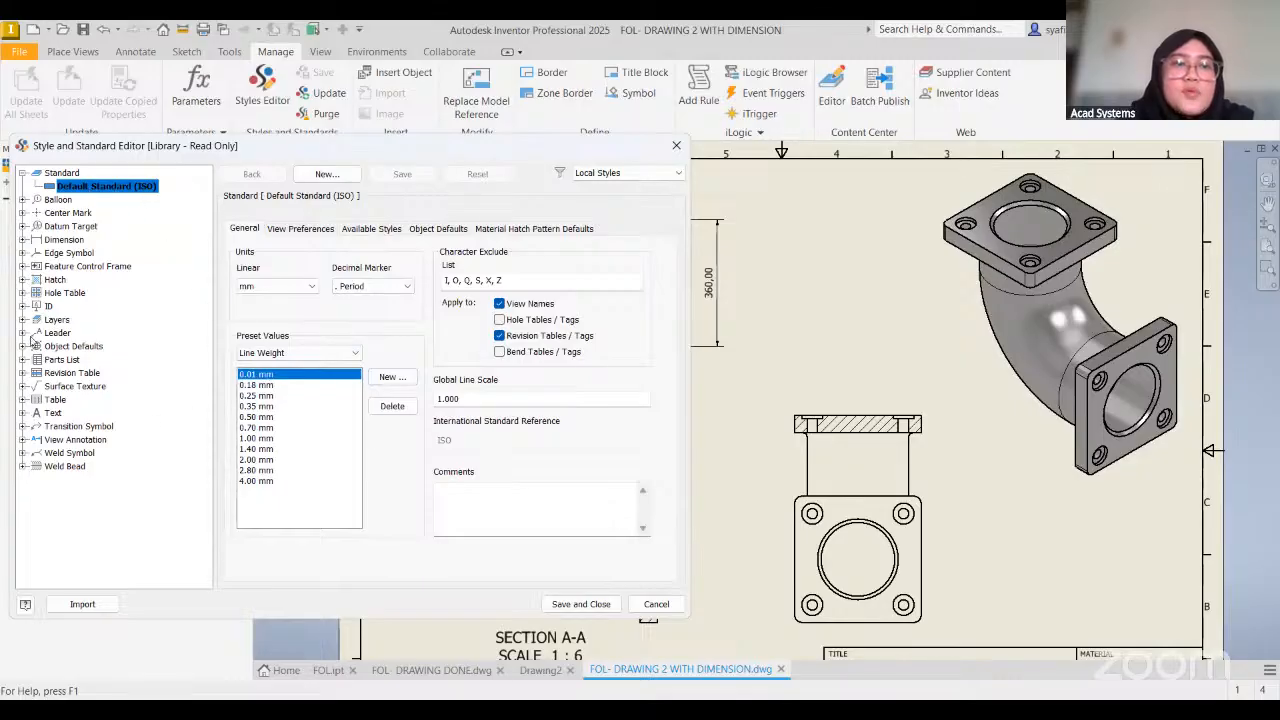
left_click(23, 240)
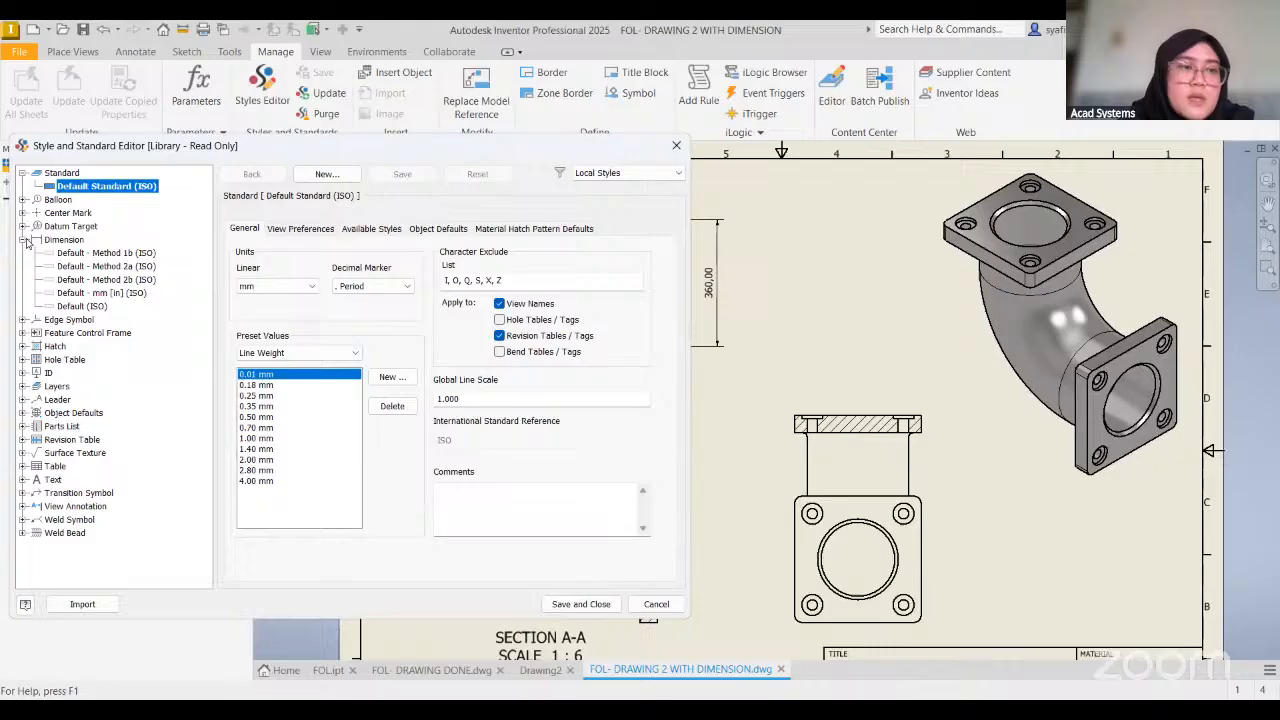
left_click(82, 306)
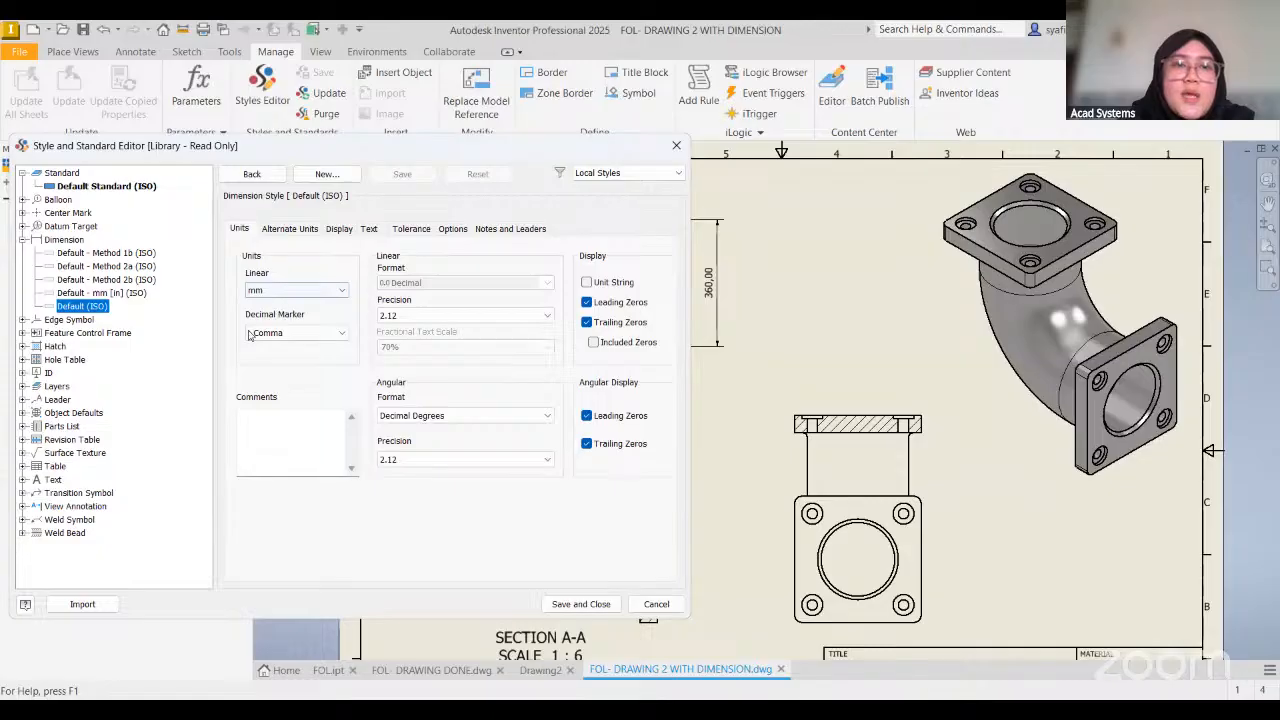
left_click(292, 332)
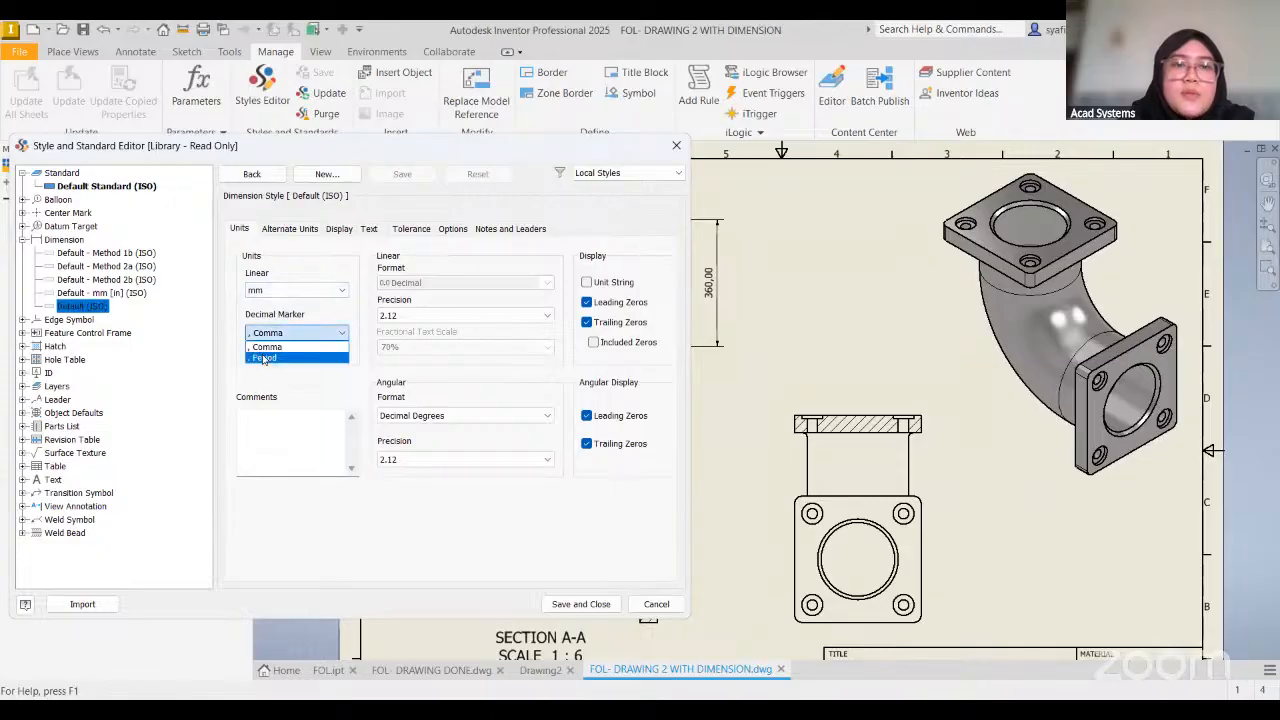
left_click(270, 356)
left_click(577, 606)
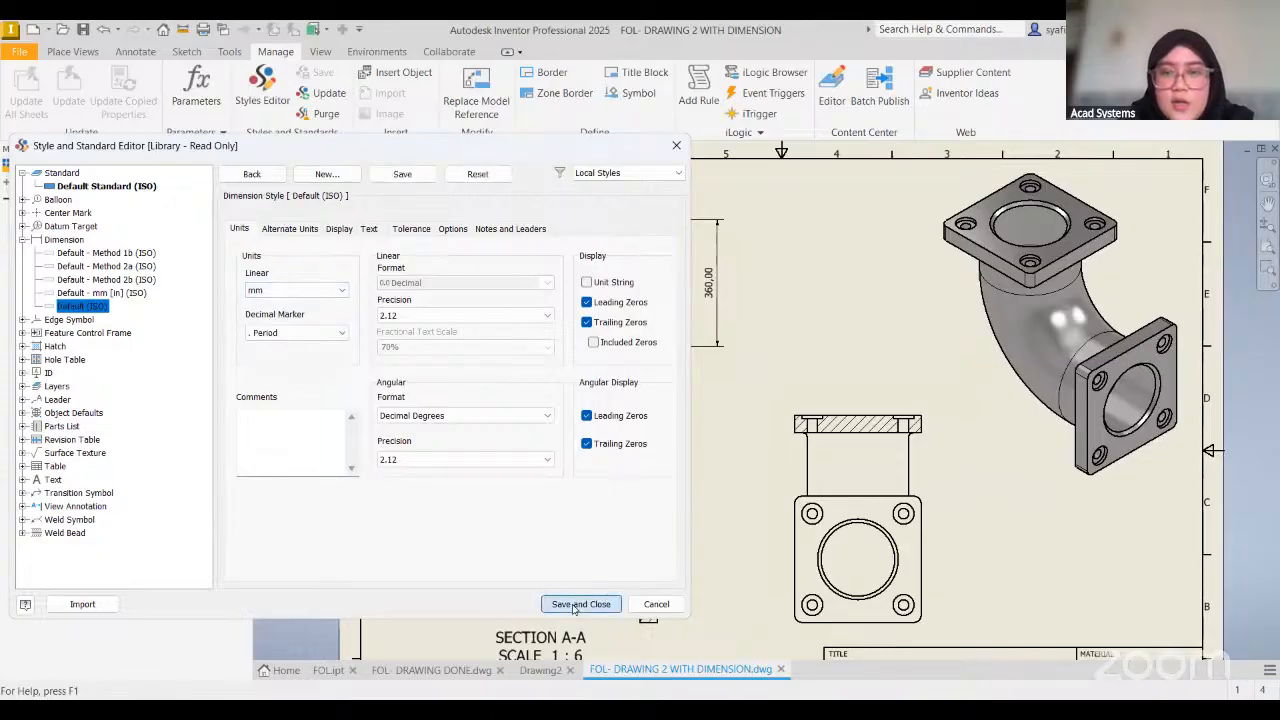
scroll(705, 290, "up", 5)
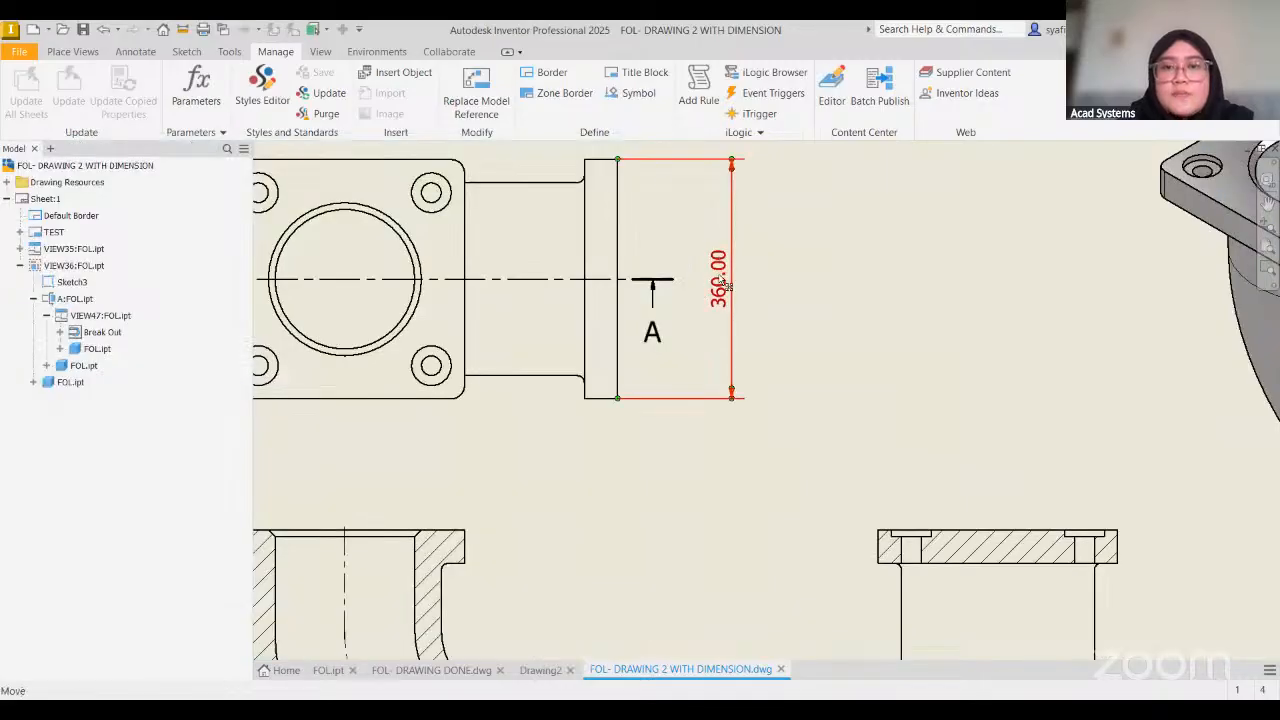
scroll(738, 300, "down", 4)
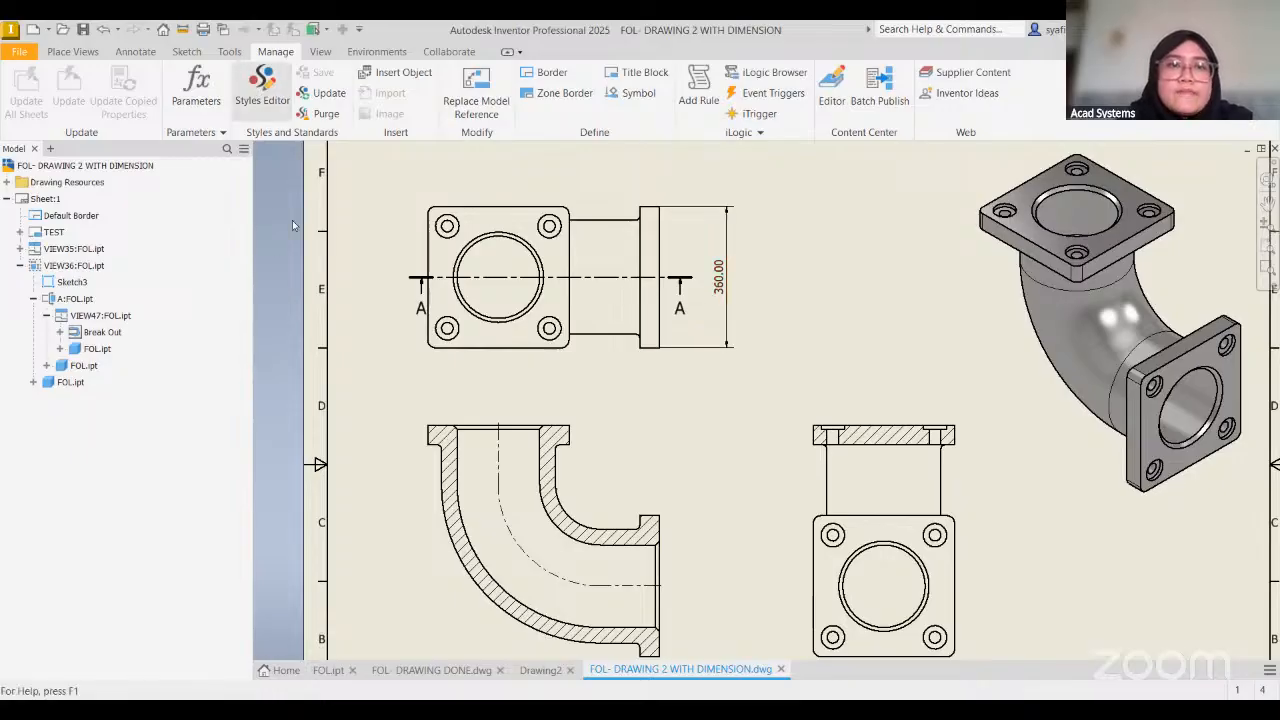
Set the linear precision of the Default (ISO) dimension style to 0
left_click(262, 85)
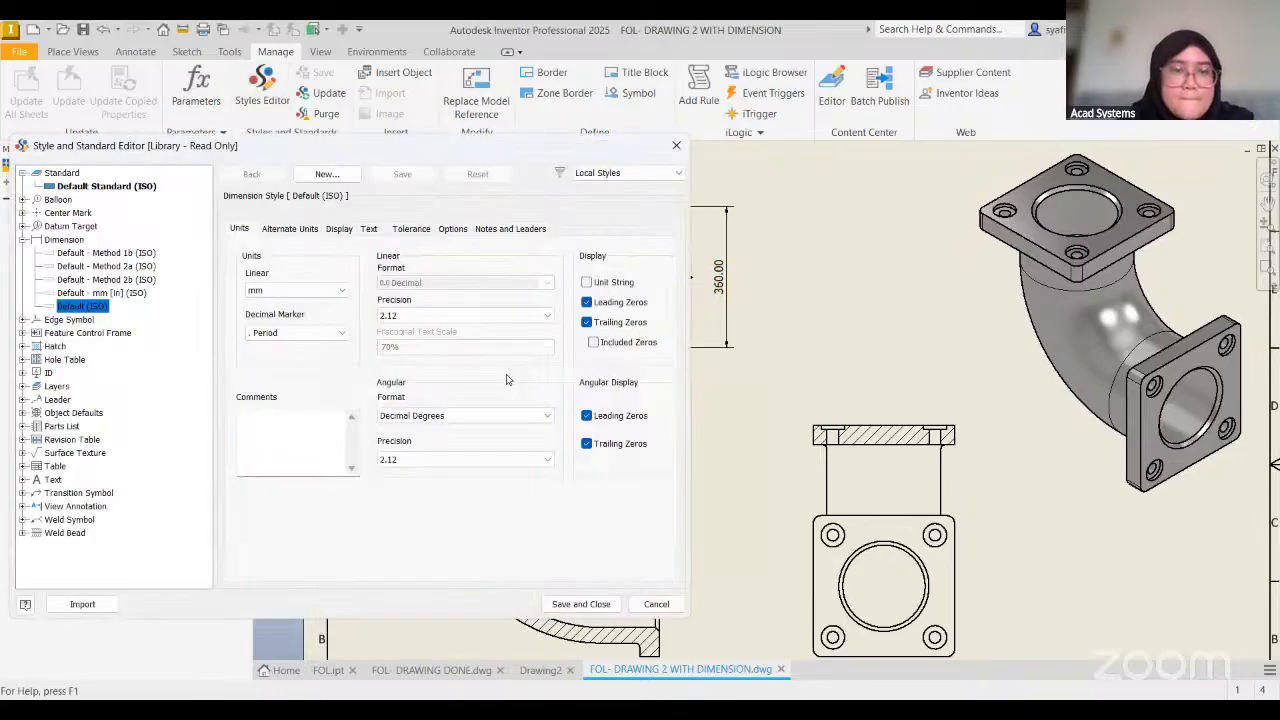
left_click(408, 317)
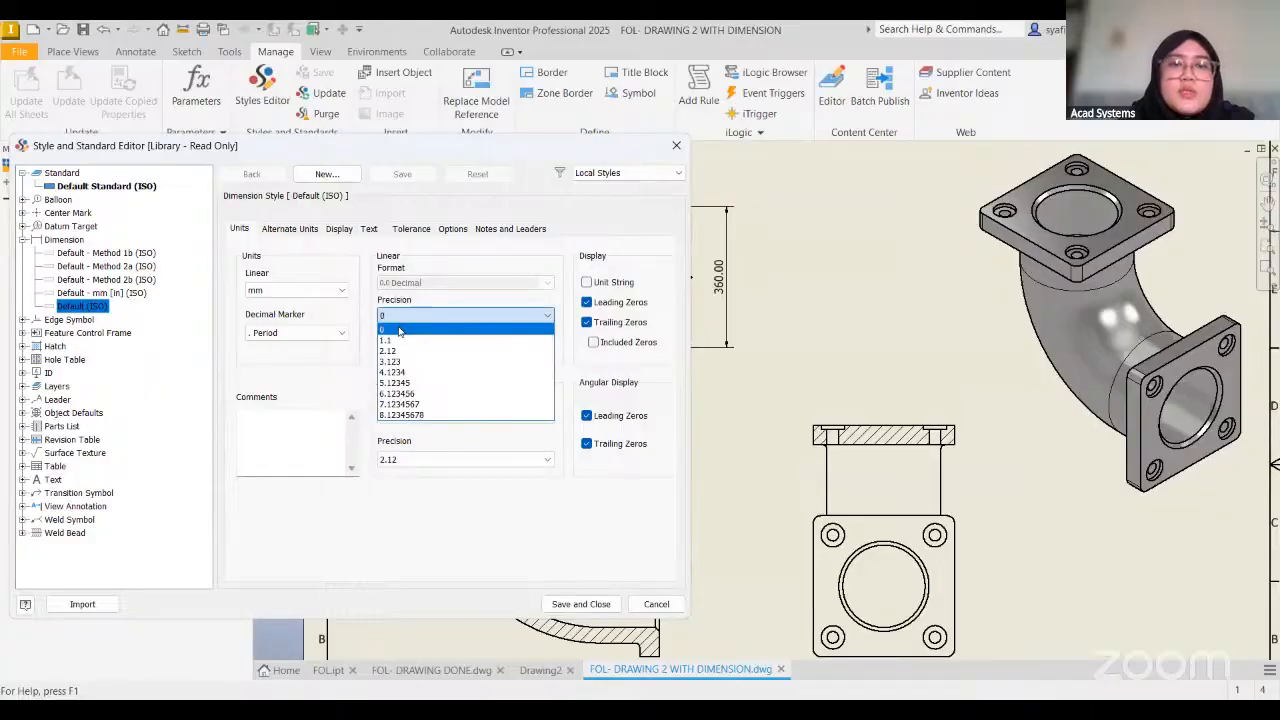
left_click(399, 330)
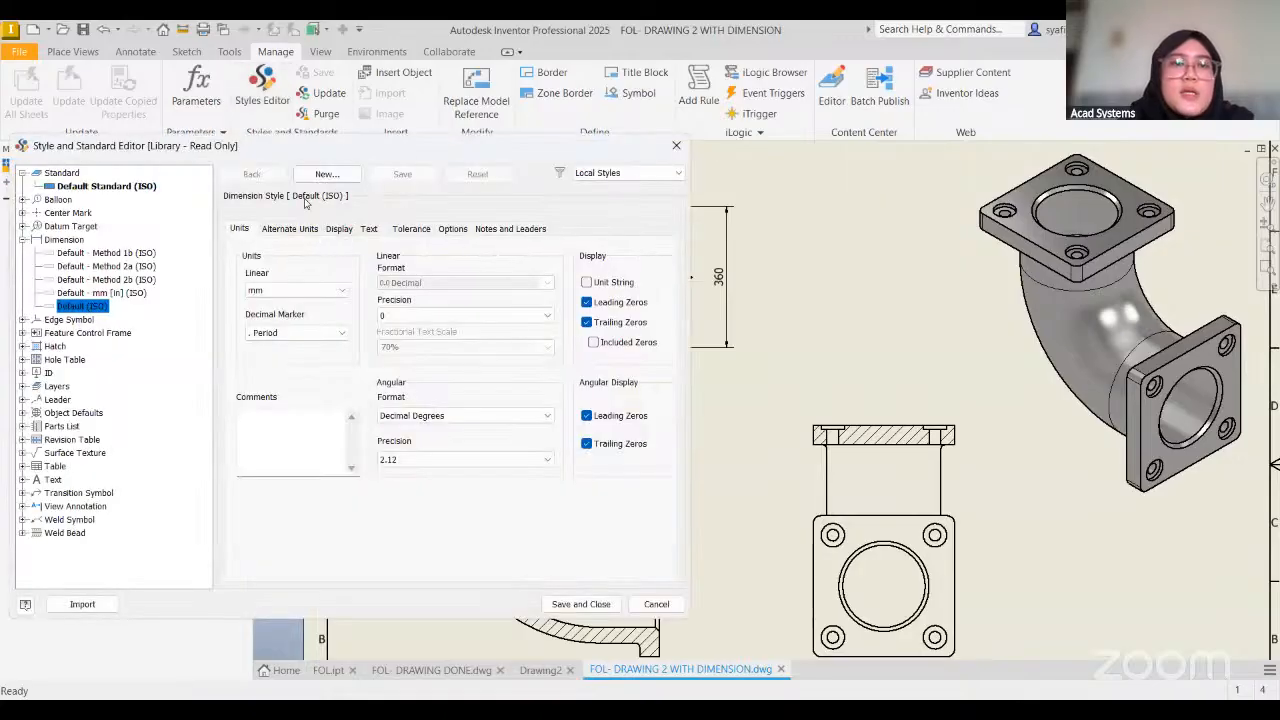
Set the line color of the Default (ISO) dimension style to orange and save the style
left_click(299, 229)
left_click(340, 231)
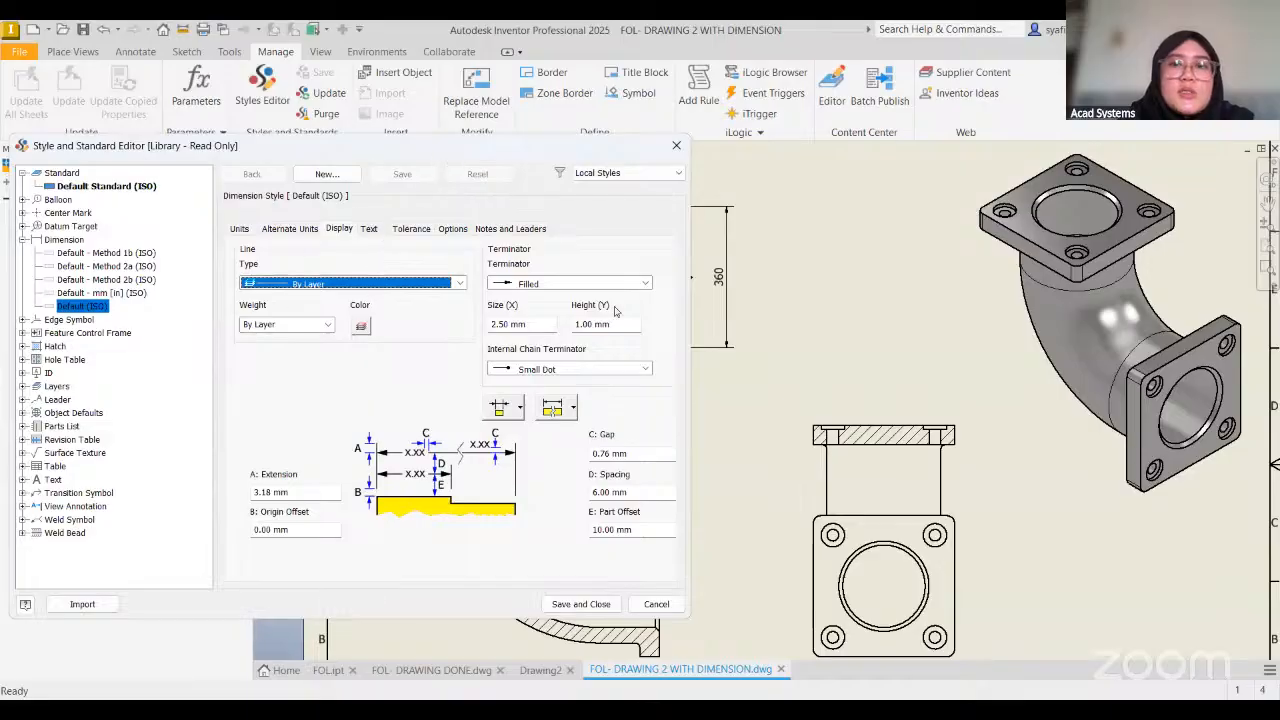
left_click_drag(560, 146, 705, 314)
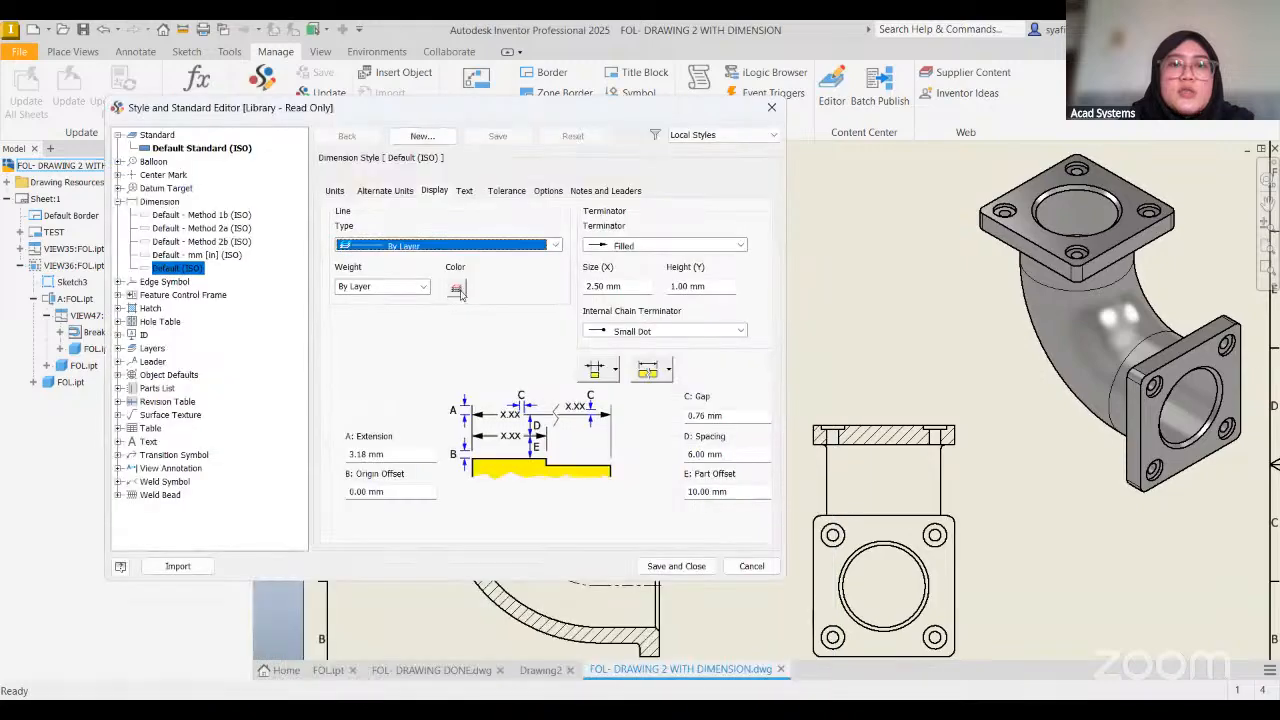
left_click_drag(470, 308, 420, 102)
left_click(455, 289)
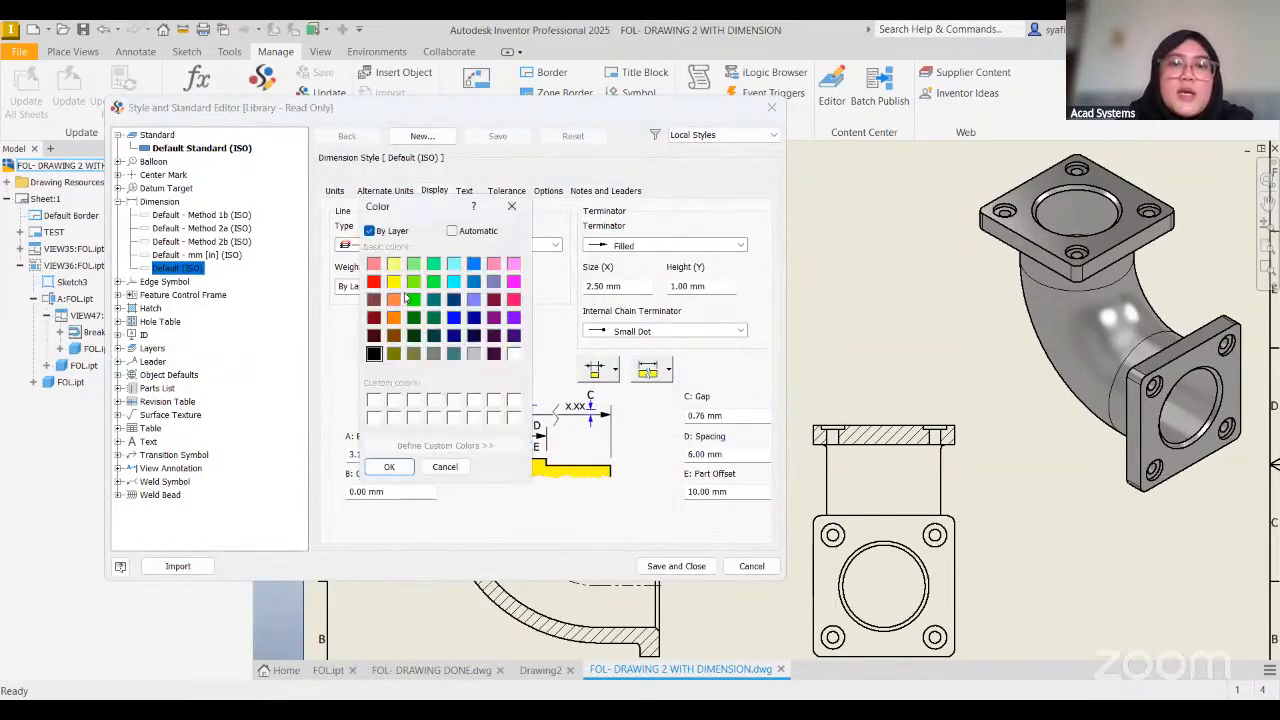
left_click(394, 316)
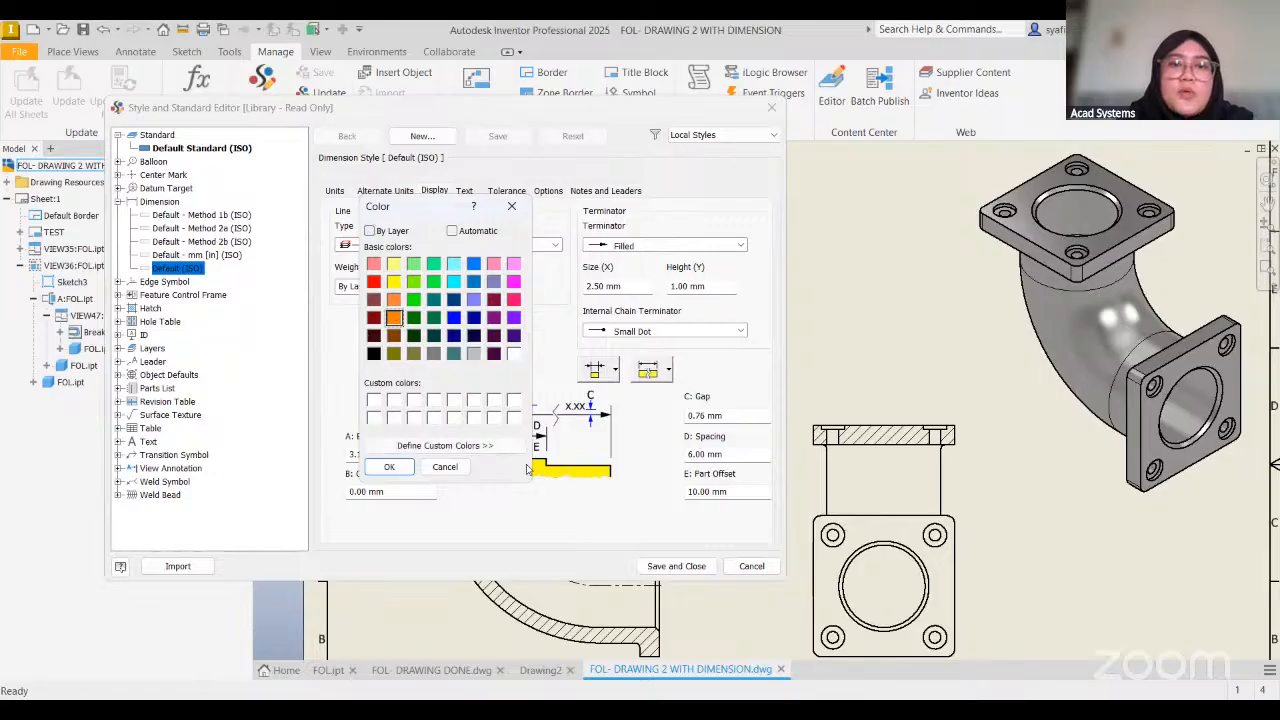
left_click(390, 467)
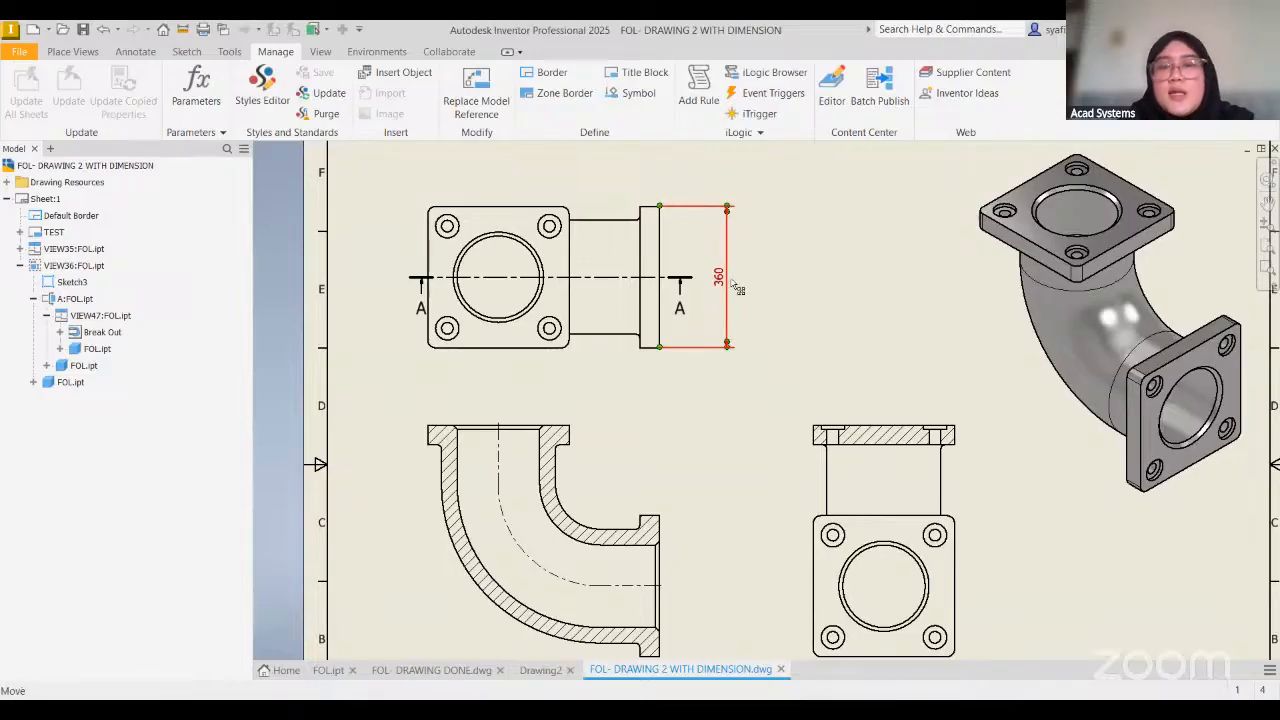
Set the color of Note Text (ISO), the primary text style of the Default (ISO) dimensions, to dark blue and save it
middle_click_drag(769, 326, 540, 134)
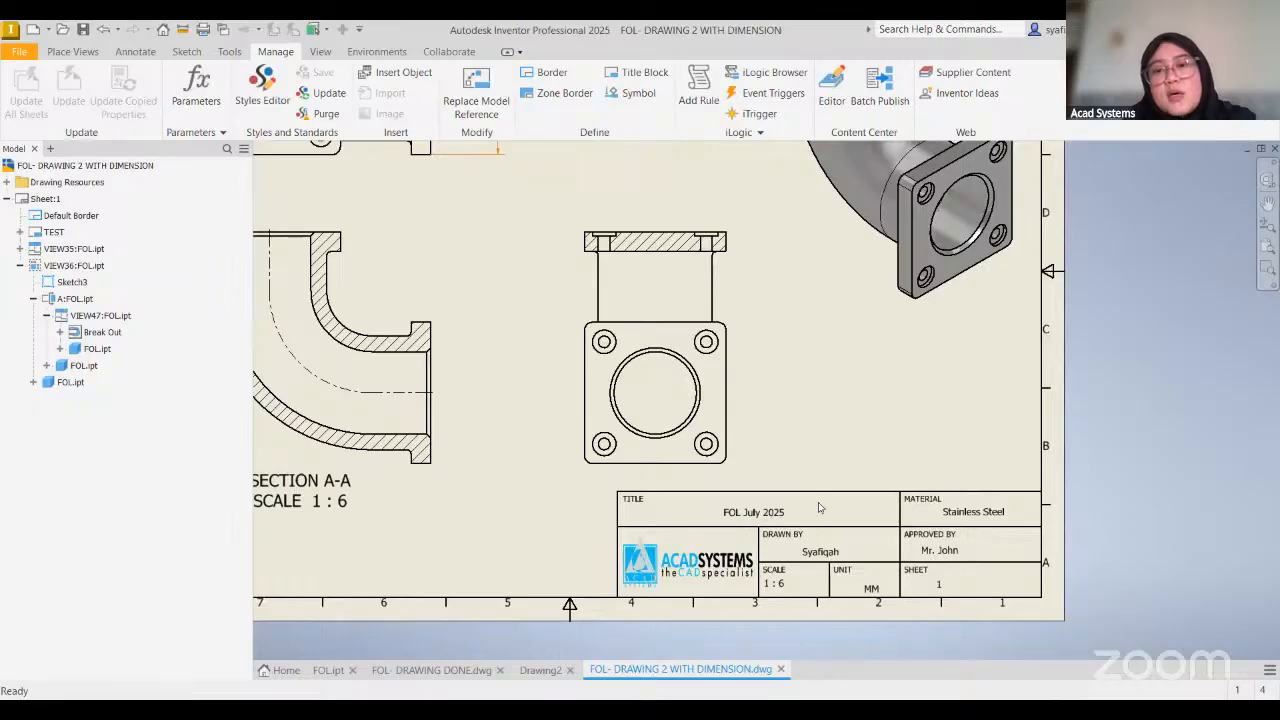
mouse_move(449, 146)
middle_mouse_down()
mouse_move(580, 159)
mouse_move(676, 299)
middle_mouse_up()
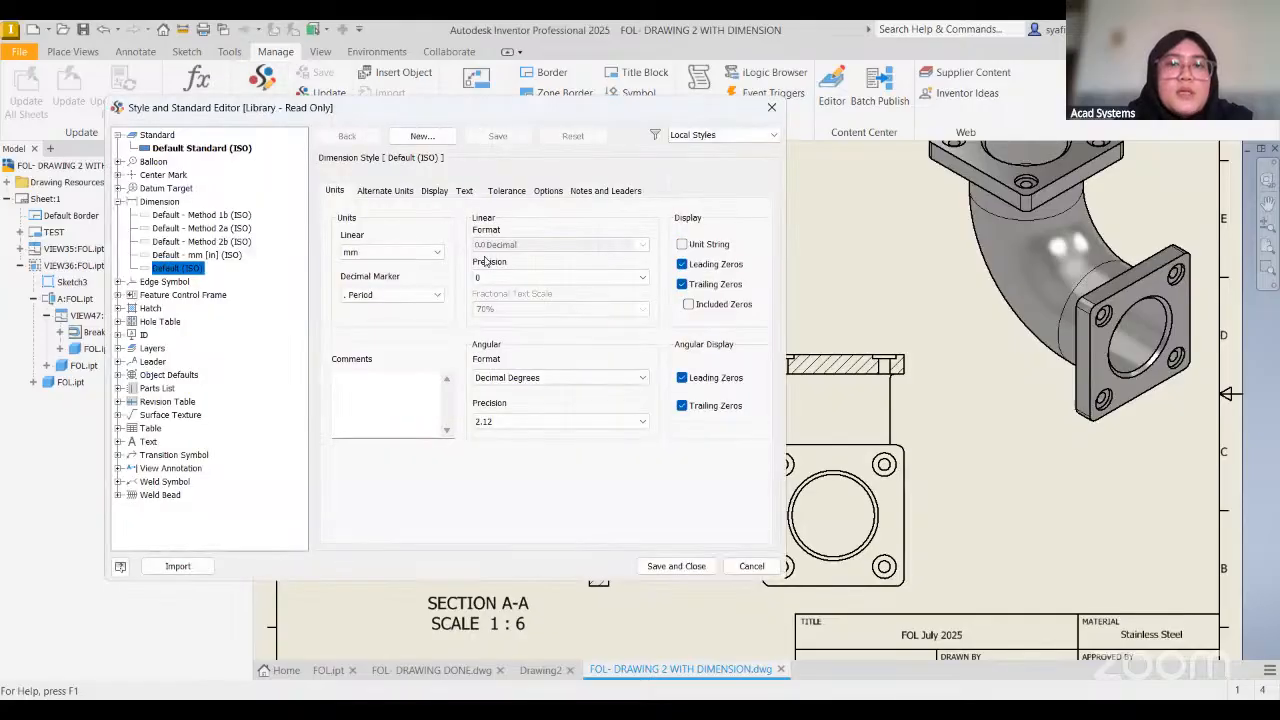
left_click(465, 191)
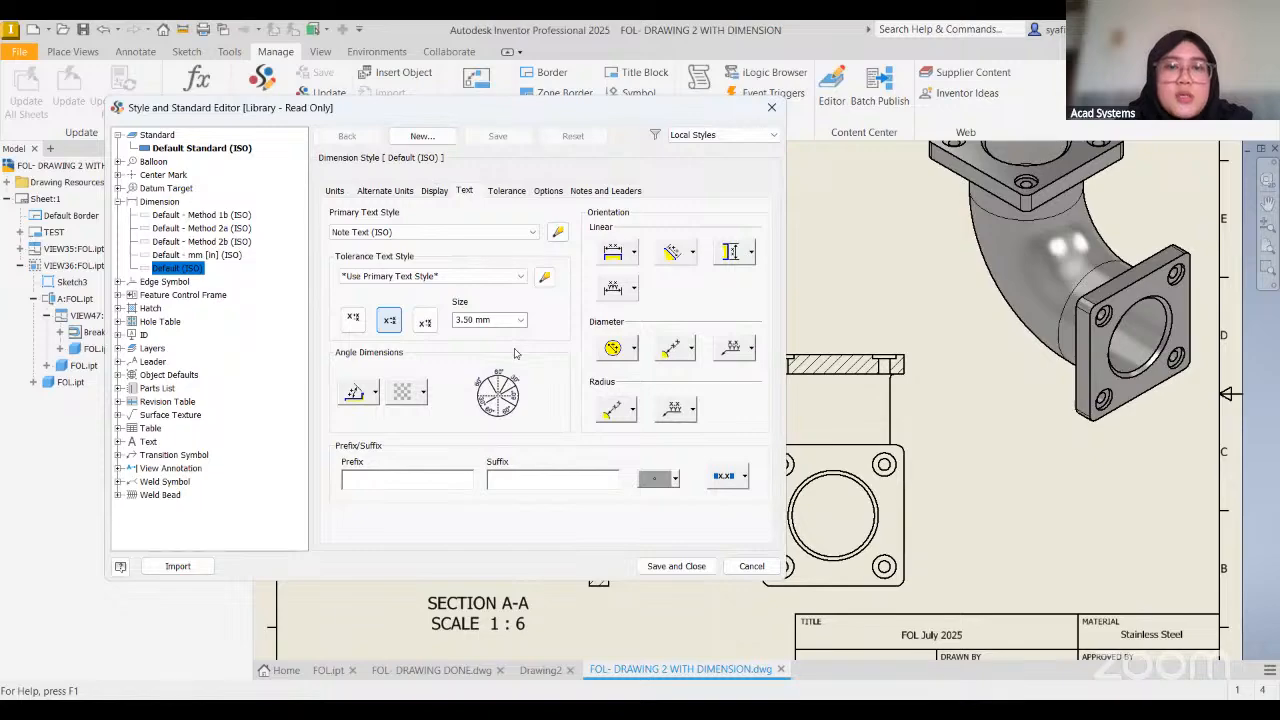
left_click(434, 191)
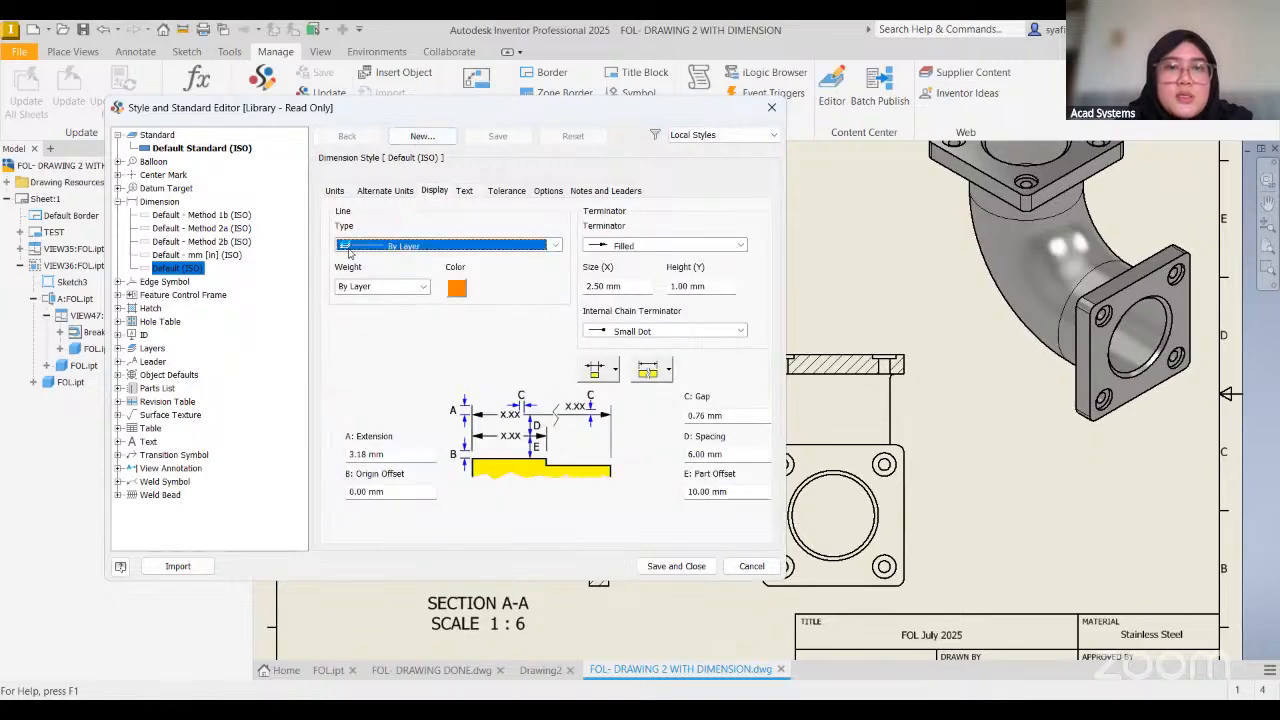
left_click(385, 191)
left_click(465, 191)
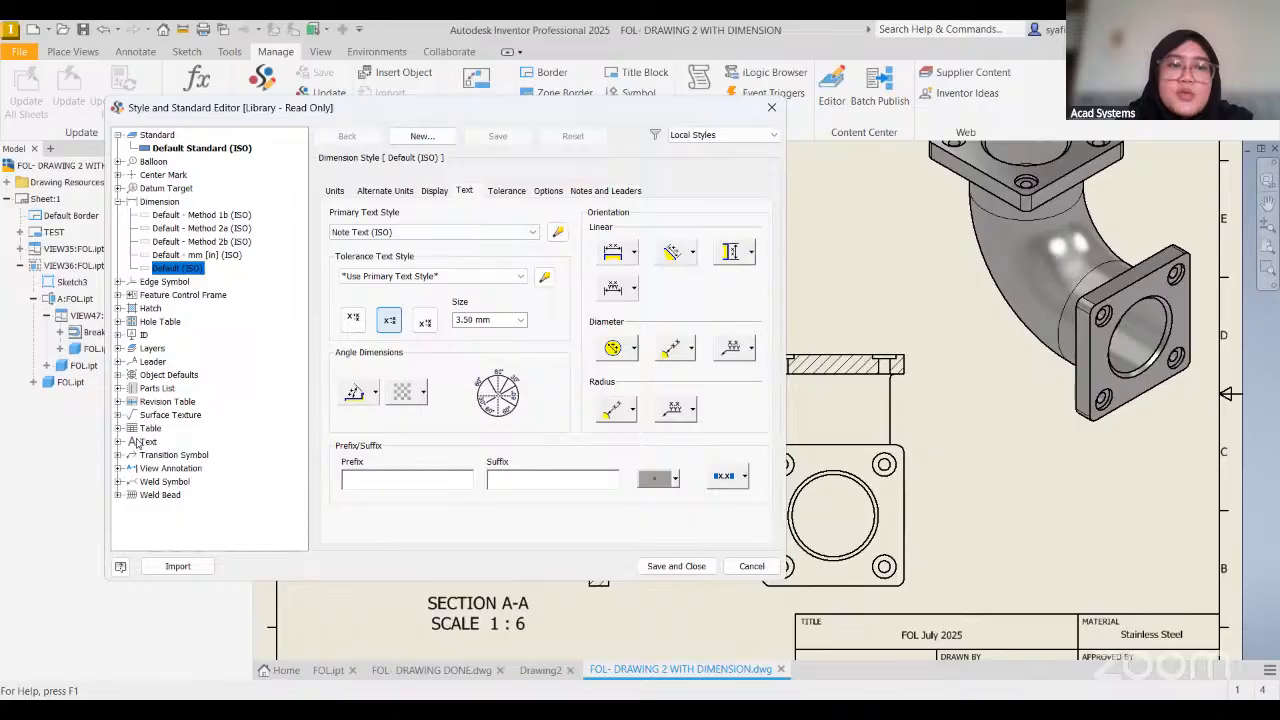
left_click(557, 231)
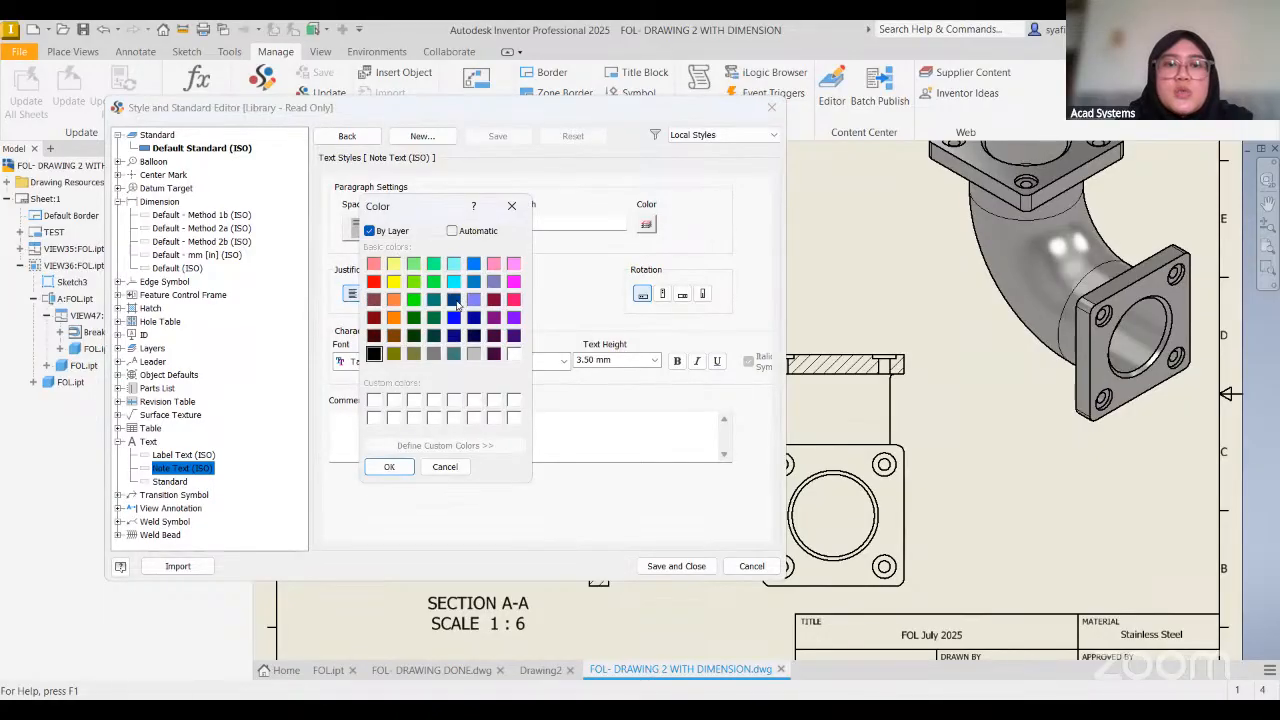
left_click(456, 301)
left_click(459, 320)
left_click(456, 301)
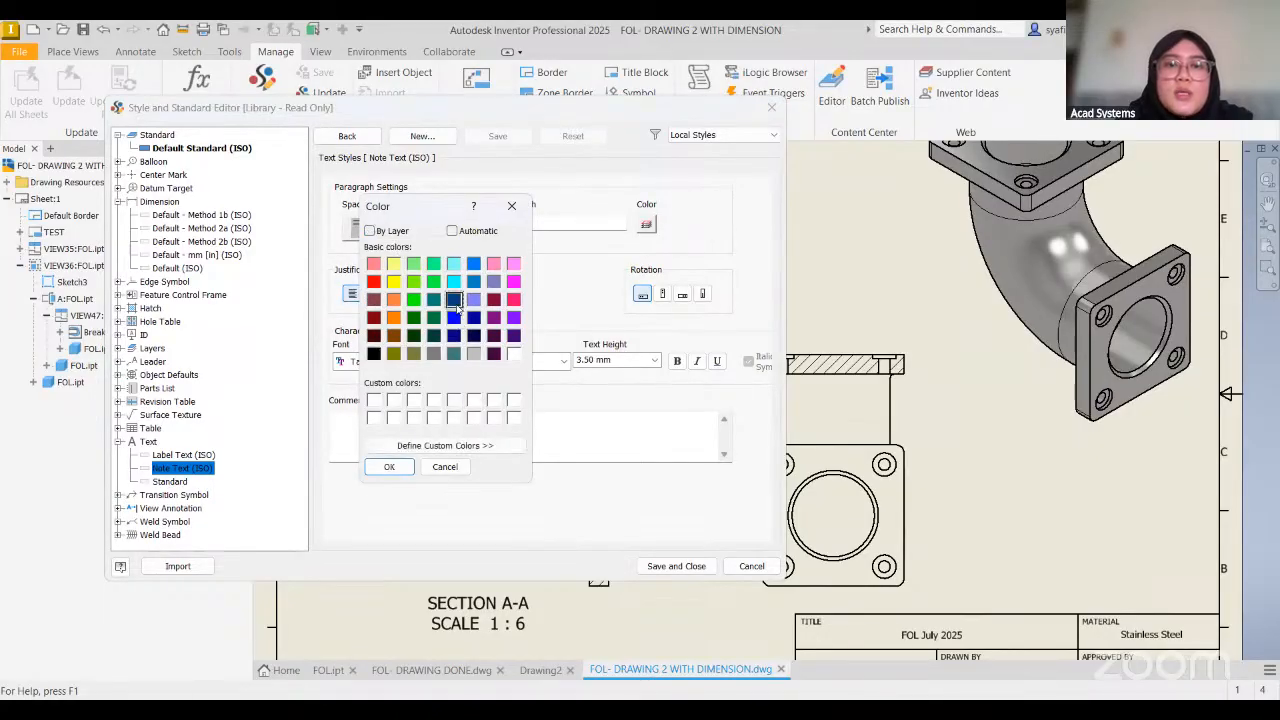
left_click(668, 566)
scroll(668, 262, "up", 6)
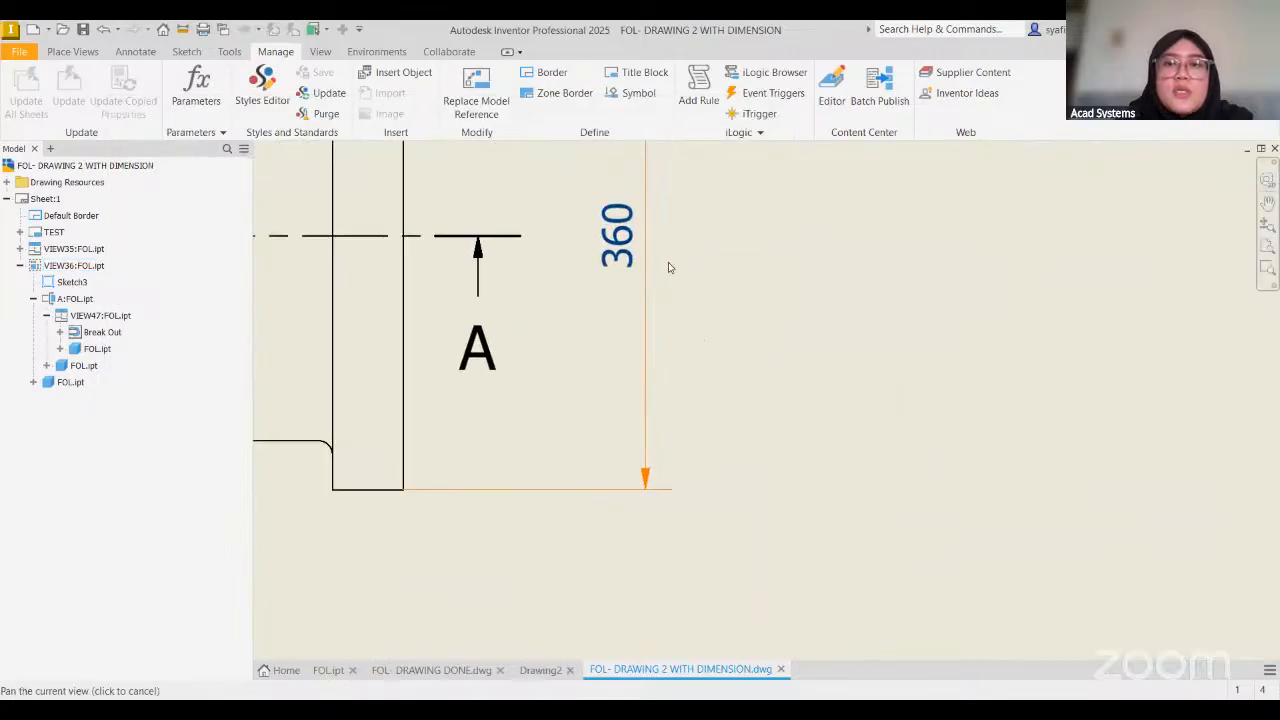
Add a radius dimension to the square flange's upper-right rounded corner in the projected break-out view, keeping the default dimension text
scroll(660, 330, "down", 6)
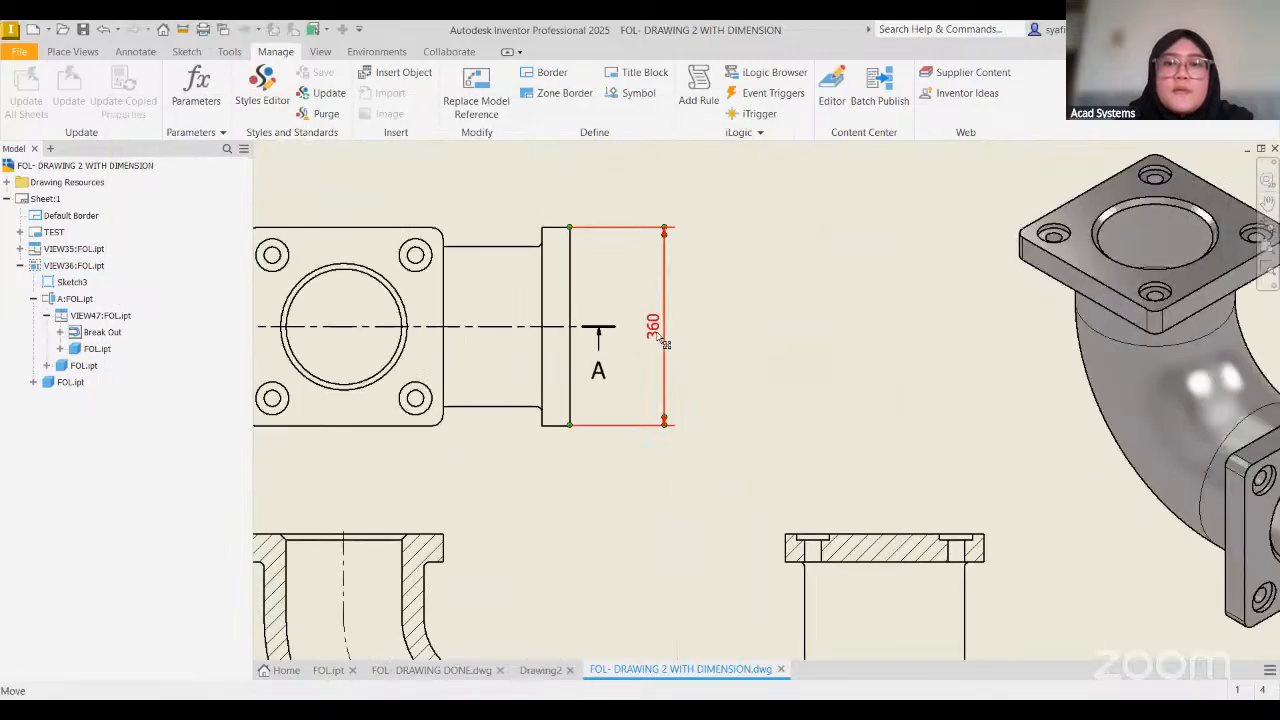
middle_click_drag(691, 304, 705, 319)
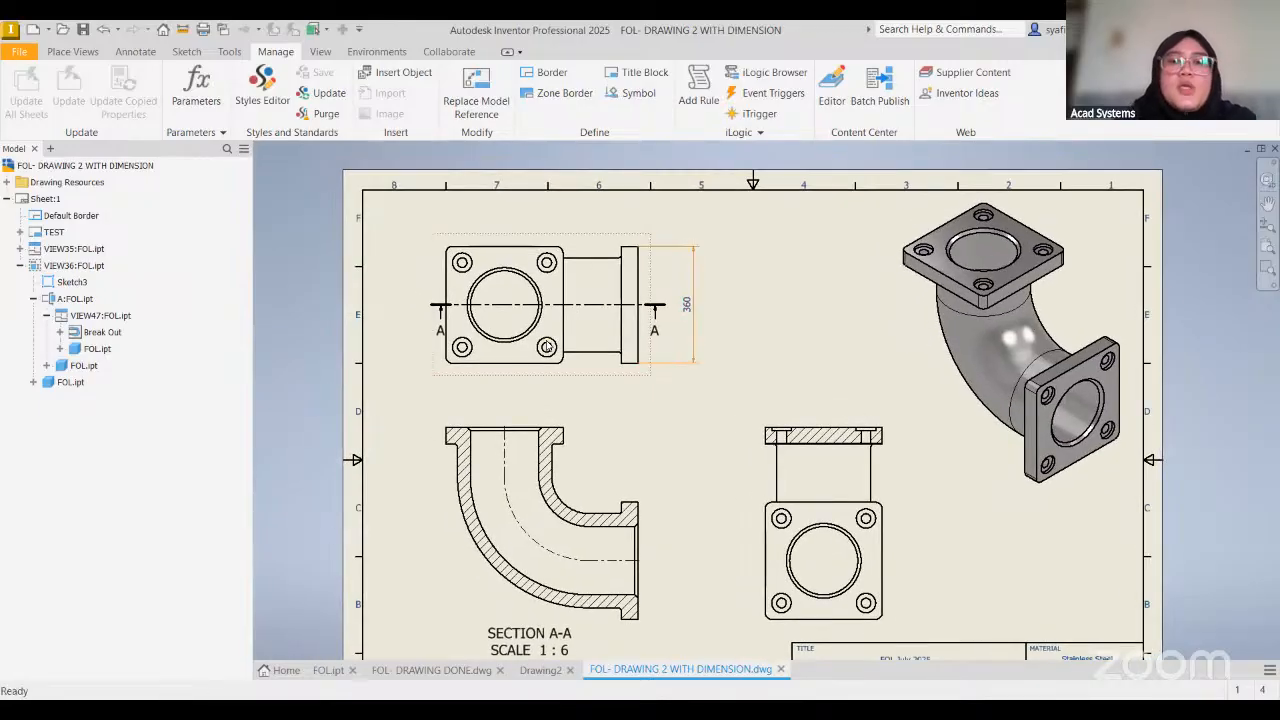
left_click(73, 51)
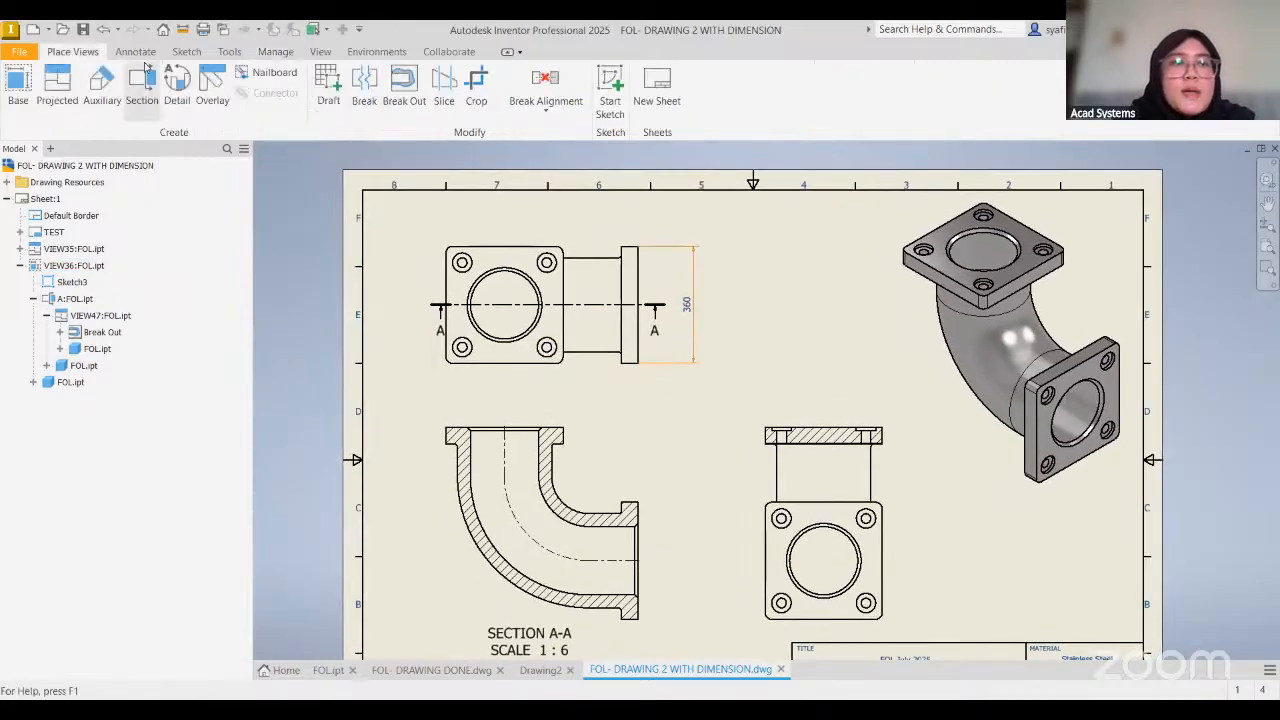
left_click(135, 51)
left_click(28, 88)
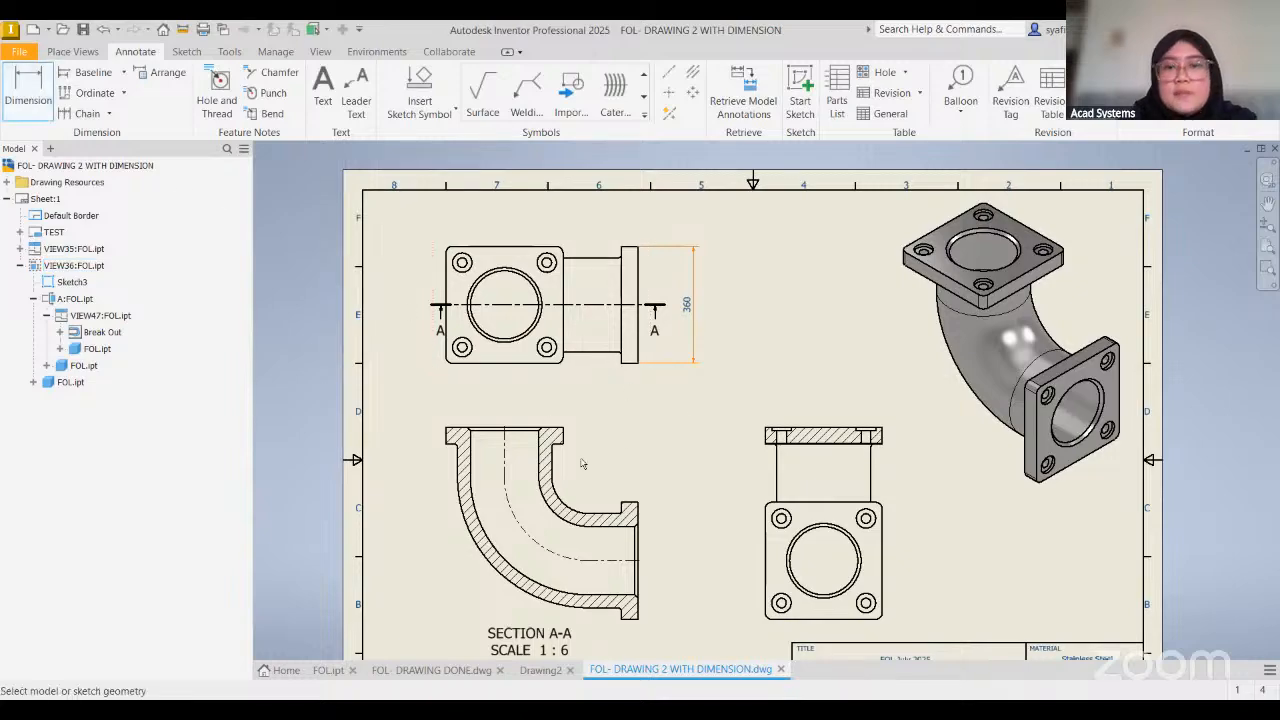
scroll(755, 488, "up", 3)
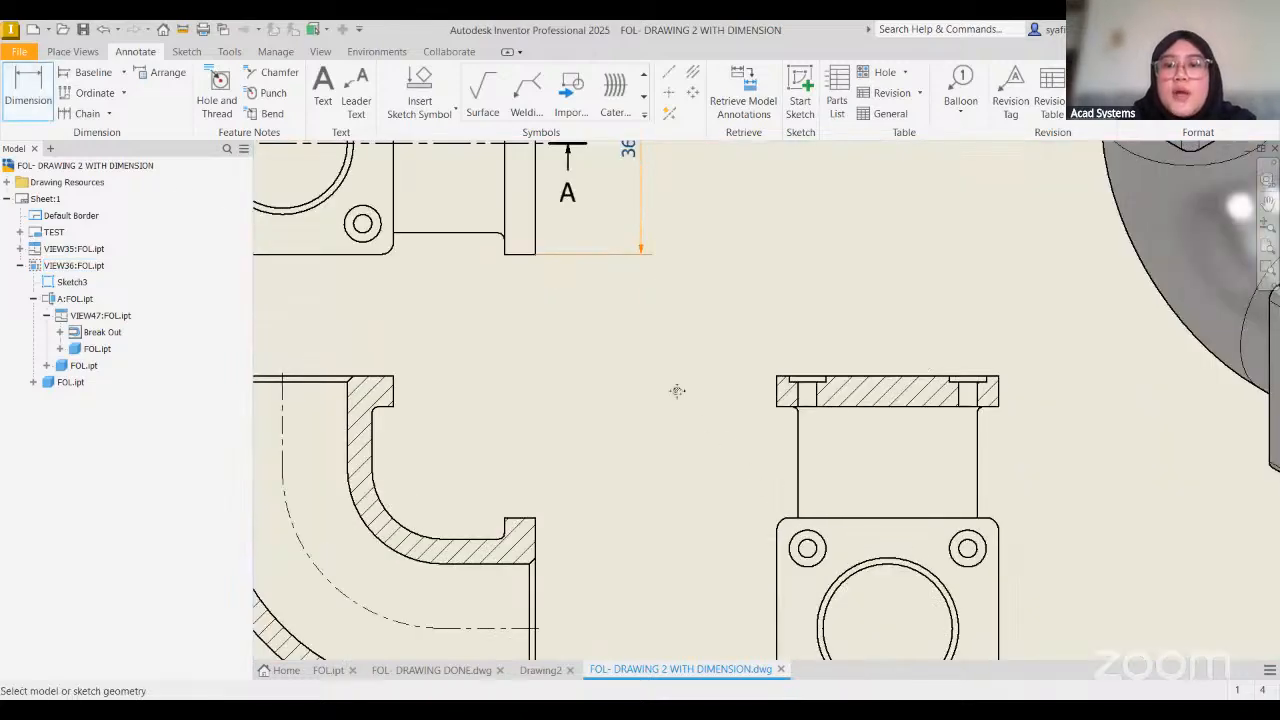
middle_click_drag(677, 391, 494, 221)
scroll(872, 348, "up", 6)
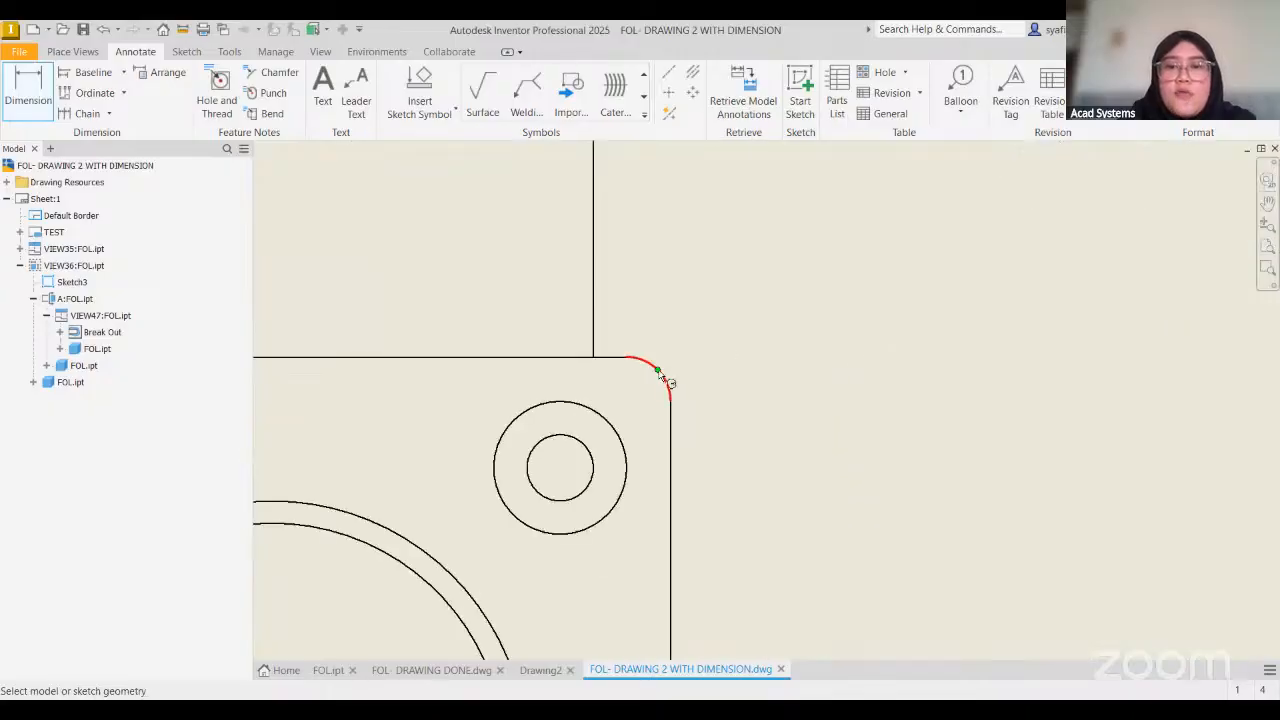
left_click(662, 373)
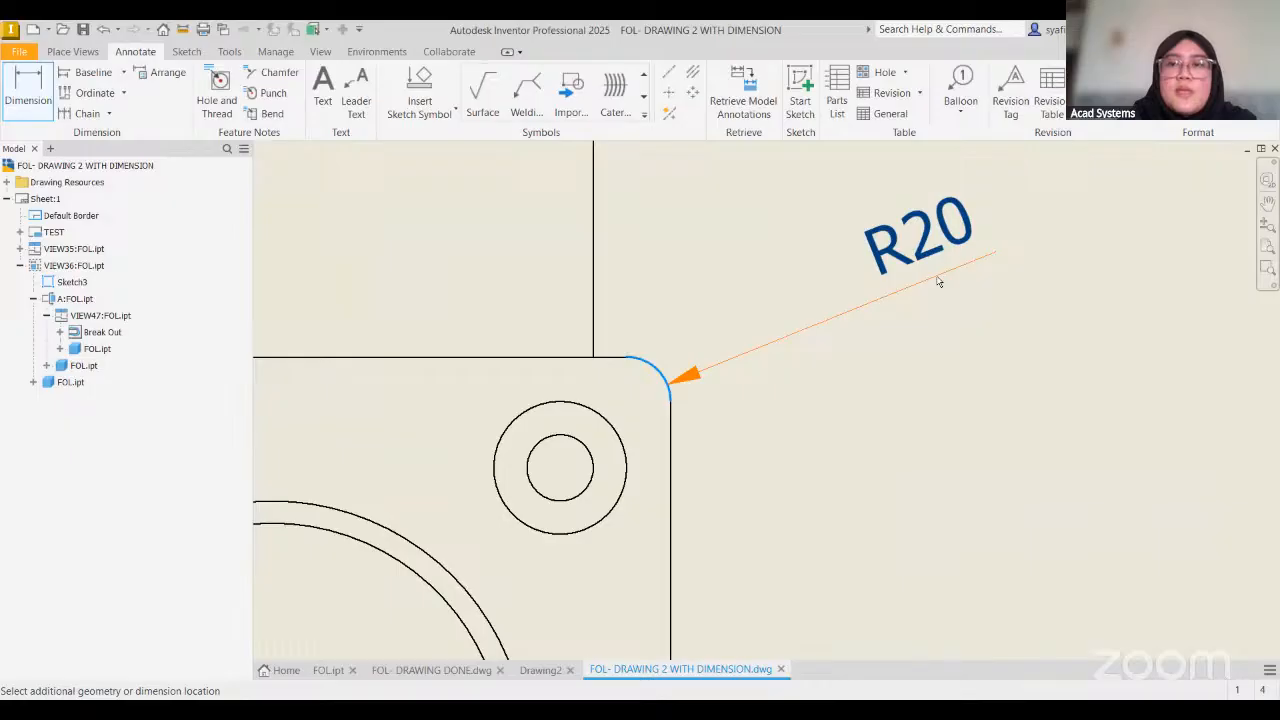
left_click(937, 281)
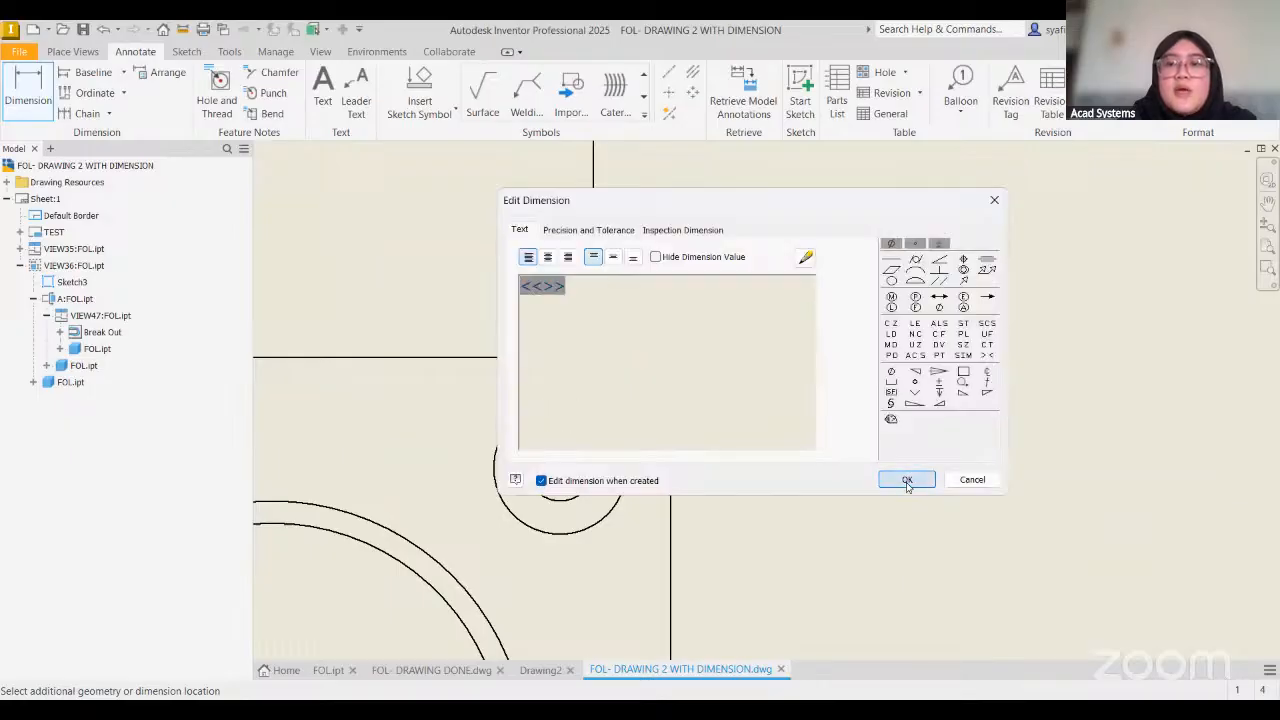
left_click(907, 482)
scroll(452, 204, "down", 5)
left_click(30, 95)
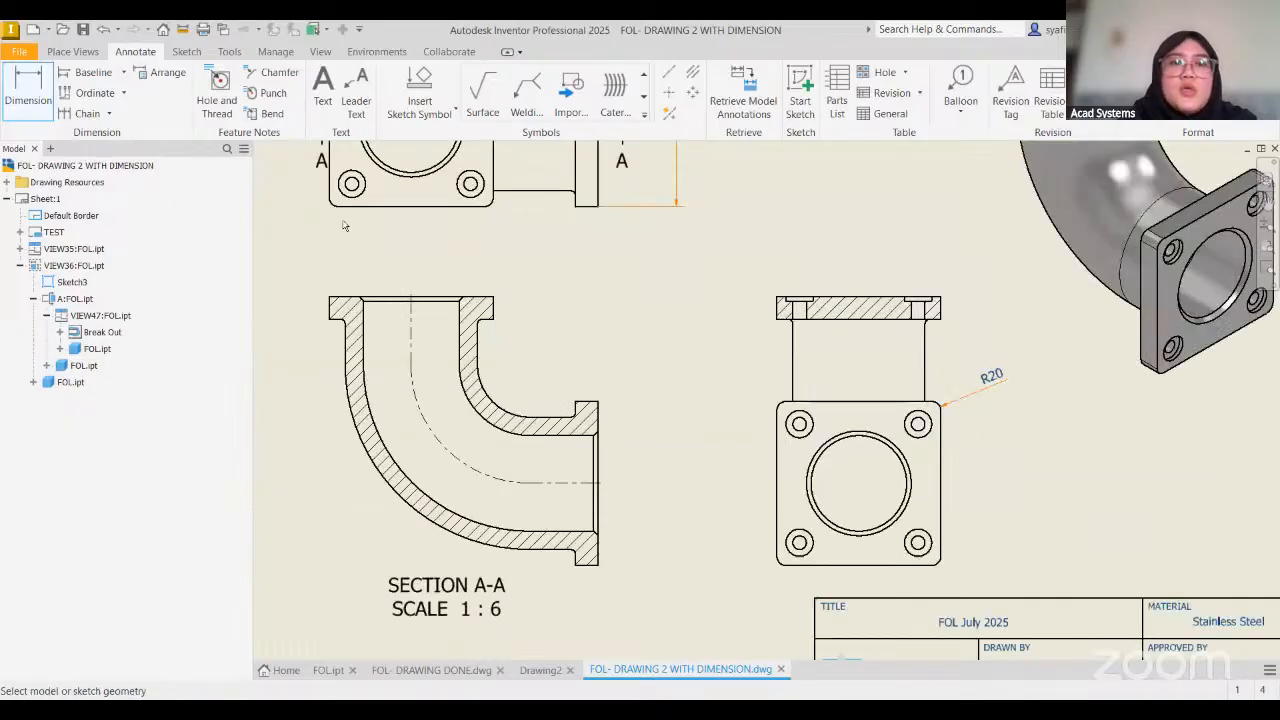
scroll(592, 311, "up", 5)
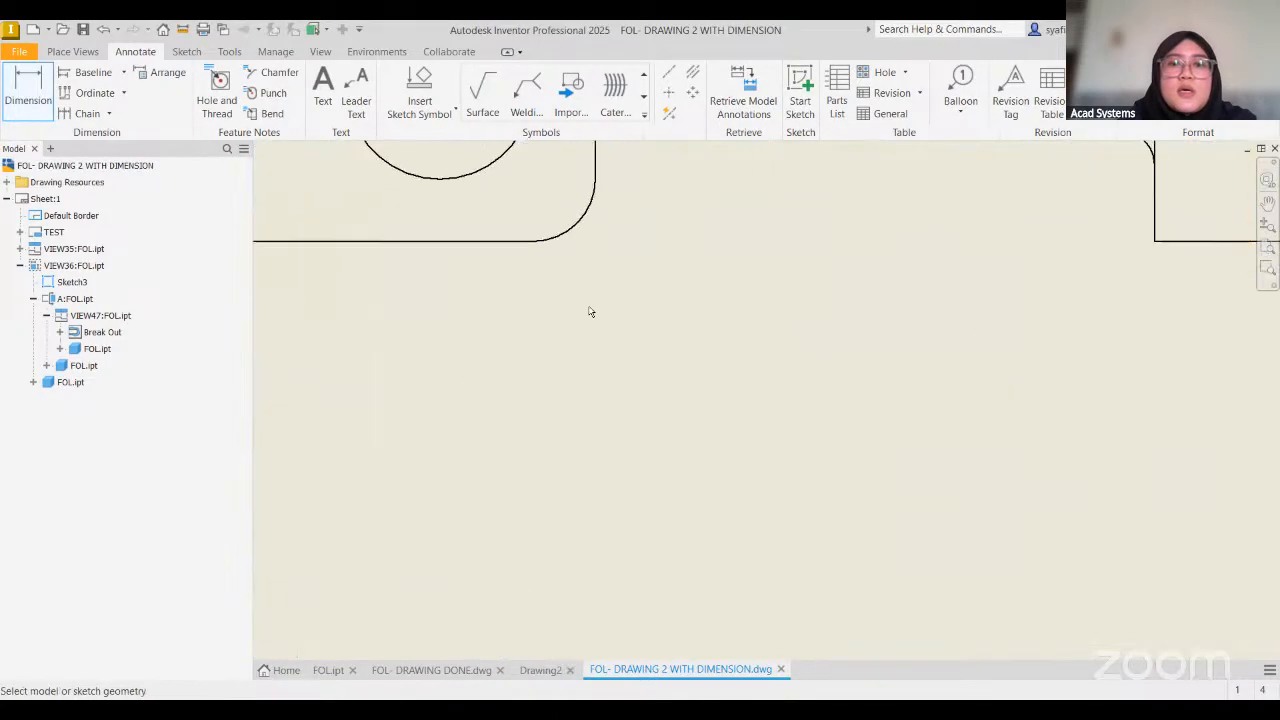
left_click(577, 222)
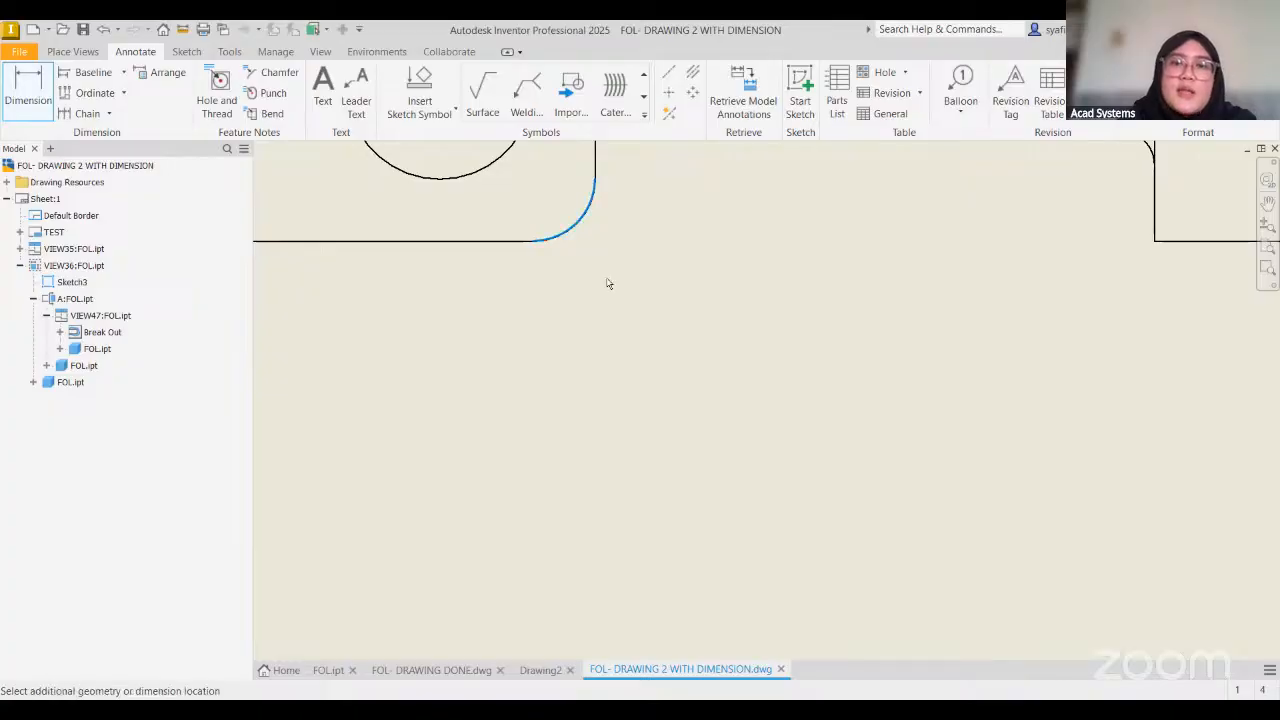
scroll(768, 358, "down", 3)
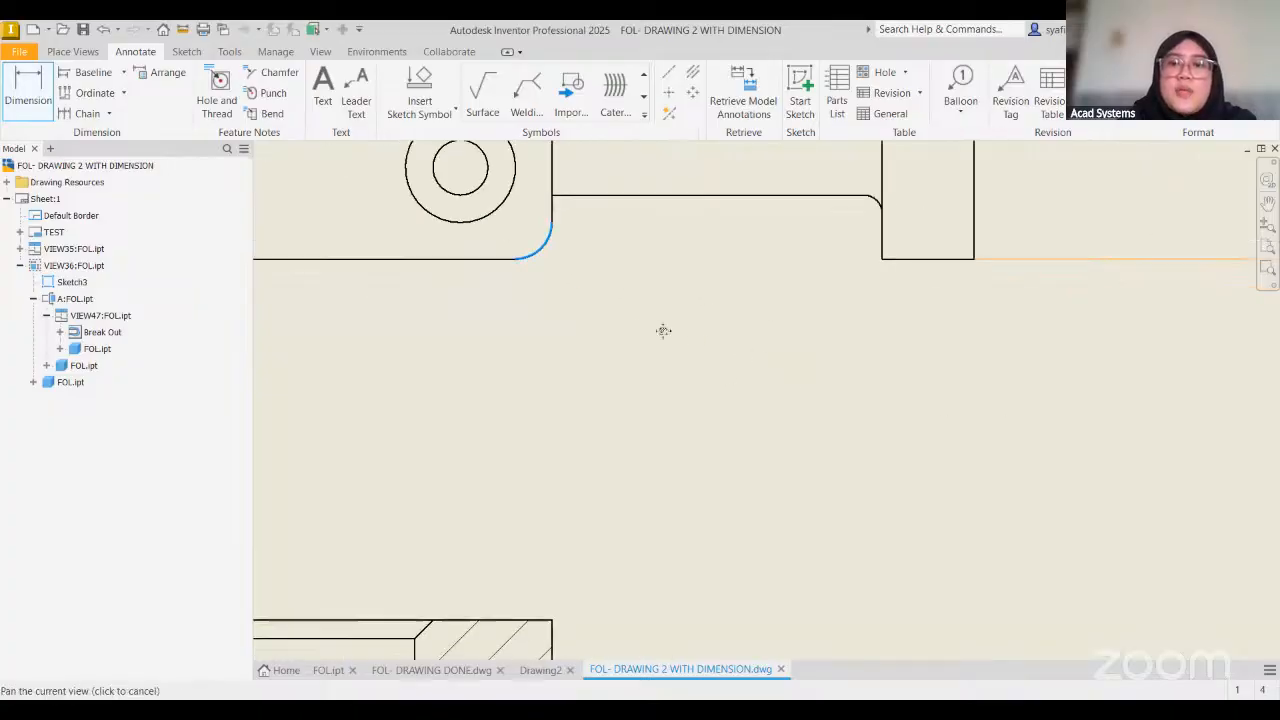
scroll(662, 348, "down", 3)
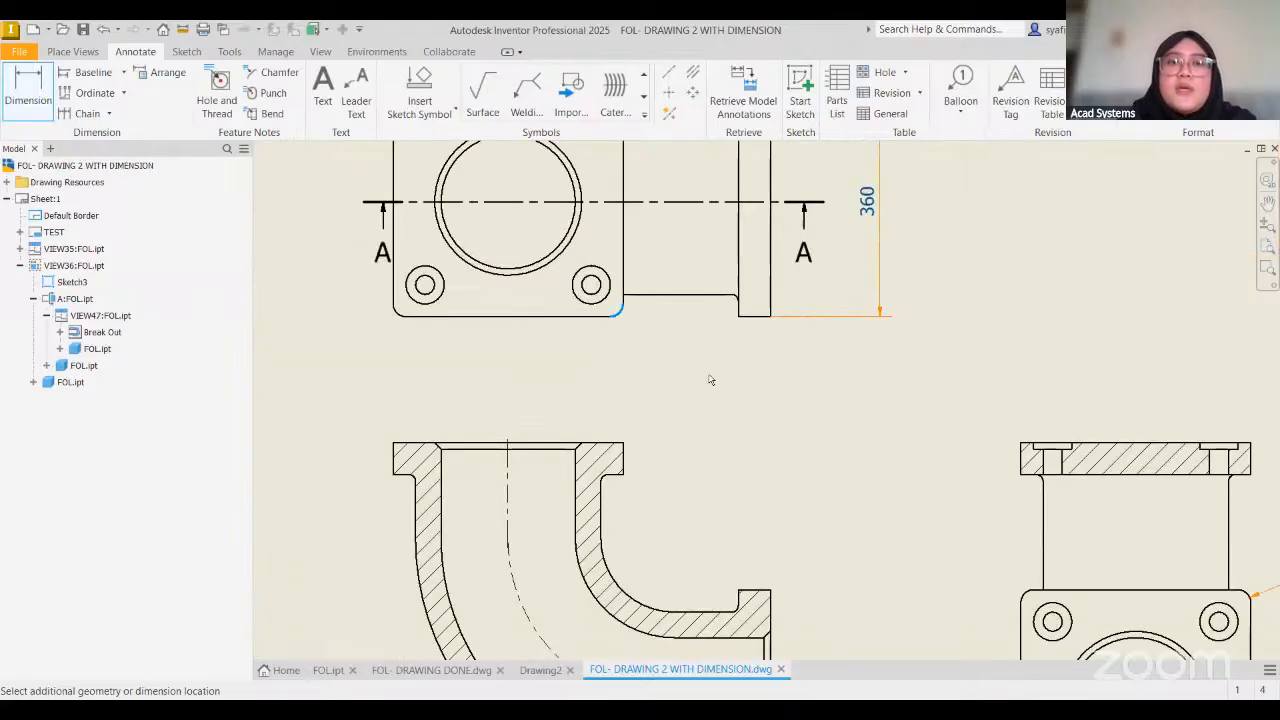
Add a radius dimension to the square flange's lower-right rounded corner in the top view, keeping the default dimension text
left_click(40, 97)
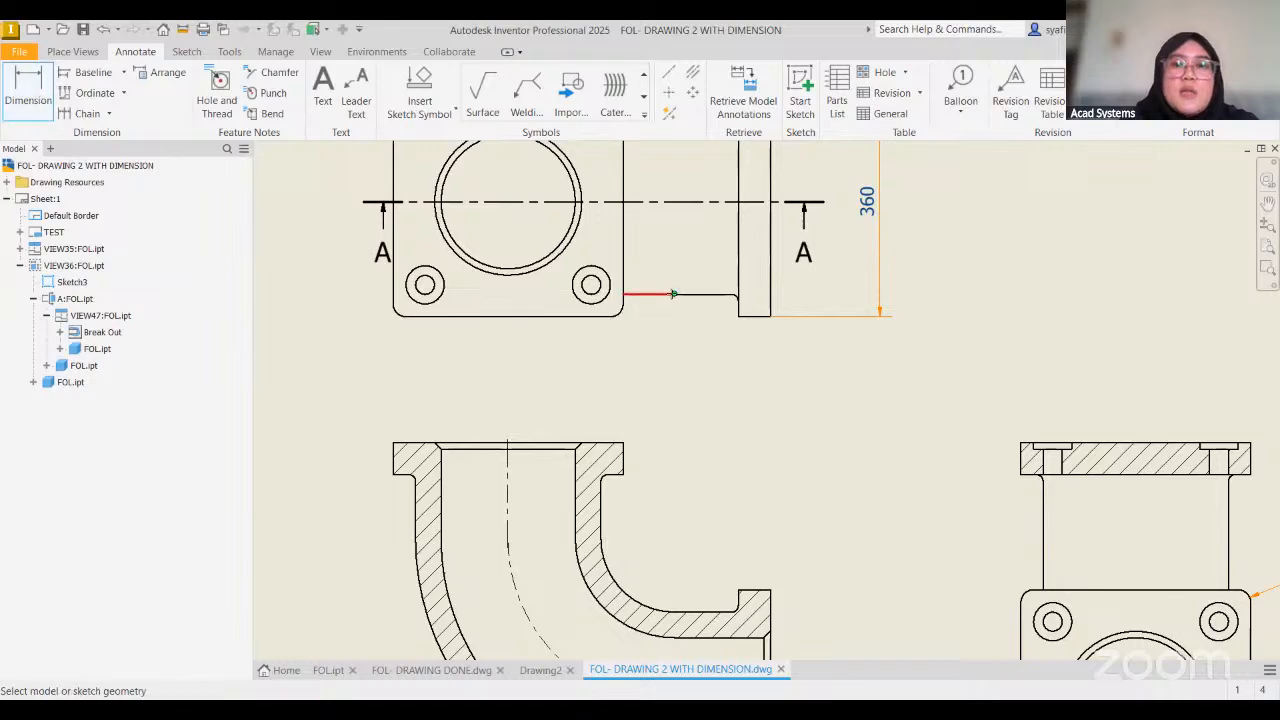
scroll(620, 340, "up", 5)
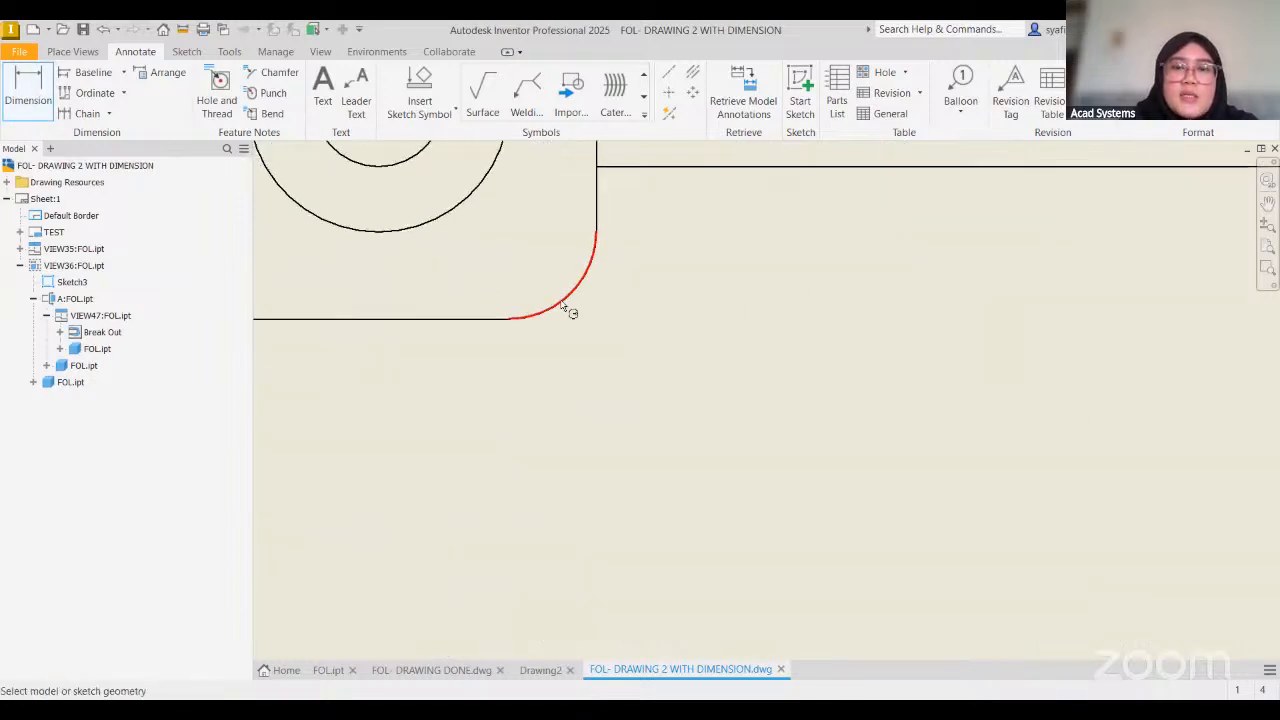
left_click(563, 306)
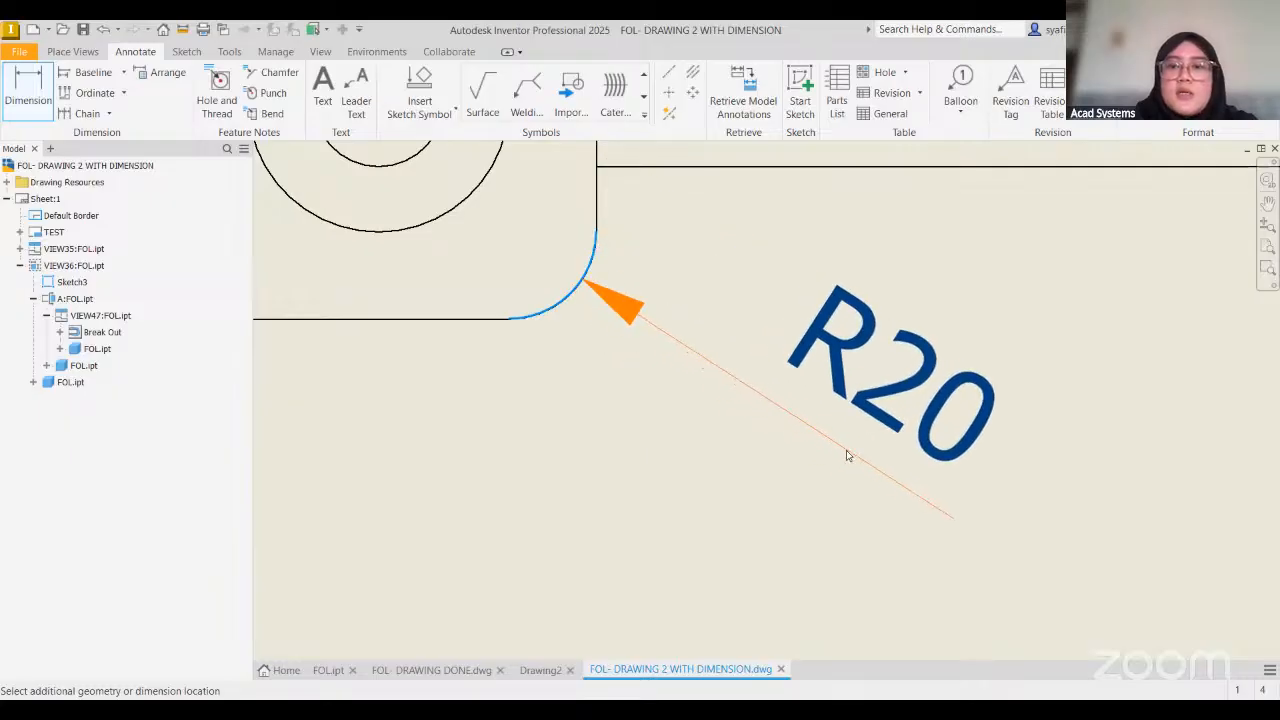
left_click(846, 456)
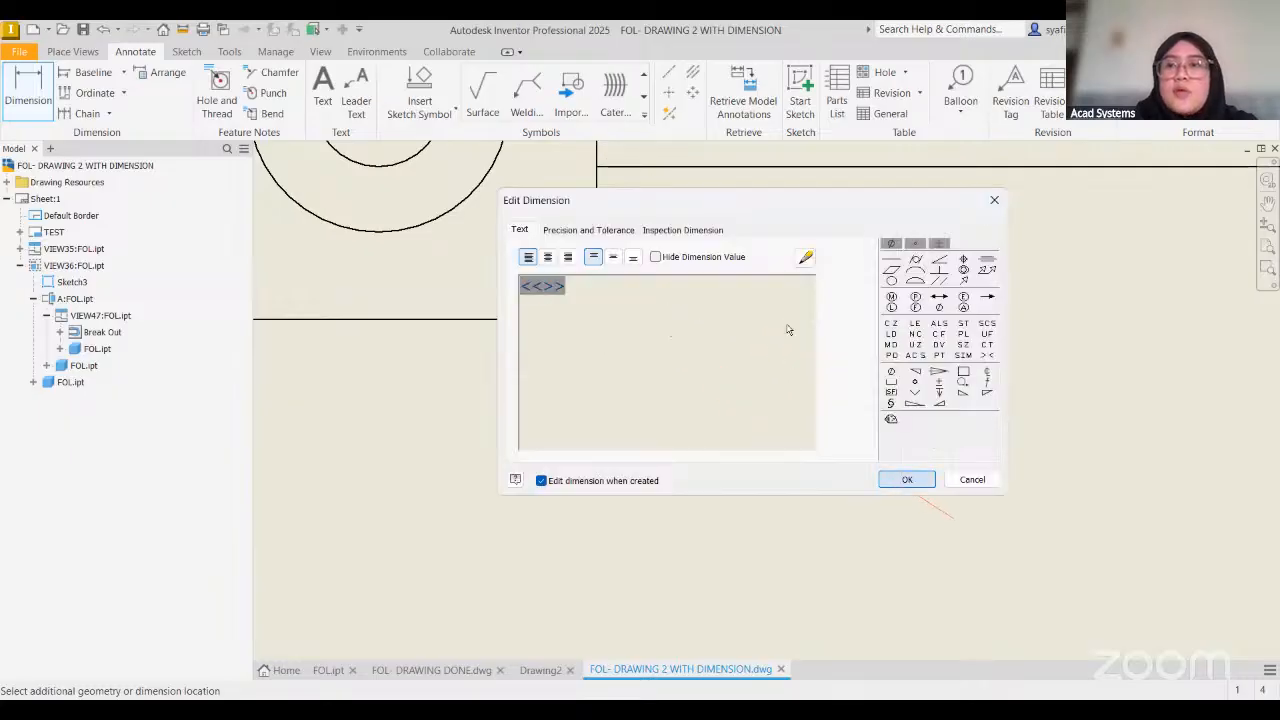
scroll(787, 330, "down", 4)
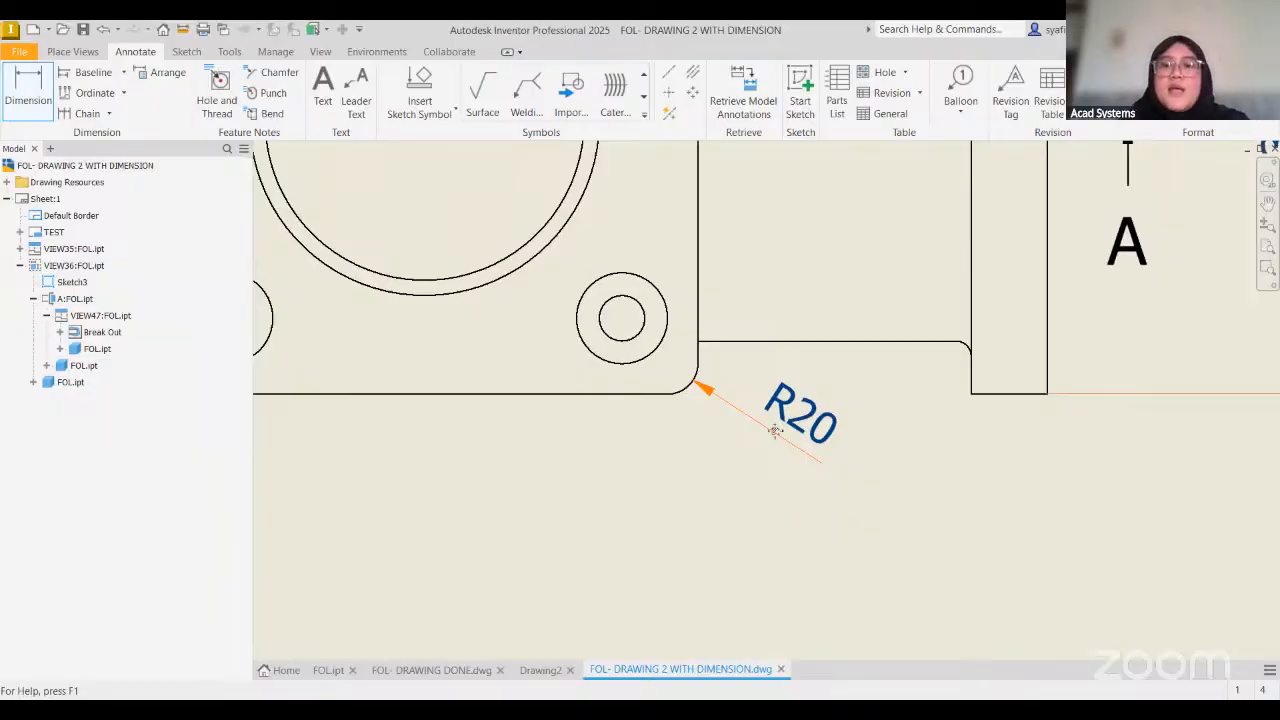
scroll(777, 431, "down", 5)
Add a vertical linear dimension across the bore opening in Section A-A, between the two outer face edges of the right flange
middle_click_drag(900, 620, 823, 334)
scroll(800, 430, "up", 3)
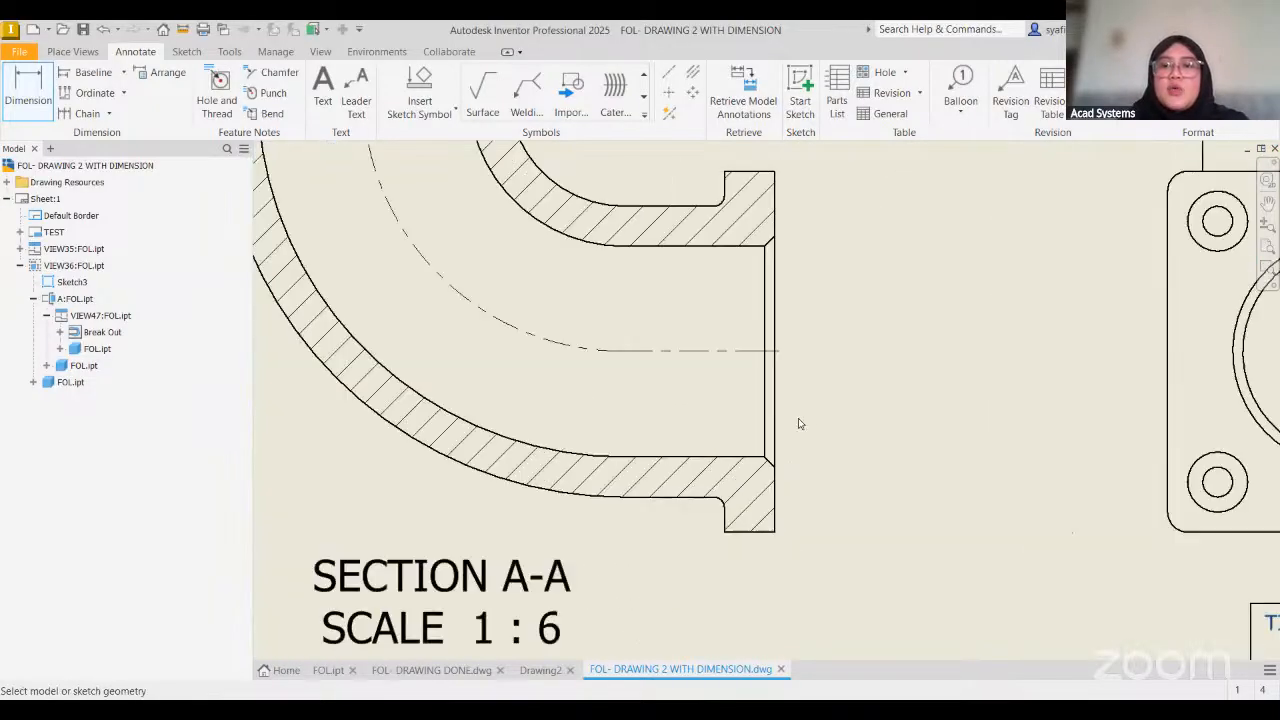
left_click(40, 90)
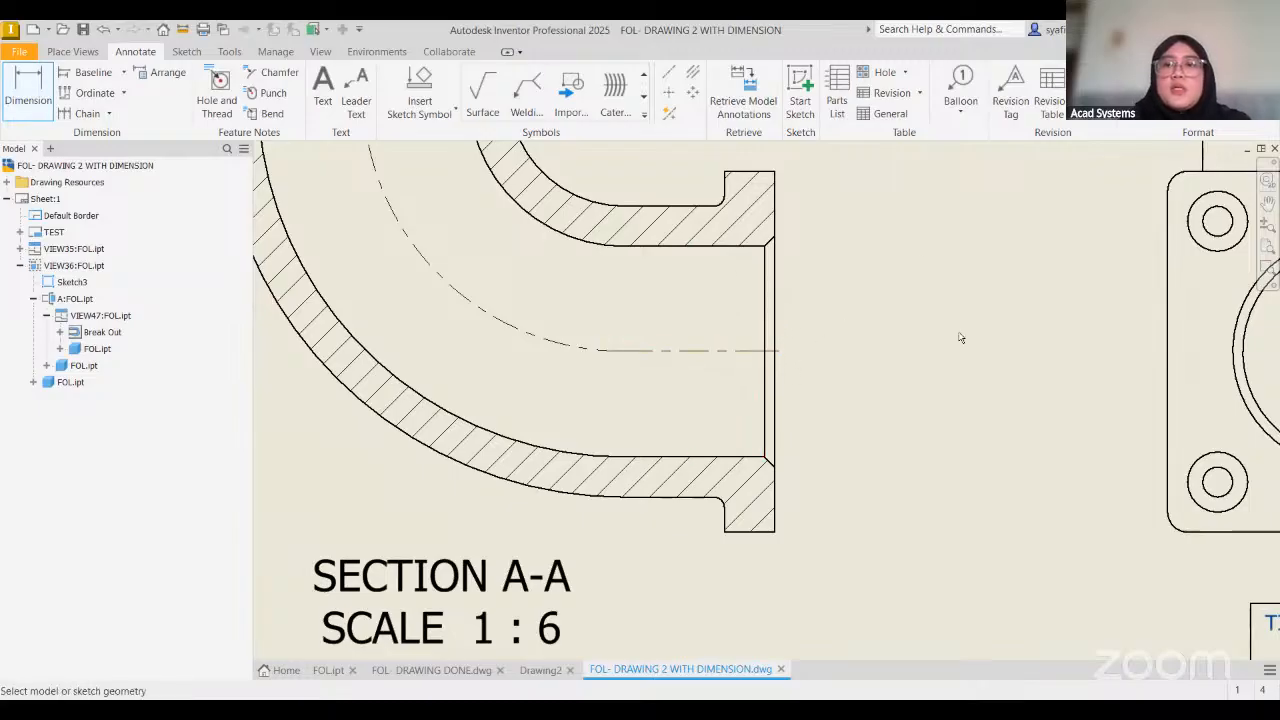
mouse_move(960, 338)
middle_mouse_down()
mouse_move(594, 453)
mouse_move(868, 398)
middle_mouse_up()
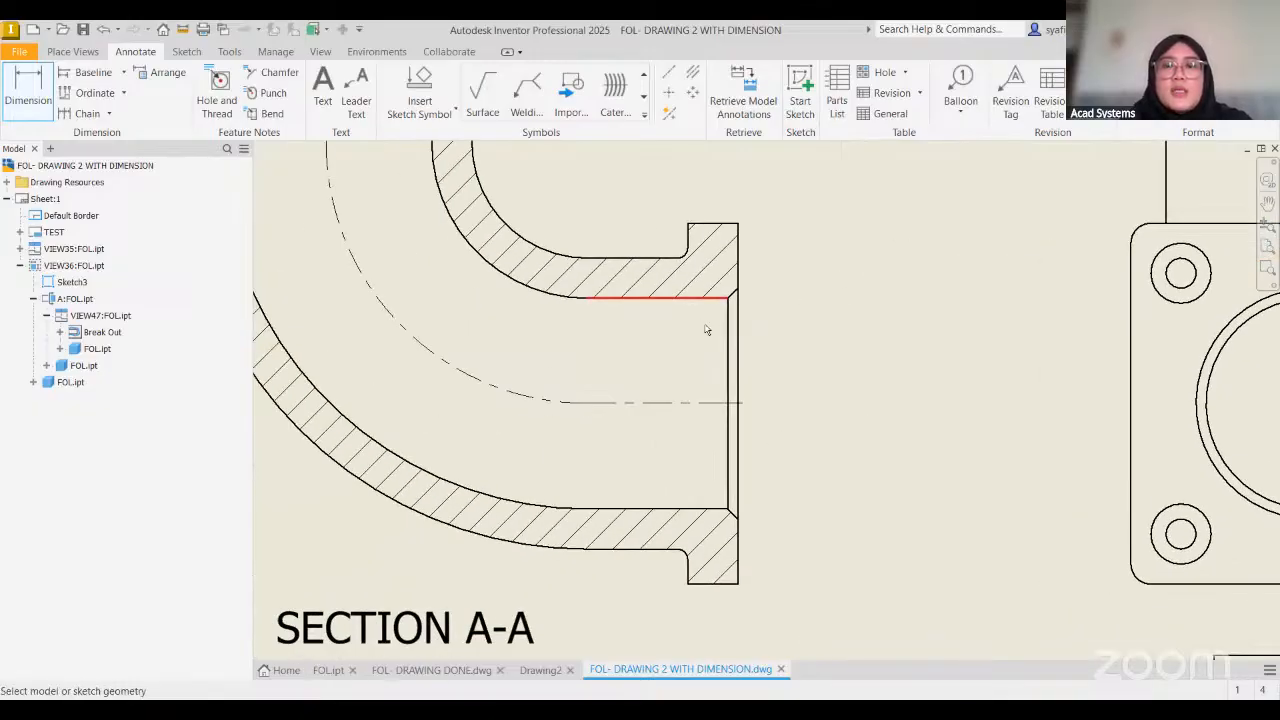
left_click(739, 290)
left_click(741, 530)
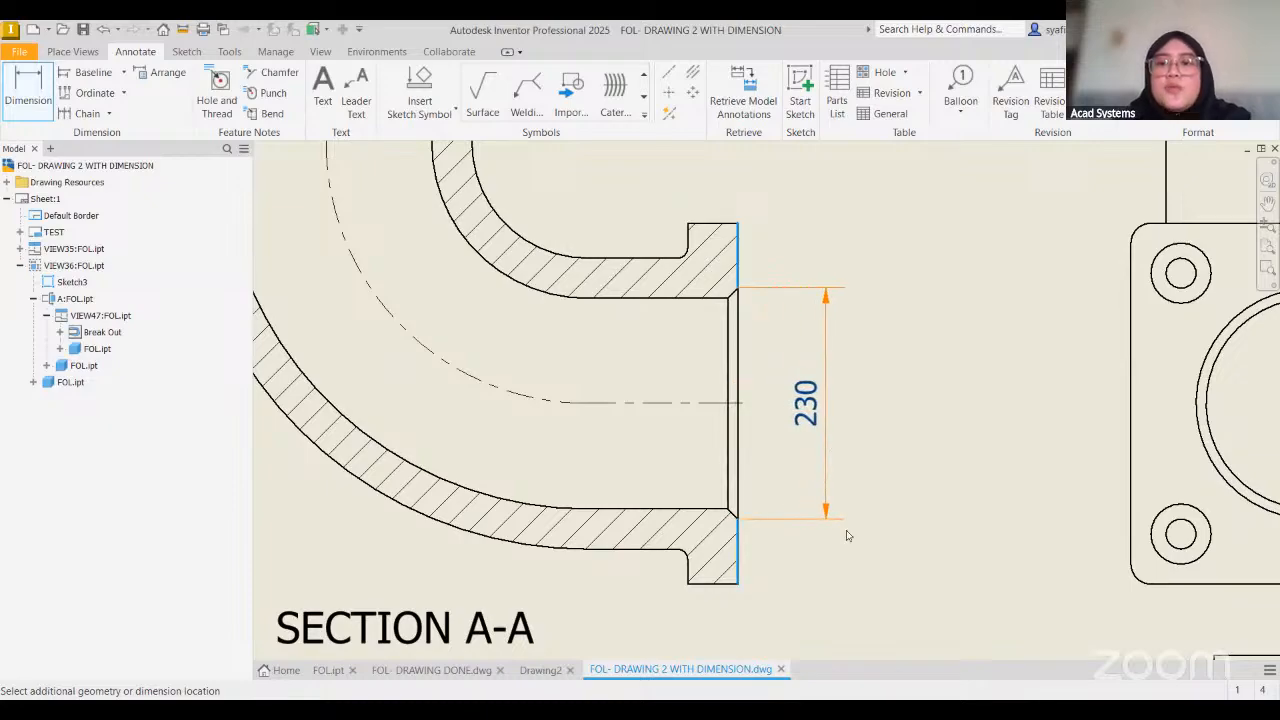
left_click(899, 477)
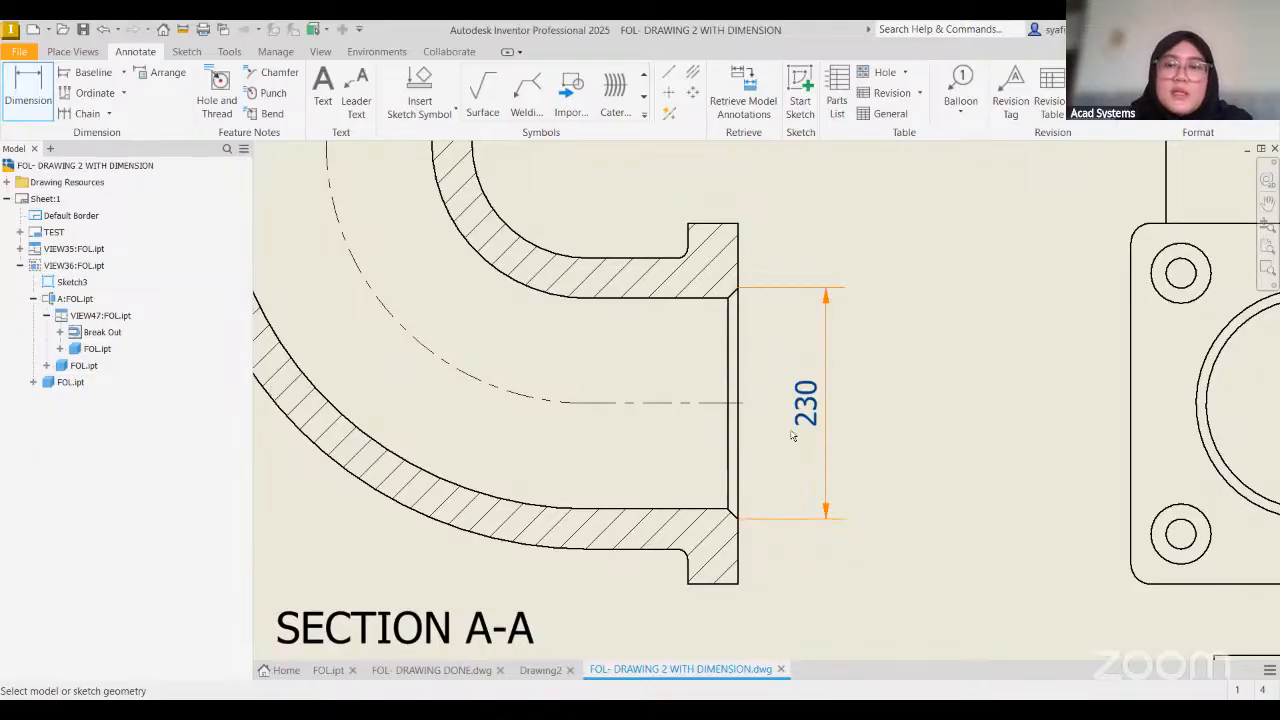
Dimension the diameter of the right flange's bore opening in Section A-A, placed outside the linear dimension
left_click(738, 381)
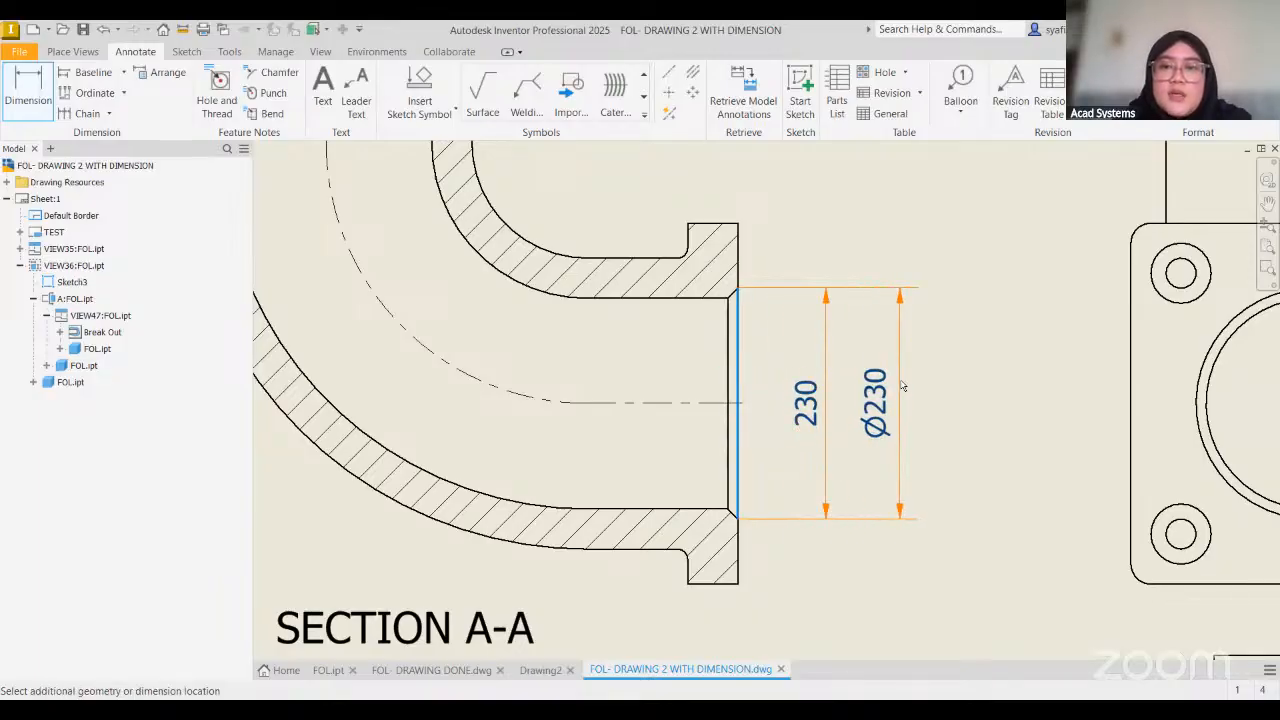
left_click(900, 386)
left_click(903, 480)
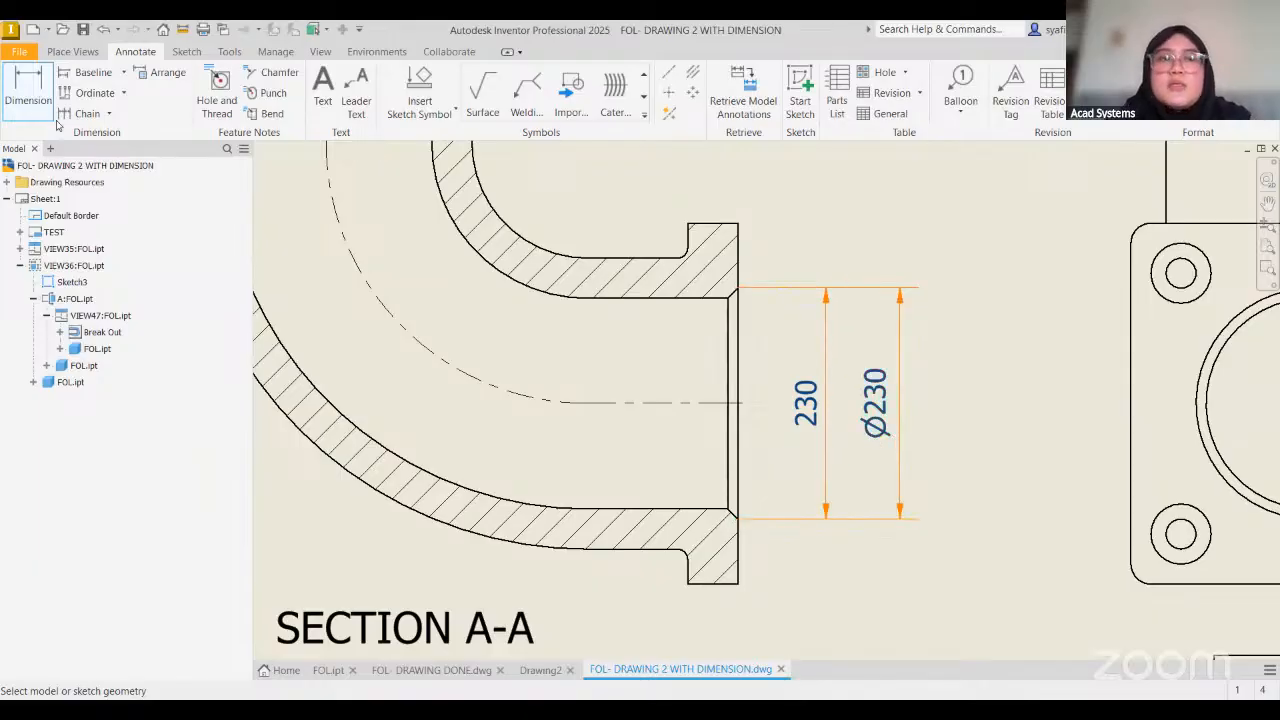
Dimension the left counterbore's diameter above the break-out view's top flange, with the prefix "4X2 - " before the value
scroll(848, 375, "down", 4)
mouse_move(1015, 260)
middle_mouse_down()
mouse_move(873, 243)
mouse_move(759, 256)
mouse_move(716, 325)
middle_mouse_up()
scroll(727, 298, "up", 3)
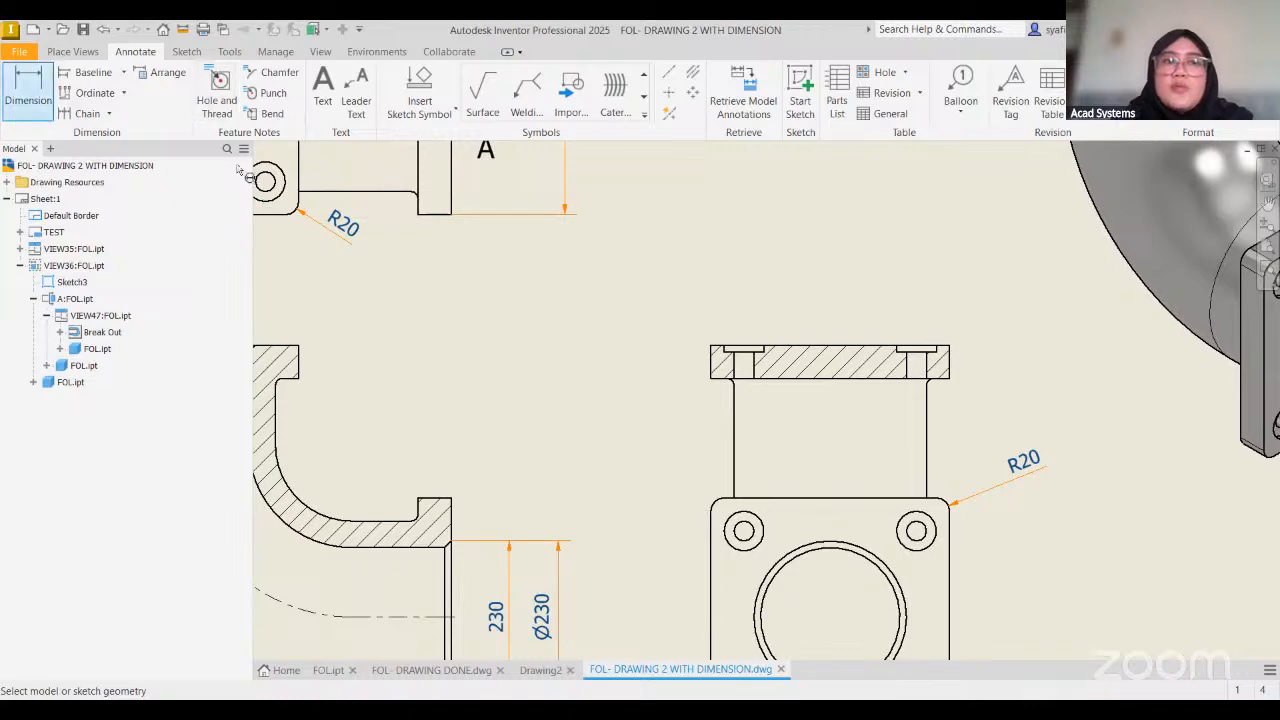
left_click(752, 347)
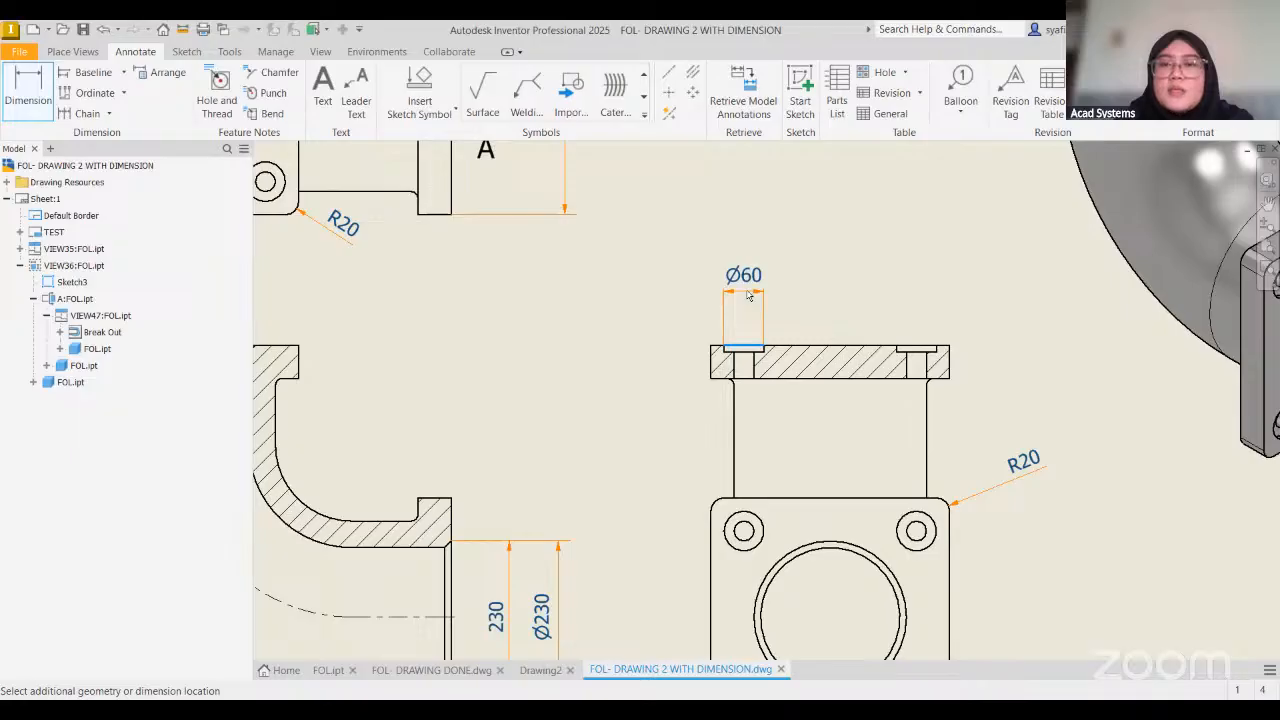
left_click(745, 290)
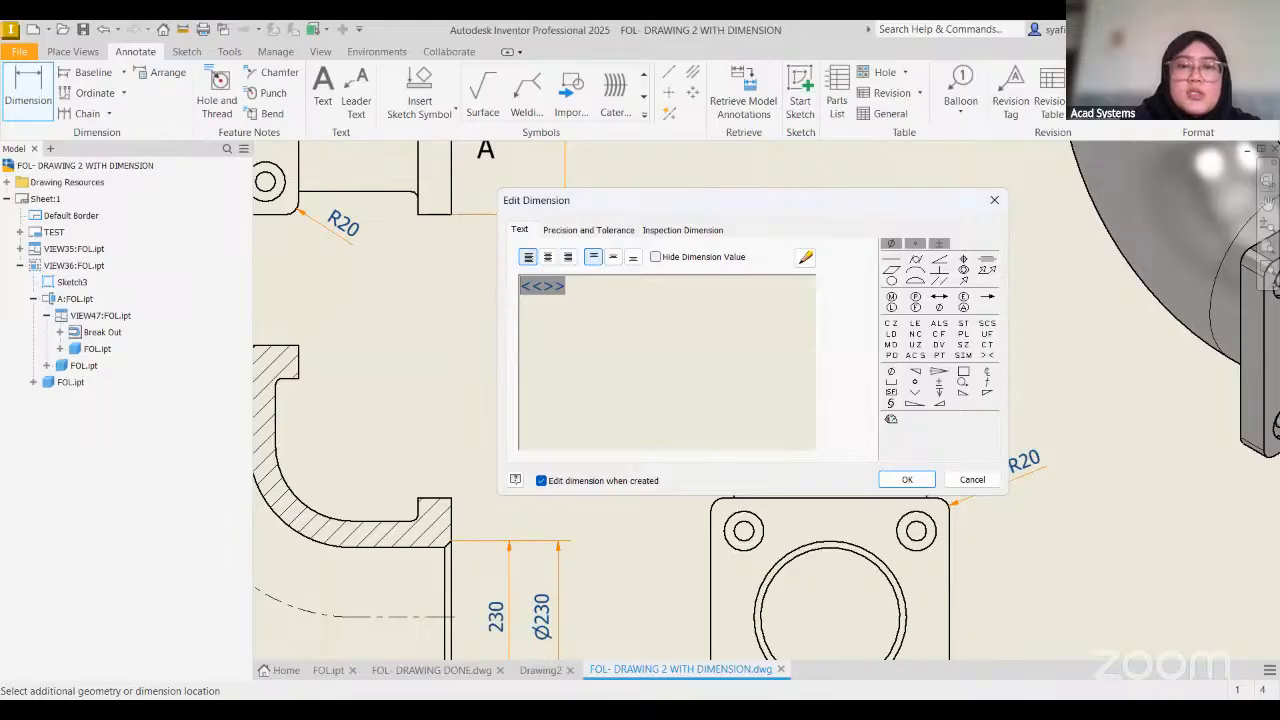
type("4X")
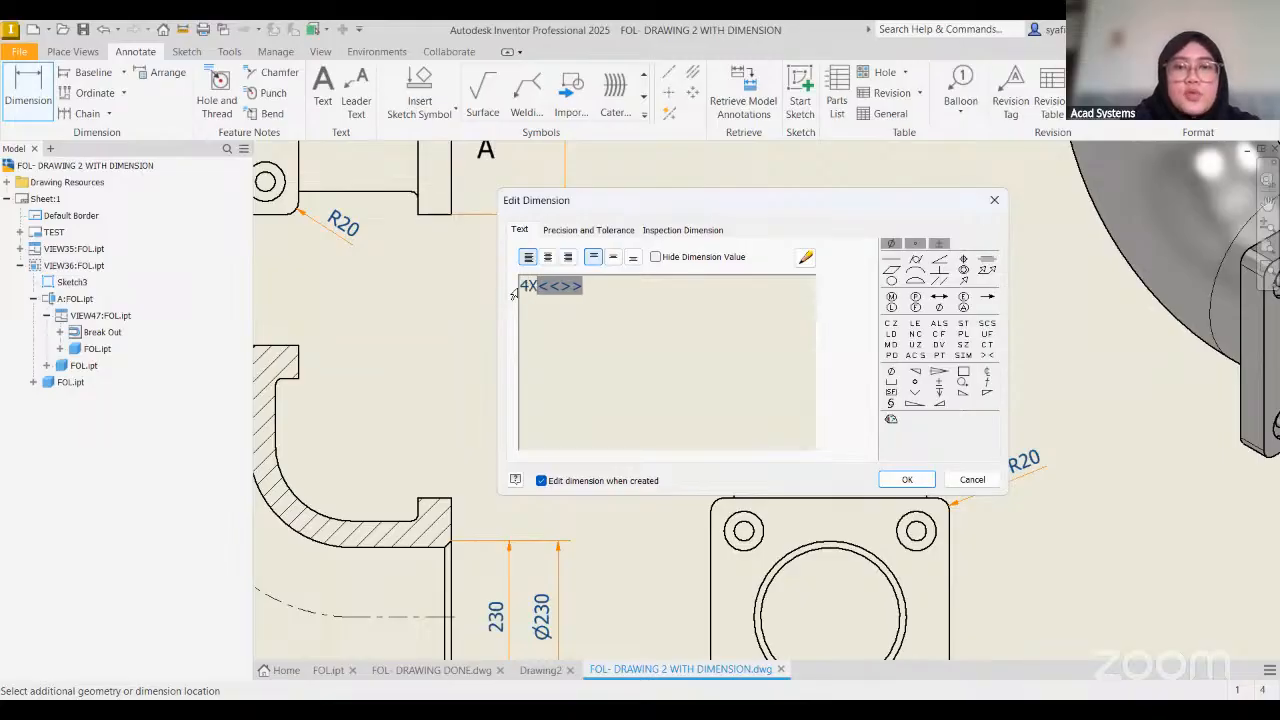
type("2")
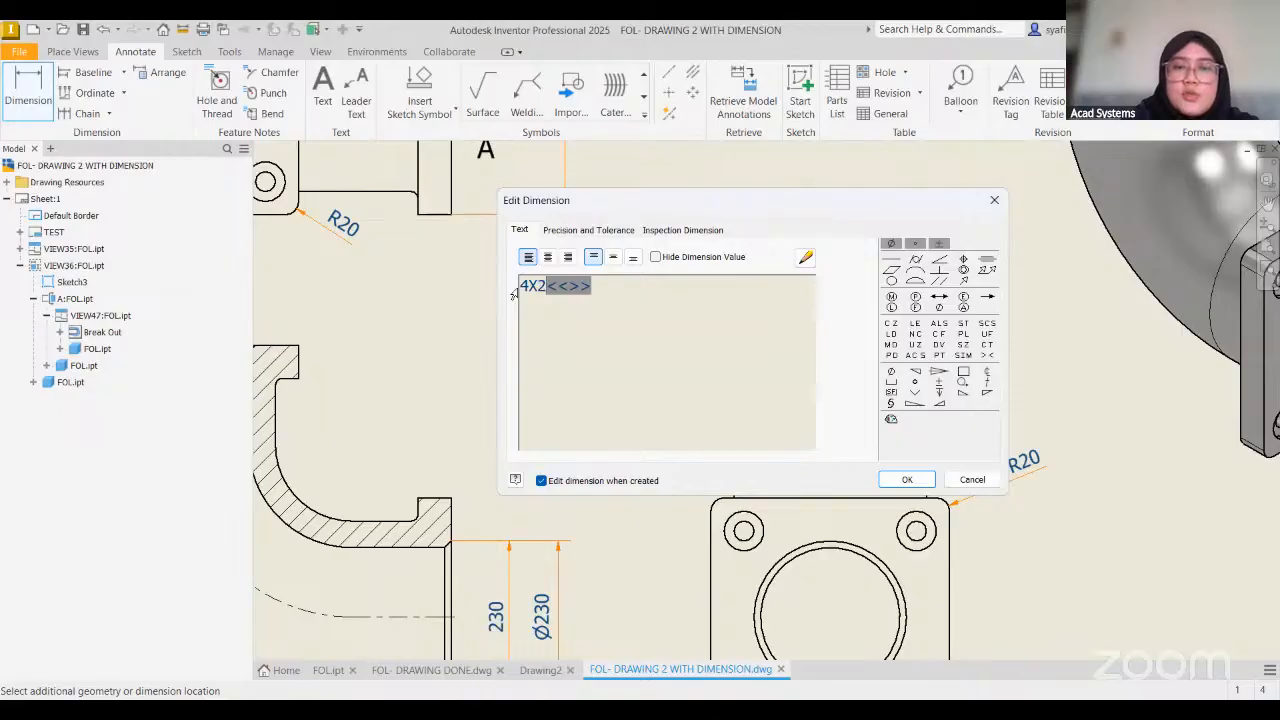
type(" -")
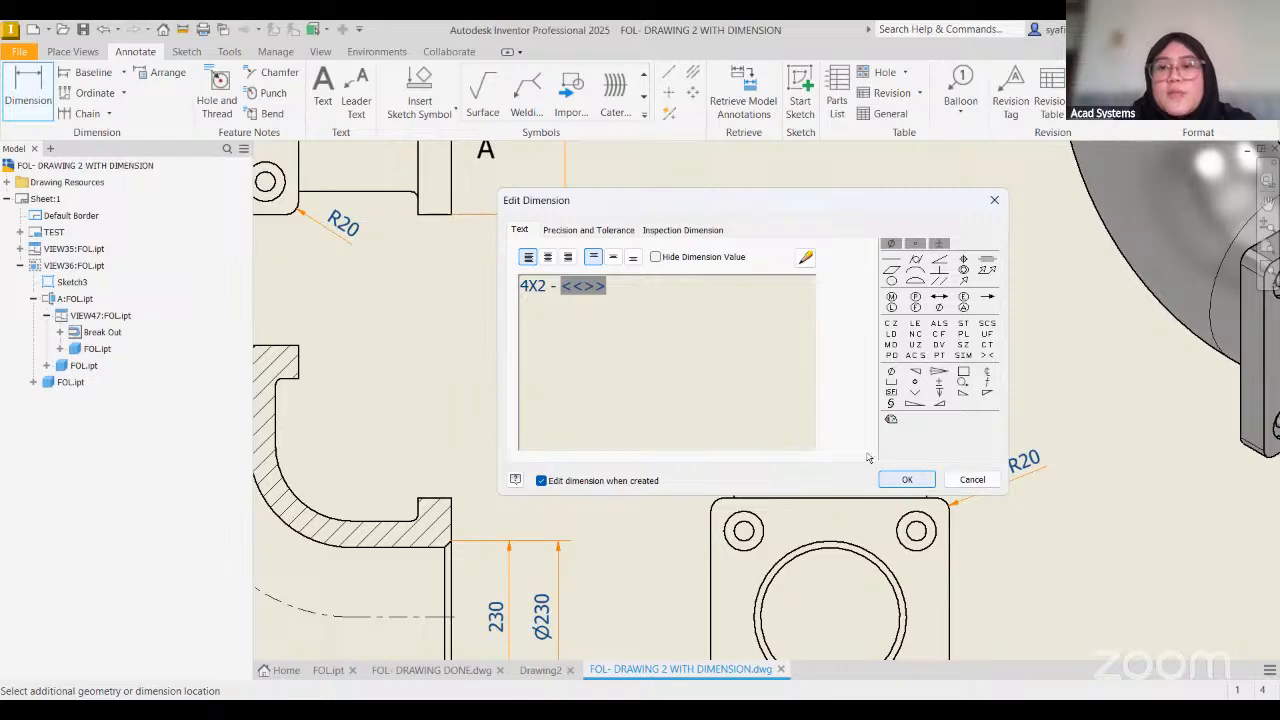
key("Return")
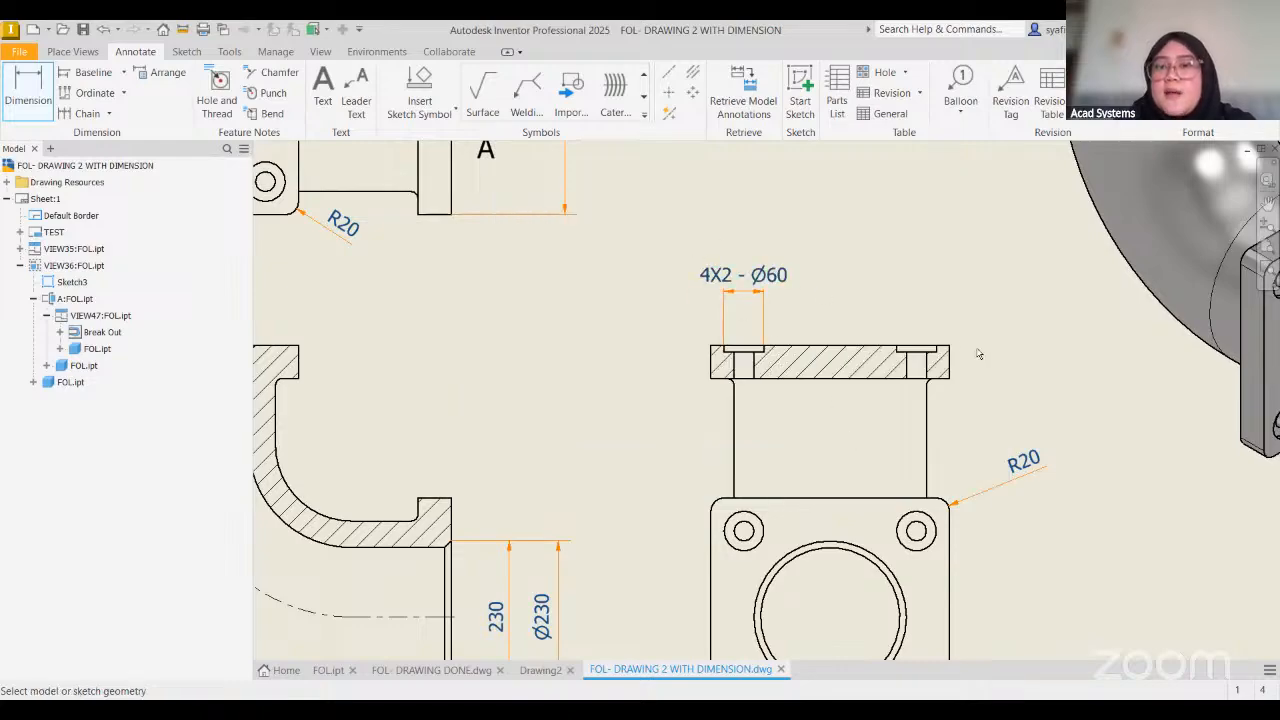
Examine the dimension layout in FOL- DRAWING DONE.dwg and return to the top view in FOL- DRAWING 2 WITH DIMENSION.dwg
scroll(973, 356, "down", 3)
mouse_move(997, 392)
middle_mouse_down()
mouse_move(981, 459)
mouse_move(981, 369)
middle_mouse_up()
scroll(948, 388, "down", 3)
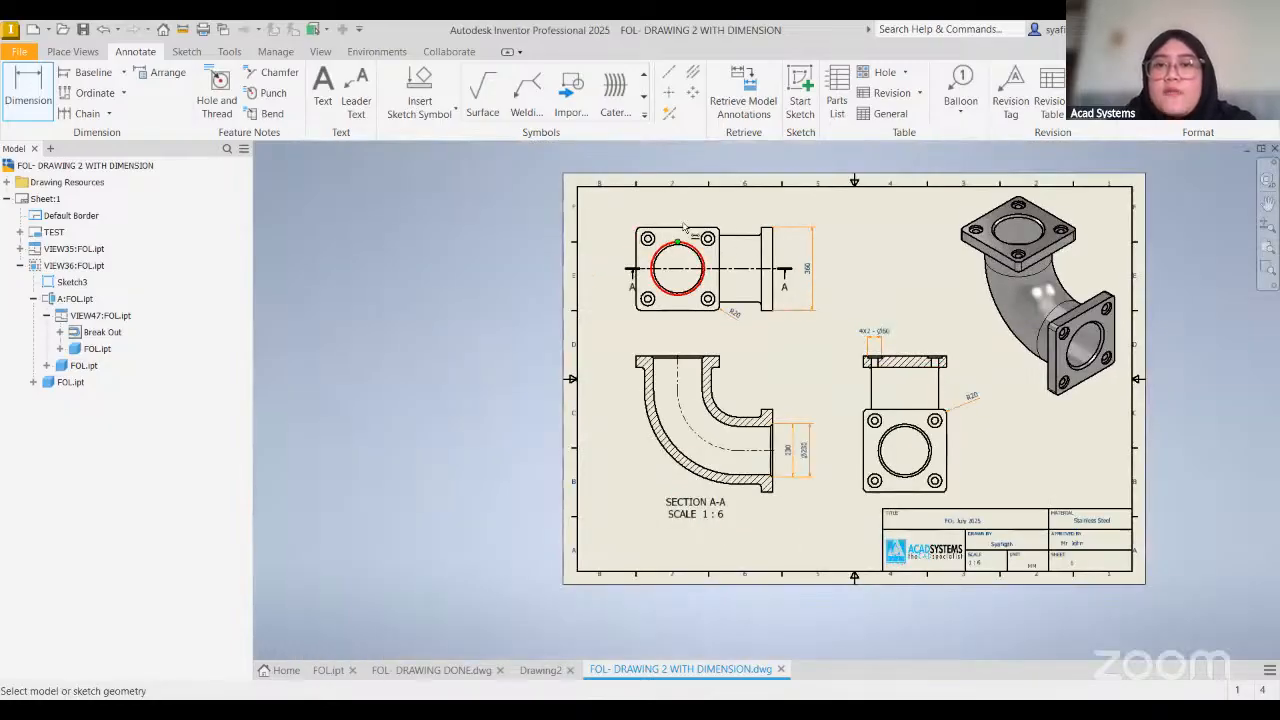
left_click(431, 669)
scroll(572, 396, "down", 3)
middle_click_drag(572, 396, 645, 477)
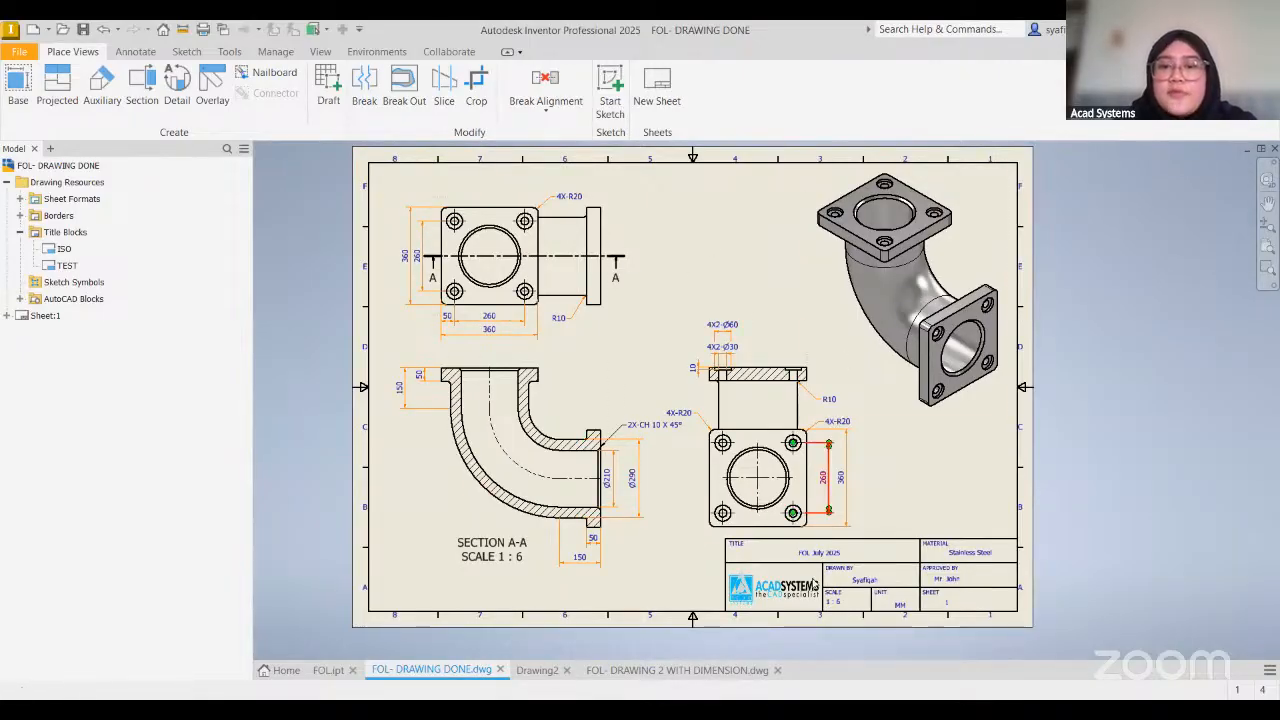
left_click(656, 670)
scroll(690, 302, "up", 3)
scroll(690, 301, "up", 3)
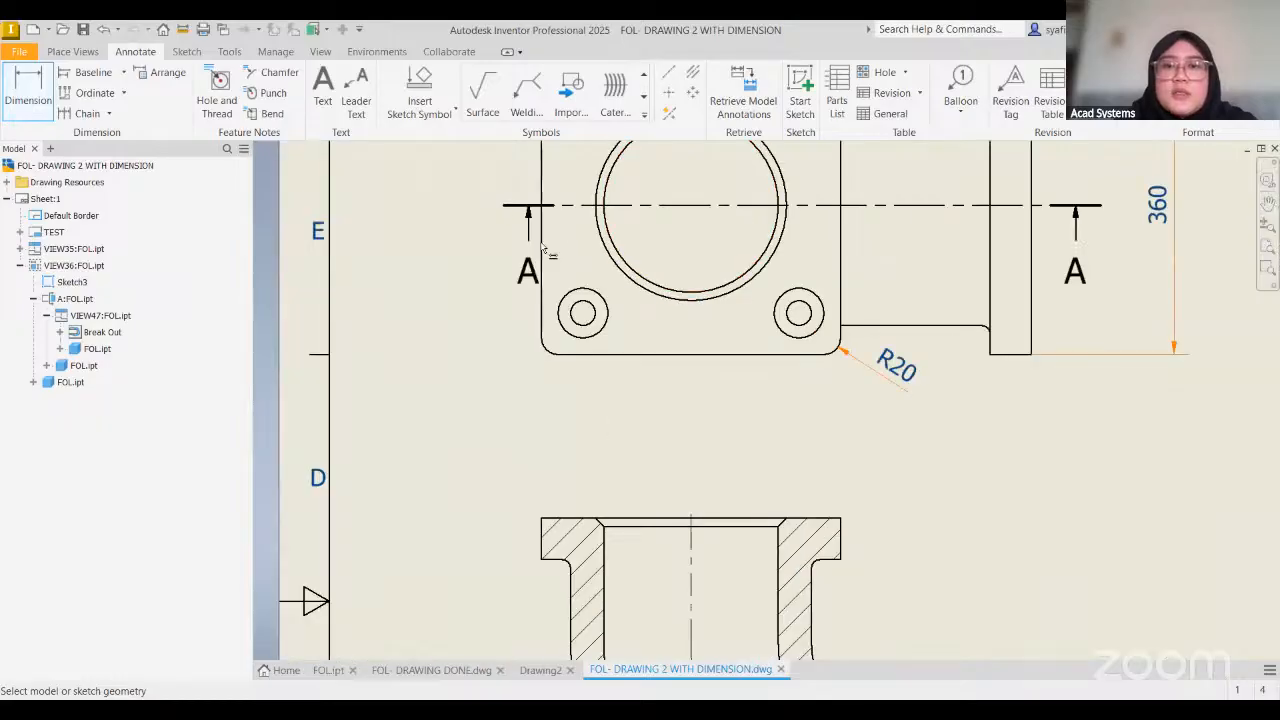
Extend the left end of section line A-A in the top view outward so its arrow clears the flange edge
middle_click_drag(541, 272, 558, 349)
left_click(545, 284)
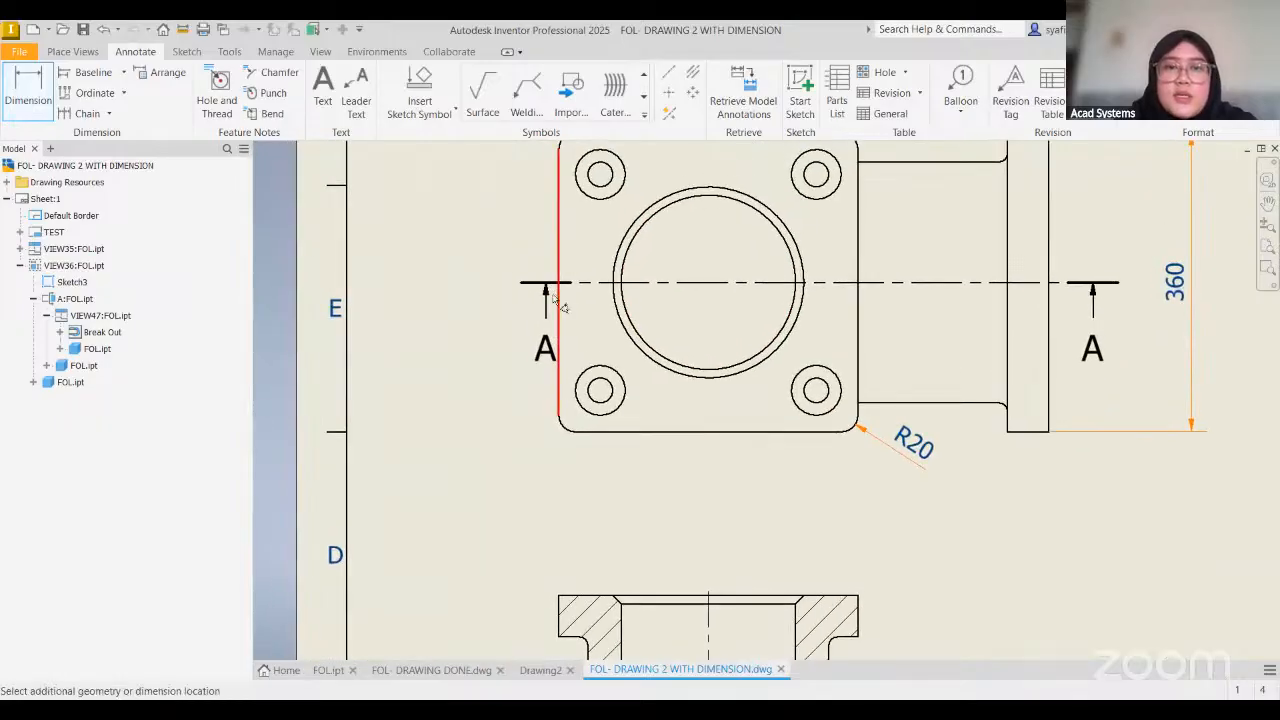
left_click_drag(553, 287, 502, 283)
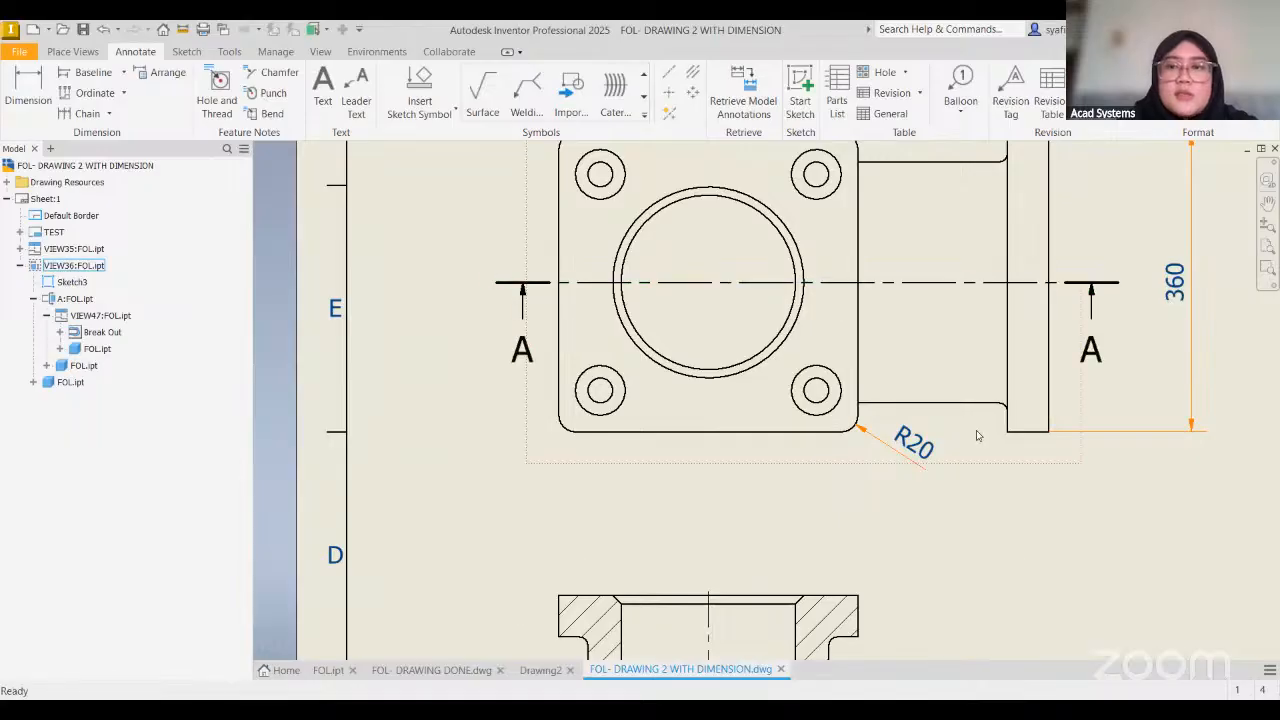
Switch to FOL- DRAWING DONE.dwg and look up the option for exporting the drawing as PDF
scroll(977, 435, "down", 3)
left_click(431, 669)
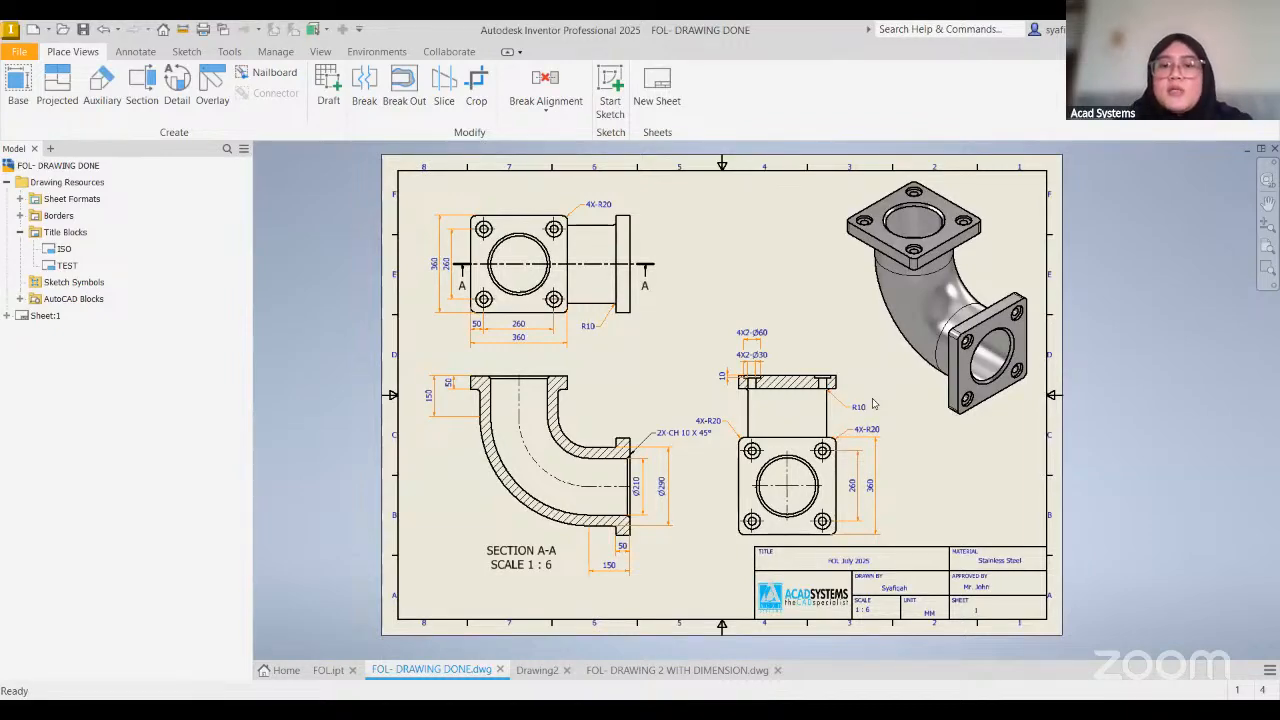
left_click(19, 51)
mouse_move(59, 267)
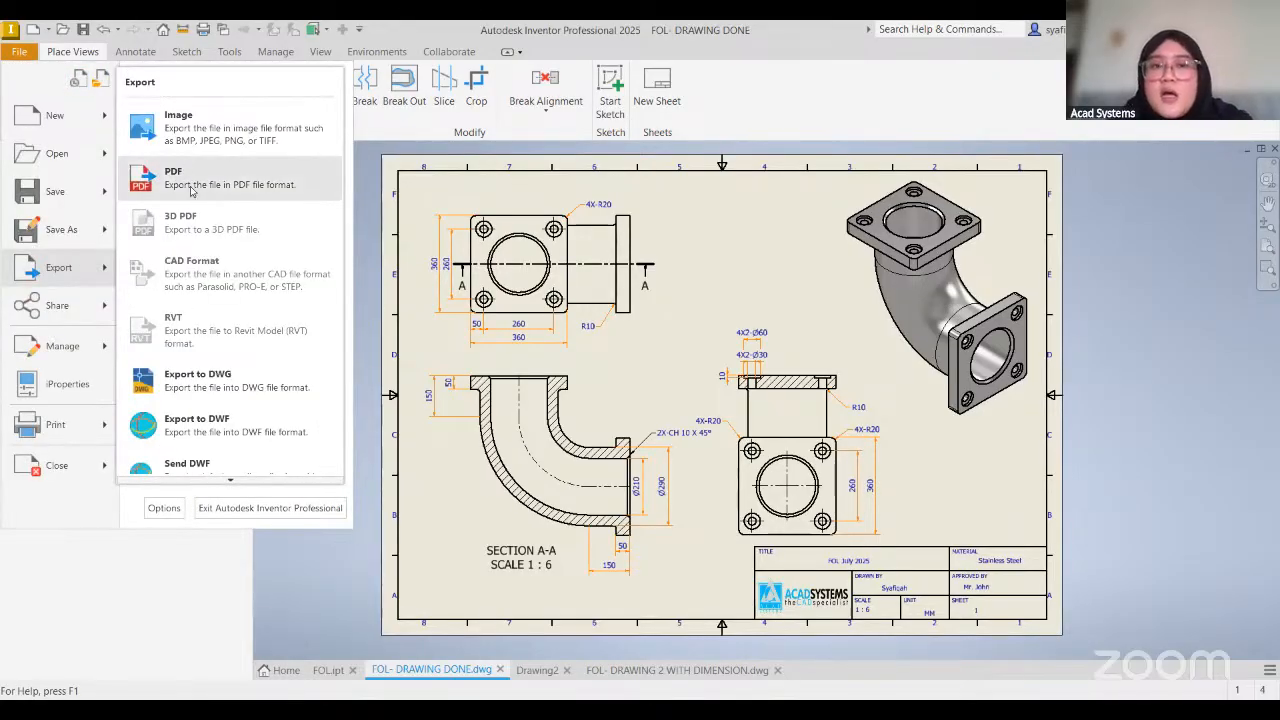
left_click(1150, 346)
Examine the title block of FOL- DRAWING DONE.dwg and the completed sheet layout
middle_click_drag(806, 553, 745, 487)
scroll(866, 526, "up", 3)
middle_click_drag(655, 546, 659, 513)
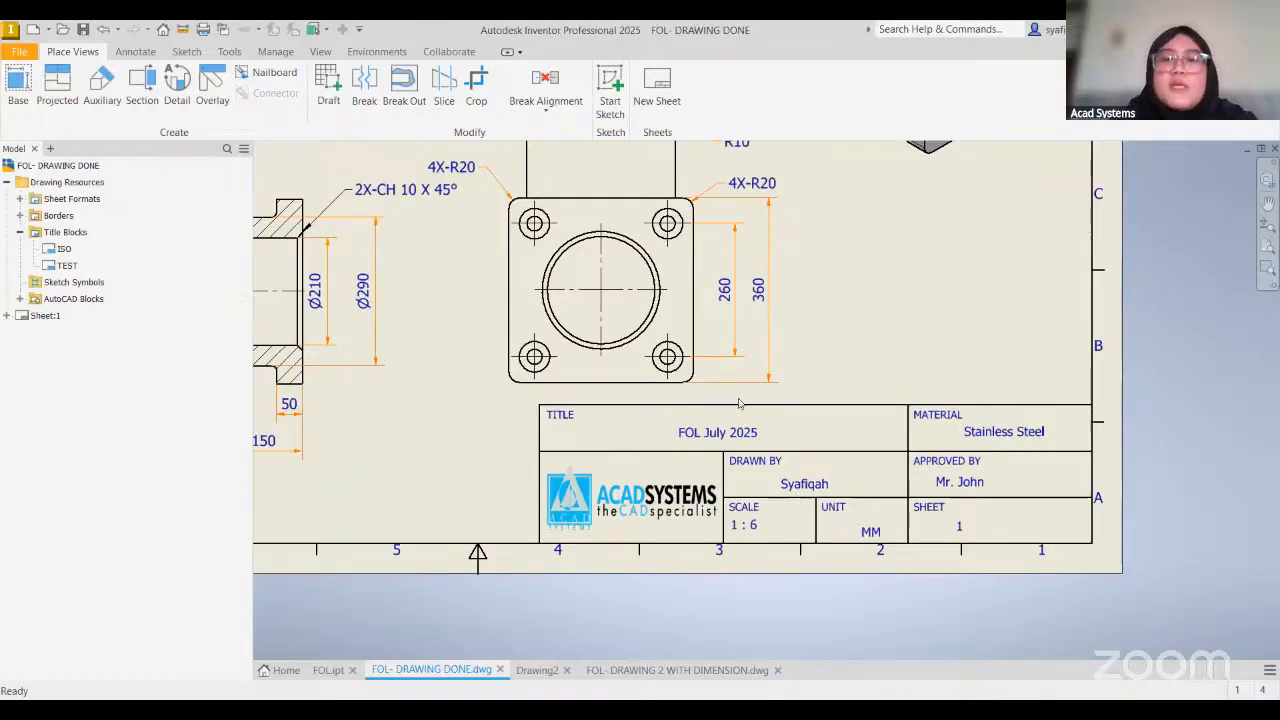
scroll(960, 400, "down", 3)
mouse_move(1000, 404)
middle_mouse_down()
mouse_move(966, 460)
mouse_move(1059, 534)
middle_mouse_up()
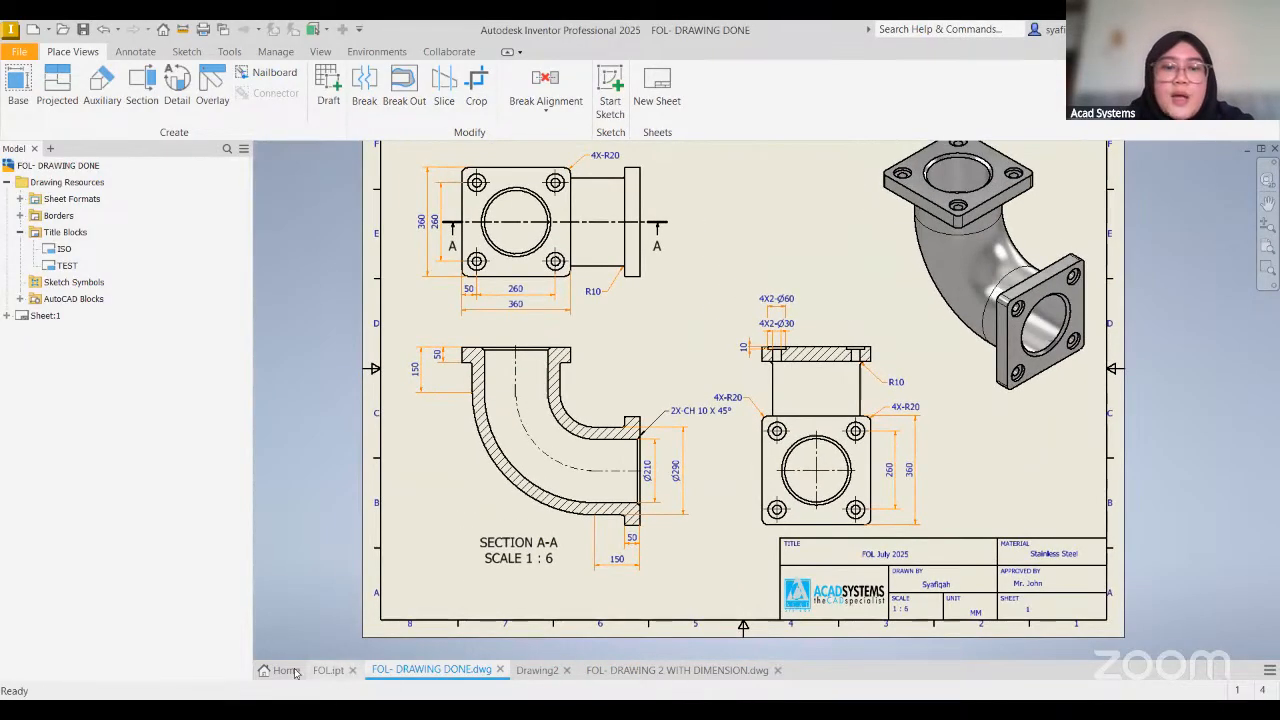
Open the iProperties of FOL.ipt and review its Summary, Project and Status information
left_click(330, 668)
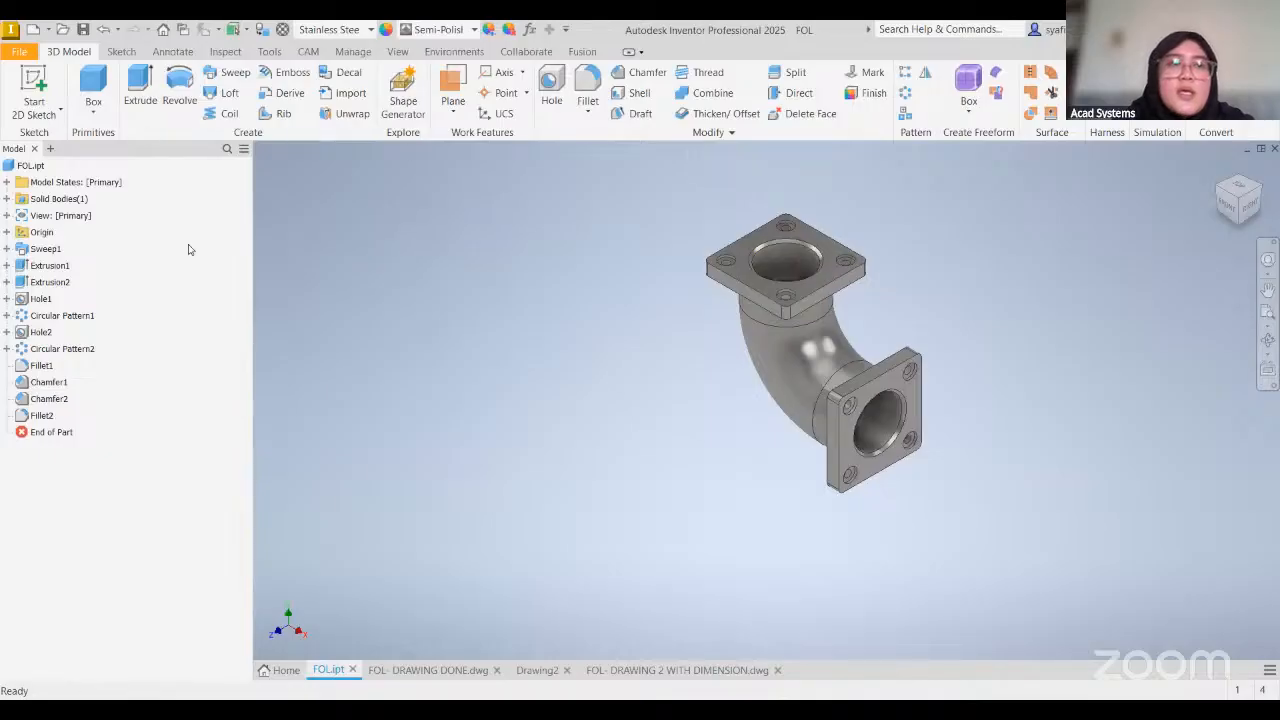
right_click(26, 169)
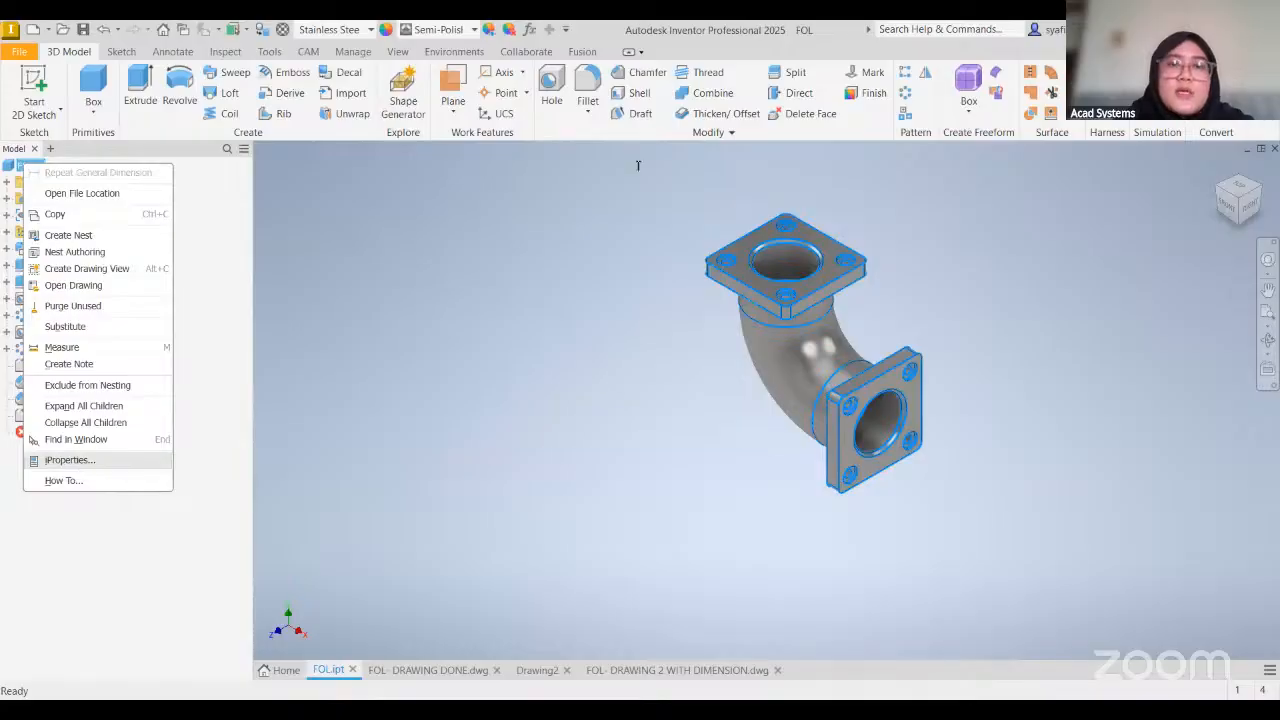
left_click(68, 460)
left_click(497, 136)
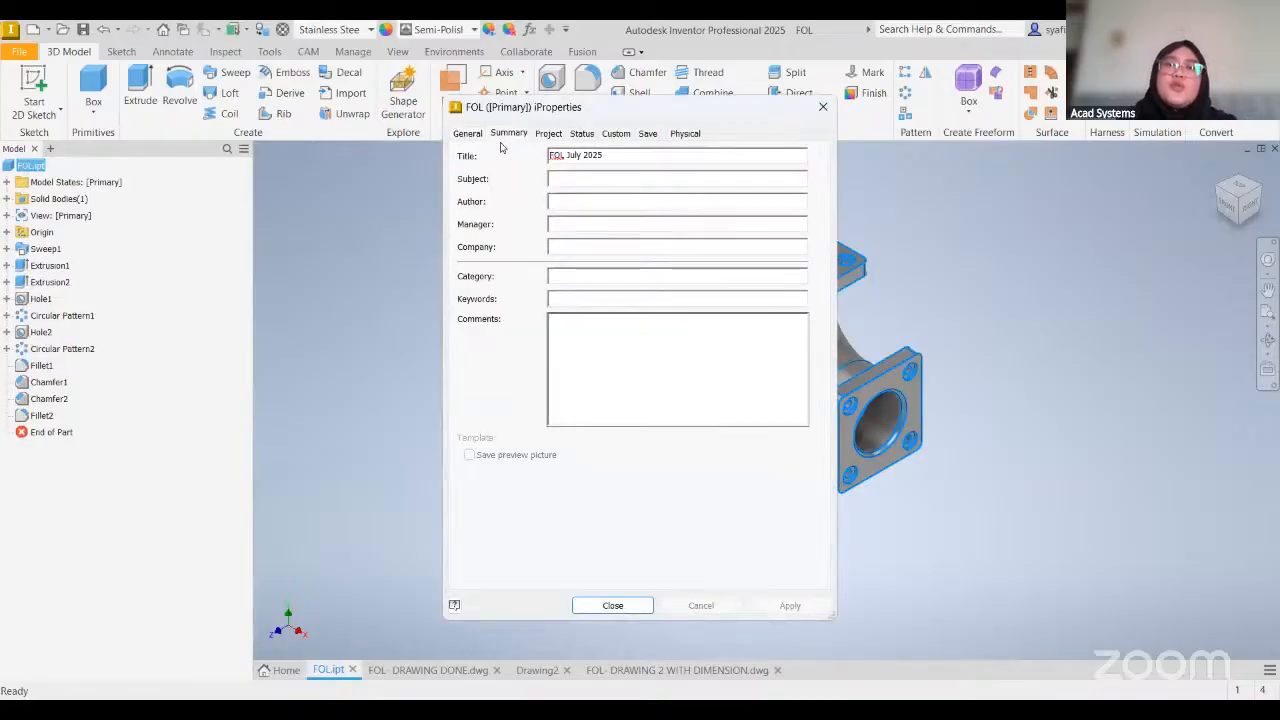
left_click_drag(640, 150, 548, 156)
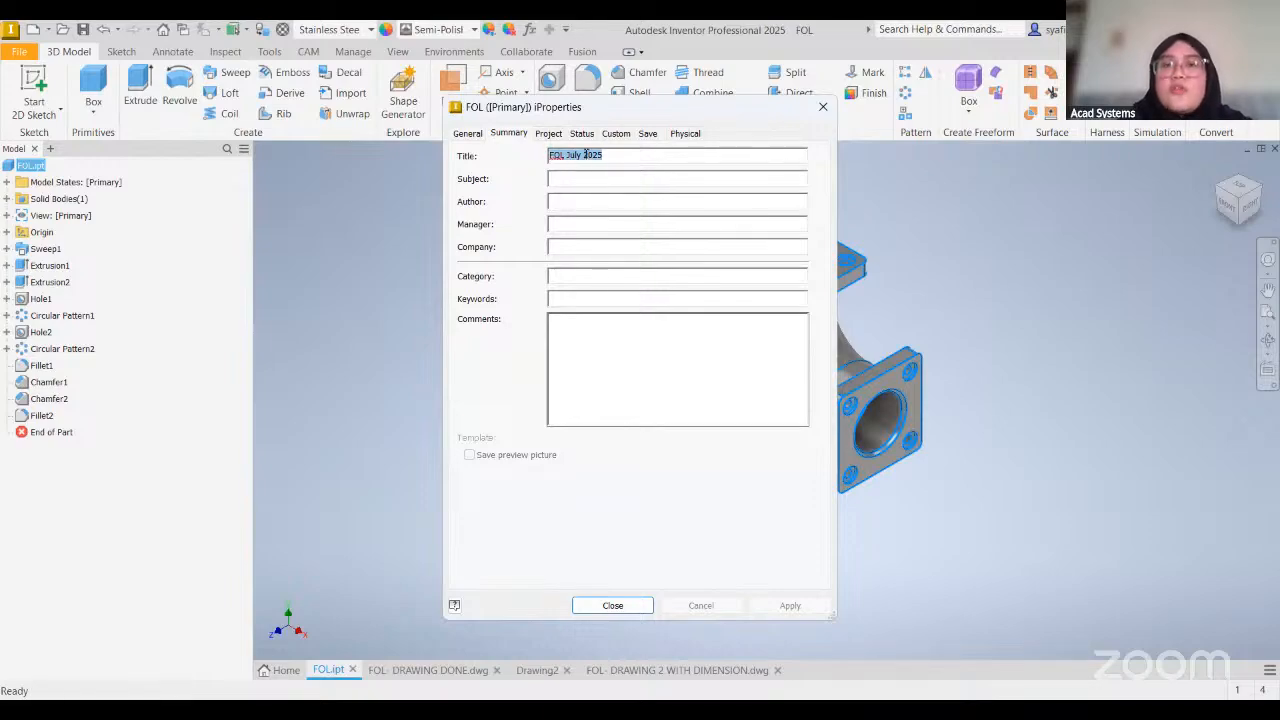
left_click(548, 134)
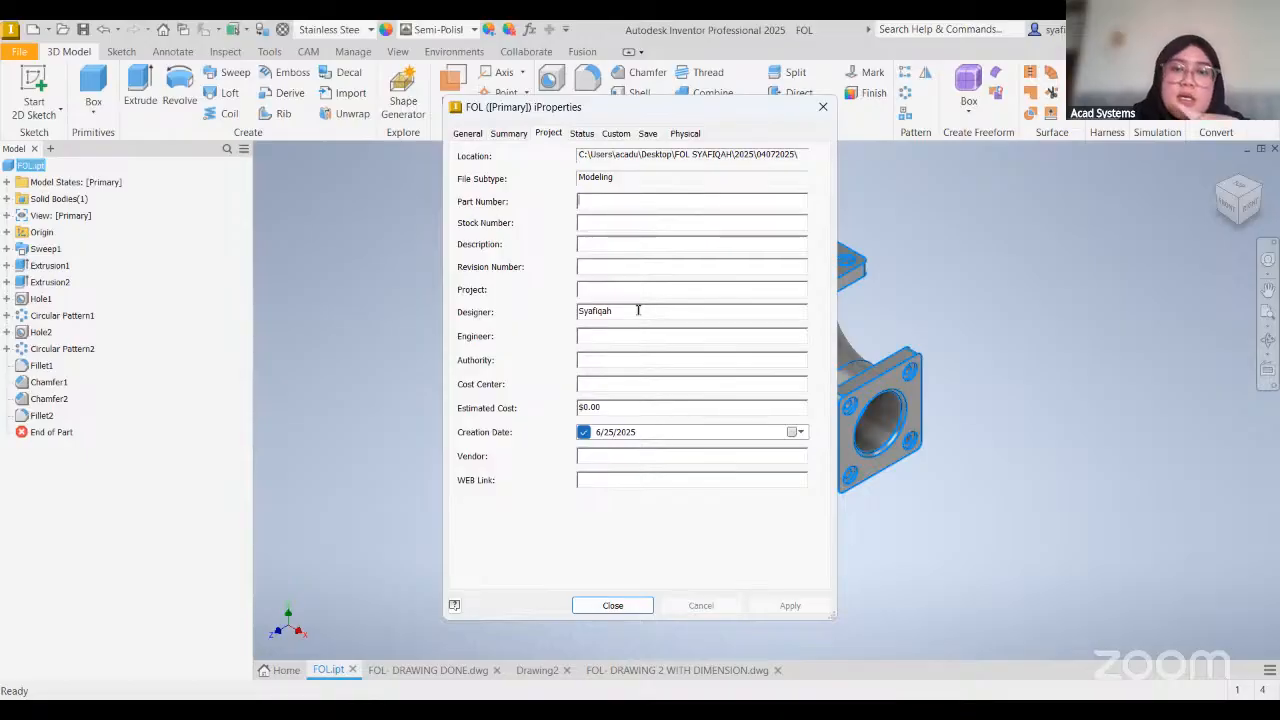
left_click(582, 134)
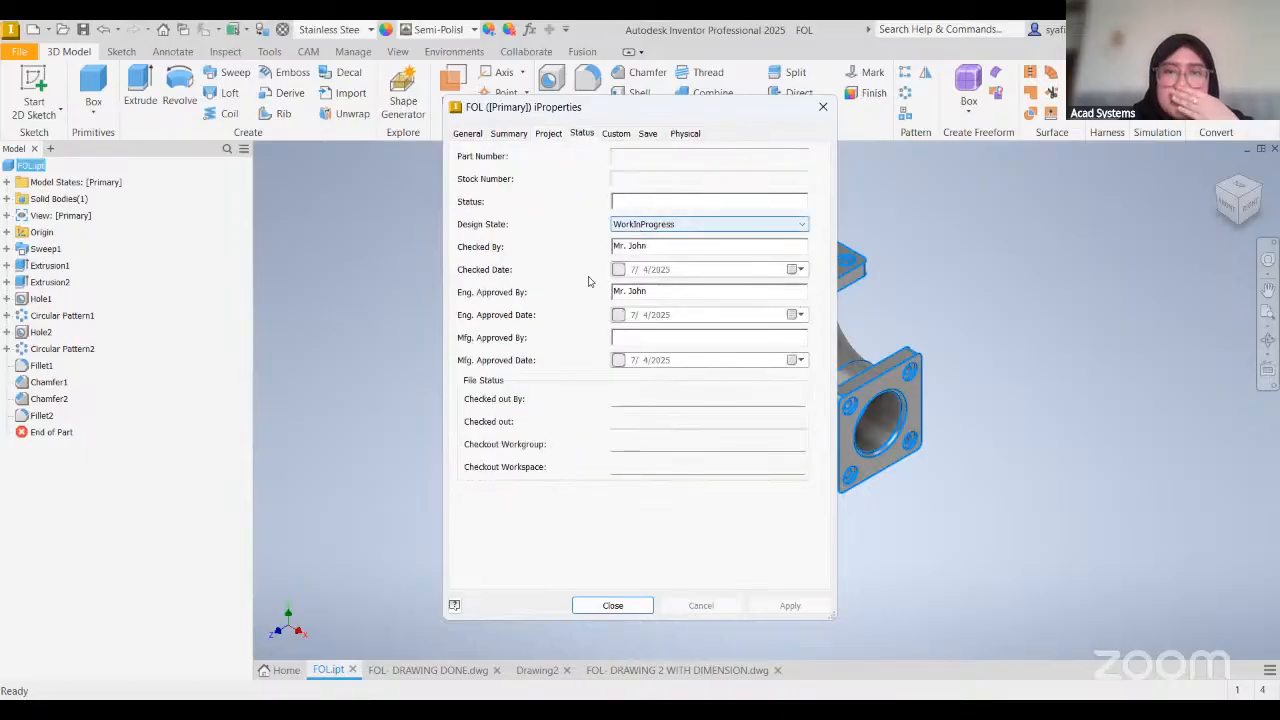
Change the Title in the part's Summary iProperties to "FOL July 2026" and apply it
left_click(480, 134)
left_click(508, 134)
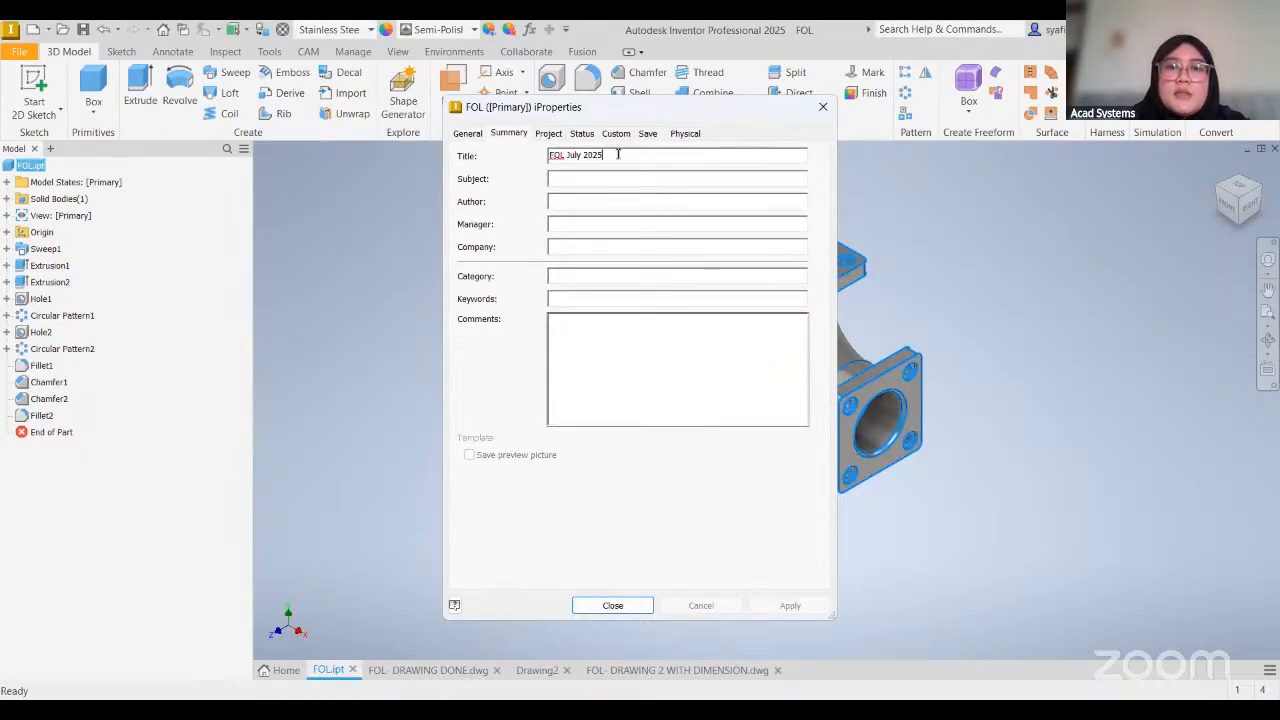
left_click(618, 154)
key("BackSpace")
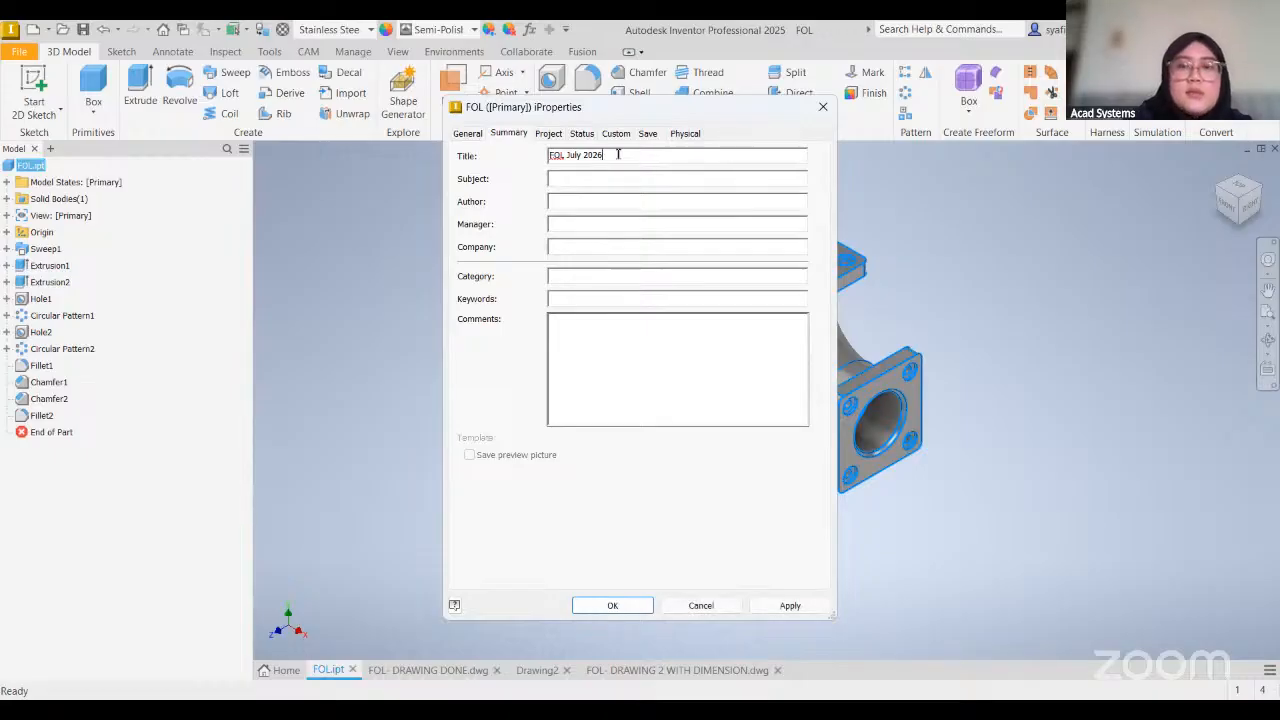
left_click(784, 606)
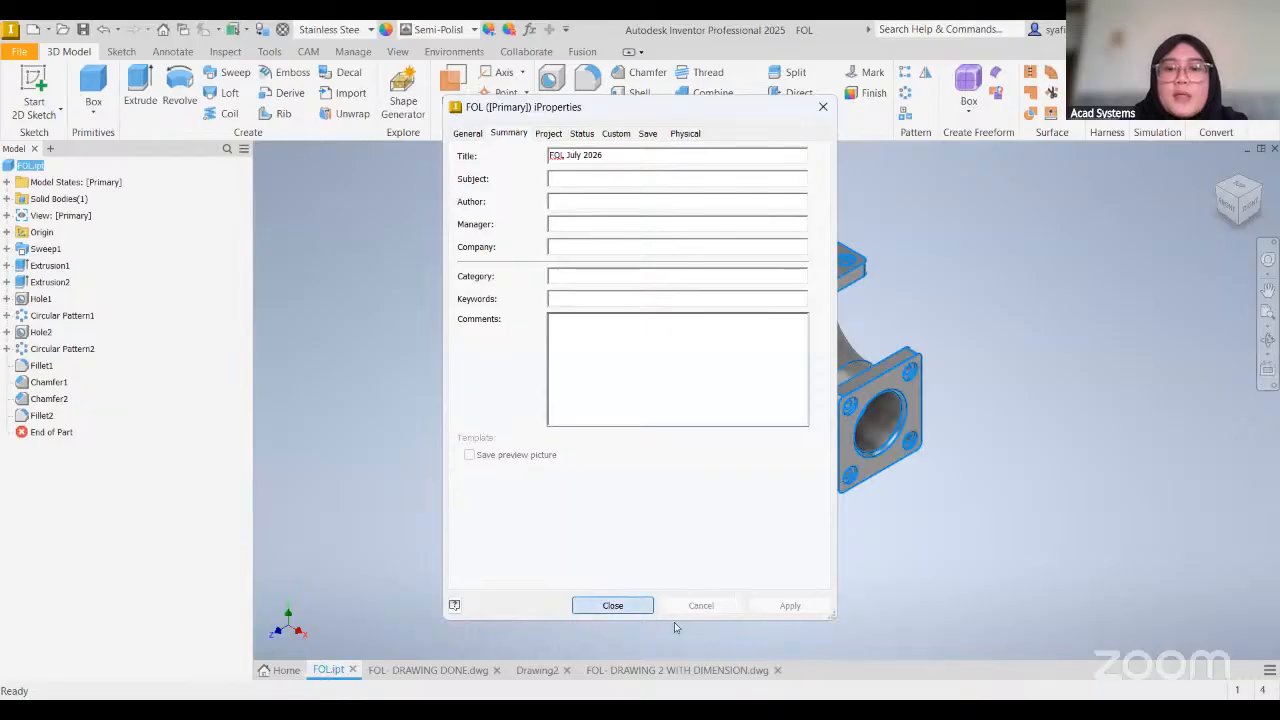
Switch to FOL- DRAWING 2 WITH DIMENSION.dwg and check the title entry in its title block
left_click(697, 672)
middle_click_drag(1169, 486, 700, 250)
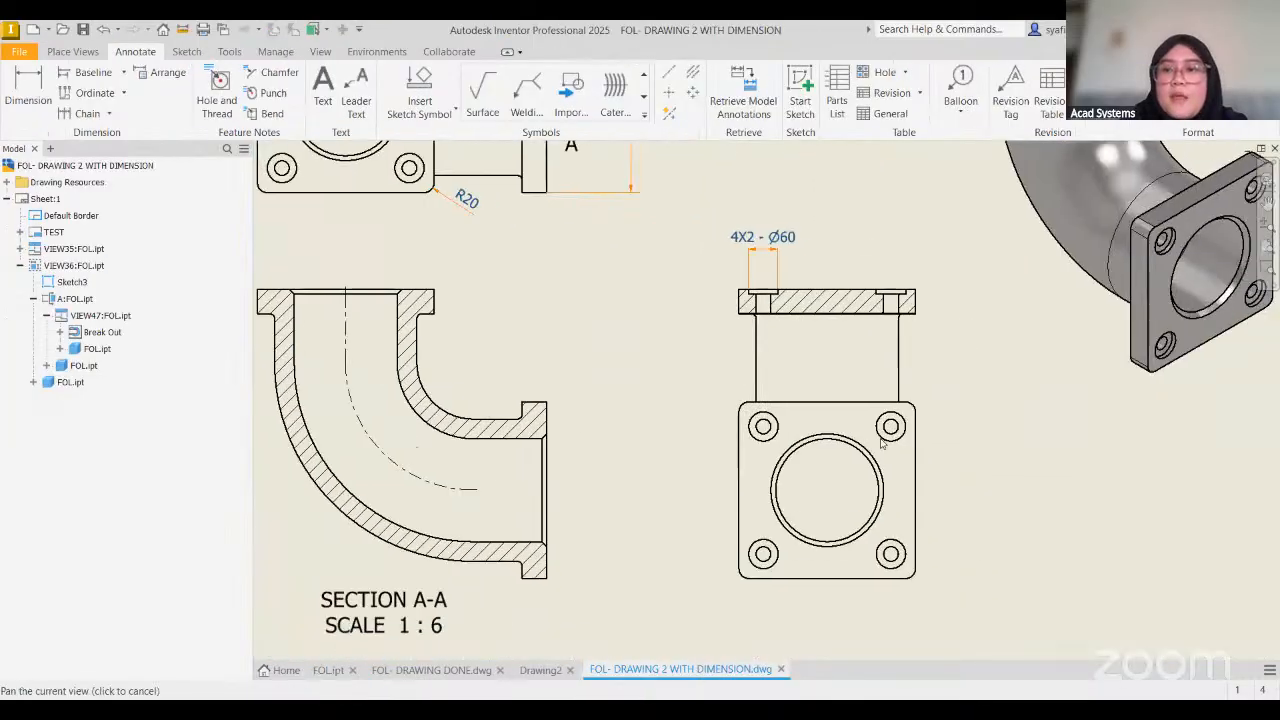
middle_click_drag(994, 573, 803, 435)
scroll(803, 435, "down", 5)
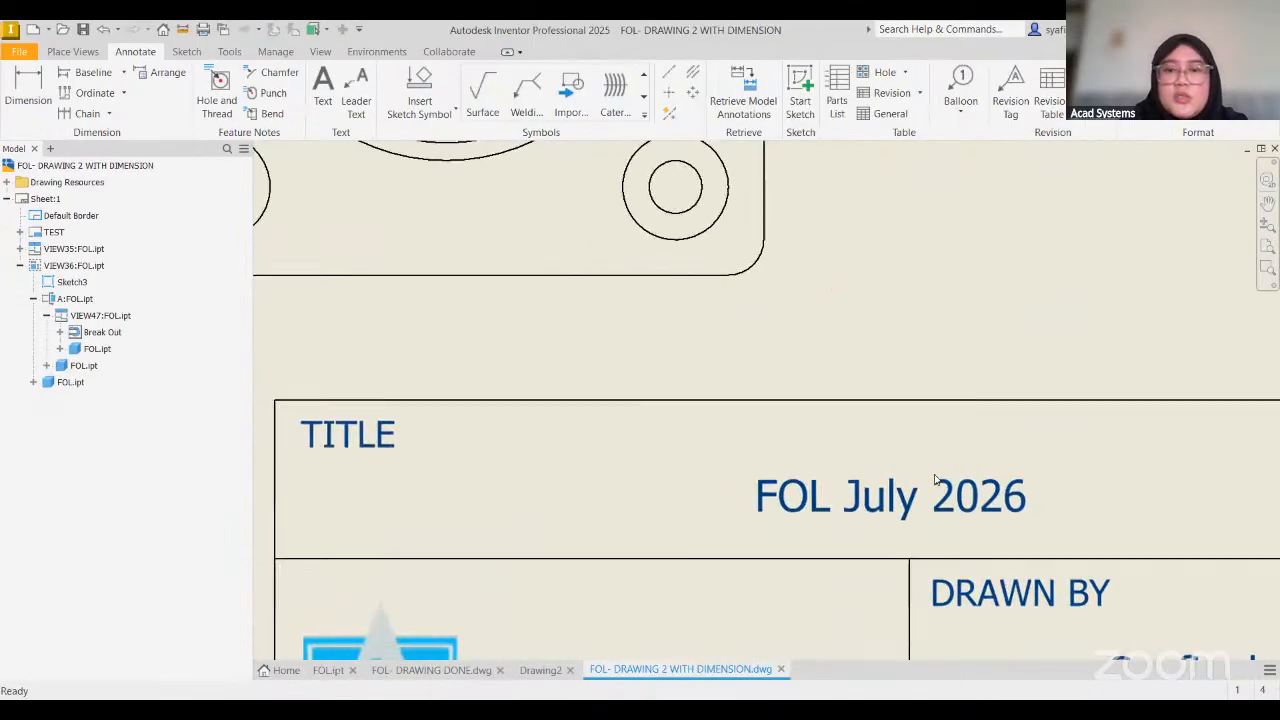
scroll(997, 507, "up", 2)
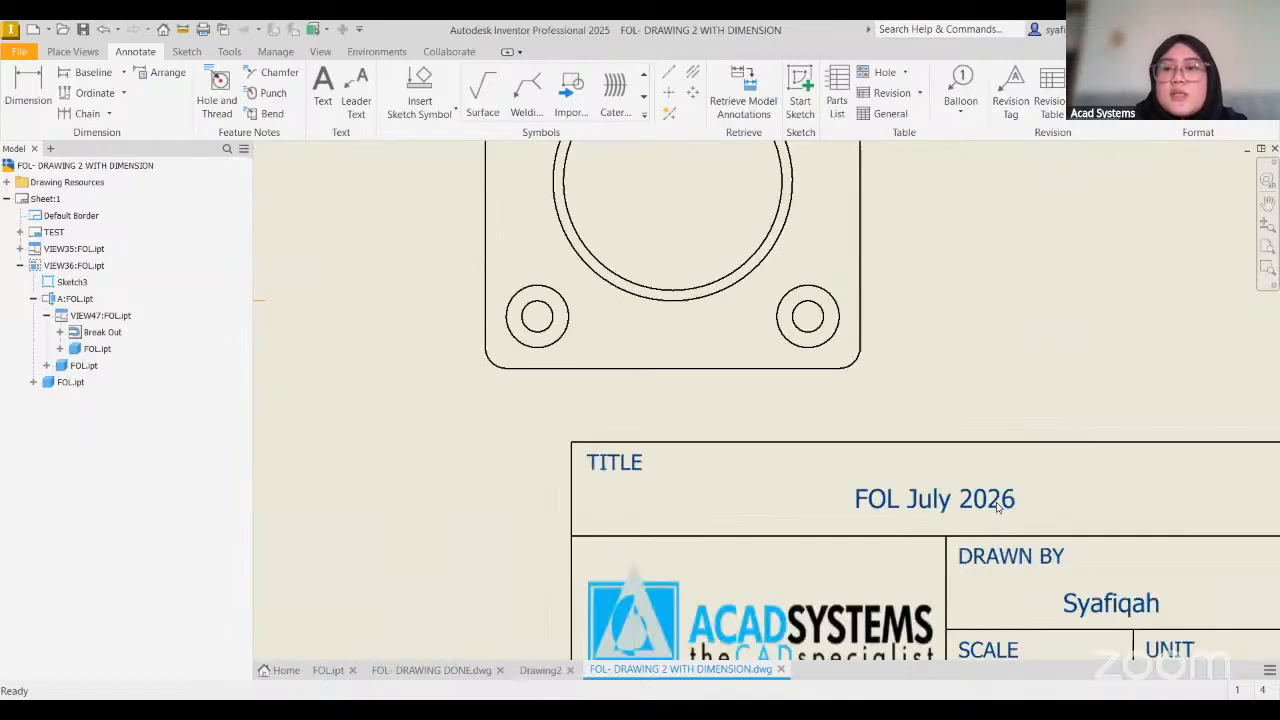
scroll(981, 437, "up", 2)
middle_click_drag(934, 400, 955, 469)
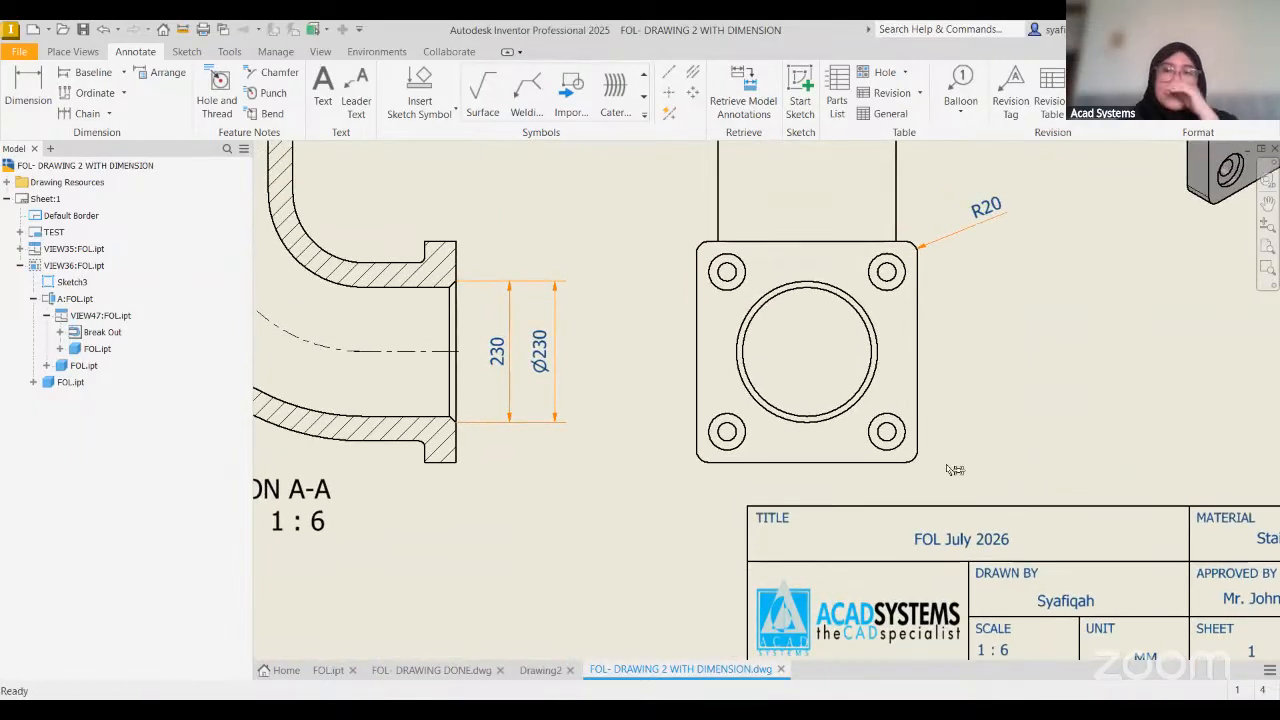
scroll(948, 469, "up", 3)
middle_click_drag(896, 396, 893, 443)
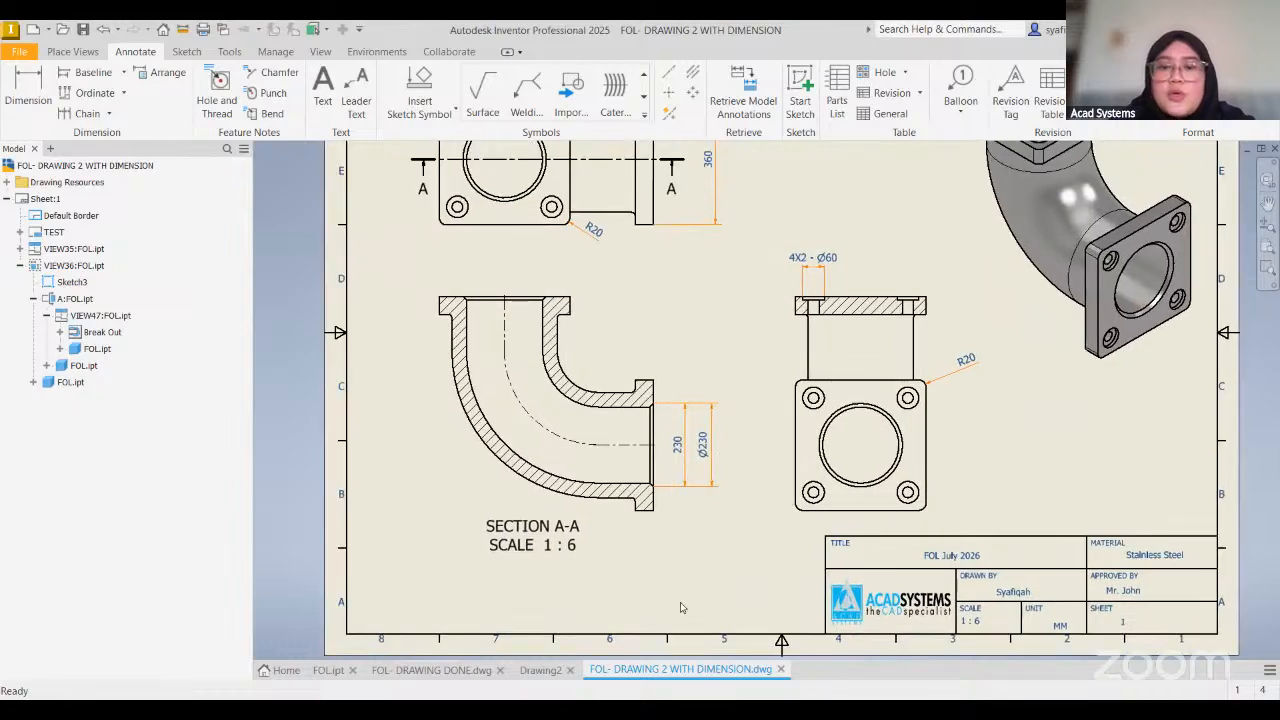
Return to FOL- DRAWING DONE.dwg and check its title block and dimensioned views
left_click(447, 671)
scroll(1036, 410, "down", 2)
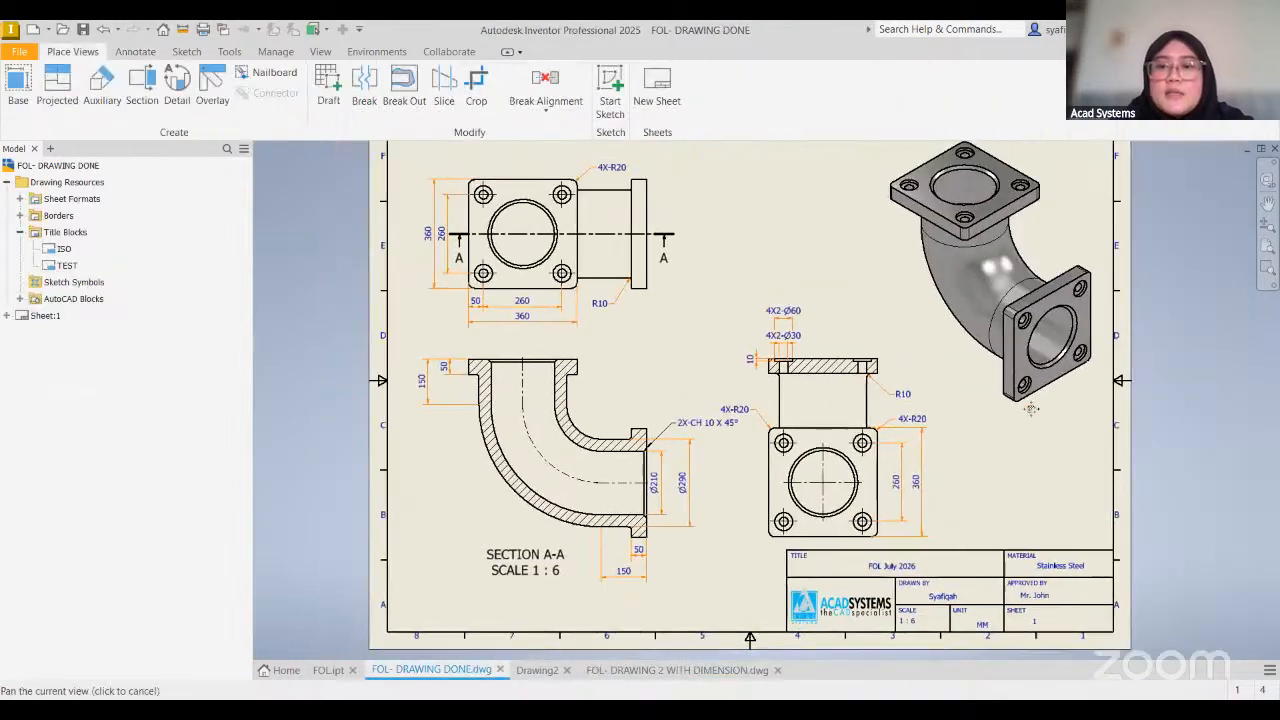
scroll(790, 461, "down", 3)
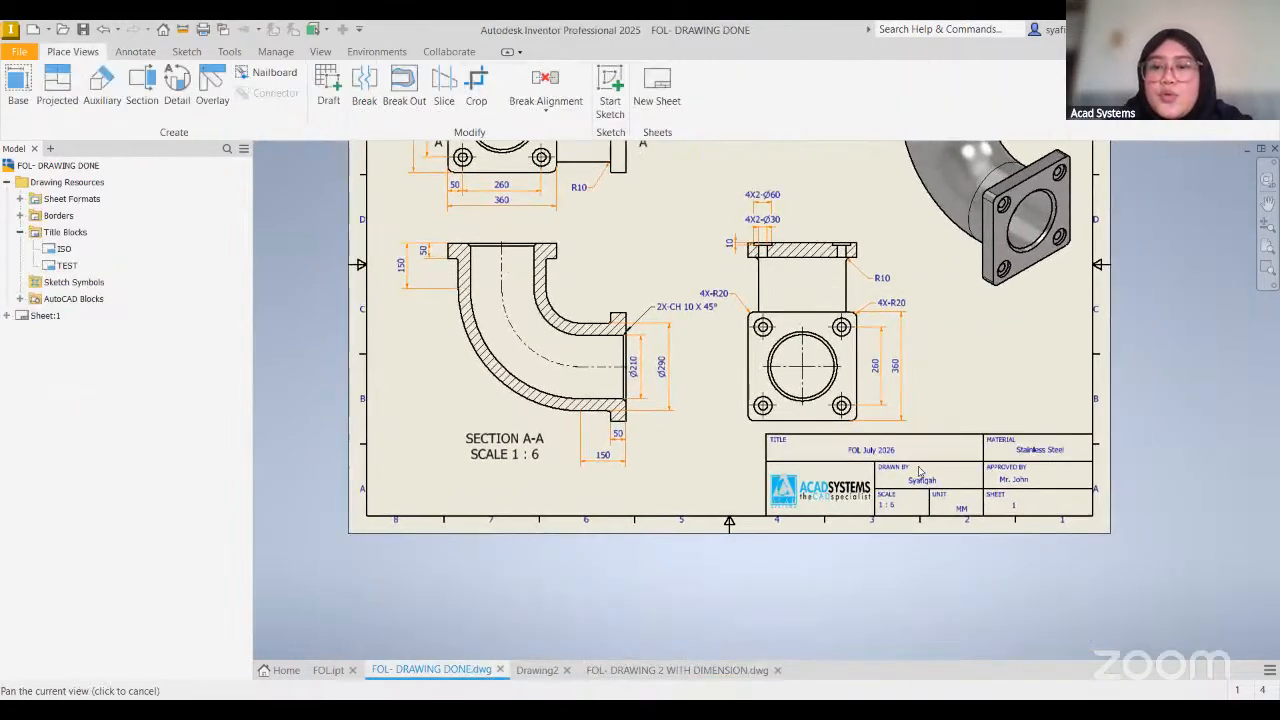
scroll(1090, 447, "up", 4)
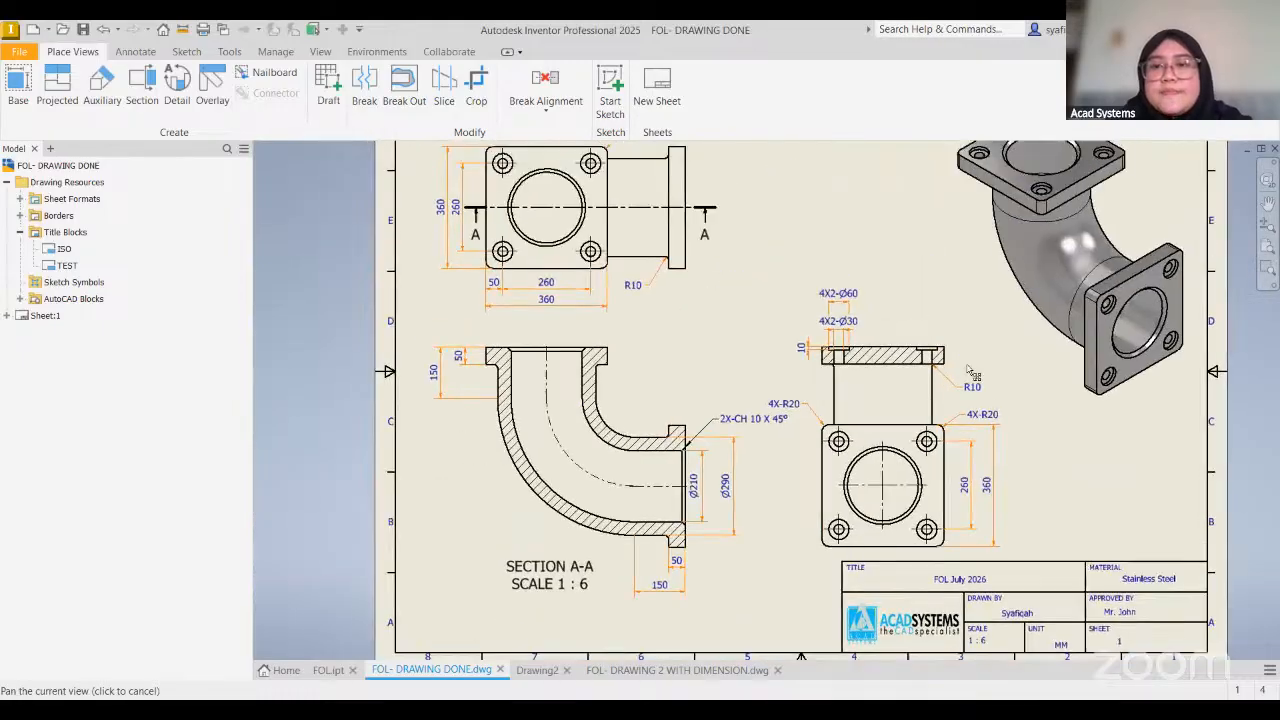
middle_click_drag(960, 340, 970, 372)
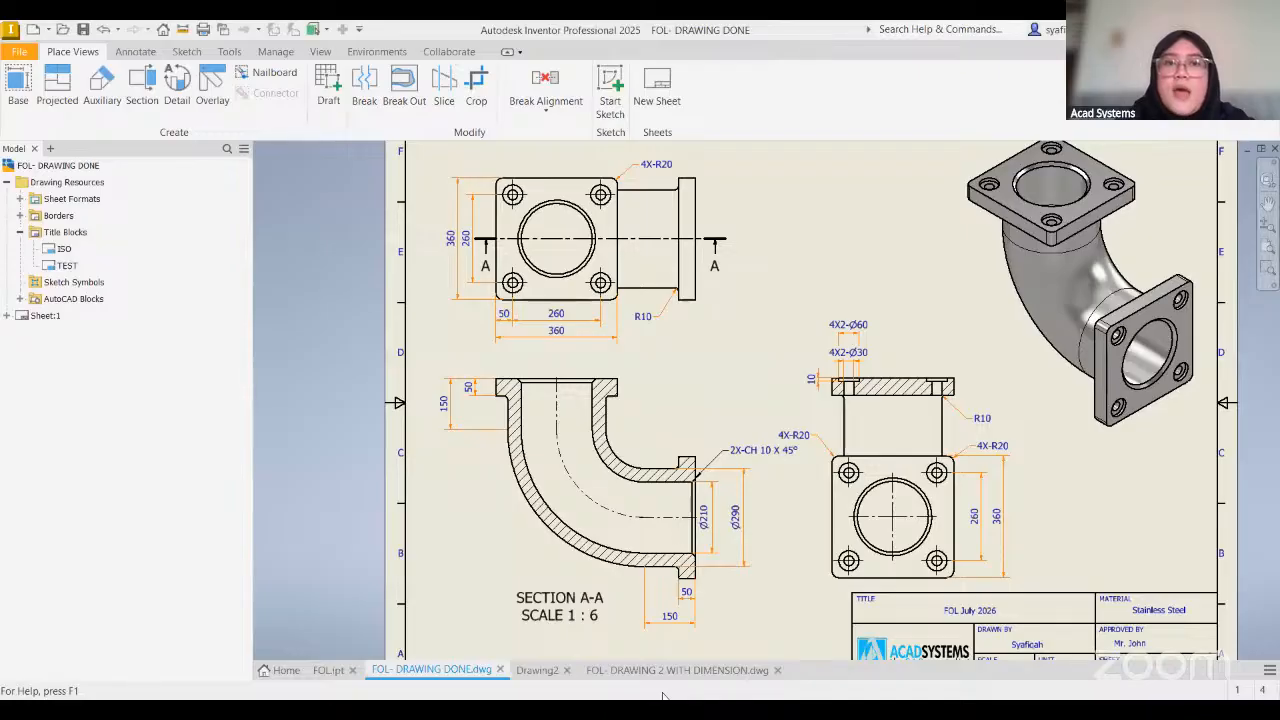
Switch to Chrome, open the Acad Systems Helpdesk page on acadsystems.com and start a new ticket as guest
type("ACAD")
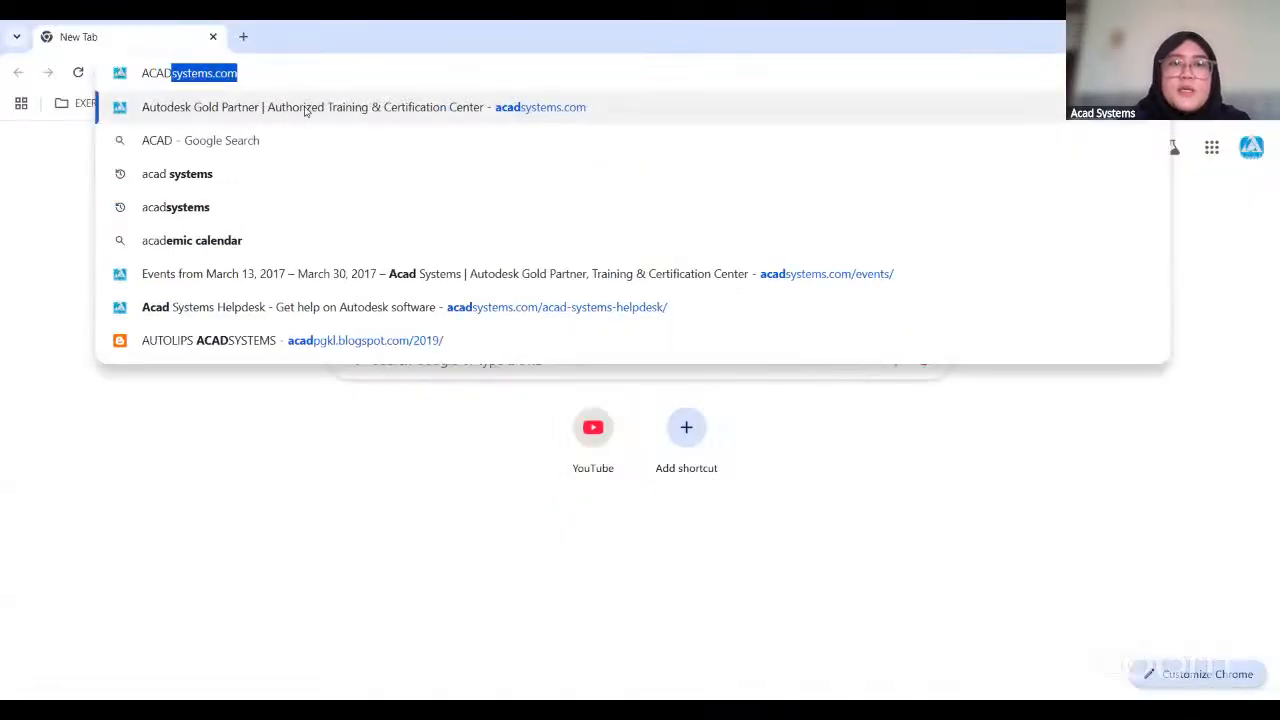
key("Return")
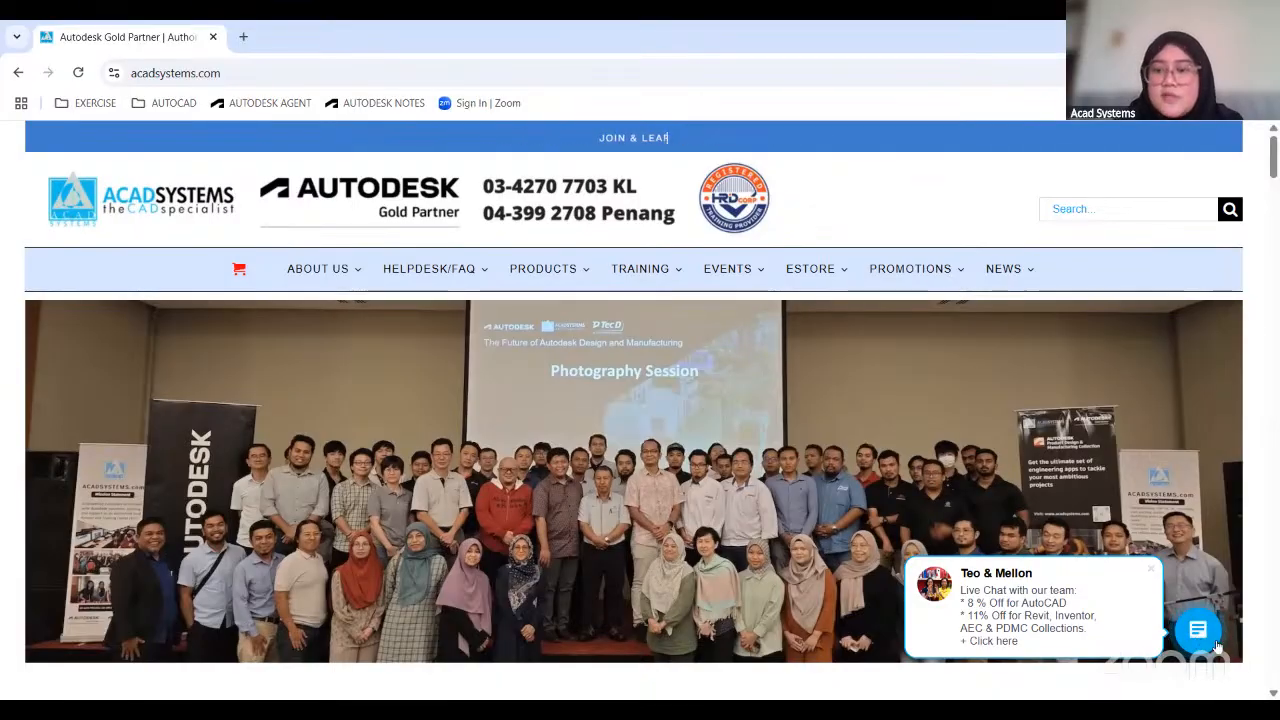
mouse_move(419, 276)
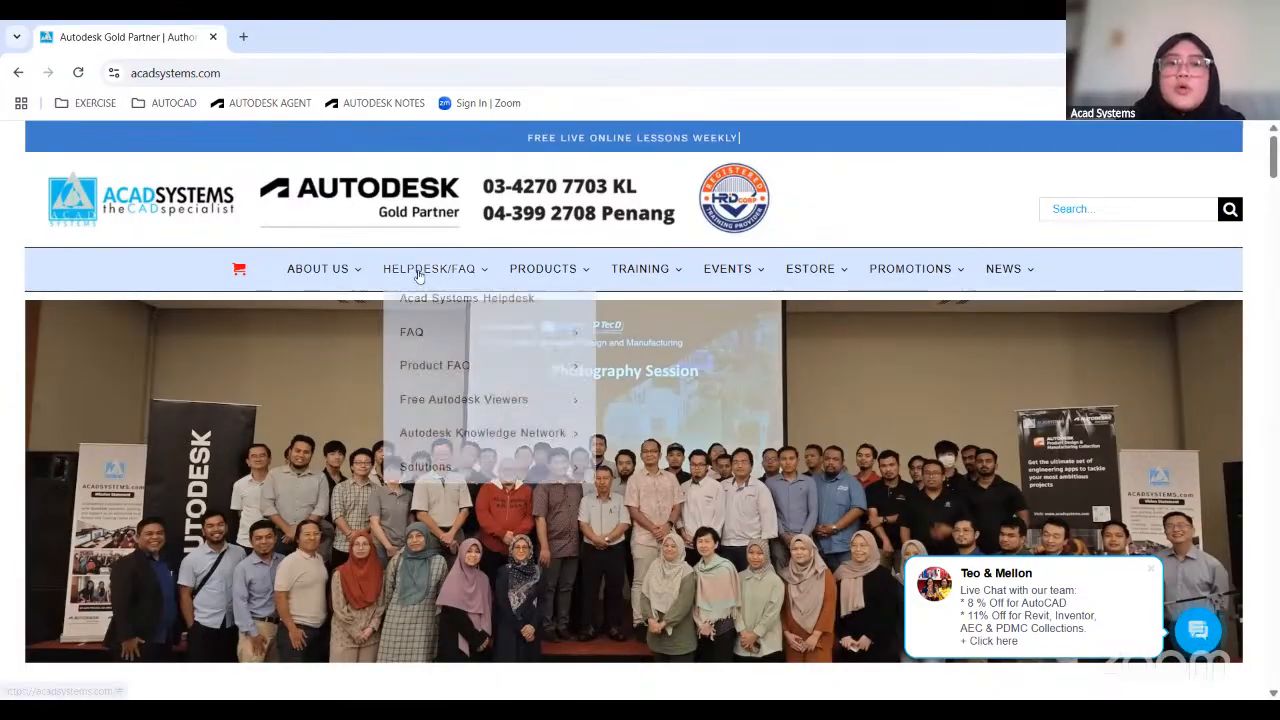
left_click(459, 299)
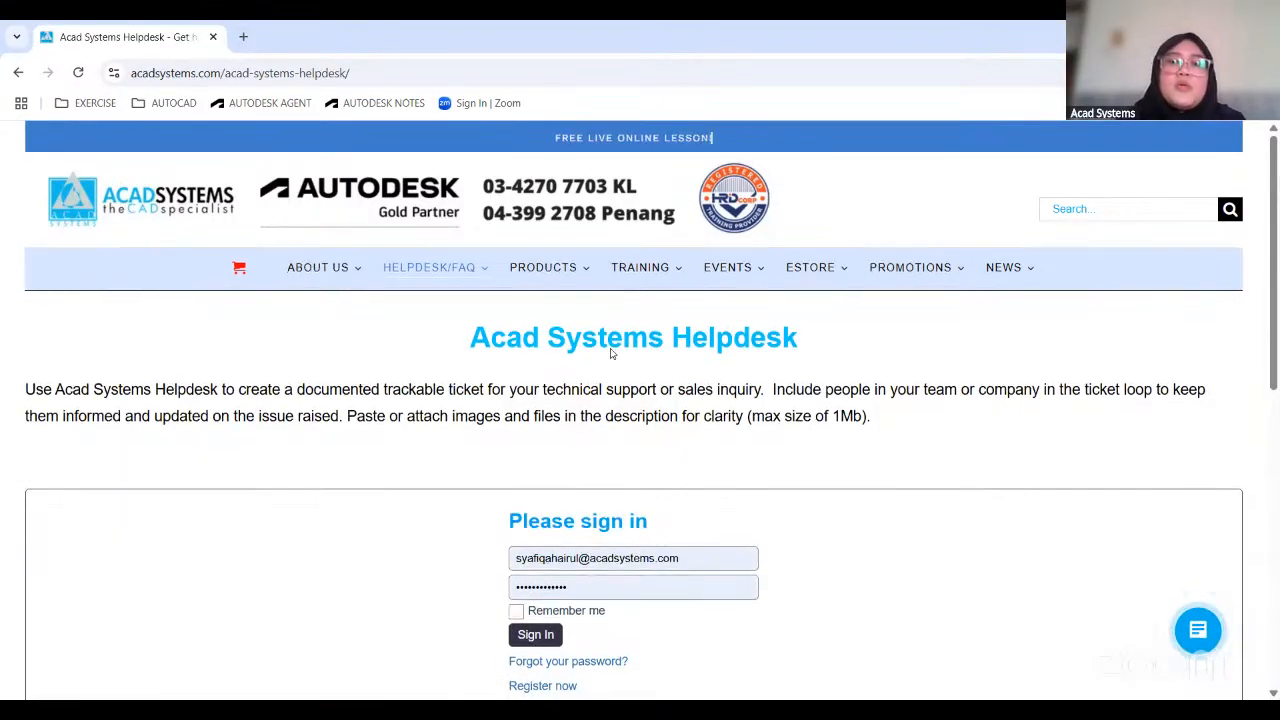
scroll(608, 606, "down", 2)
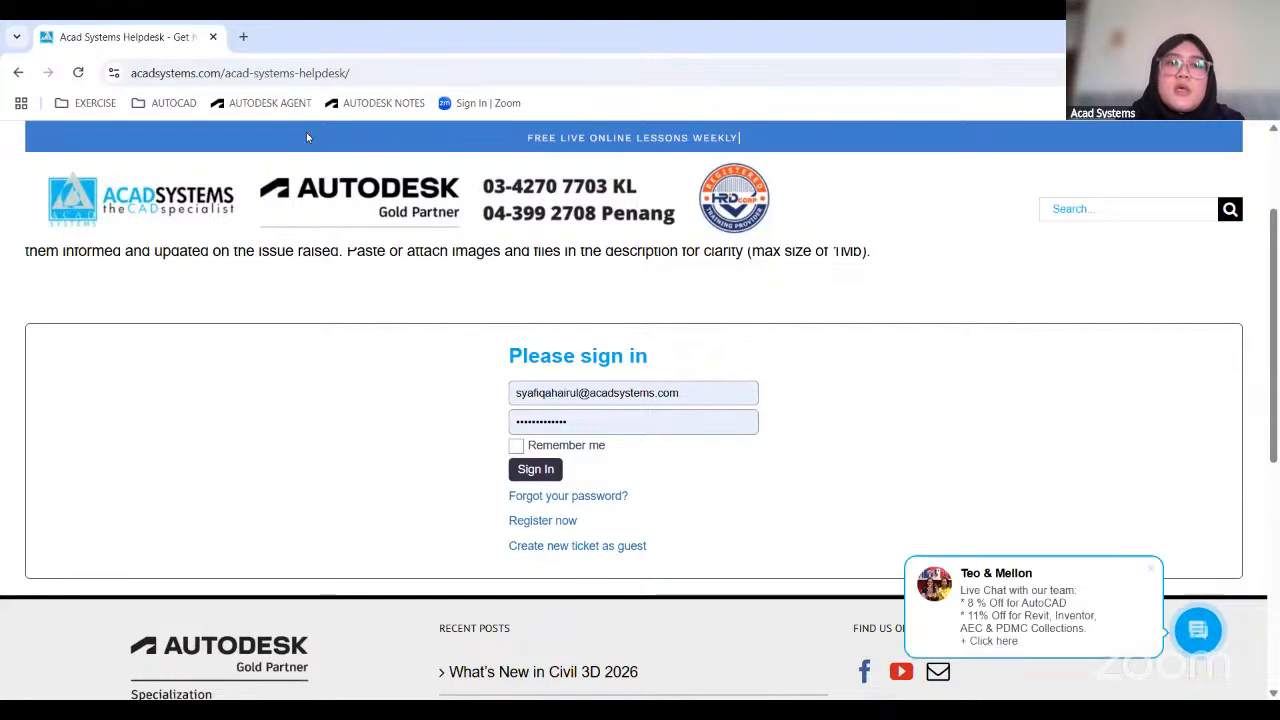
left_click(577, 545)
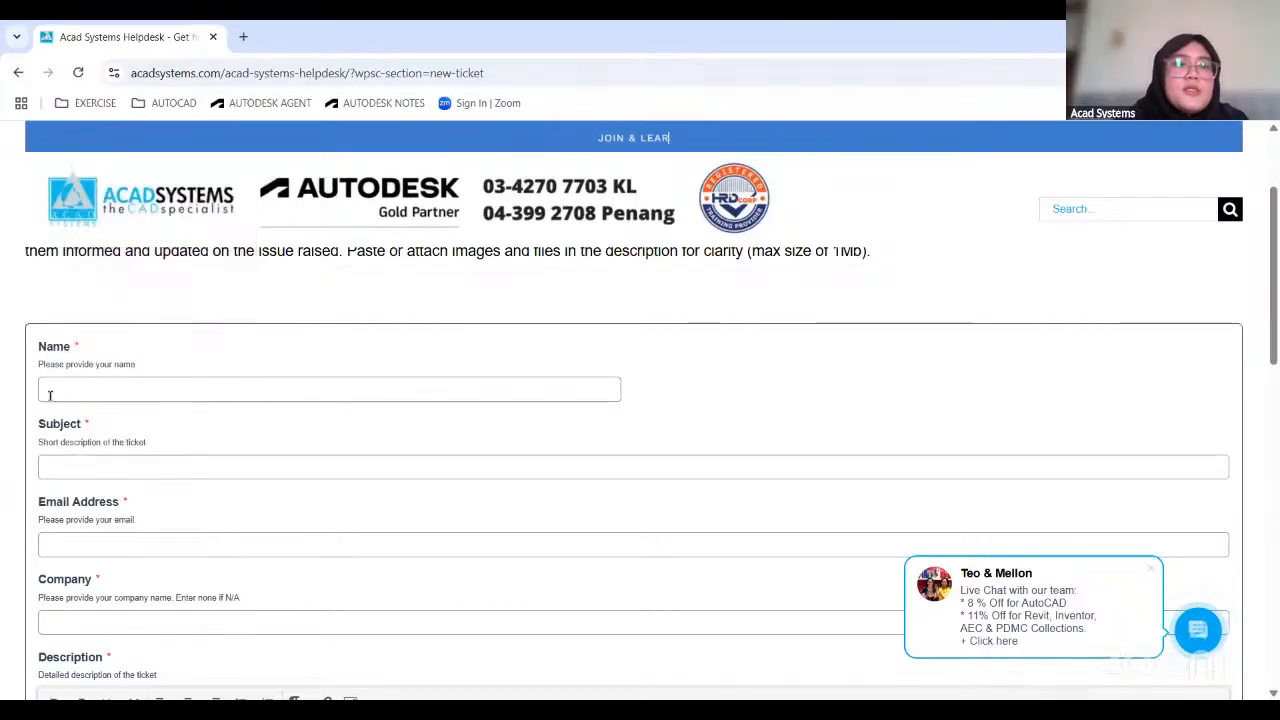
Review the ticket form's Name, Subject, Email Address, Company, Description and Attach Files fields
scroll(112, 383, "down", 1)
scroll(180, 395, "down", 2)
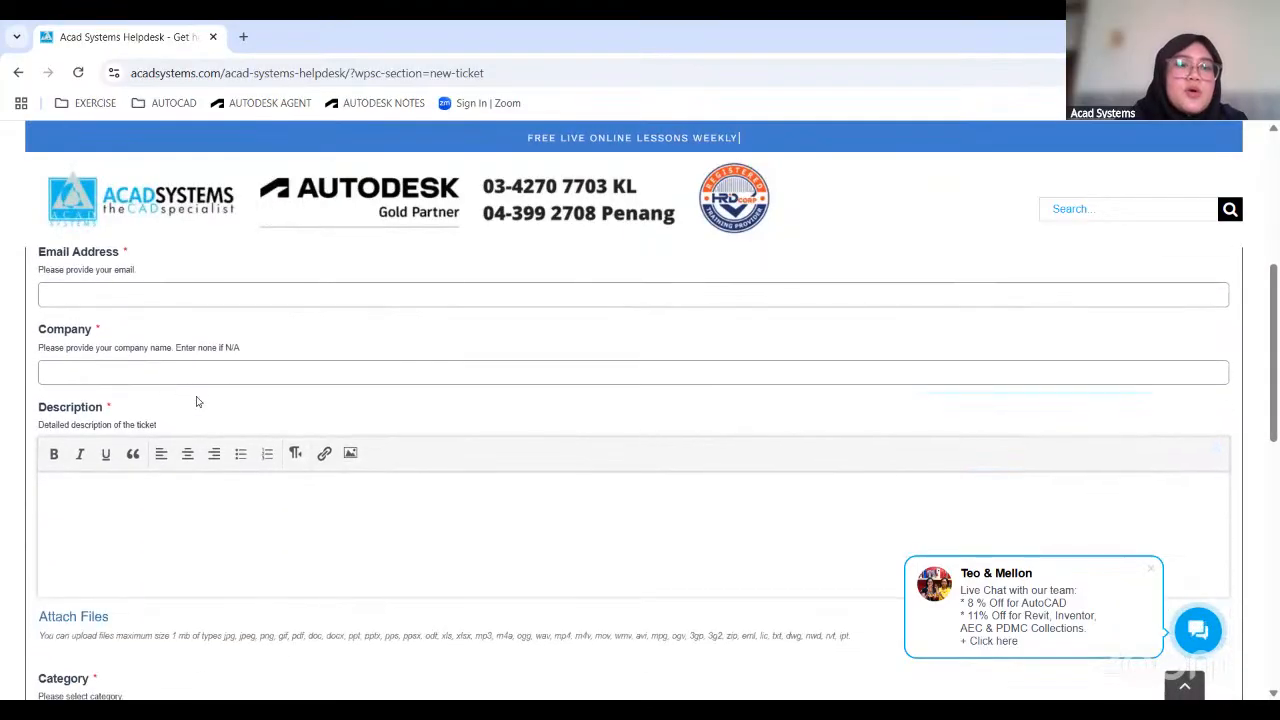
scroll(160, 400, "down", 2)
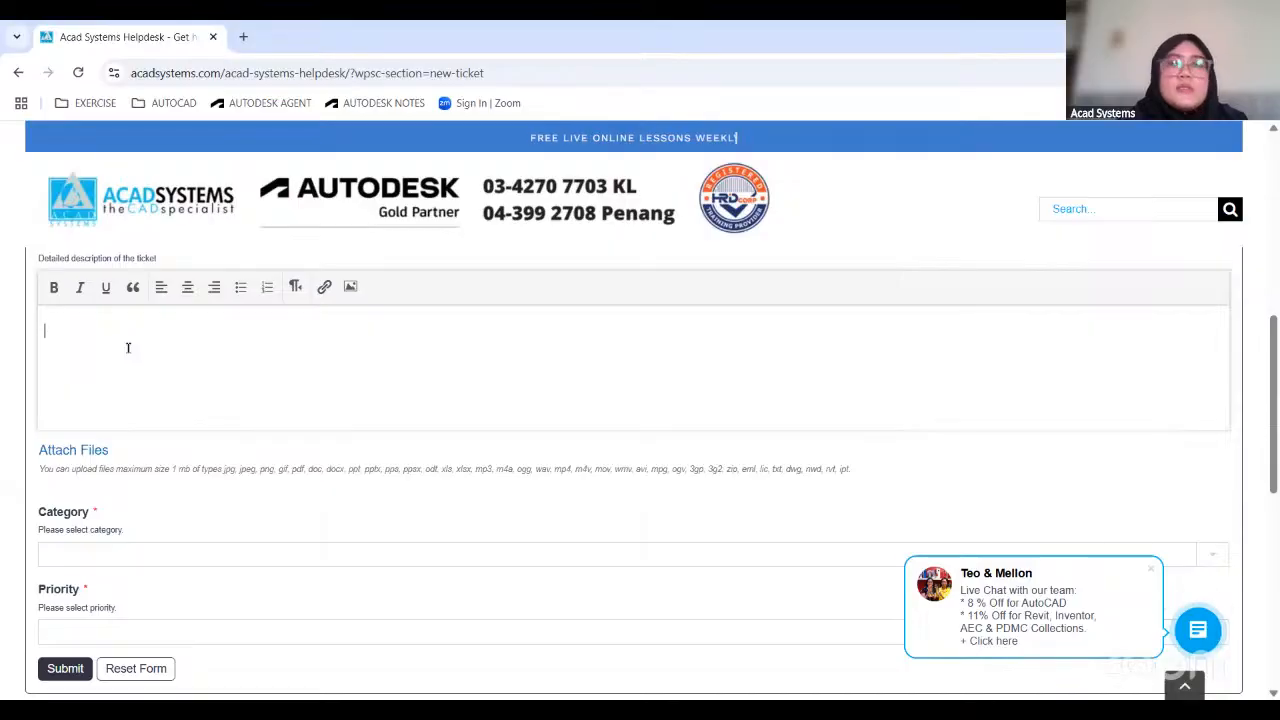
scroll(122, 405, "up", 1)
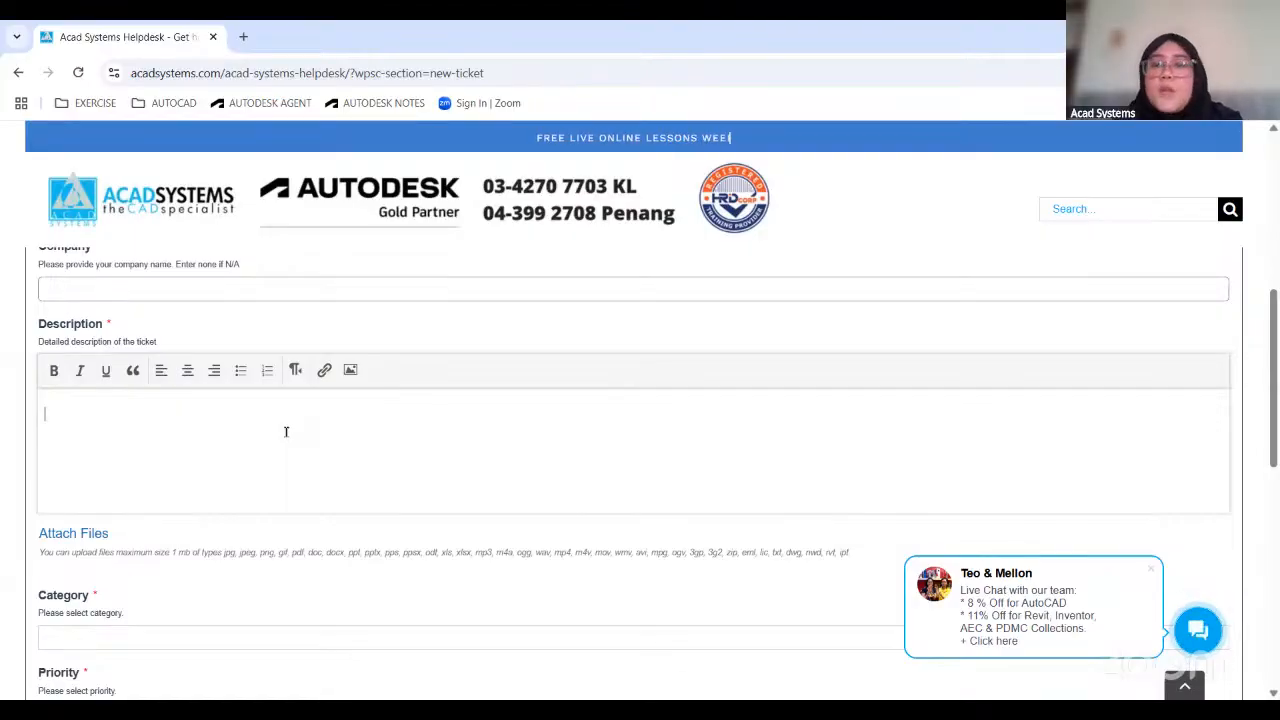
scroll(285, 433, "down", 2)
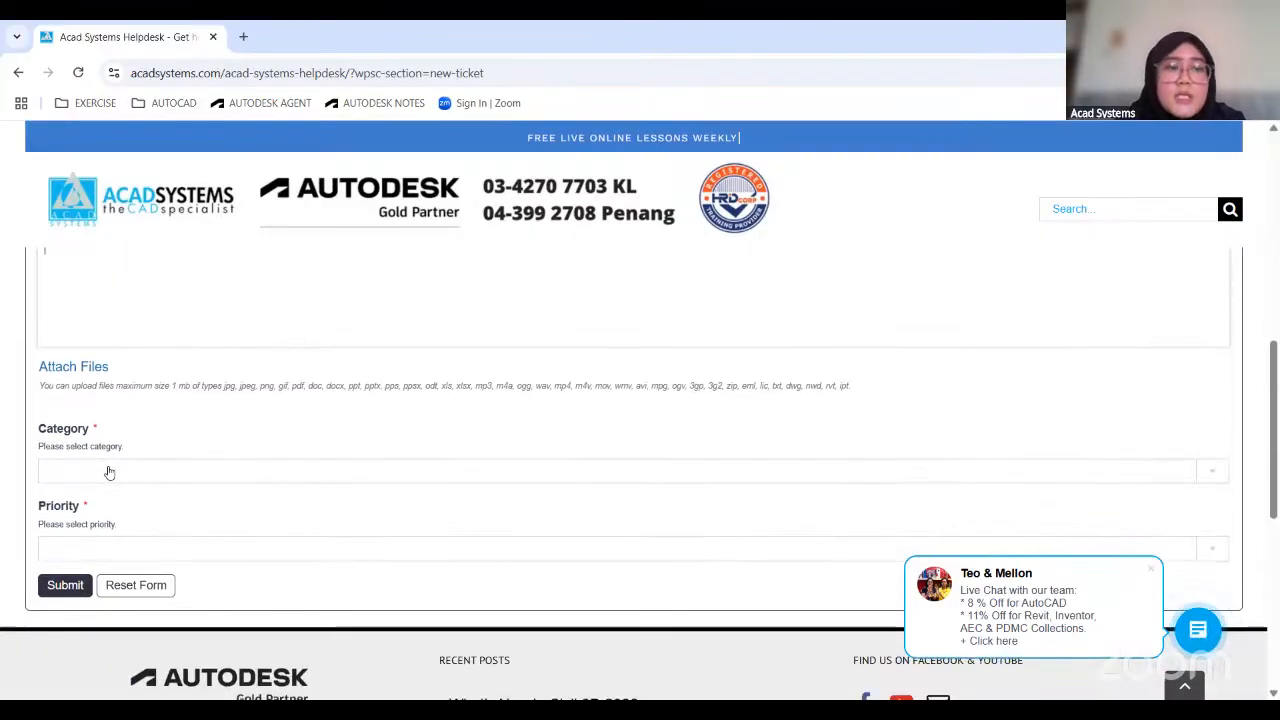
Check the available Category and Priority options of the ticket form without choosing any
left_click(109, 471)
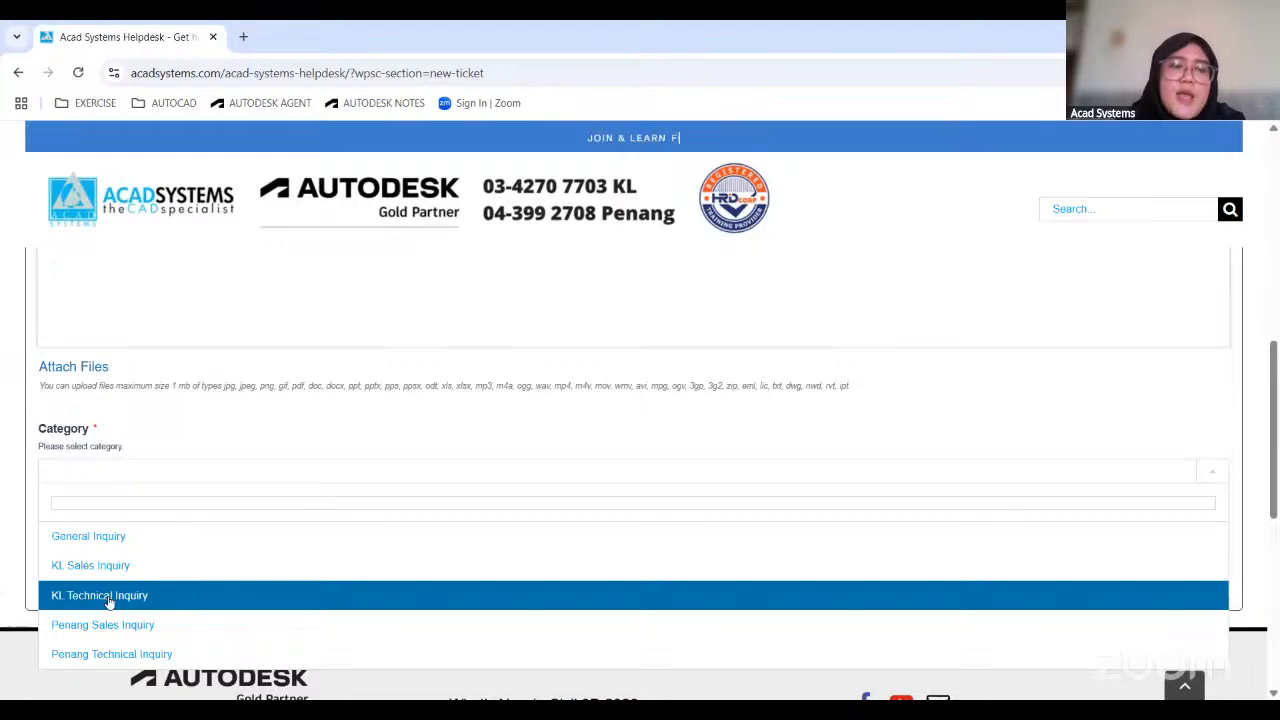
left_click(371, 403)
scroll(266, 450, "down", 1)
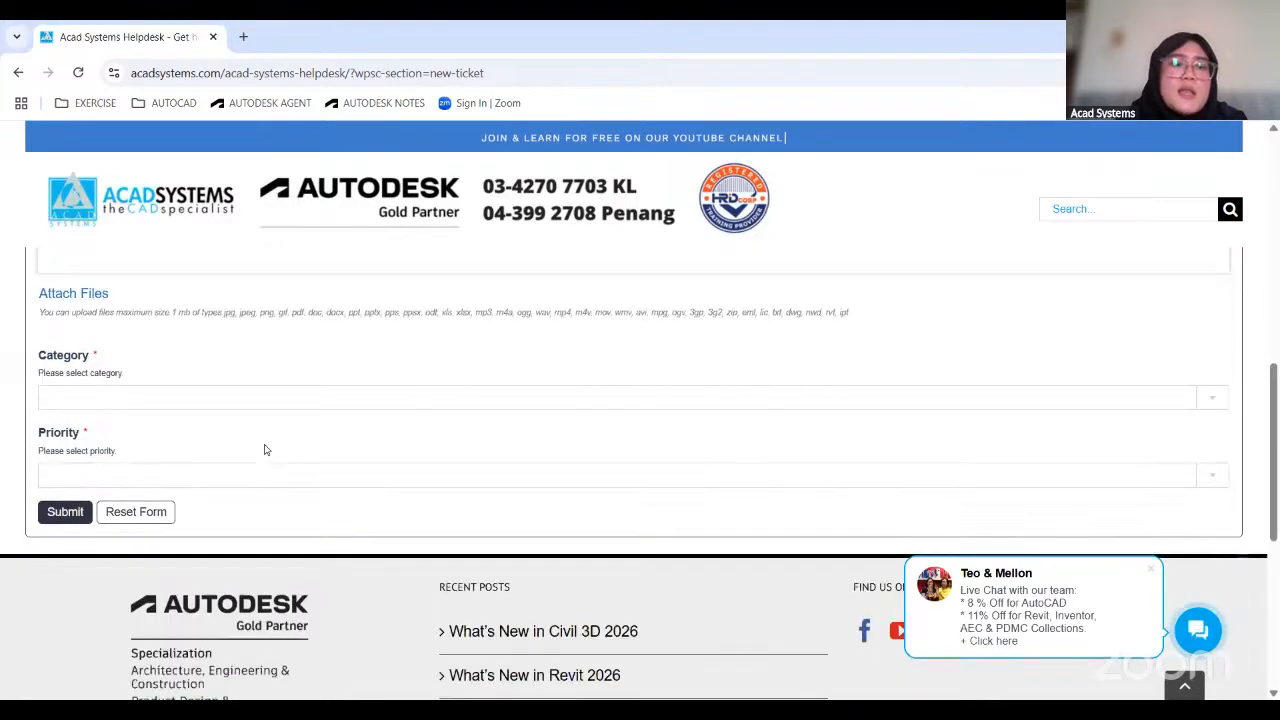
left_click(80, 472)
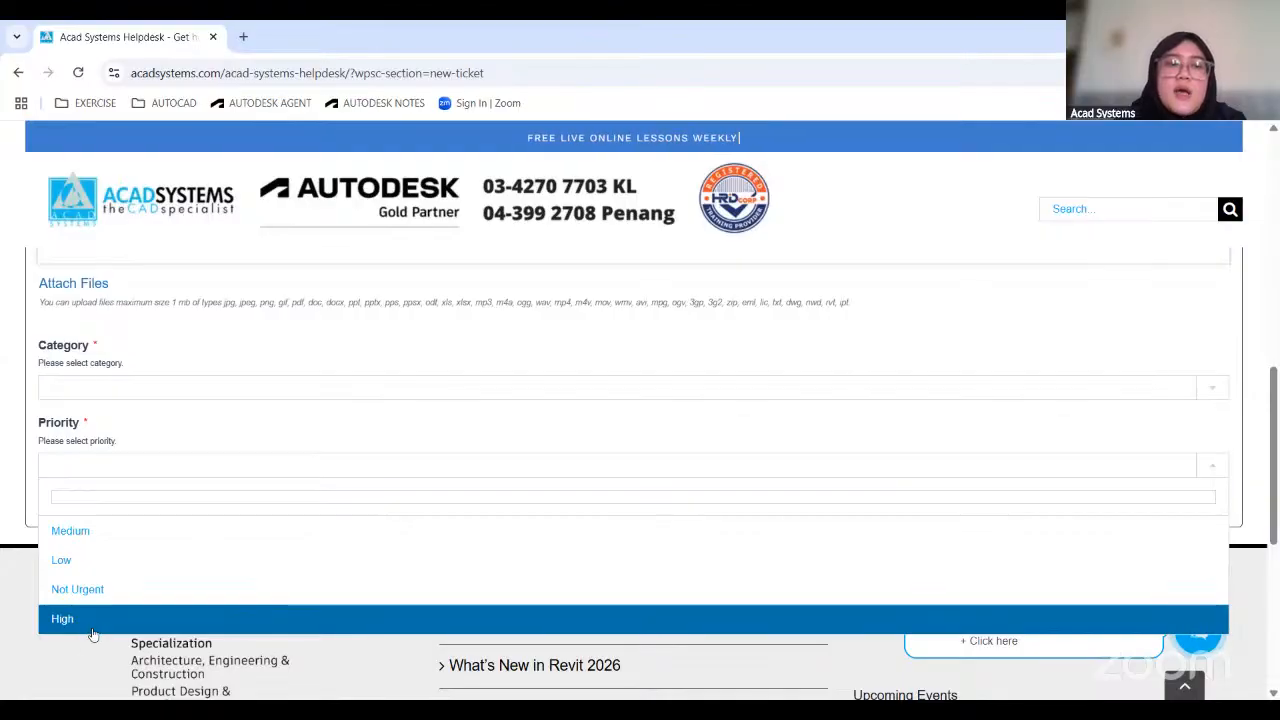
left_click(70, 403)
left_click(1100, 338)
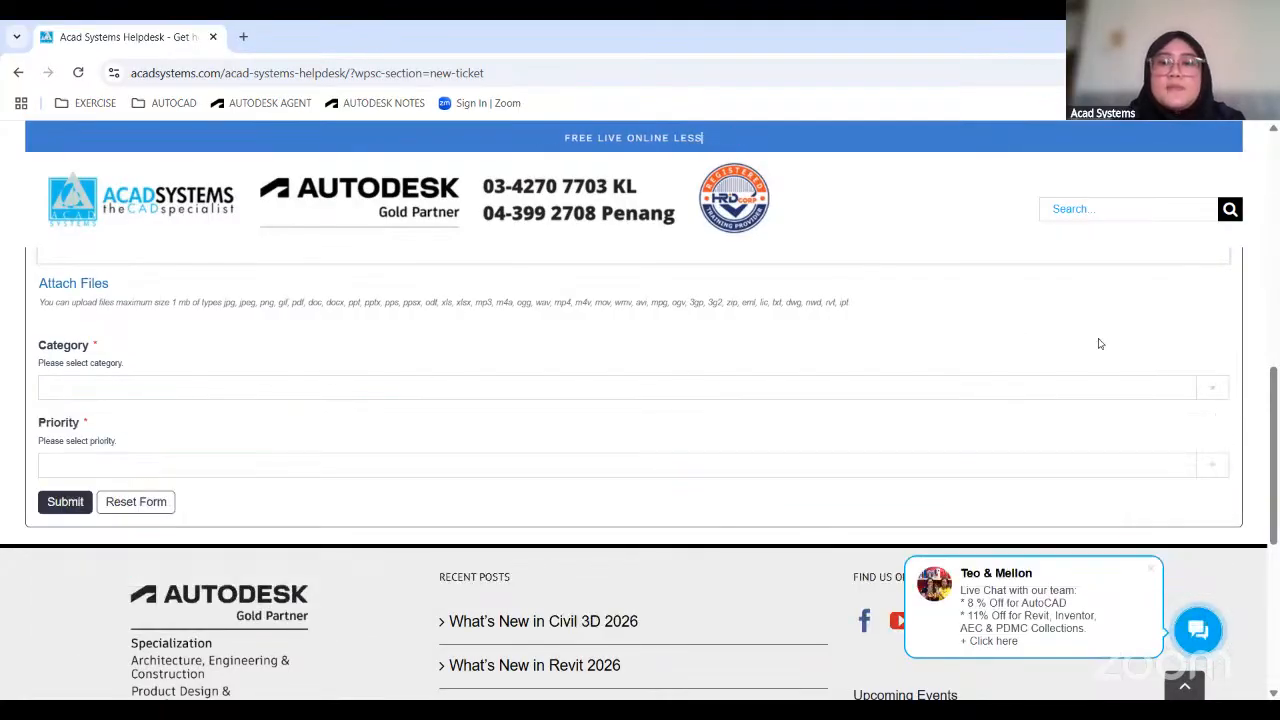
left_click(62, 502)
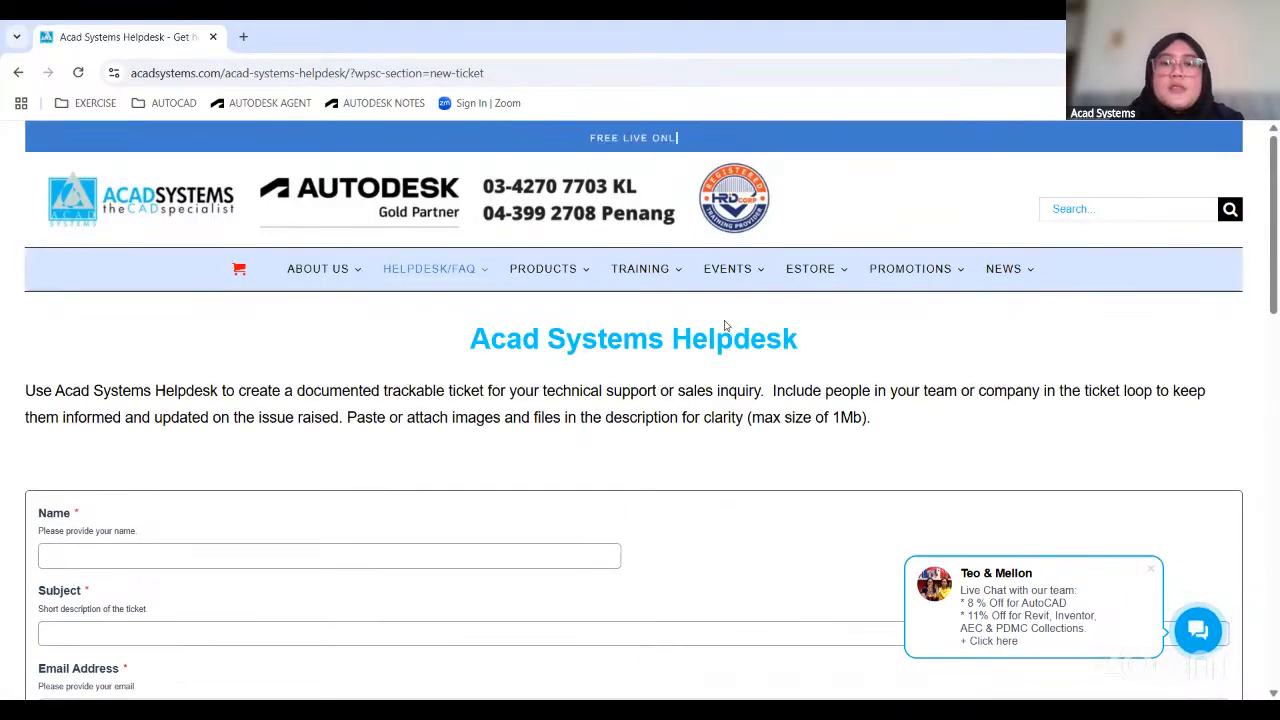
Open the Acad Systems Calendar of Events and view the first July 2025 event
mouse_move(723, 274)
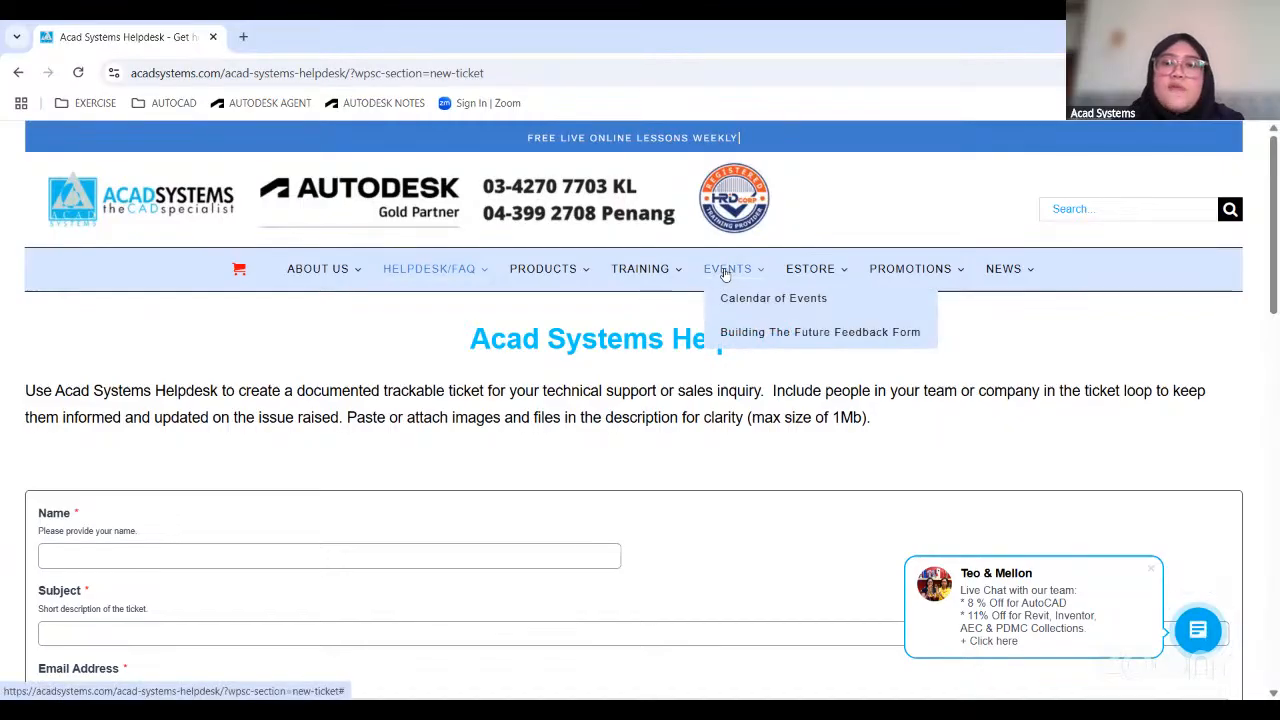
left_click(765, 300)
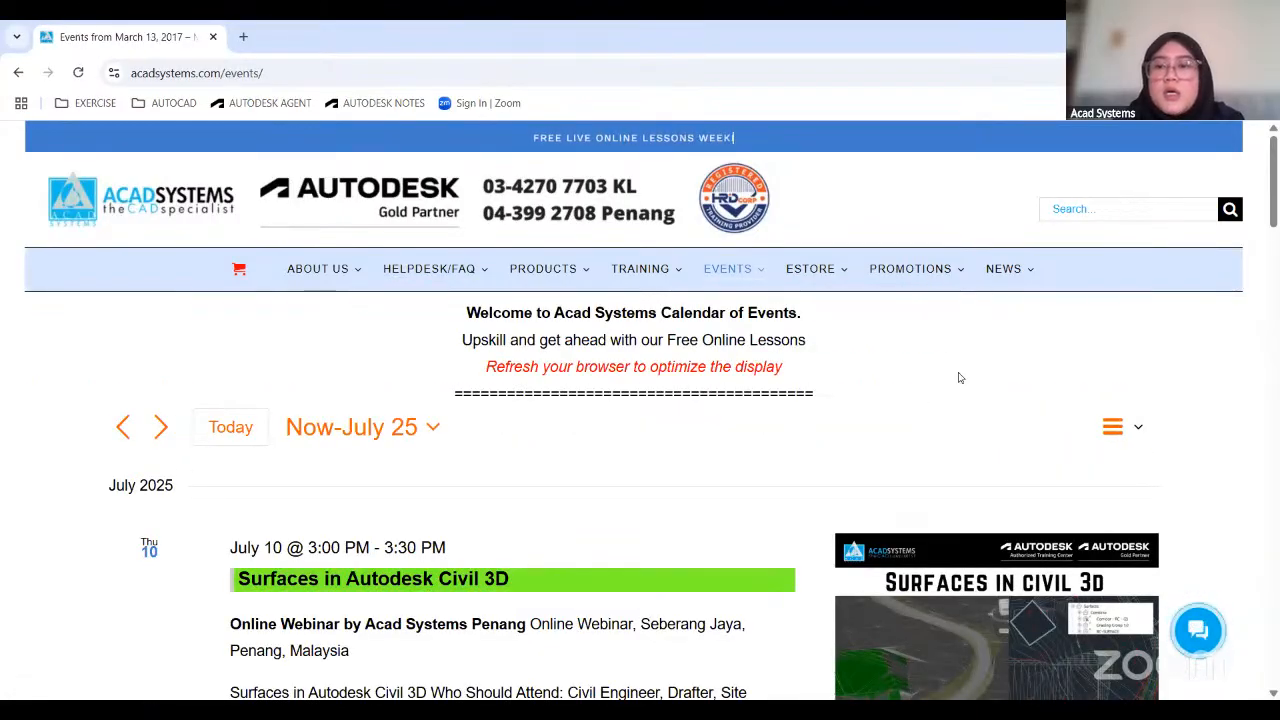
scroll(958, 377, "down", 1)
scroll(497, 463, "down", 1)
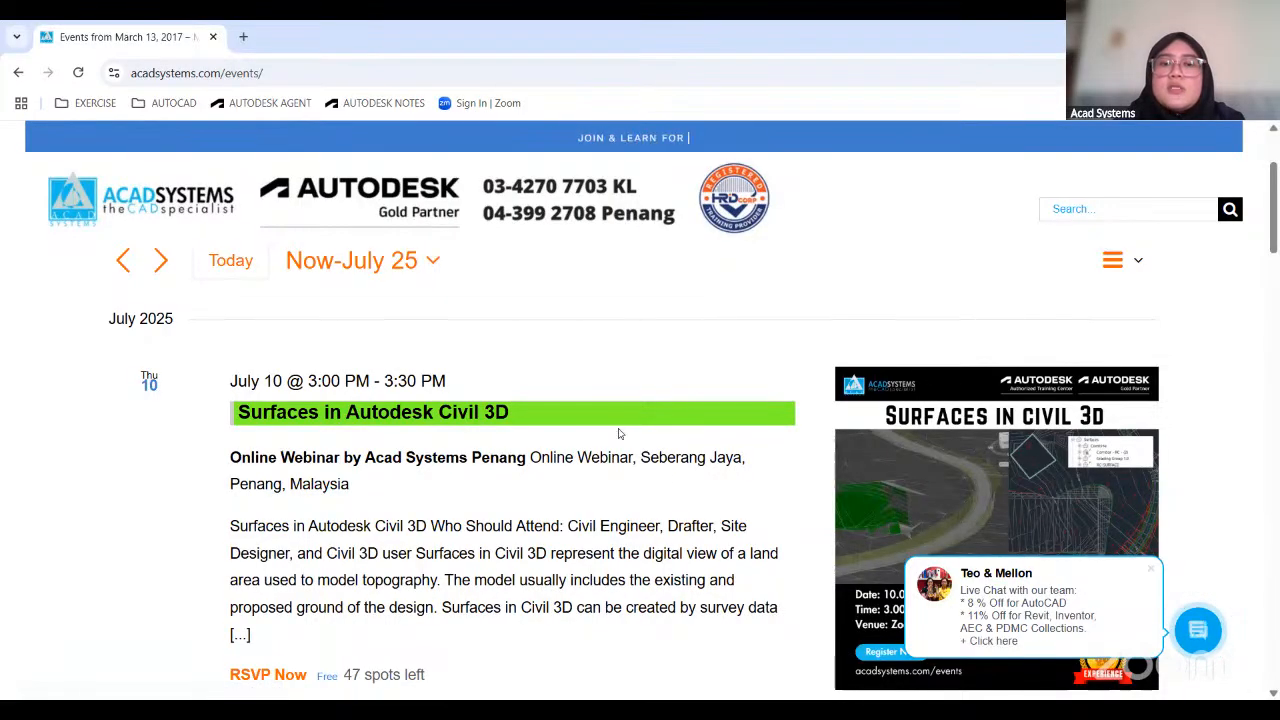
Open the Surfaces in Autodesk Civil 3D event and review its date, time, venue and RSVP section
left_click(459, 420)
scroll(758, 351, "down", 2)
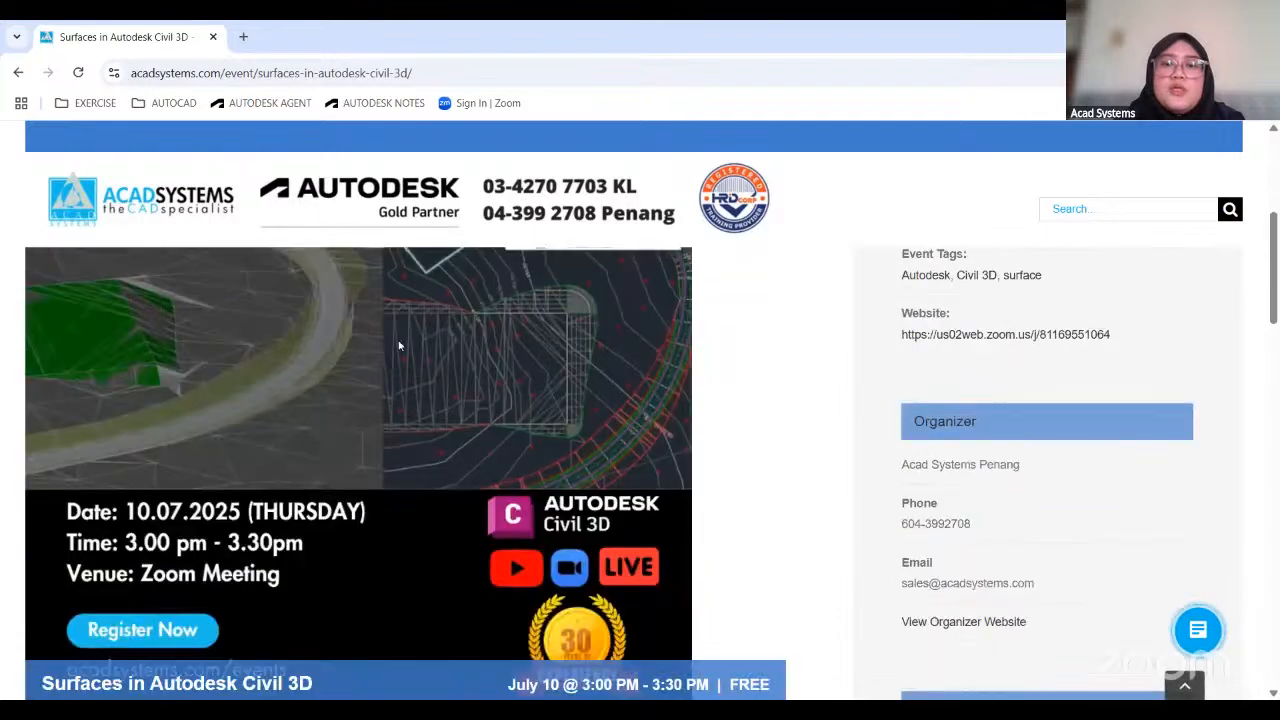
scroll(588, 338, "down", 1)
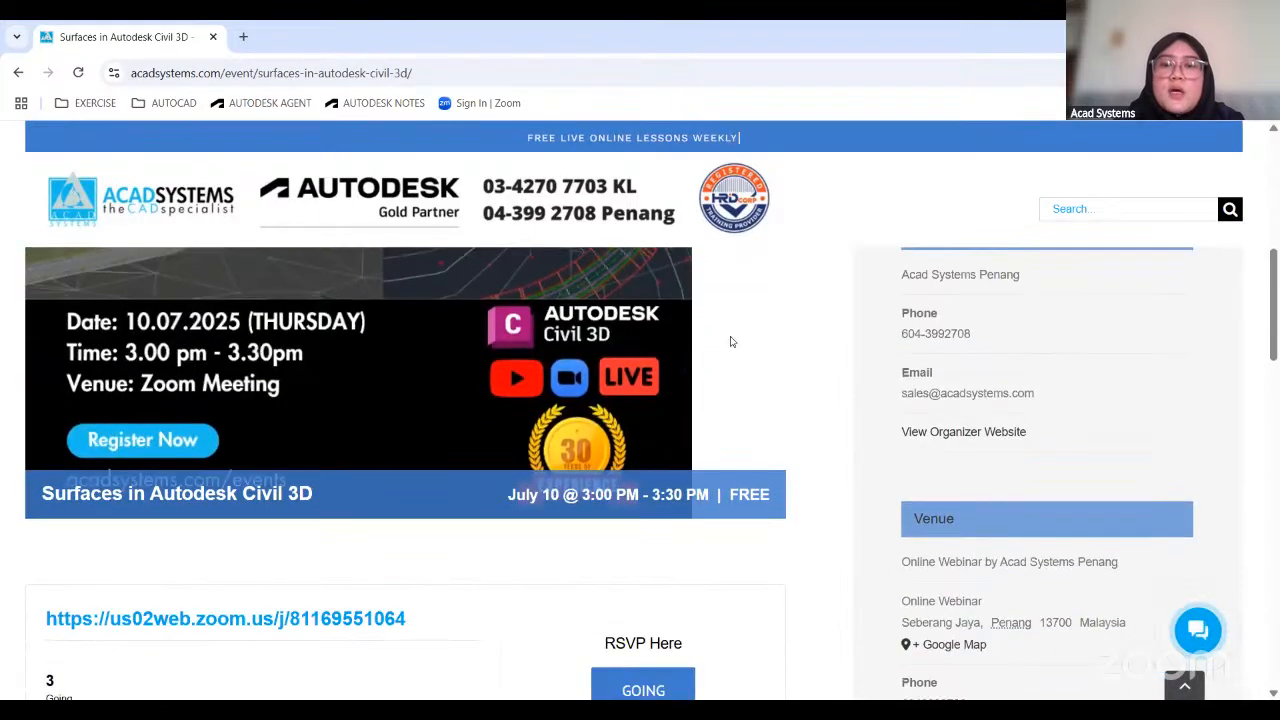
scroll(586, 470, "down", 1)
scroll(586, 470, "down", 1)
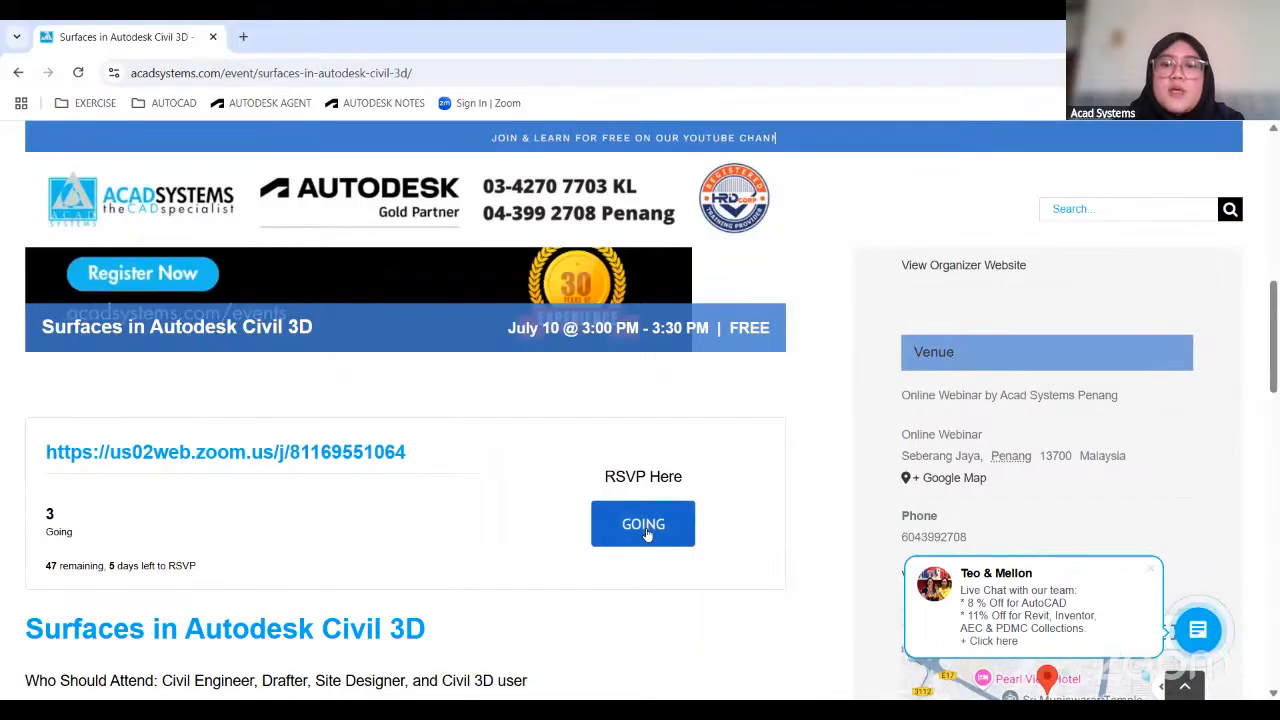
scroll(646, 535, "down", 8)
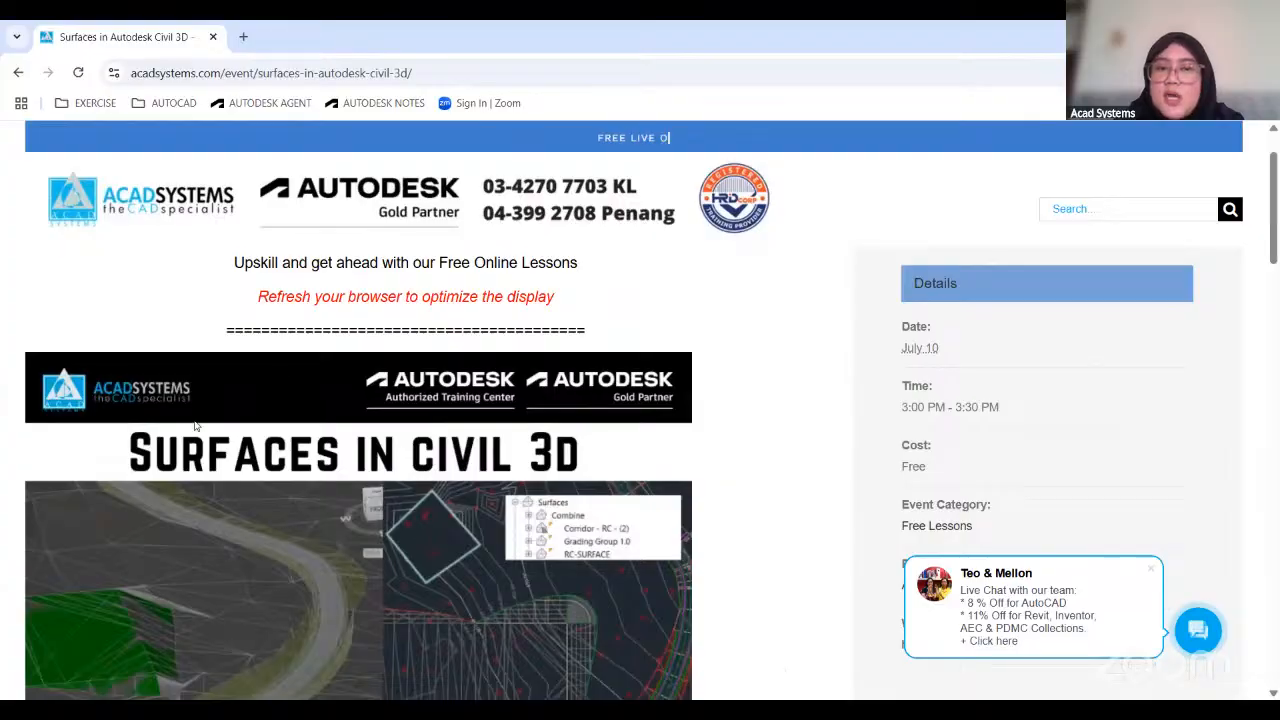
scroll(559, 397, "up", 1)
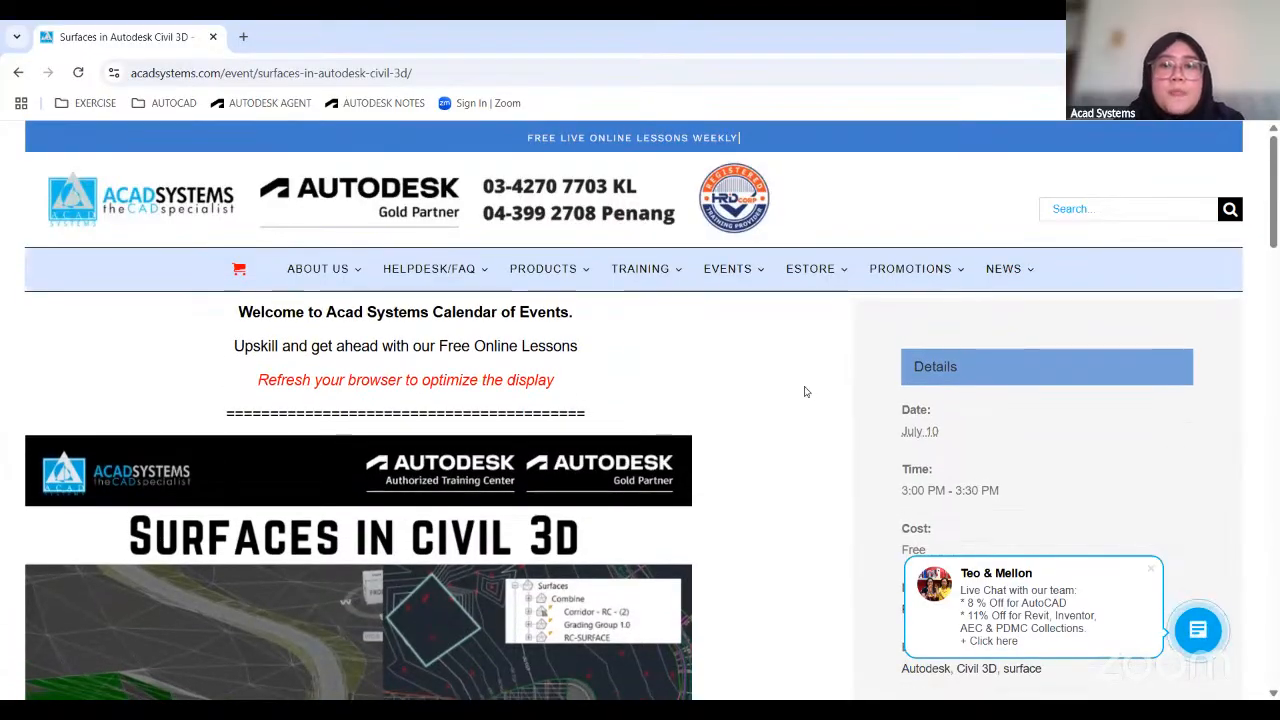
Examine the Acad Systems (KL) 2025 training schedule further down the event page
scroll(806, 393, "down", 3)
scroll(806, 396, "down", 8)
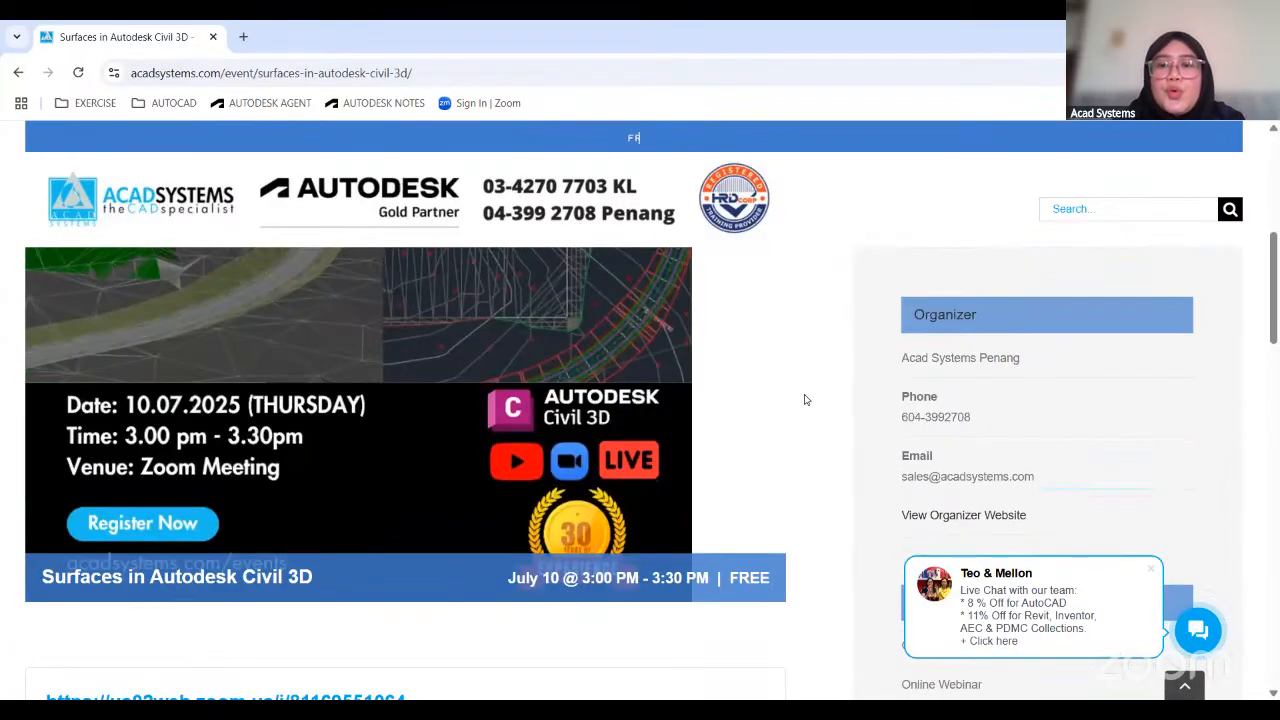
scroll(806, 398, "down", 15)
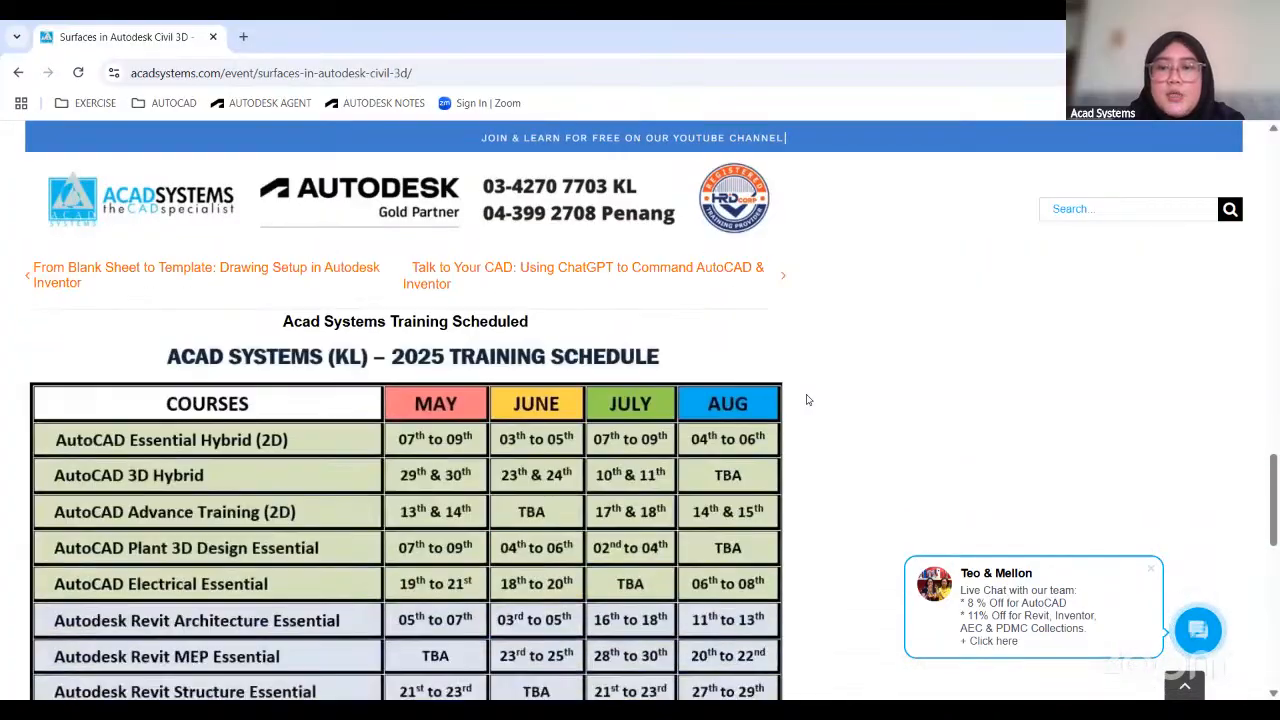
Open the Acad Systems YouTube channel from the website footer and browse its created playlists
scroll(772, 403, "up", 1)
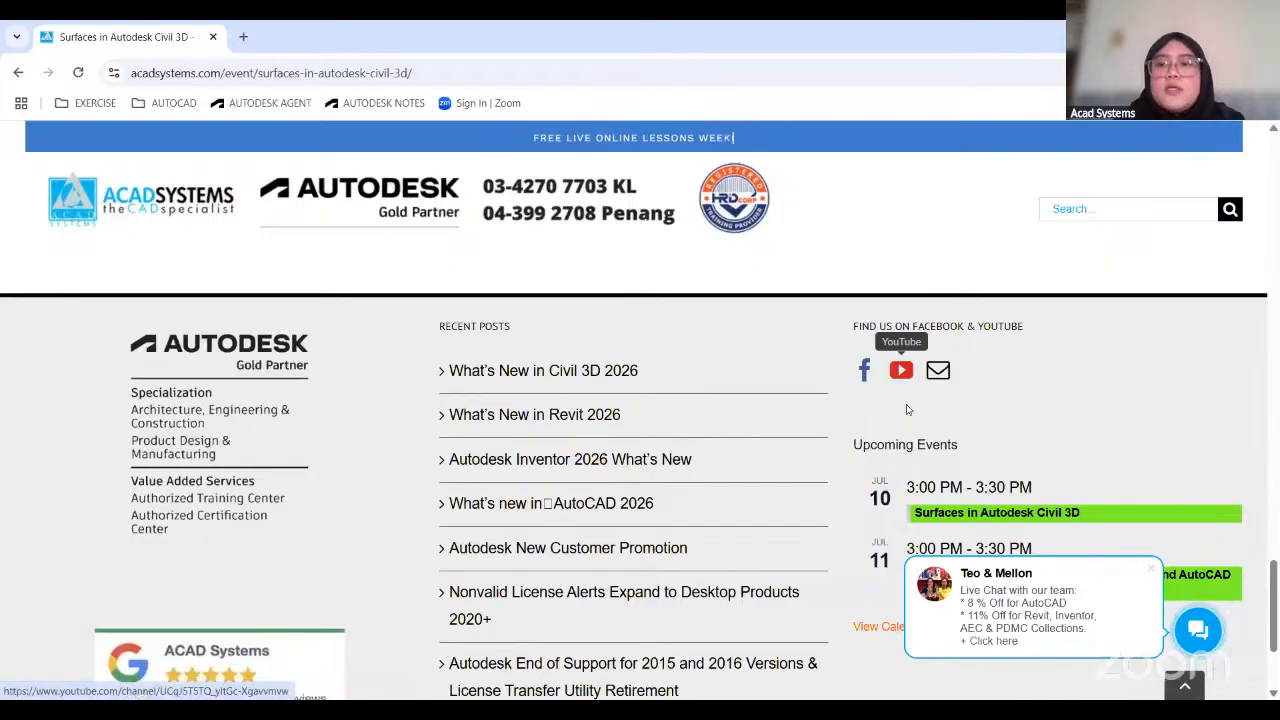
left_click(899, 372)
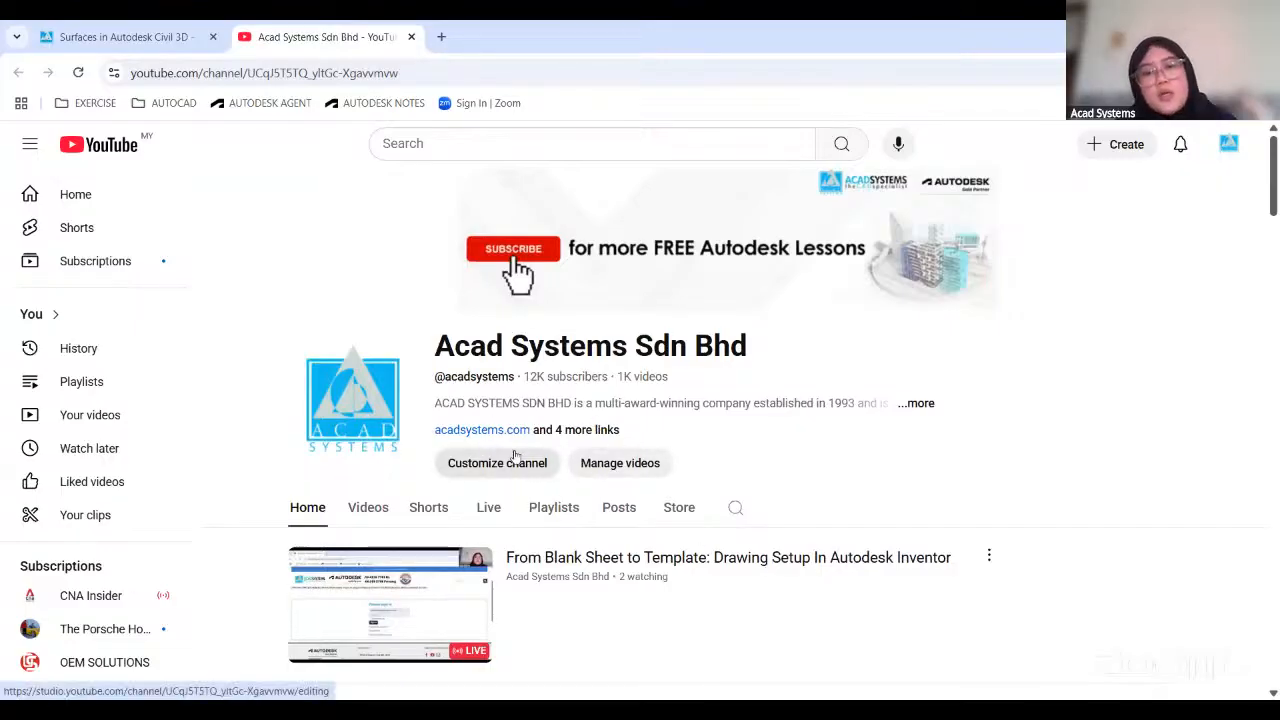
left_click(553, 510)
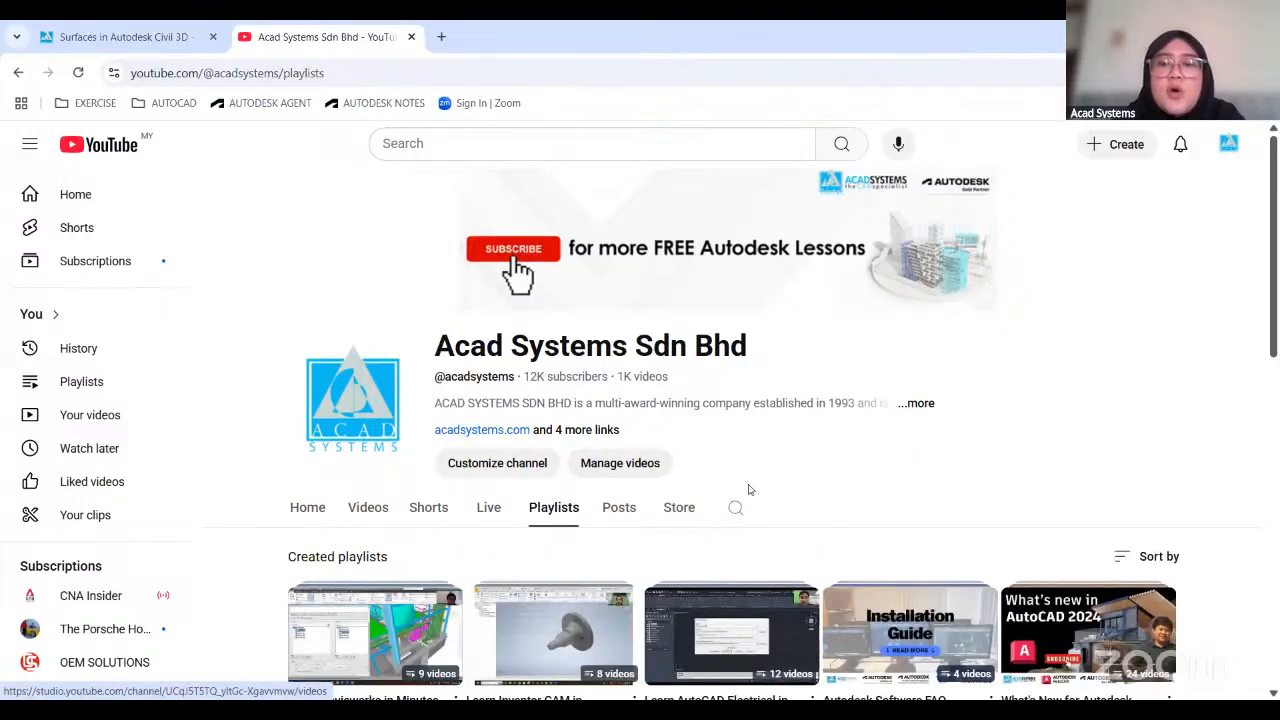
scroll(802, 421, "down", 2)
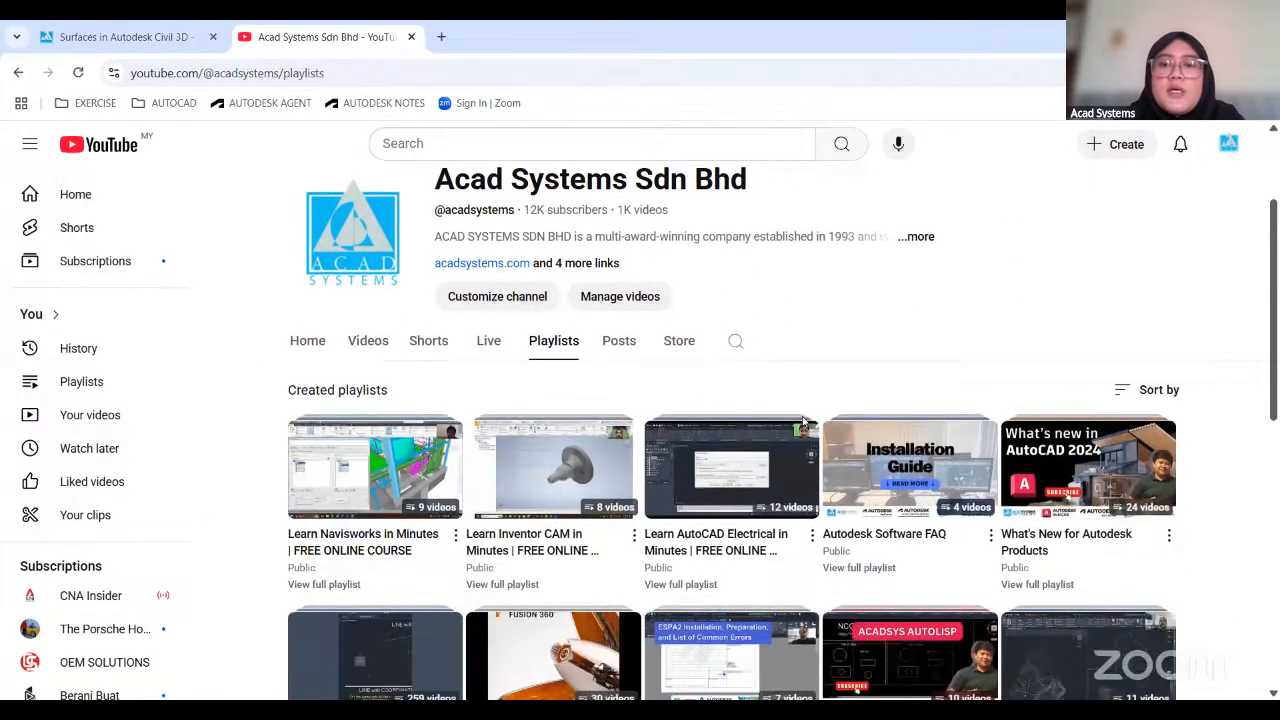
scroll(775, 455, "down", 1)
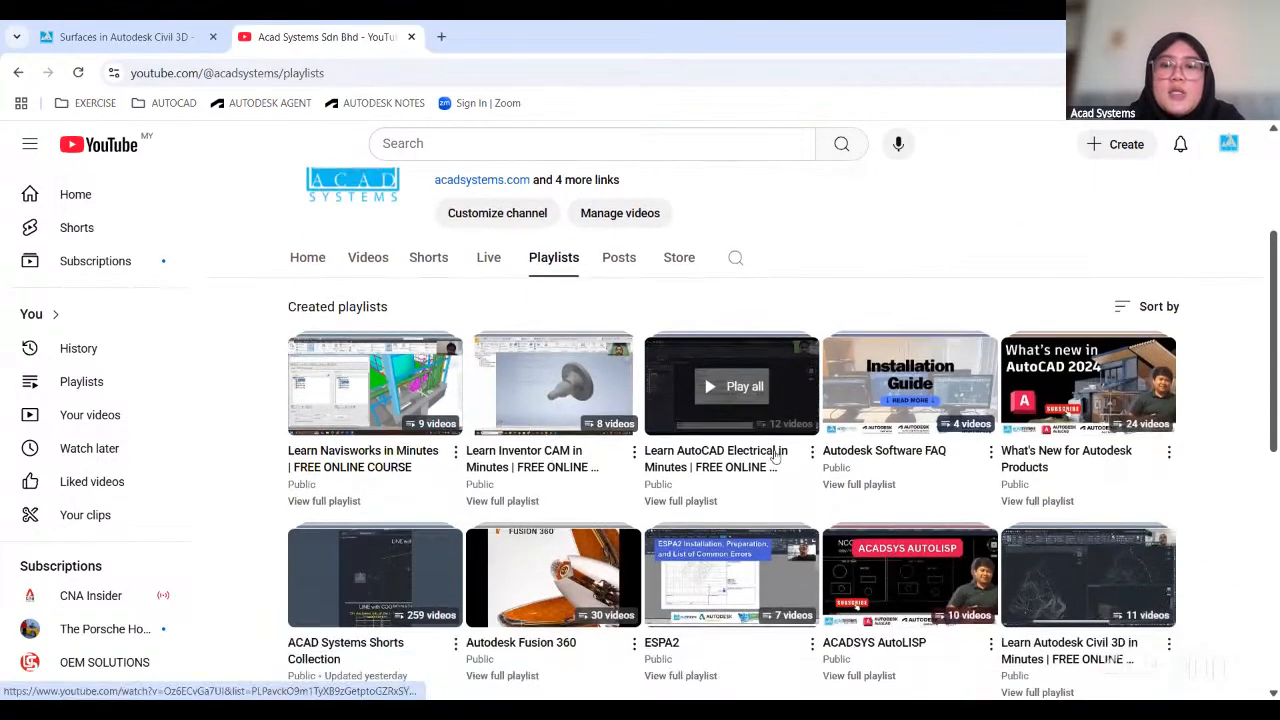
Search the YouTube channel for "AUTOCAD" and look through the results
left_click(737, 260)
type("AUTOCAD")
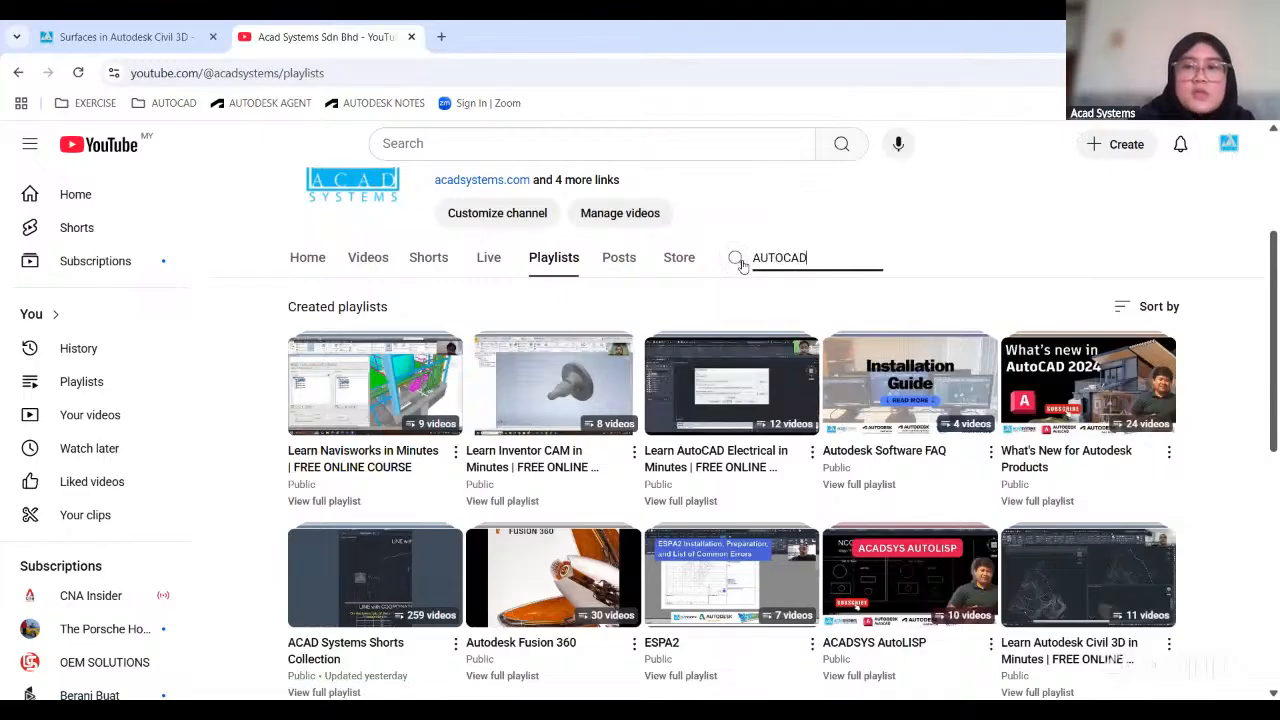
key("Return")
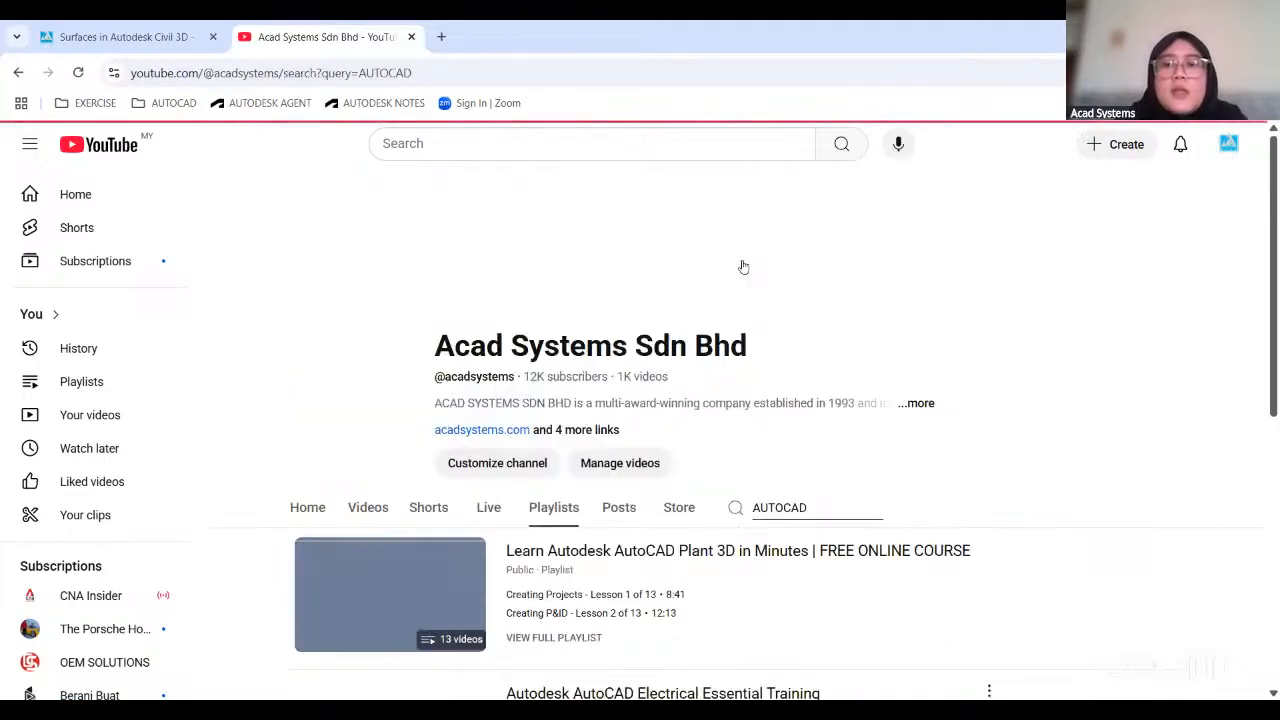
scroll(825, 355, "down", 3)
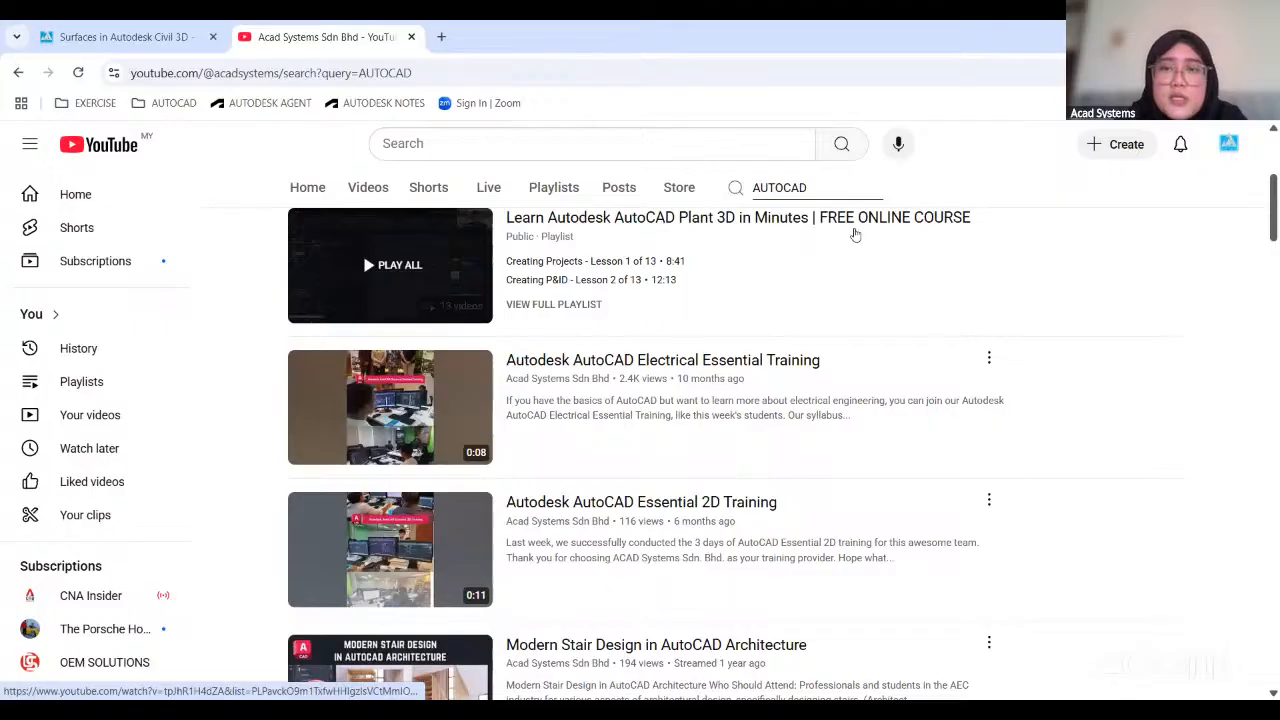
View the Learn Autodesk AutoCAD Plant 3D in Minutes playlist and return to the channel's search results with the miniplayer closed
left_click(475, 265)
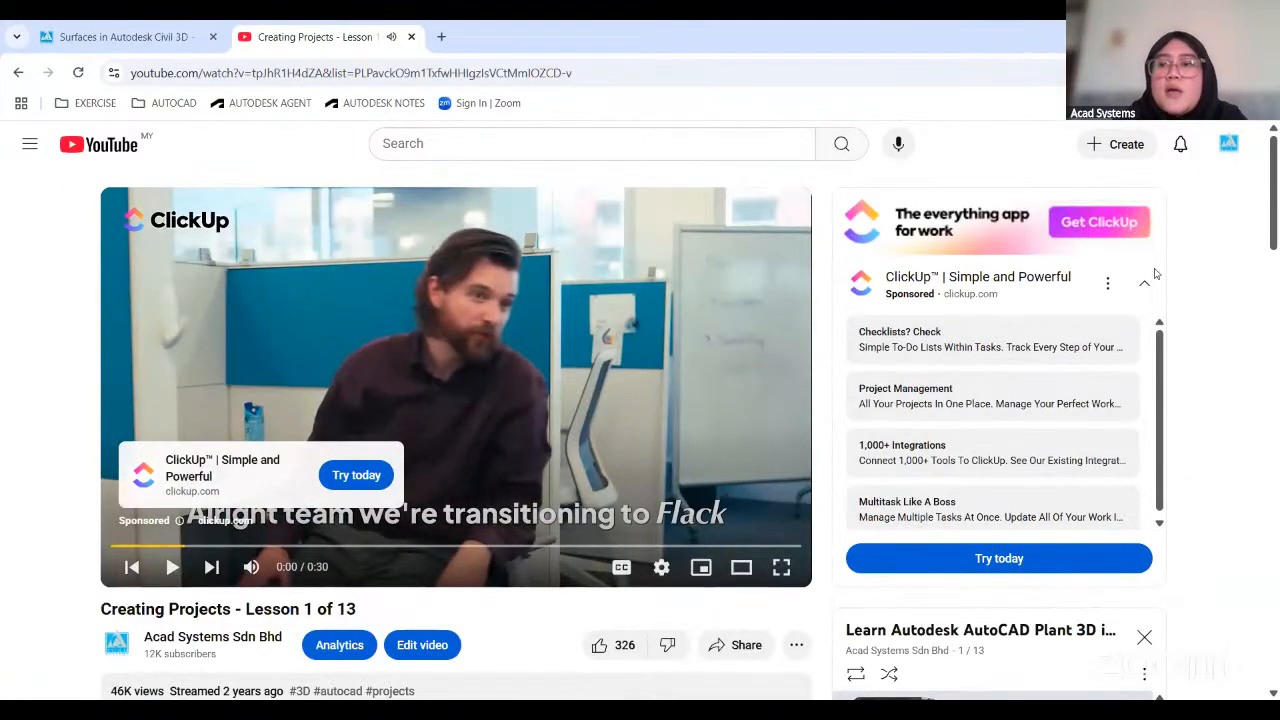
scroll(1020, 445, "down", 2)
scroll(1100, 490, "down", 9)
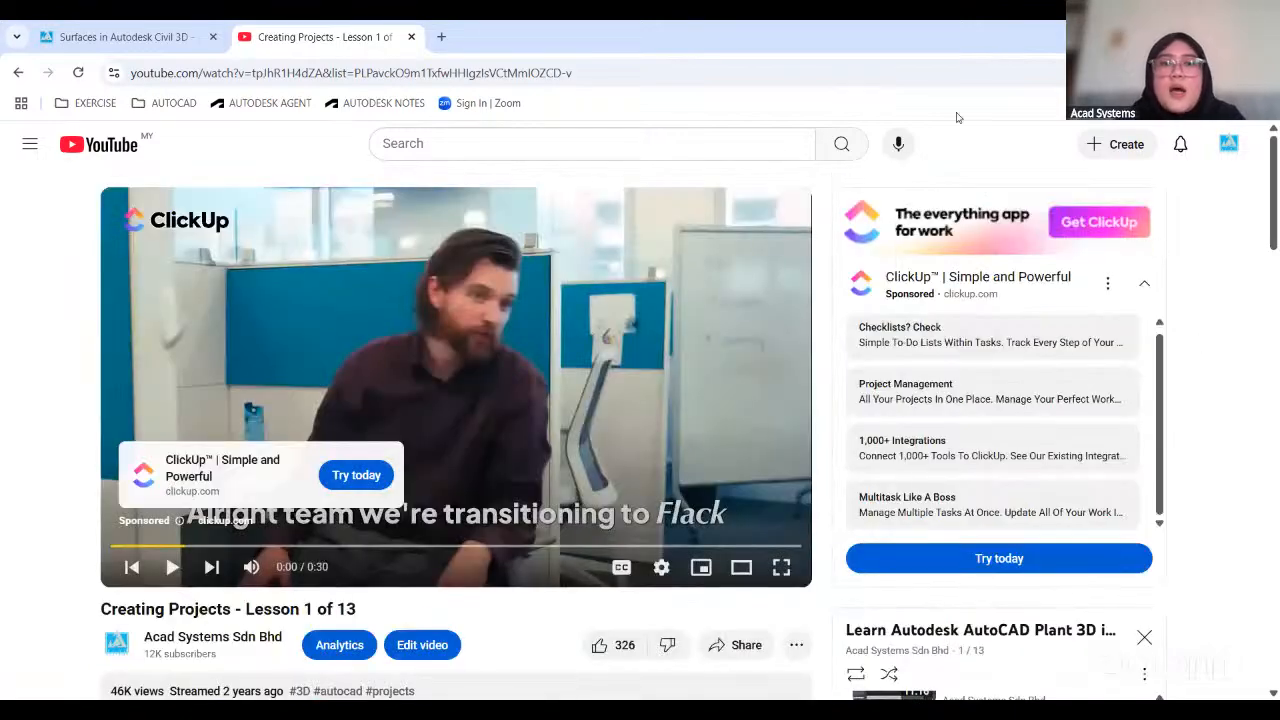
left_click(18, 72)
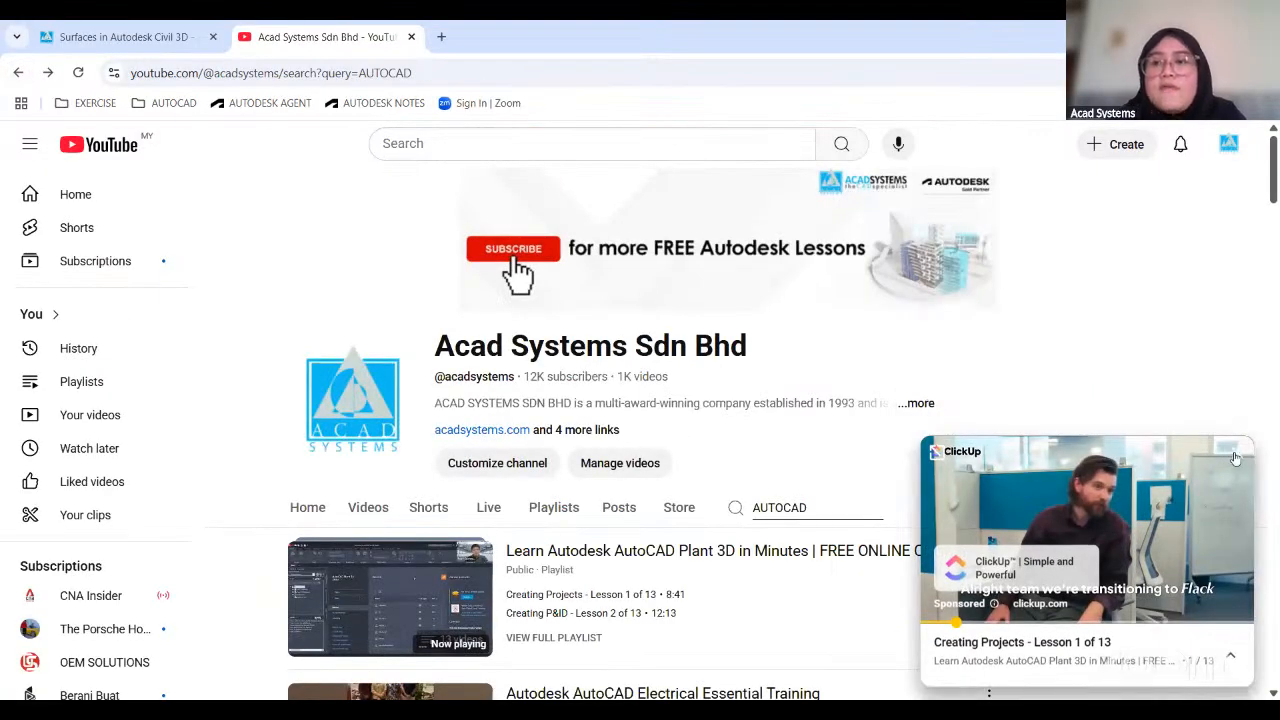
left_click(1237, 456)
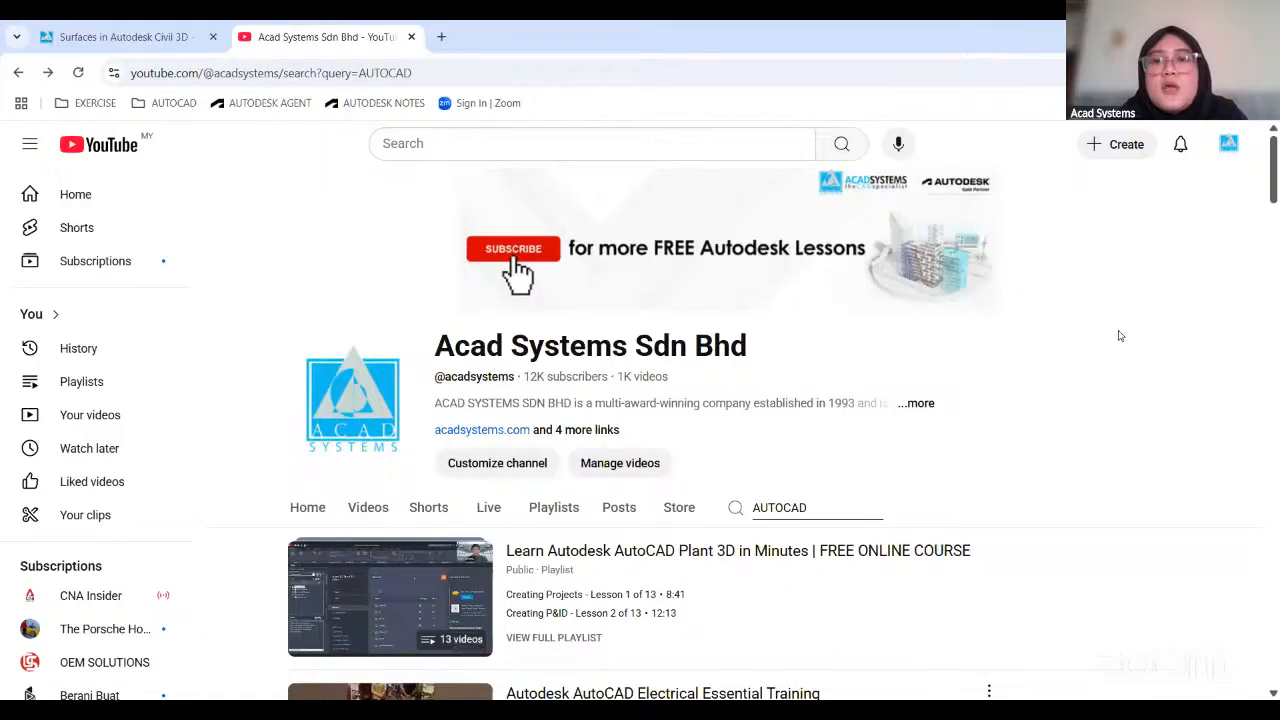